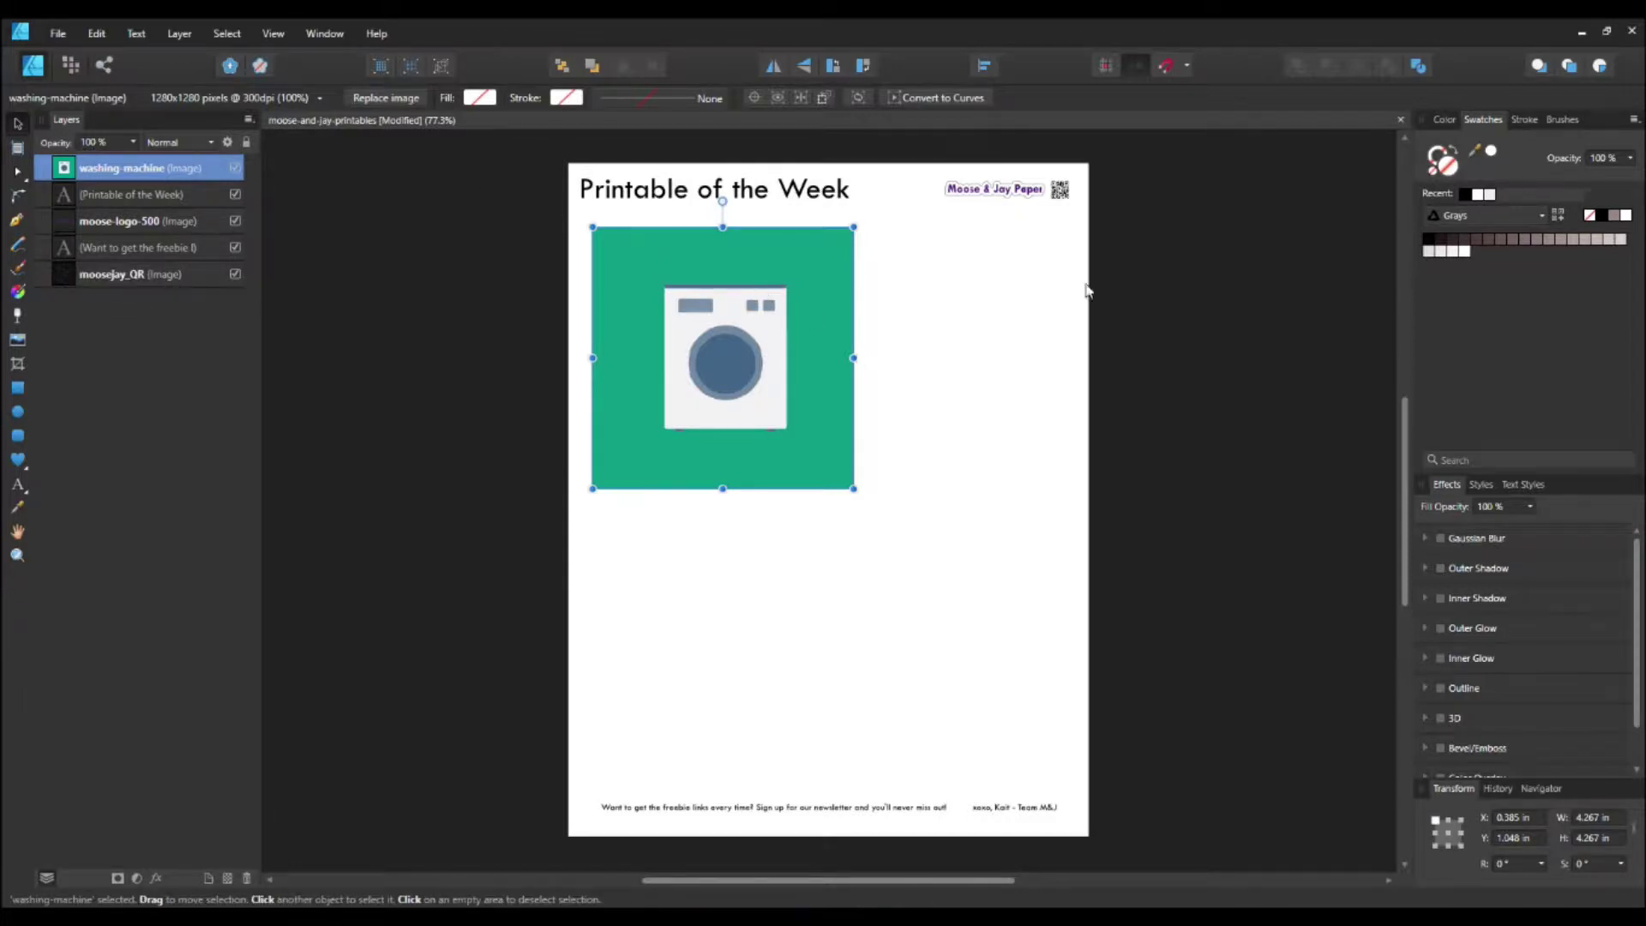
Delete the flattened washing-machine image and place the washing-machine-3209890 file on the page as an embedded document
click(607, 249)
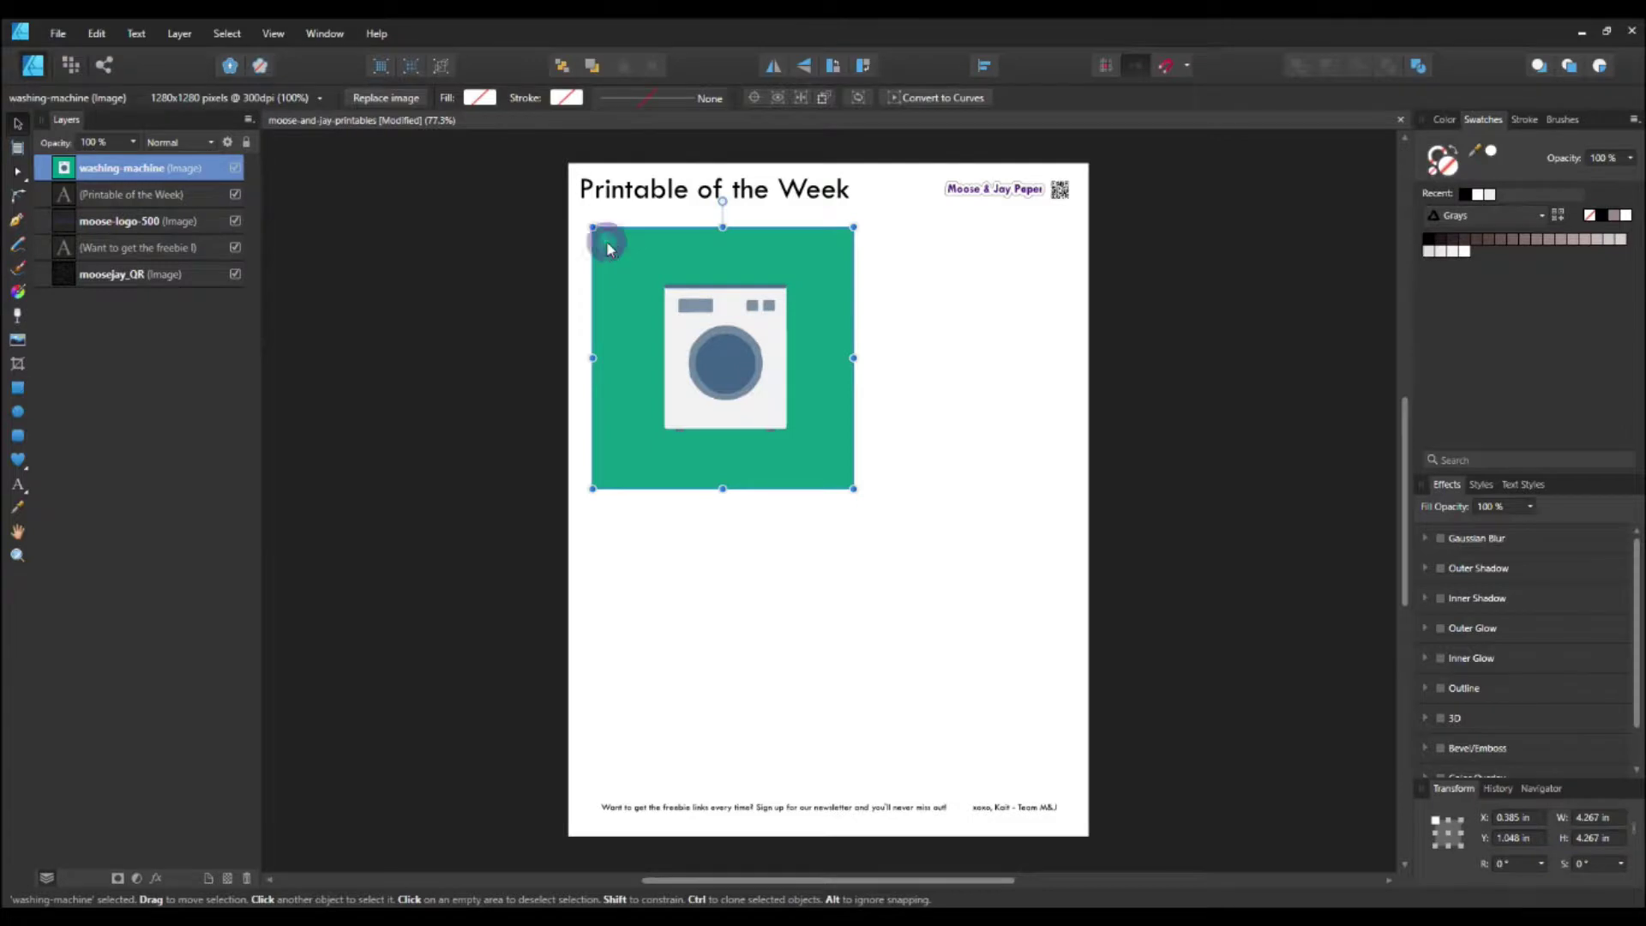
double_click(94, 168)
key(Return)
key(ctrl+alt+0)
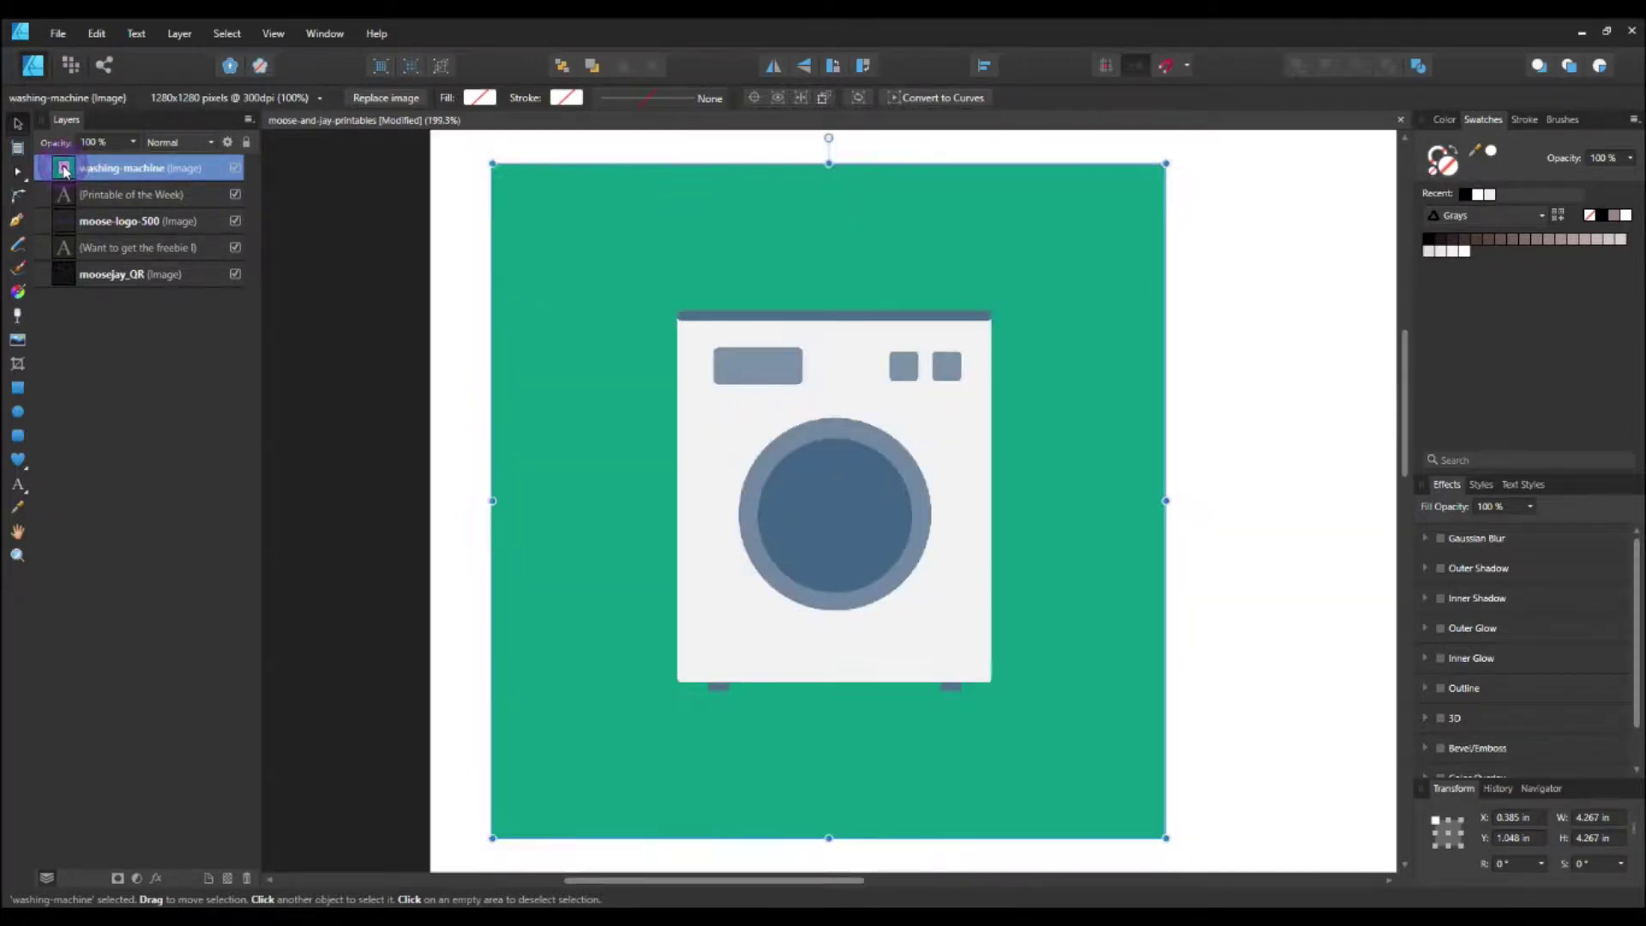
click(766, 225)
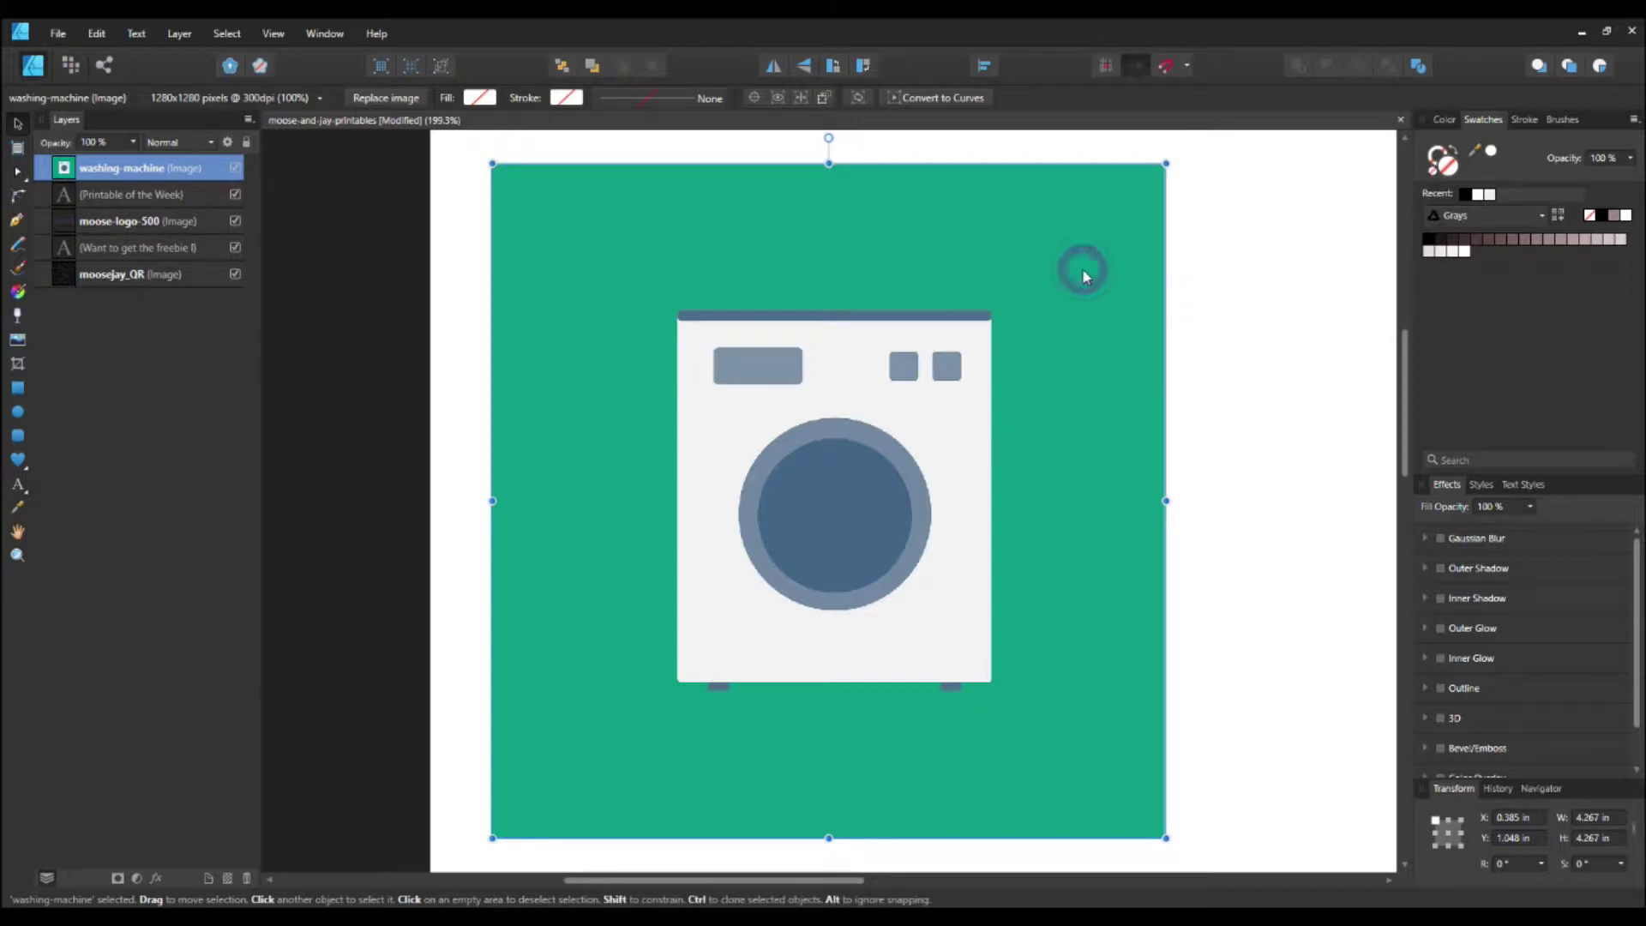
key(Delete)
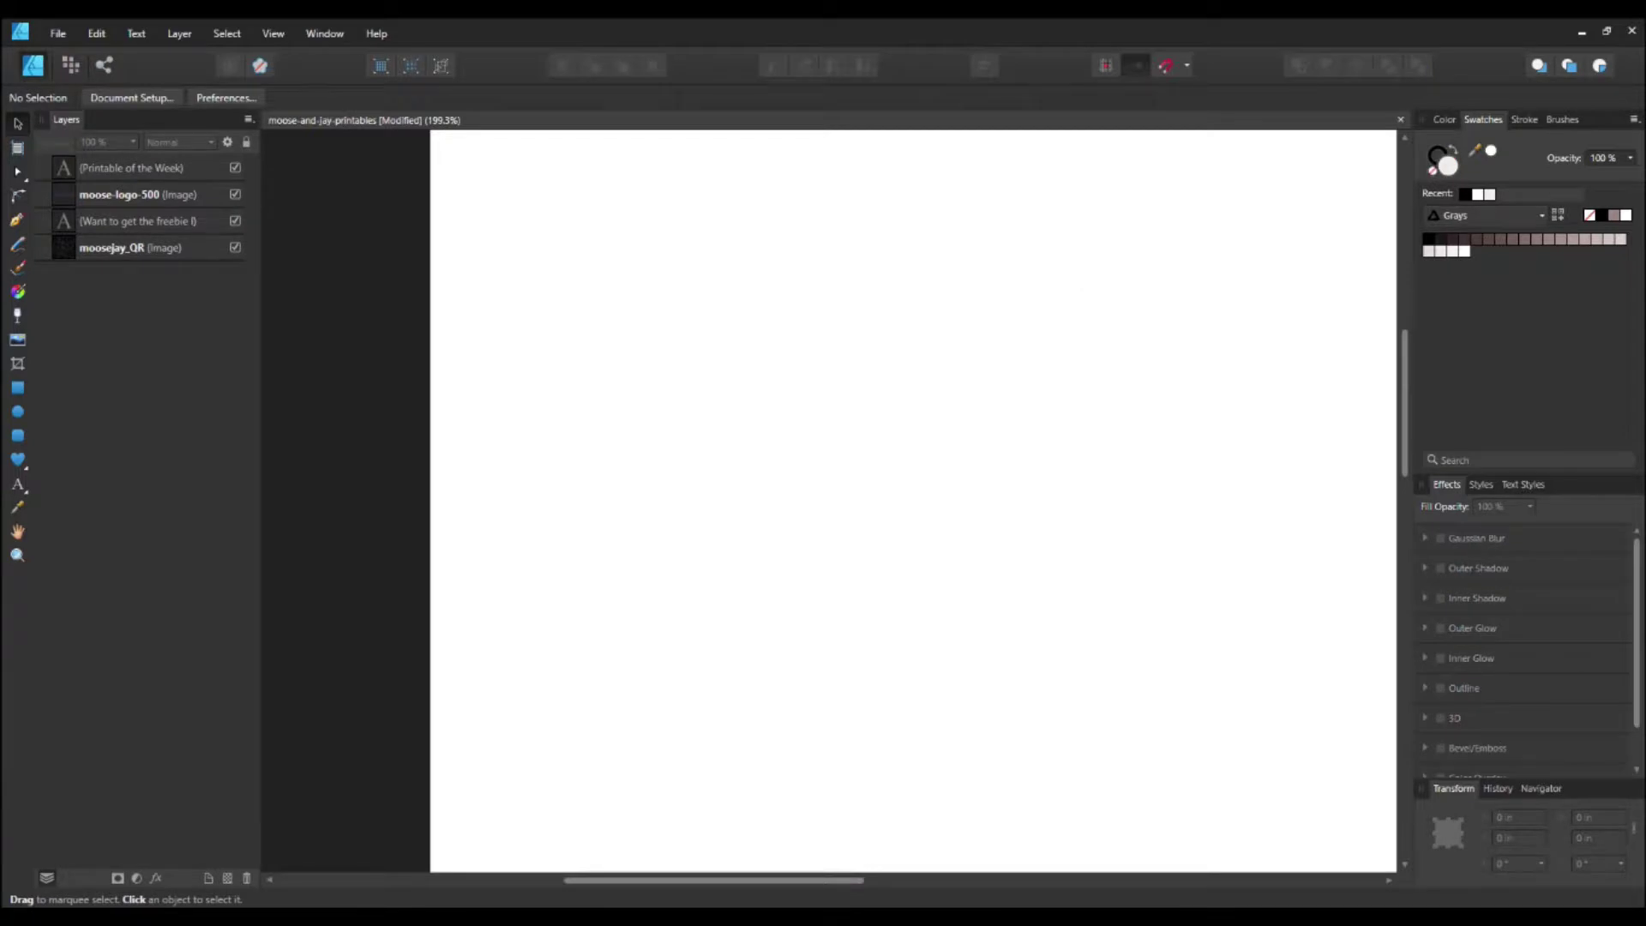
key(ctrl+z)
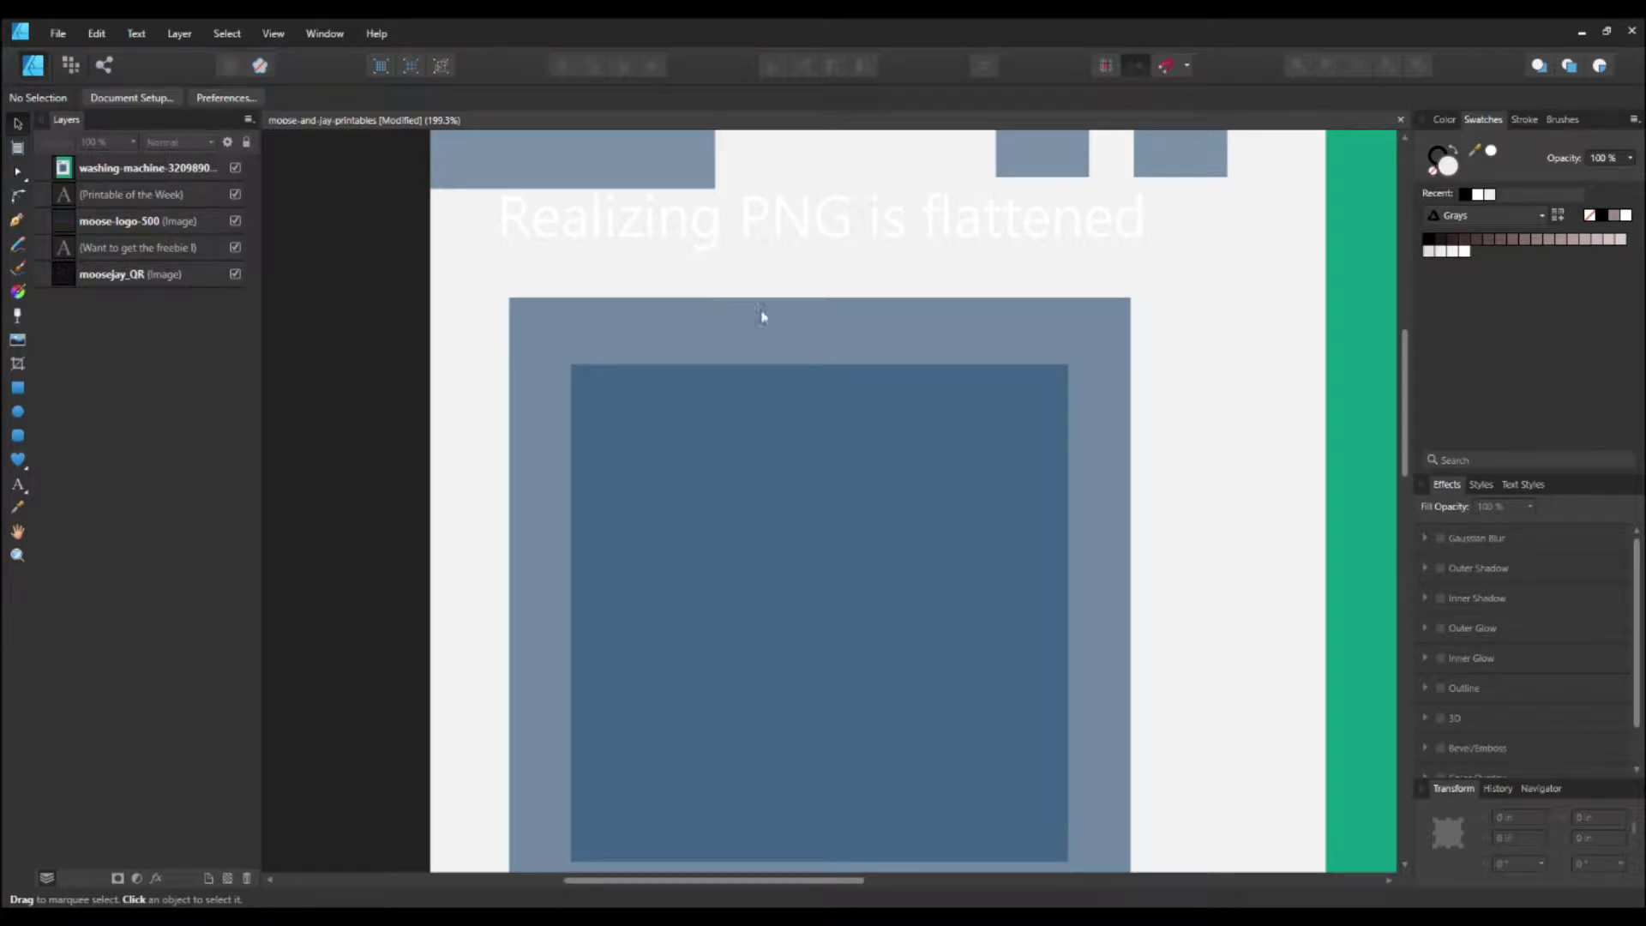
click(821, 518)
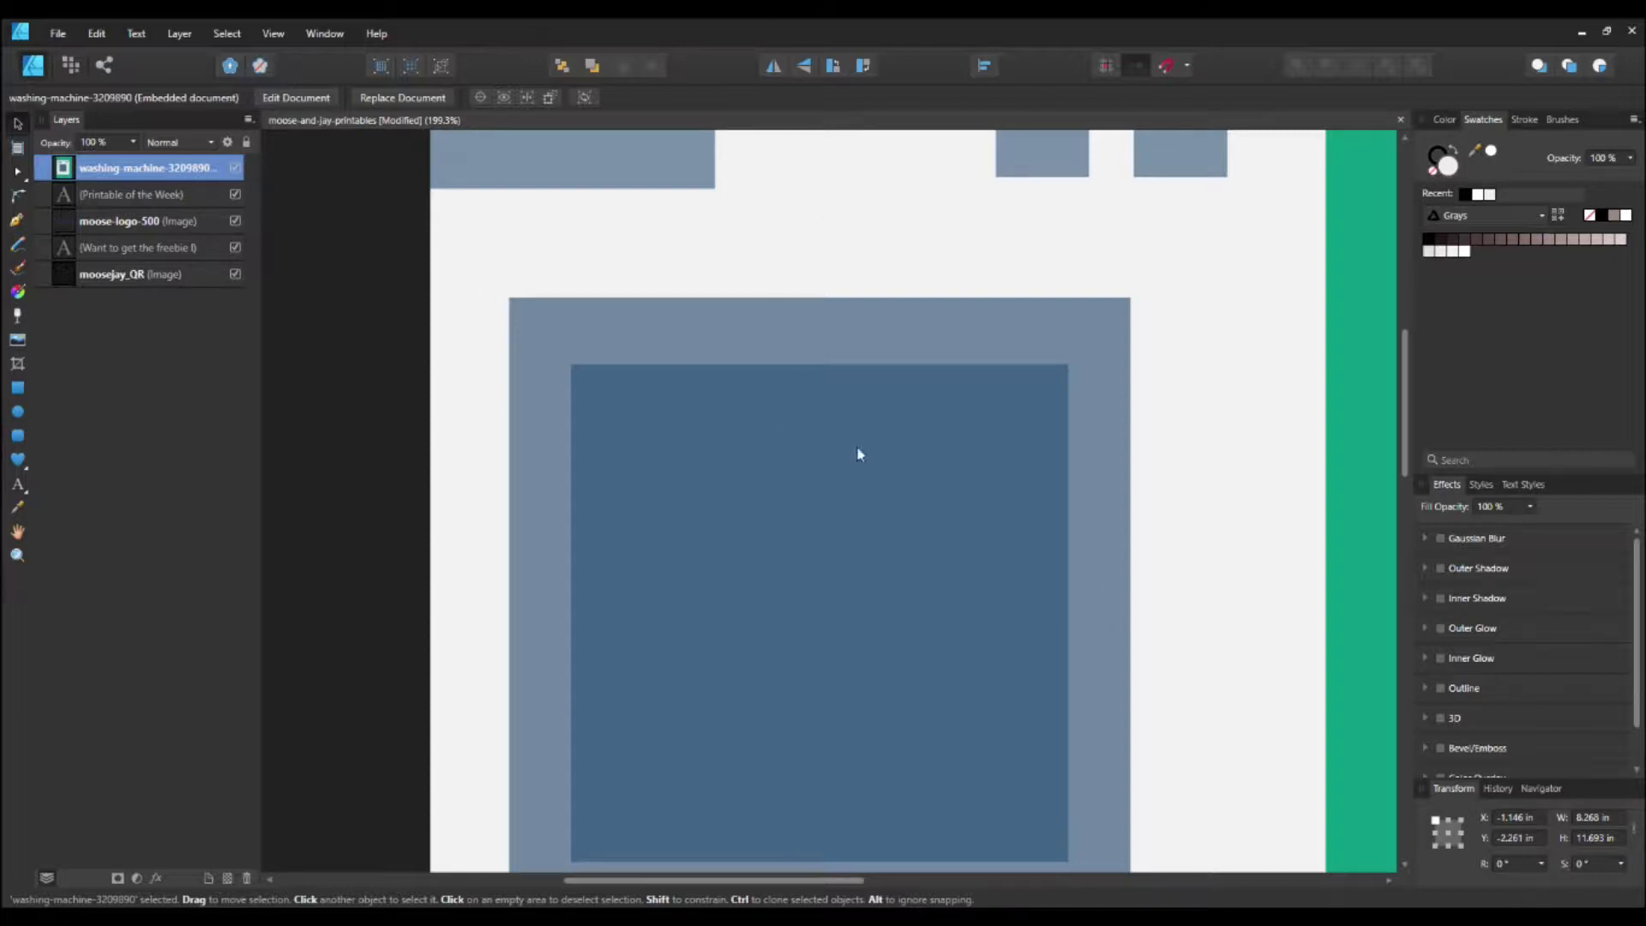
Try to set the embedded washing machine's height to 1 in
click(1595, 838)
text(11.69)
key(Return)
click(1592, 836)
text(1)
key(Return)
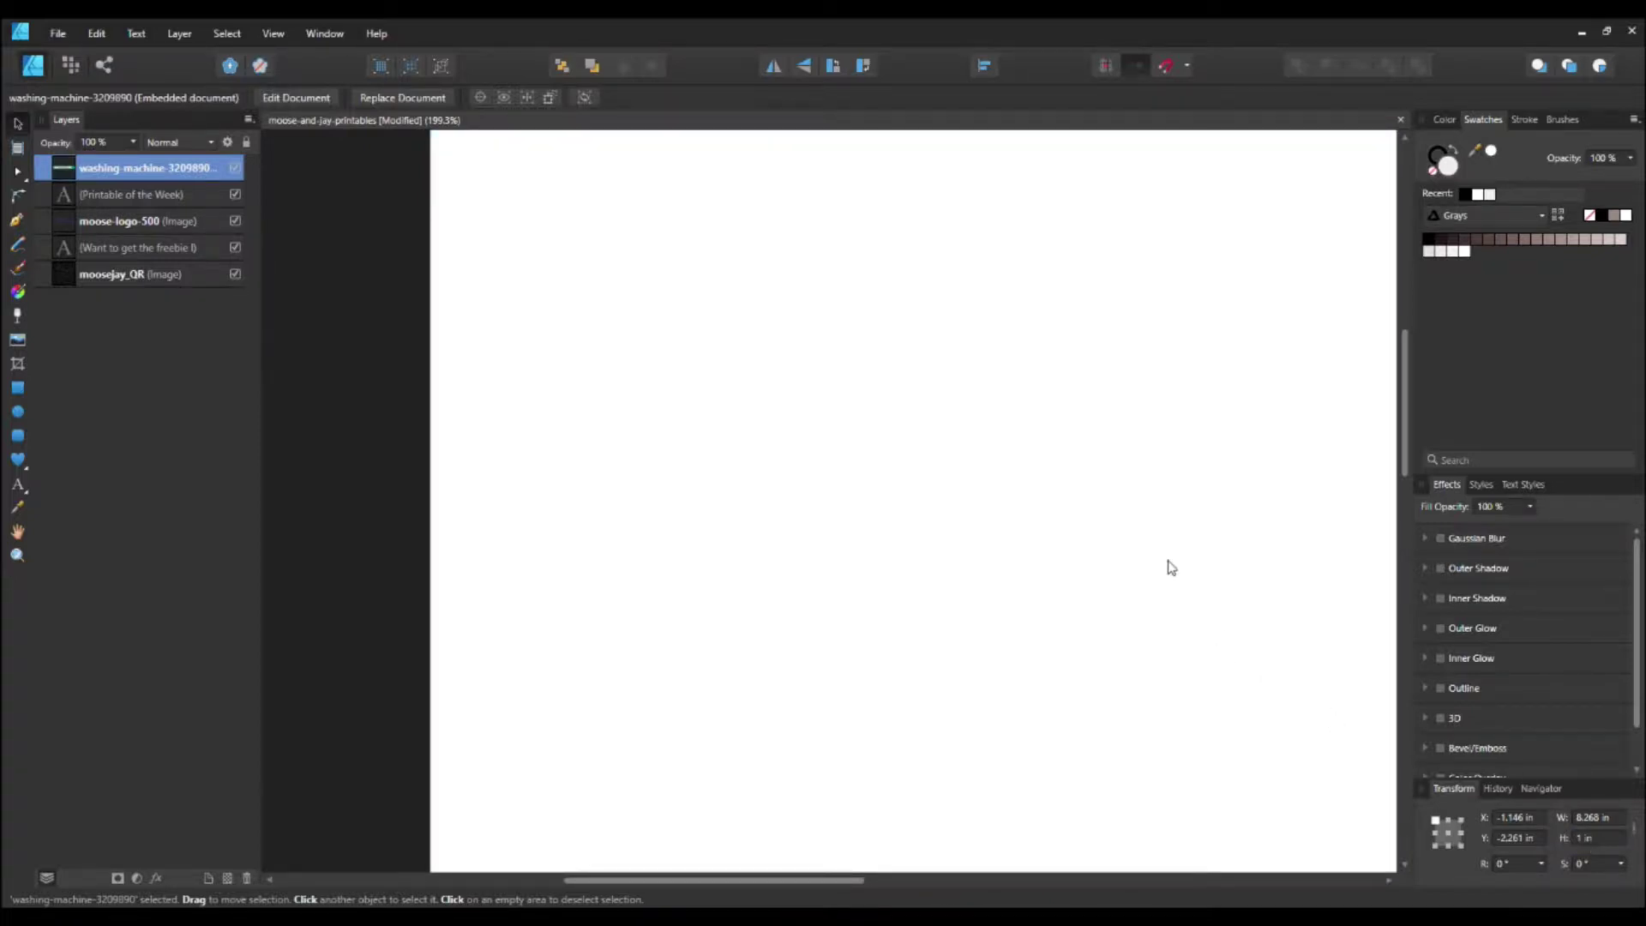
Look around the page for the resized washing machine, undo its height change and select it
scroll(1168, 566, up, 5)
scroll(1171, 567, up, 2)
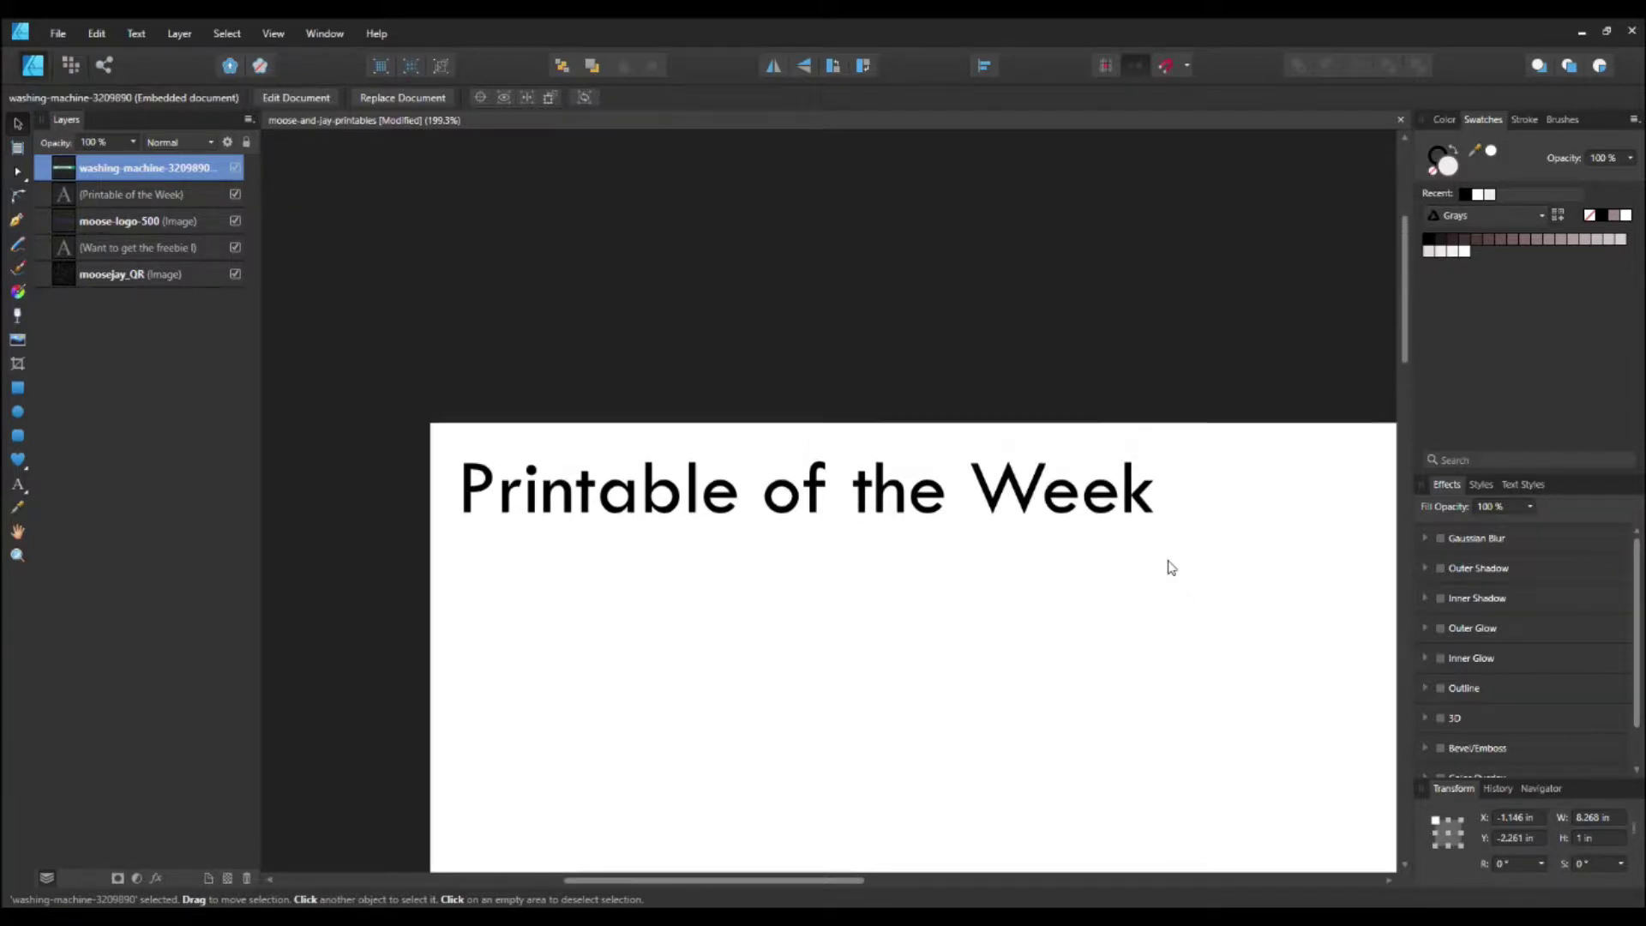
scroll(1035, 319, down, 3)
key(z)
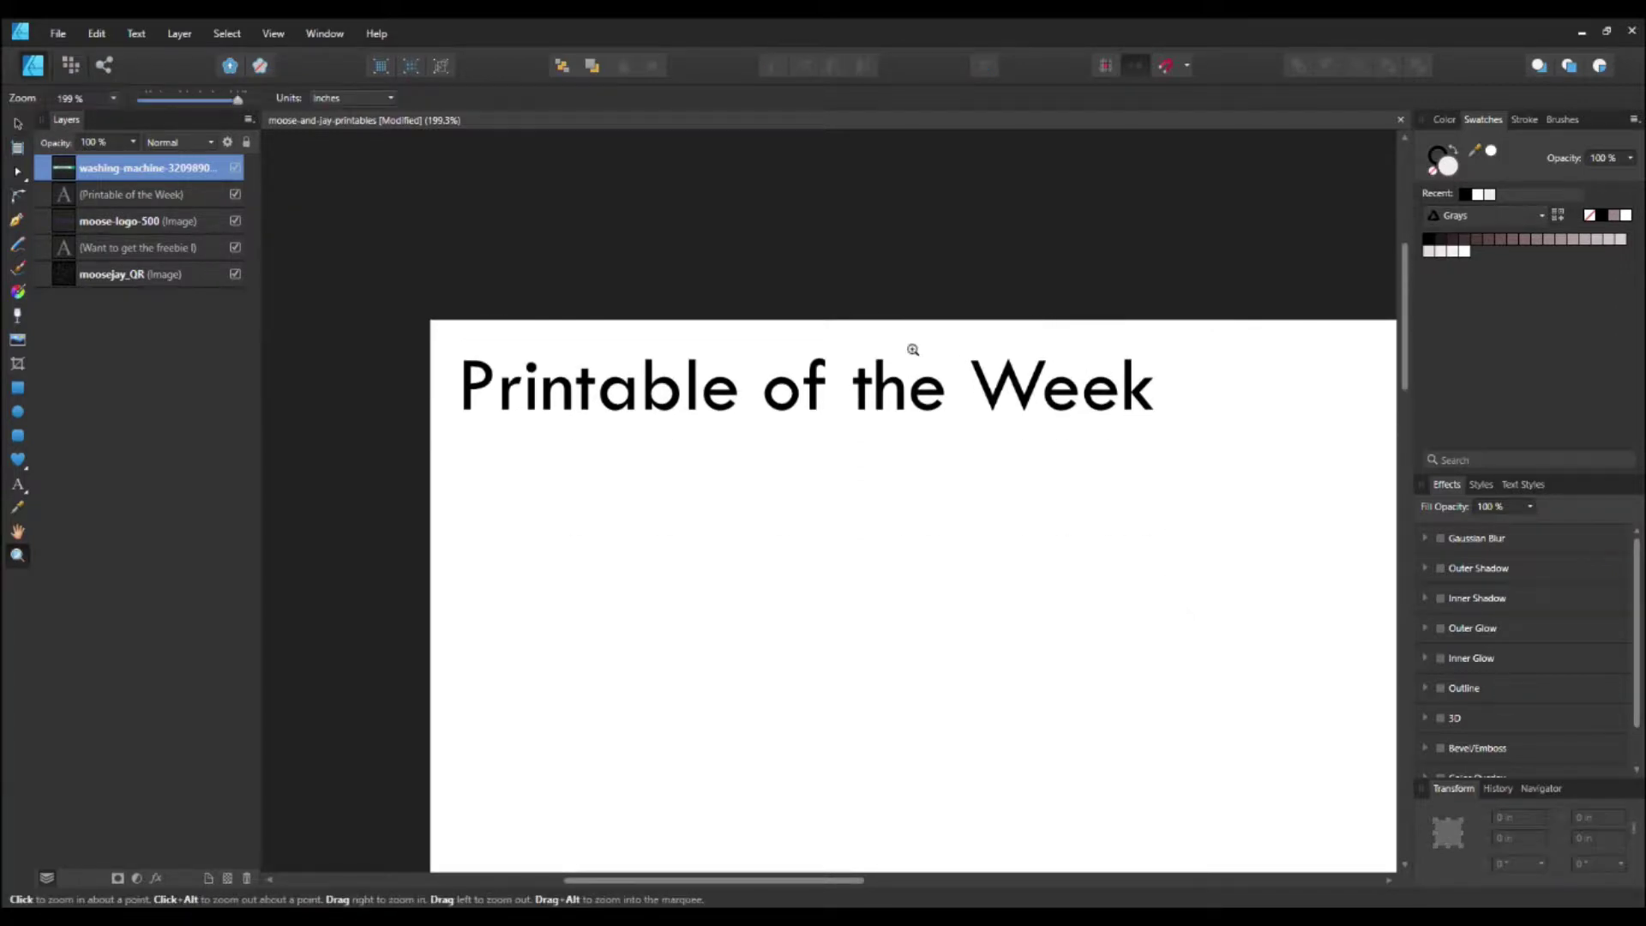
alt+click(762, 344)
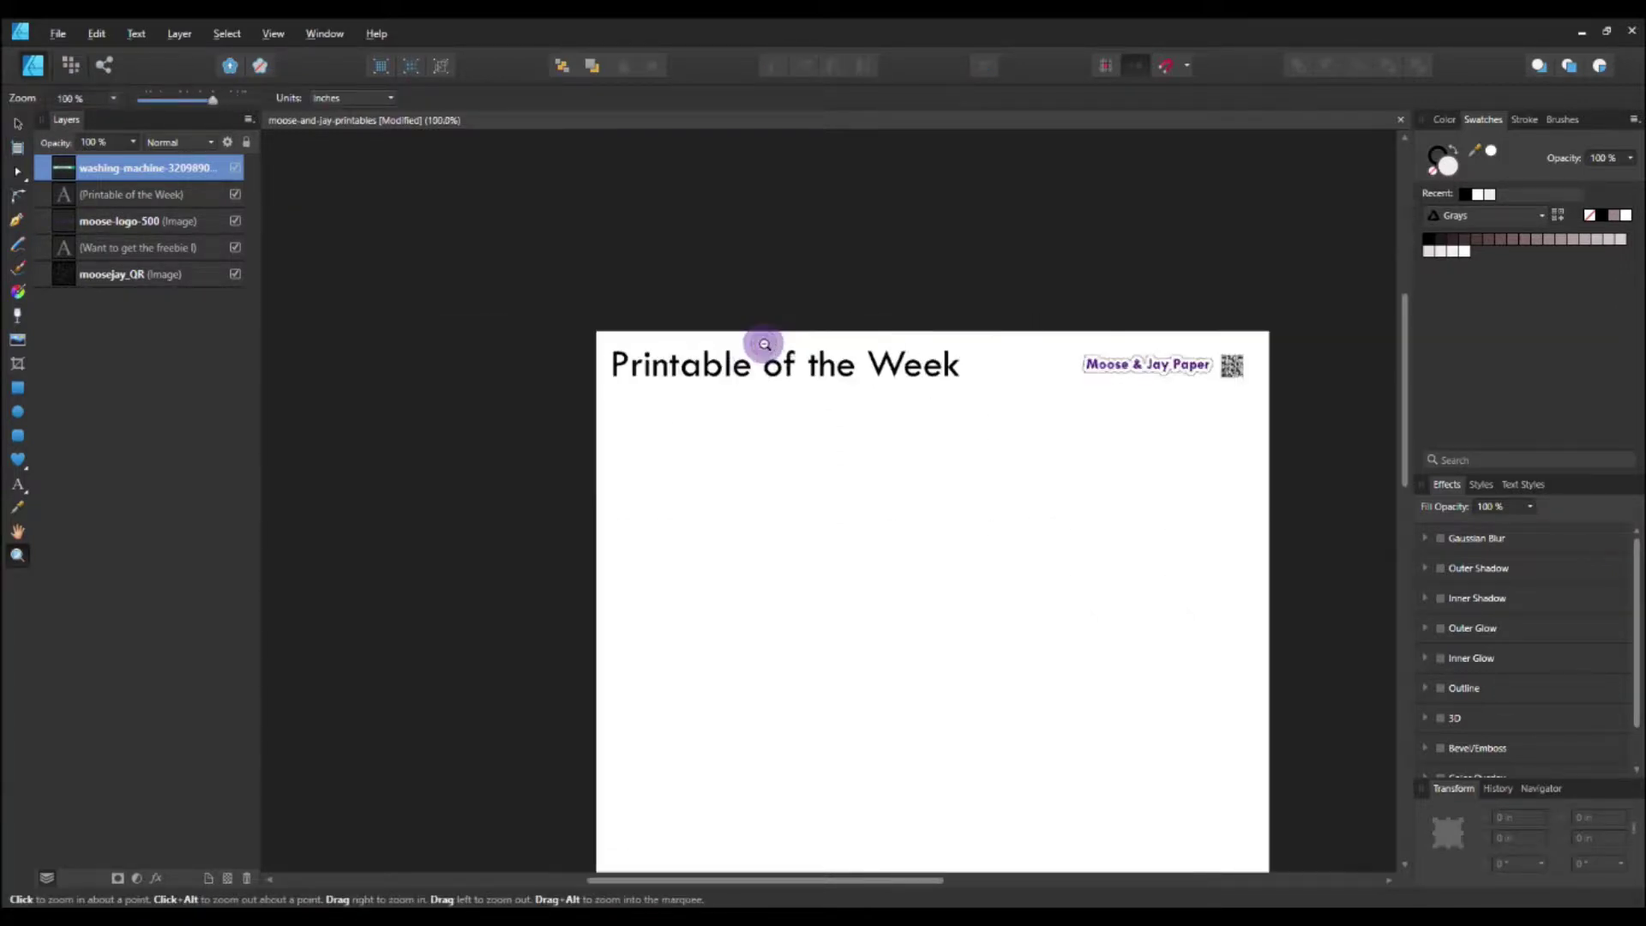
alt+click(763, 345)
alt+click(763, 346)
alt+click(763, 345)
scroll(763, 344, up, 3)
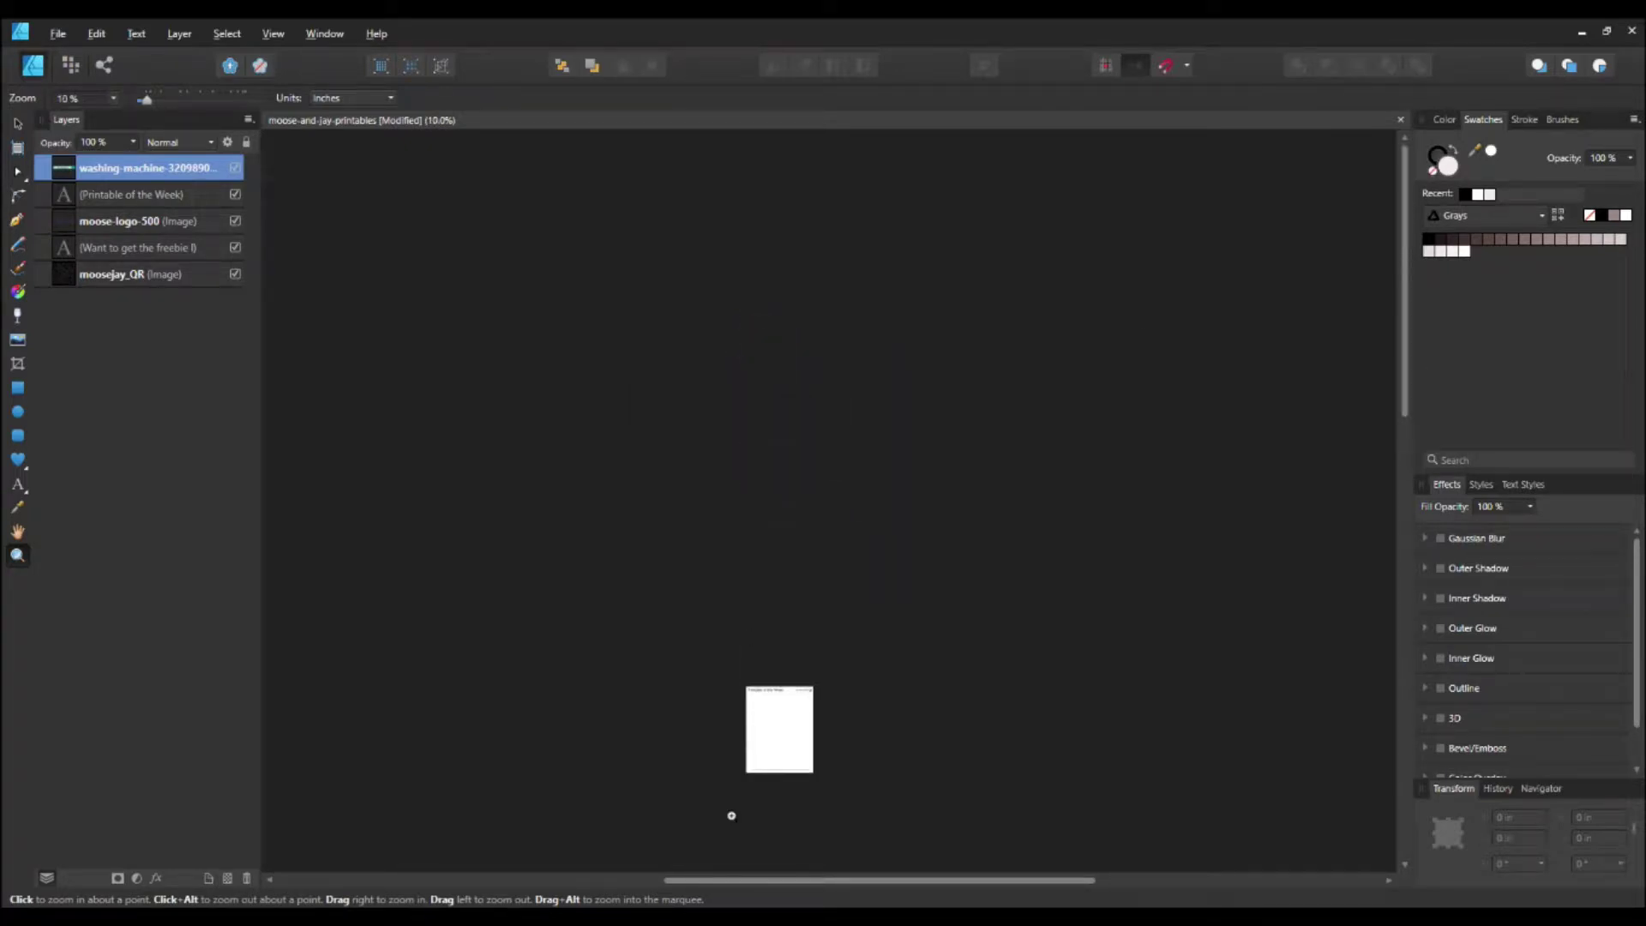
mouse_move(717, 881)
mouse_down()
mouse_move(324, 880)
mouse_move(716, 880)
mouse_up()
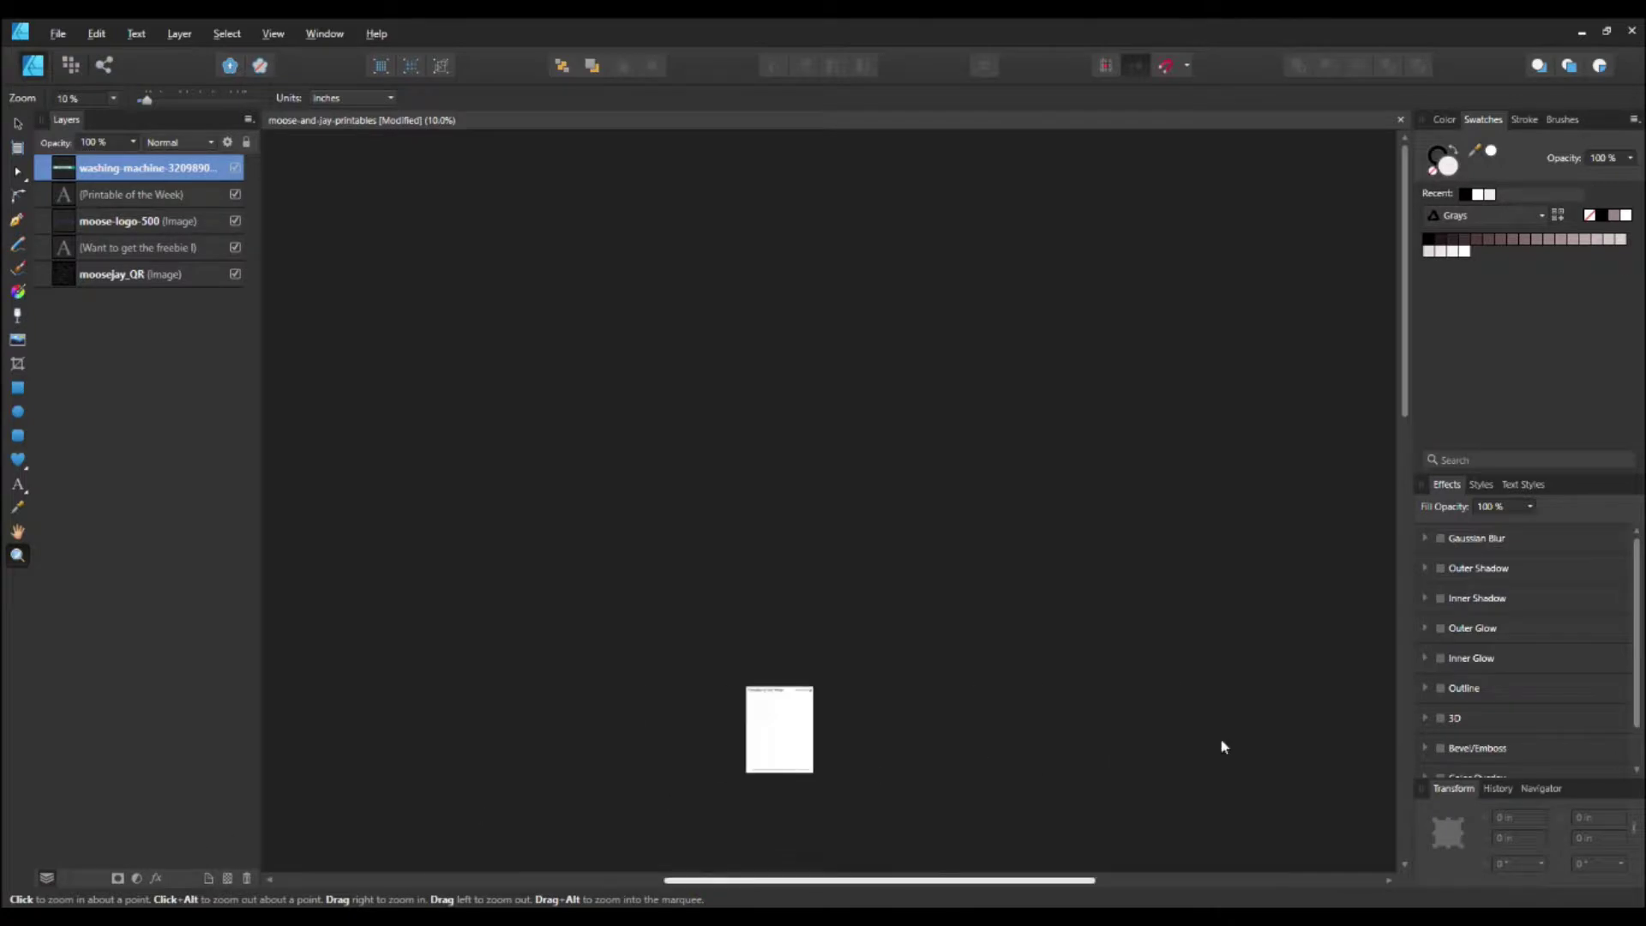
drag(1403, 356, 1378, 902)
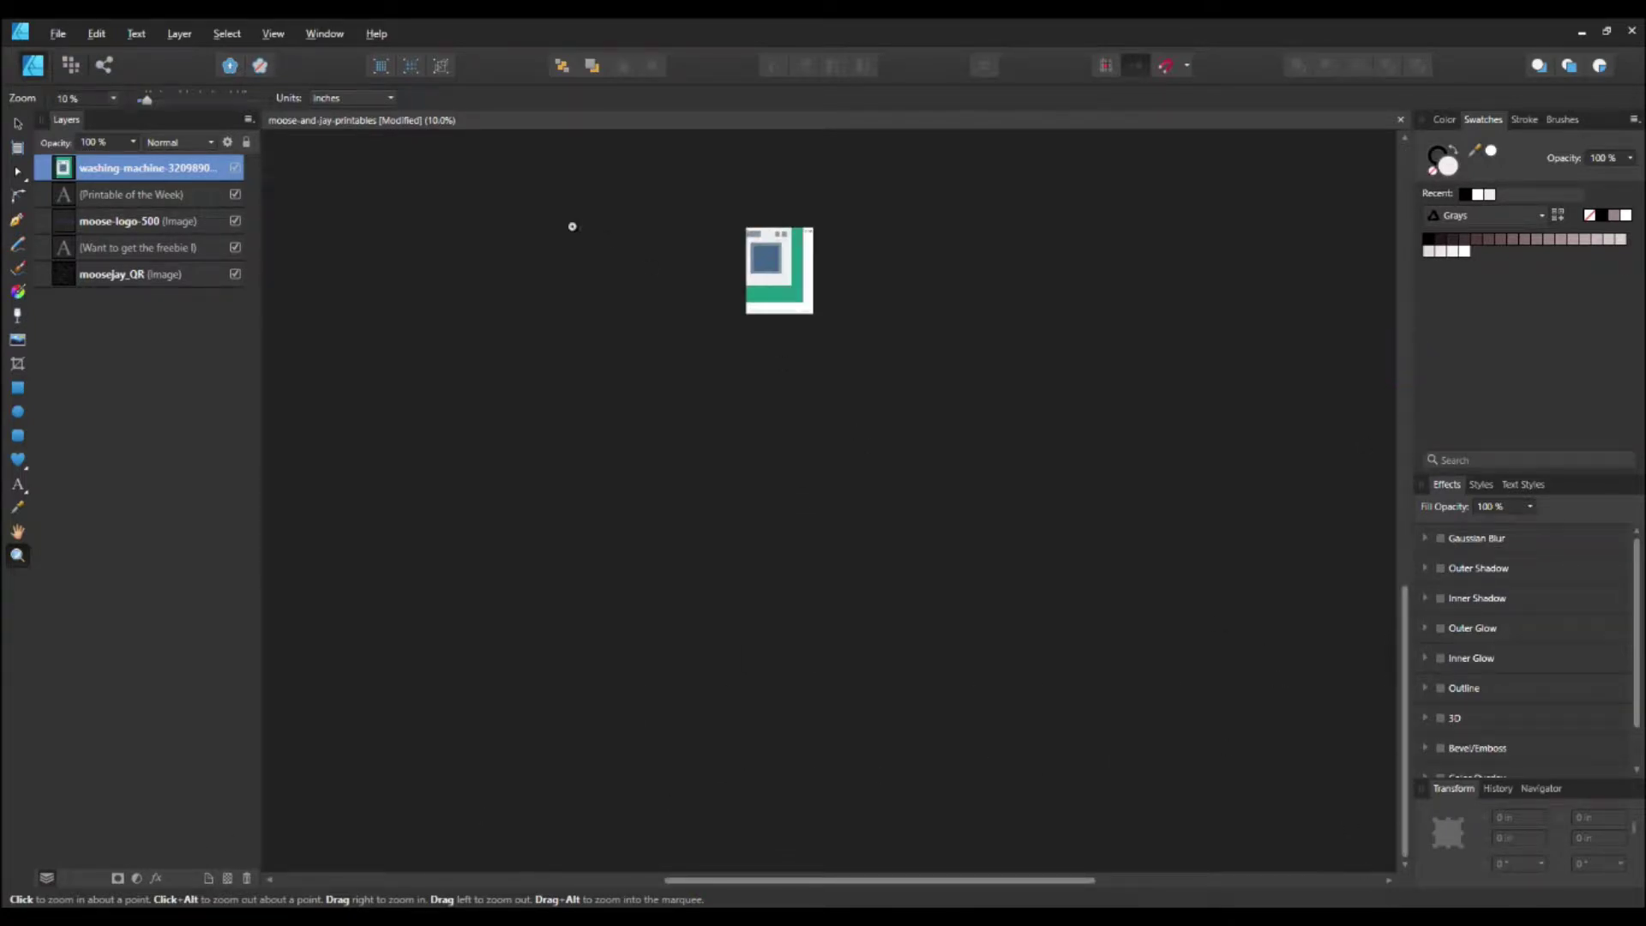
click(19, 124)
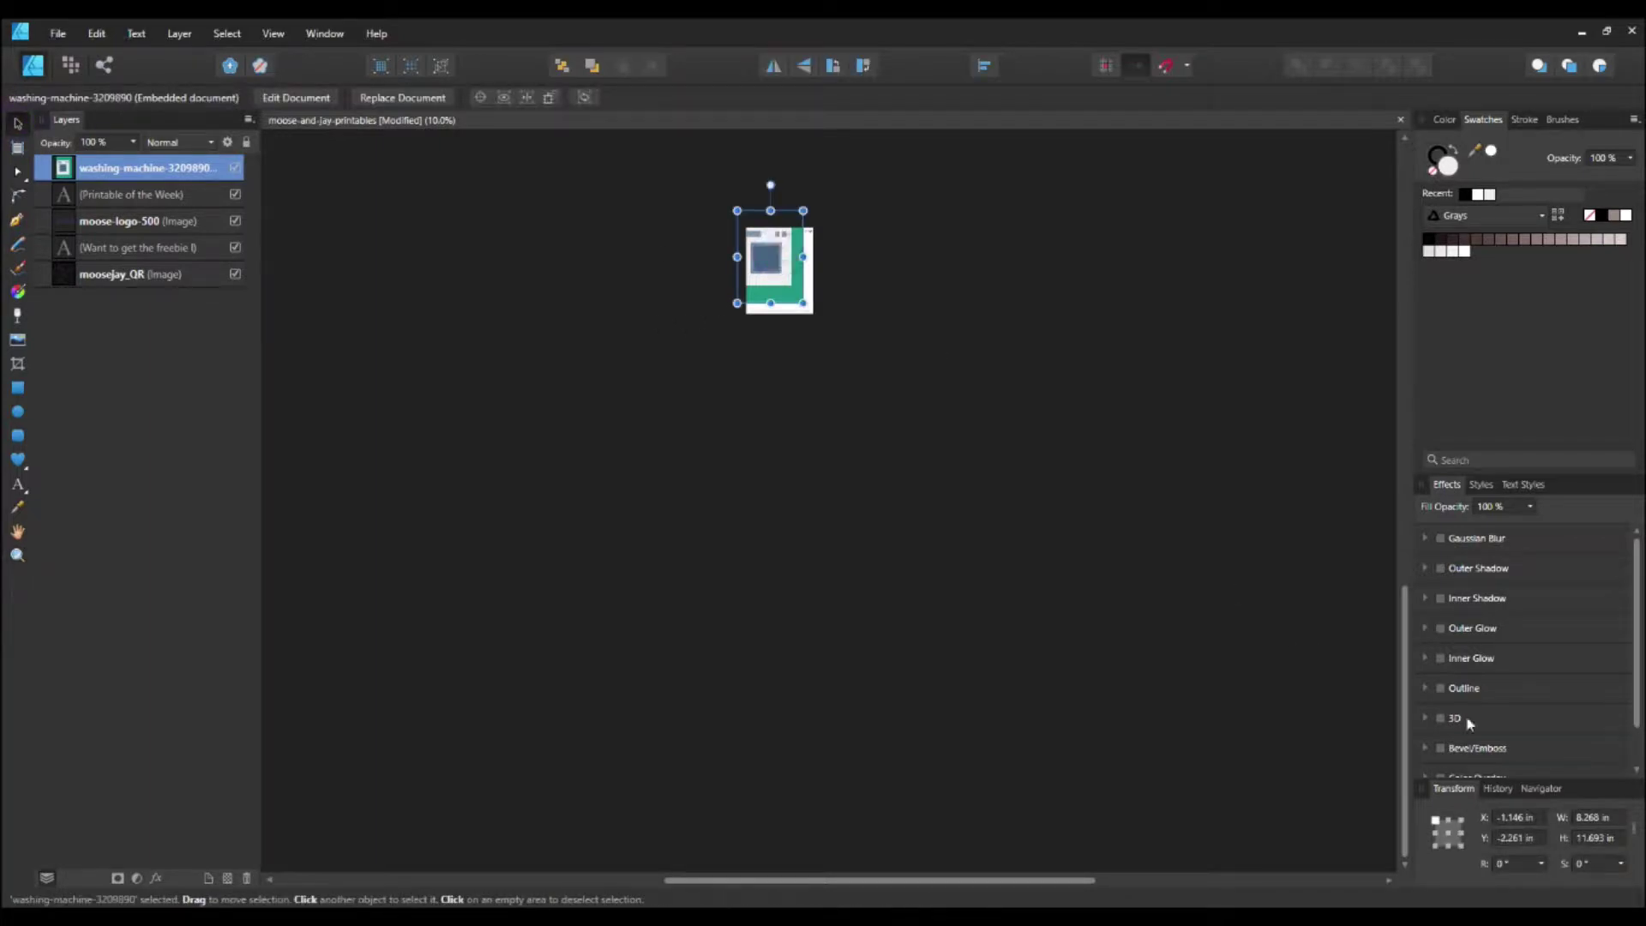
Try to set the embedded washing machine's height to 5 in
click(1591, 840)
text(8)
key(Return)
text(5)
key(Return)
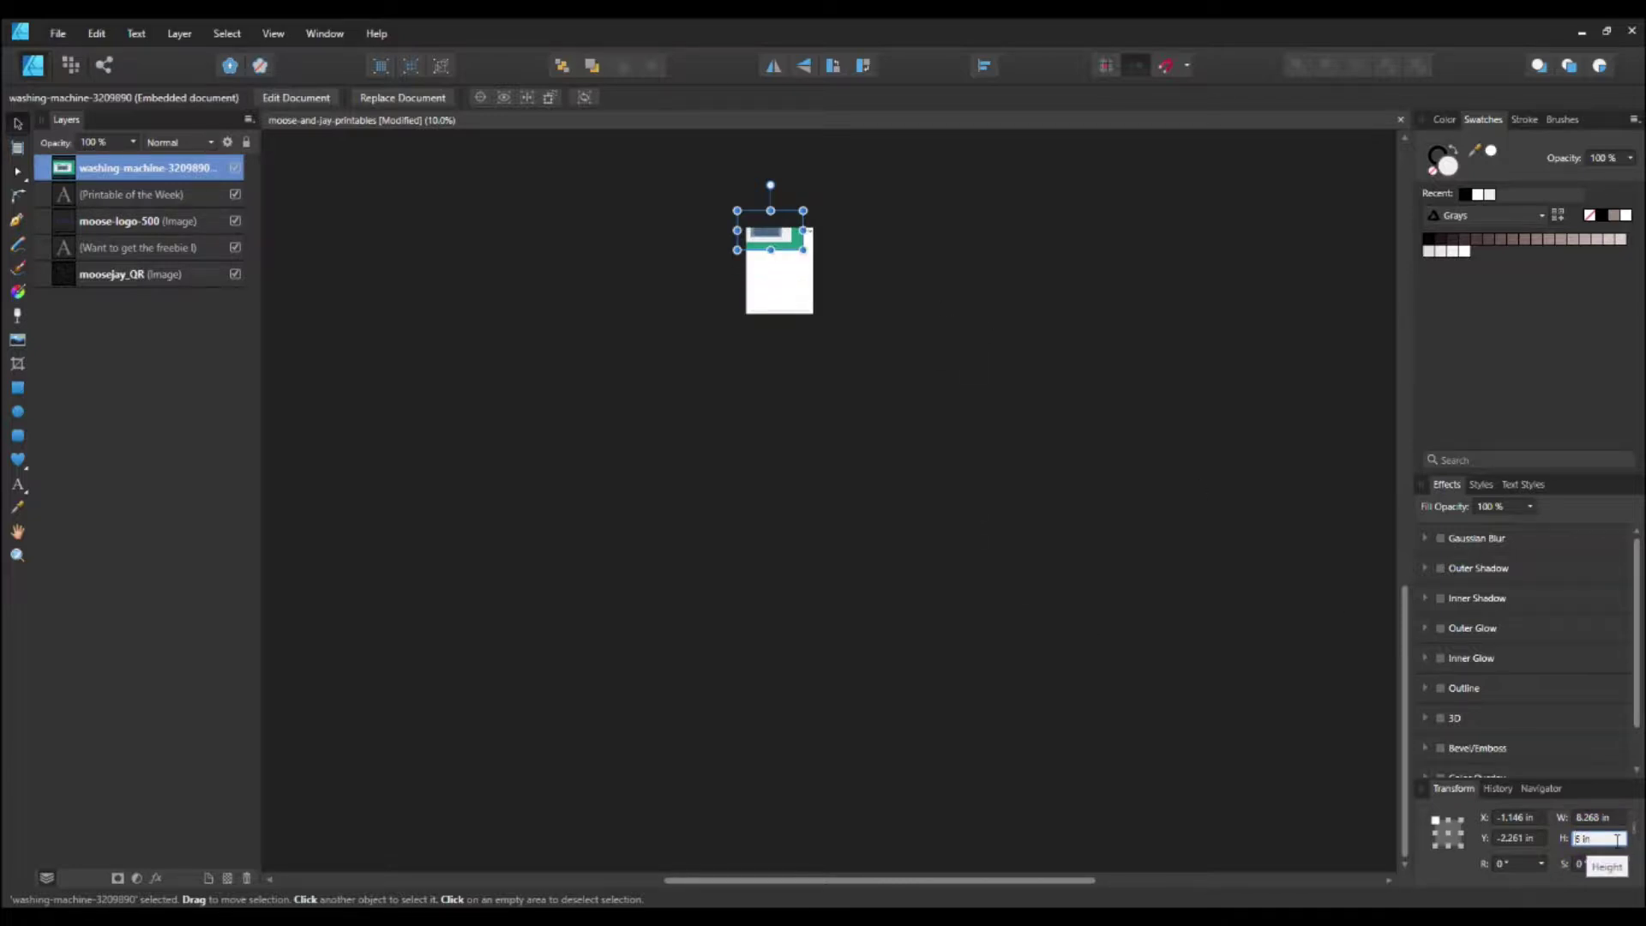
Set the washing machine graphic's height to 1 in with locked proportions and move it onto the middle of the page
click(1617, 840)
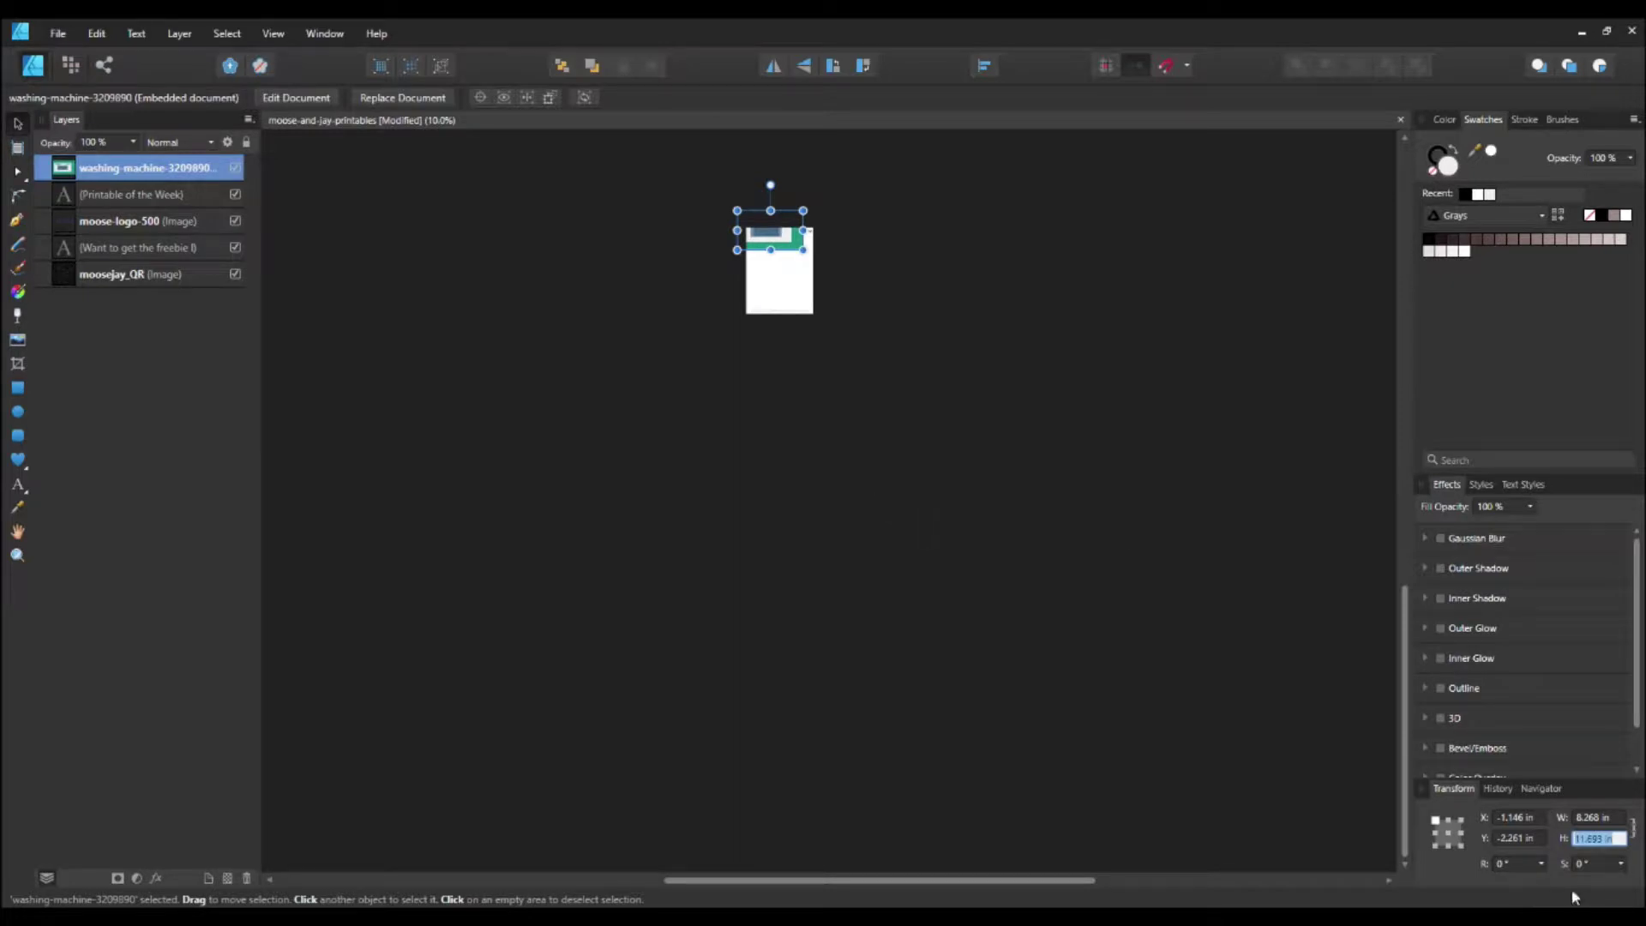
text(1)
key(Return)
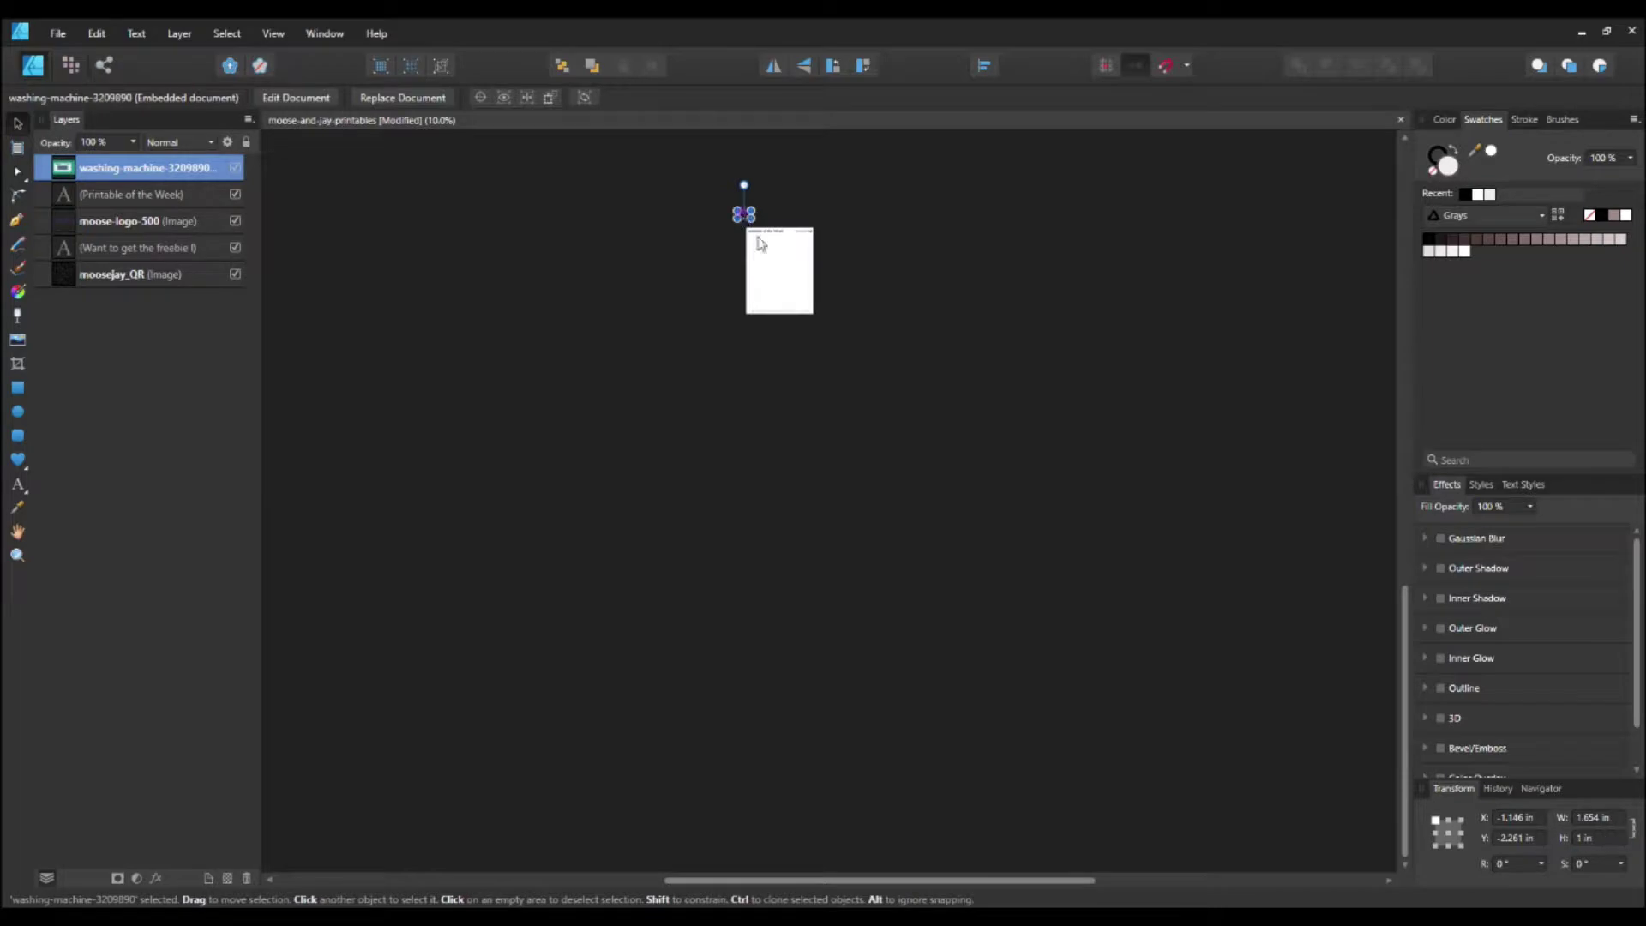
drag(744, 214, 783, 280)
click(1615, 839)
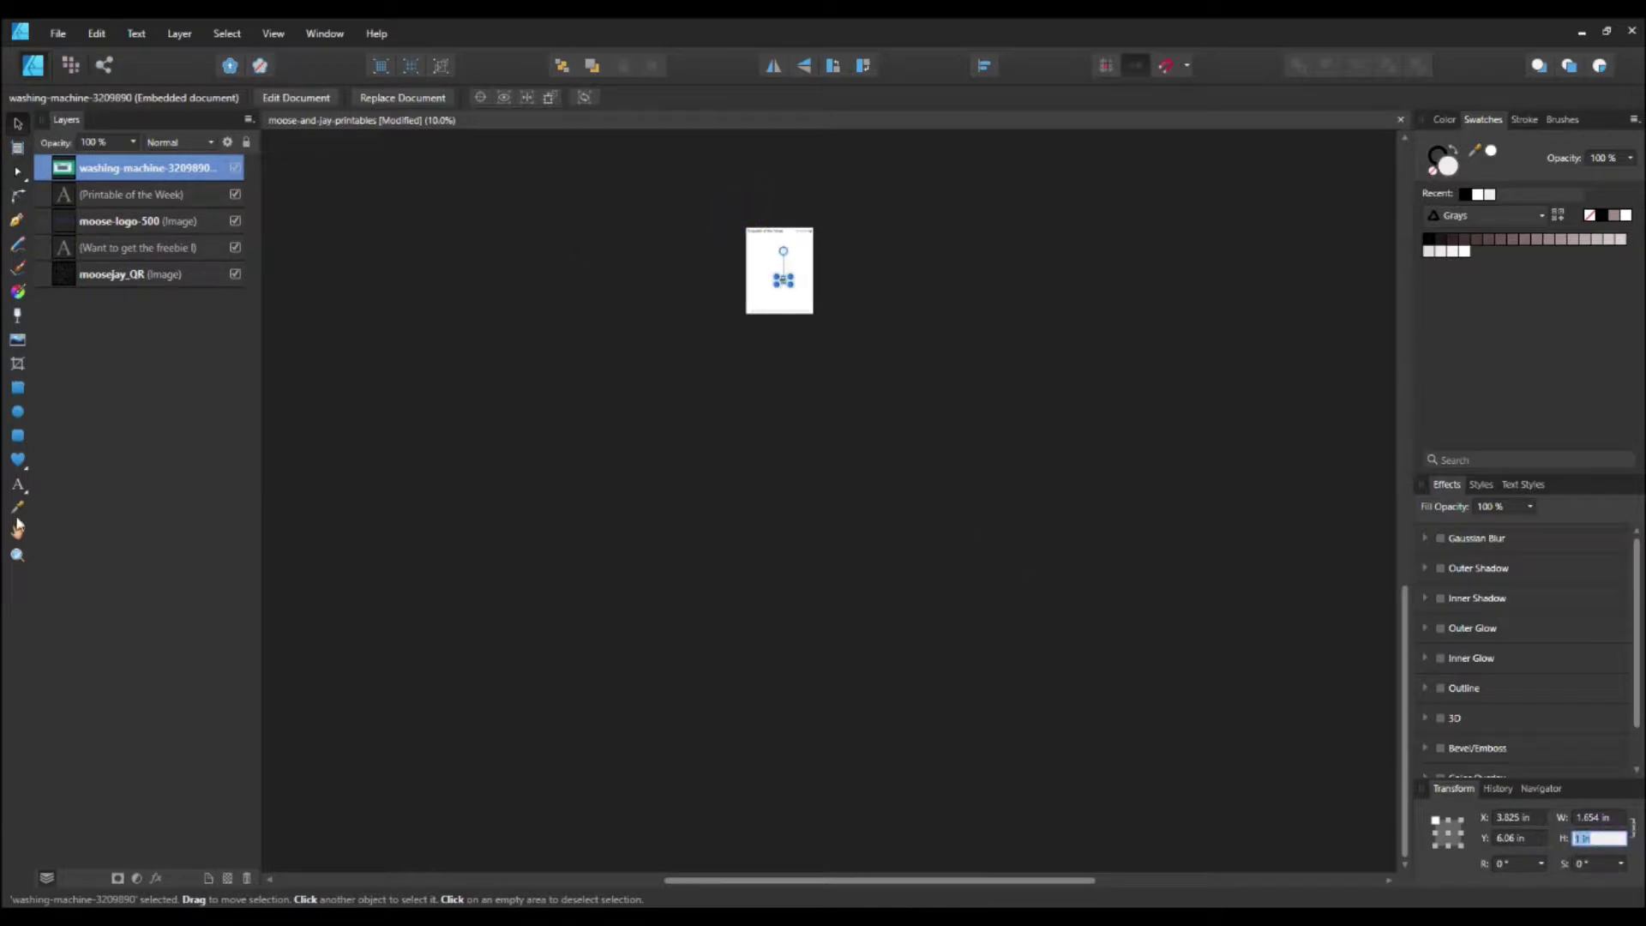
Delete the distorted washing machine graphic and place the washing-machine-3209890 file again at its original proportions
click(17, 556)
click(801, 251)
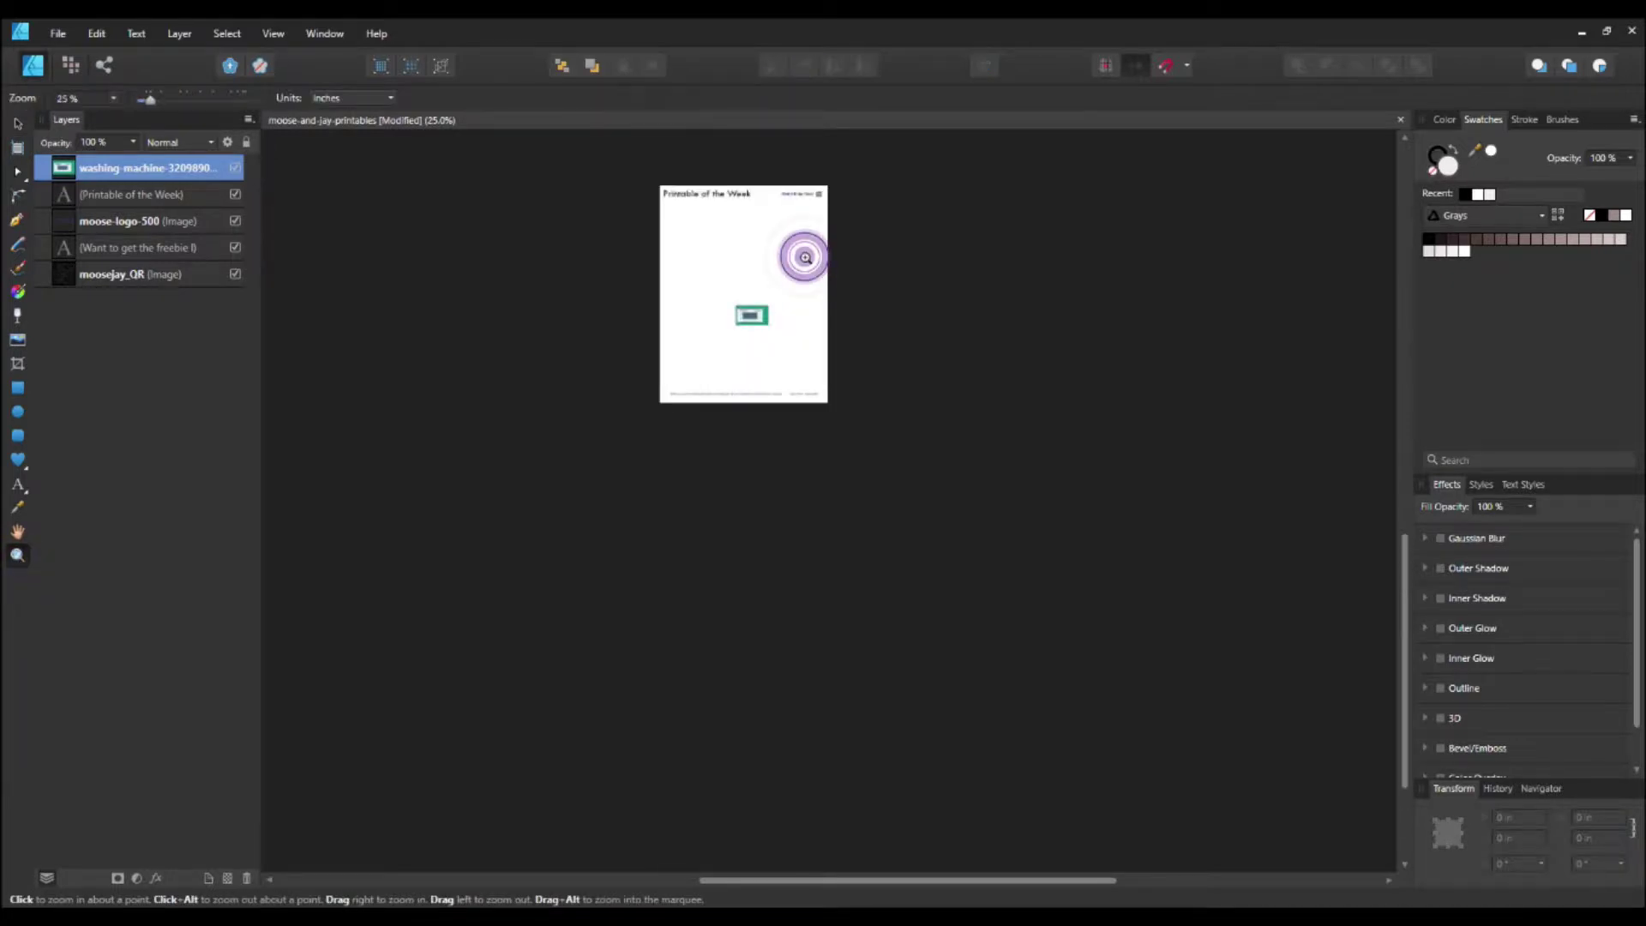
scroll(801, 257, up, 3)
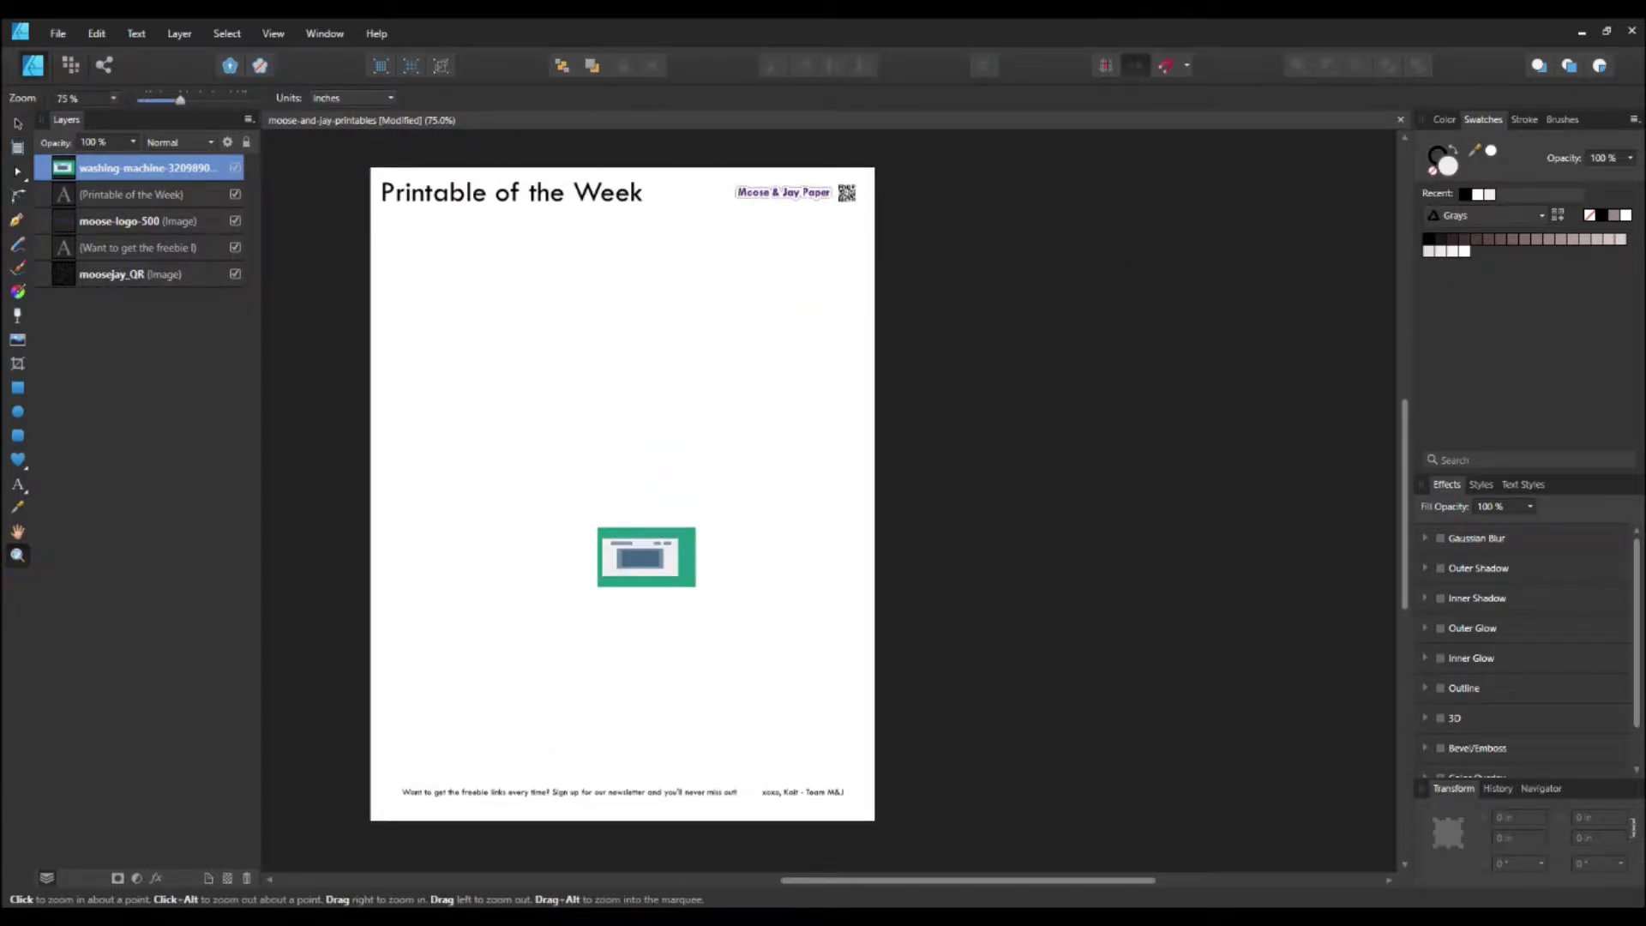
click(20, 120)
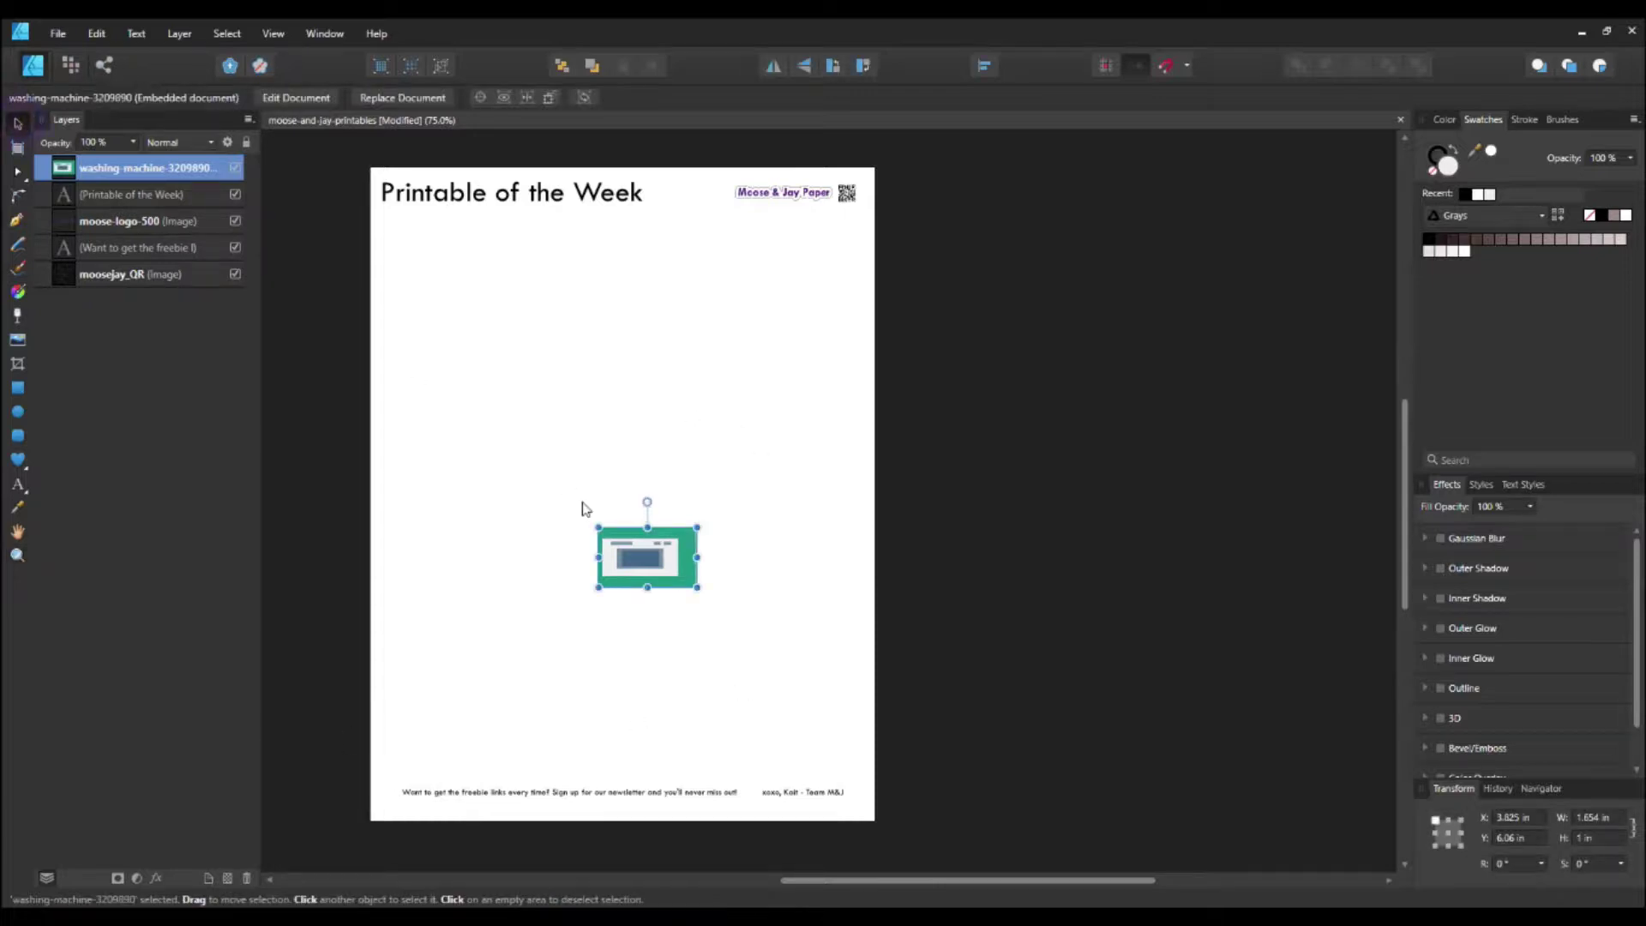
key(Delete)
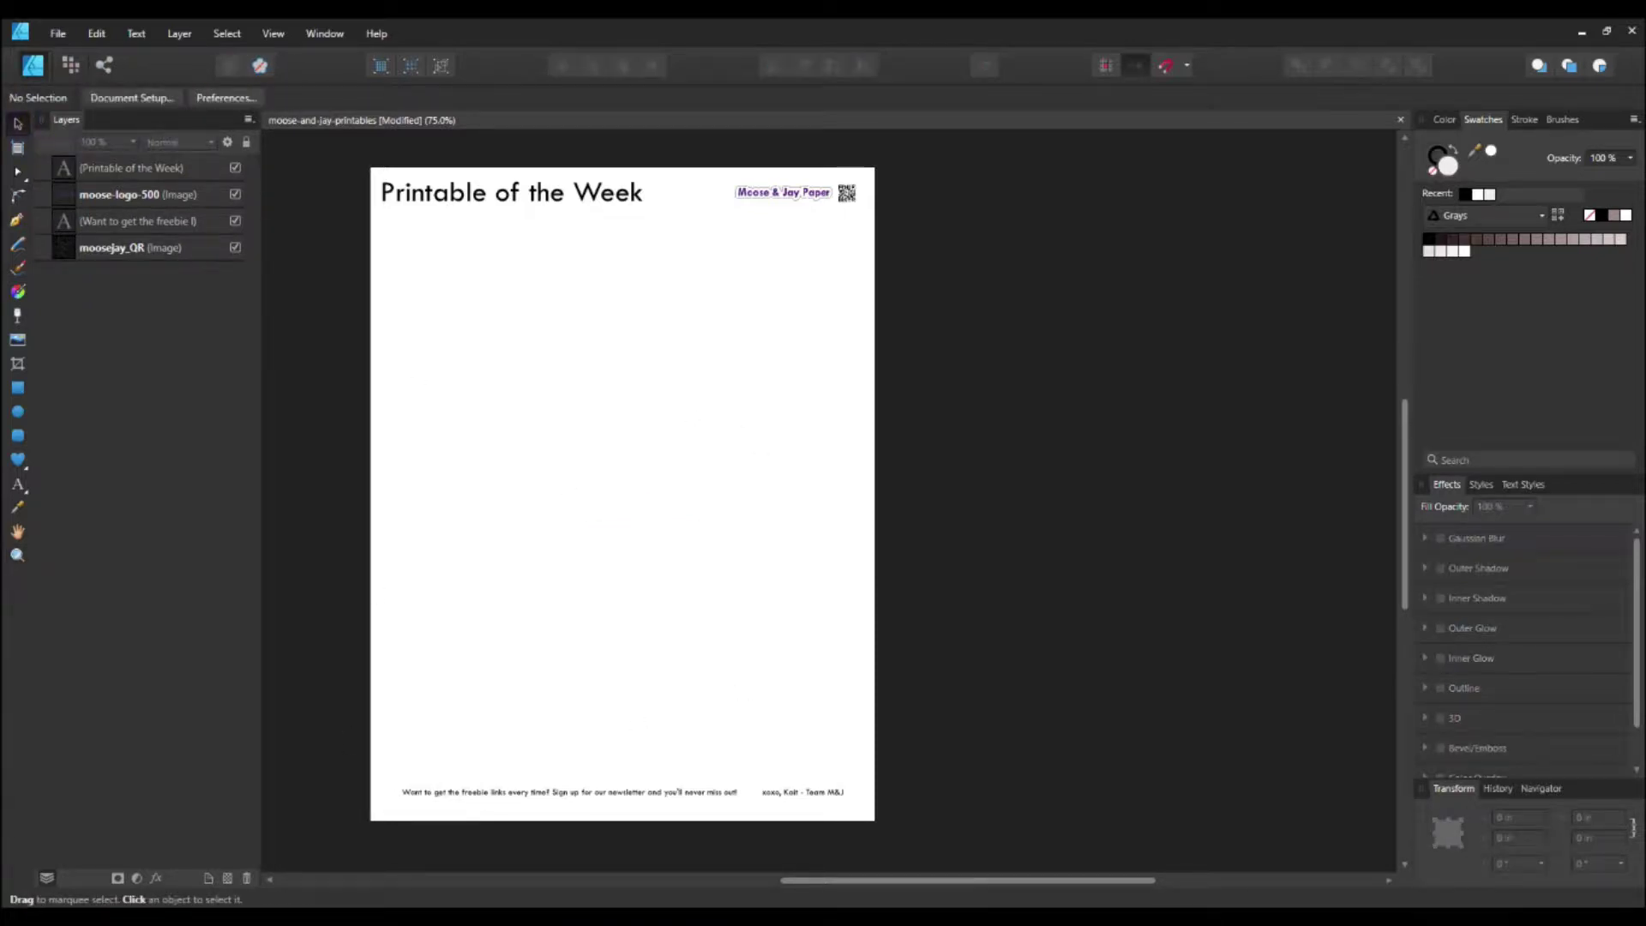
key(ctrl+z)
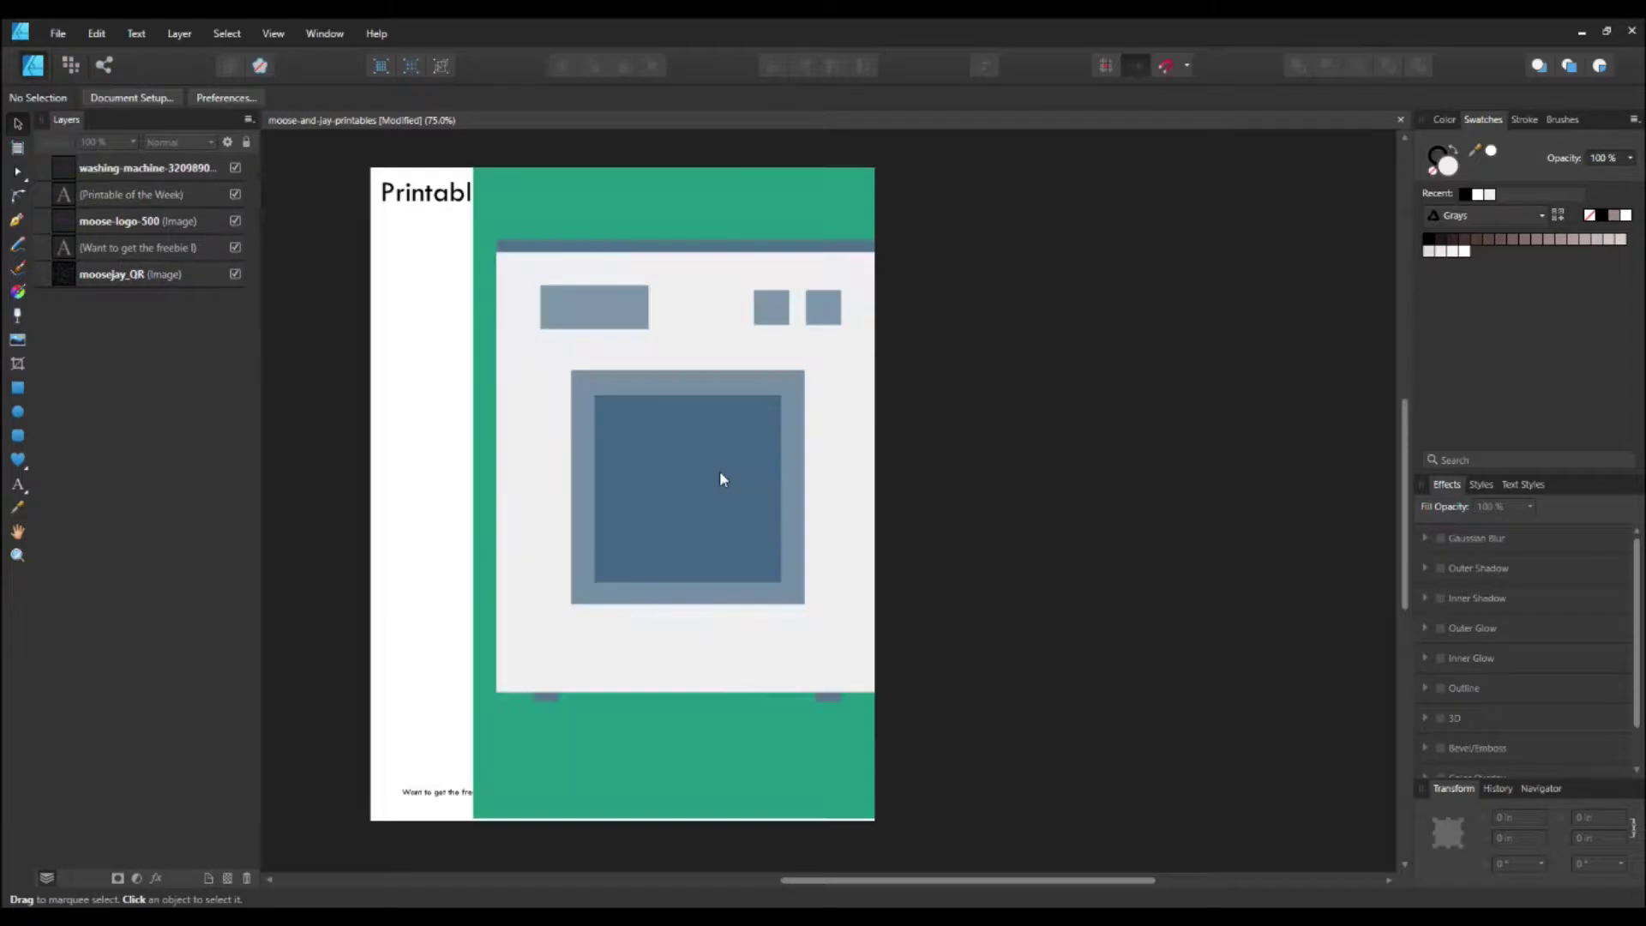
Scale the washing machine graphic to 1 in high with locked proportions and move it just below the page title's beginning
click(727, 450)
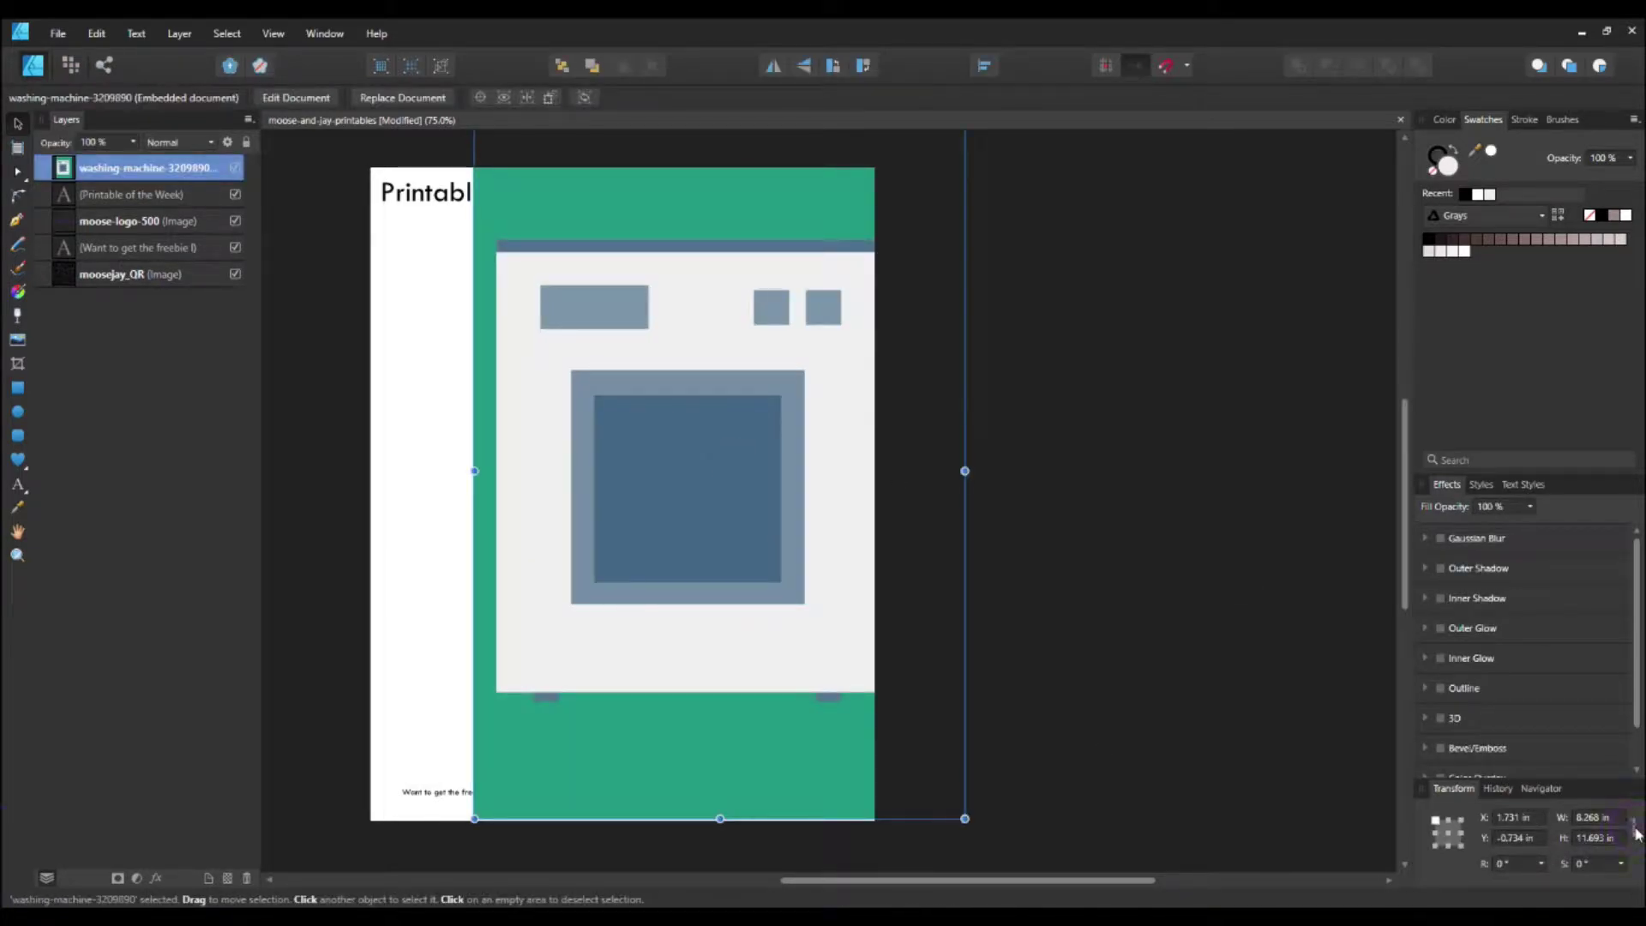
click(1595, 837)
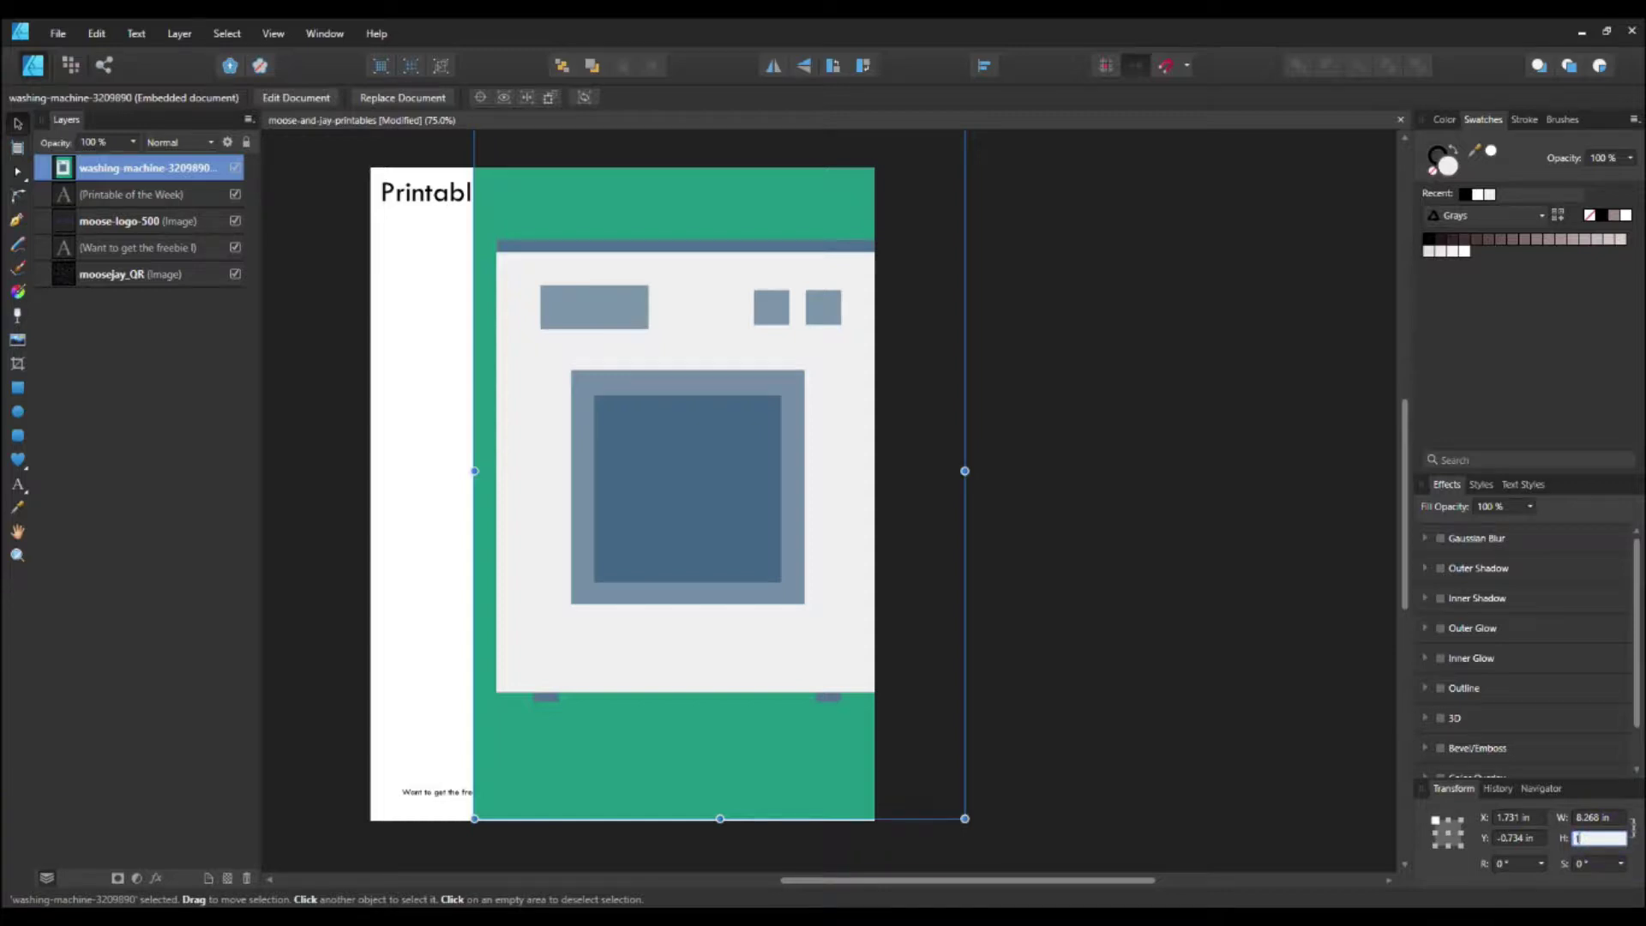
text(1)
key(Return)
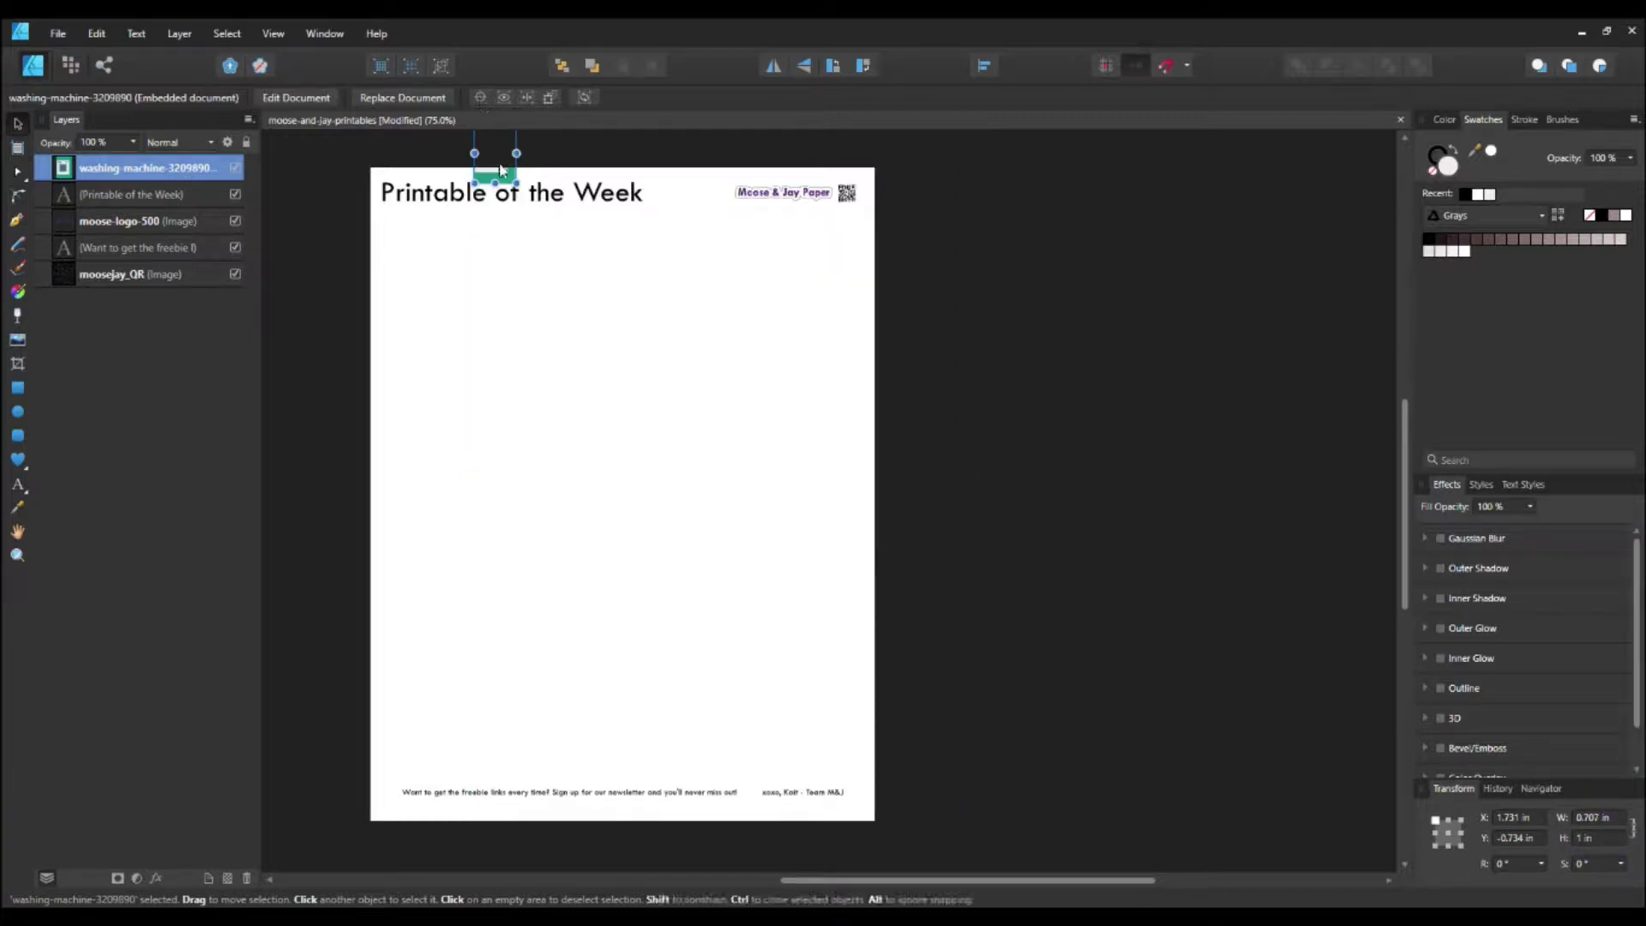
drag(482, 168, 434, 273)
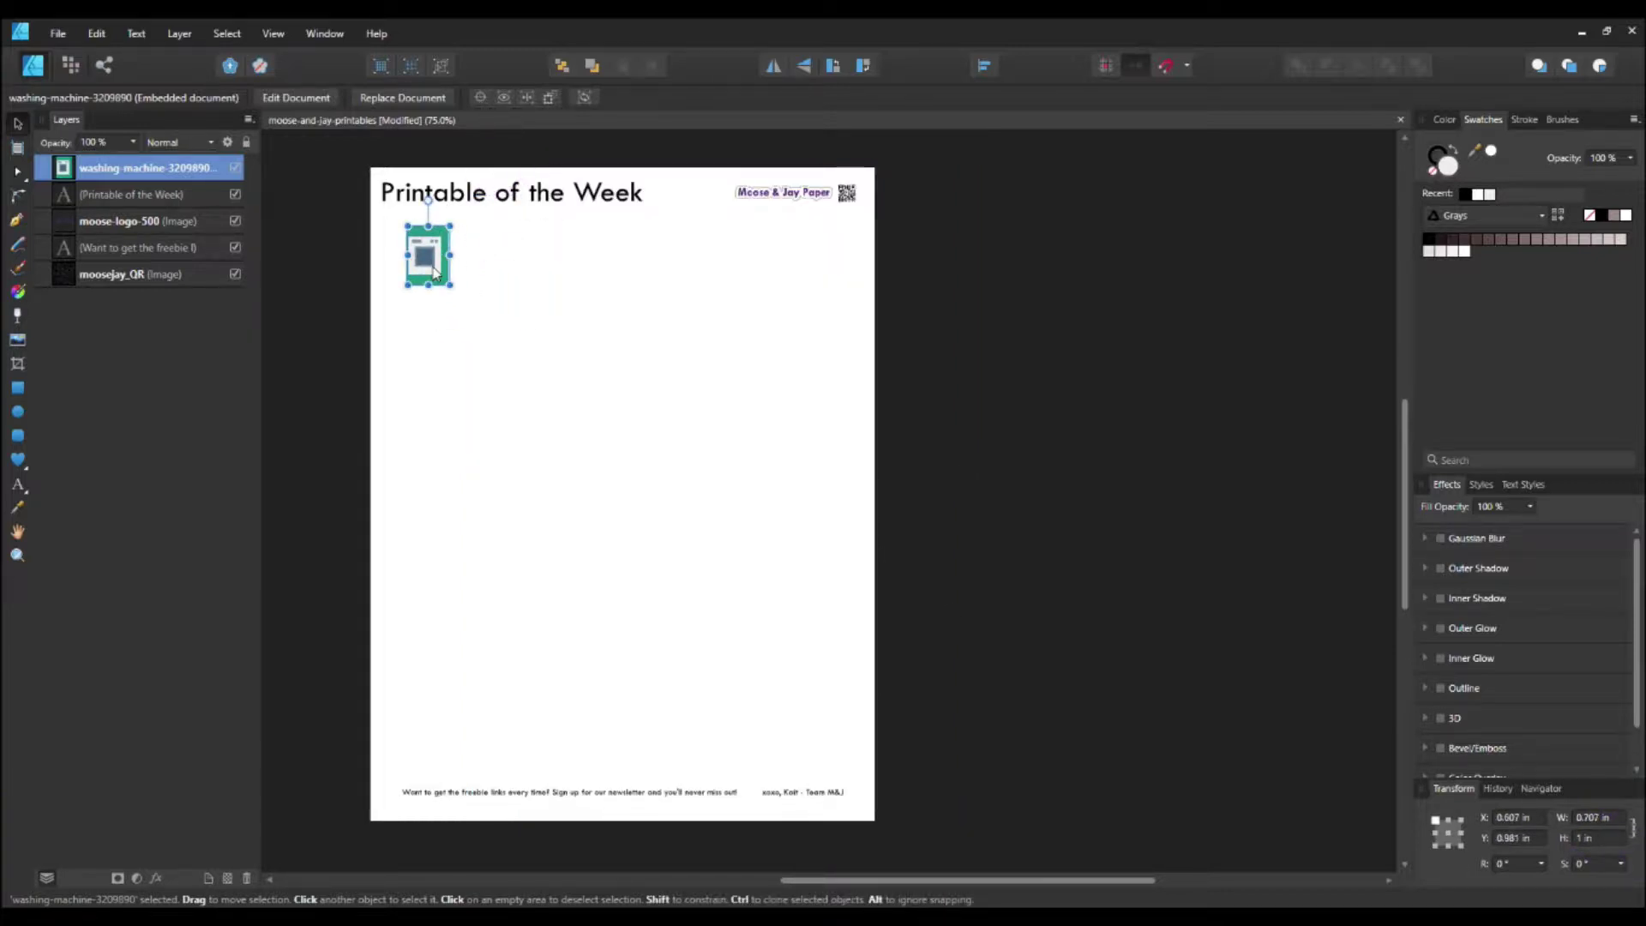
Open the embedded washing machine document for editing
key(z)
scroll(416, 255, up, 4)
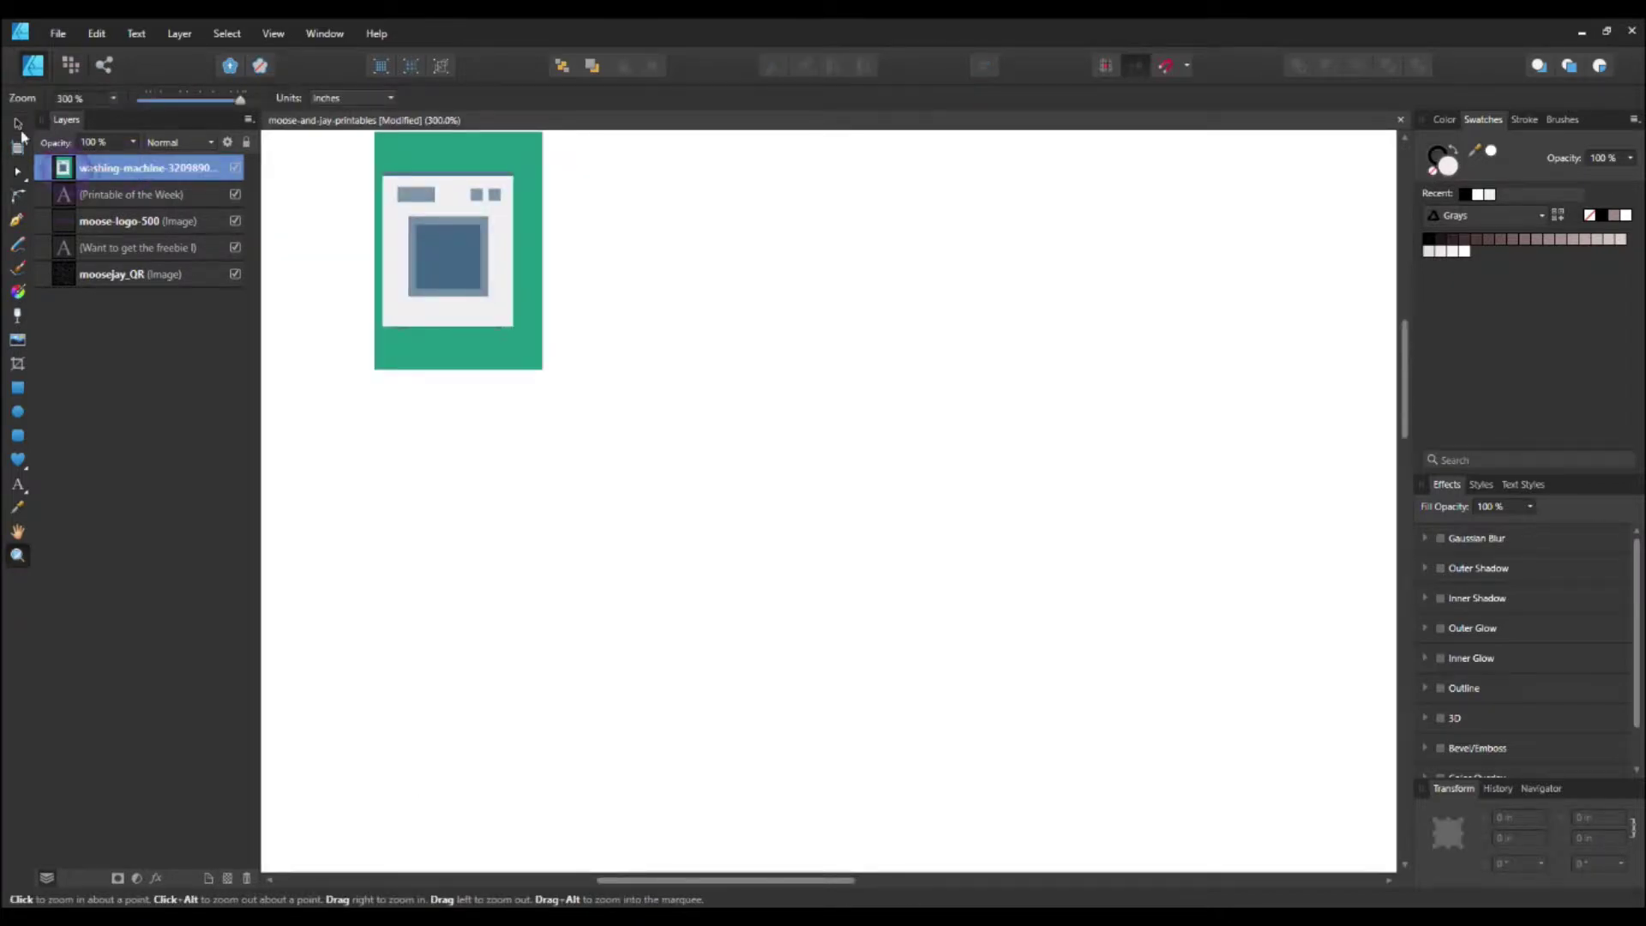
click(18, 124)
double_click(525, 233)
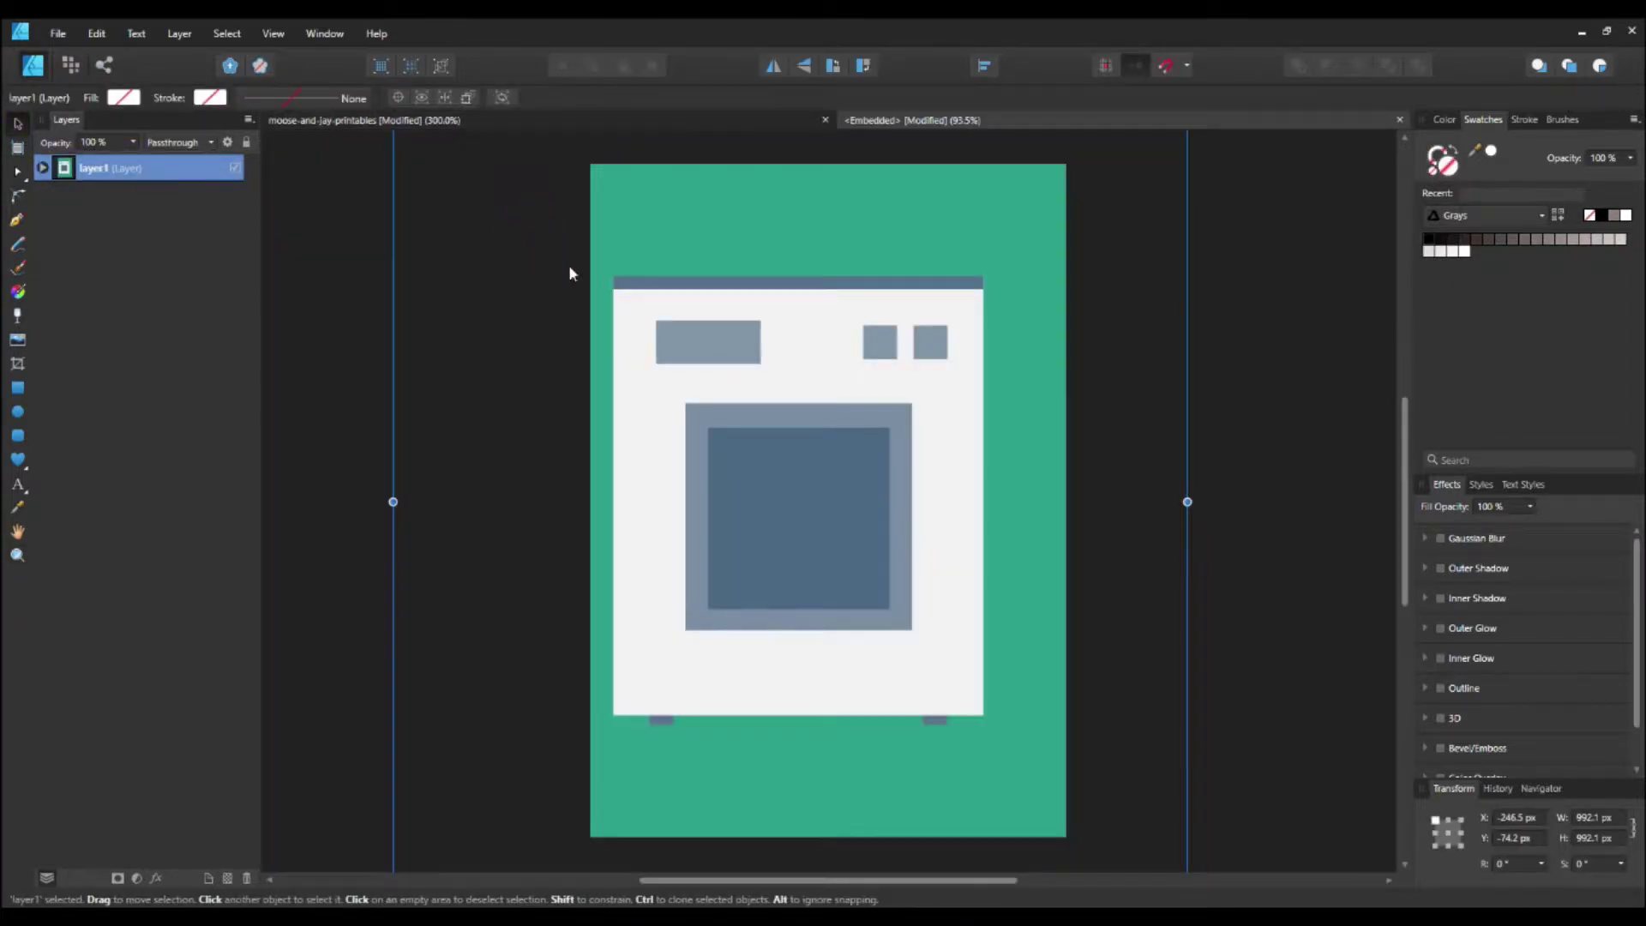
Delete the green background rectangle rect4516 from layer1
click(720, 375)
click(42, 169)
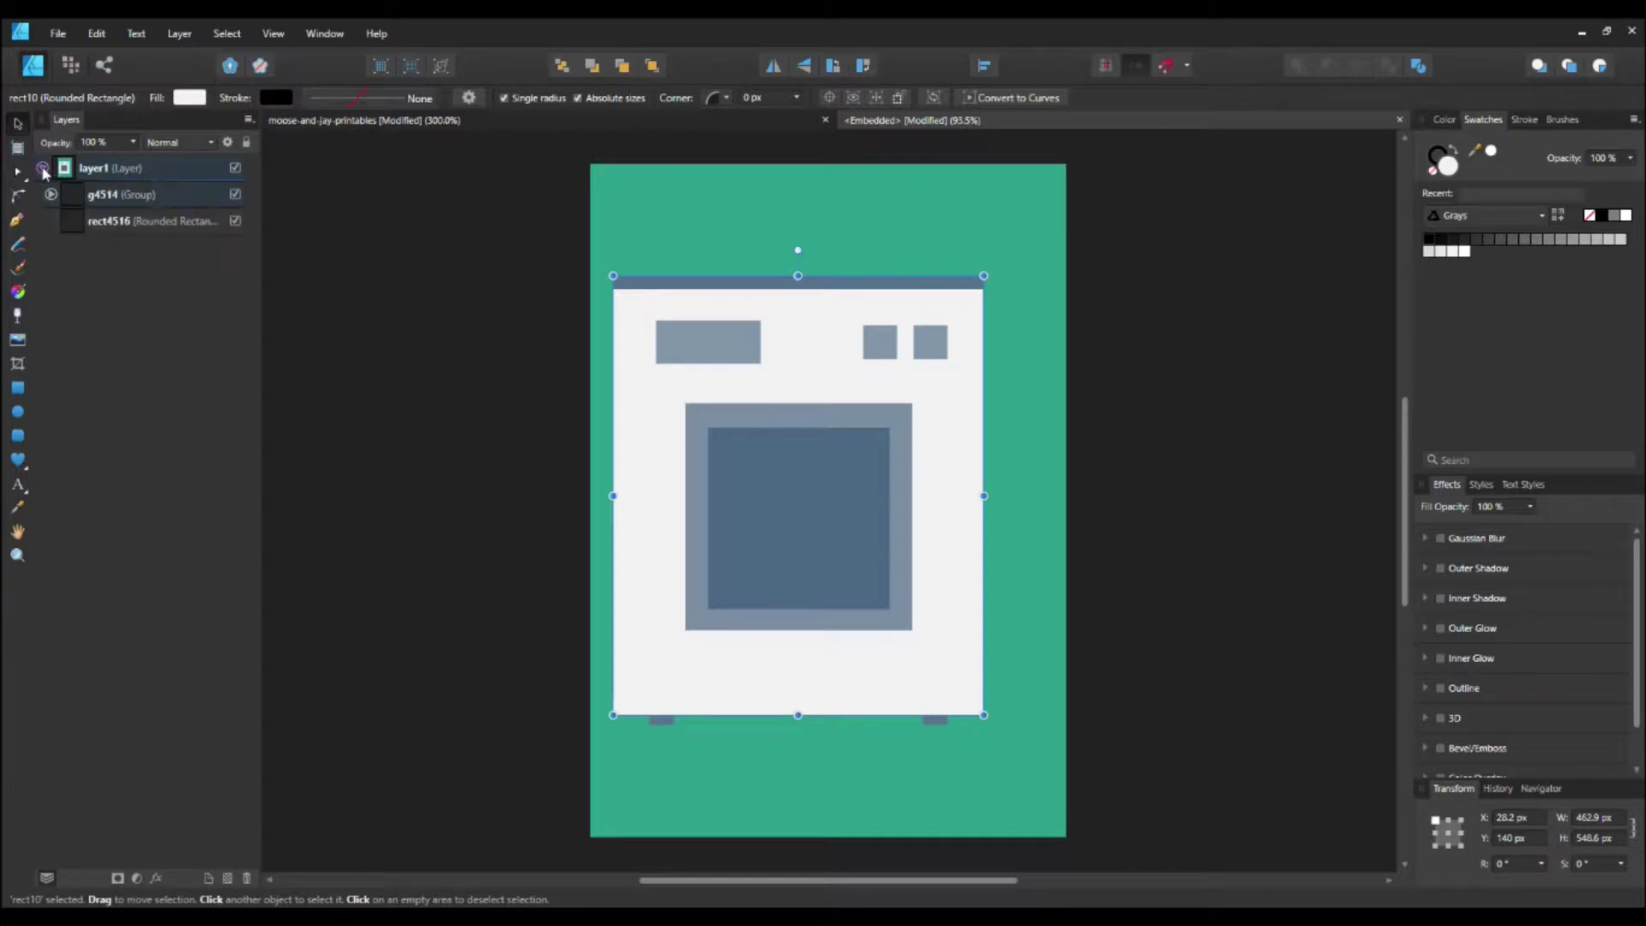
click(143, 225)
key(Delete)
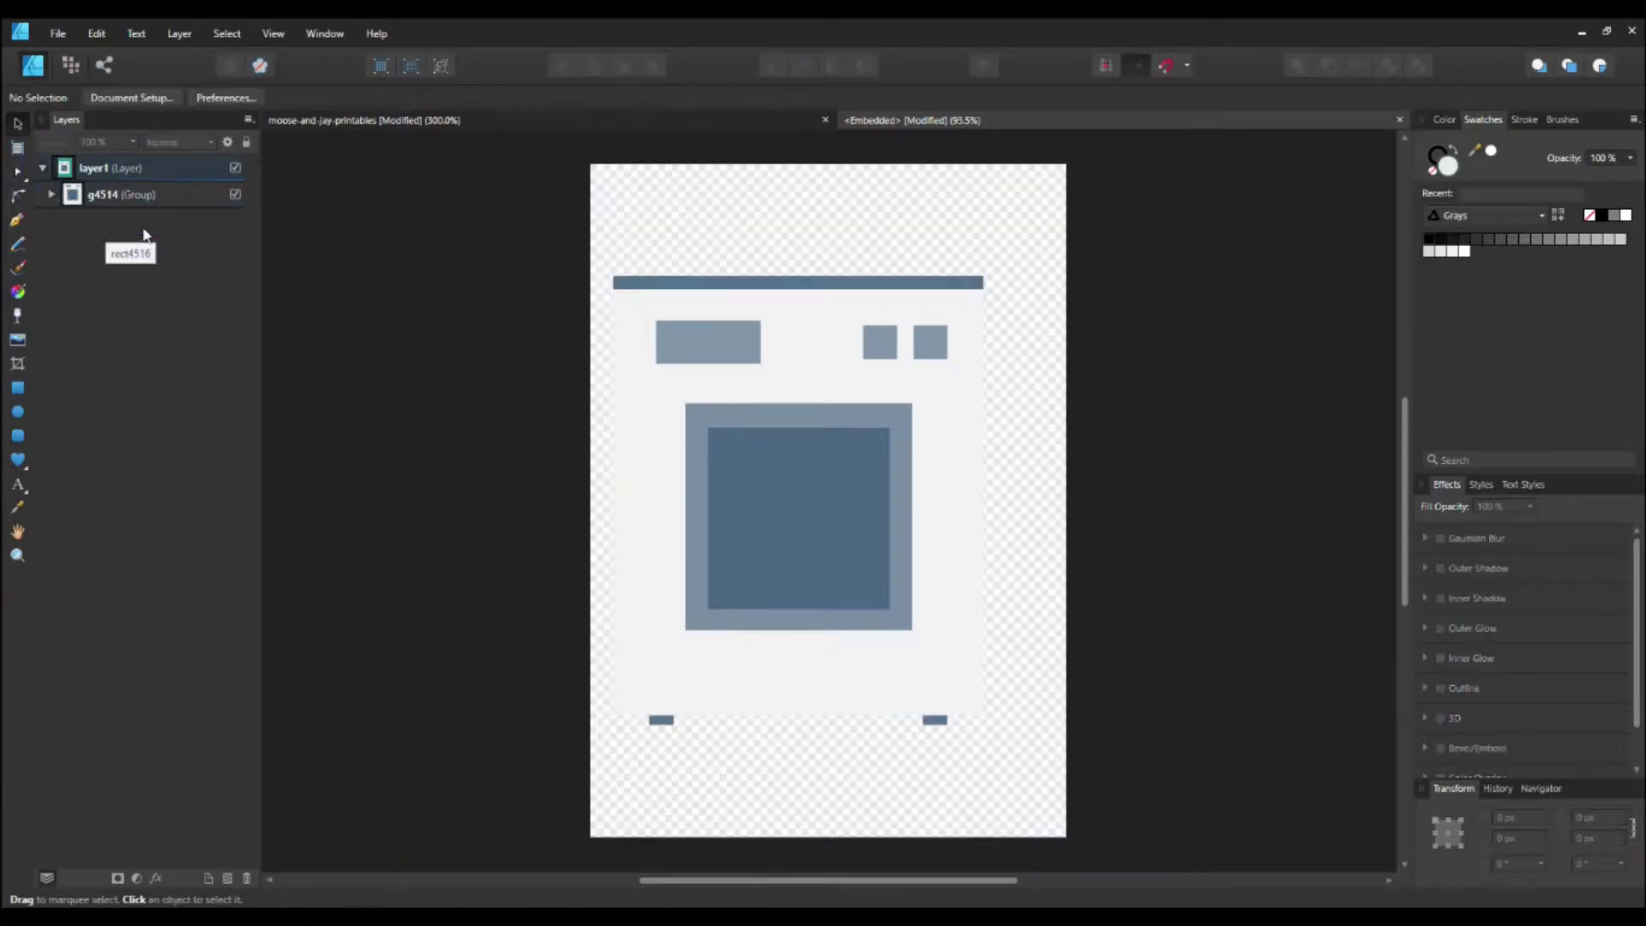
click(43, 169)
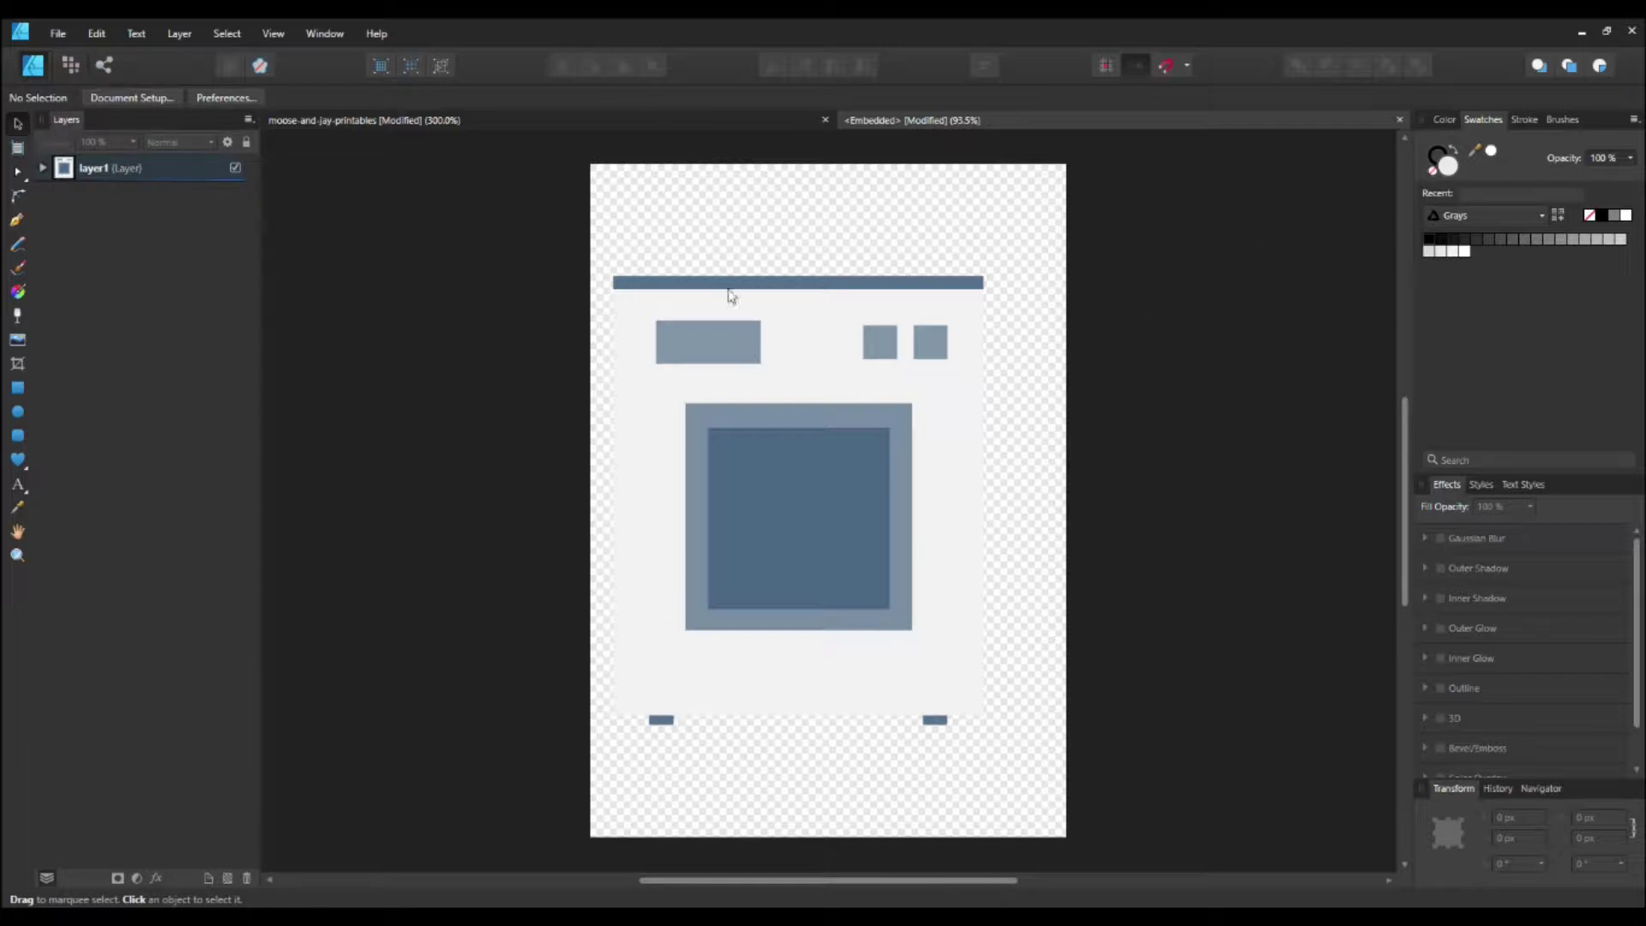
Select the washing machine group to check it, then close the embedded document to return to the printable page
click(756, 420)
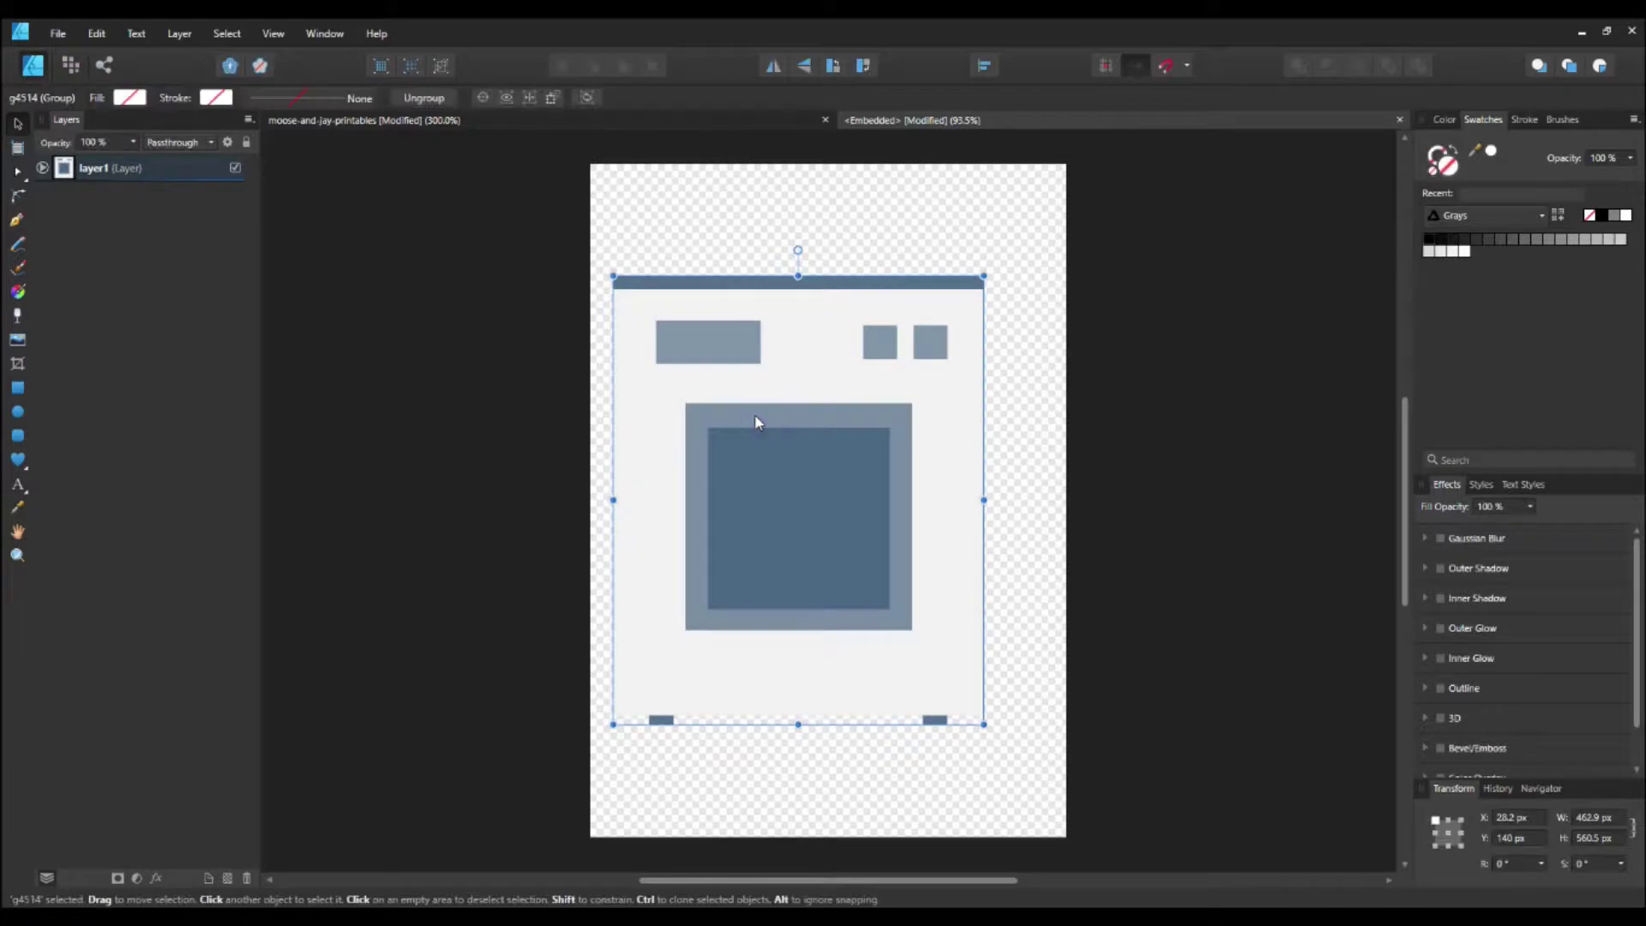
click(1400, 119)
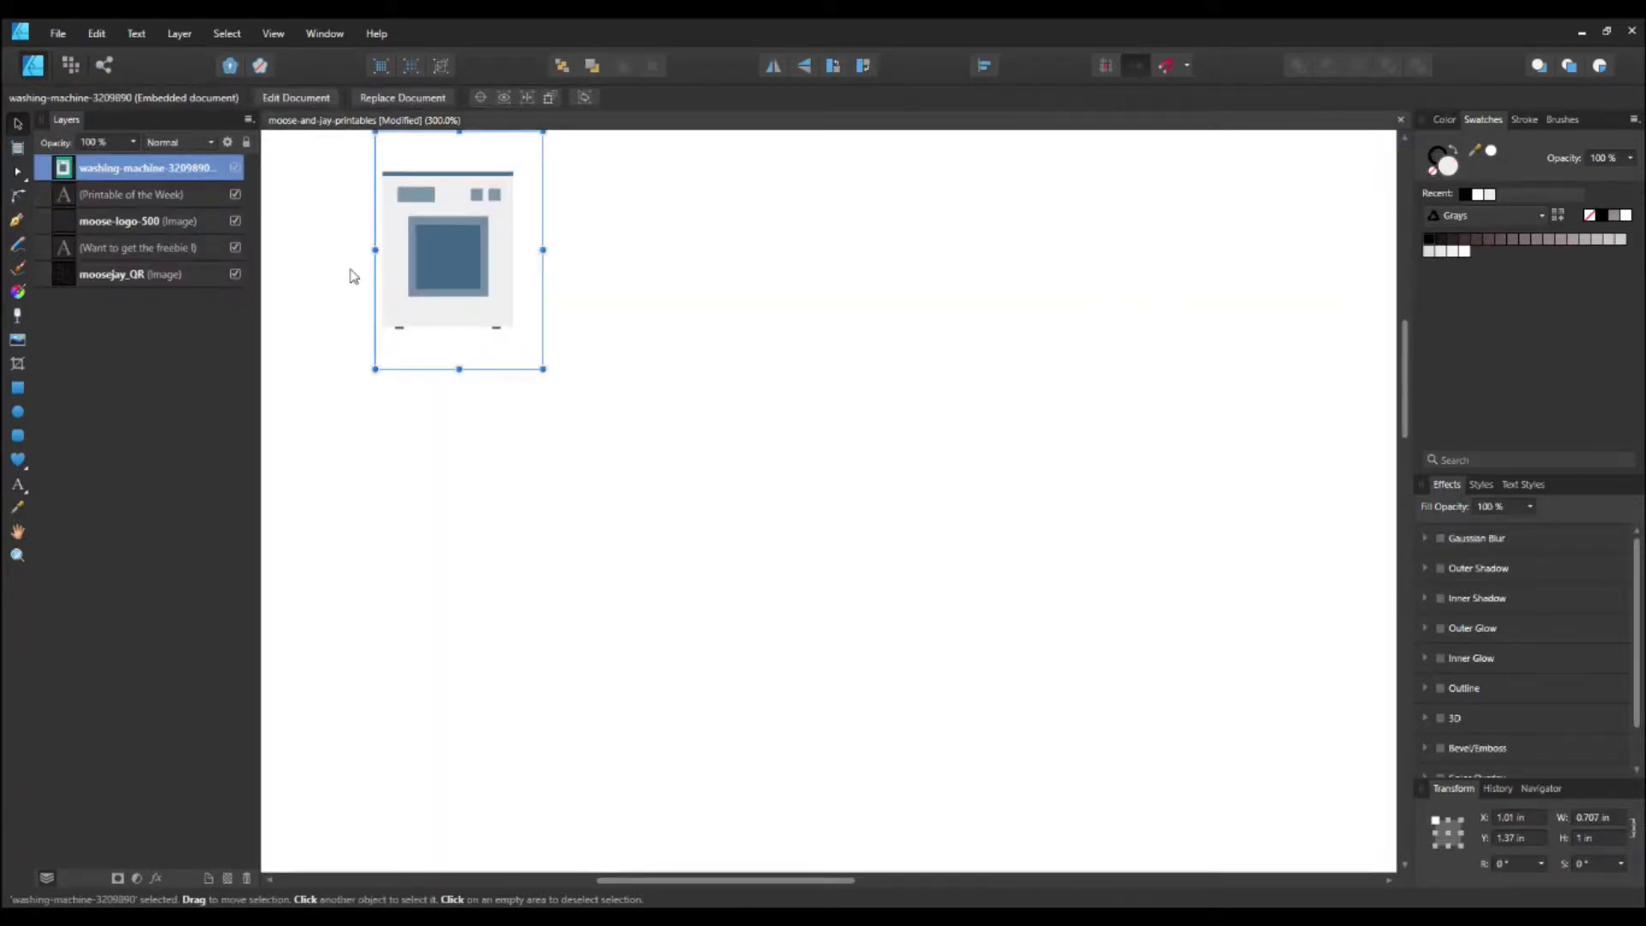
scroll(349, 276, up, 3)
key(z)
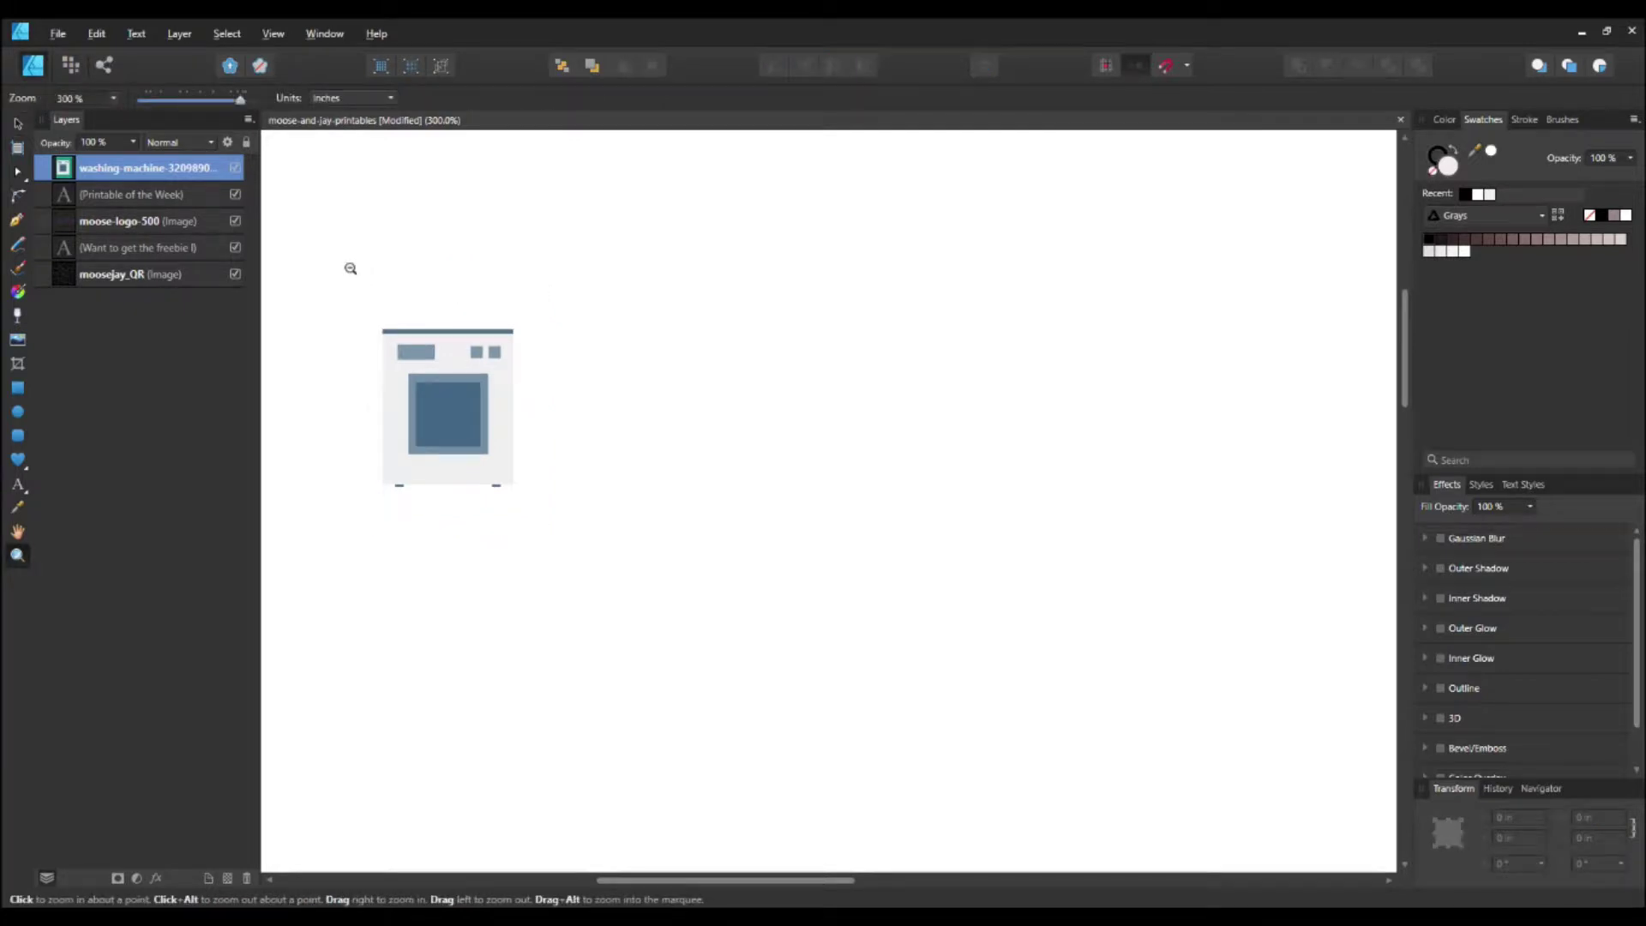
Move the washing machine graphic up and left so it sits just below the beginning of the page title
alt+click(350, 269)
alt+click(350, 268)
alt+click(350, 268)
alt+click(350, 268)
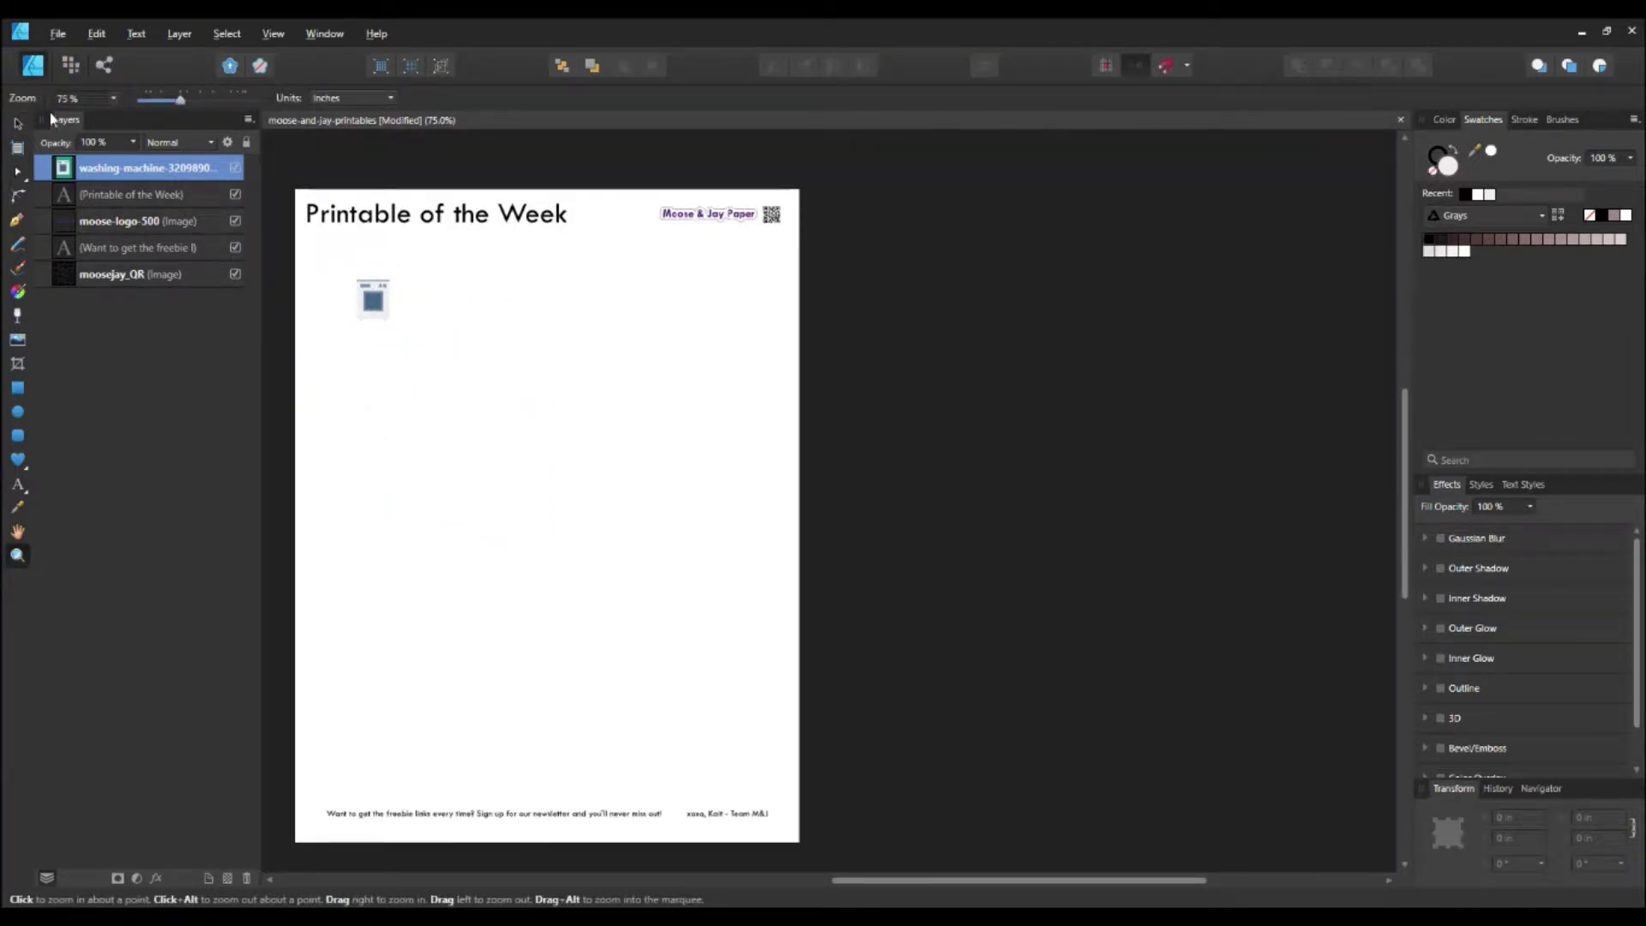
click(17, 123)
drag(374, 301, 335, 272)
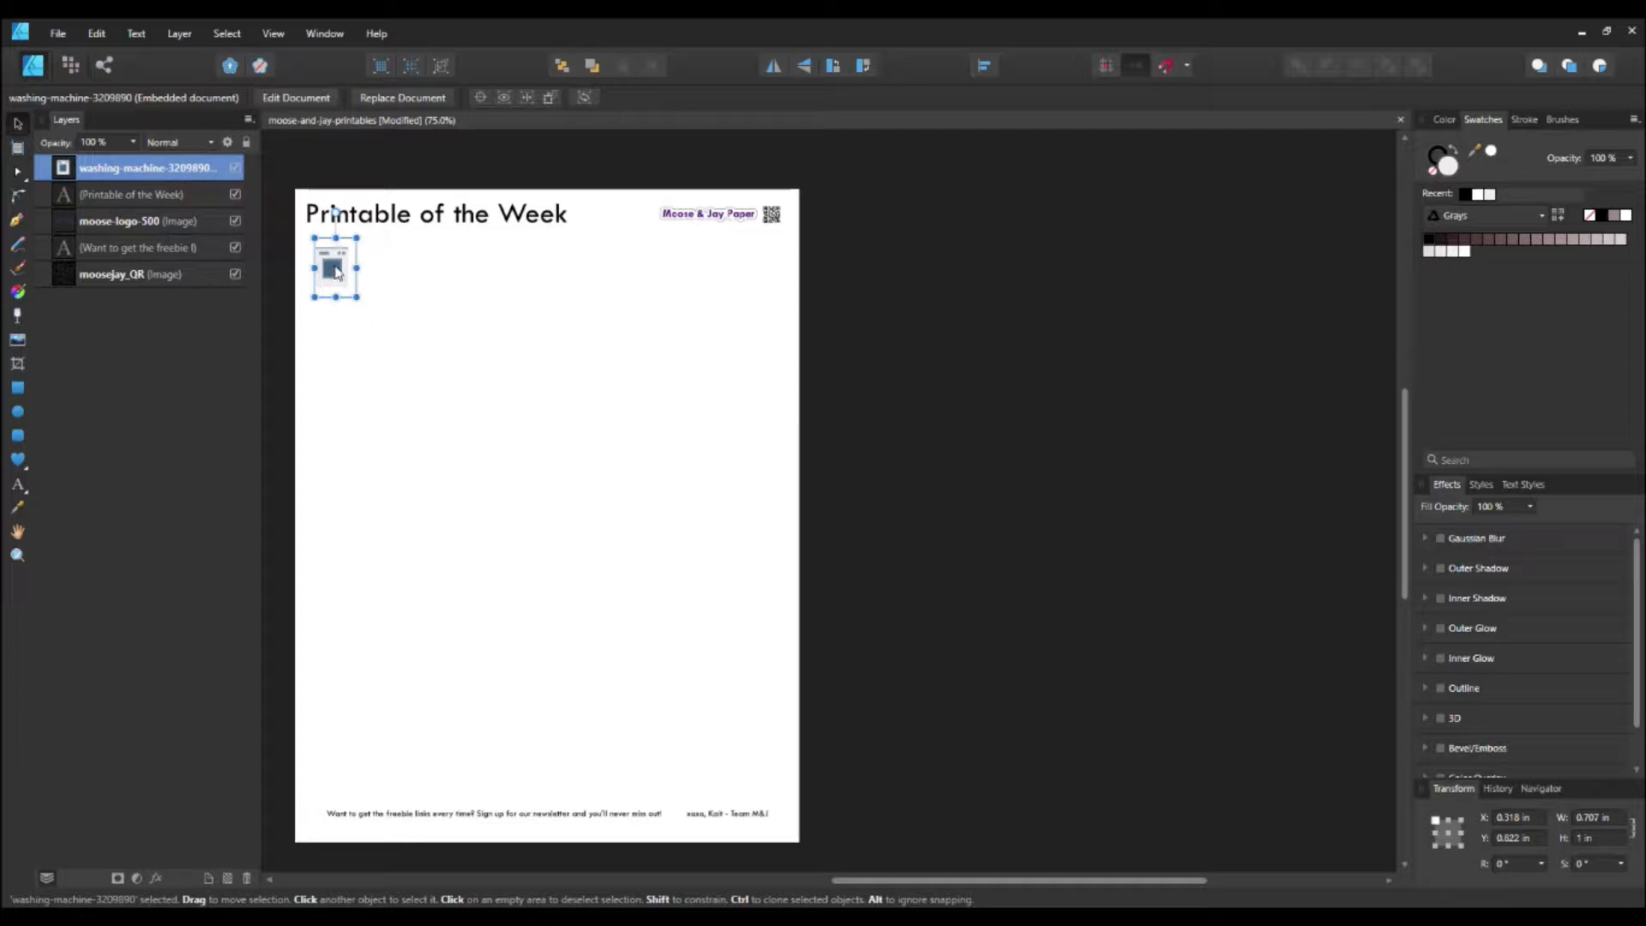
drag(335, 272, 341, 272)
click(410, 396)
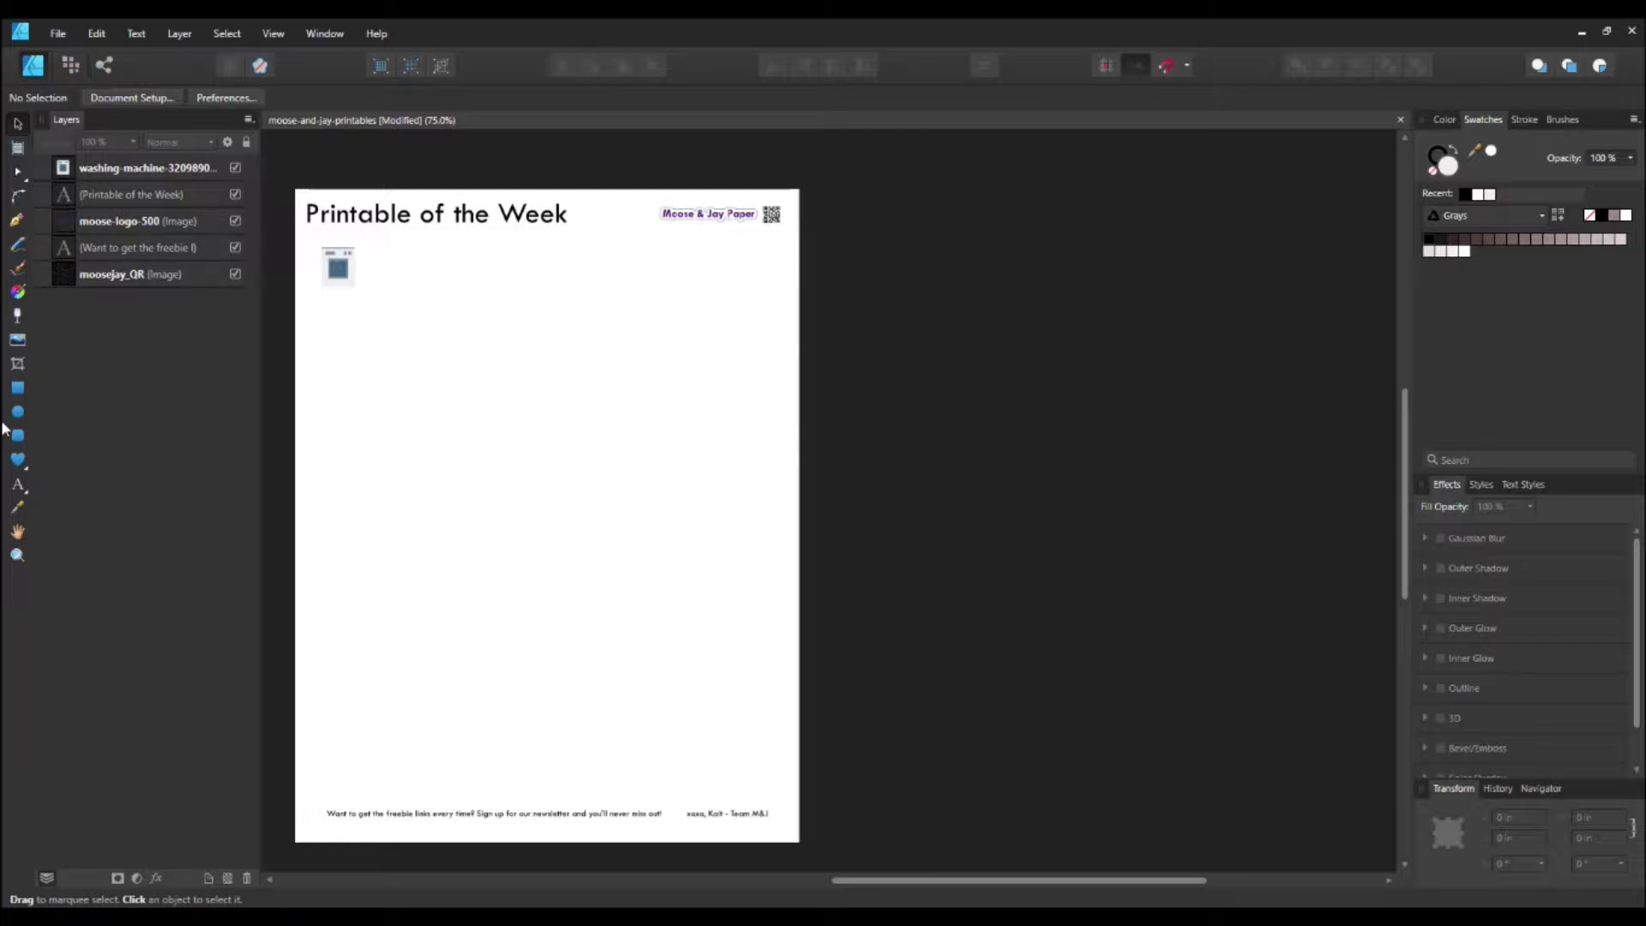
Add the art text "Laundry" over the washing machine's lower part and scale it to about 20.4 pt
click(17, 484)
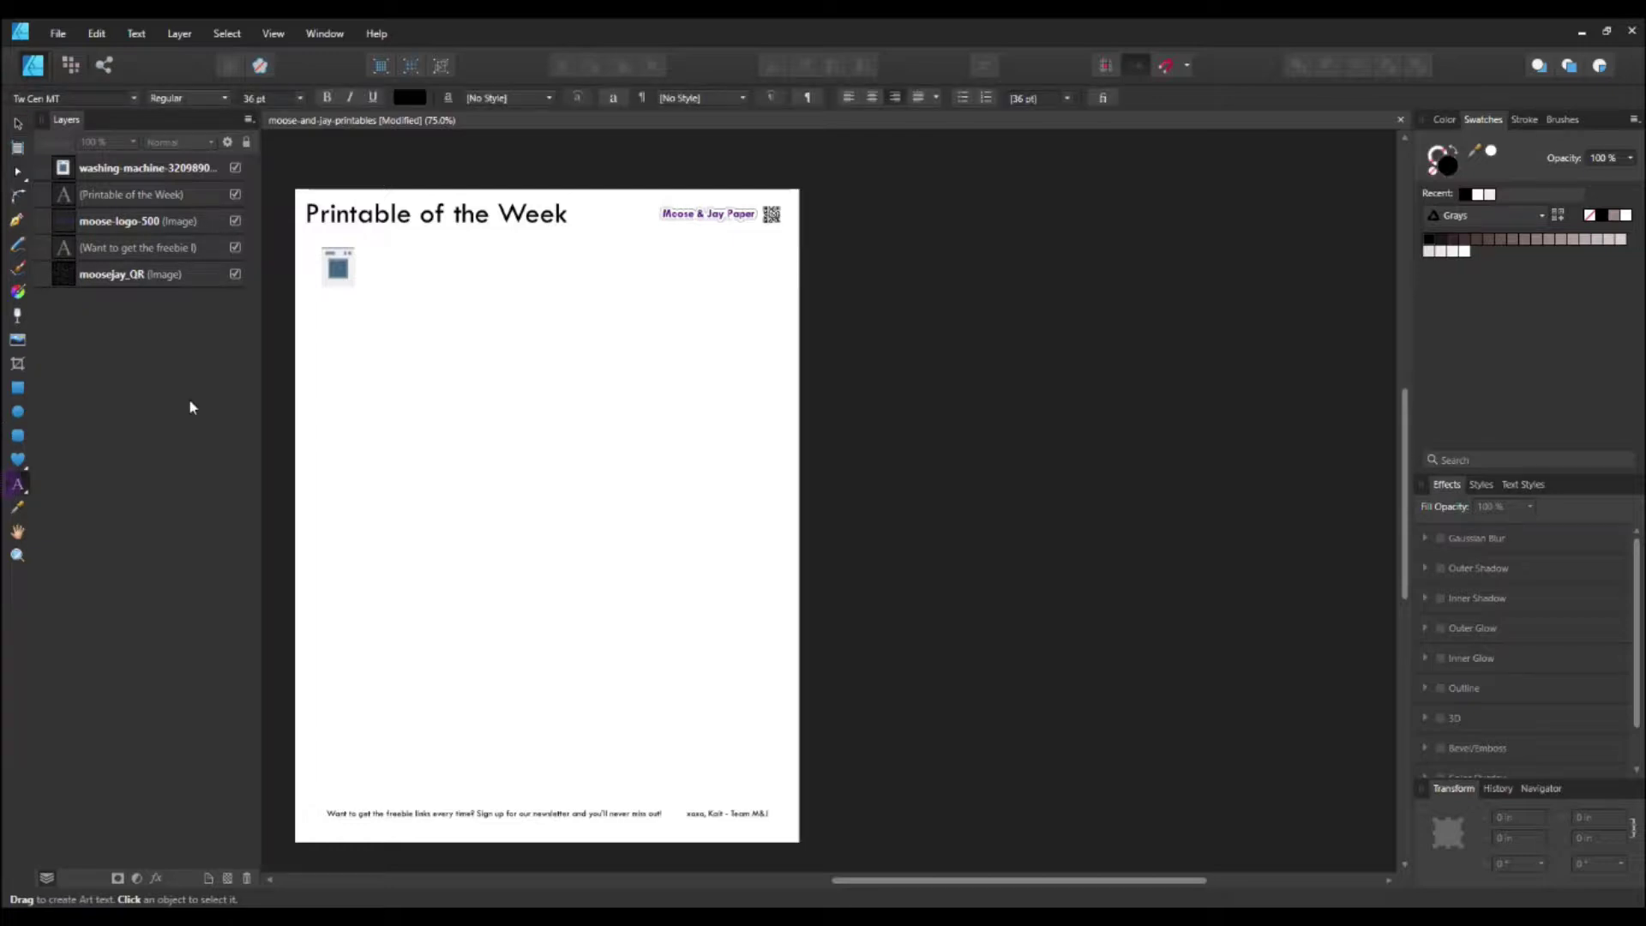
click(310, 279)
text(Already)
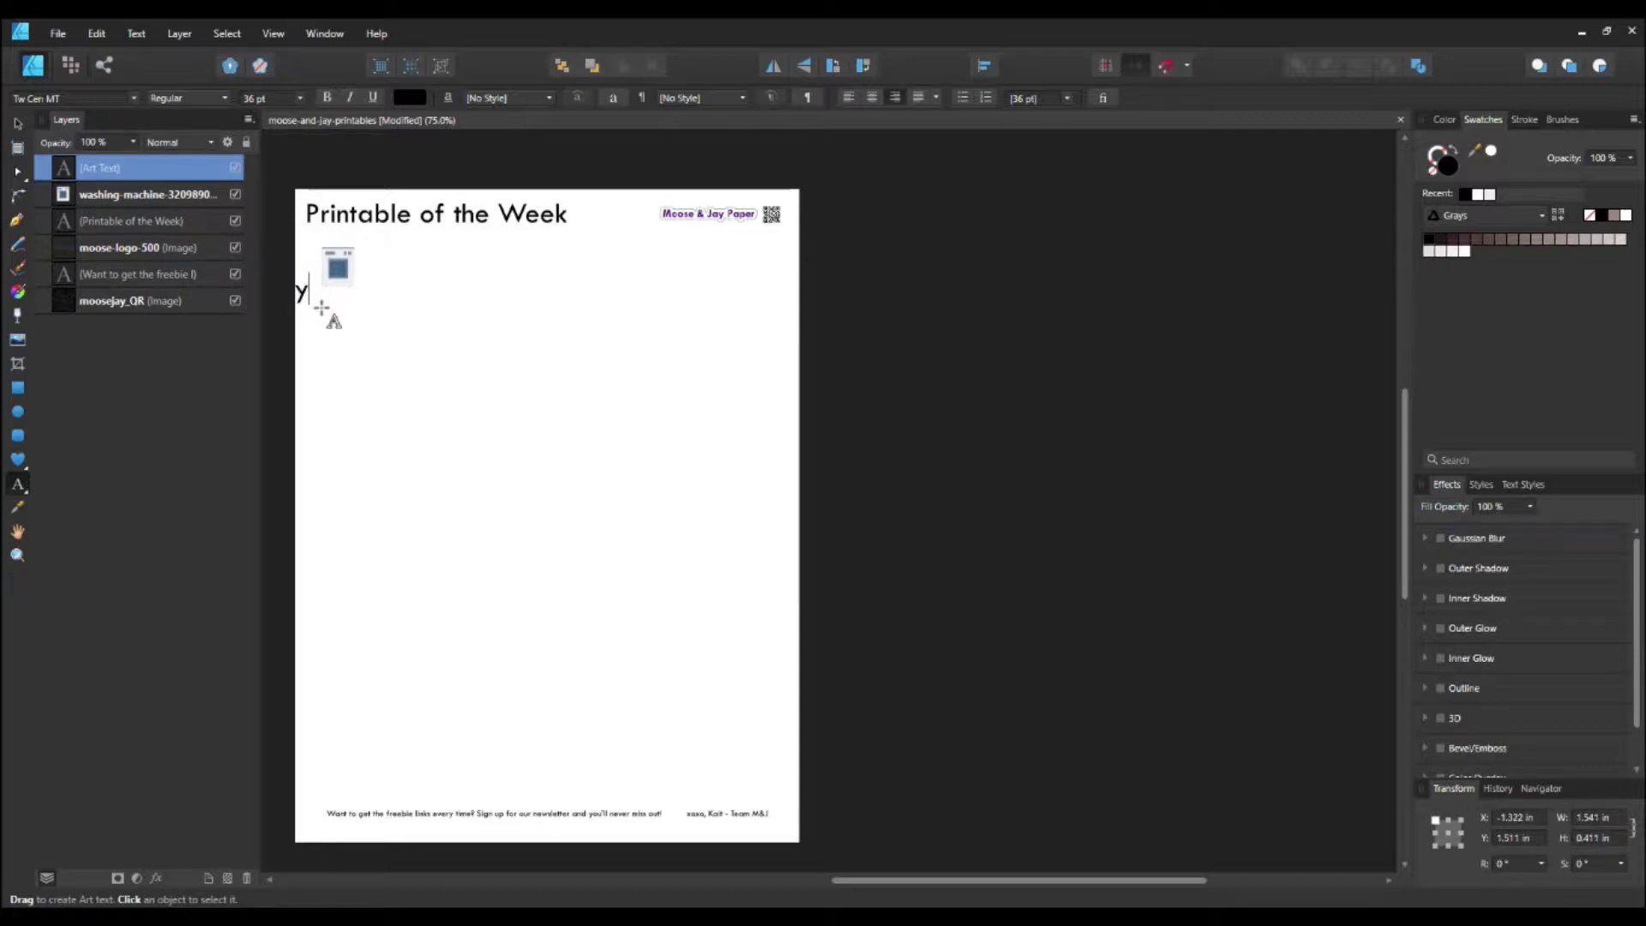
key(Escape)
drag(277, 280, 369, 276)
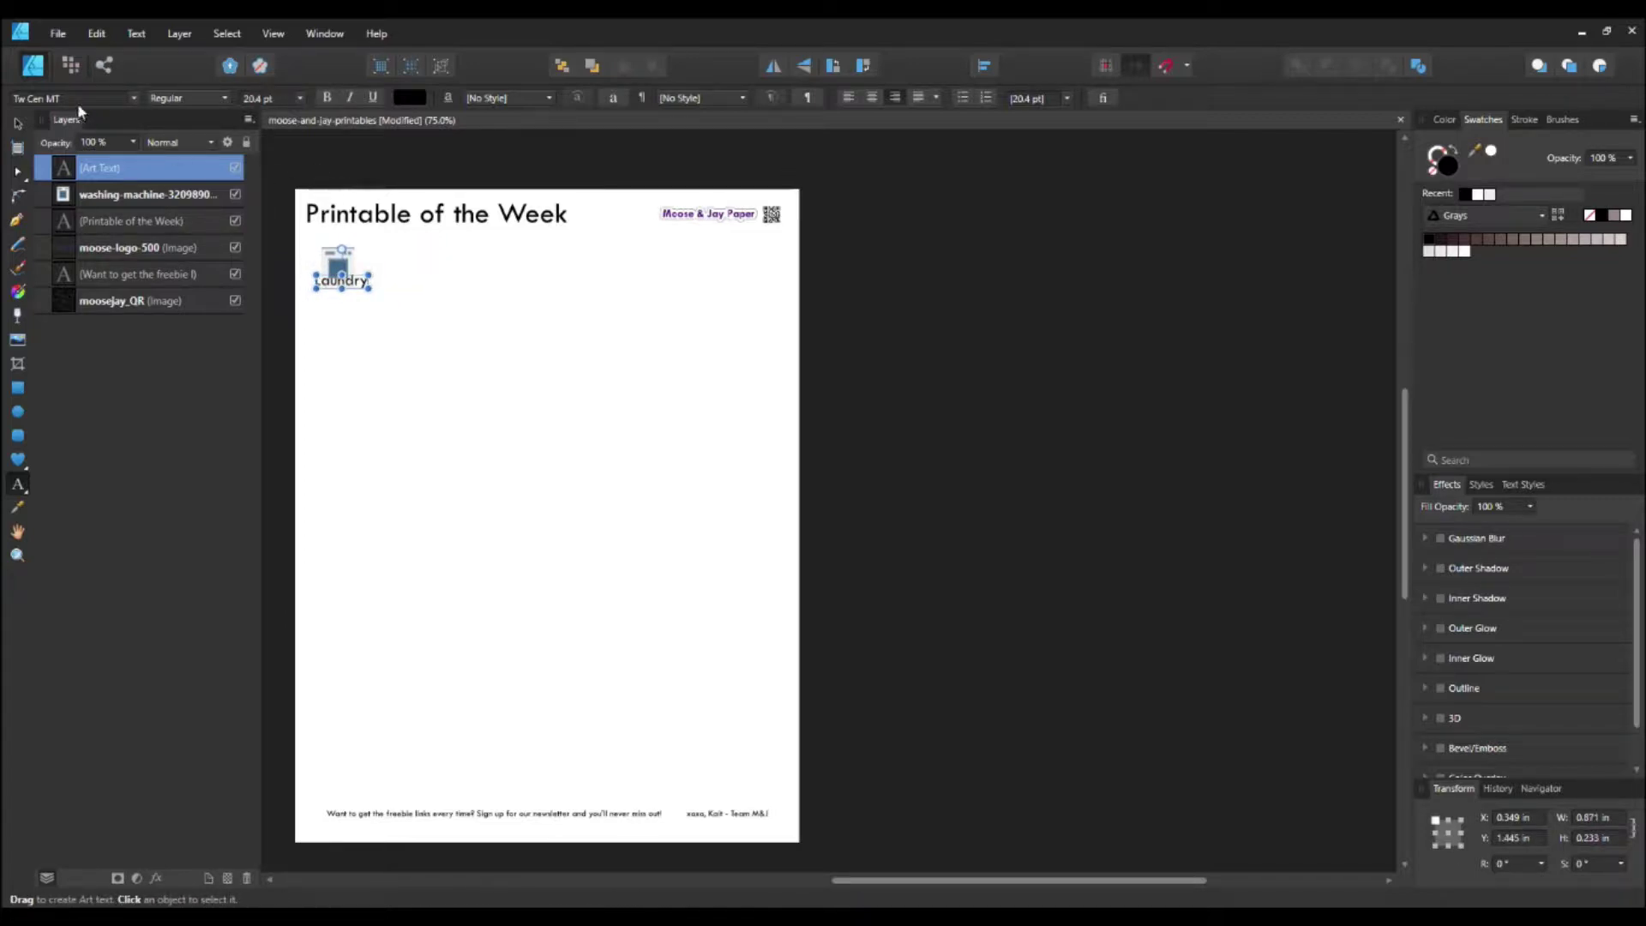
Change the font of the "Laundry" text to Road Crew
click(78, 100)
scroll(93, 204, up, 10)
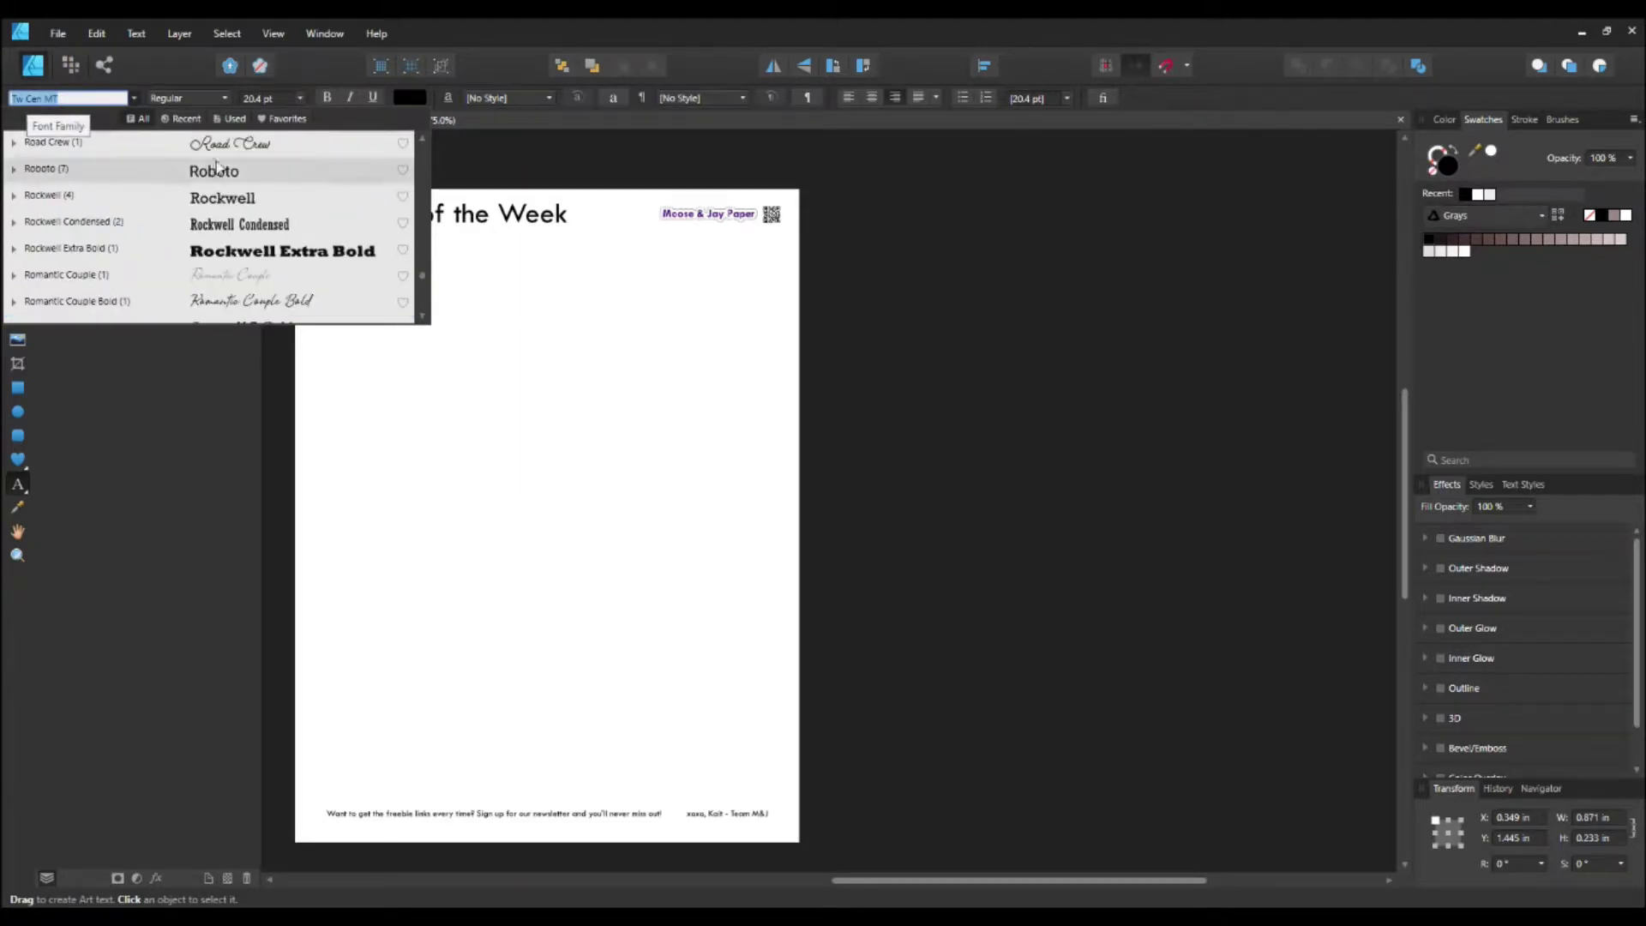
click(86, 143)
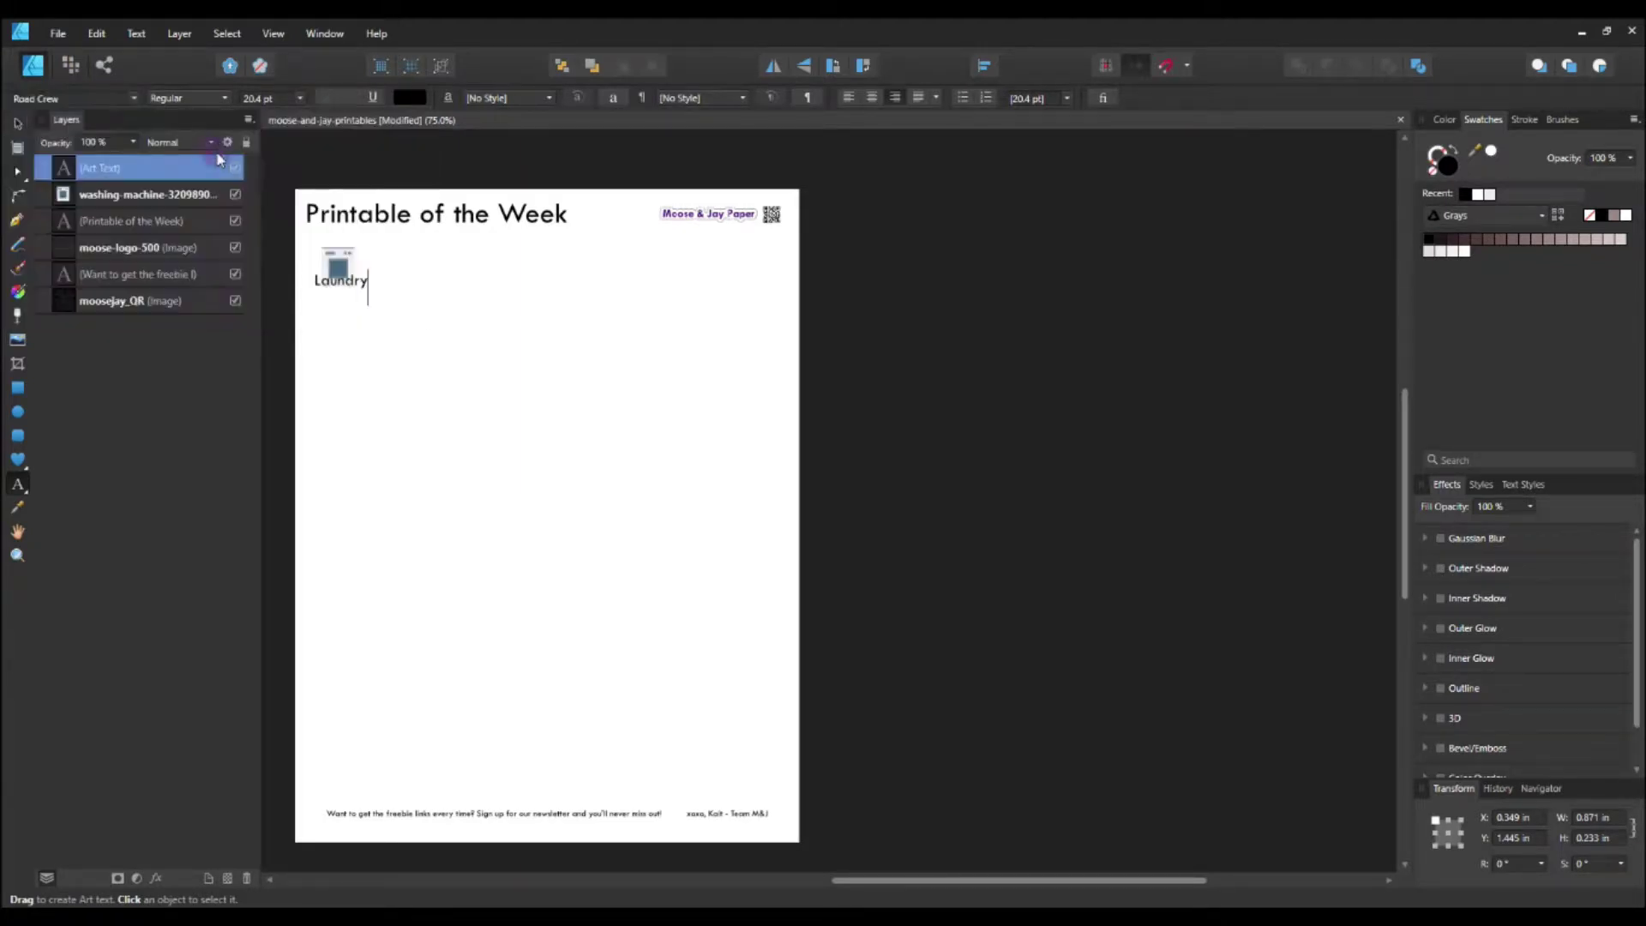
double_click(343, 281)
click(65, 99)
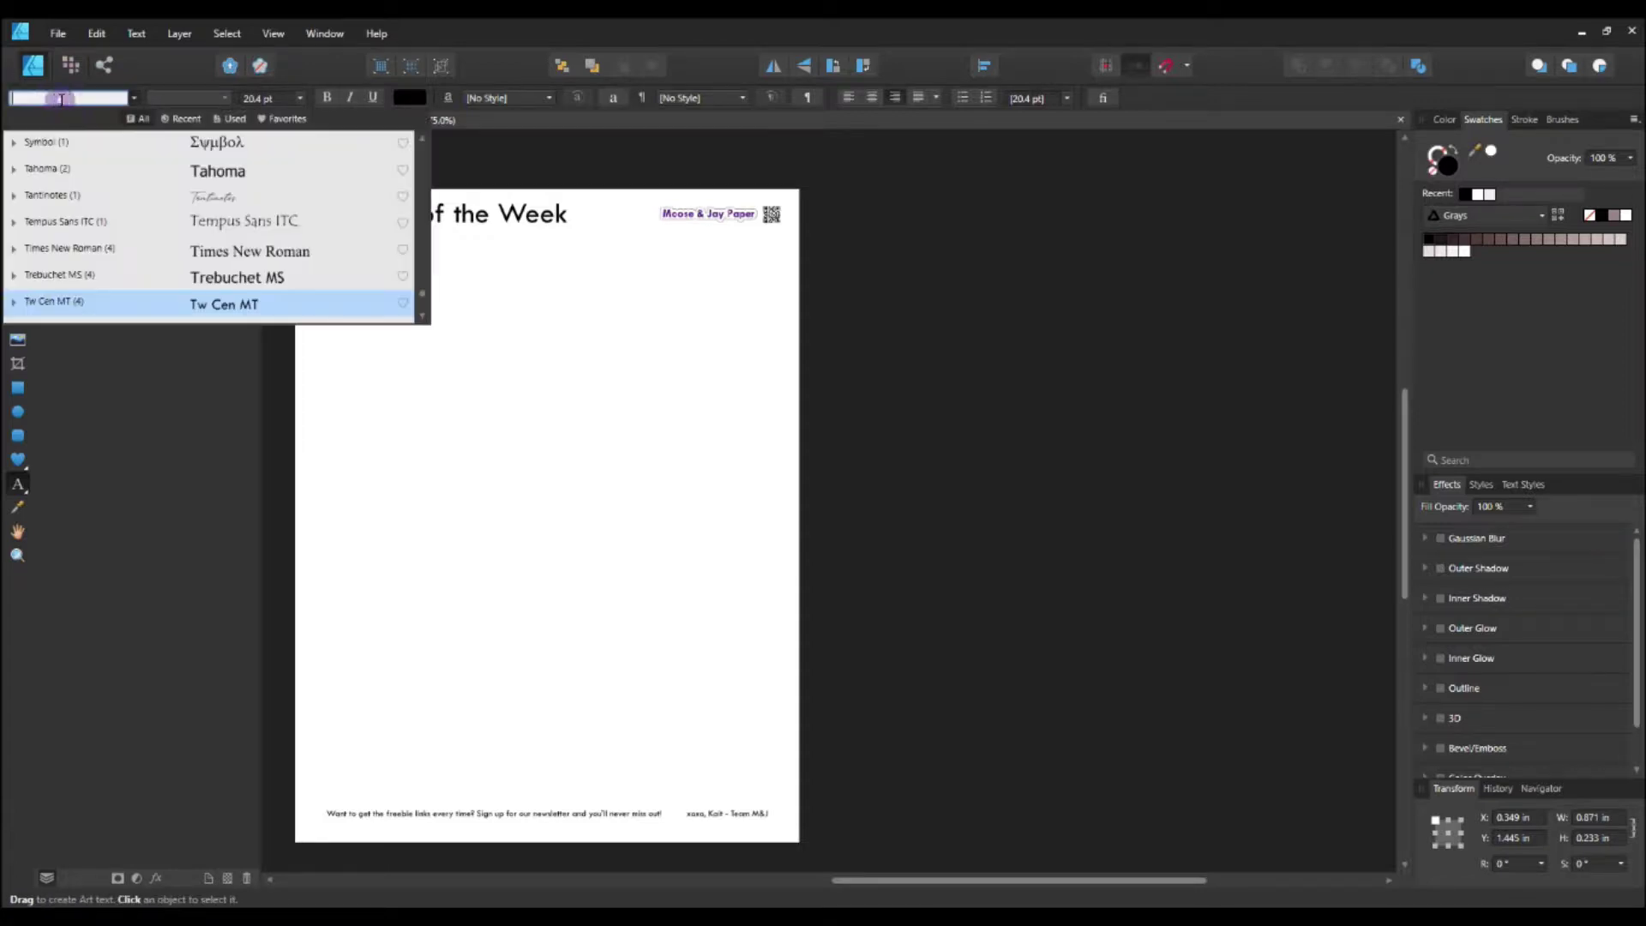
text(Road)
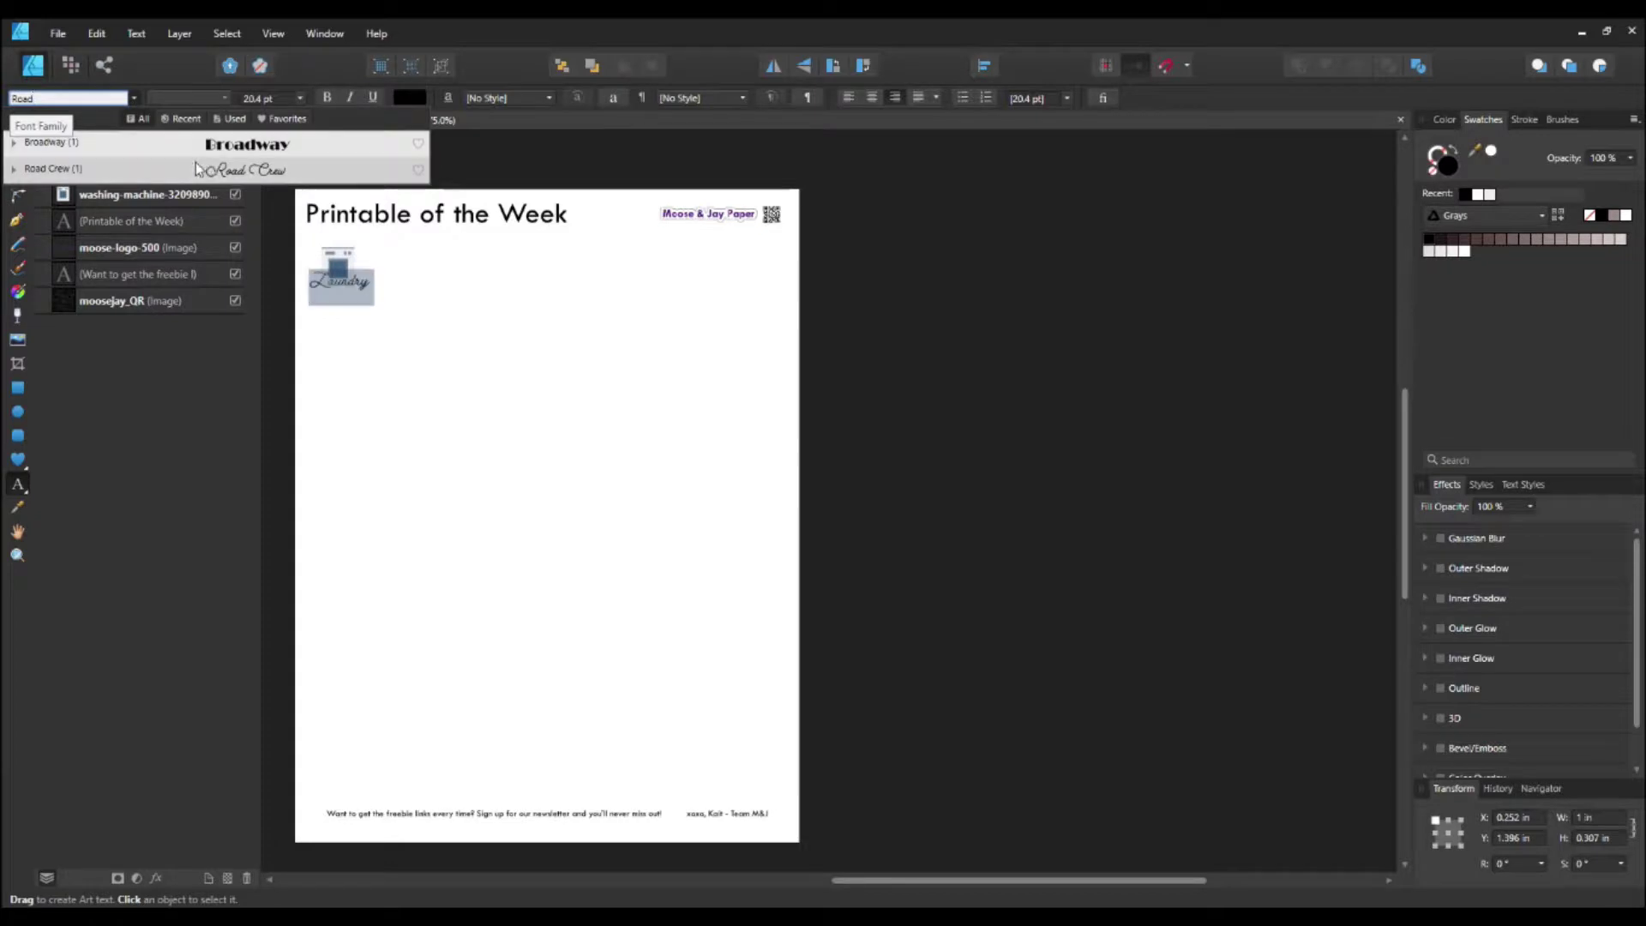
click(211, 168)
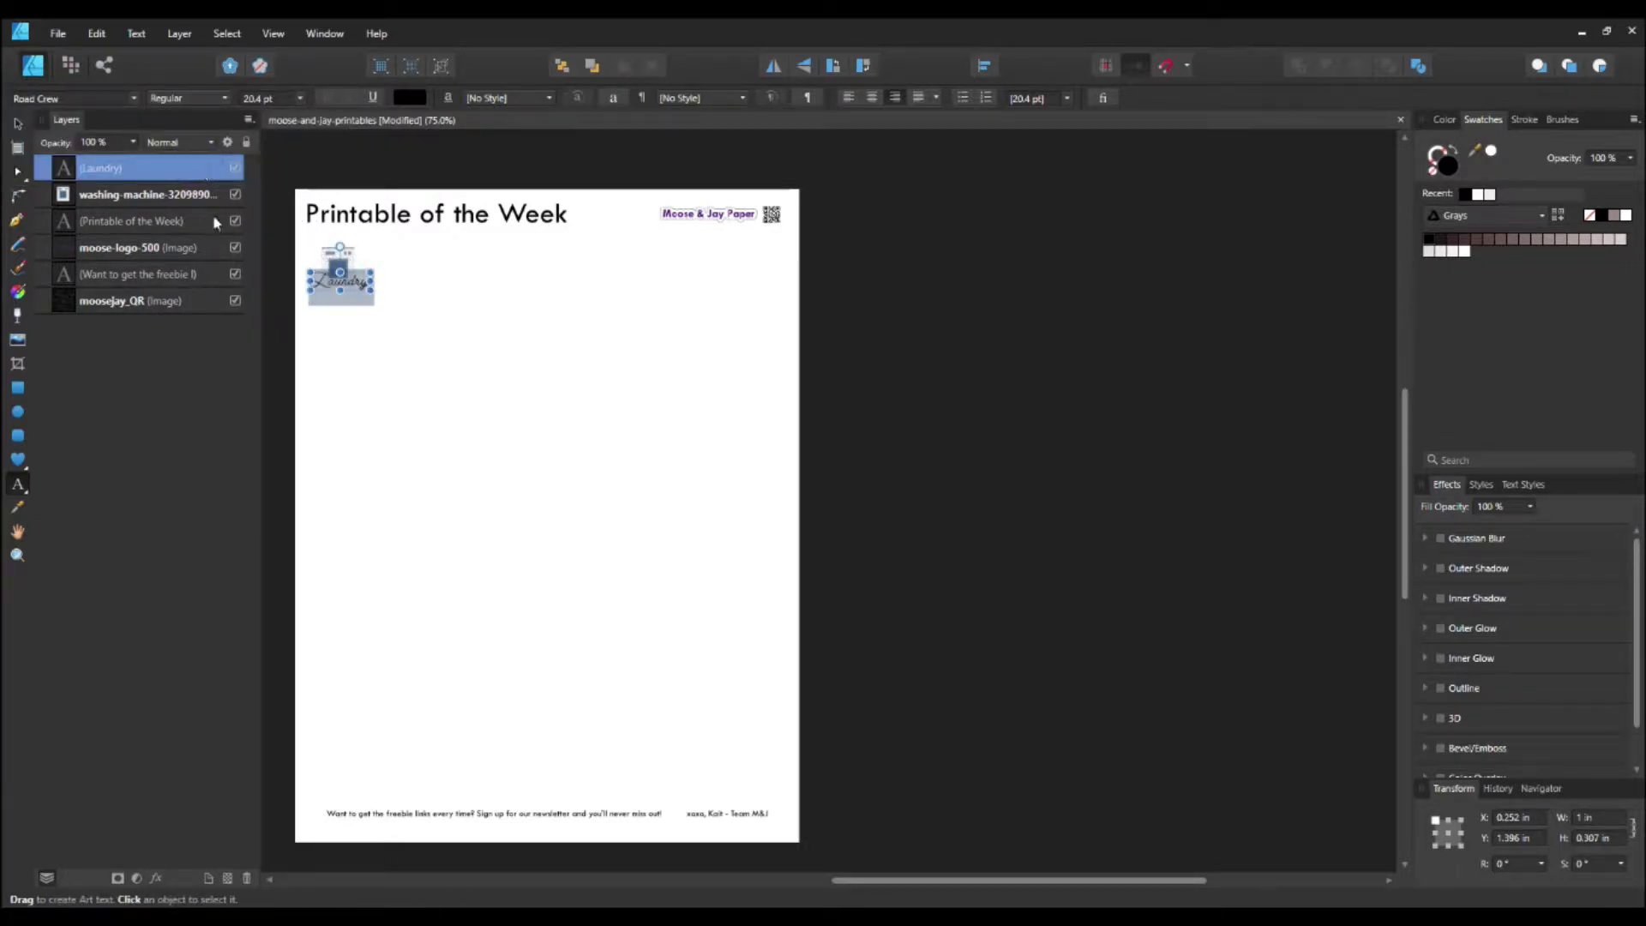
Move the "Laundry" text slightly left across the washing machine's lower part, to about X 0.18 in and Y 1.39 in
click(17, 554)
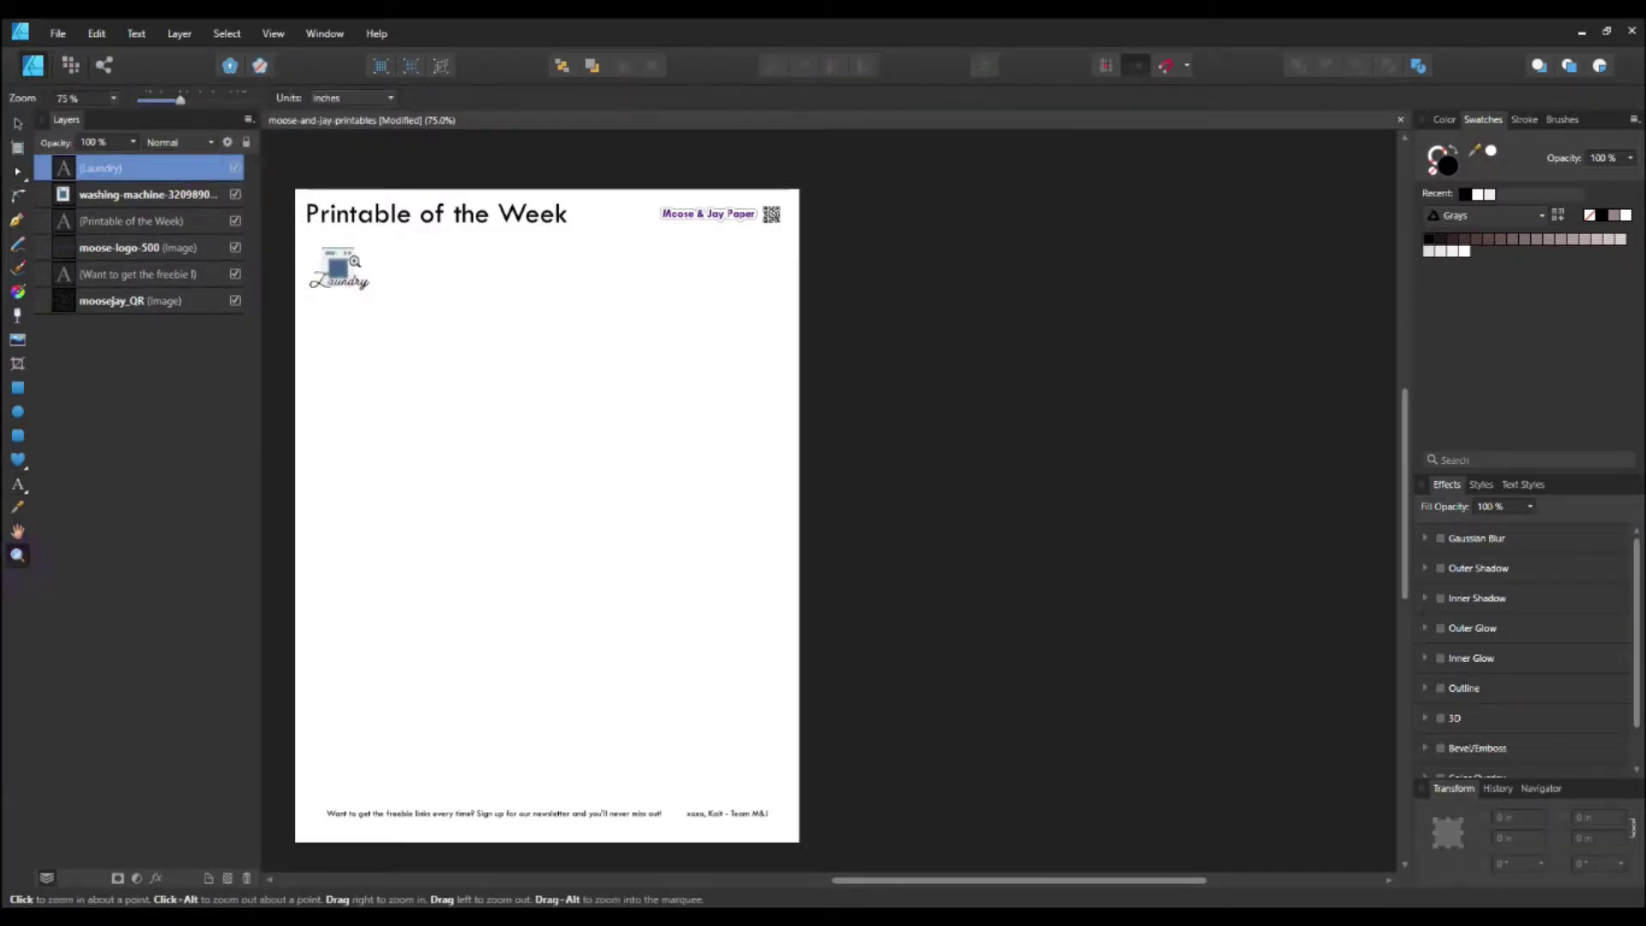
click(338, 273)
click(354, 261)
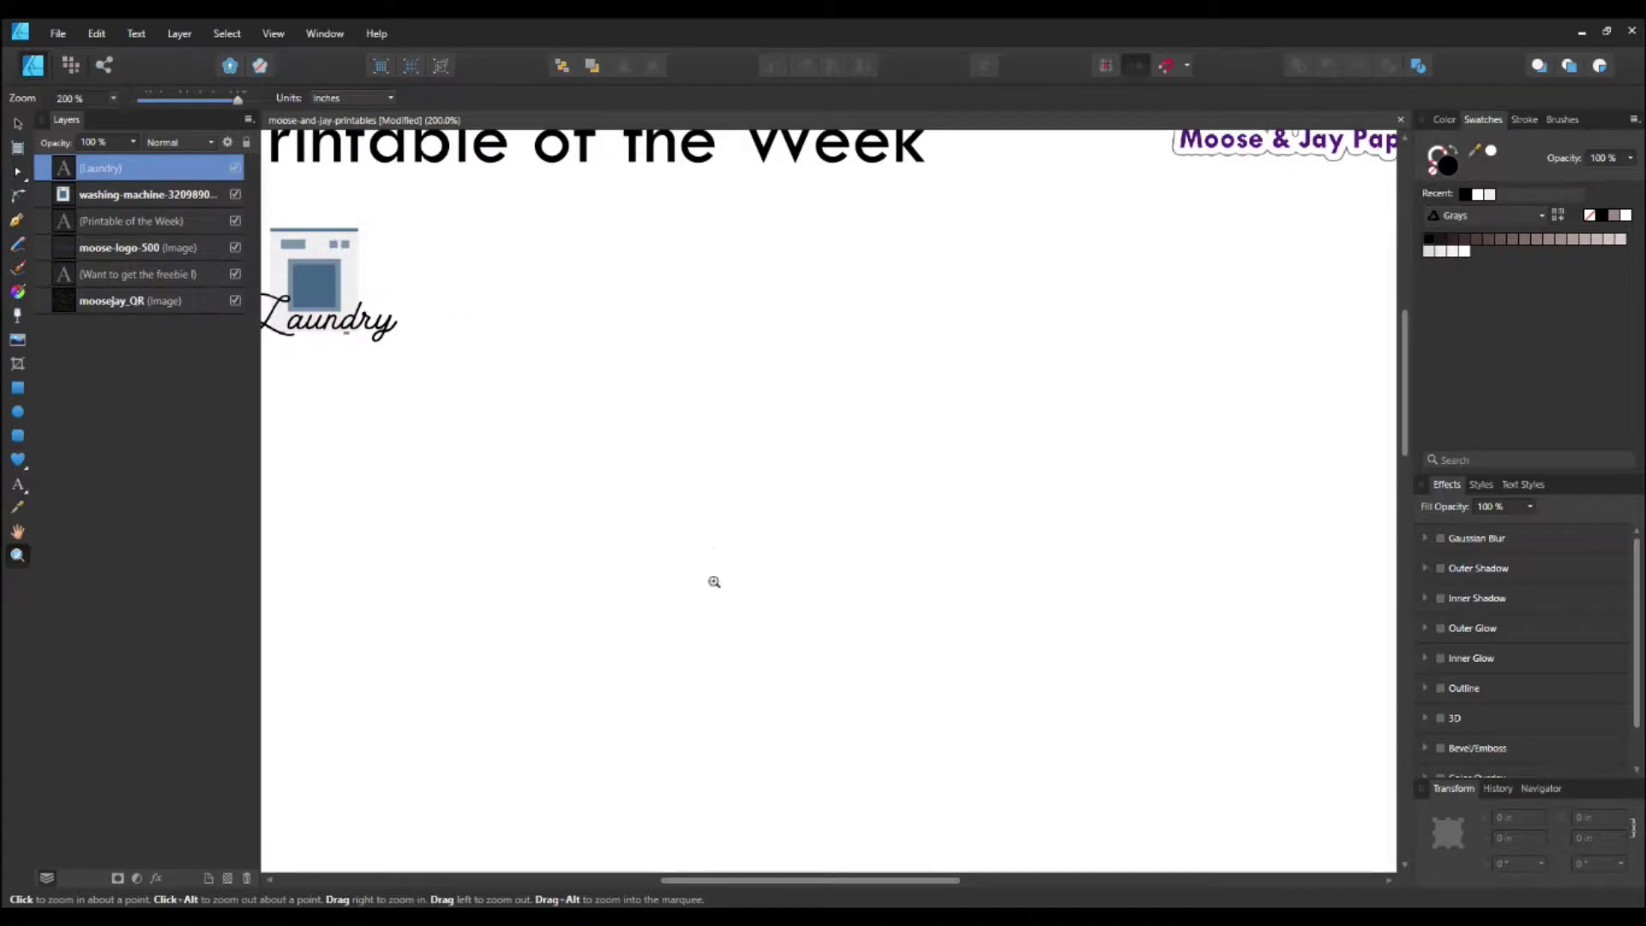
drag(723, 880, 621, 883)
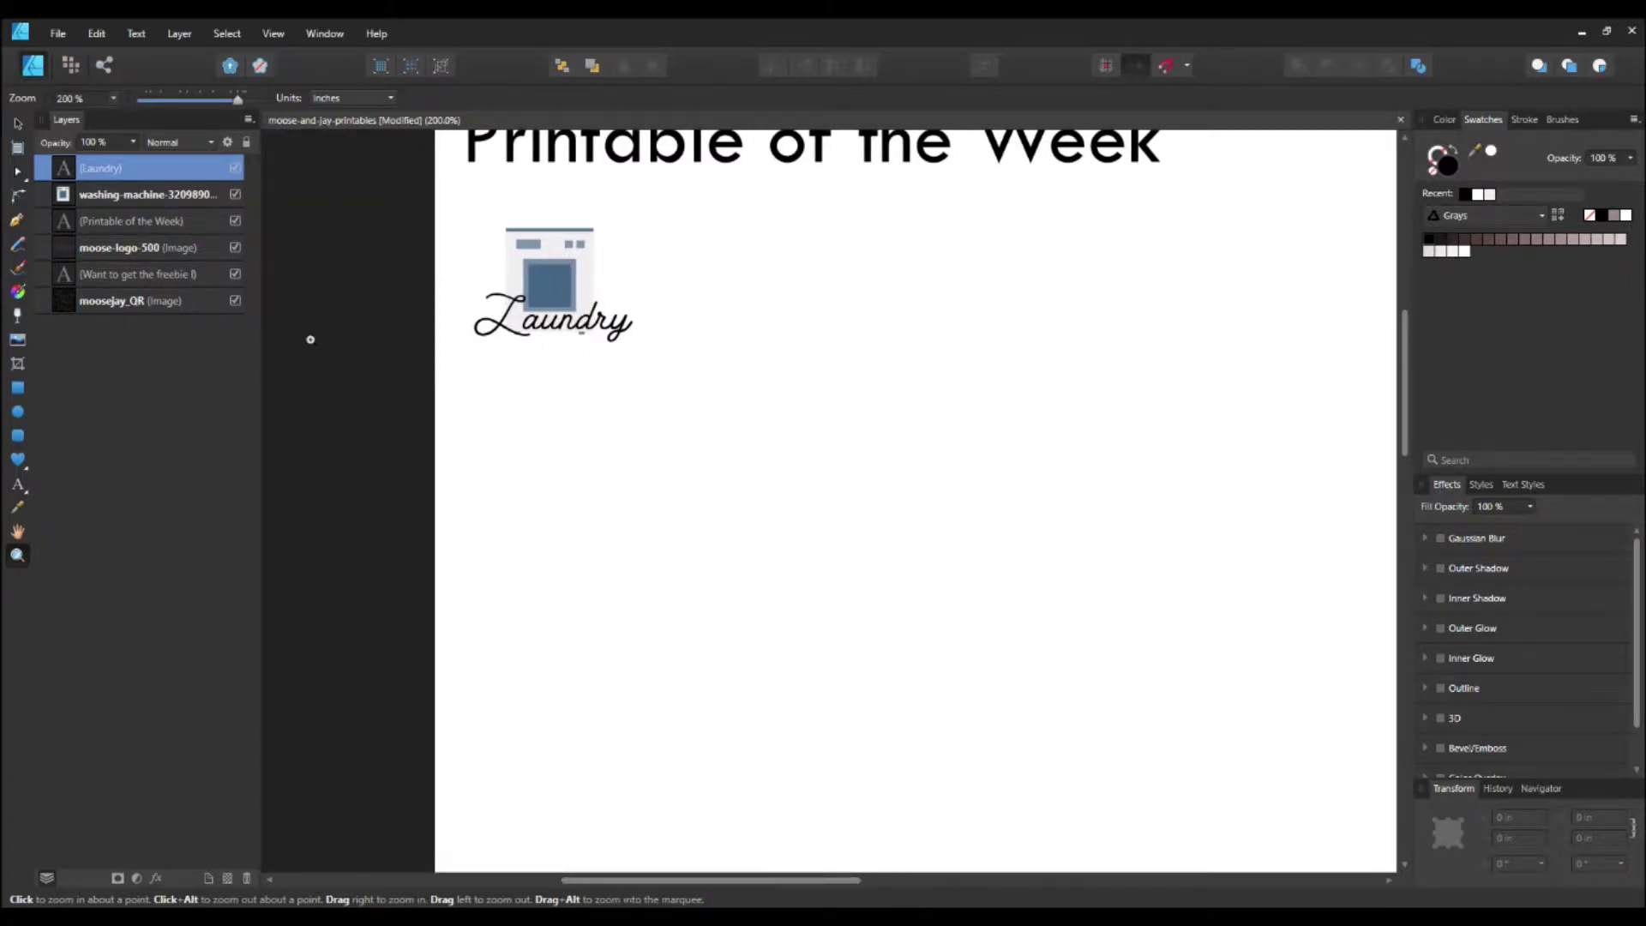
click(17, 123)
click(583, 332)
drag(583, 332, 571, 331)
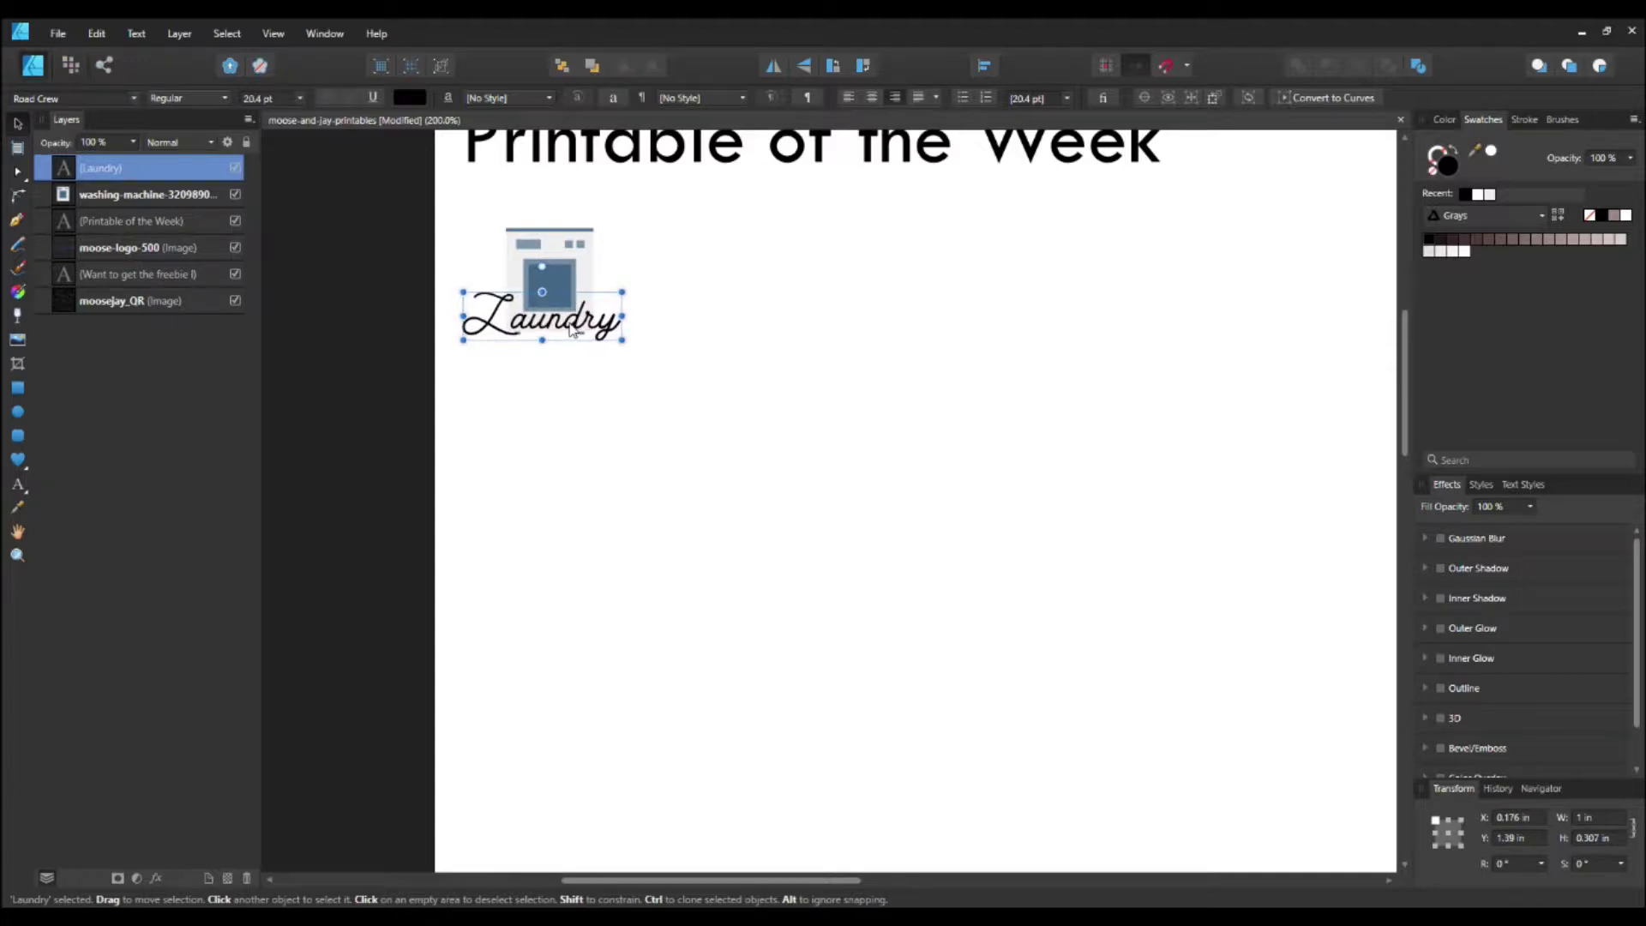
click(569, 435)
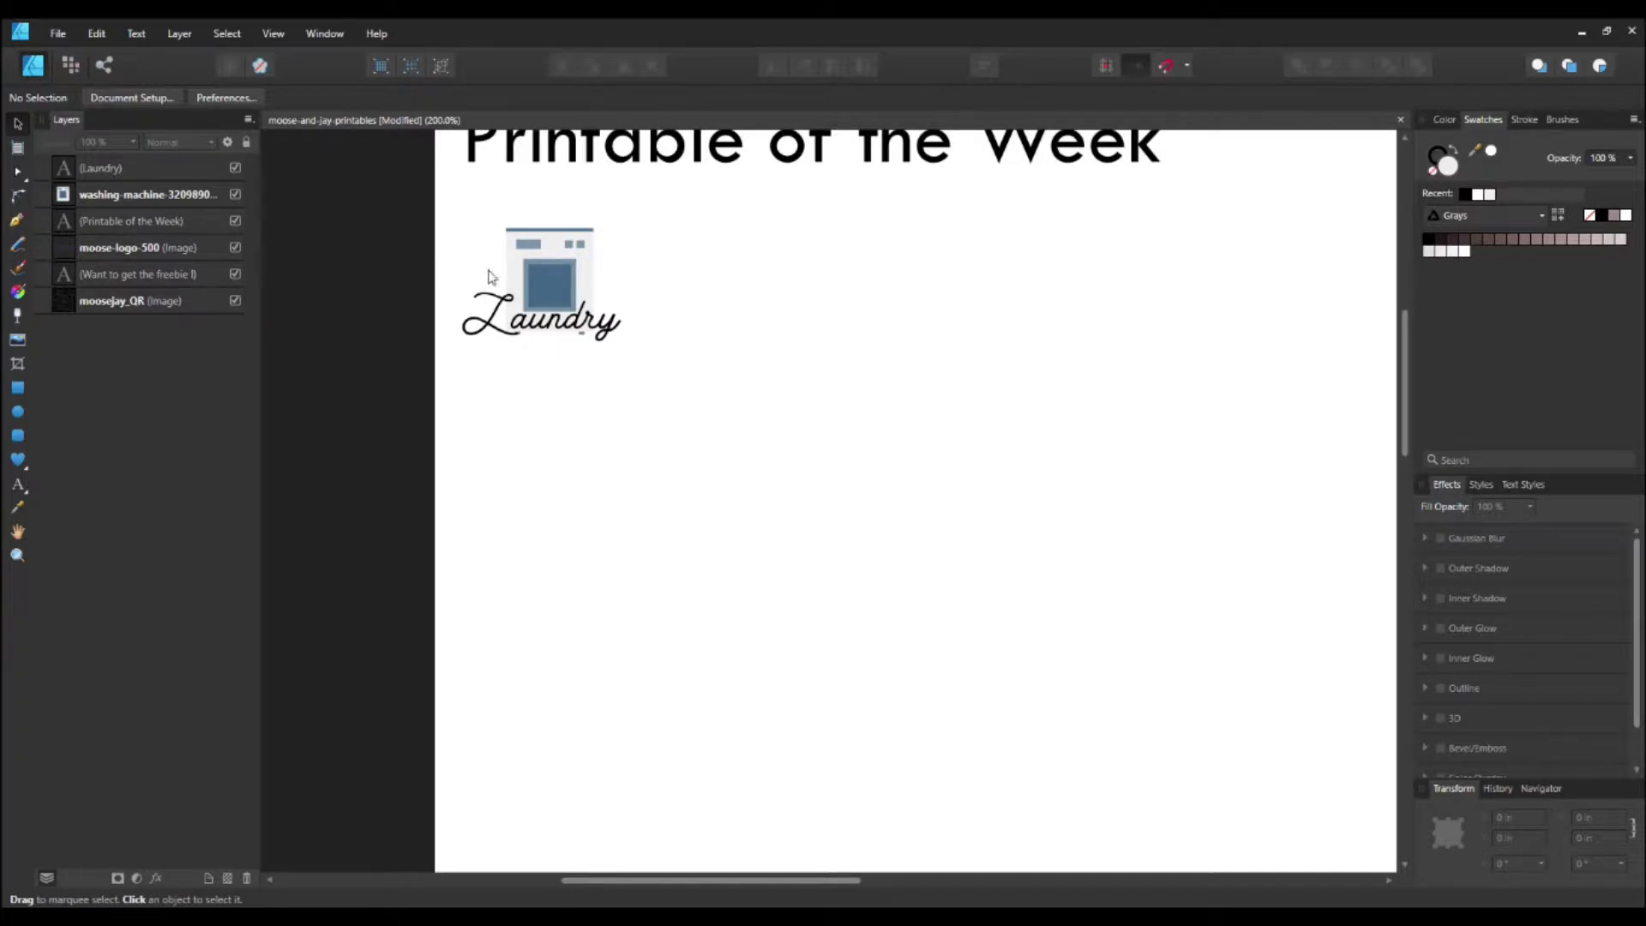
Try several dark swatches from the Grays palette as the fill color of the "Laundry" text
drag(437, 210, 697, 373)
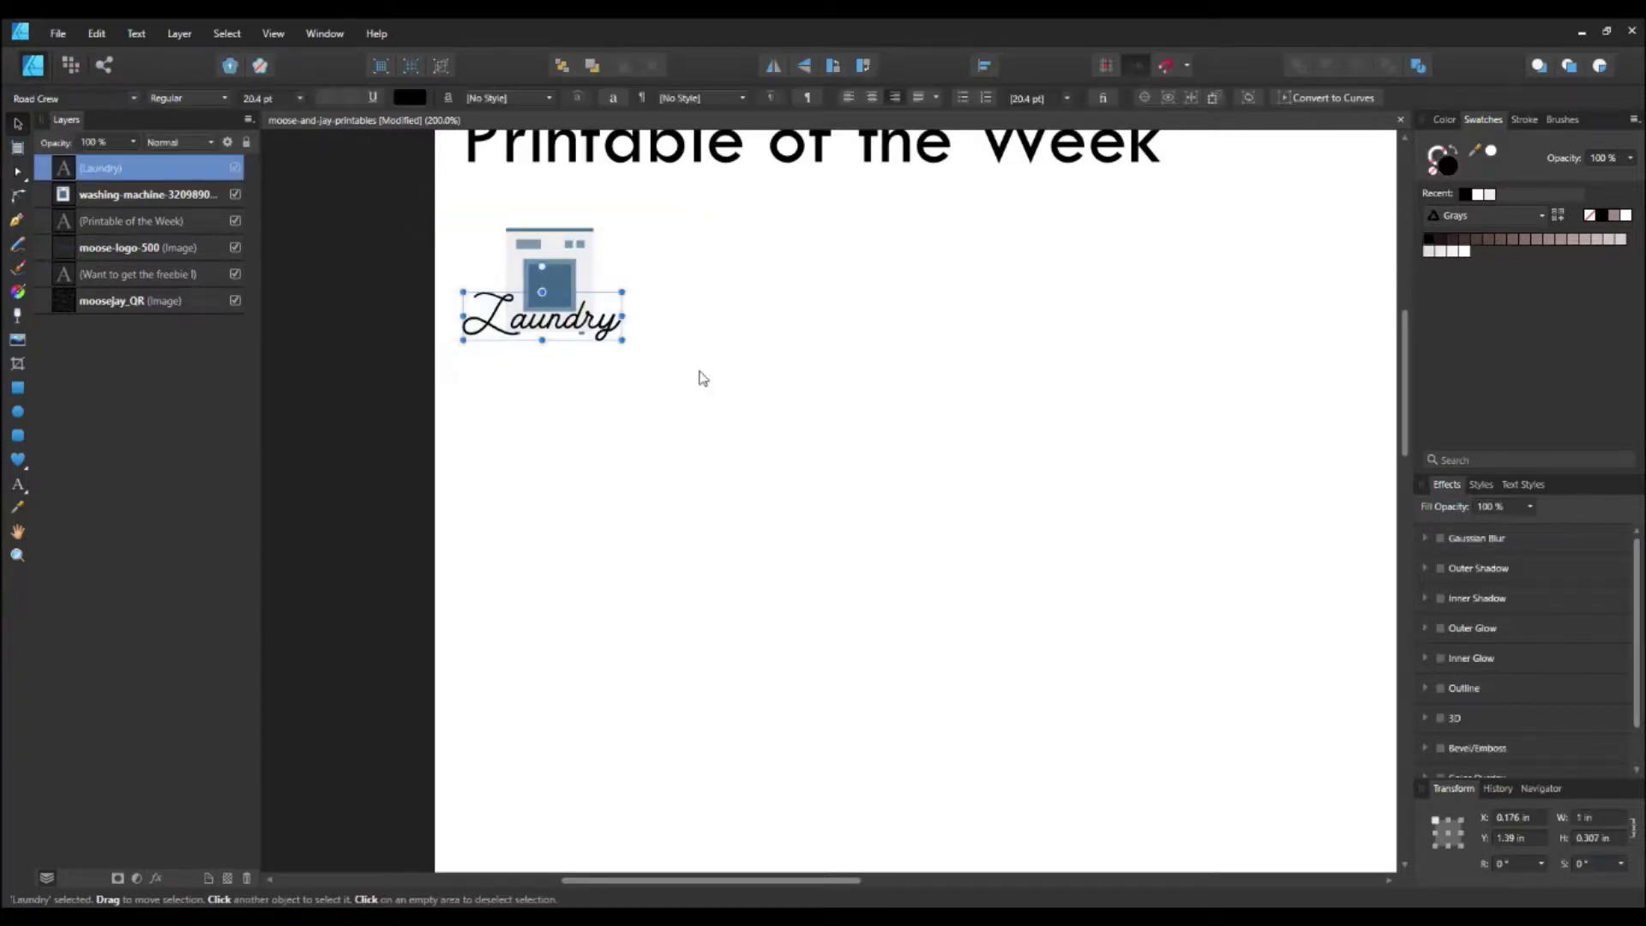
click(1444, 240)
click(1455, 243)
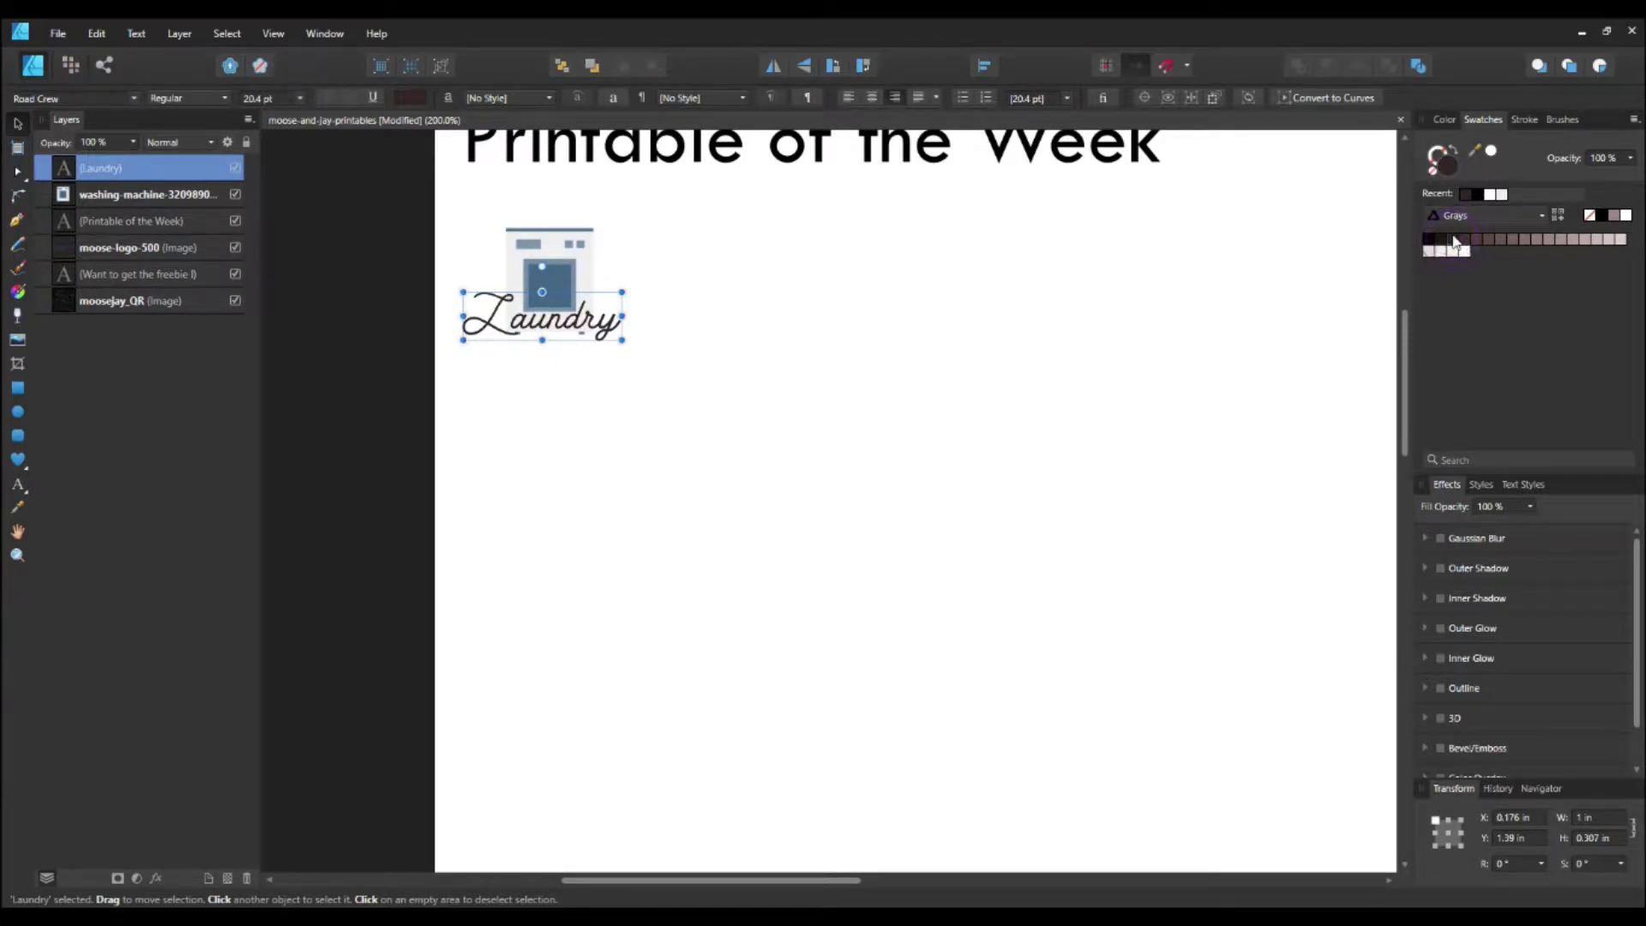
click(1427, 238)
click(1518, 240)
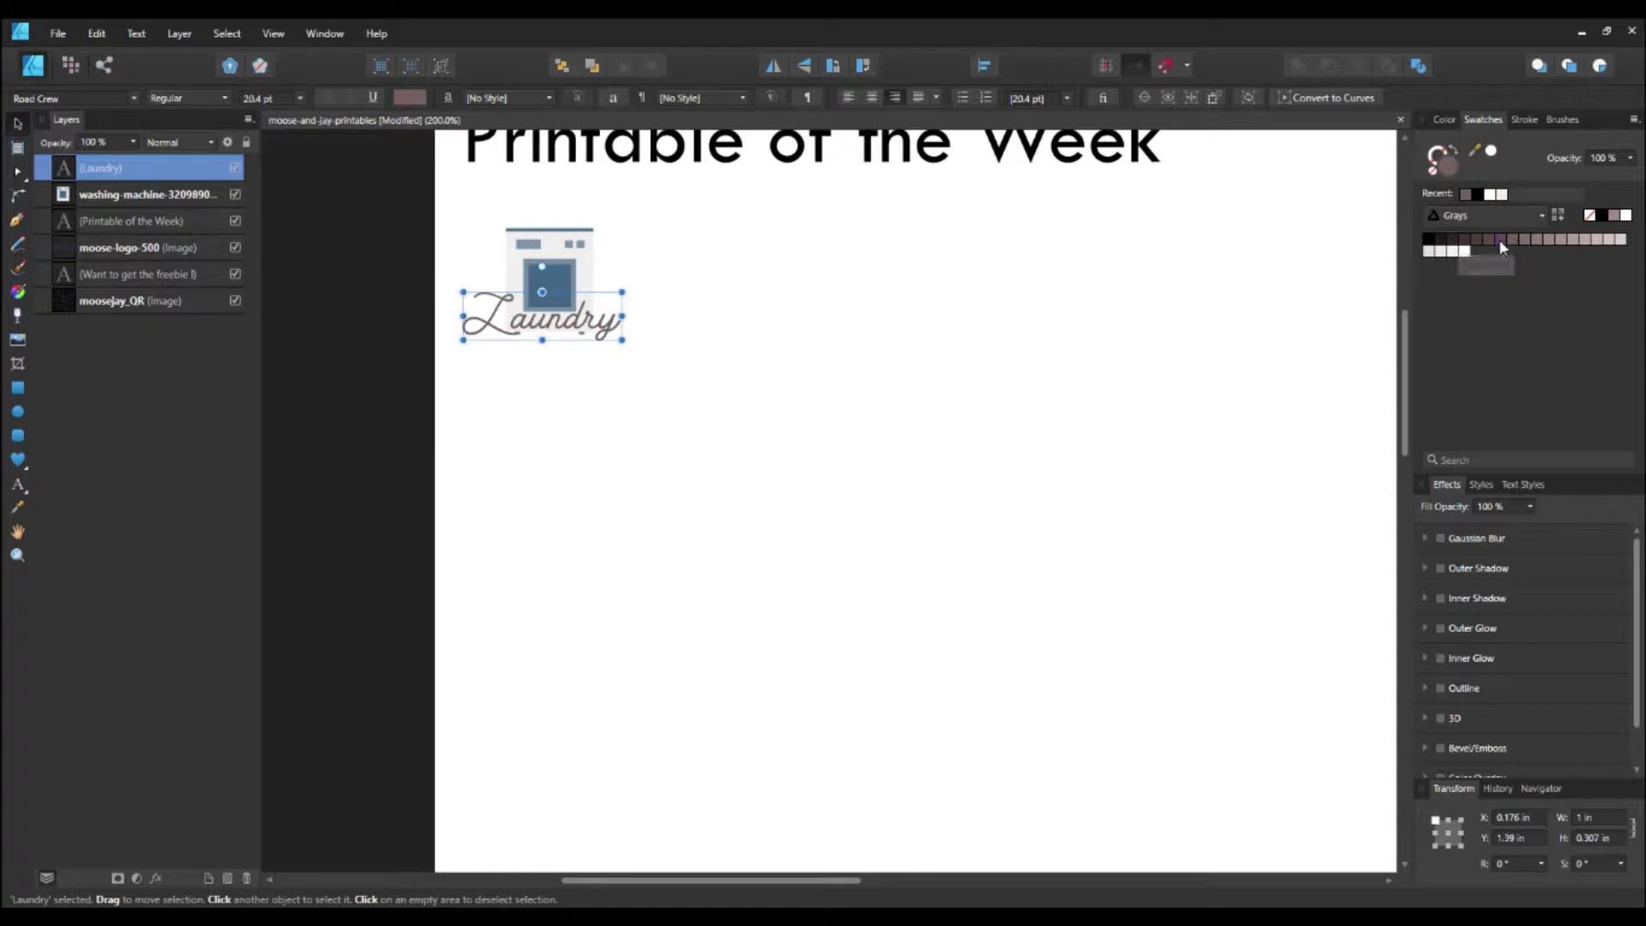
click(1471, 239)
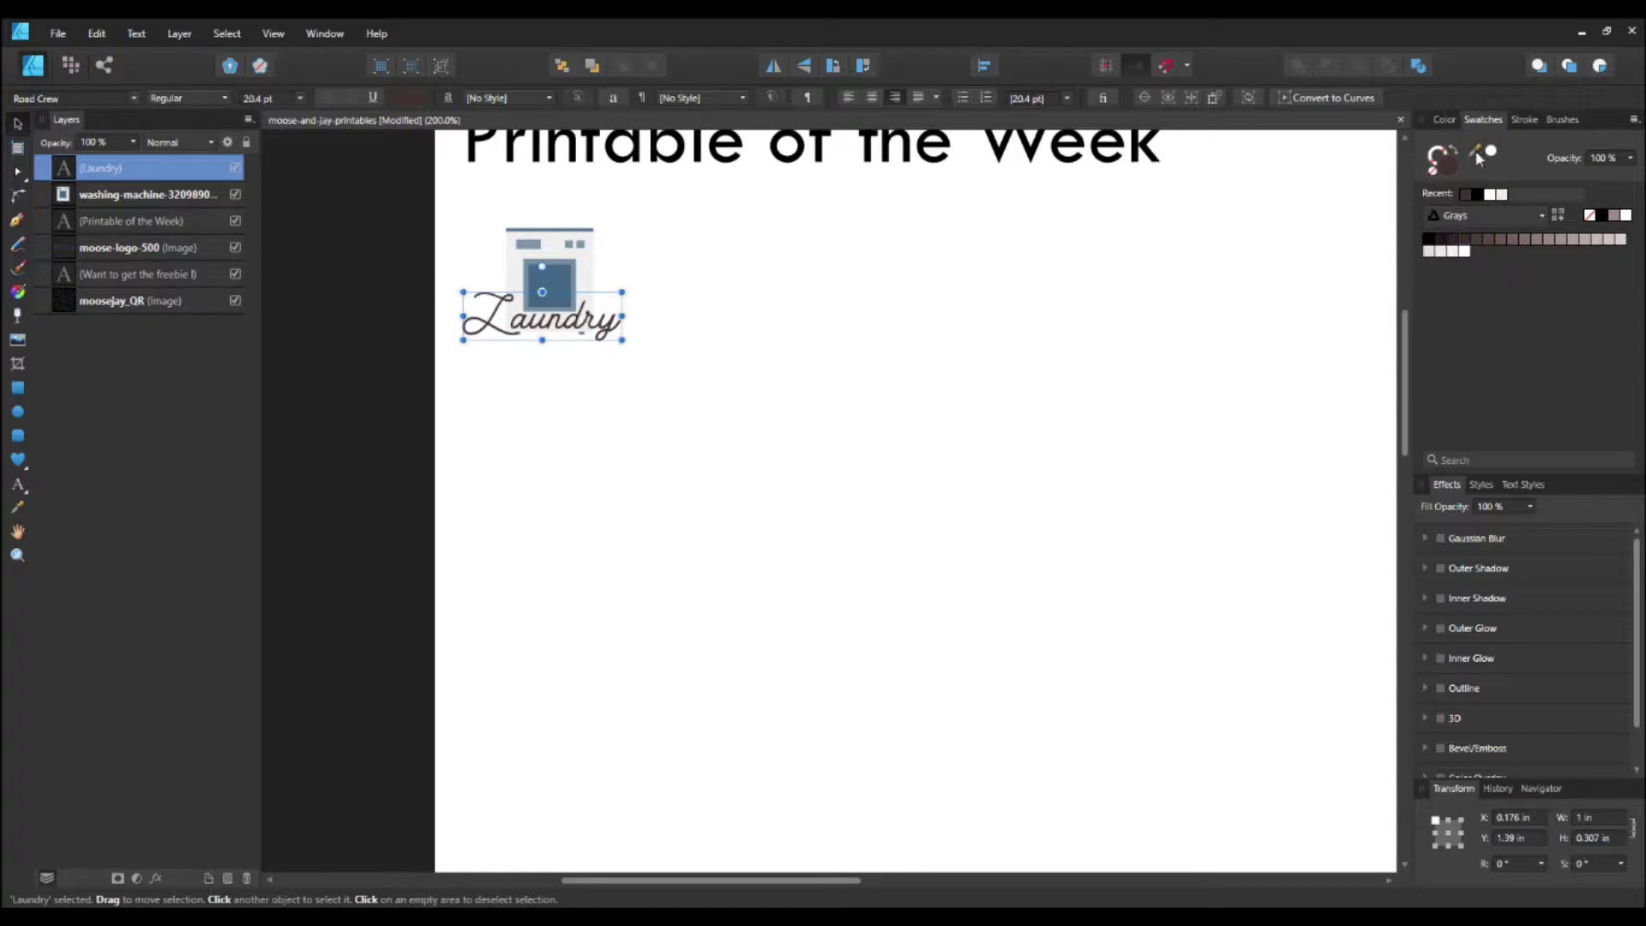
Fill the "Laundry" text with the light blue sampled from the frame of the washing machine's door
drag(1474, 151, 551, 265)
click(1489, 154)
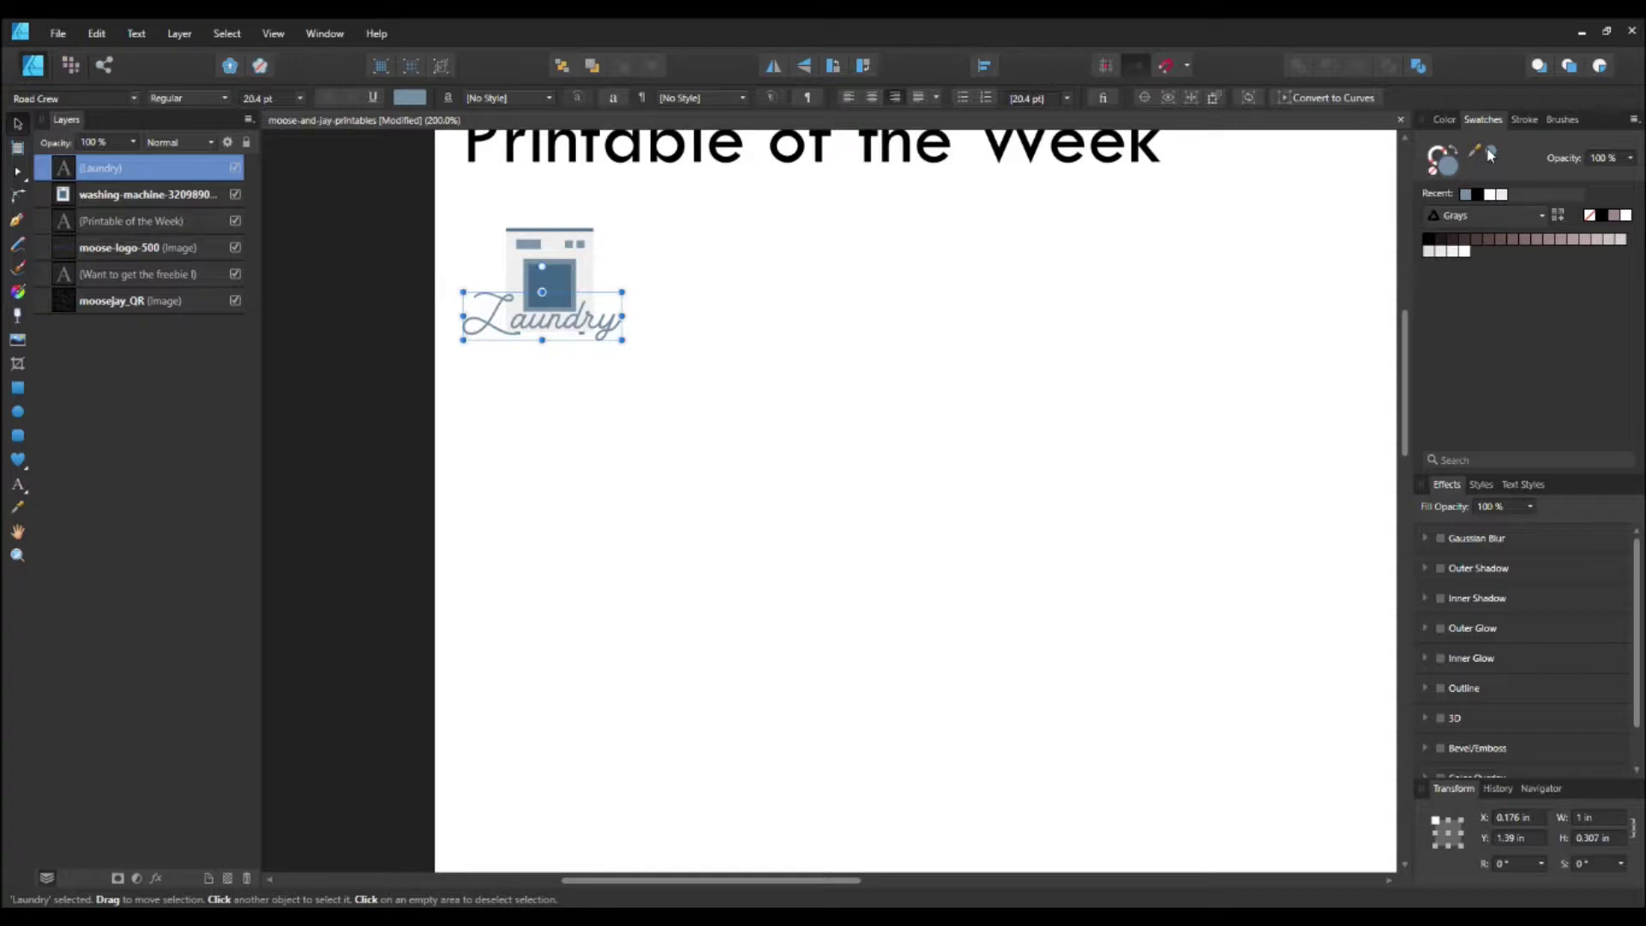
click(635, 418)
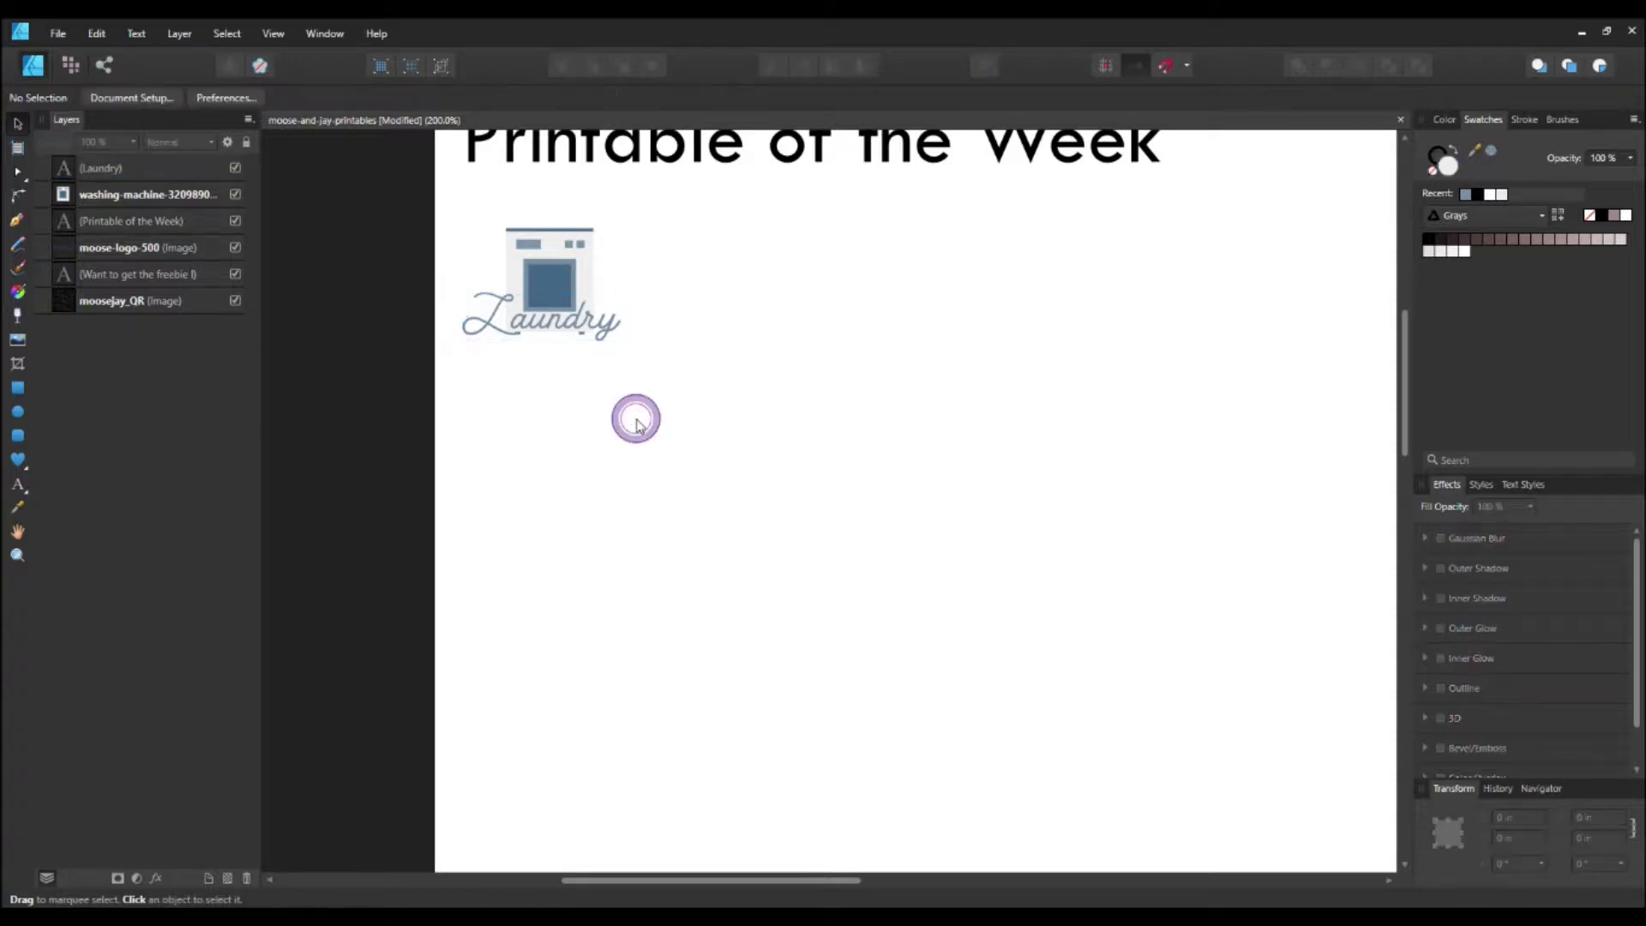
Scale the "Laundry" text down to about 0.89 in wide and center it across the washing machine's lower part
click(598, 337)
drag(616, 295, 583, 326)
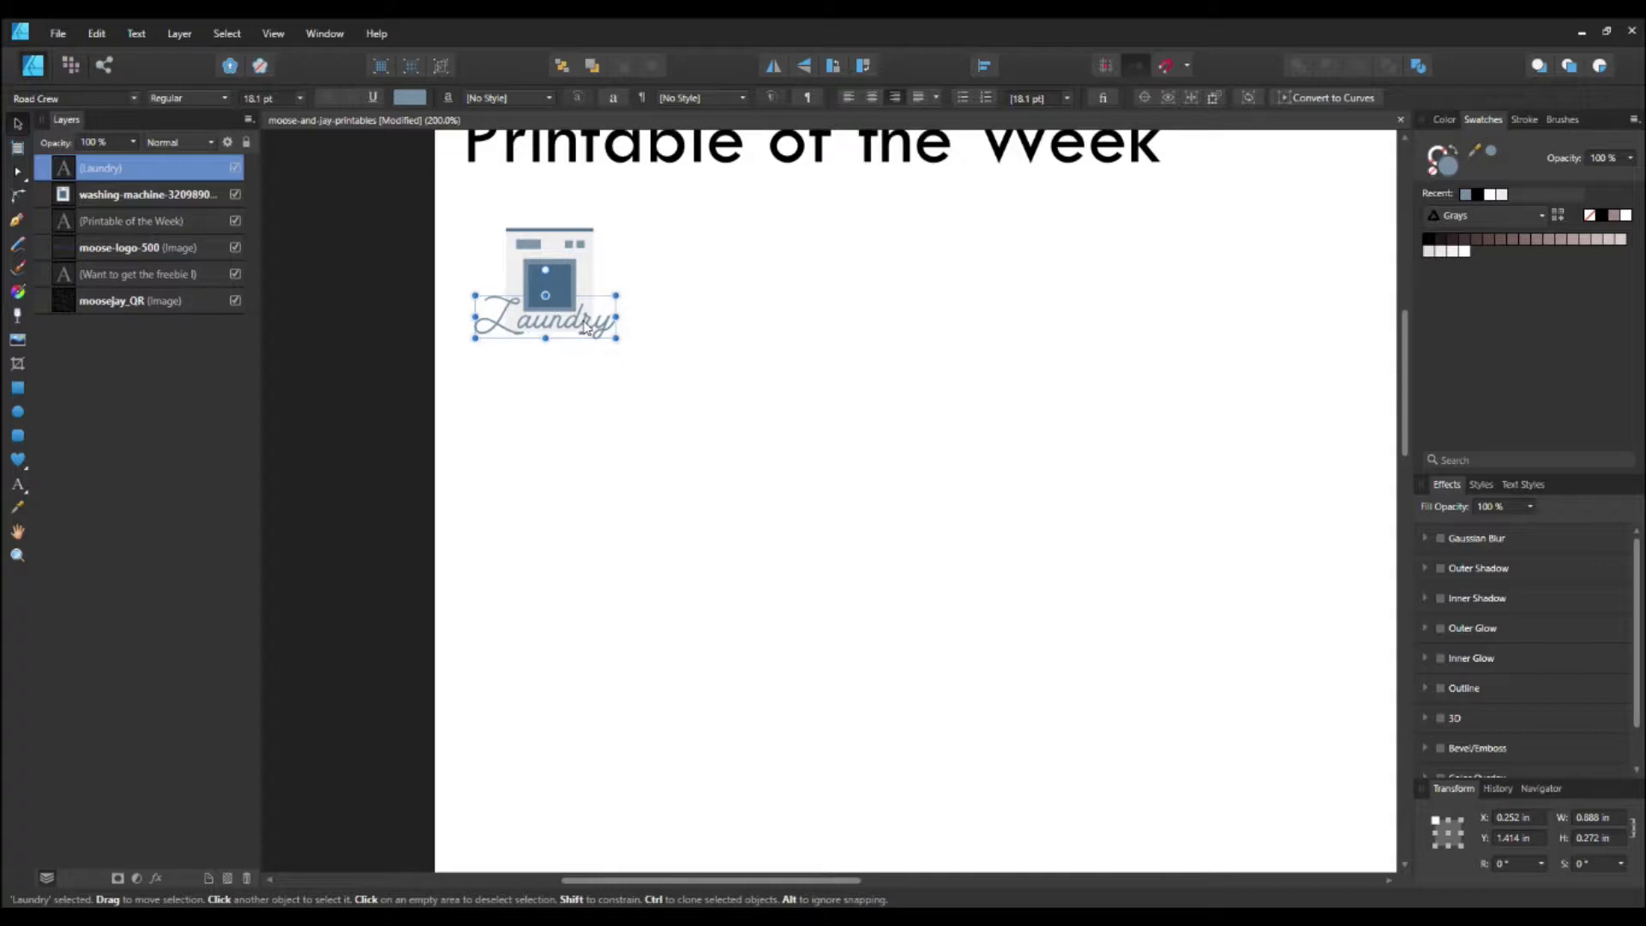
click(633, 403)
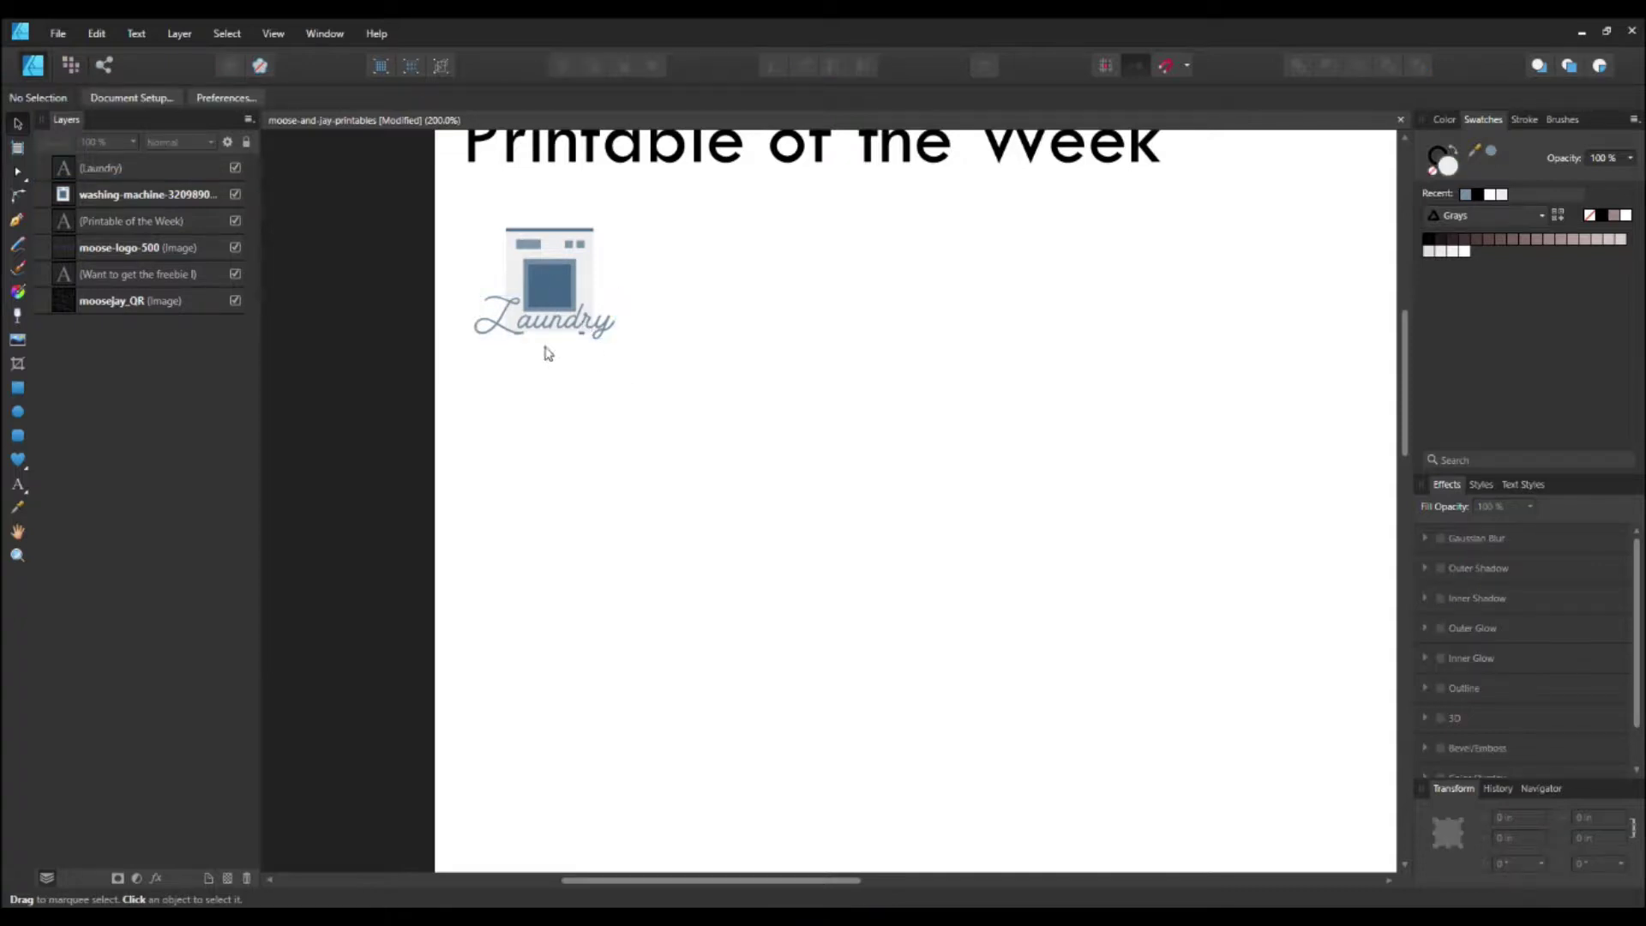
click(606, 330)
drag(606, 330, 605, 330)
click(713, 360)
Apply an Outline effect to the "Laundry" text and the washing machine together and set its color to white
scroll(463, 336, up, 2)
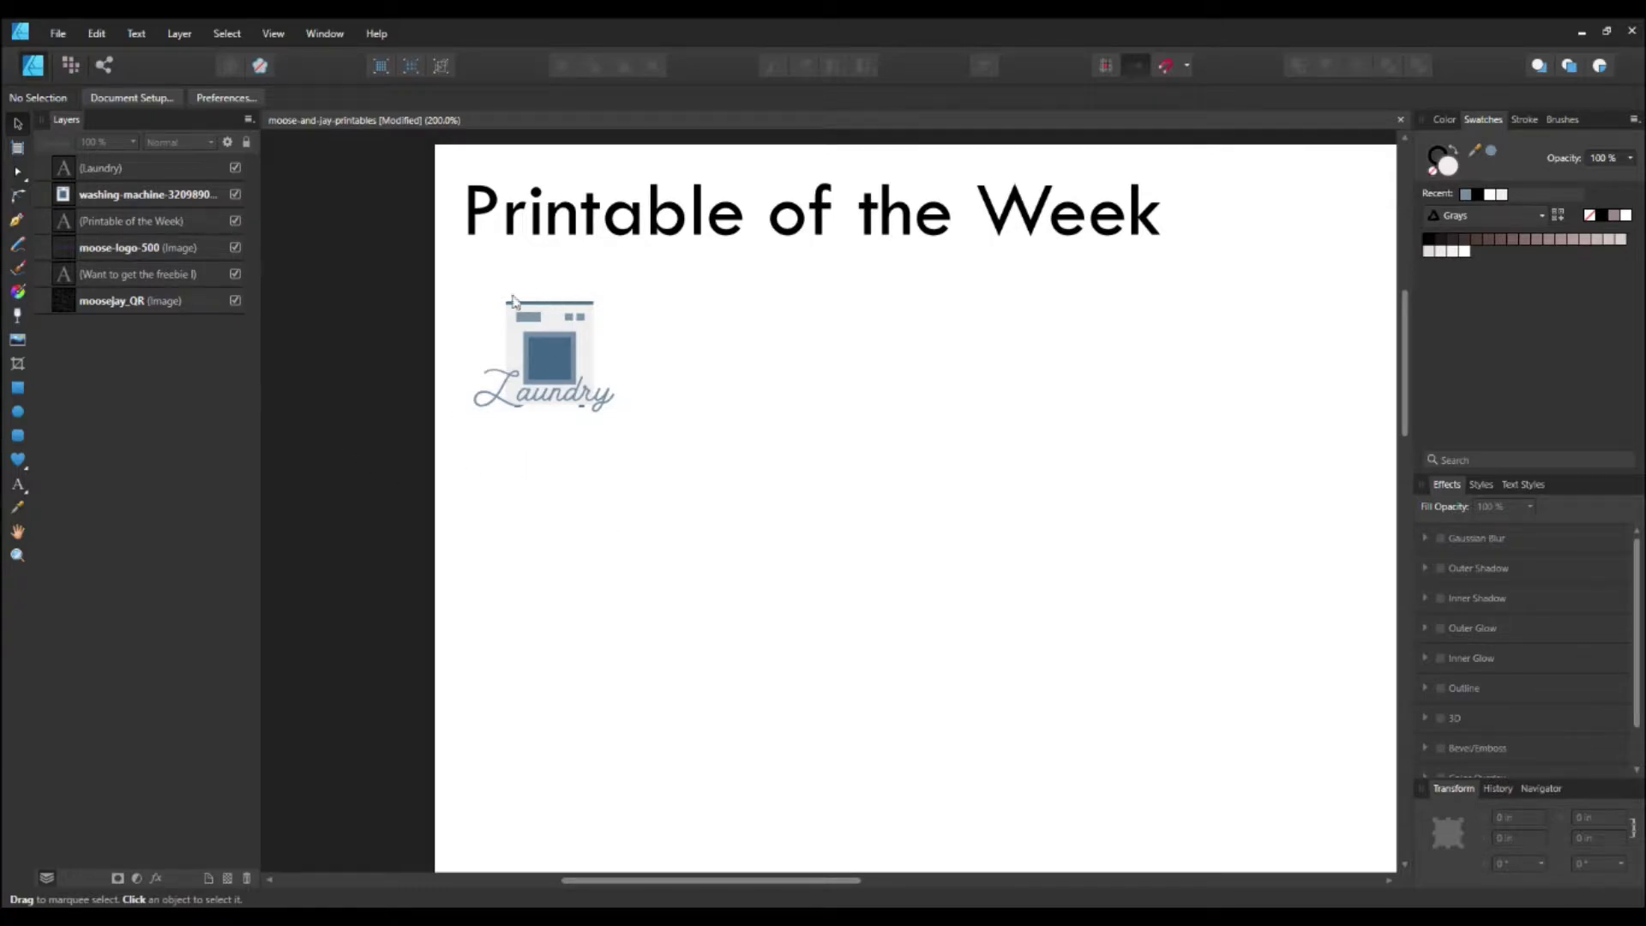
drag(446, 269, 661, 444)
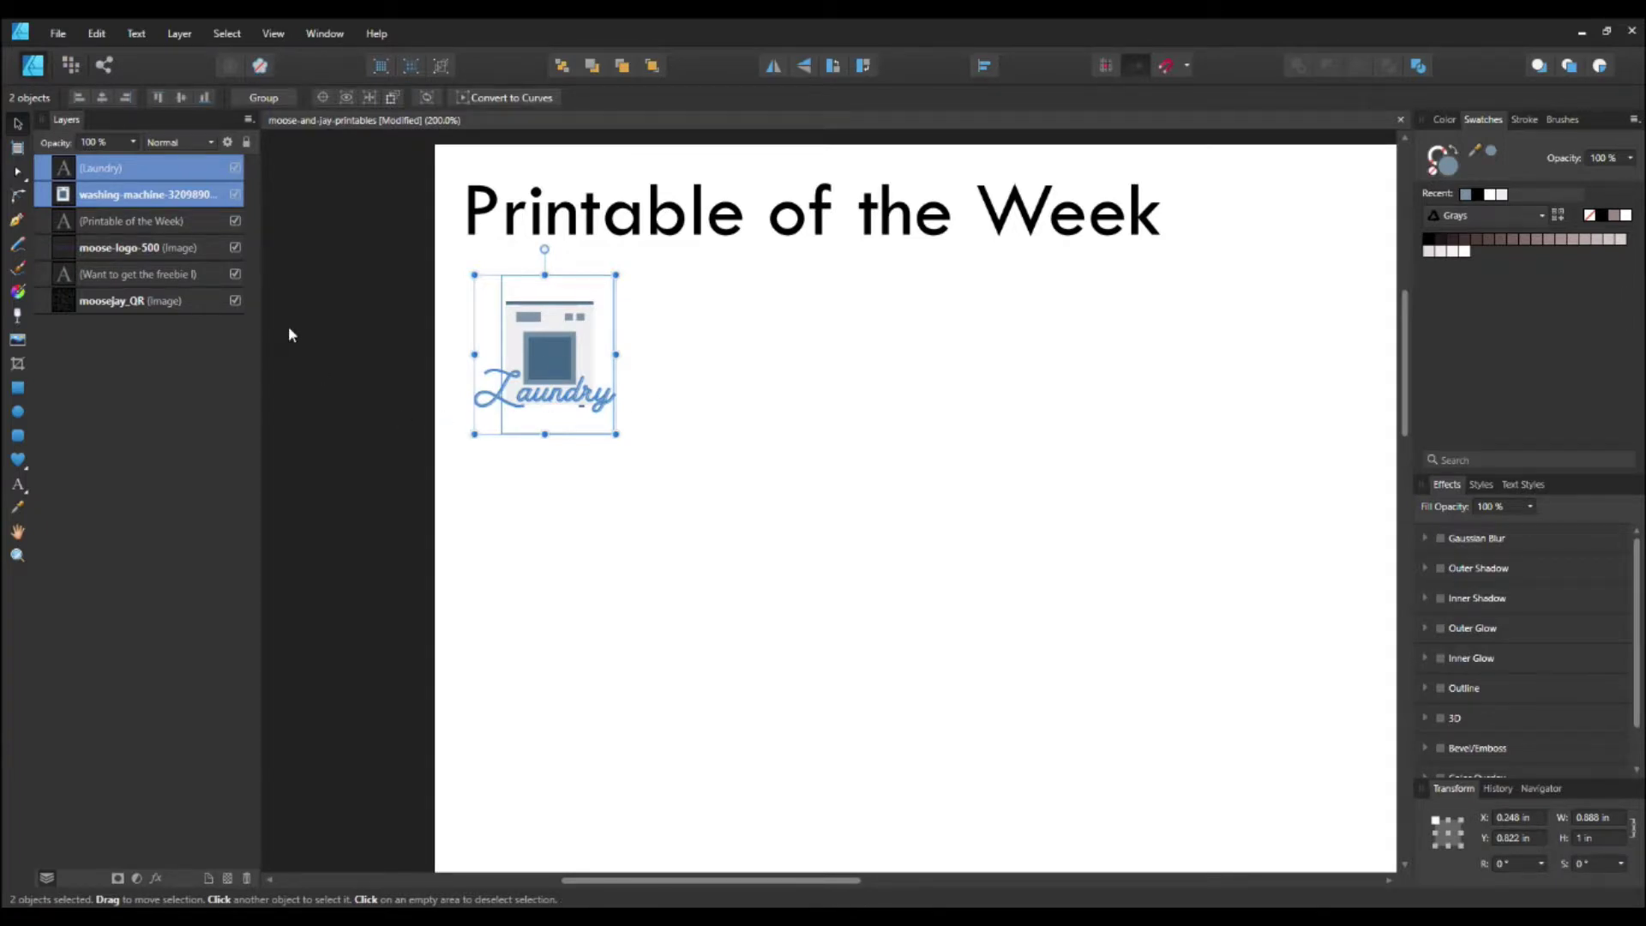
click(1500, 687)
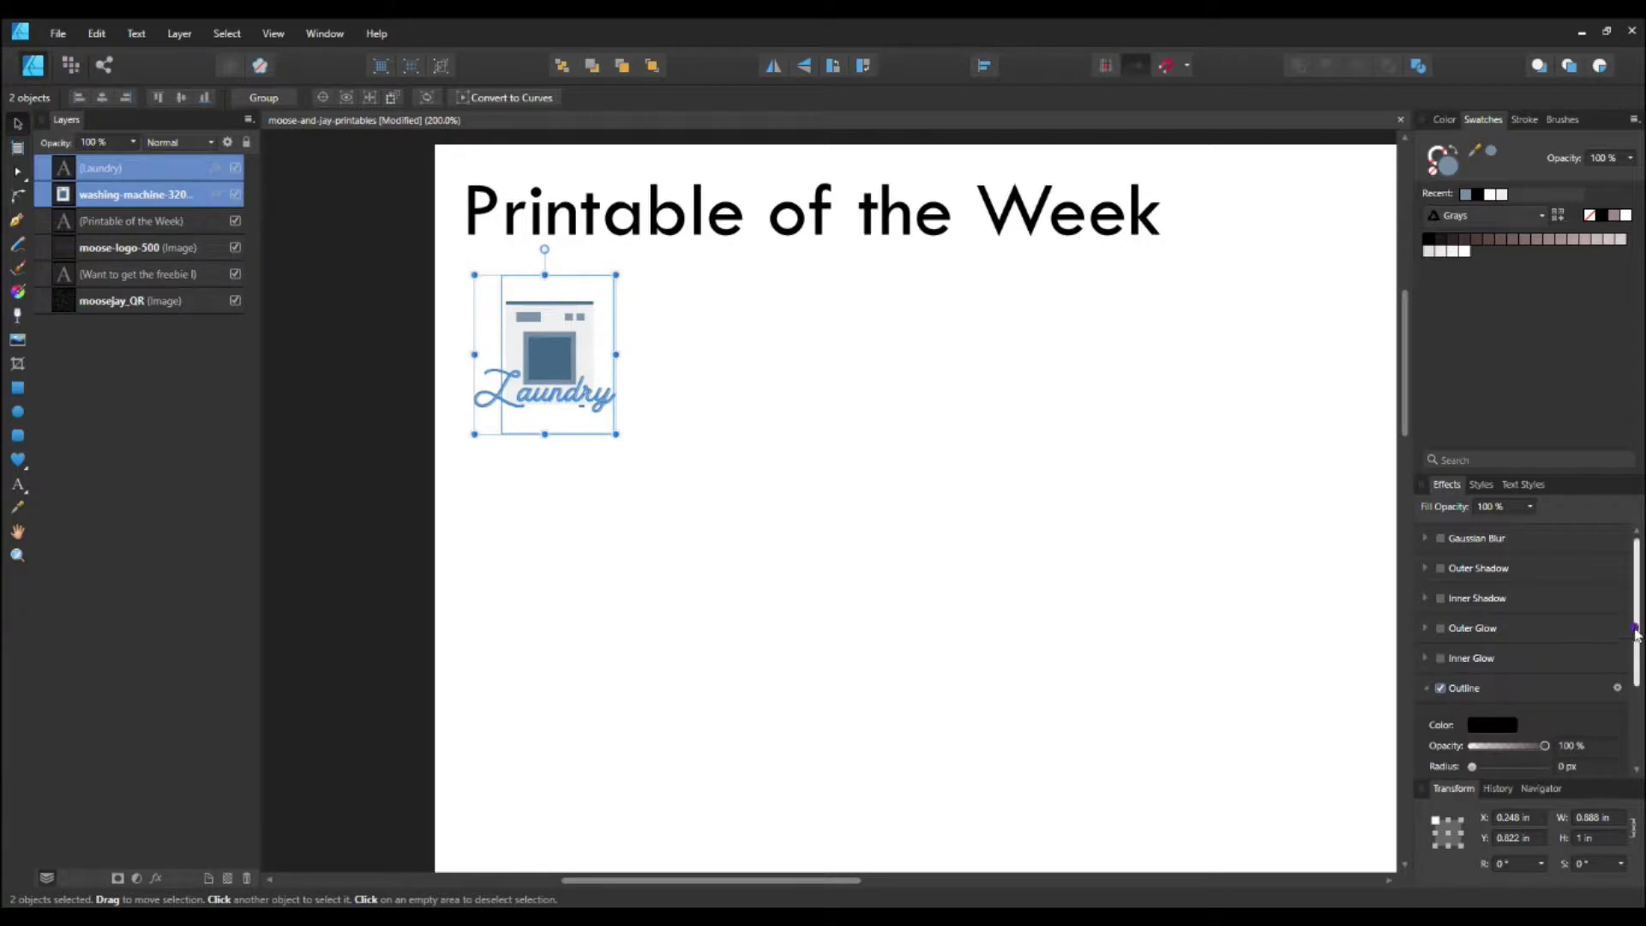
drag(1635, 633, 1635, 705)
click(1492, 595)
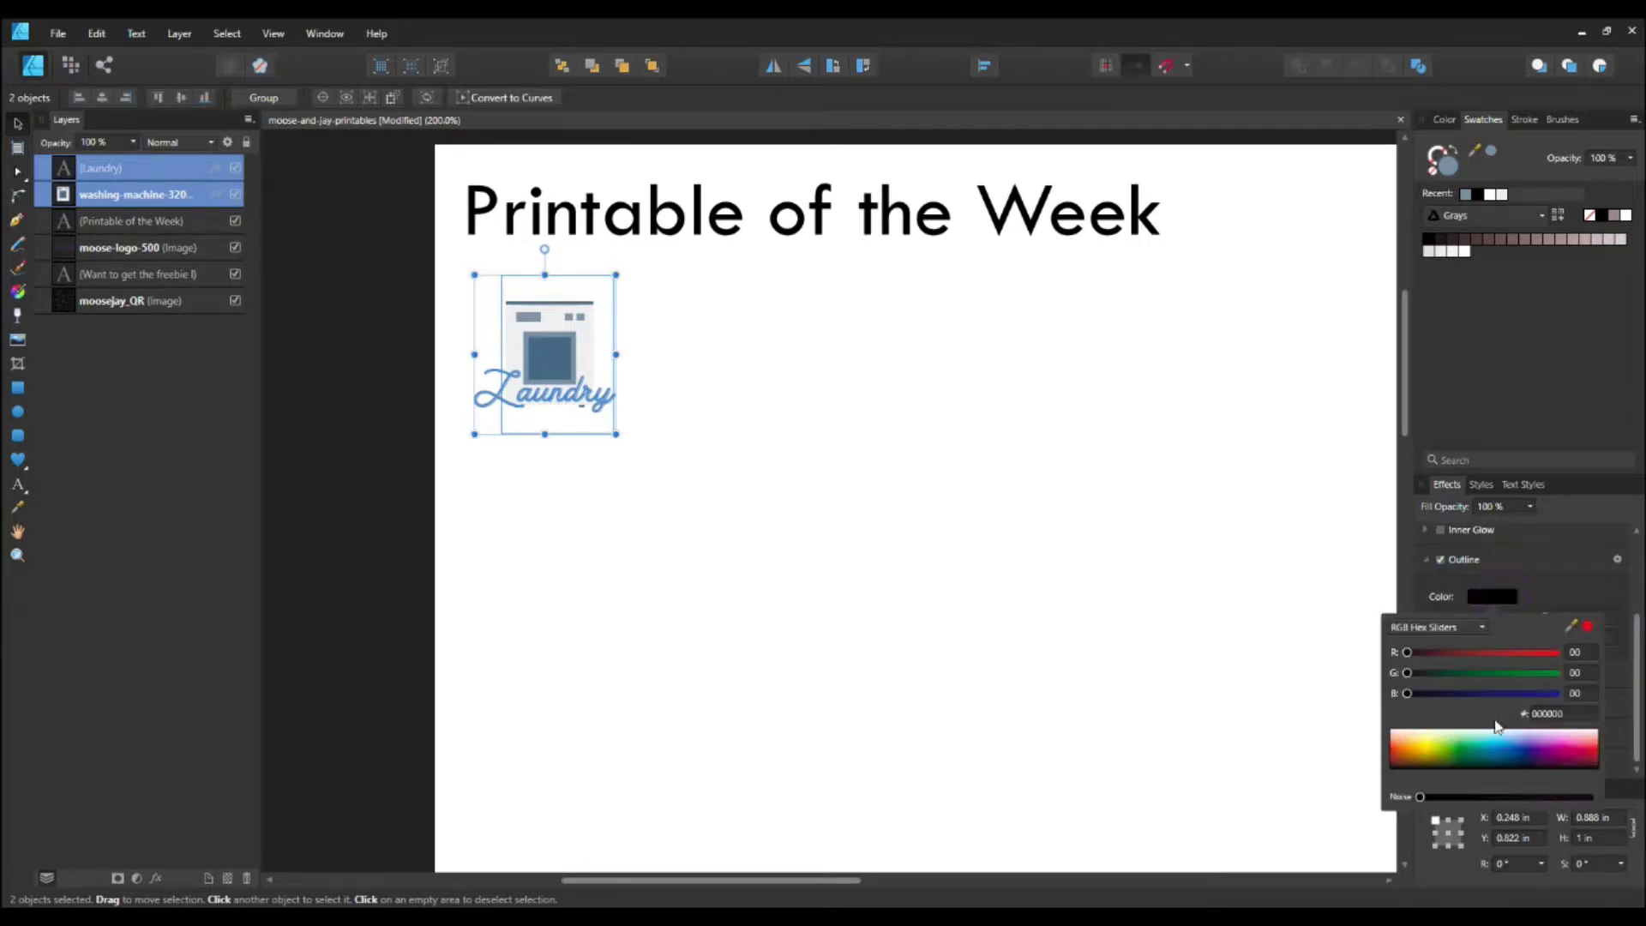
drag(1503, 749, 1470, 713)
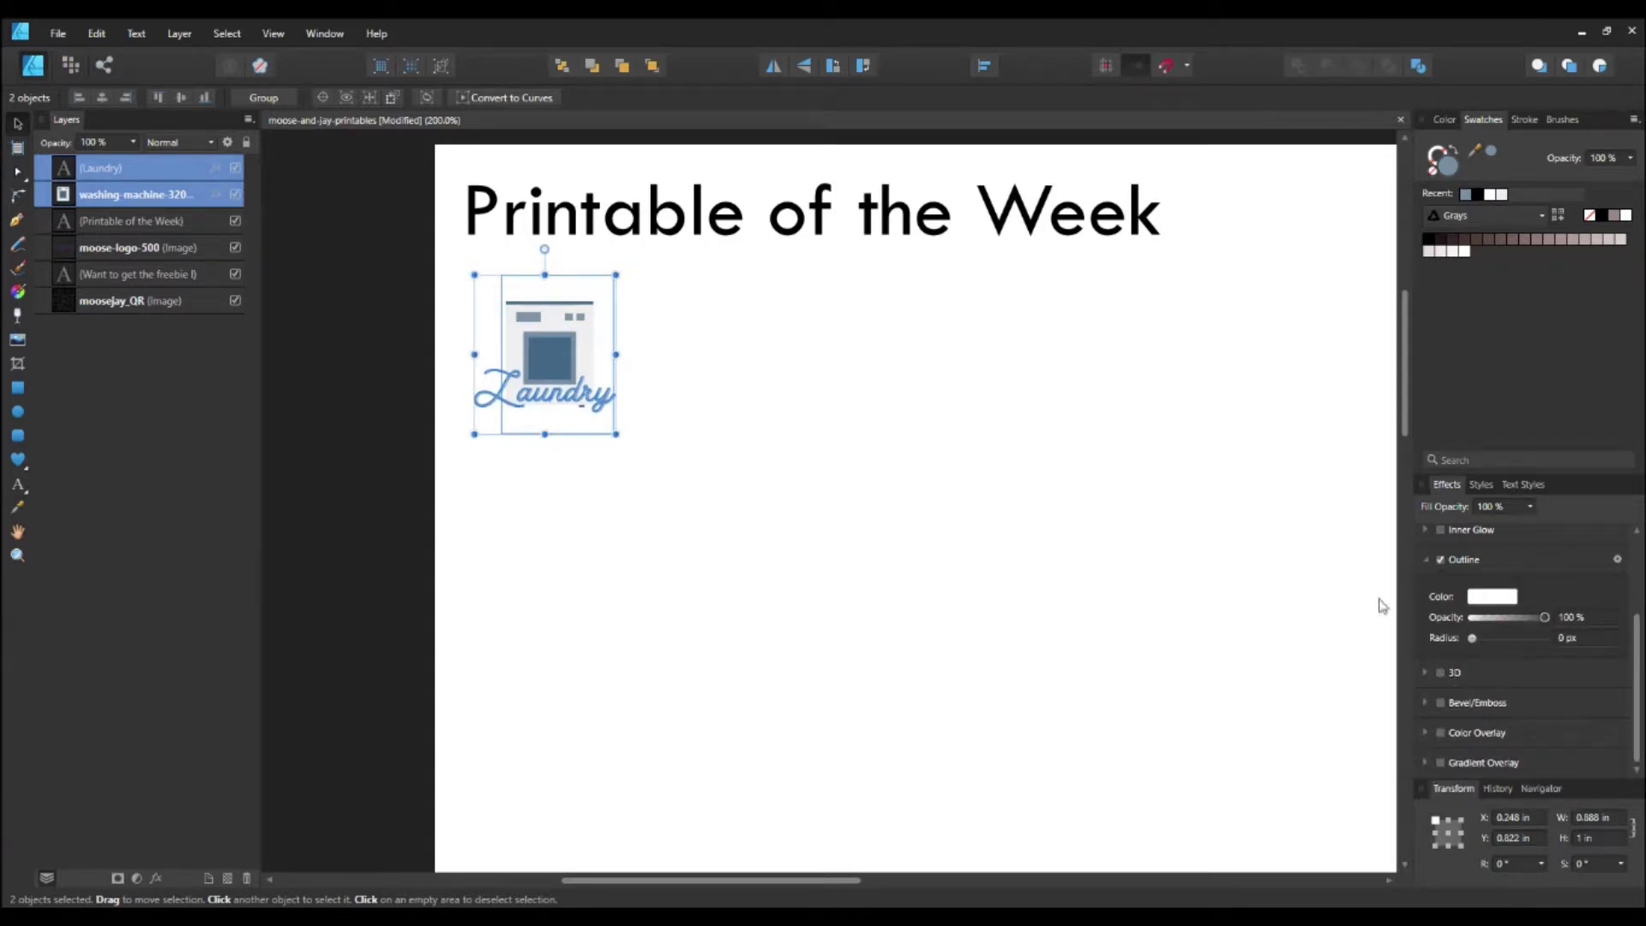
click(605, 520)
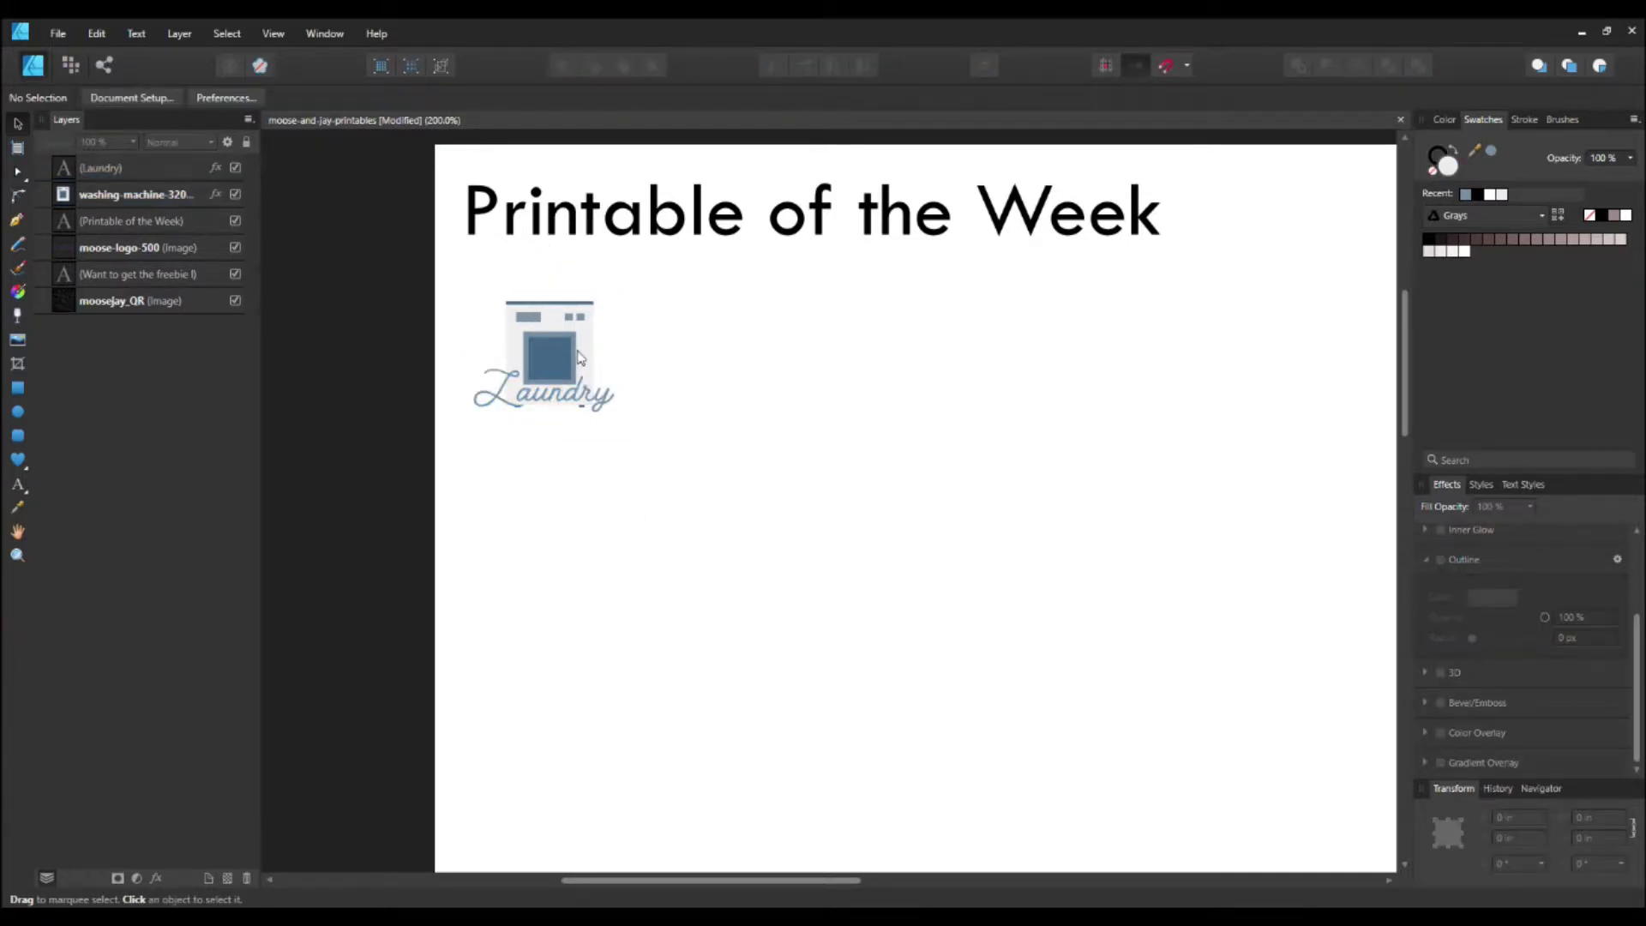
Try moving the washing machine graphic off the page onto the dark pasteboard, and undo the move
drag(606, 878, 508, 880)
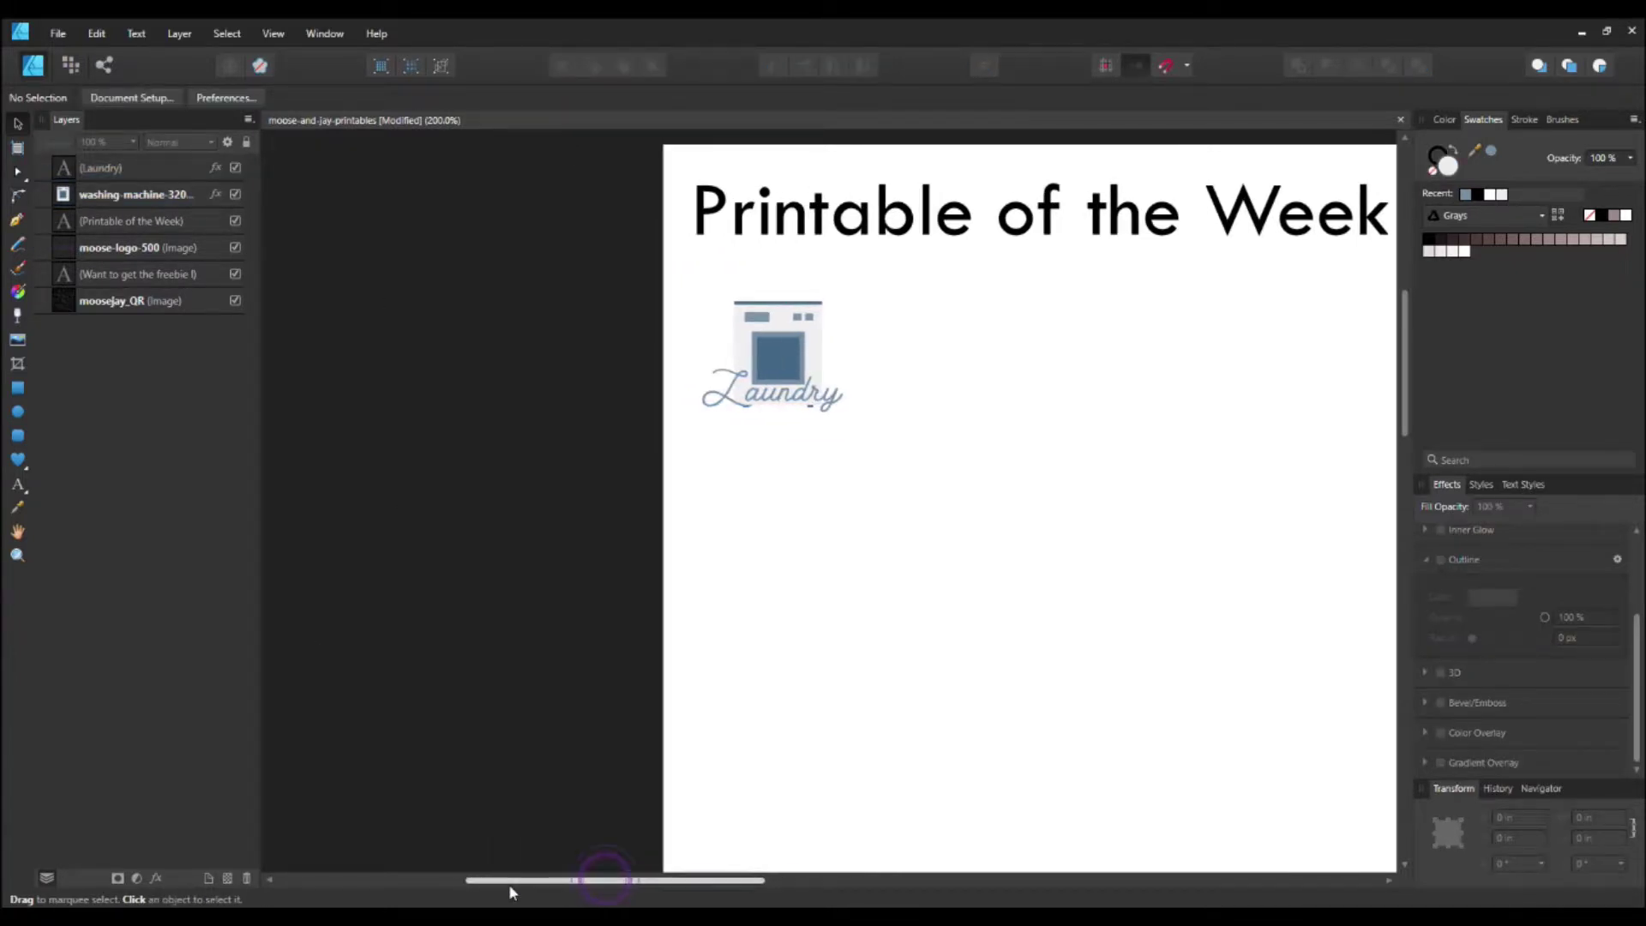
click(793, 296)
drag(492, 290, 498, 312)
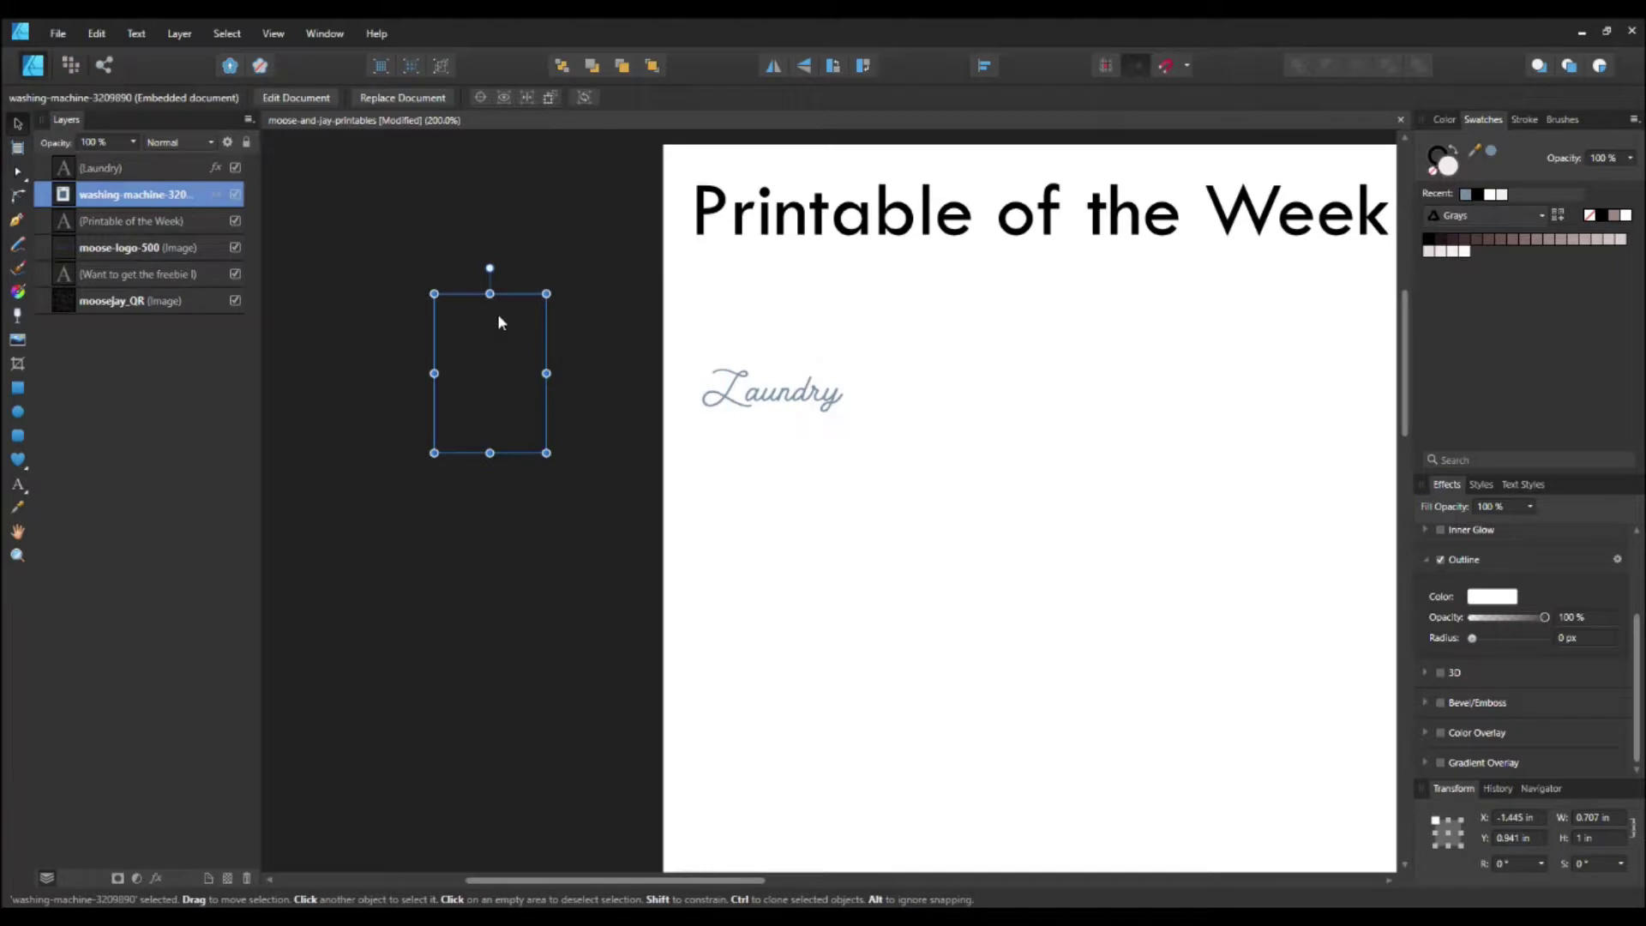
key(ctrl+z)
click(808, 411)
click(904, 345)
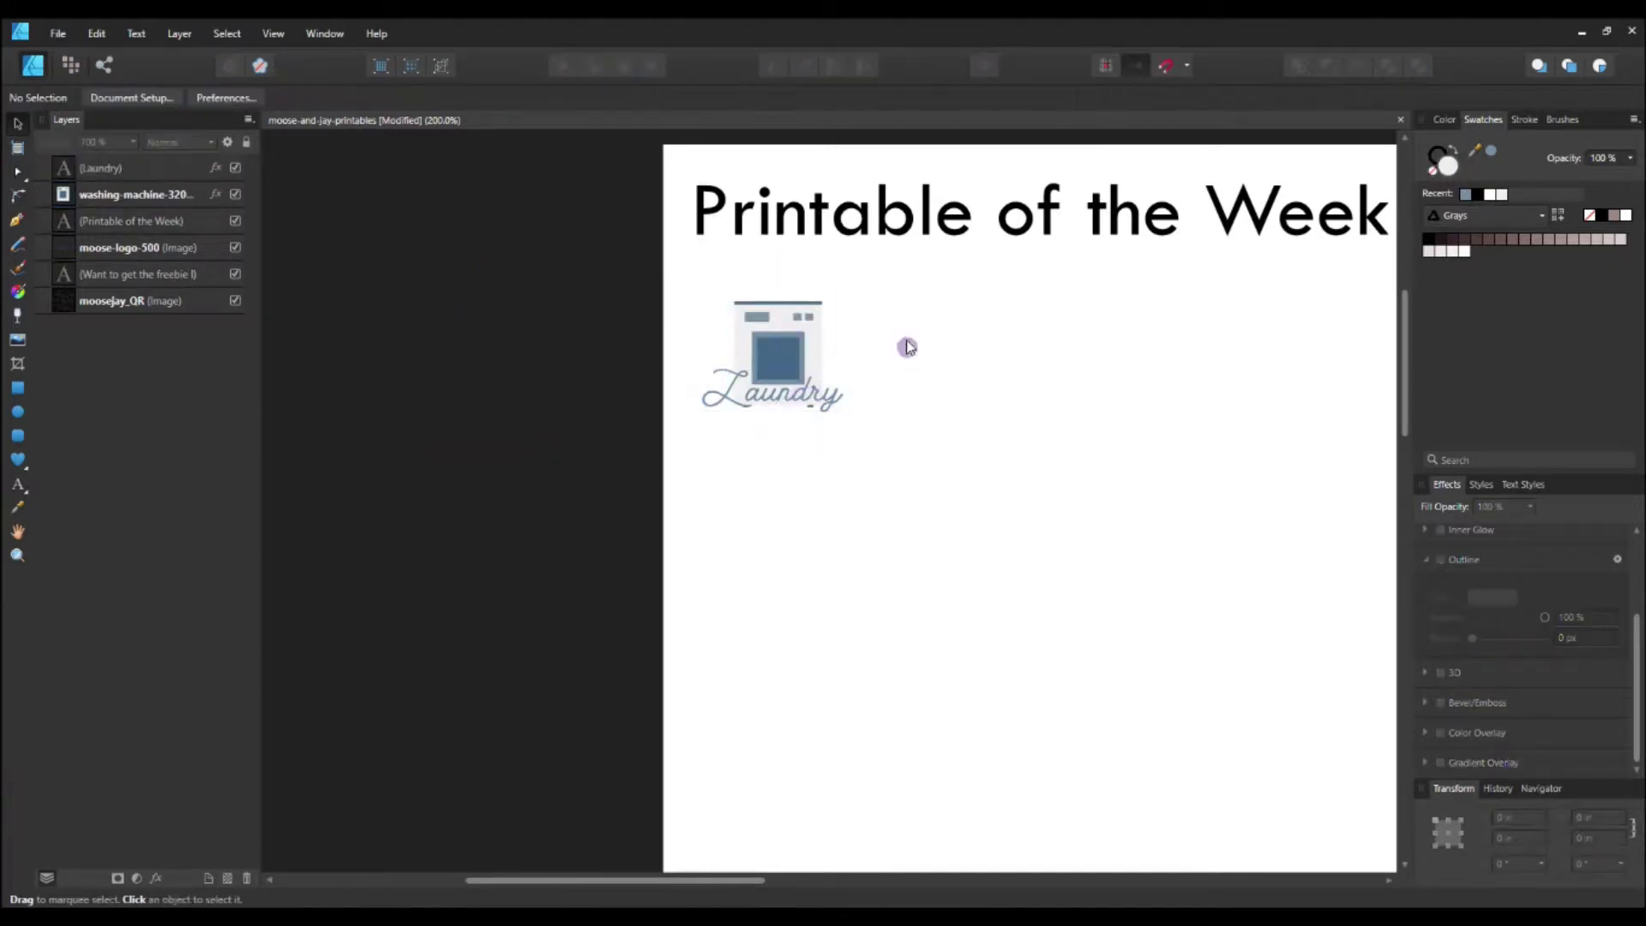
Group the "Laundry" text and the washing machine graphic into one sticker
drag(903, 279, 591, 489)
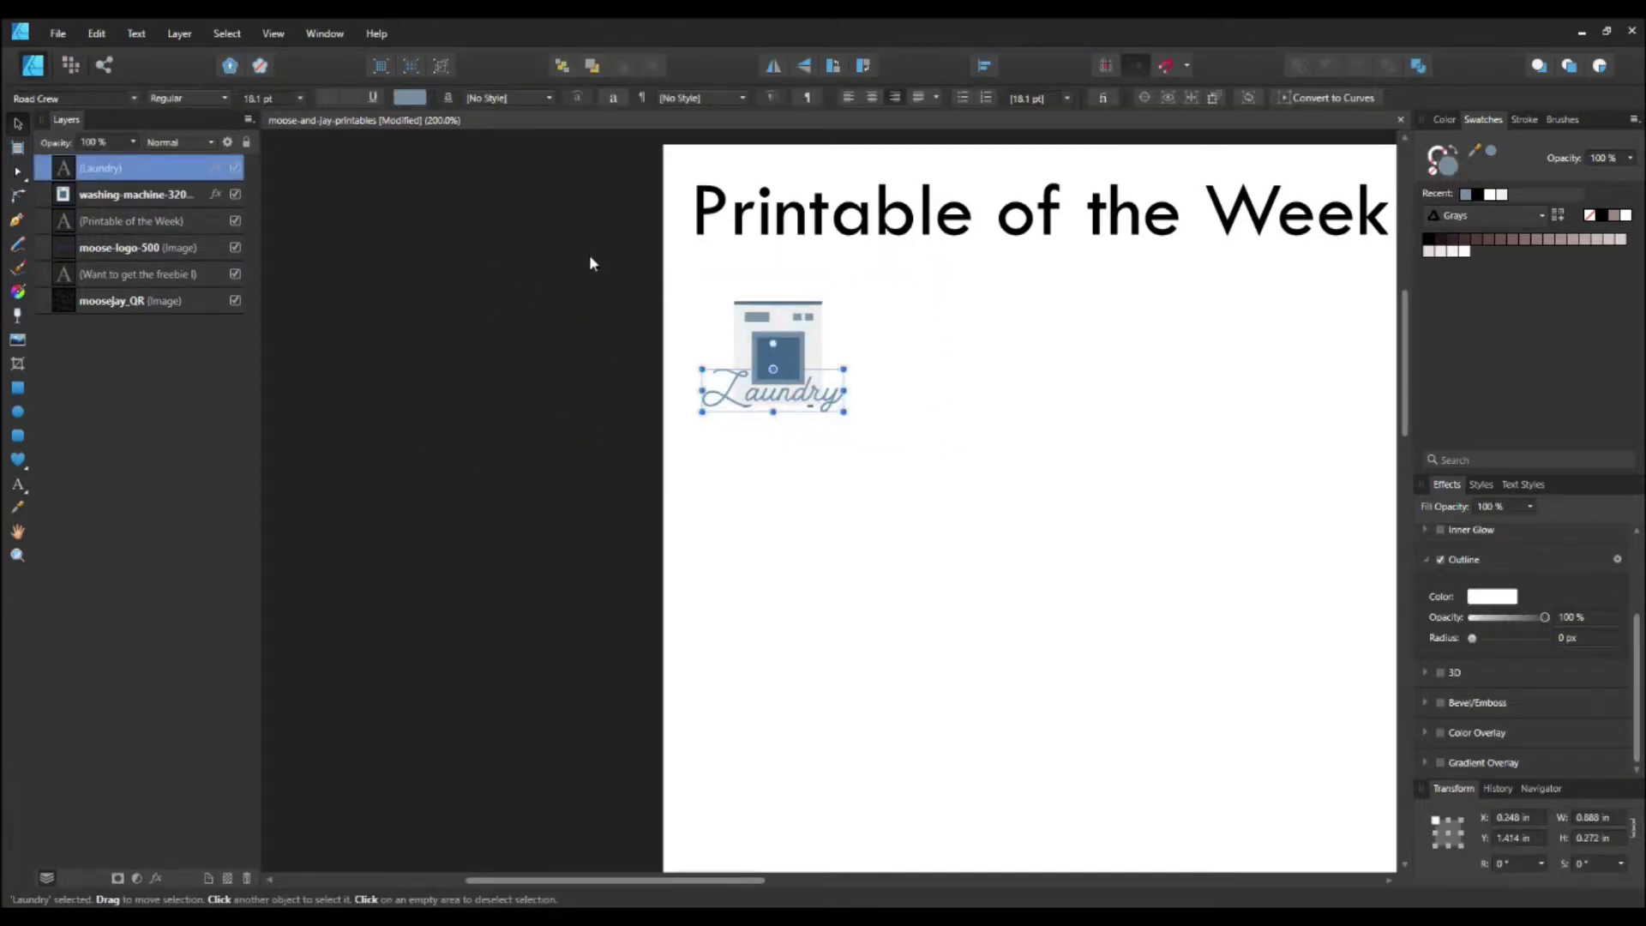
drag(562, 228, 925, 487)
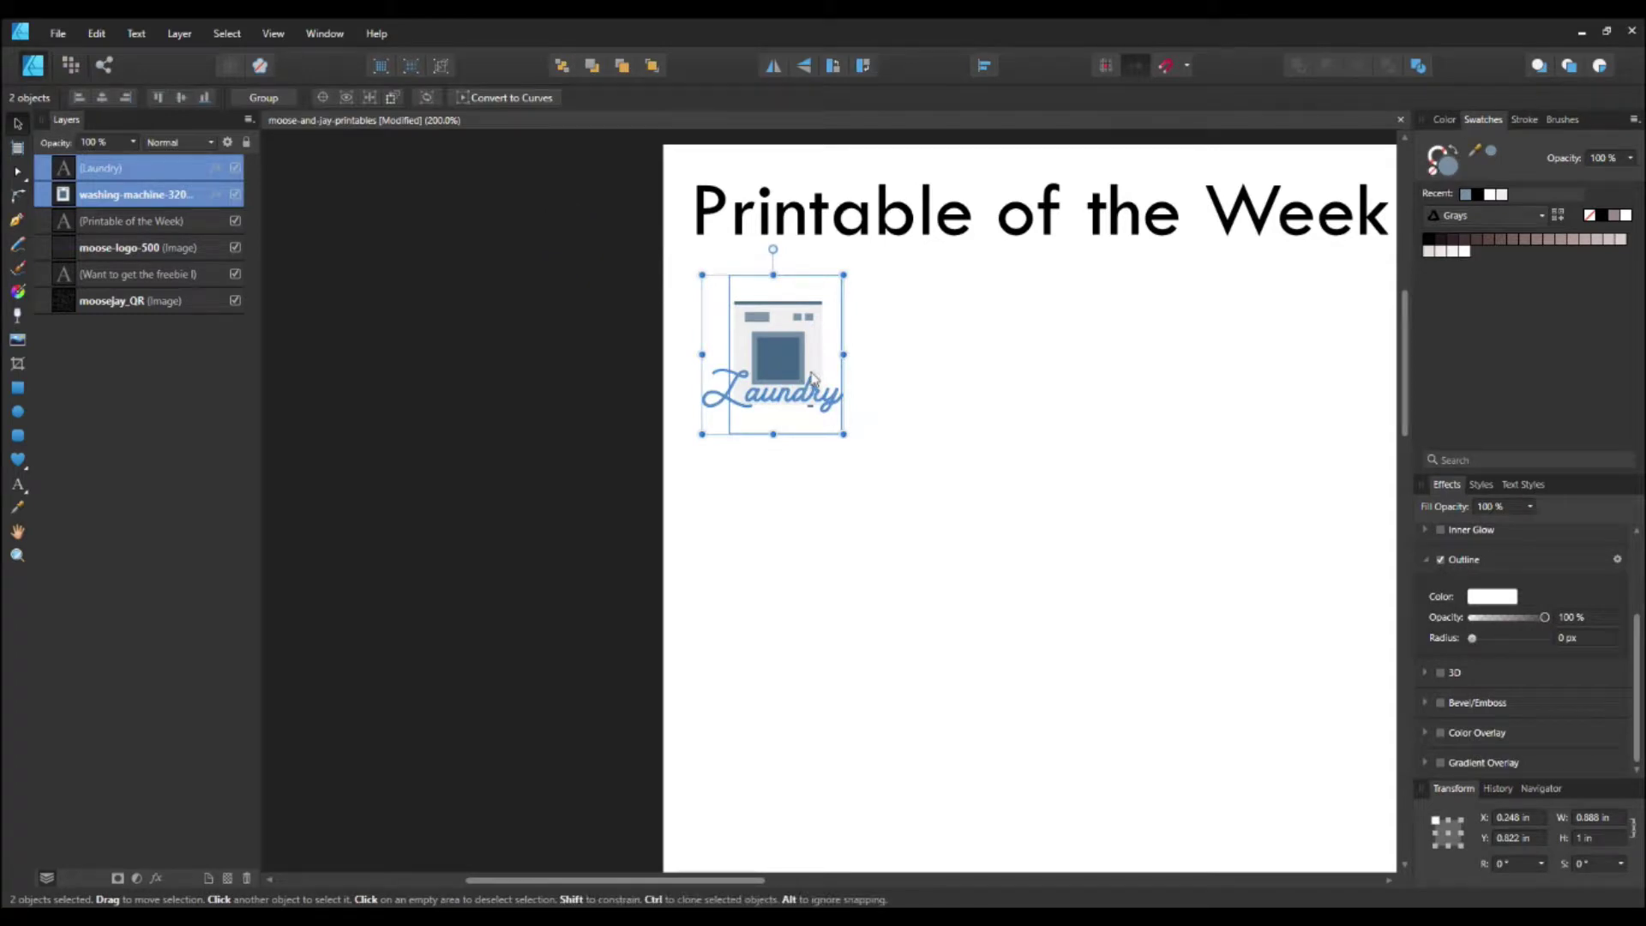
key(ctrl+g)
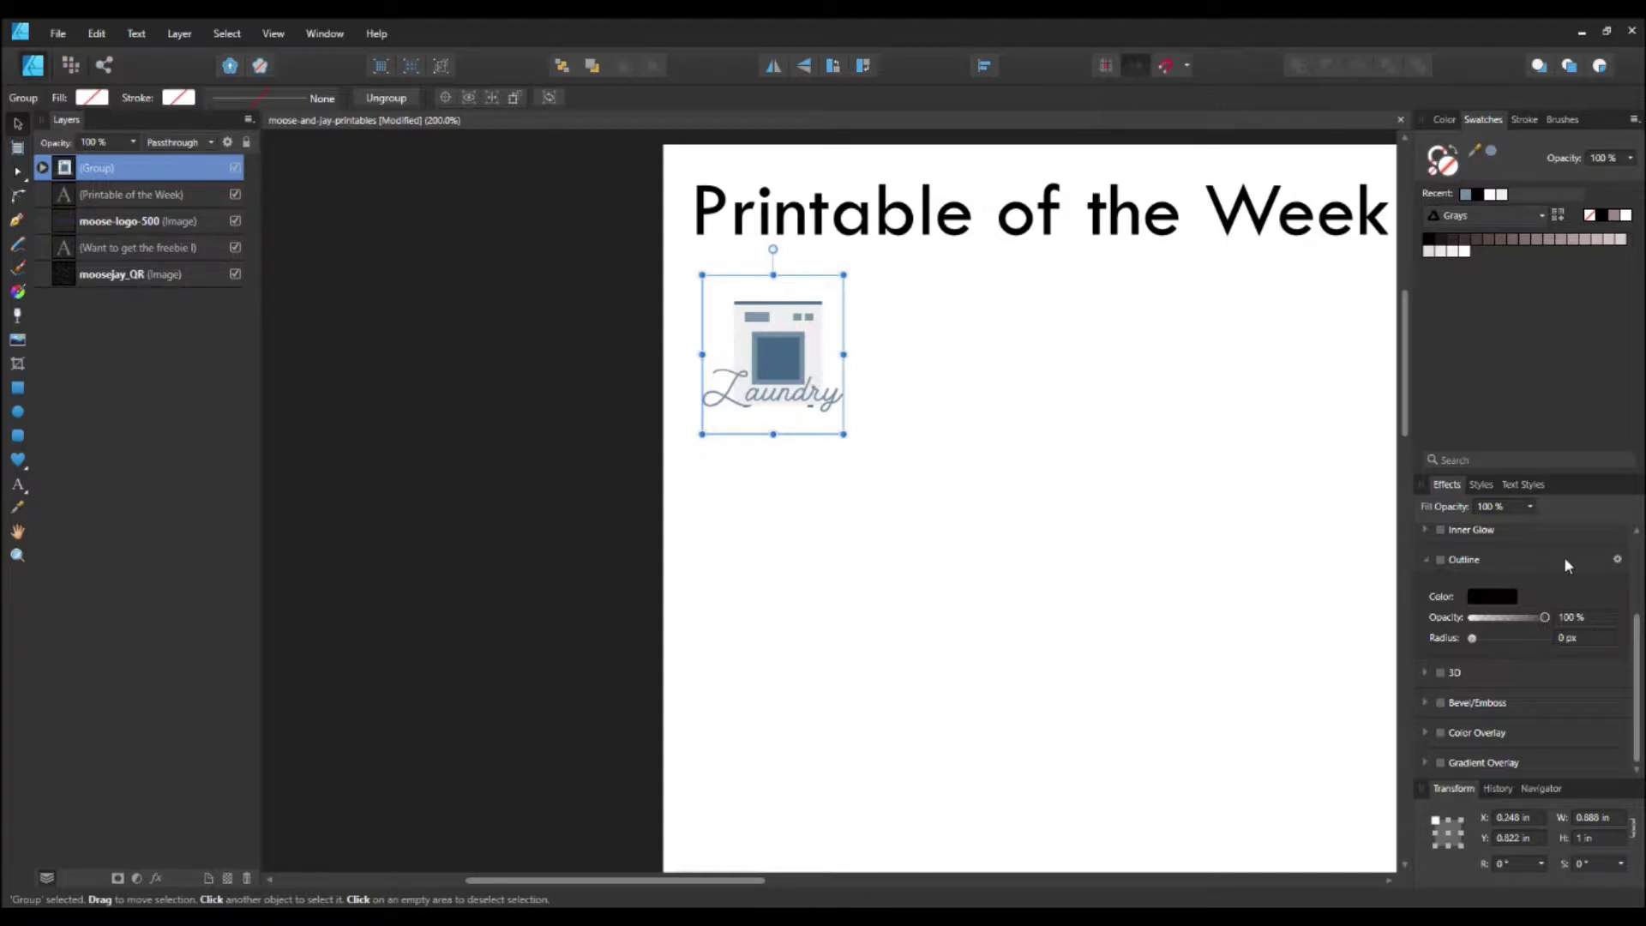
Try moving the grouped sticker off the page onto the dark pasteboard, and bring it back below the page title
drag(779, 320, 526, 353)
scroll(386, 496, up, 5)
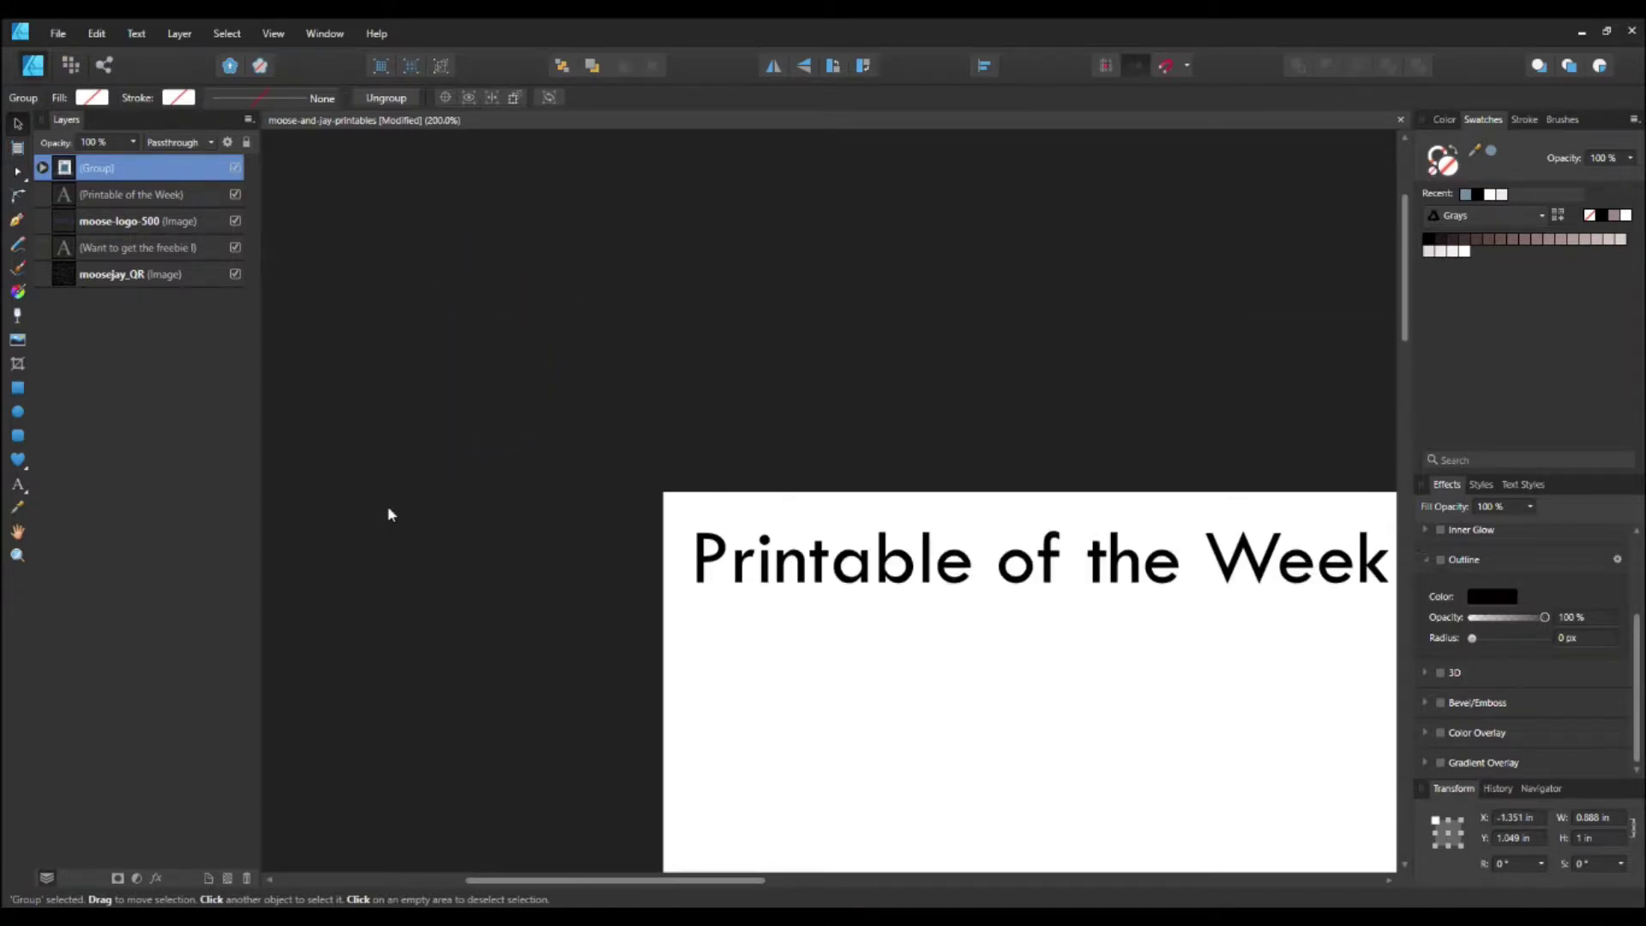
scroll(389, 514, down, 5)
key(ctrl+z)
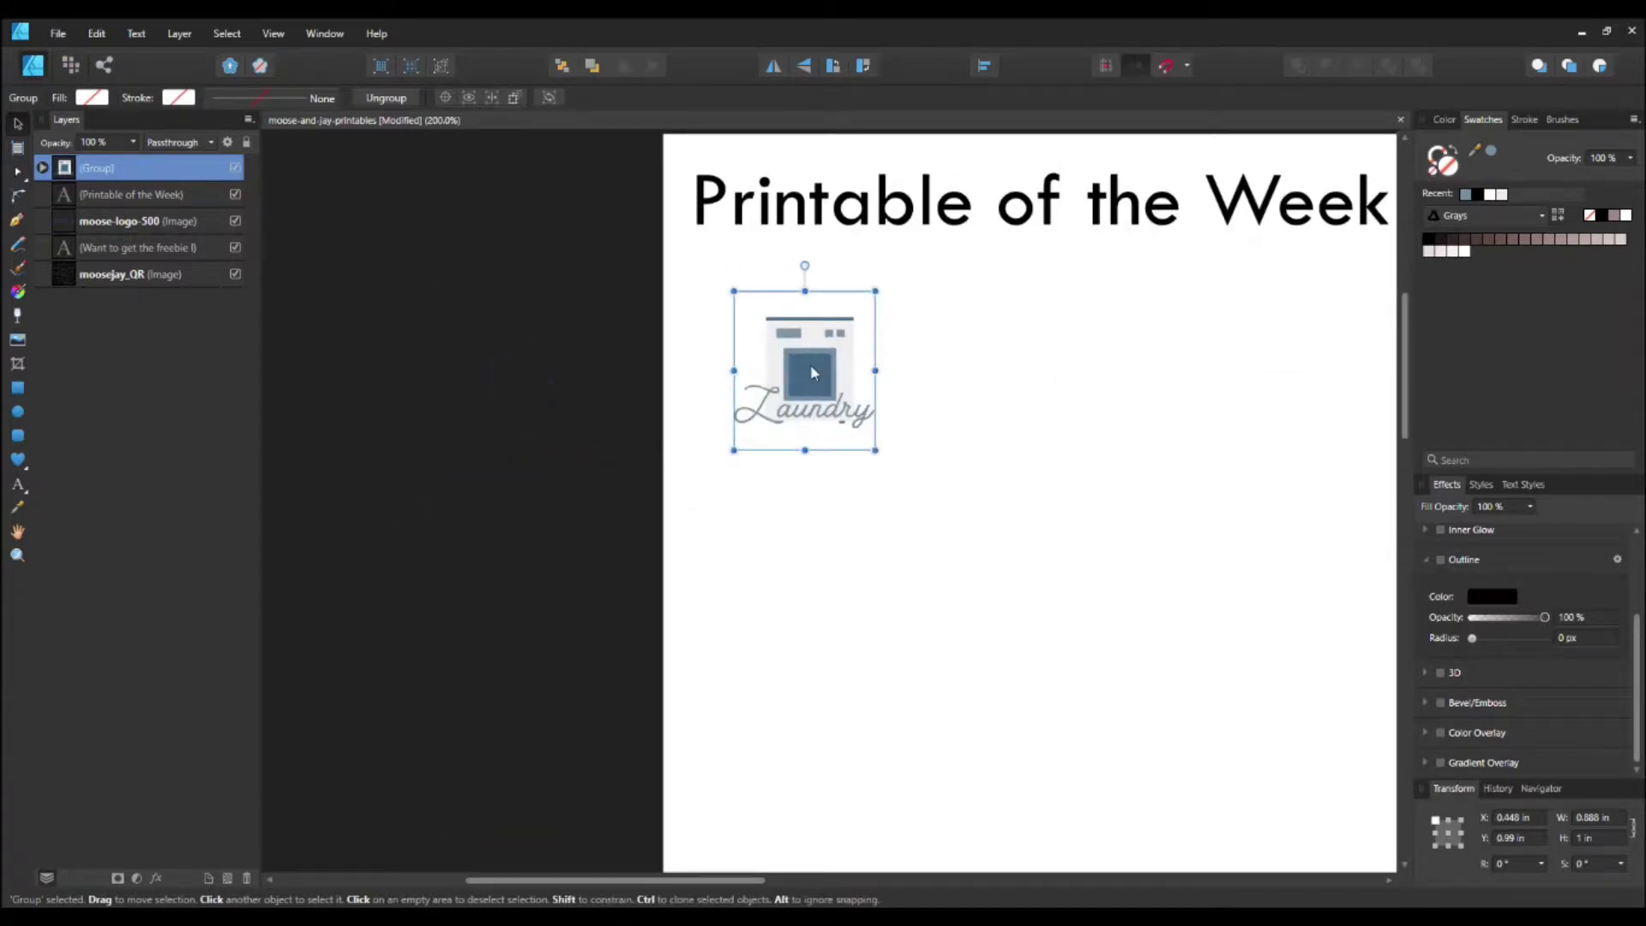
drag(812, 371, 779, 376)
Draw a light gray rectangle about 2.26 by 2.08 in around the sticker and send it to the back as a backdrop
click(17, 387)
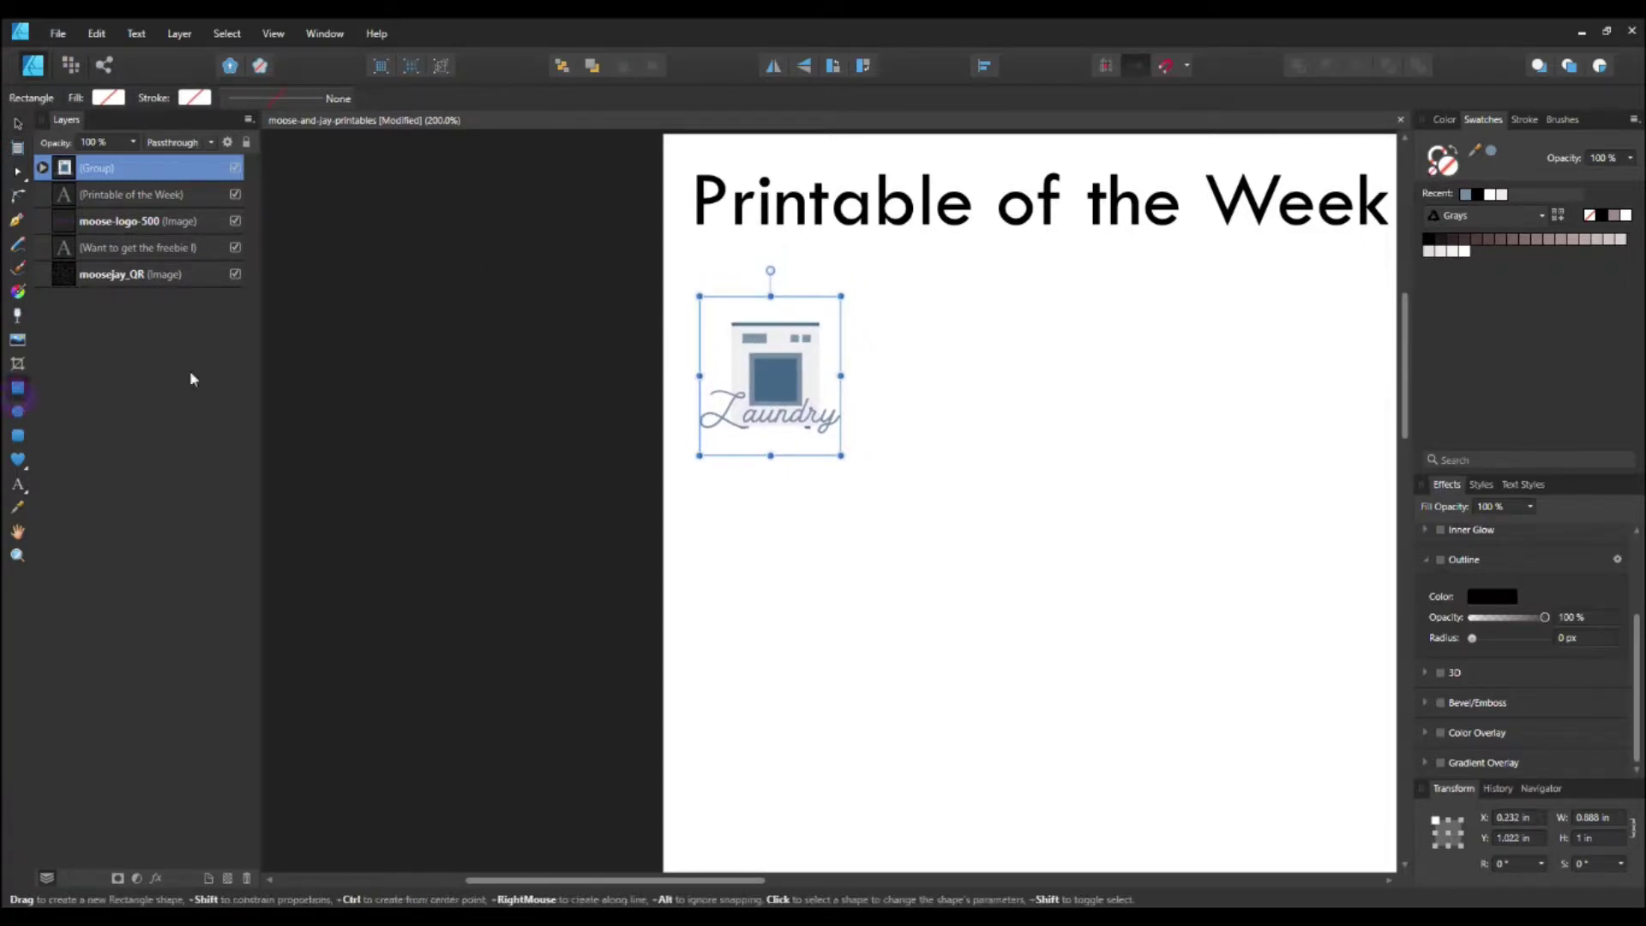
mouse_move(596, 229)
mouse_down()
mouse_move(1014, 503)
mouse_move(955, 557)
mouse_up()
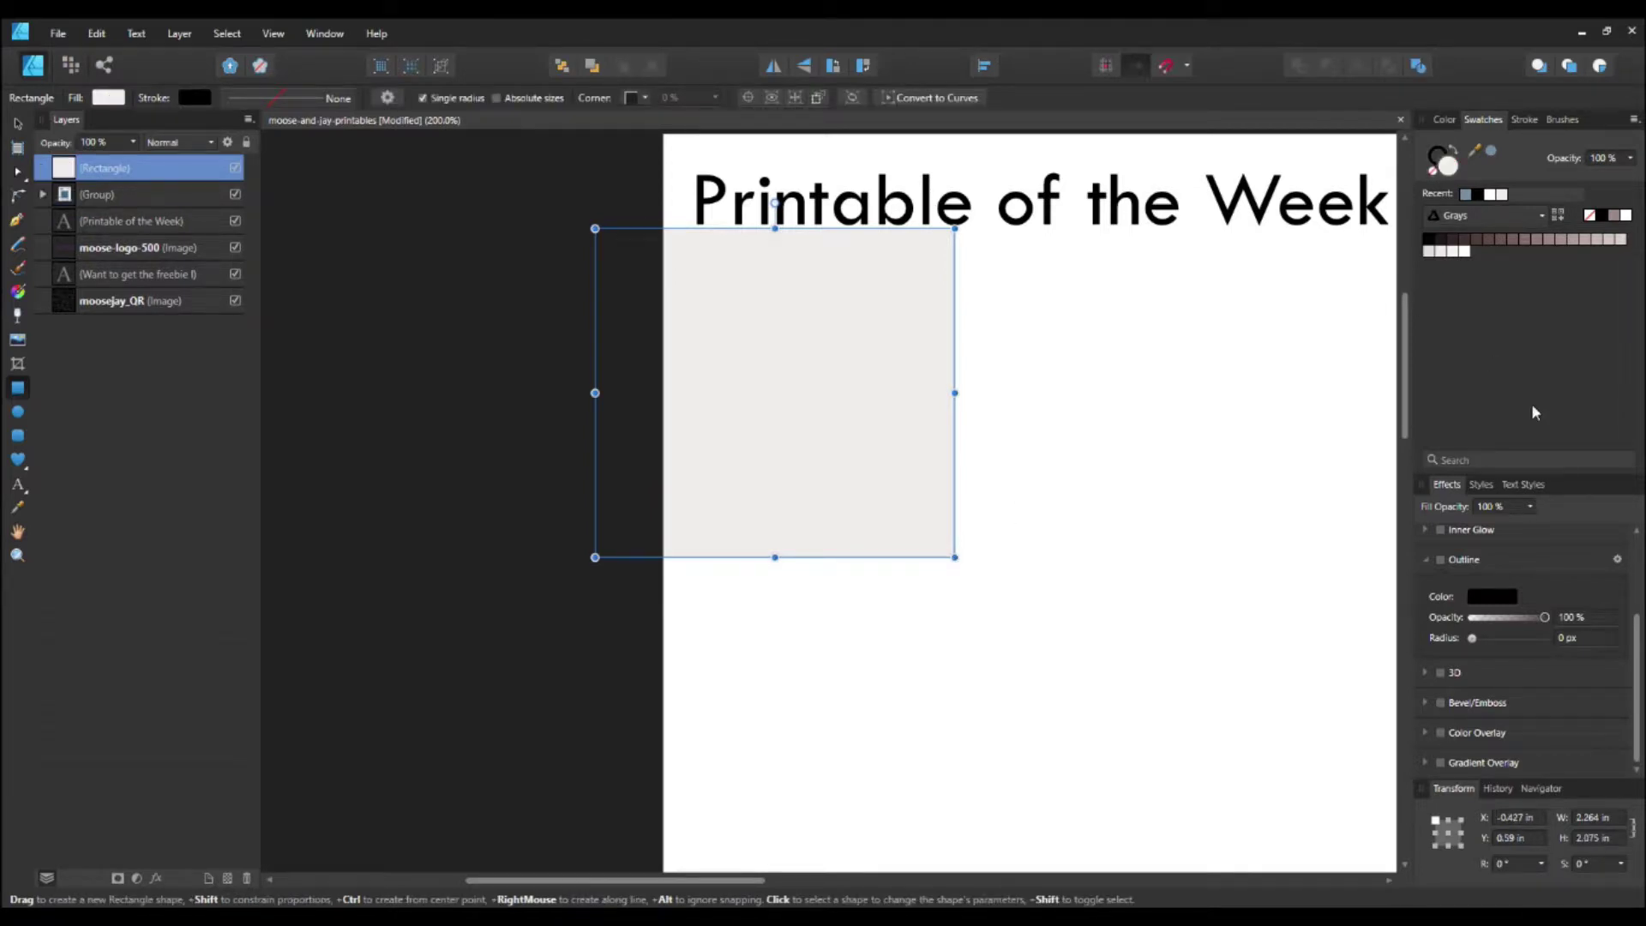
key(ctrl+shift+bracketleft)
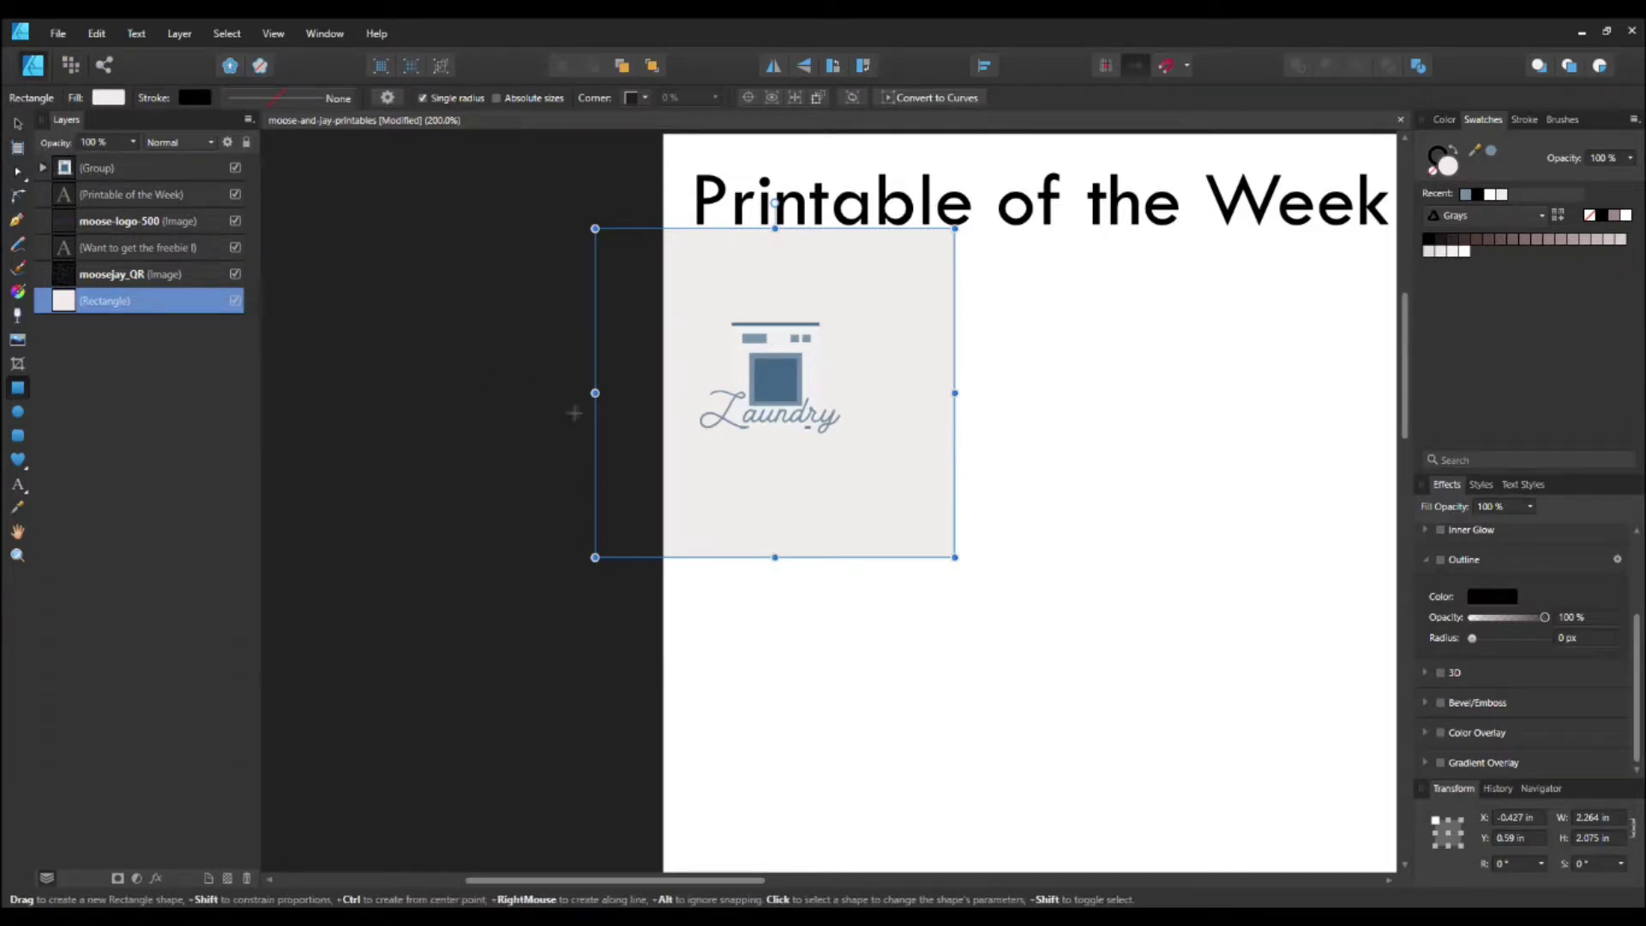
click(17, 127)
click(338, 392)
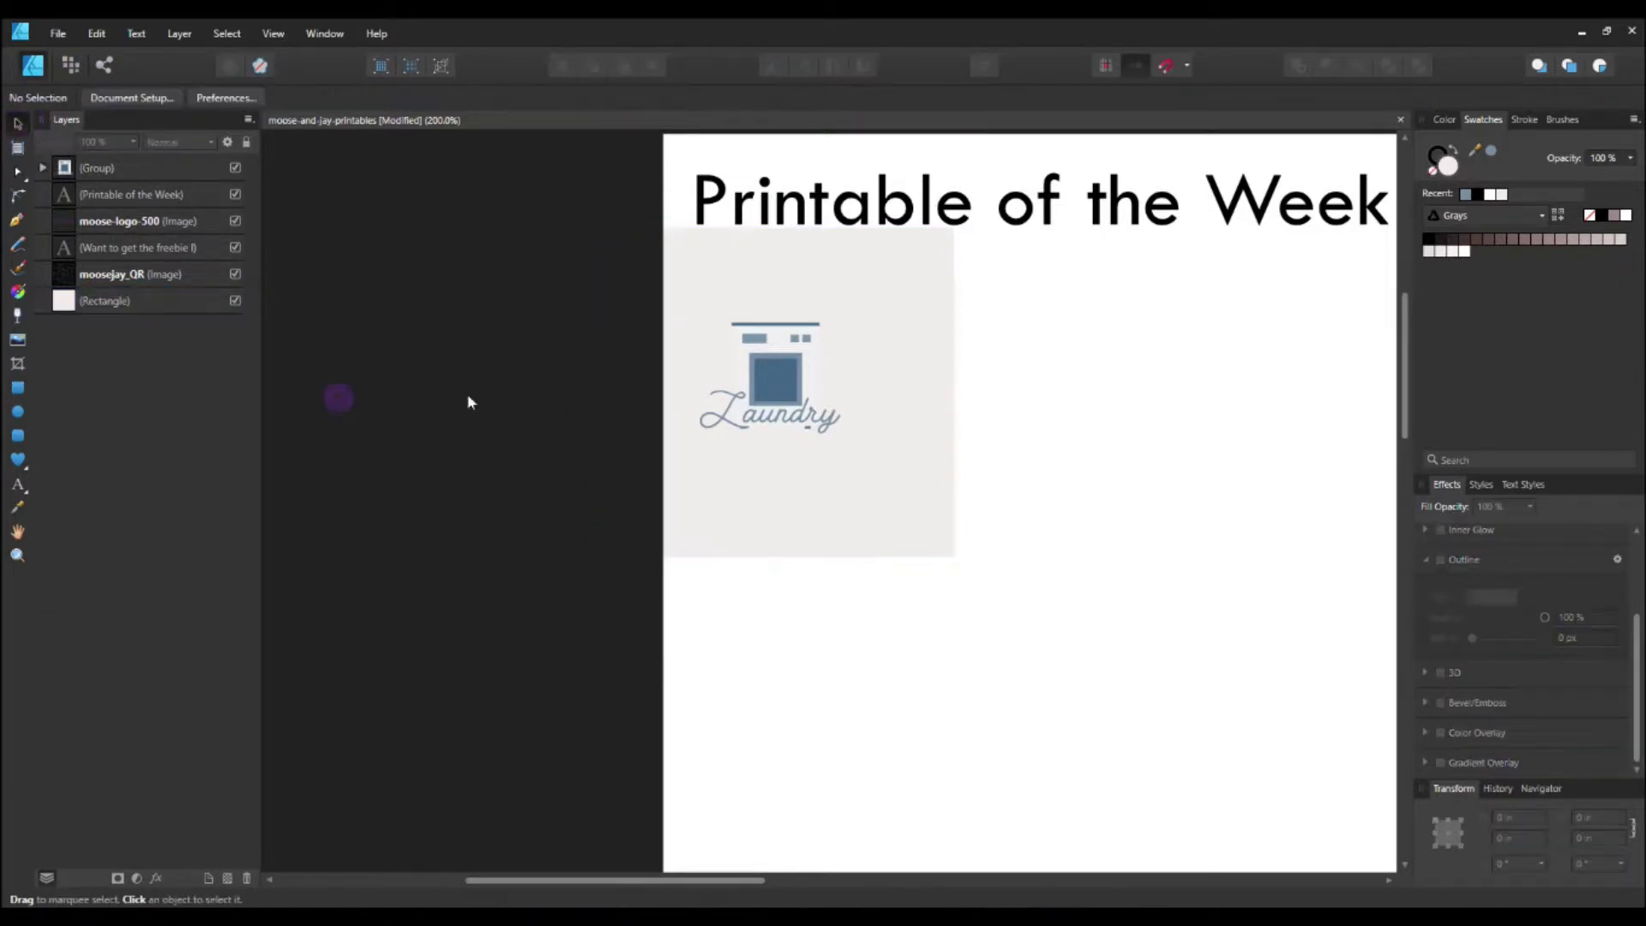
click(1004, 402)
Apply a white Outline effect with a radius of 11.3 px to the grouped sticker
click(806, 399)
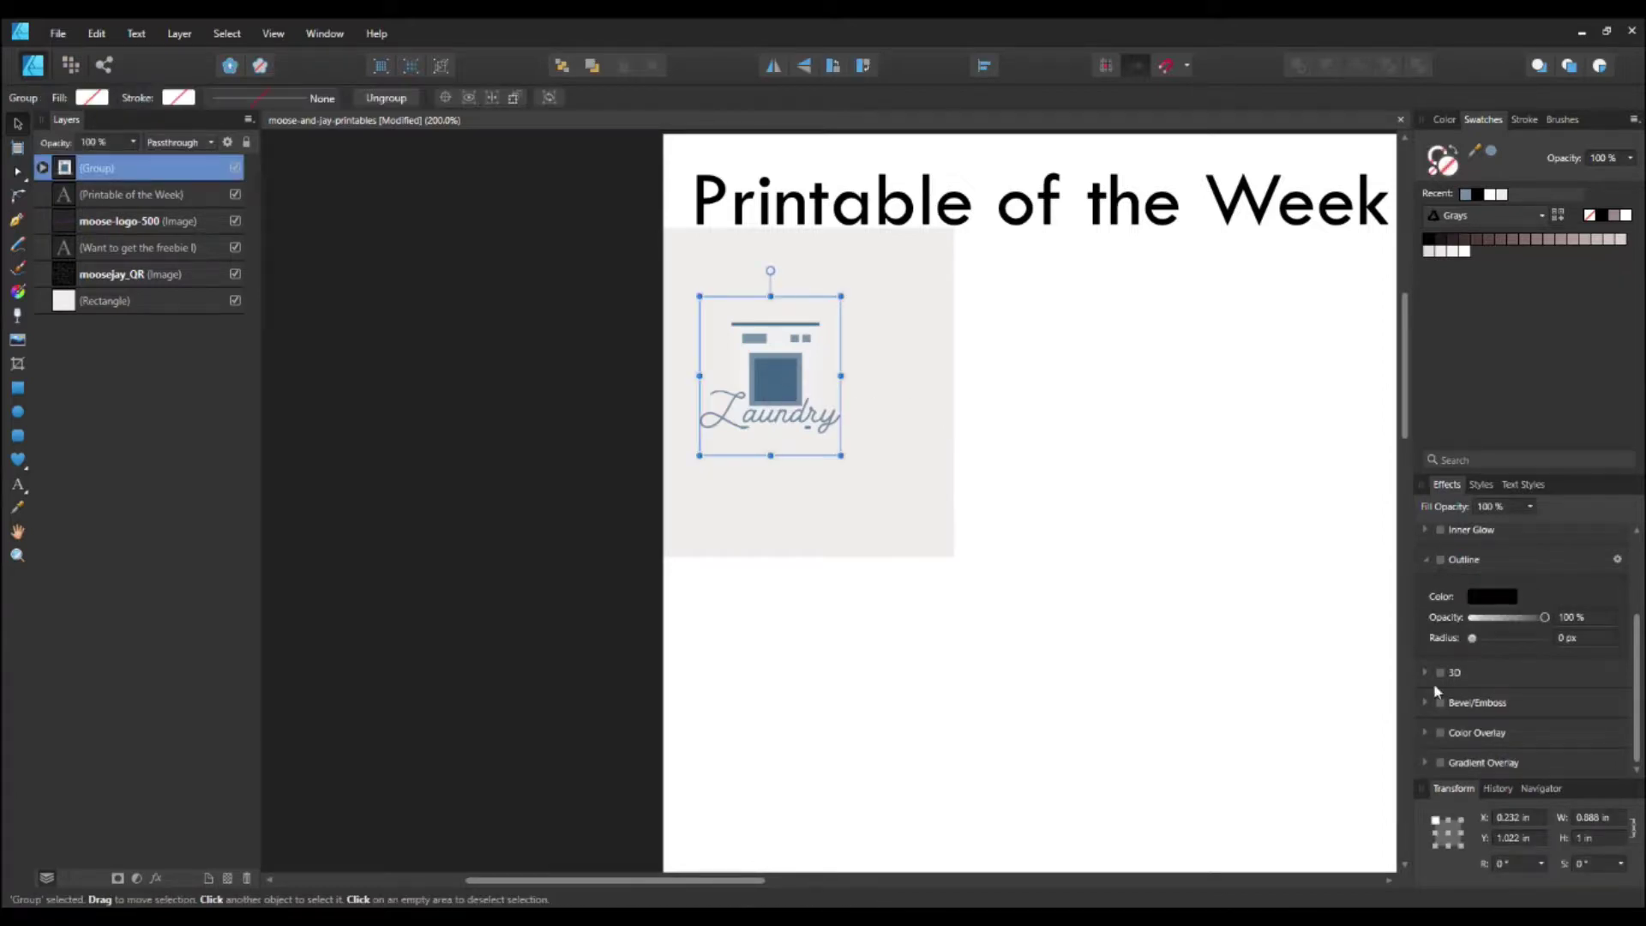
click(1440, 559)
click(1488, 596)
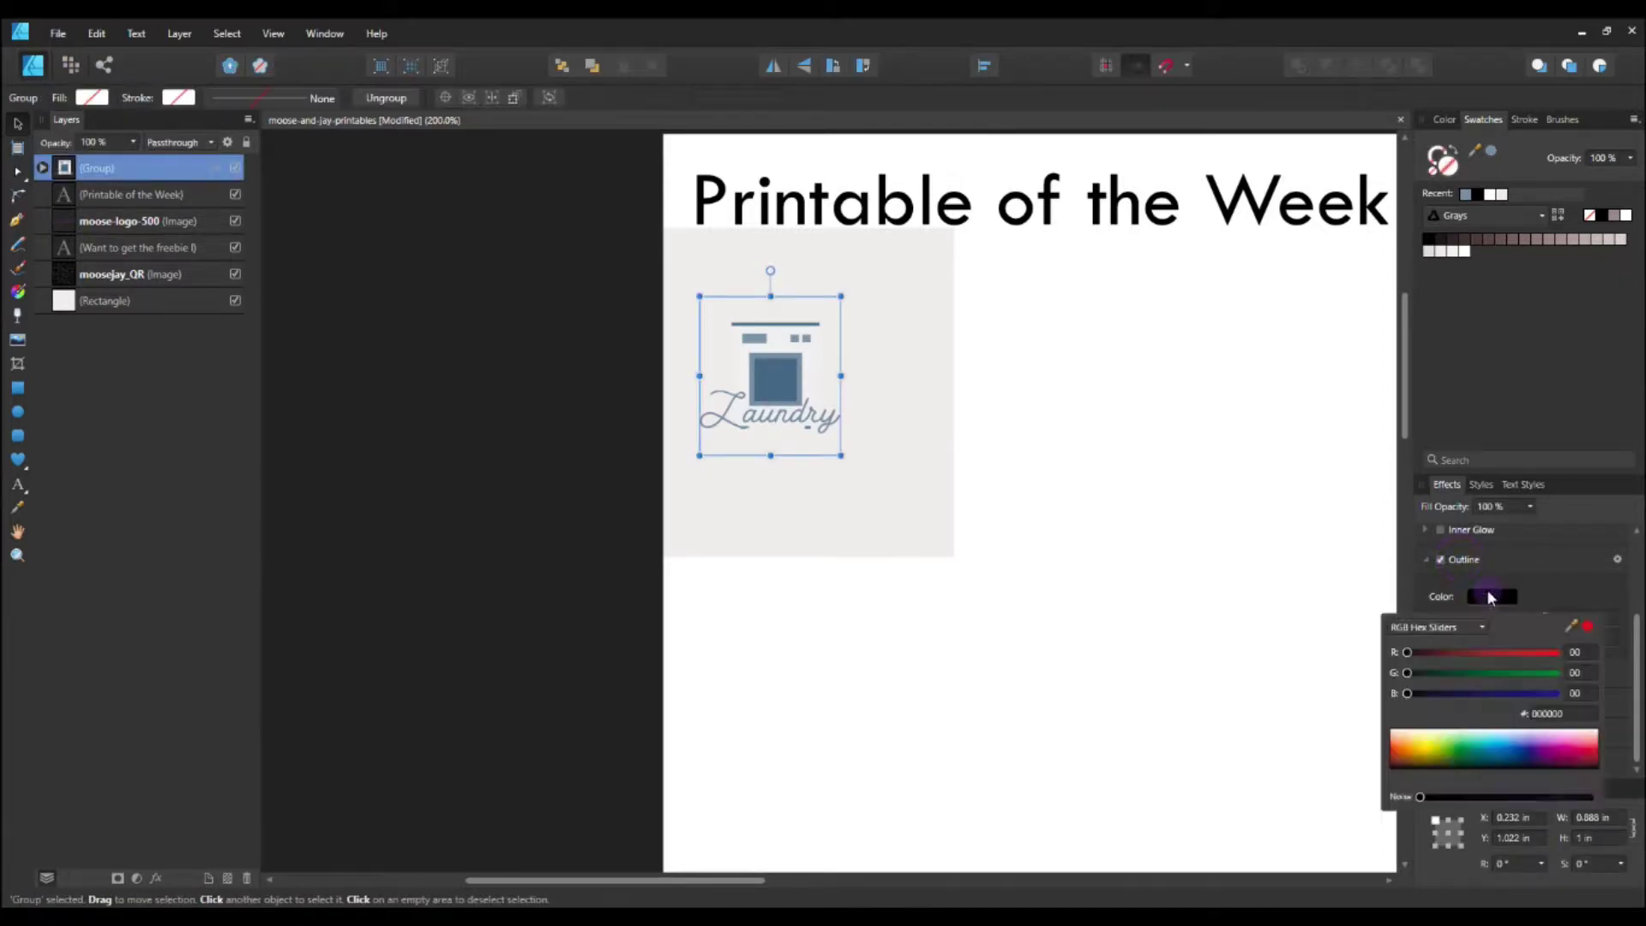
drag(1473, 735, 1462, 707)
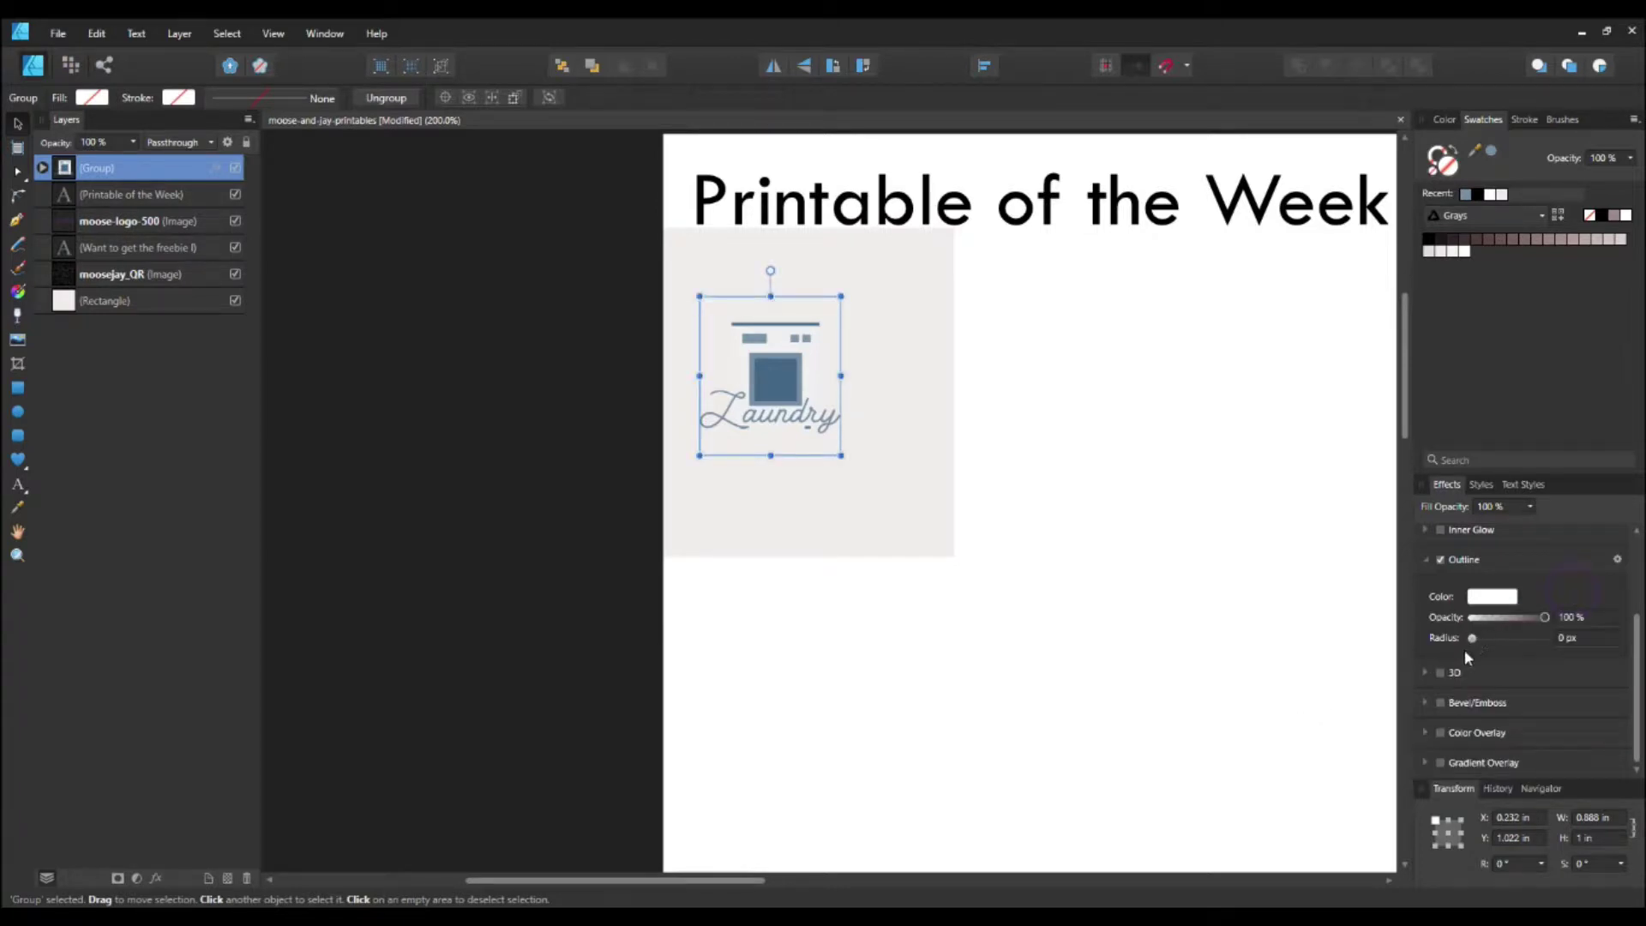
drag(1472, 639, 1507, 644)
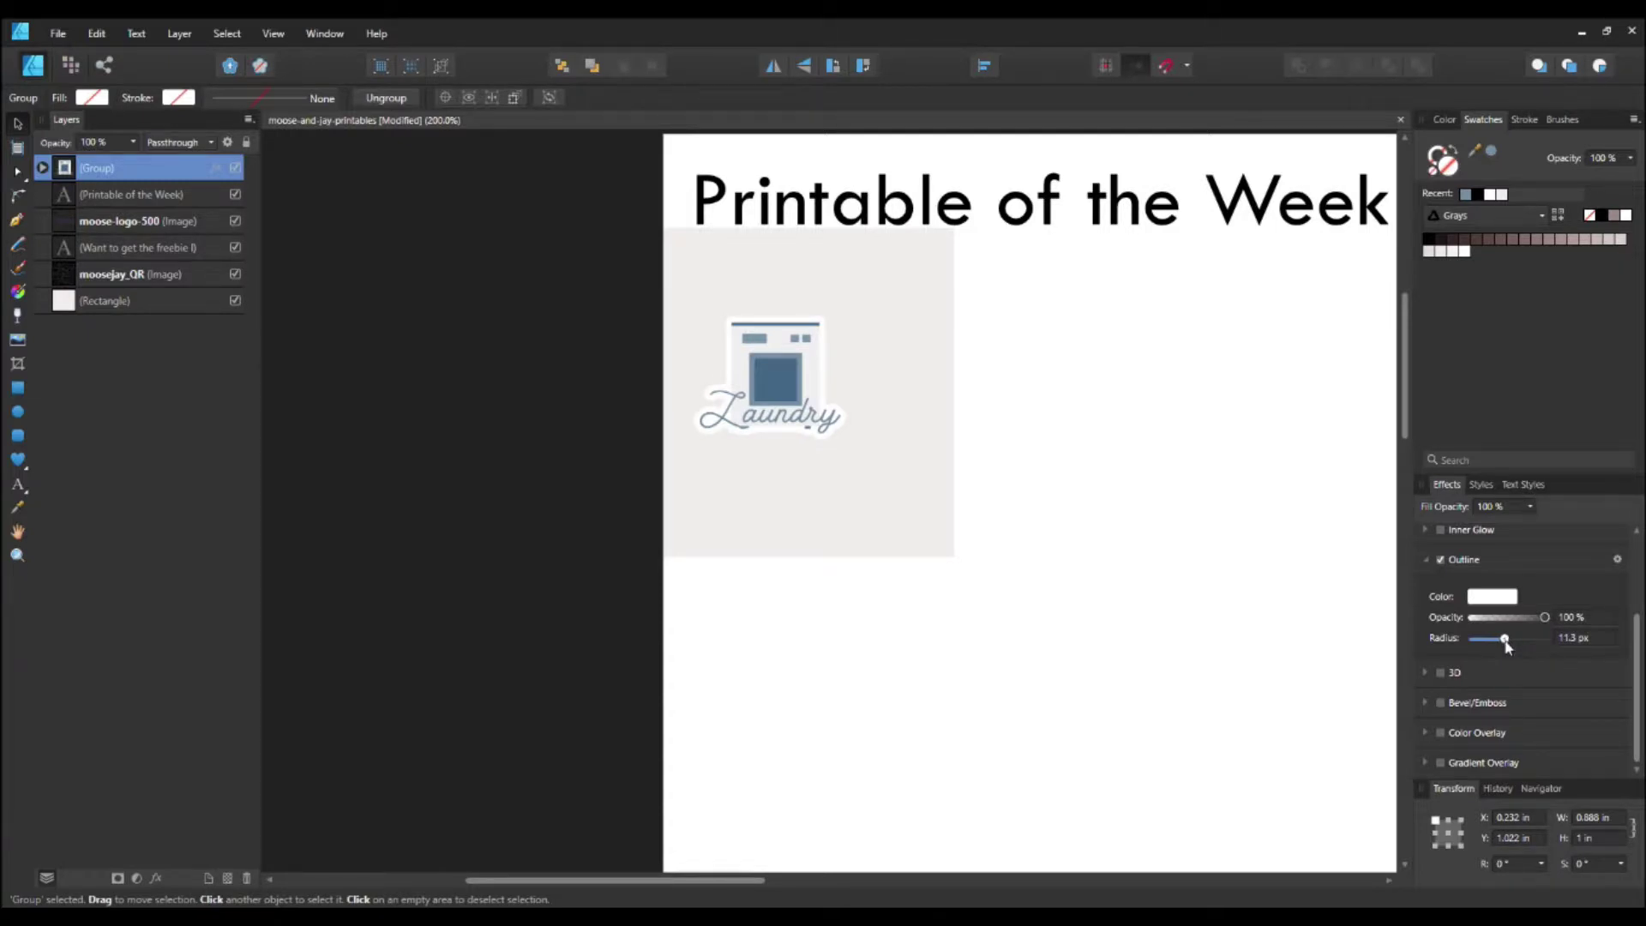
drag(1507, 646, 1508, 646)
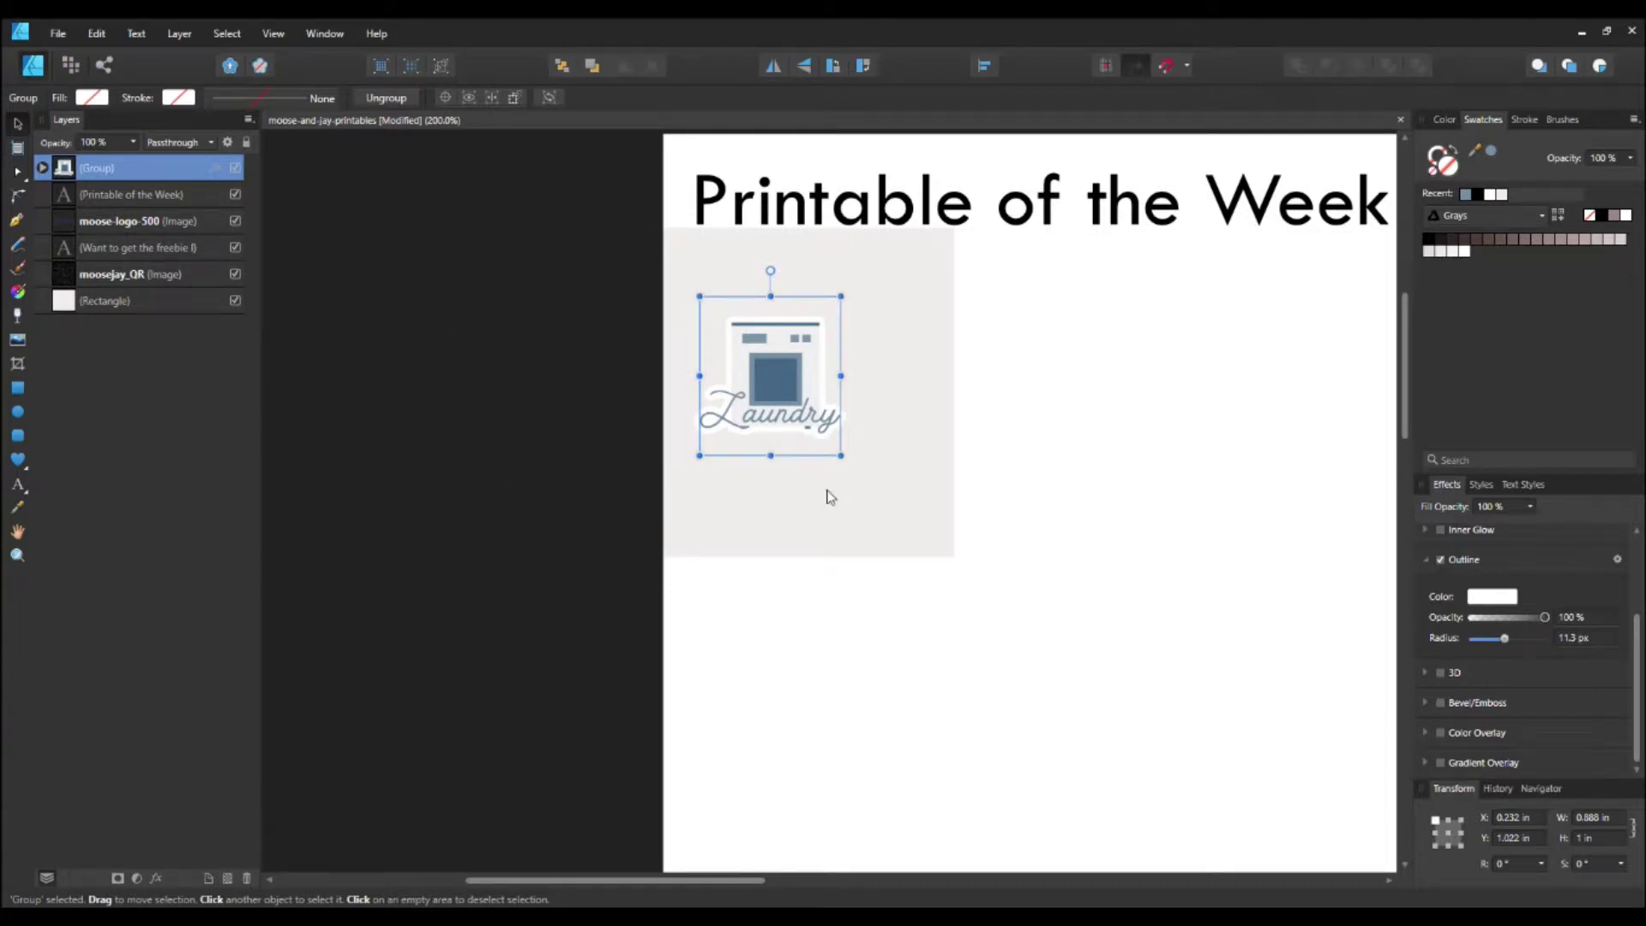
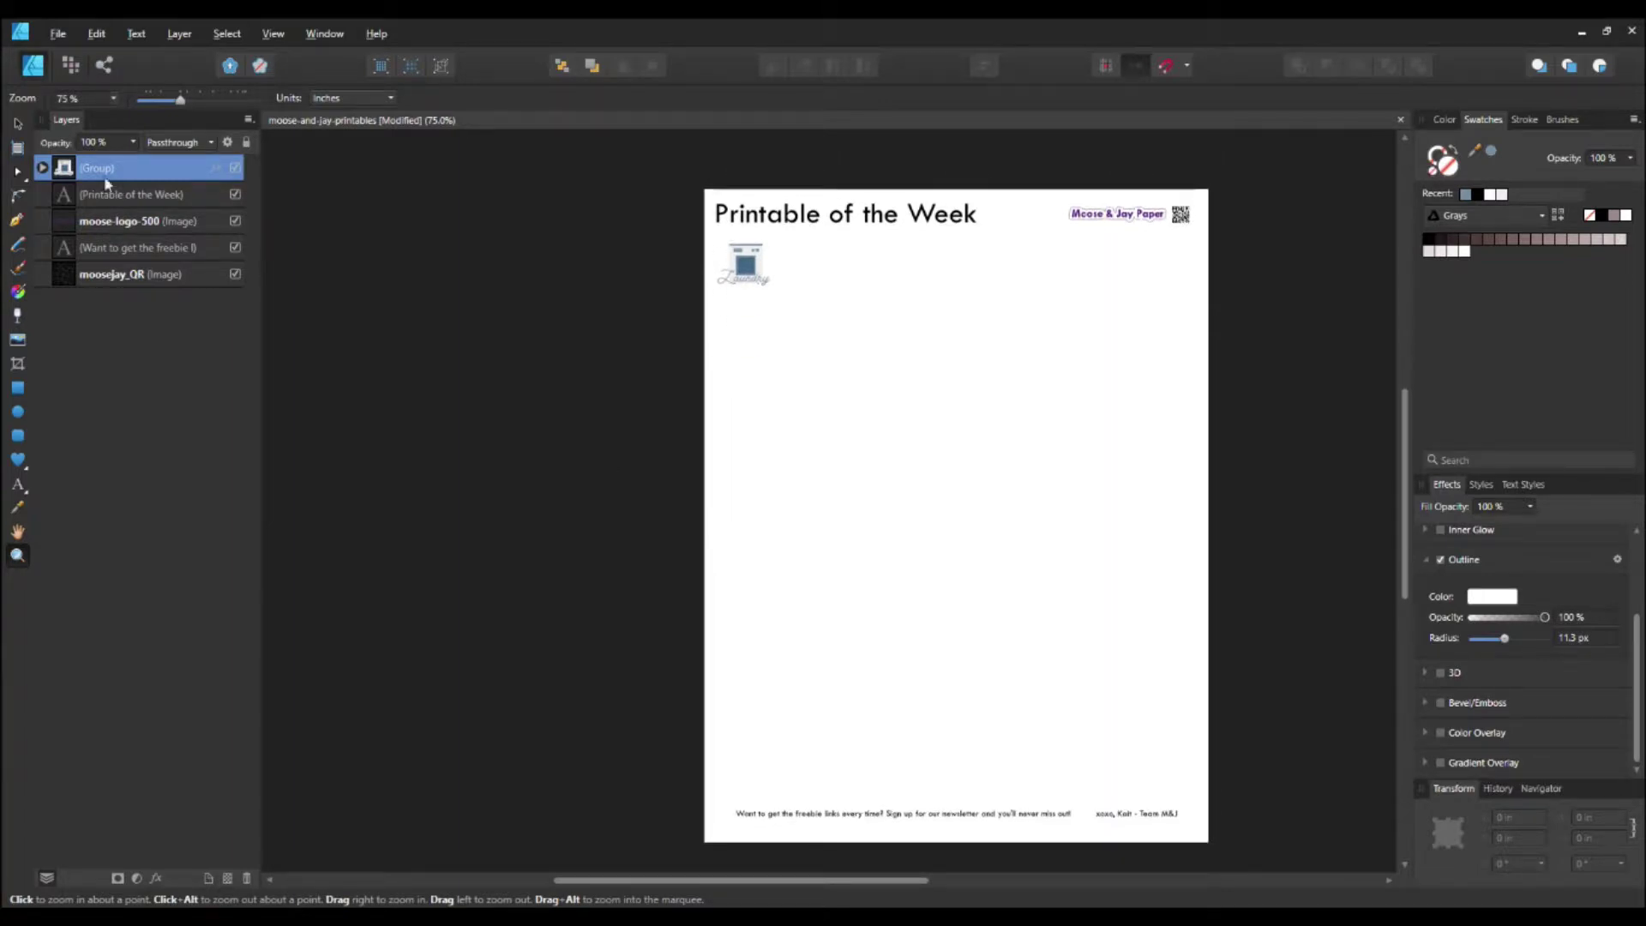
Place the sticker at about X 0.313 in, Y 0.883 in below the title and duplicate it in place five times
click(17, 124)
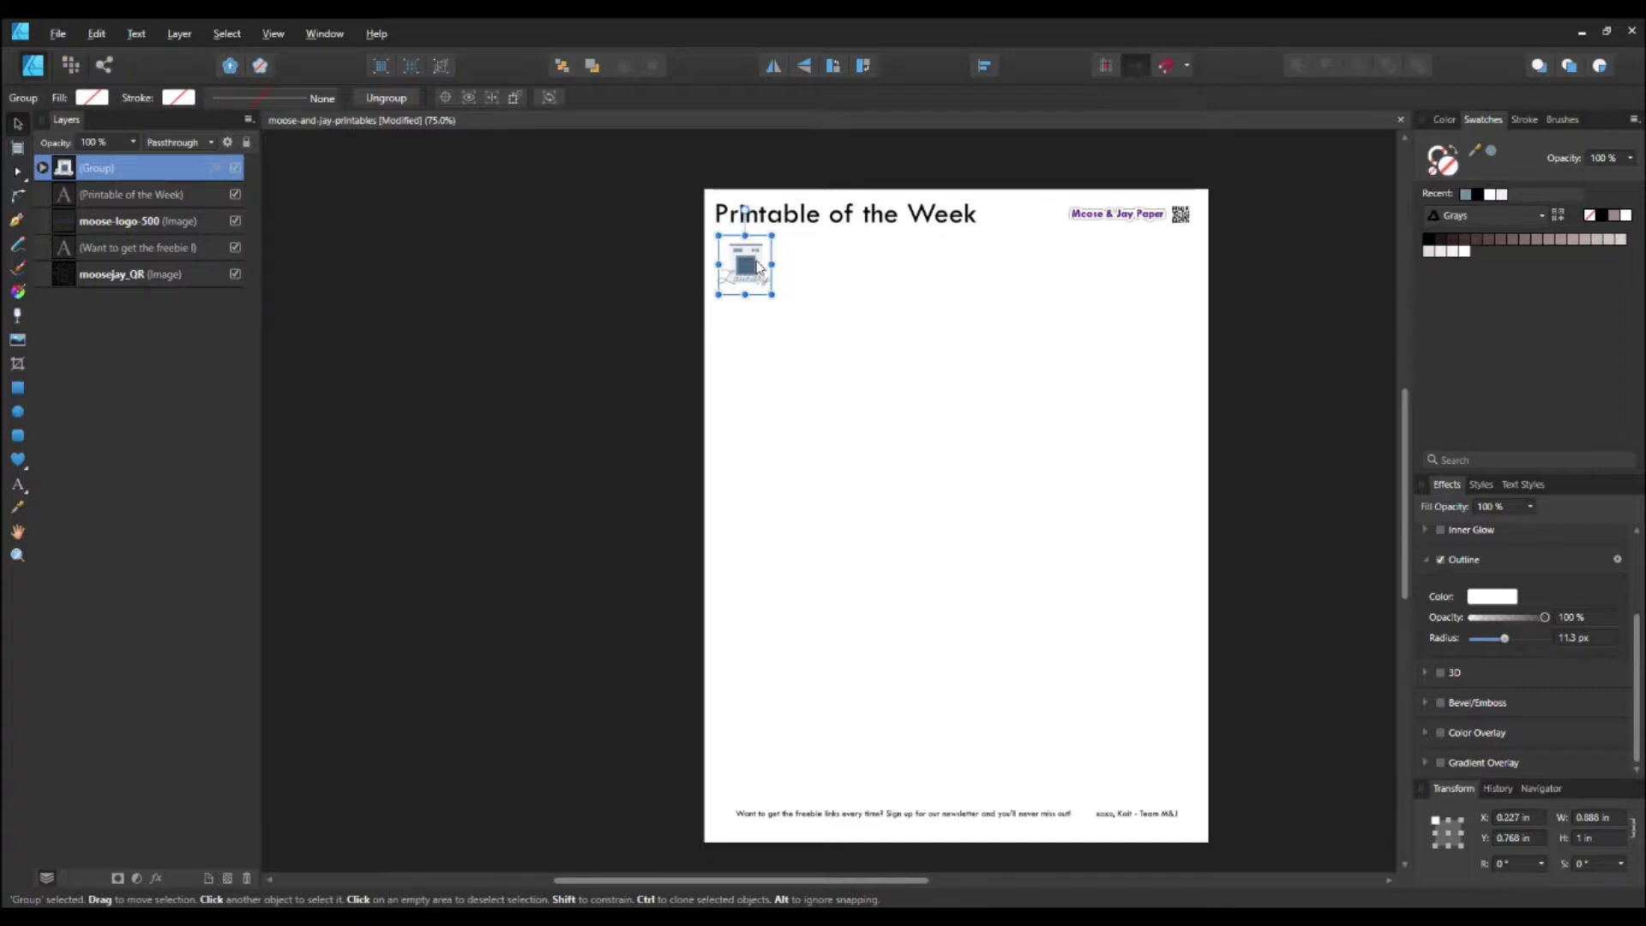
drag(749, 266, 761, 273)
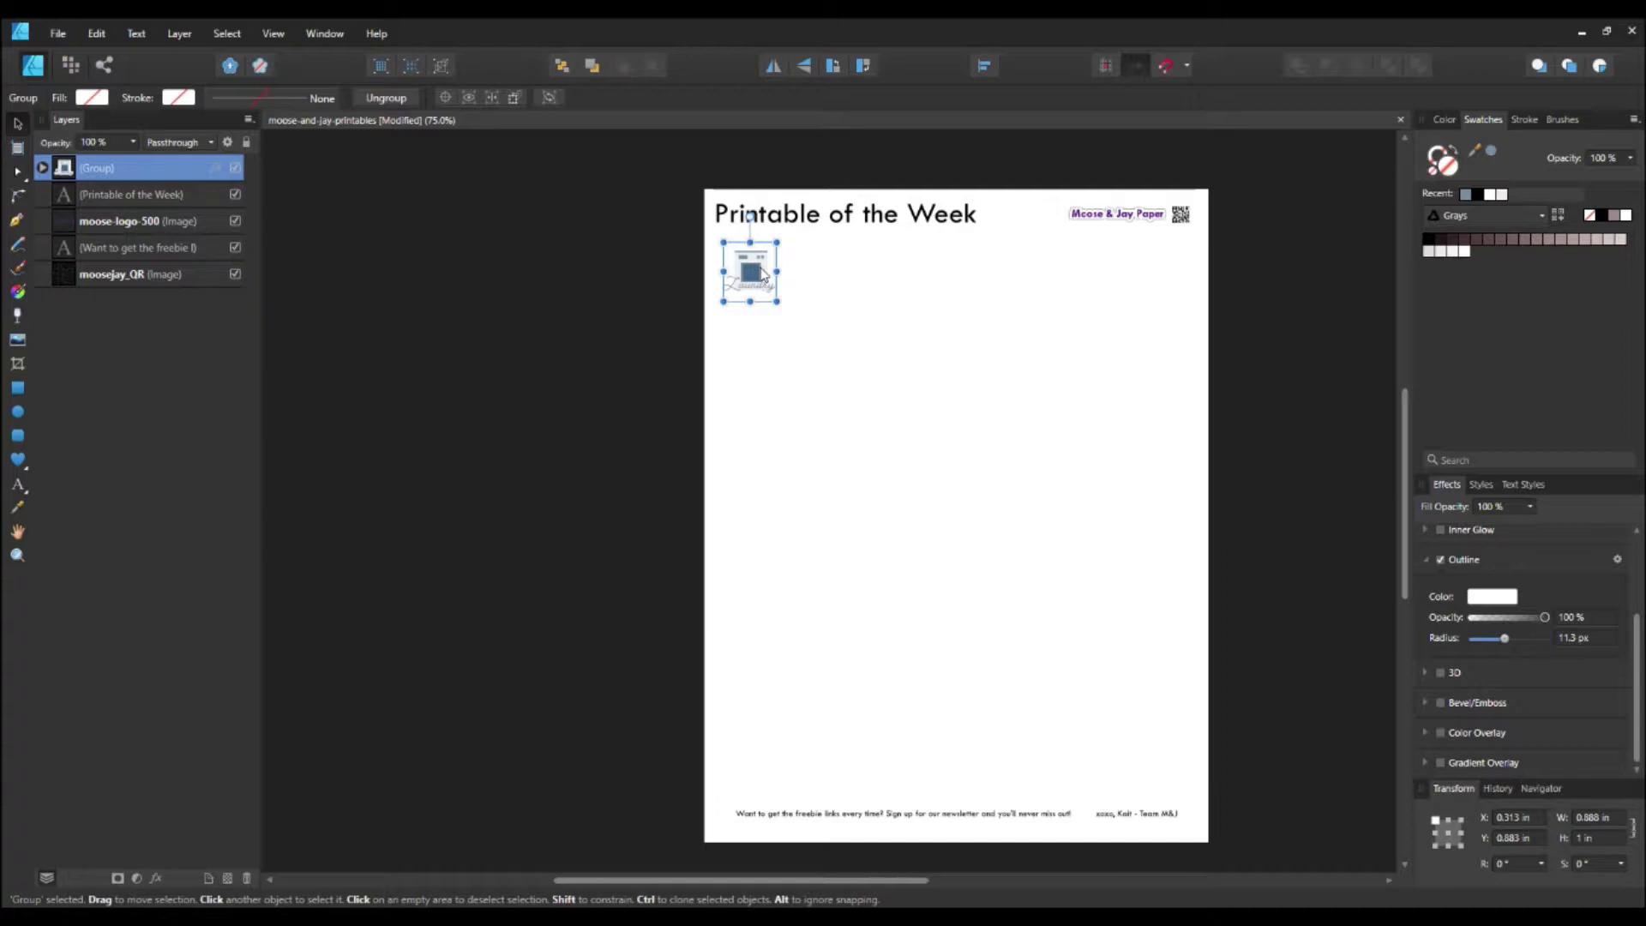
key(ctrl+j)
key(ctrl+j)
key(ctrl+j)
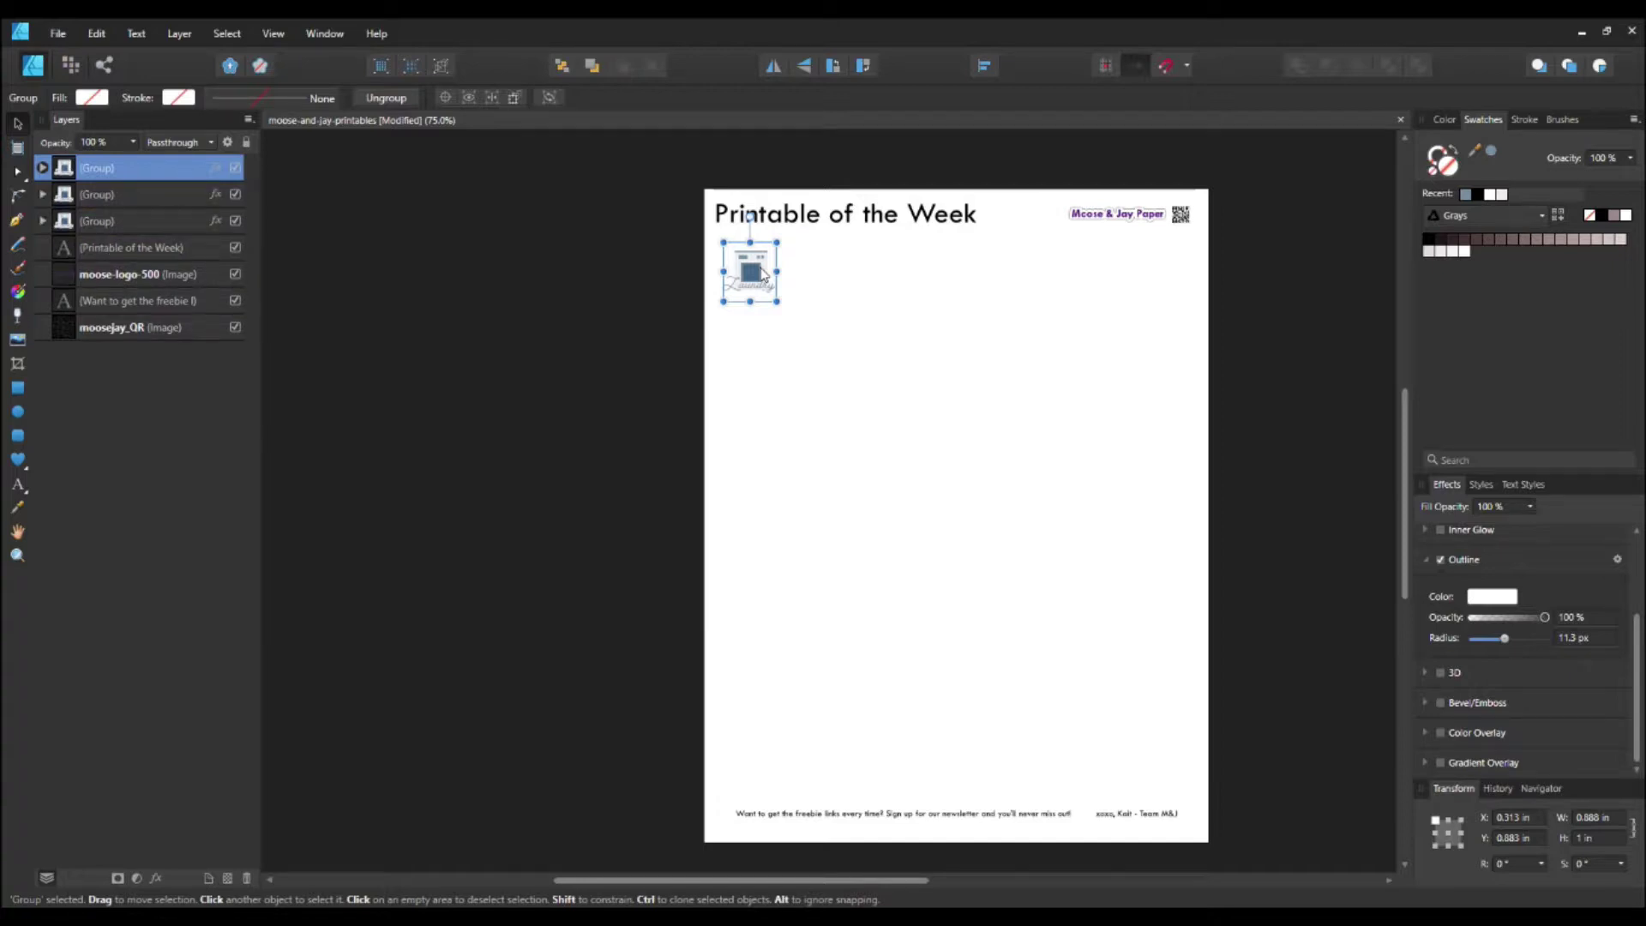
key(ctrl+j)
key(ctrl+j)
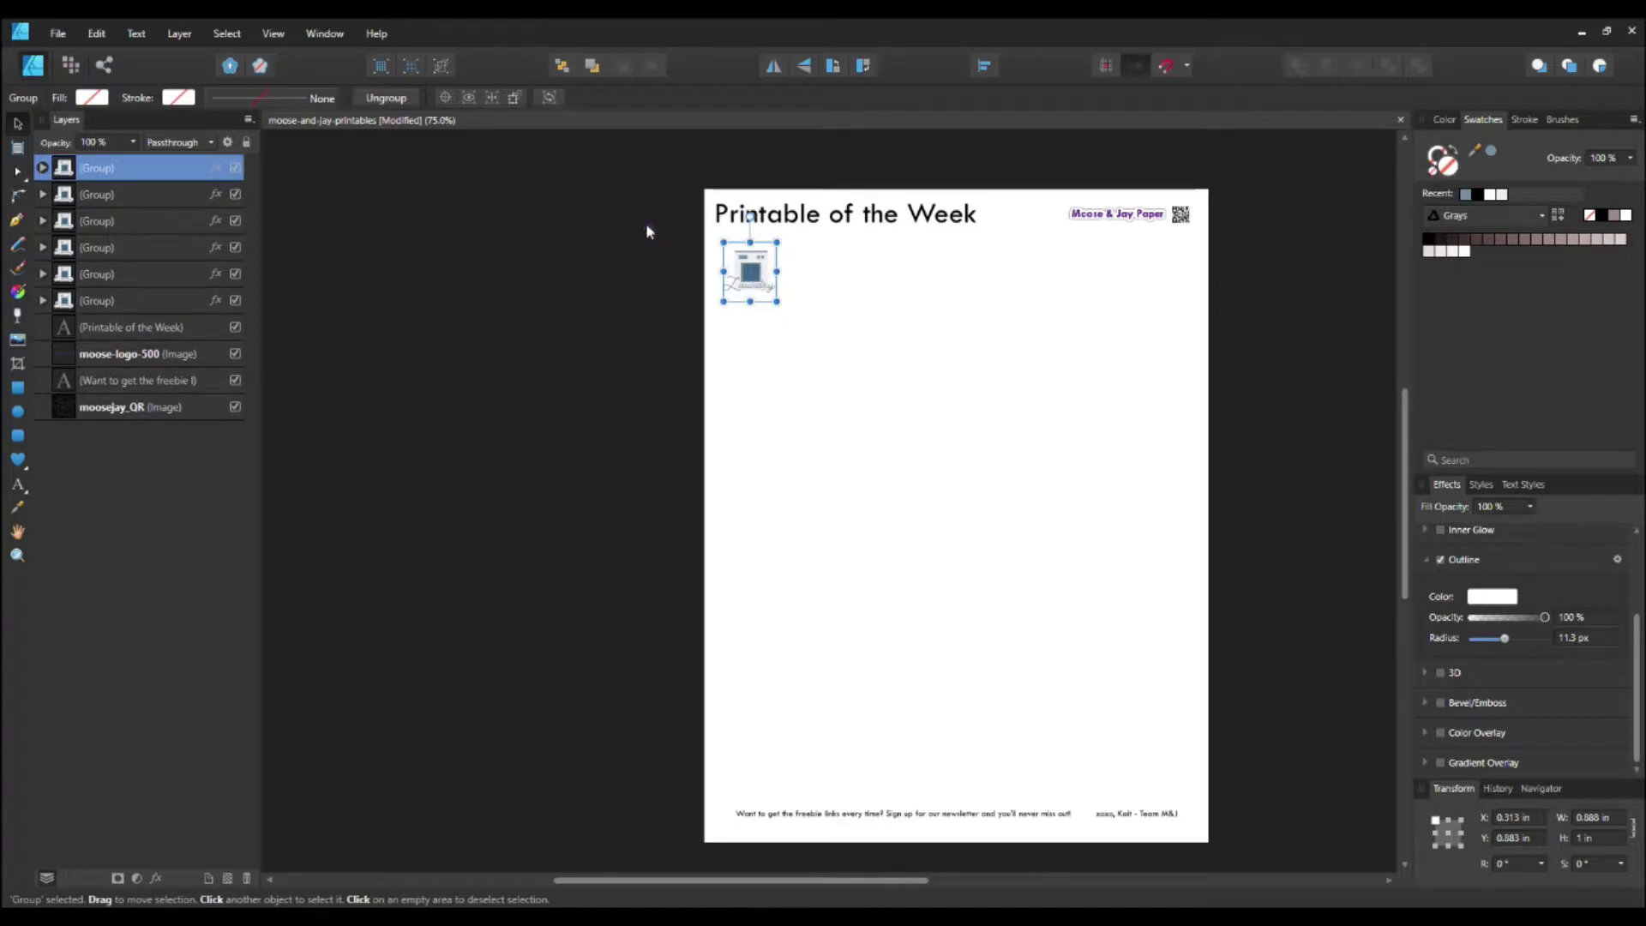
Space all six stickers horizontally into a row, aligned to Selection Bounds with auto distribute off and a 0.49 in gap
drag(636, 217, 857, 324)
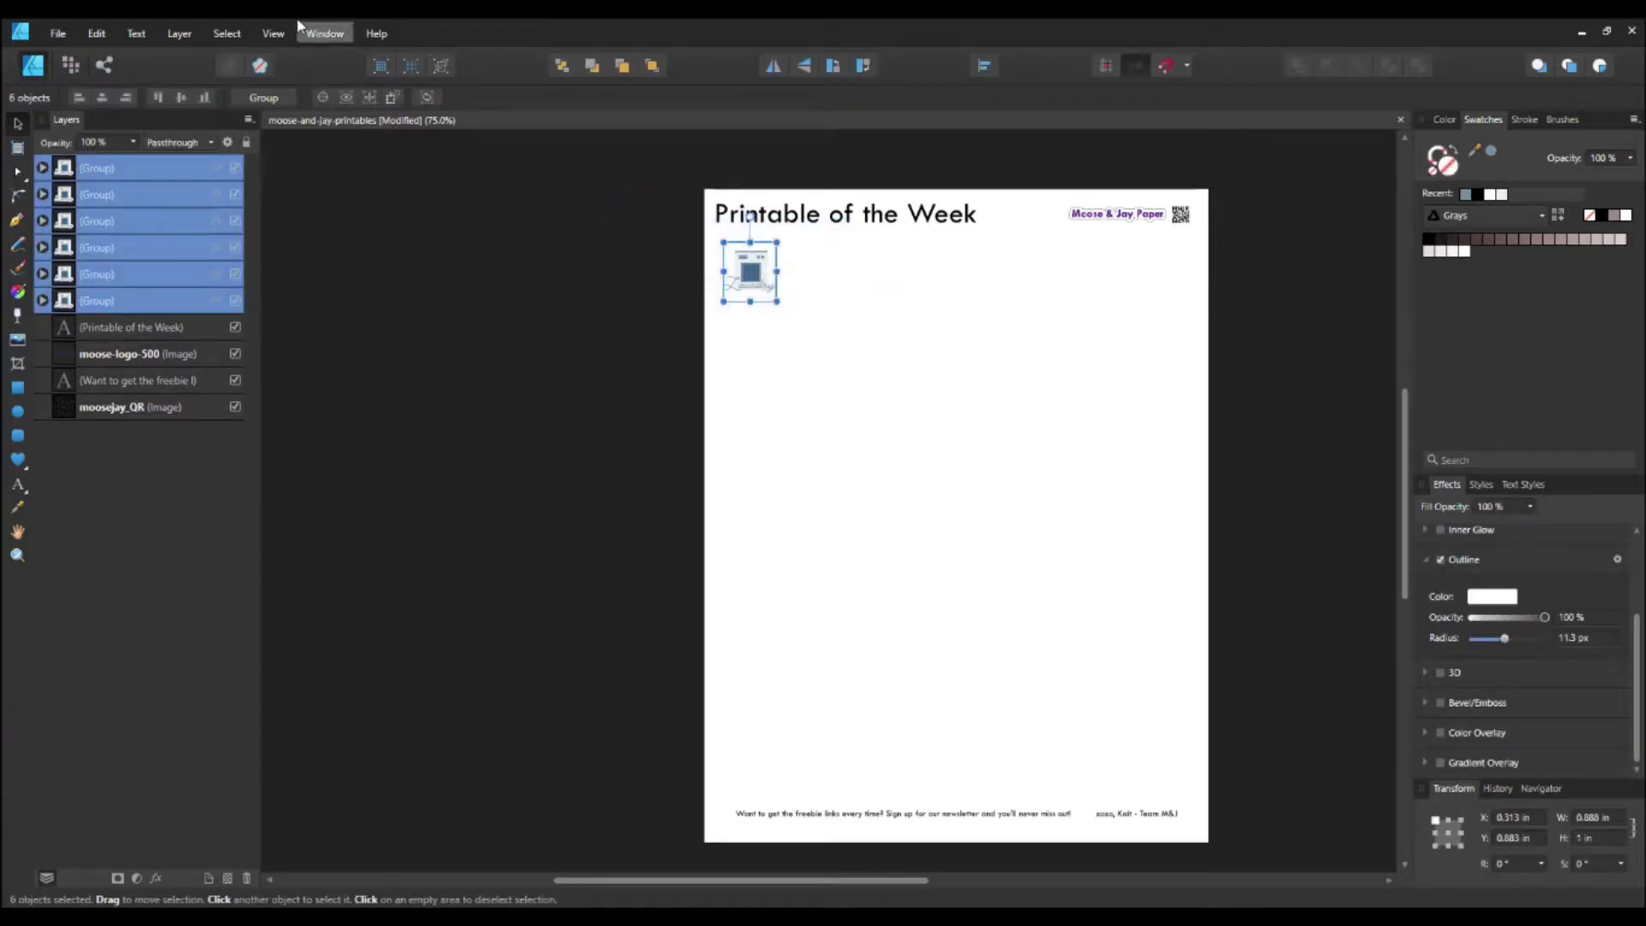
click(983, 65)
click(1028, 143)
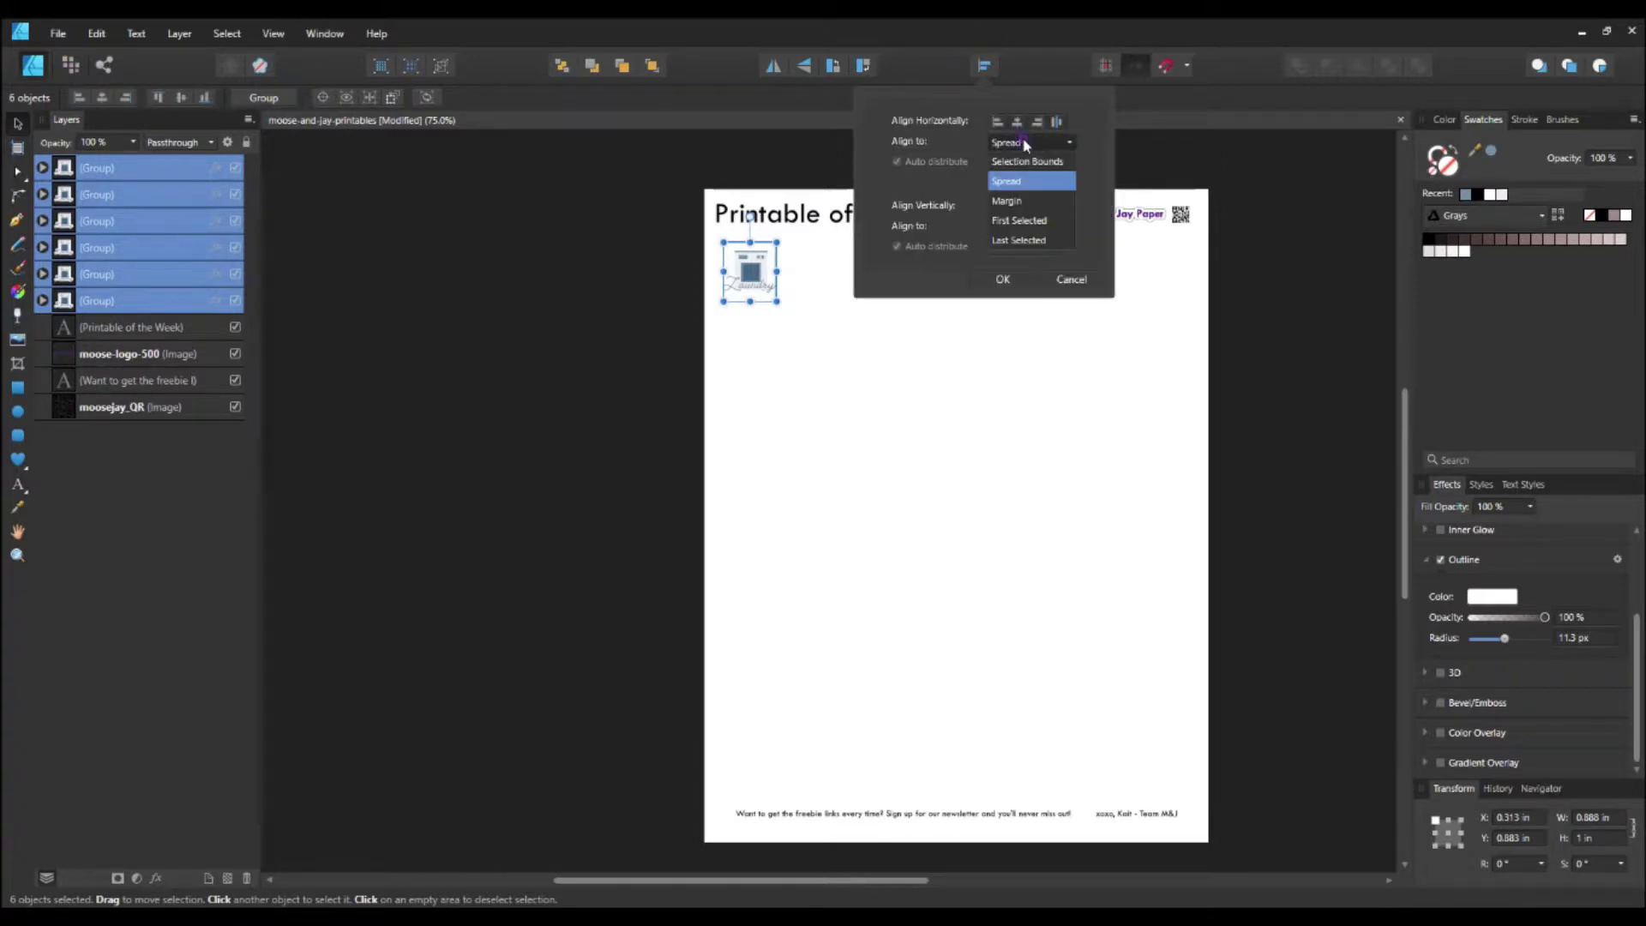
click(1027, 162)
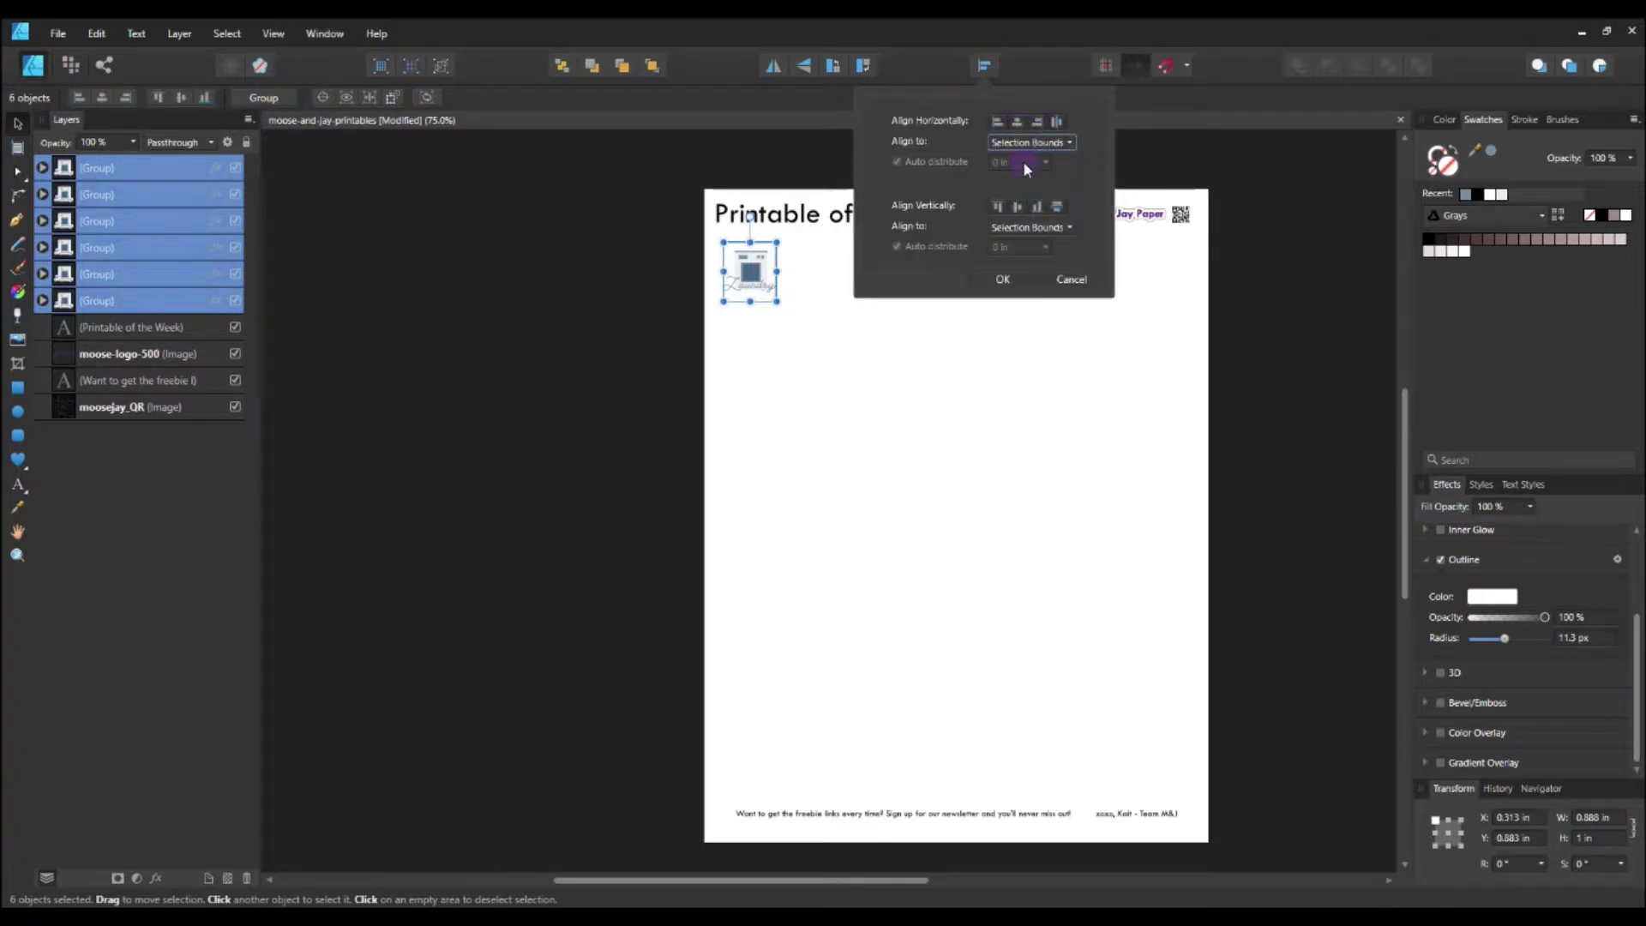
click(1057, 122)
click(950, 162)
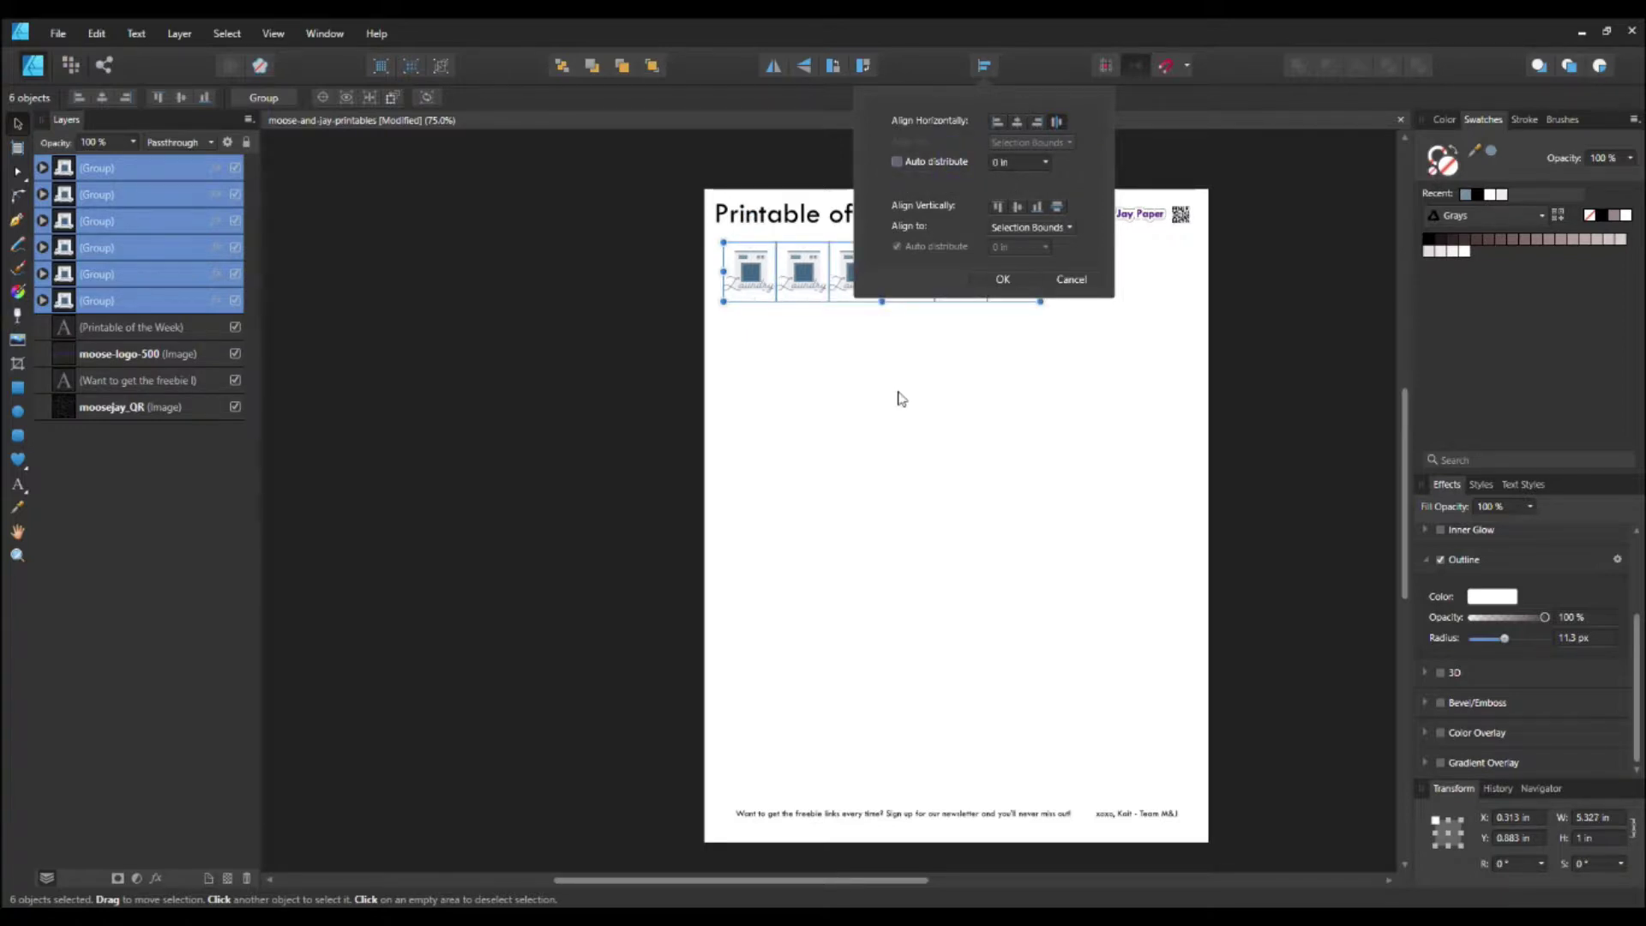
scroll(900, 398, up, 2)
scroll(900, 398, up, 2)
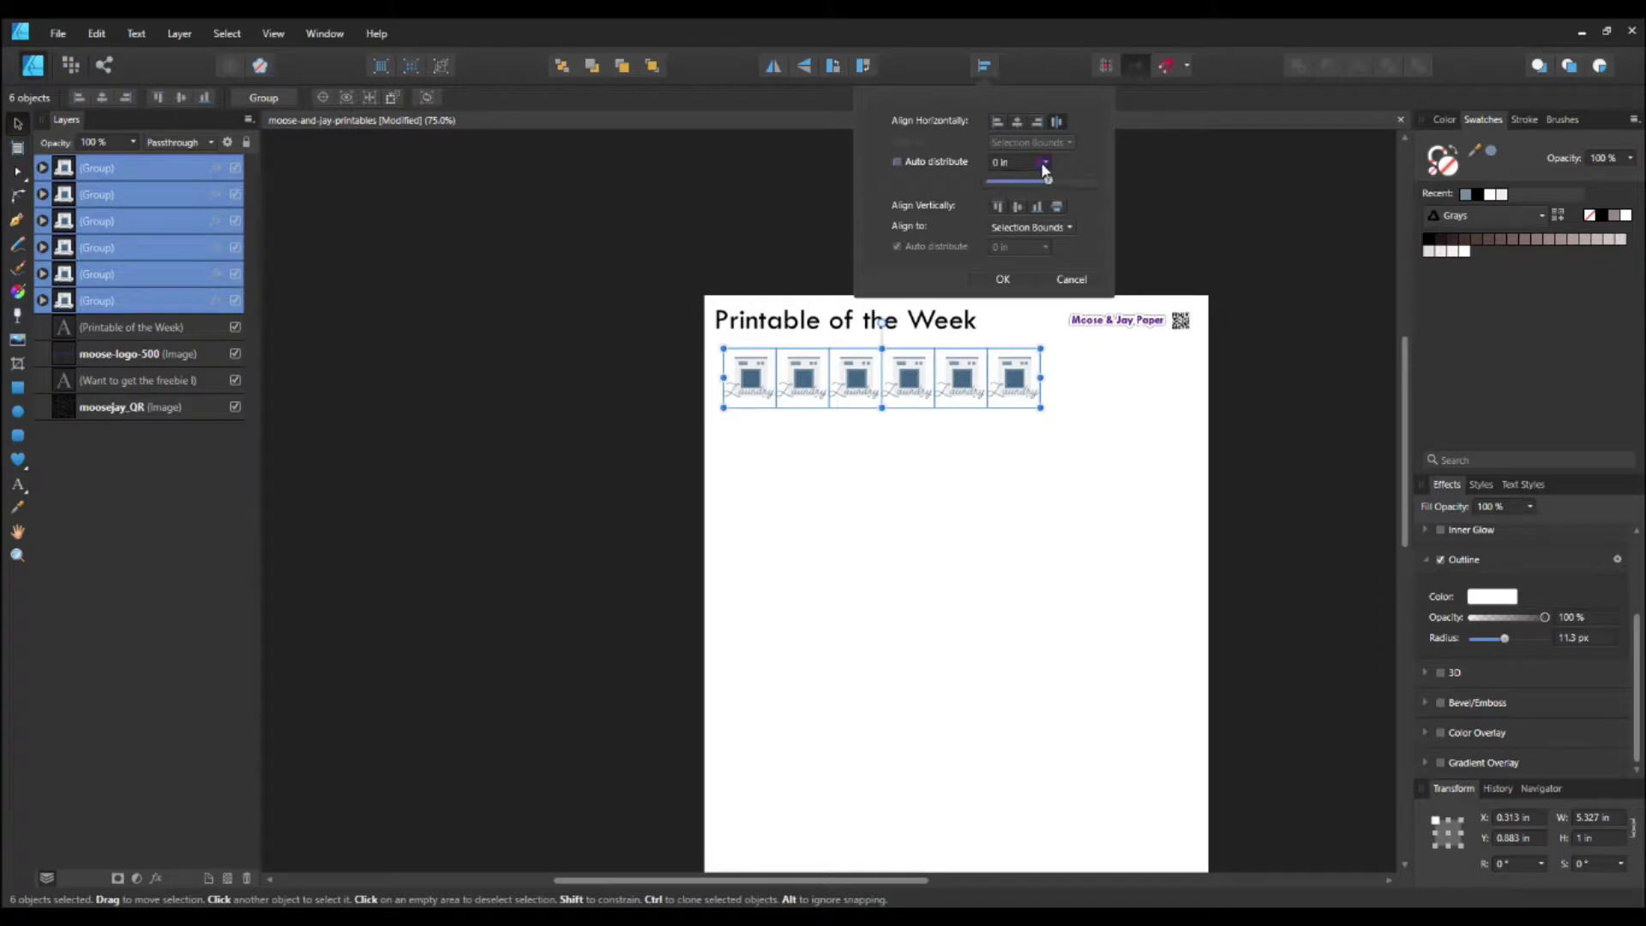
click(1045, 162)
drag(1052, 181, 1068, 183)
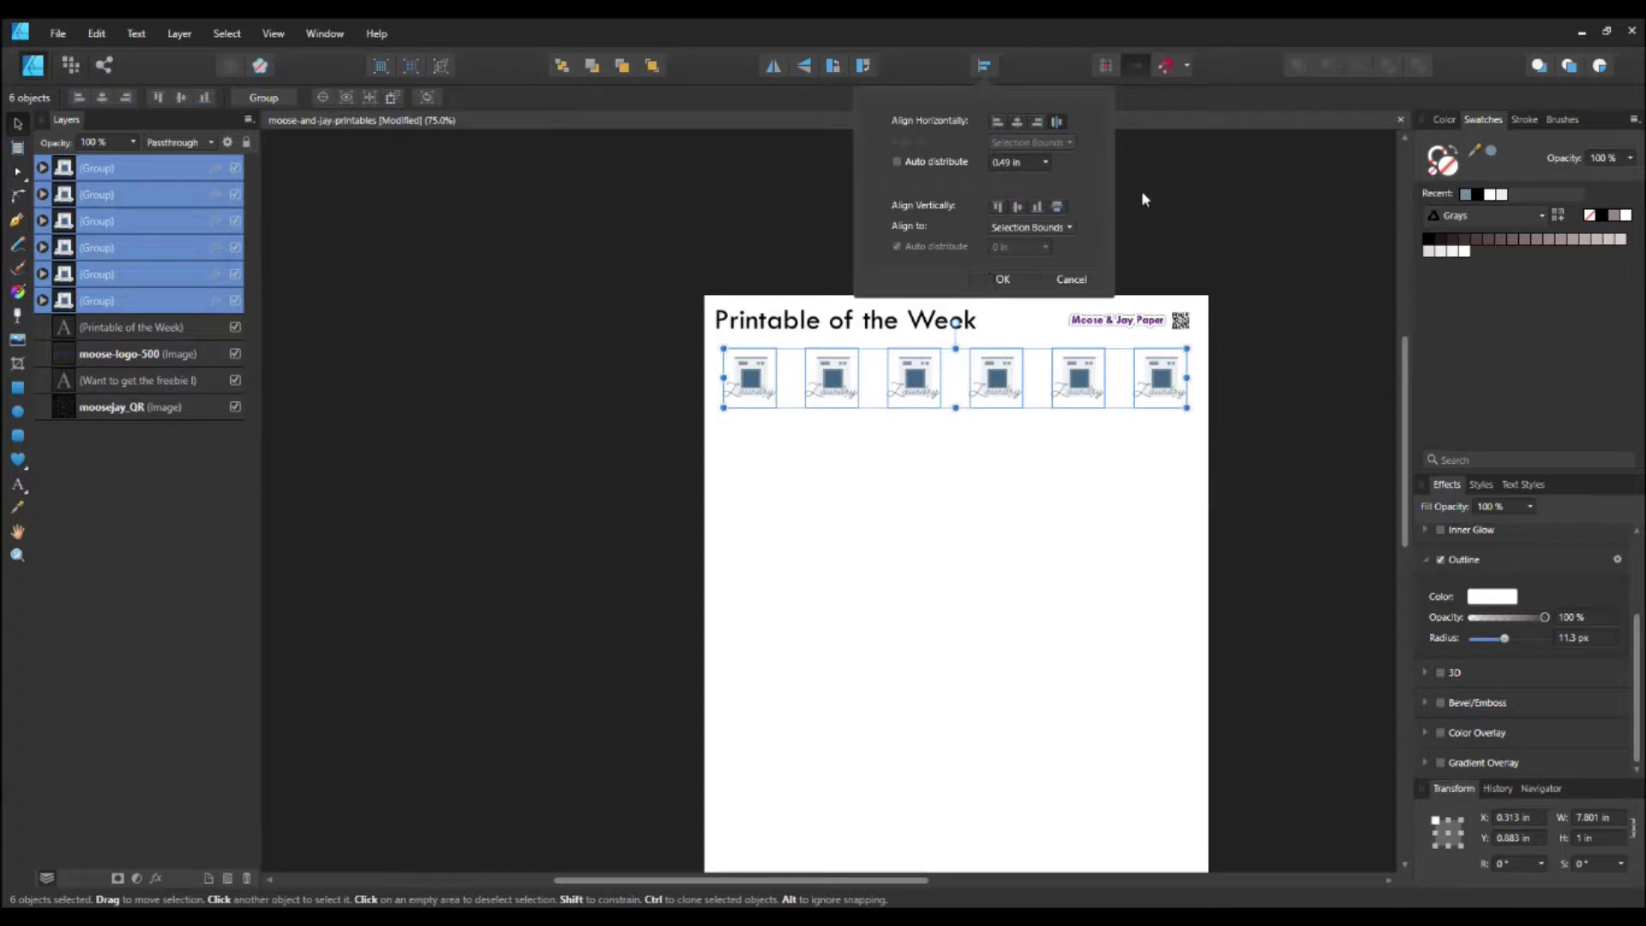
click(994, 279)
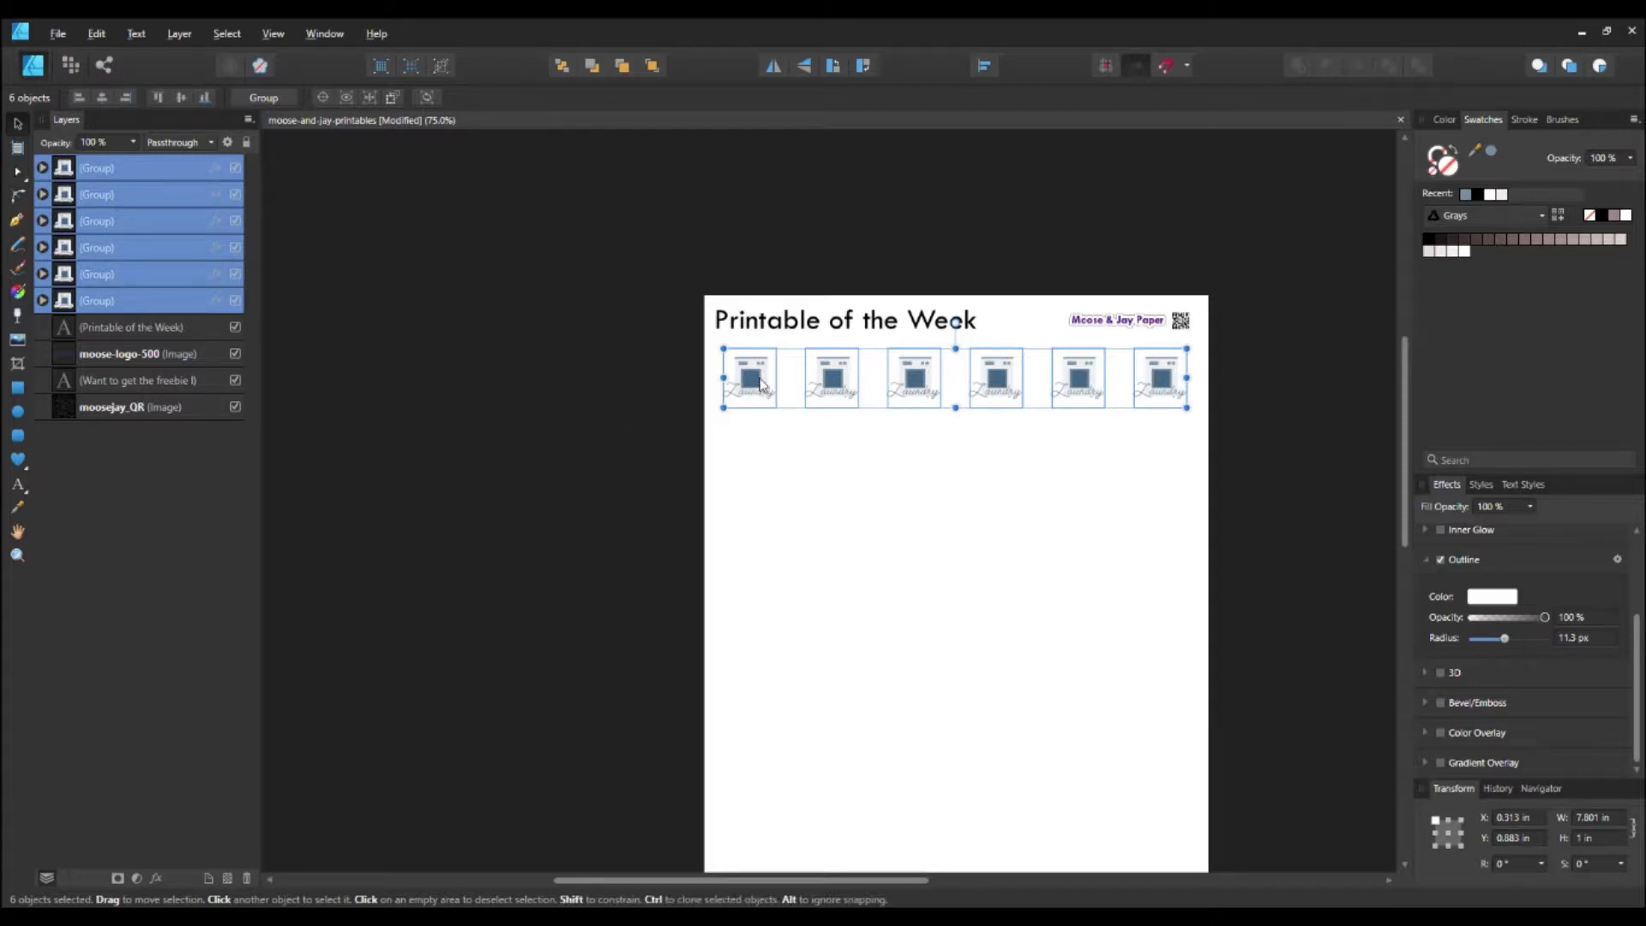
Duplicate the row of six stickers straight below the original, at about Y 2.065 in with the columns aligned
drag(746, 394, 760, 456)
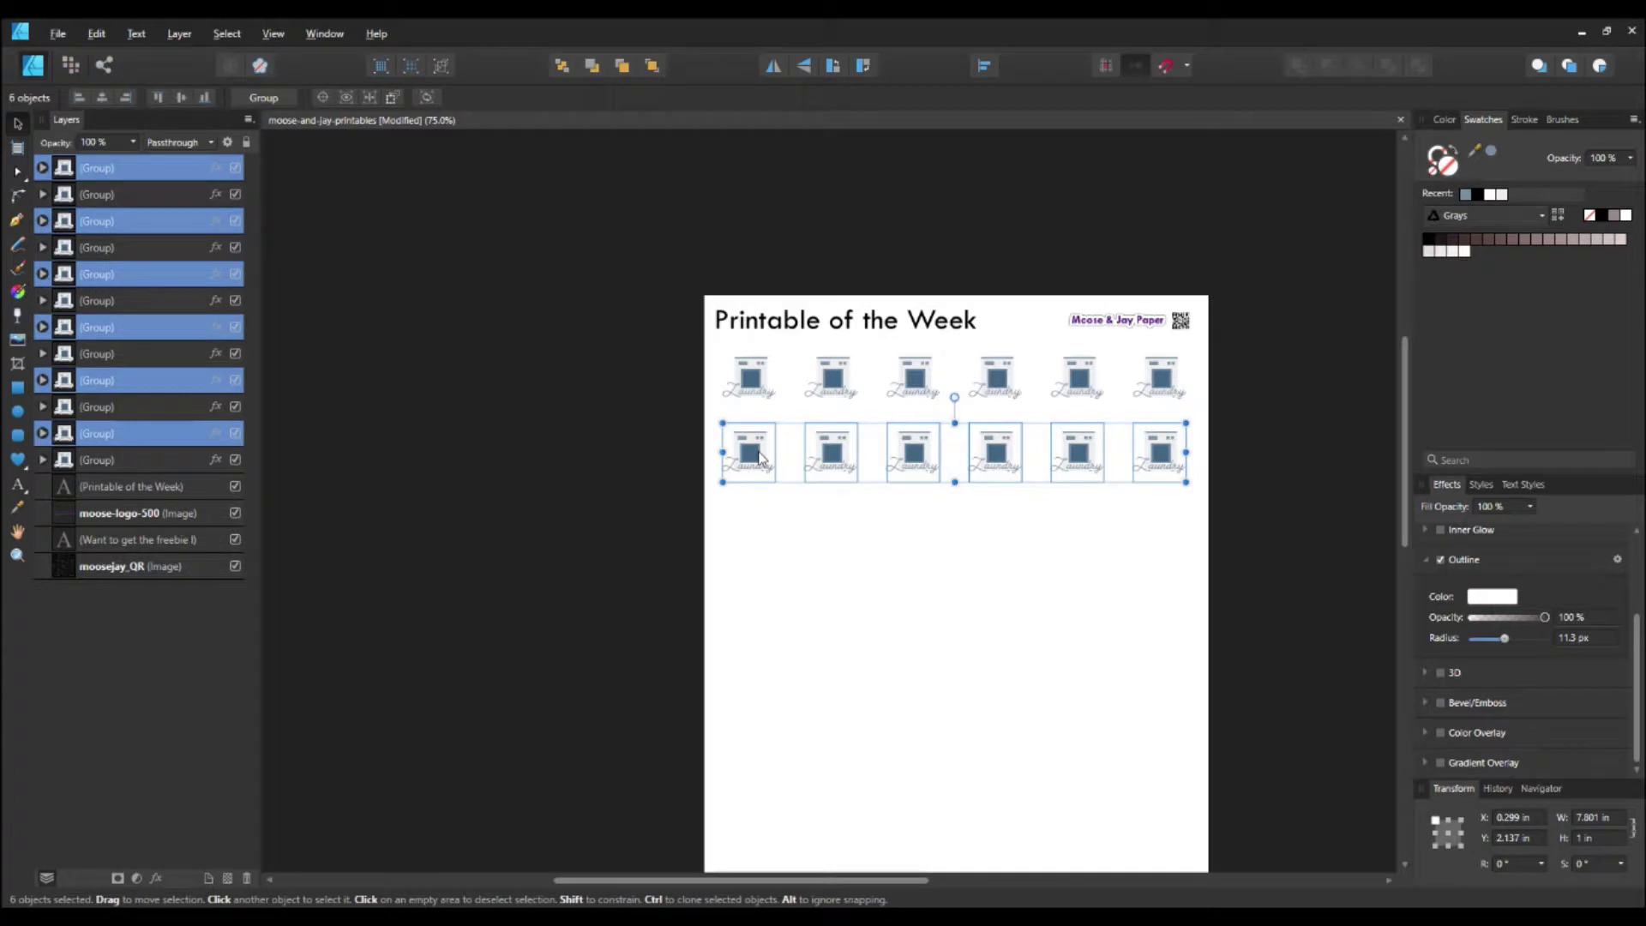
key(ctrl+z)
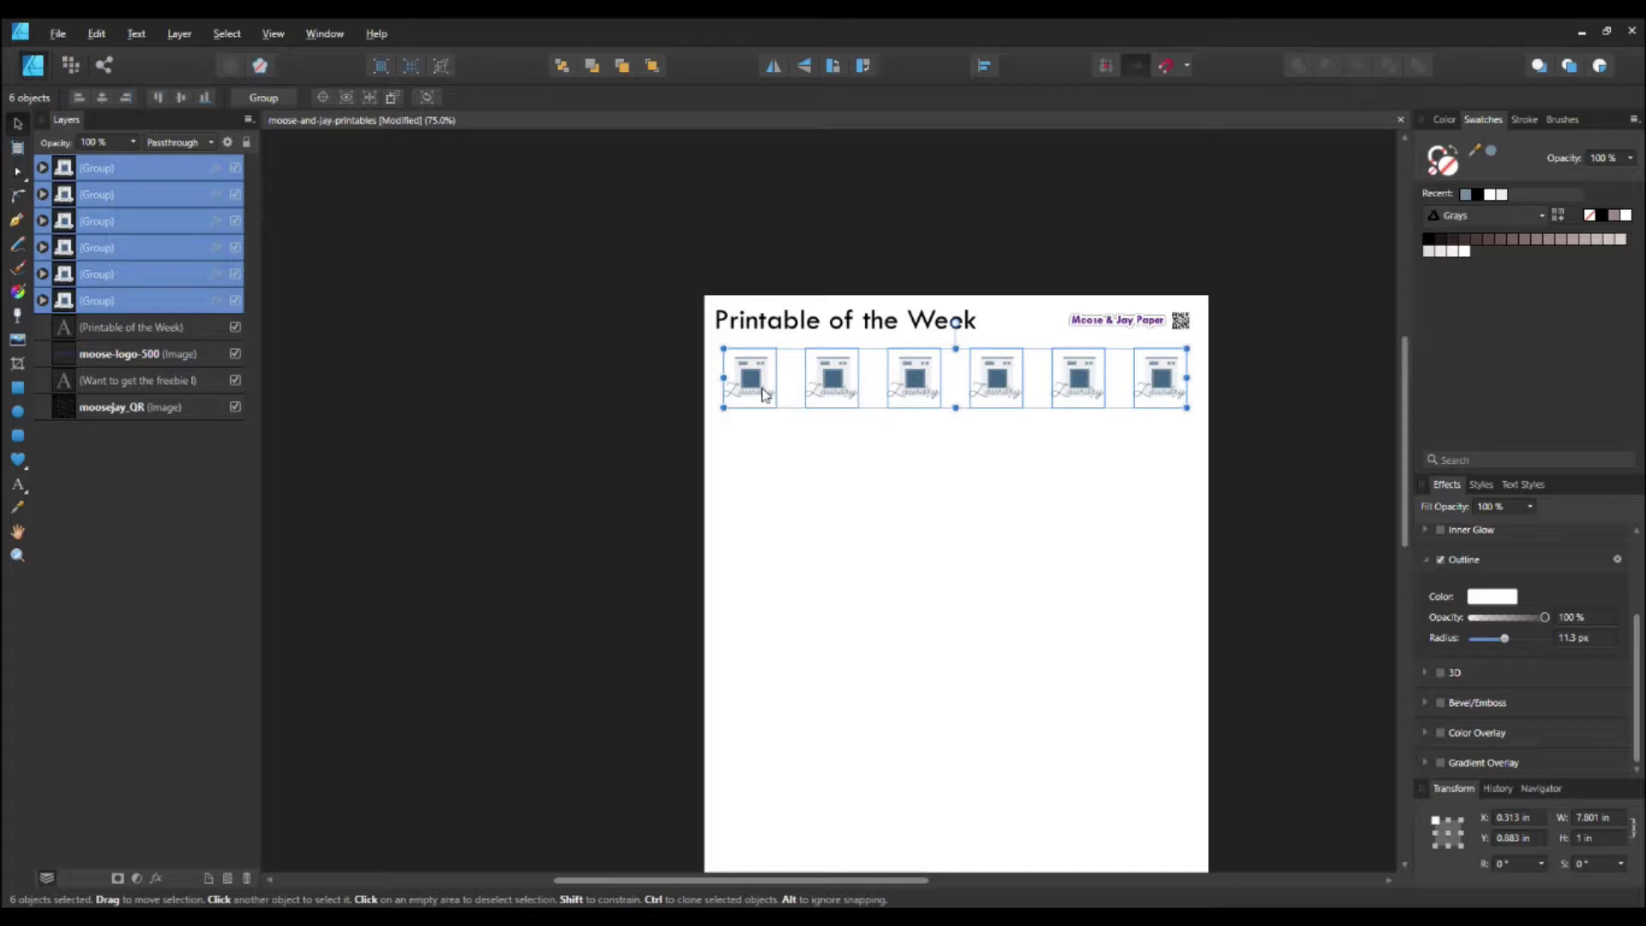
drag(766, 391, 765, 461)
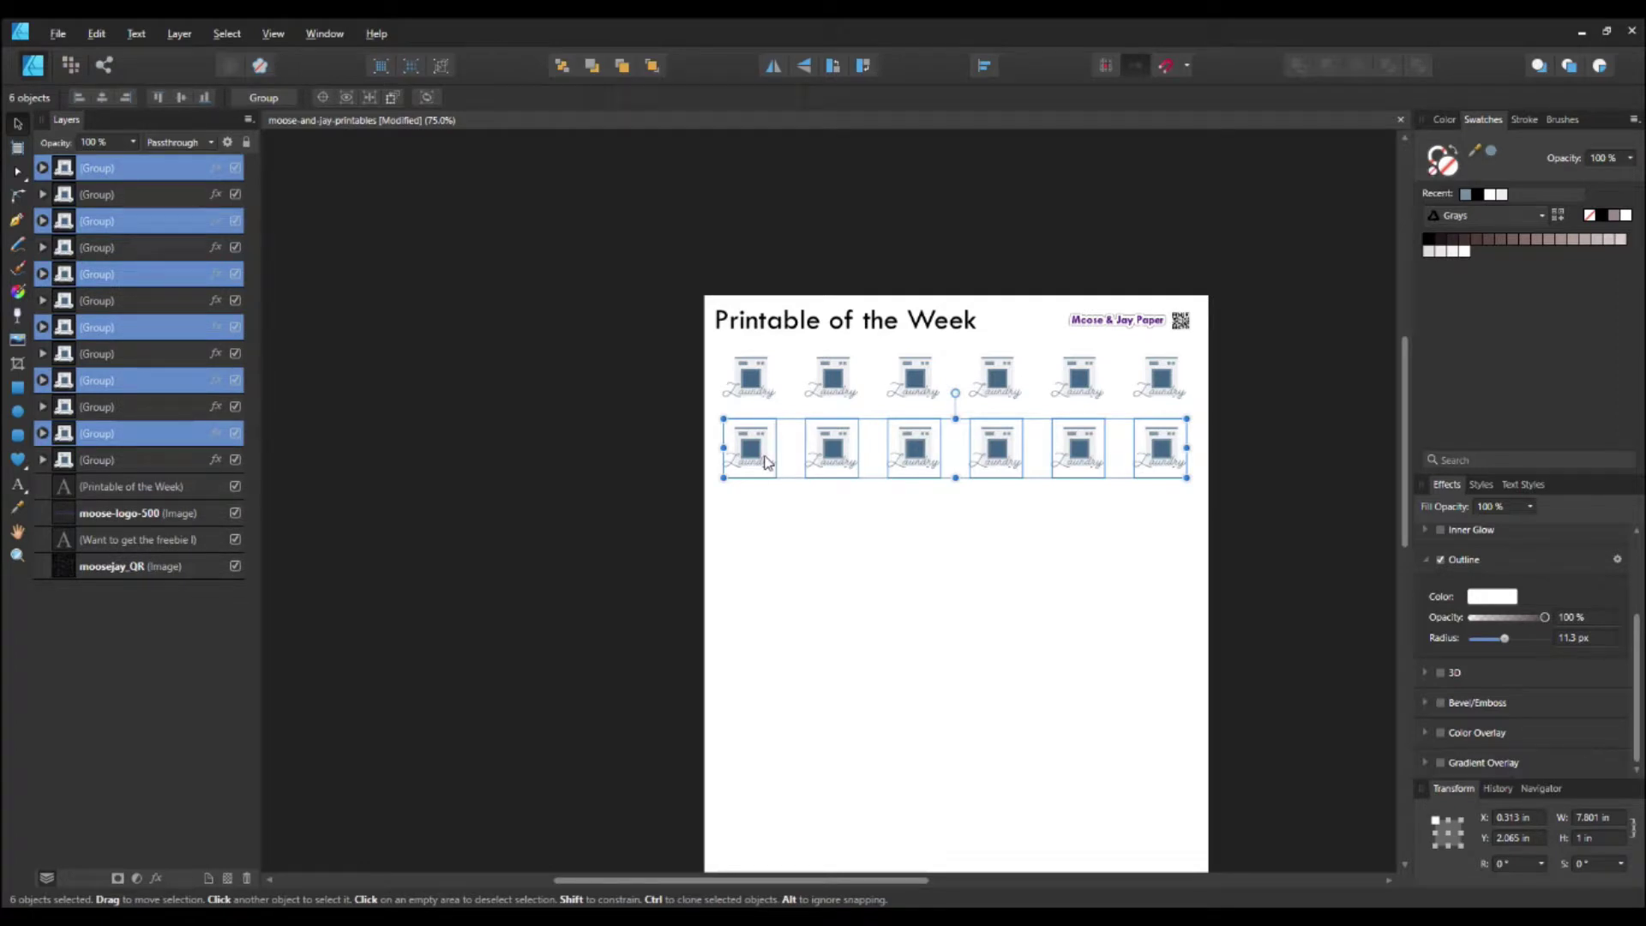
Repeat the row duplication six more times at the same offset to fill the page with eight rows, and deselect
key(ctrl+j)
scroll(605, 508, down, 2)
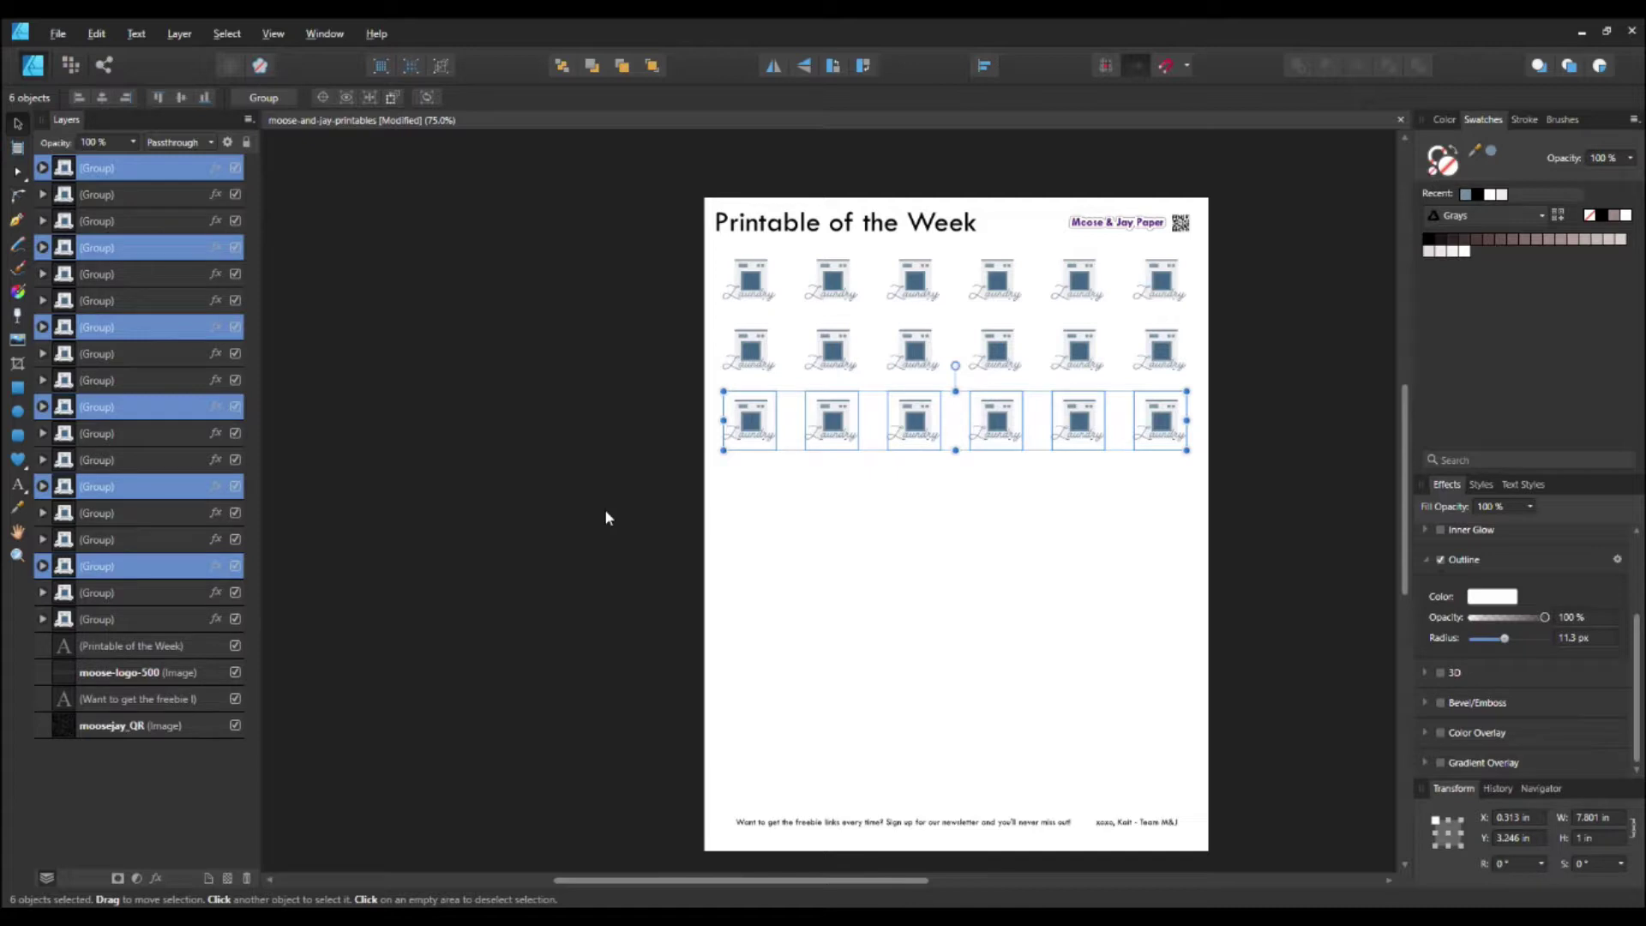
key(ctrl+j)
key(ctrl+j)
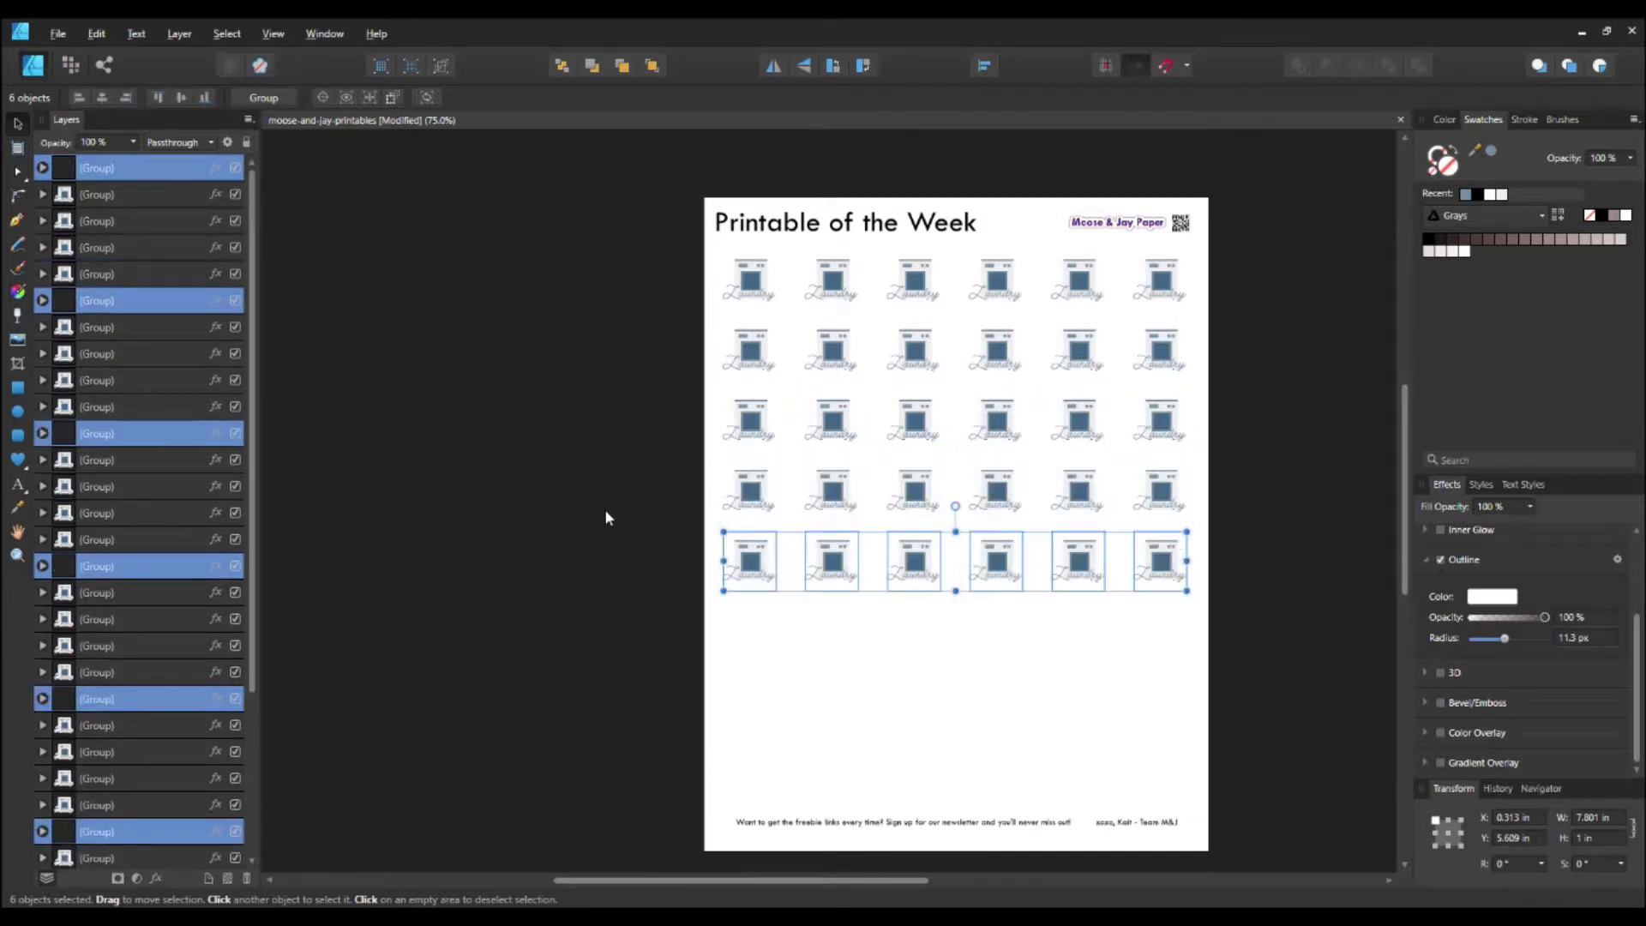
key(ctrl+j)
key(ctrl+j)
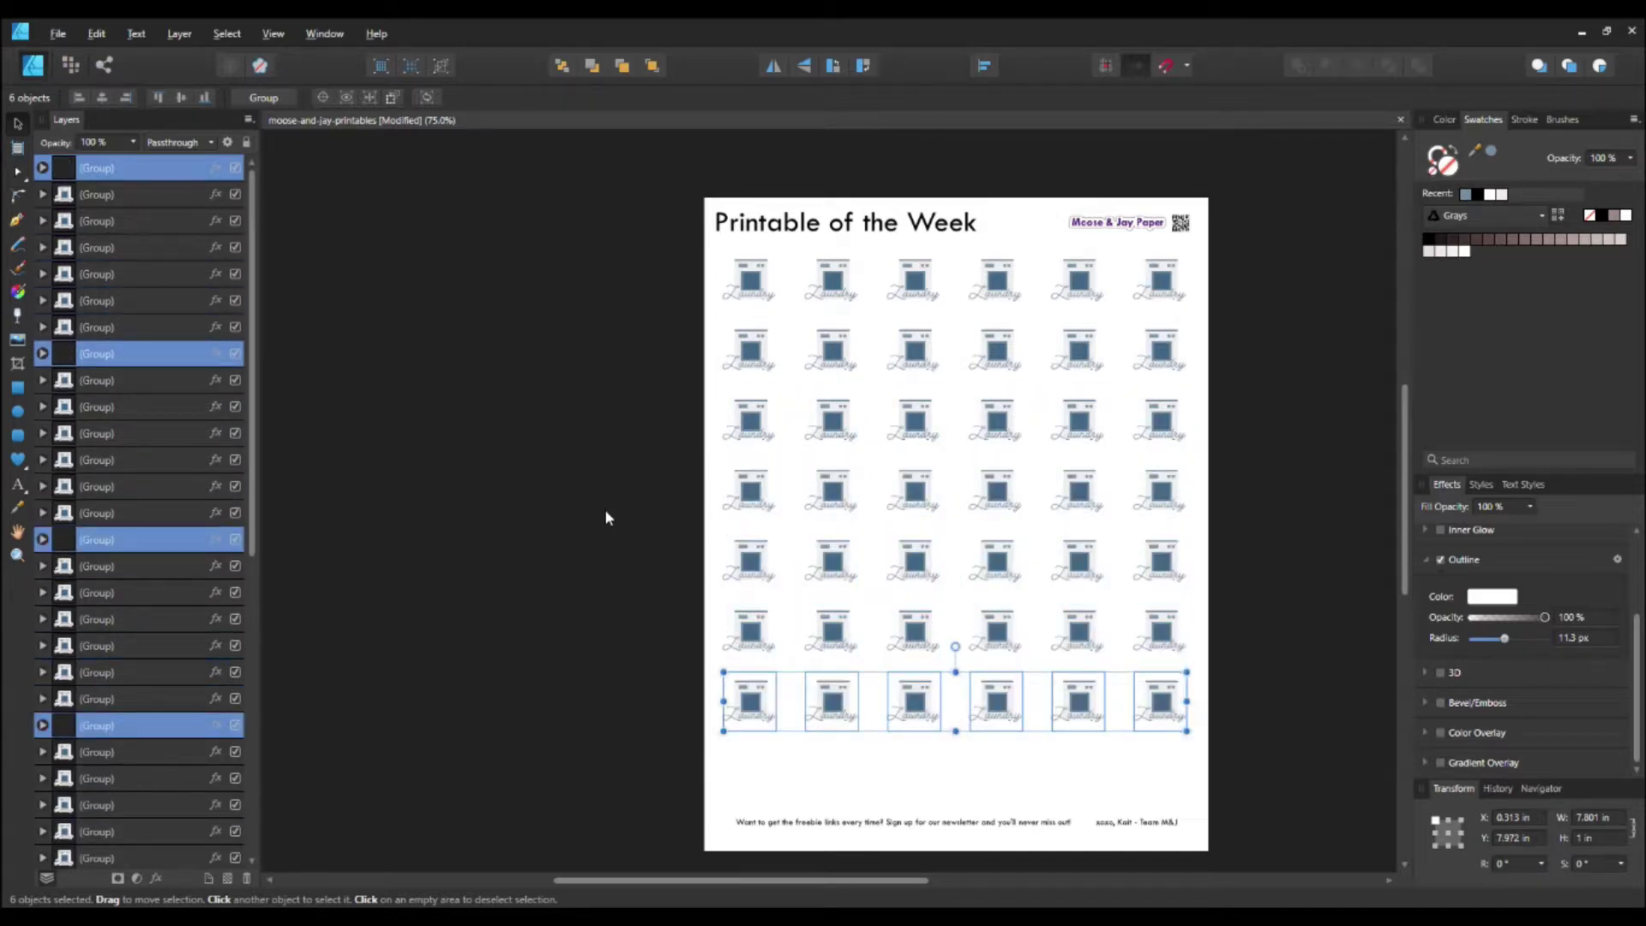
key(ctrl+j)
click(528, 432)
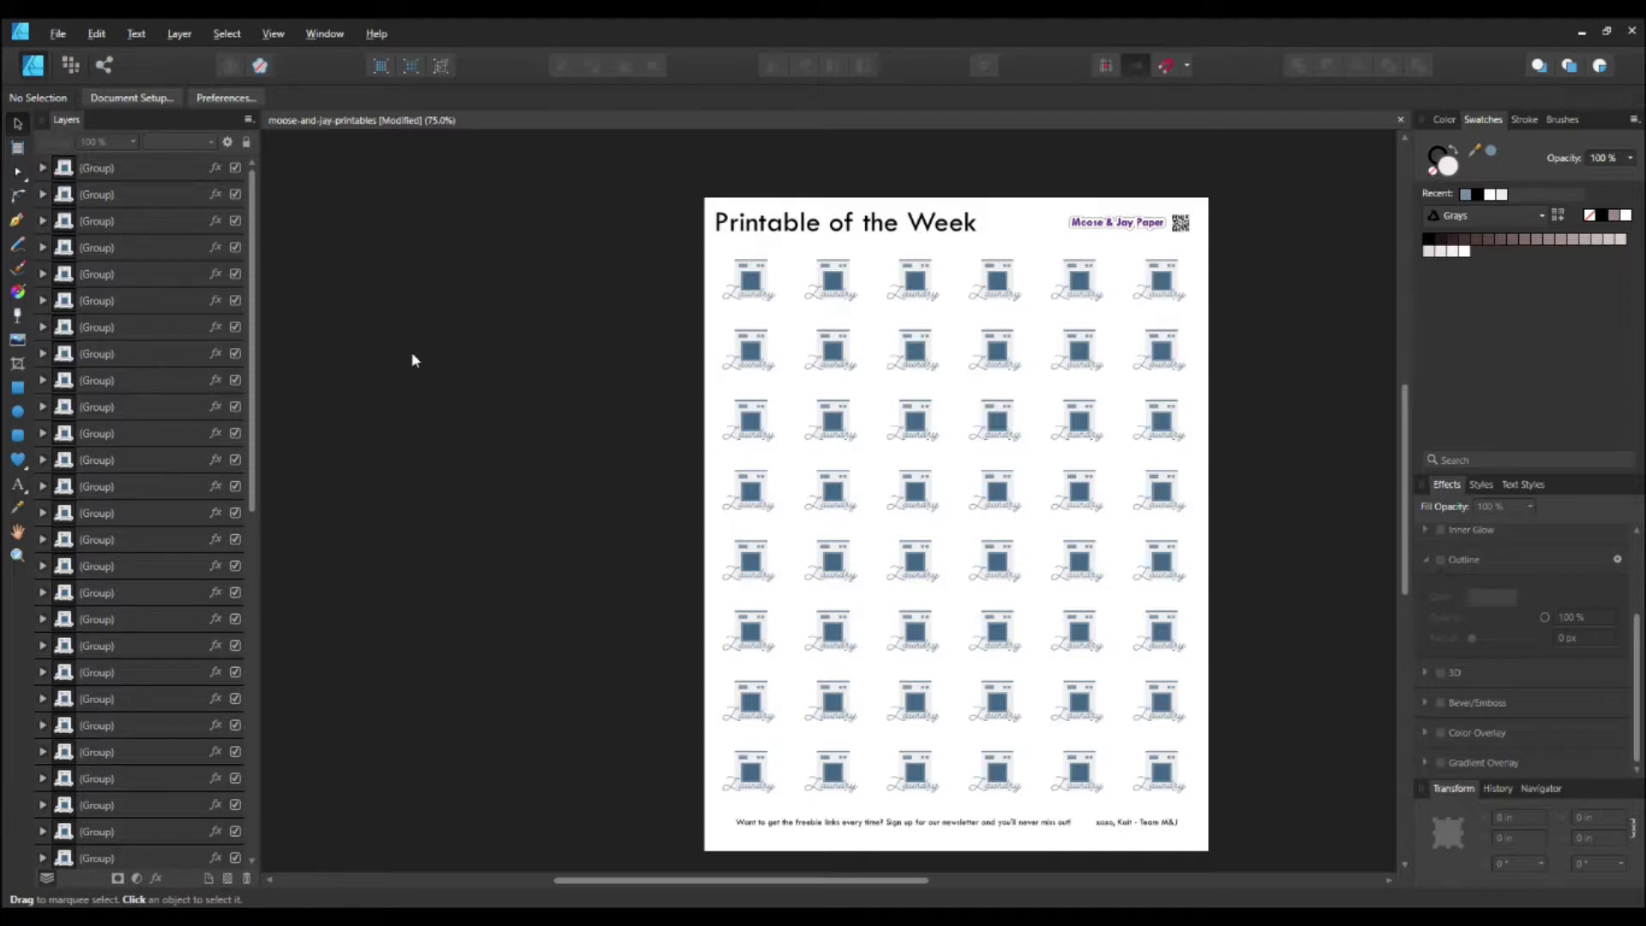
Cut the page title "Printable of the Week" down to the single word "Printable"
click(869, 221)
double_click(906, 218)
double_click(906, 218)
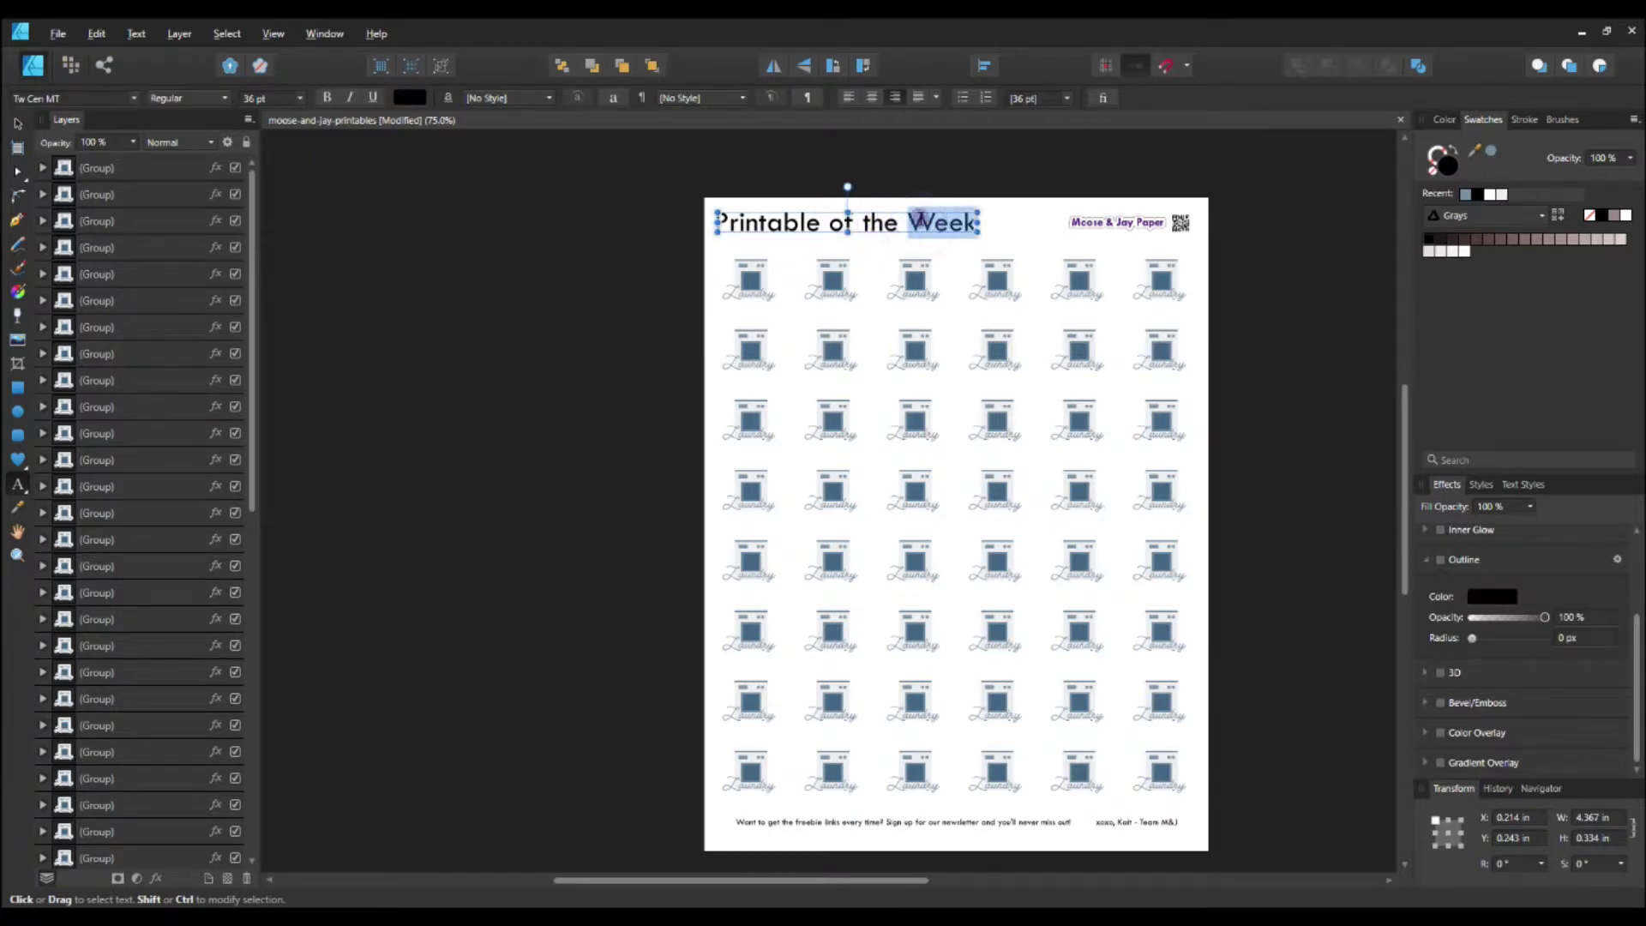
shift+click(819, 226)
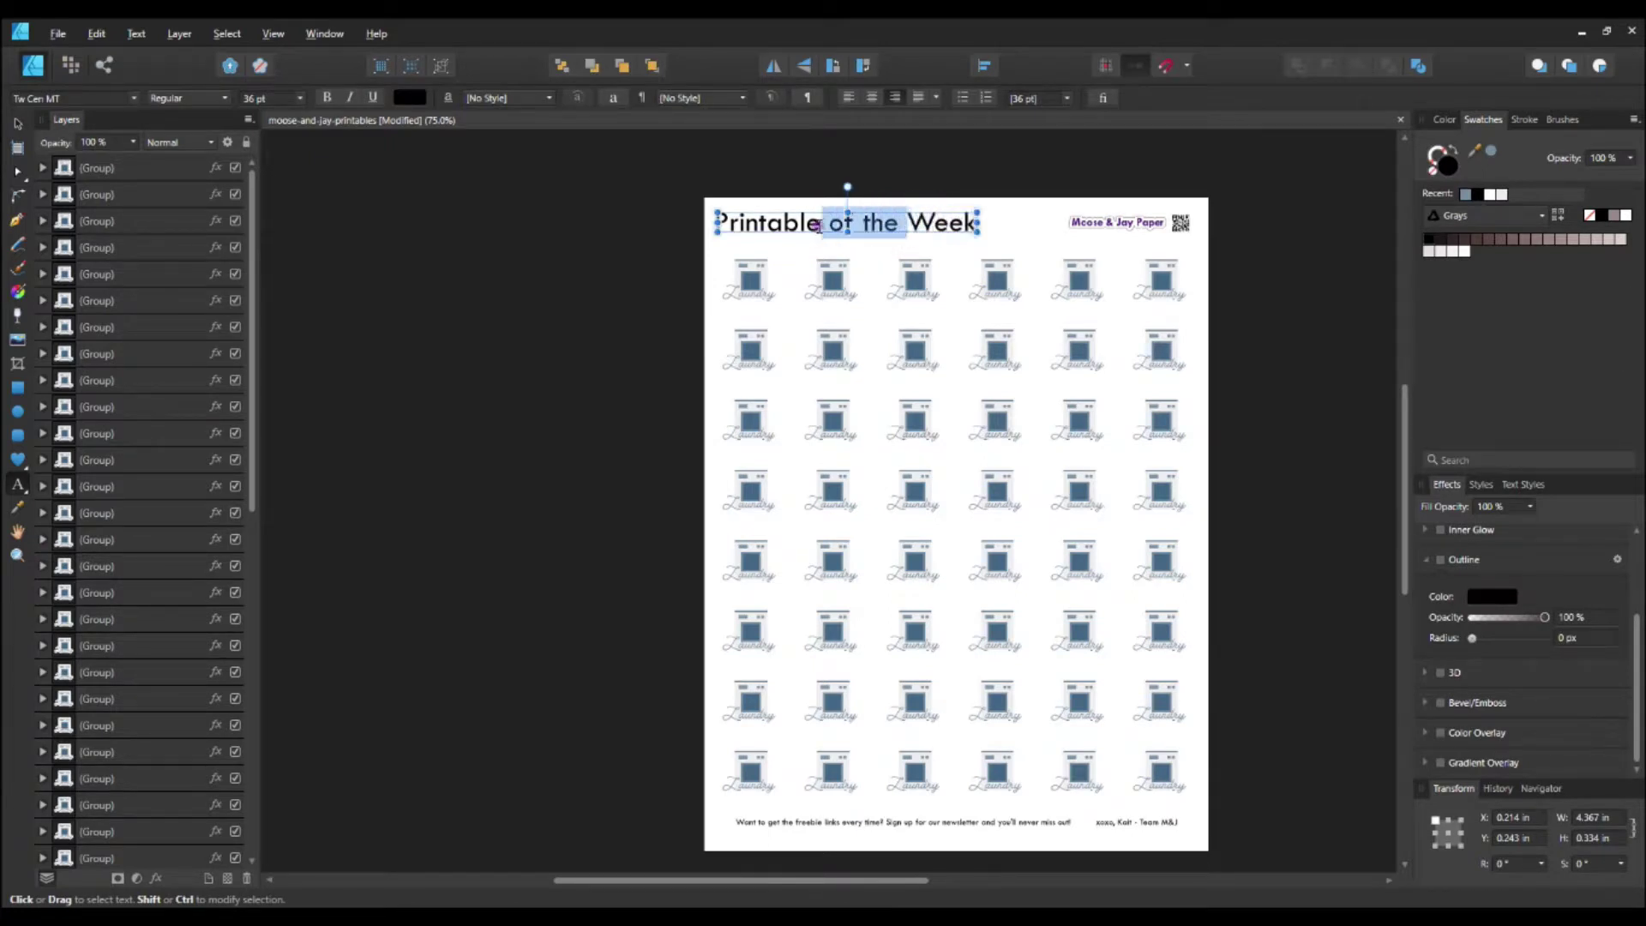
key(BackSpace)
text(s)
key(Right)
key(Right)
key(Right)
key(Right)
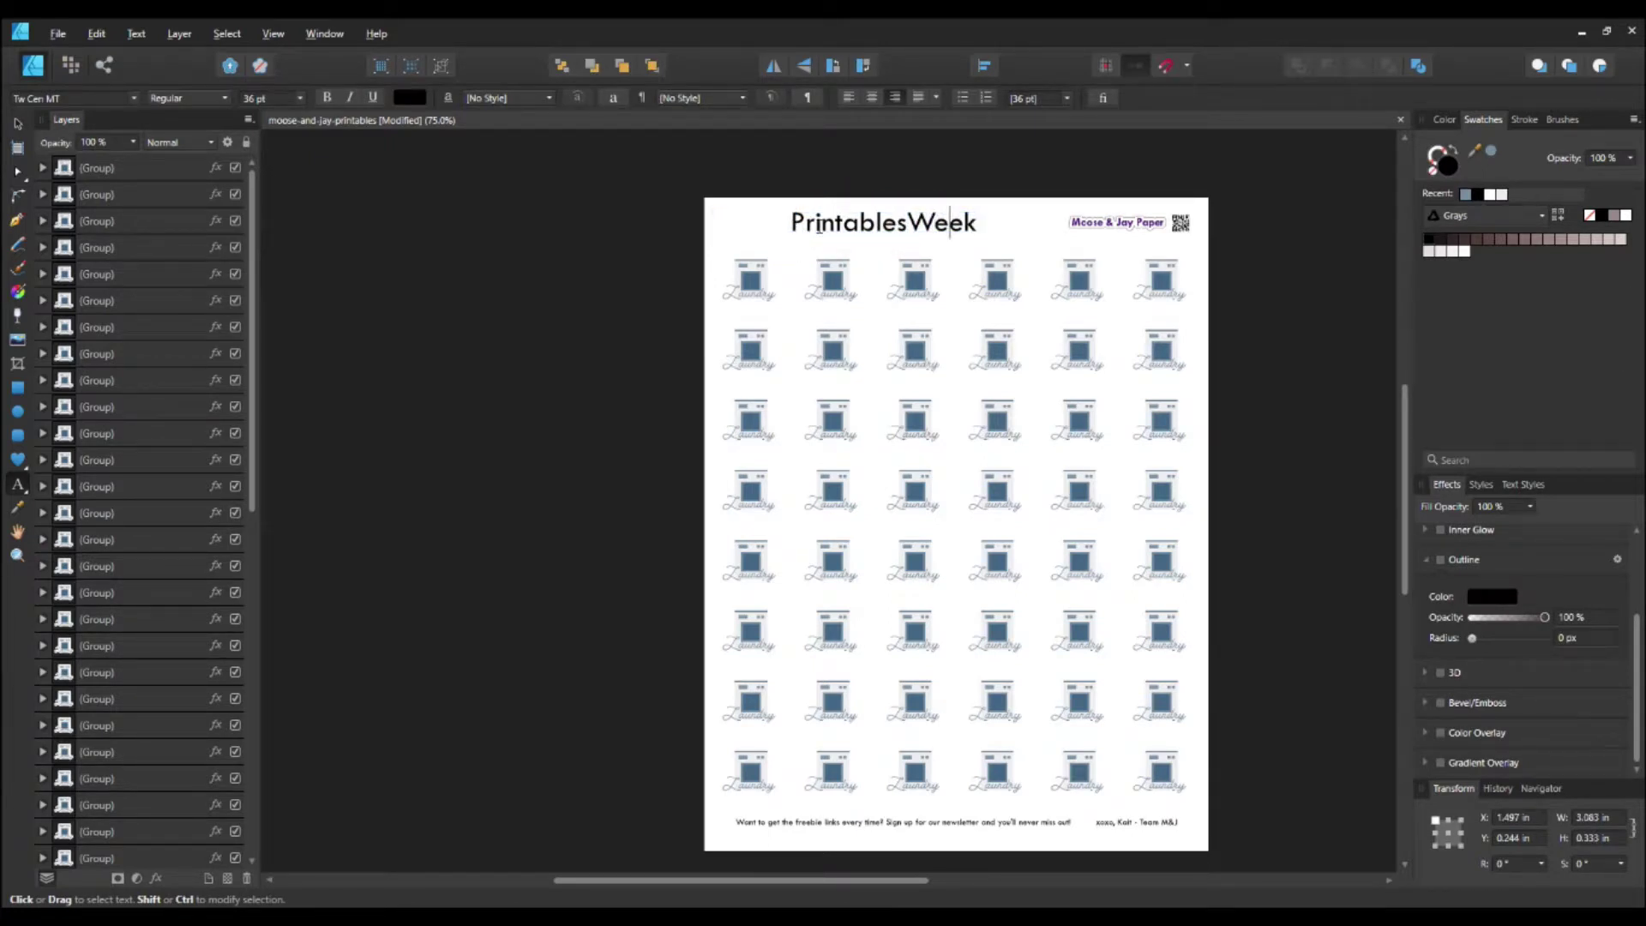
key(BackSpace)
key(BackSpace)
key(BackSpace)
key(BackSpace)
key(BackSpace)
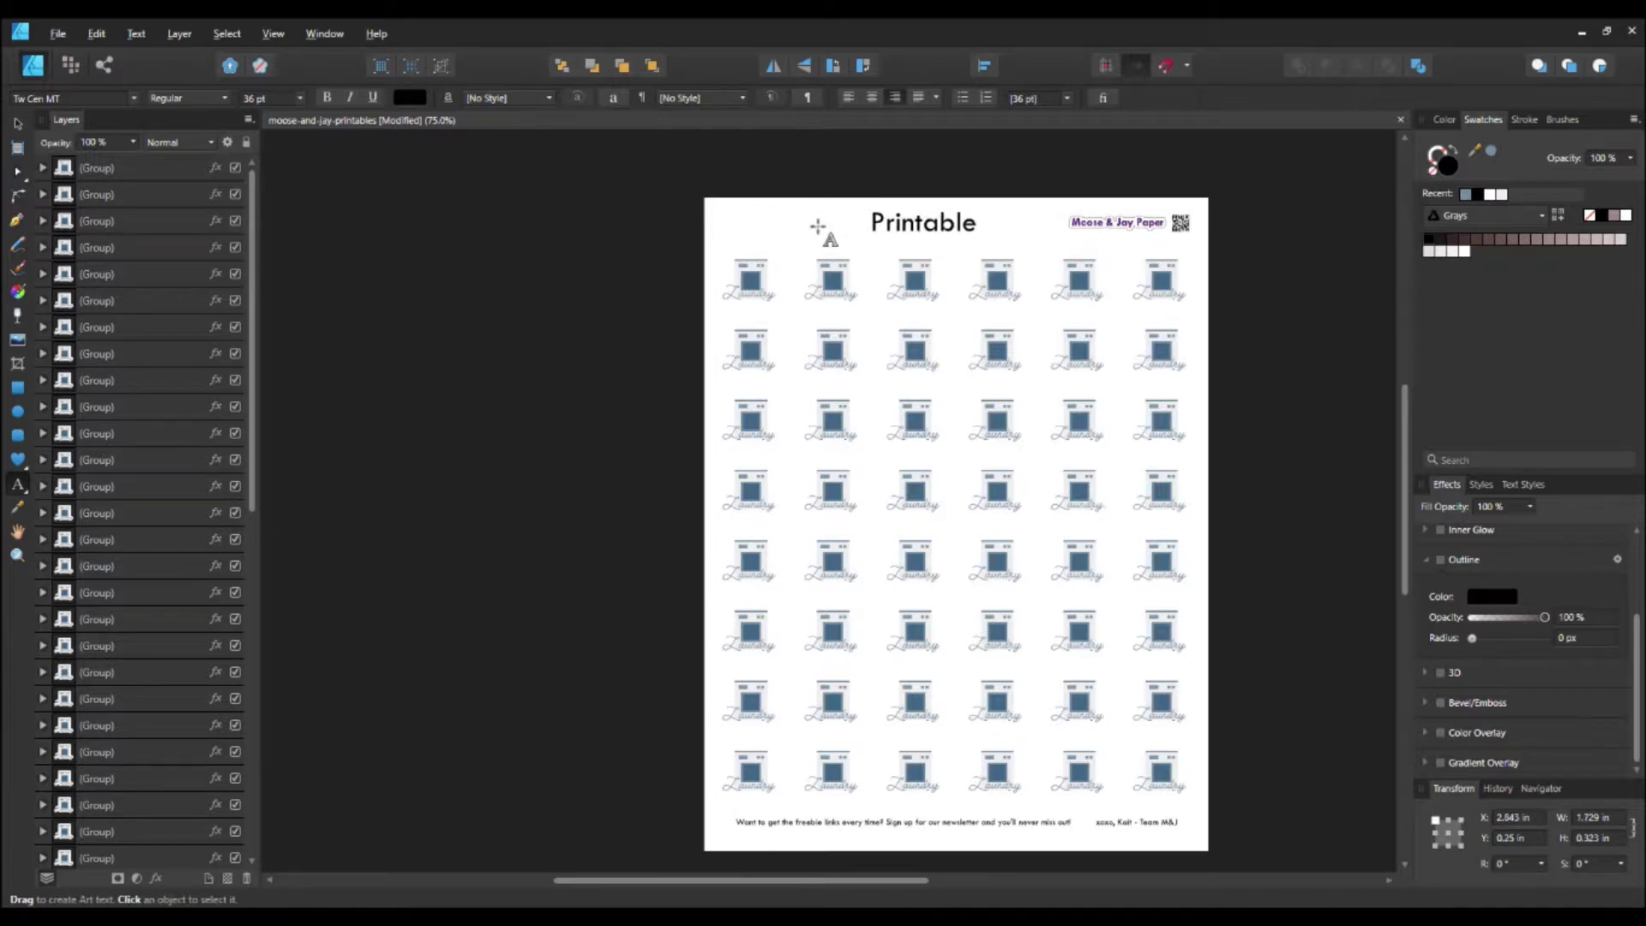
Insert "Moose & Jay " in front of "Printable" in the page title
text(Moose an)
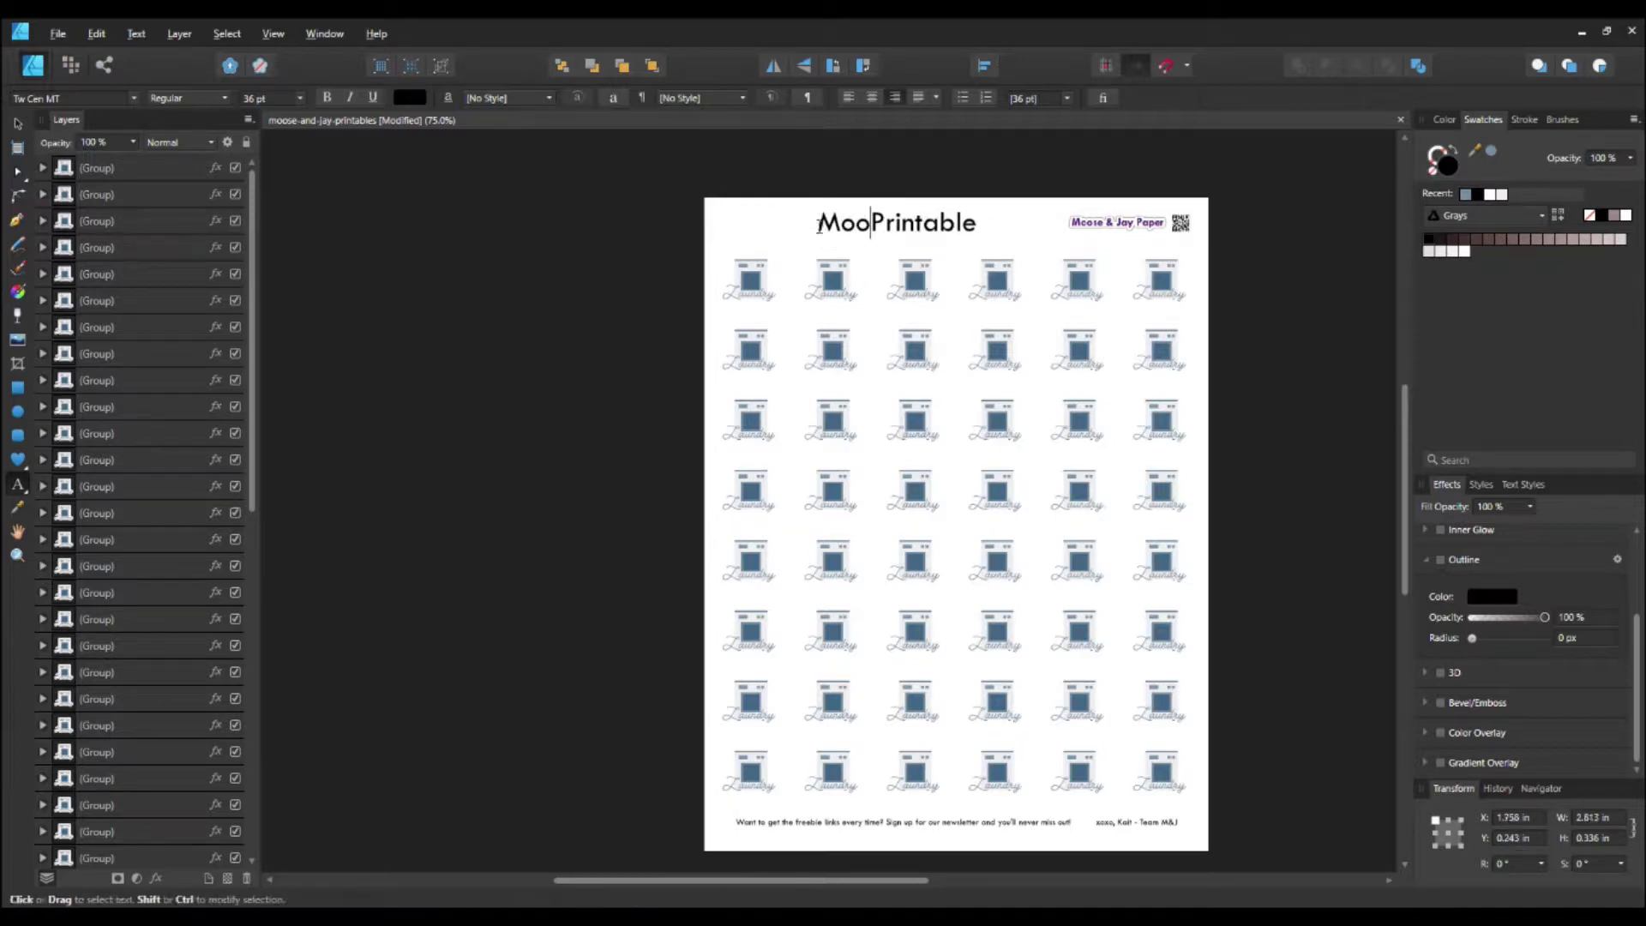
key(BackSpace)
key(BackSpace)
text(& Kay)
key(BackSpace)
key(BackSpace)
text(a)
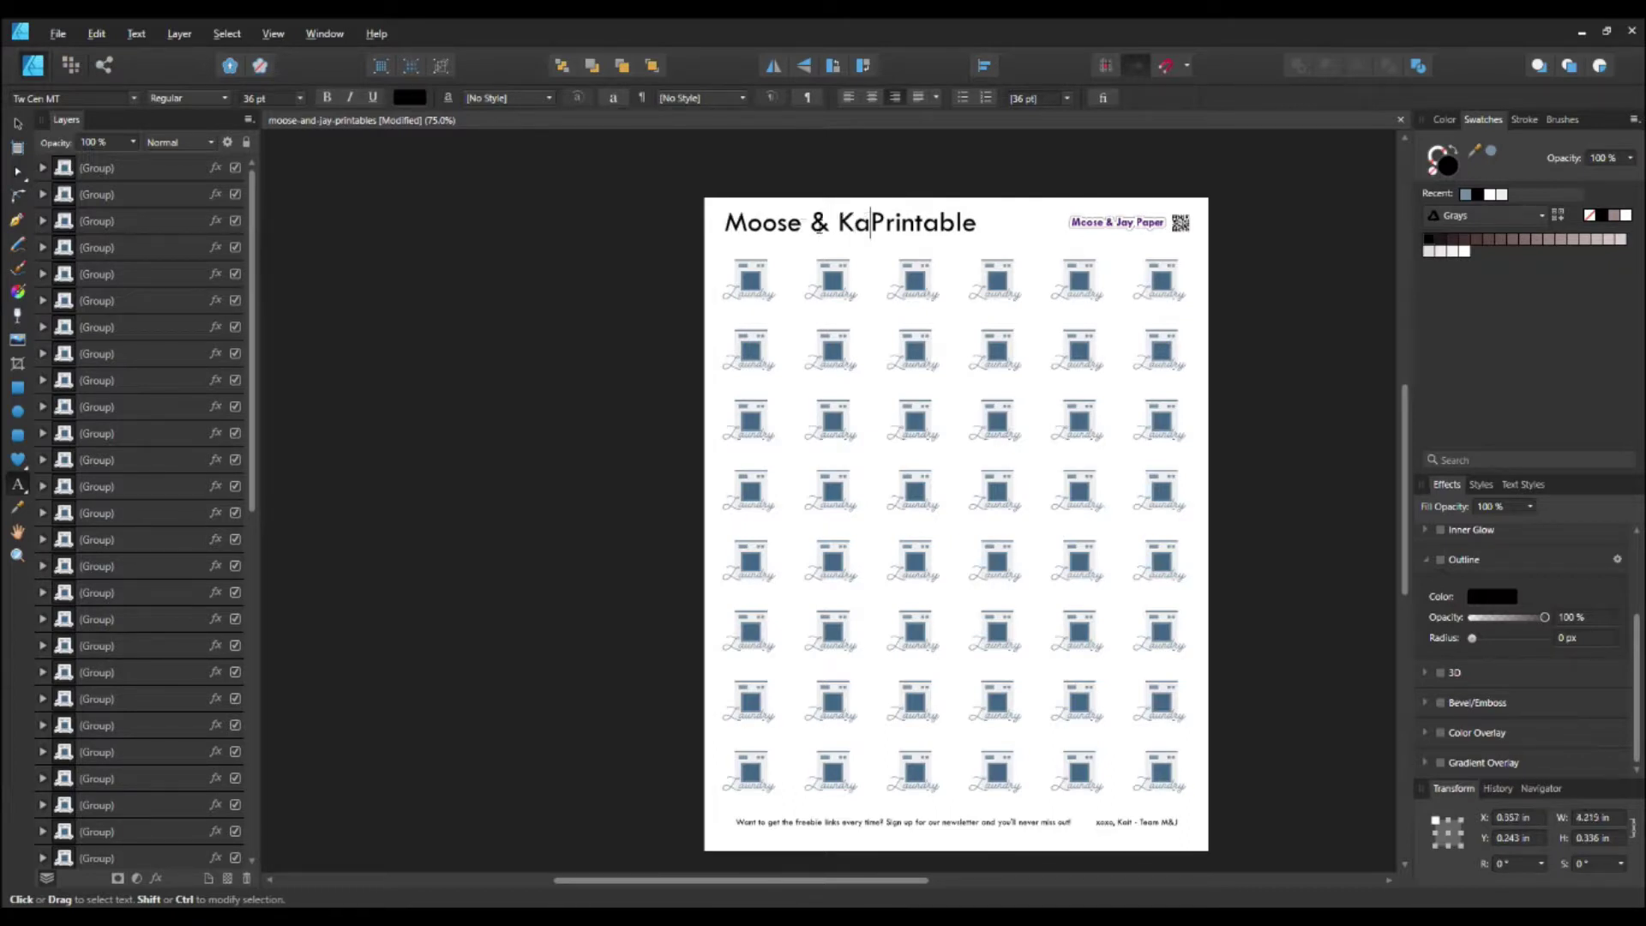
key(BackSpace)
key(BackSpace)
text(Jay)
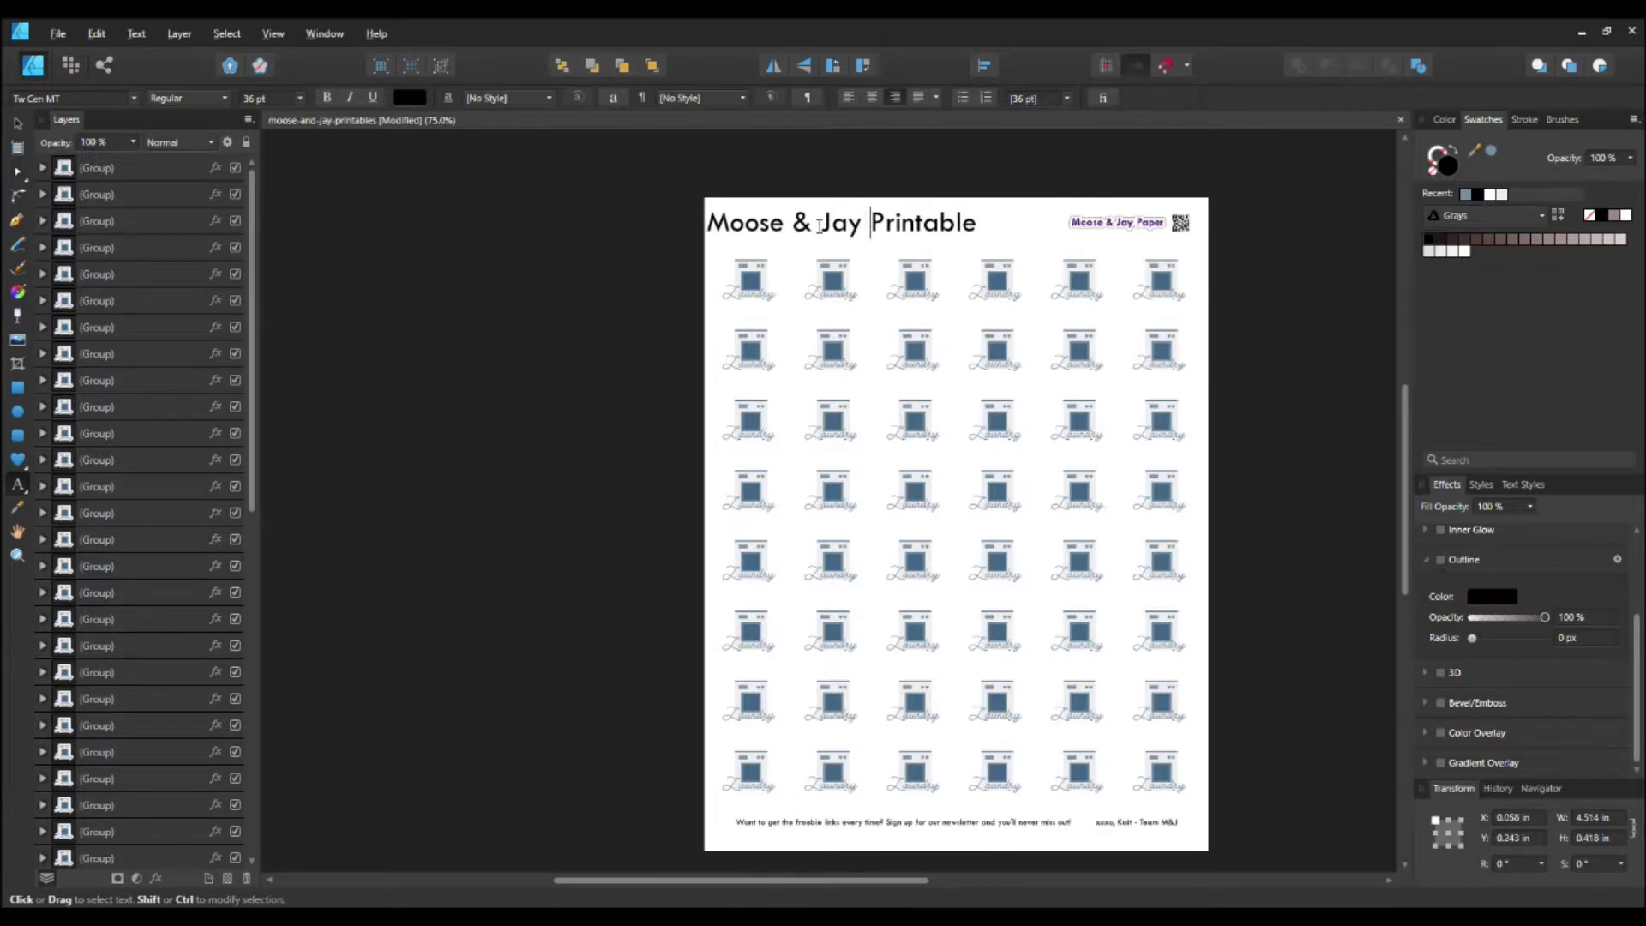
key(BackSpace)
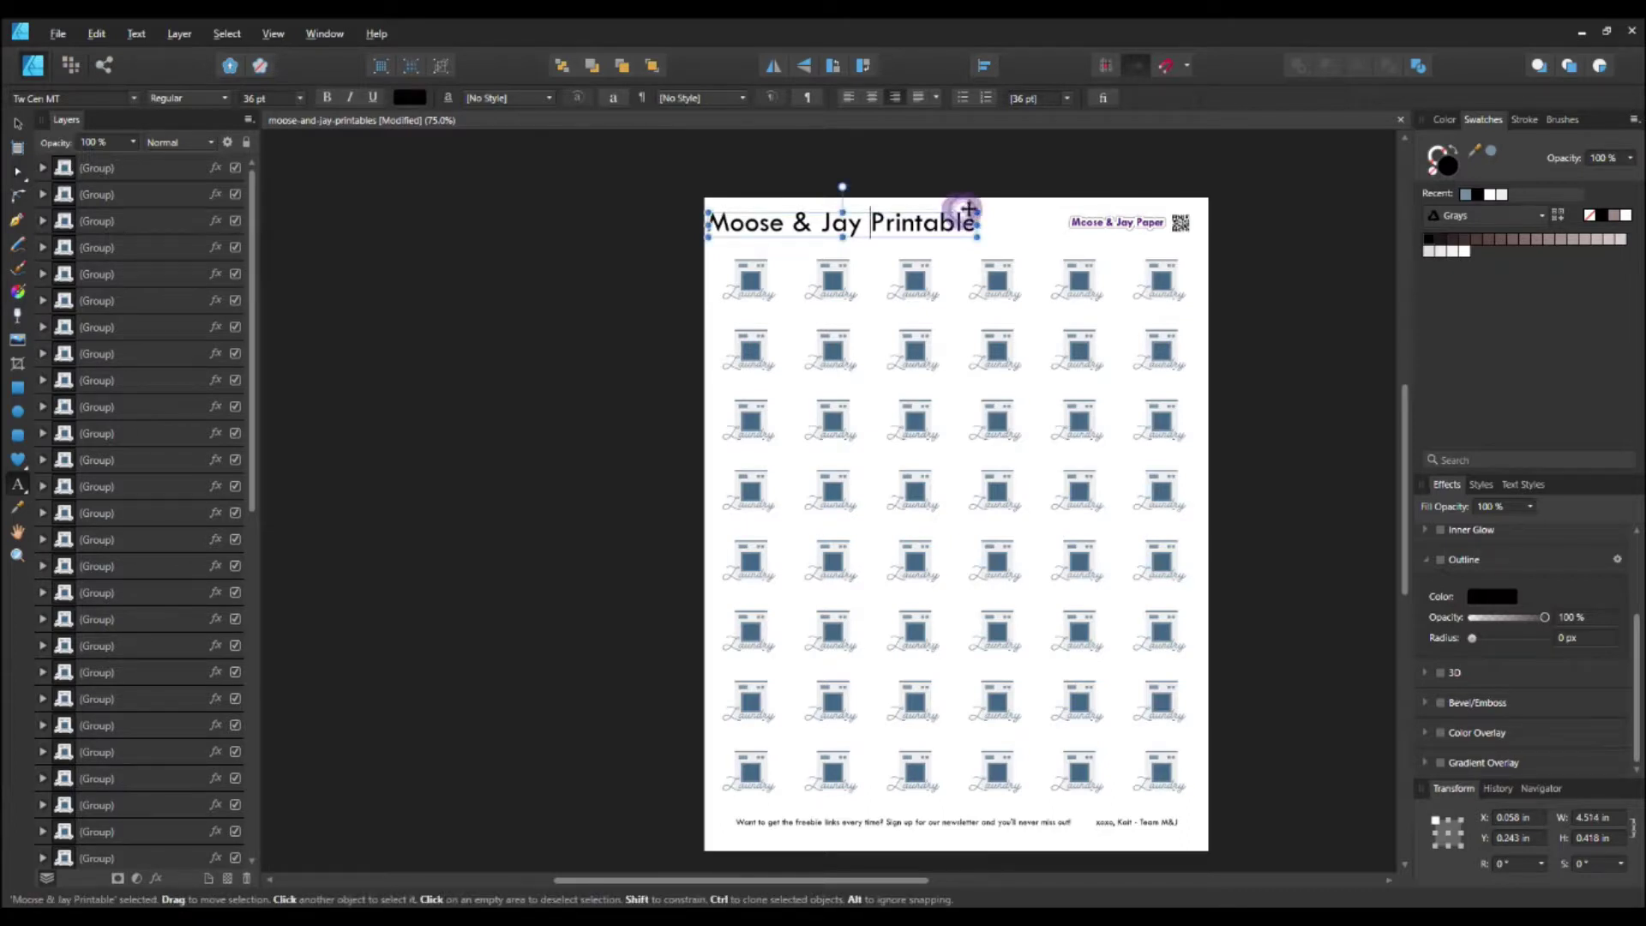
Complete the title as "Moose & Jay Printables", shift it back in line with the first sticker column, and save the document
drag(969, 209, 972, 210)
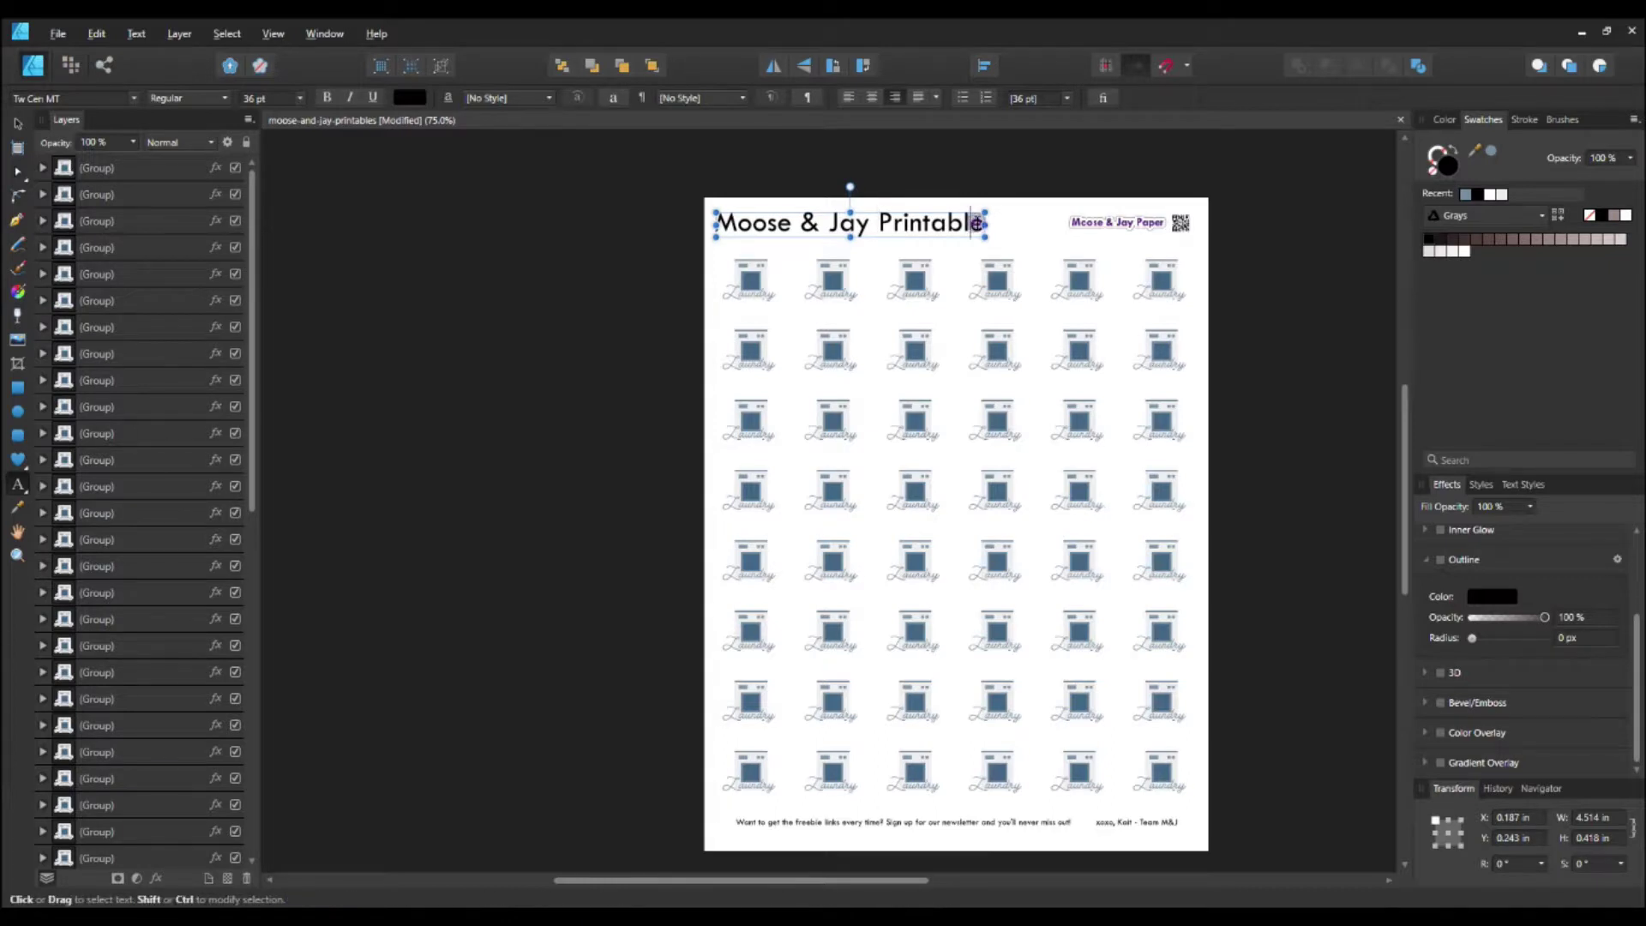
text(s)
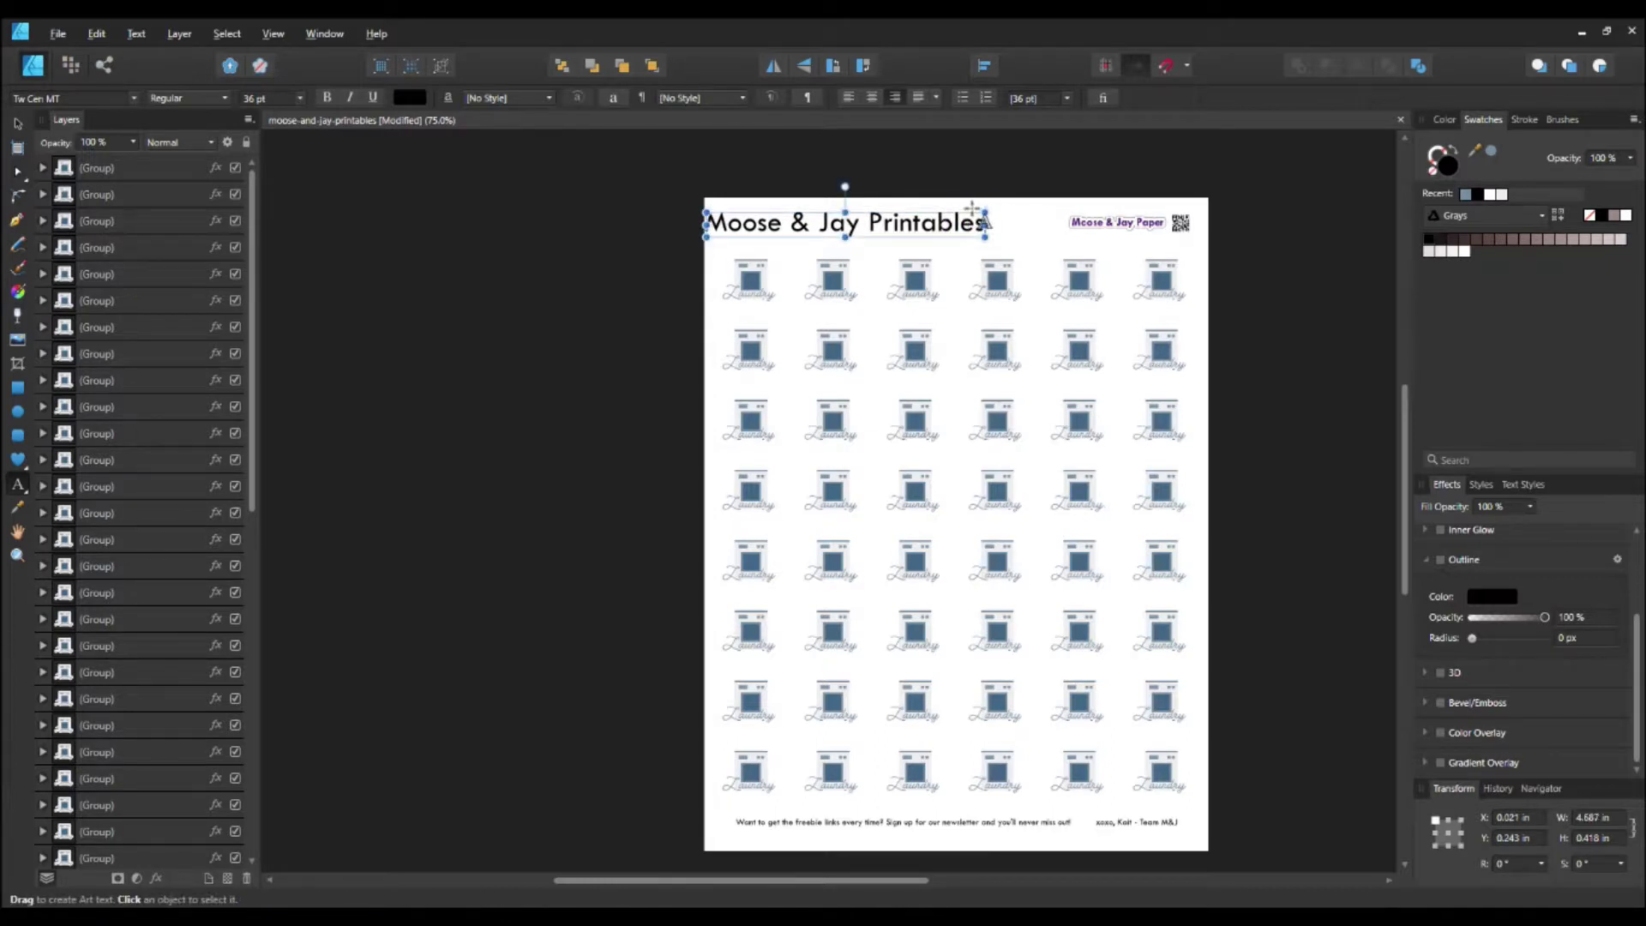
drag(971, 210, 978, 211)
click(579, 279)
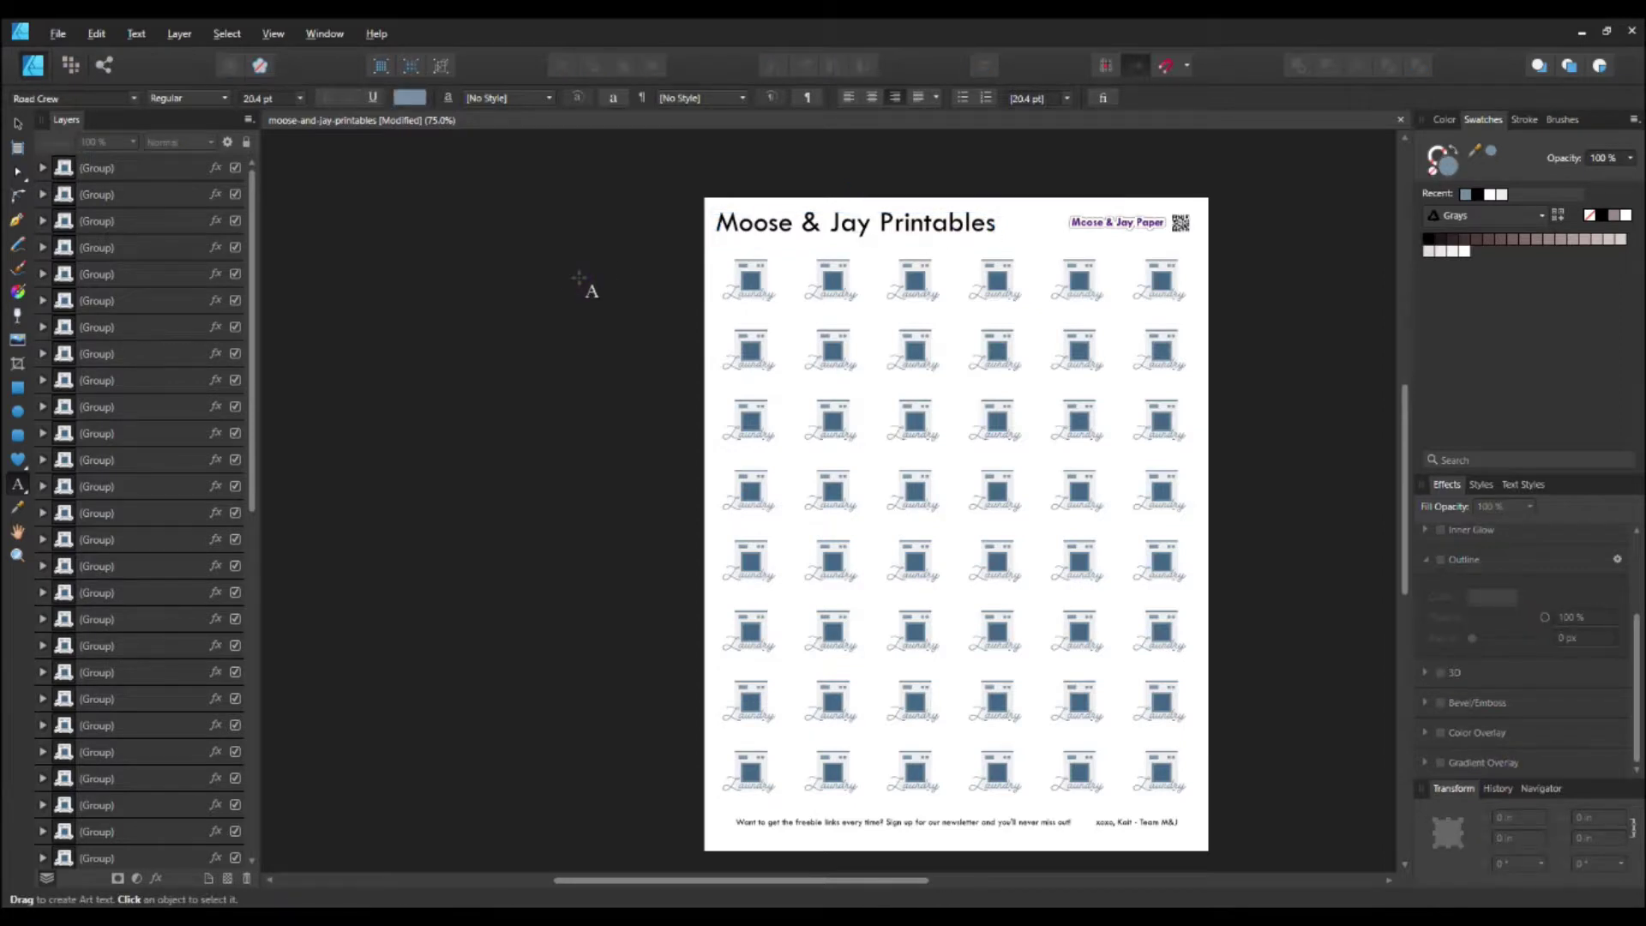
key(ctrl+s)
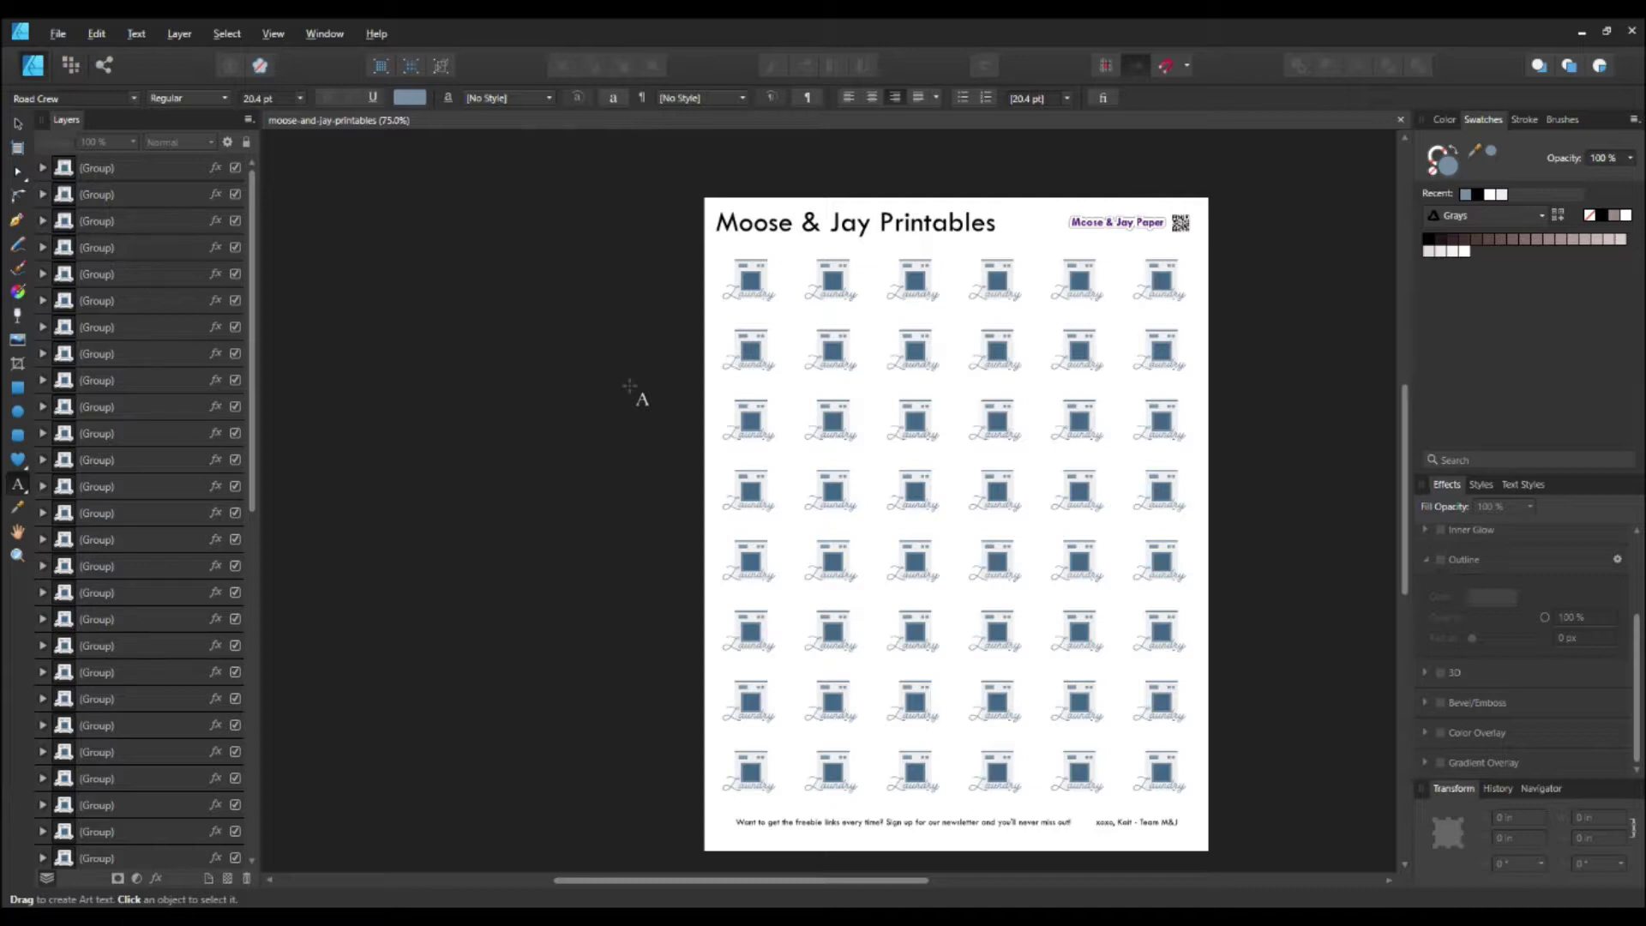
click(17, 123)
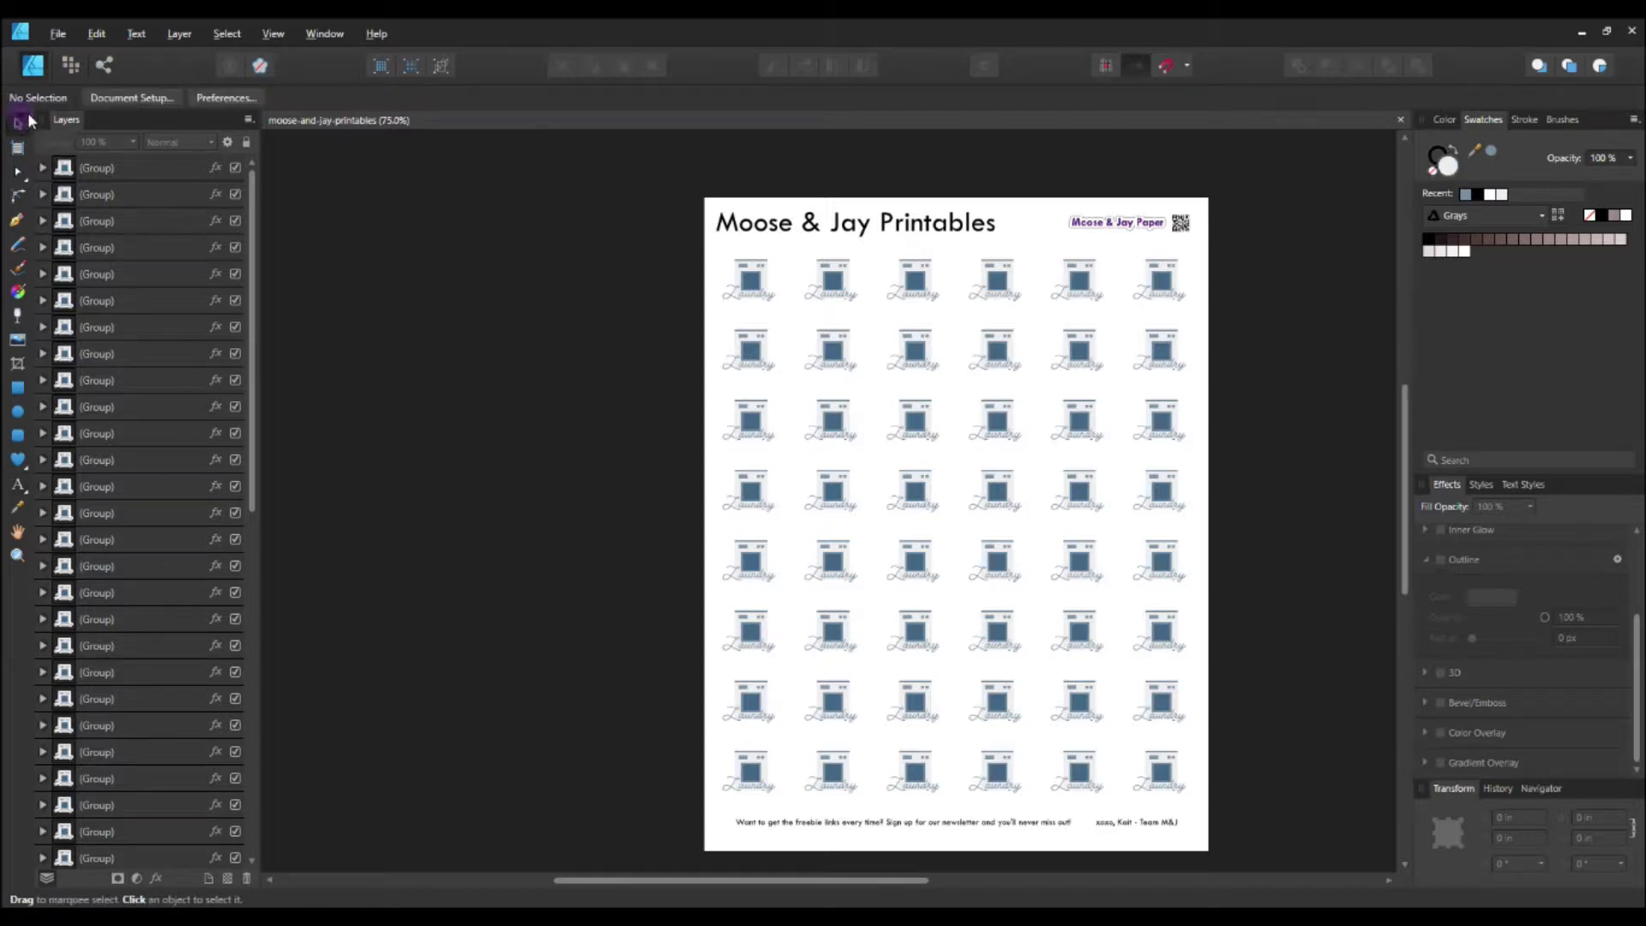
click(754, 261)
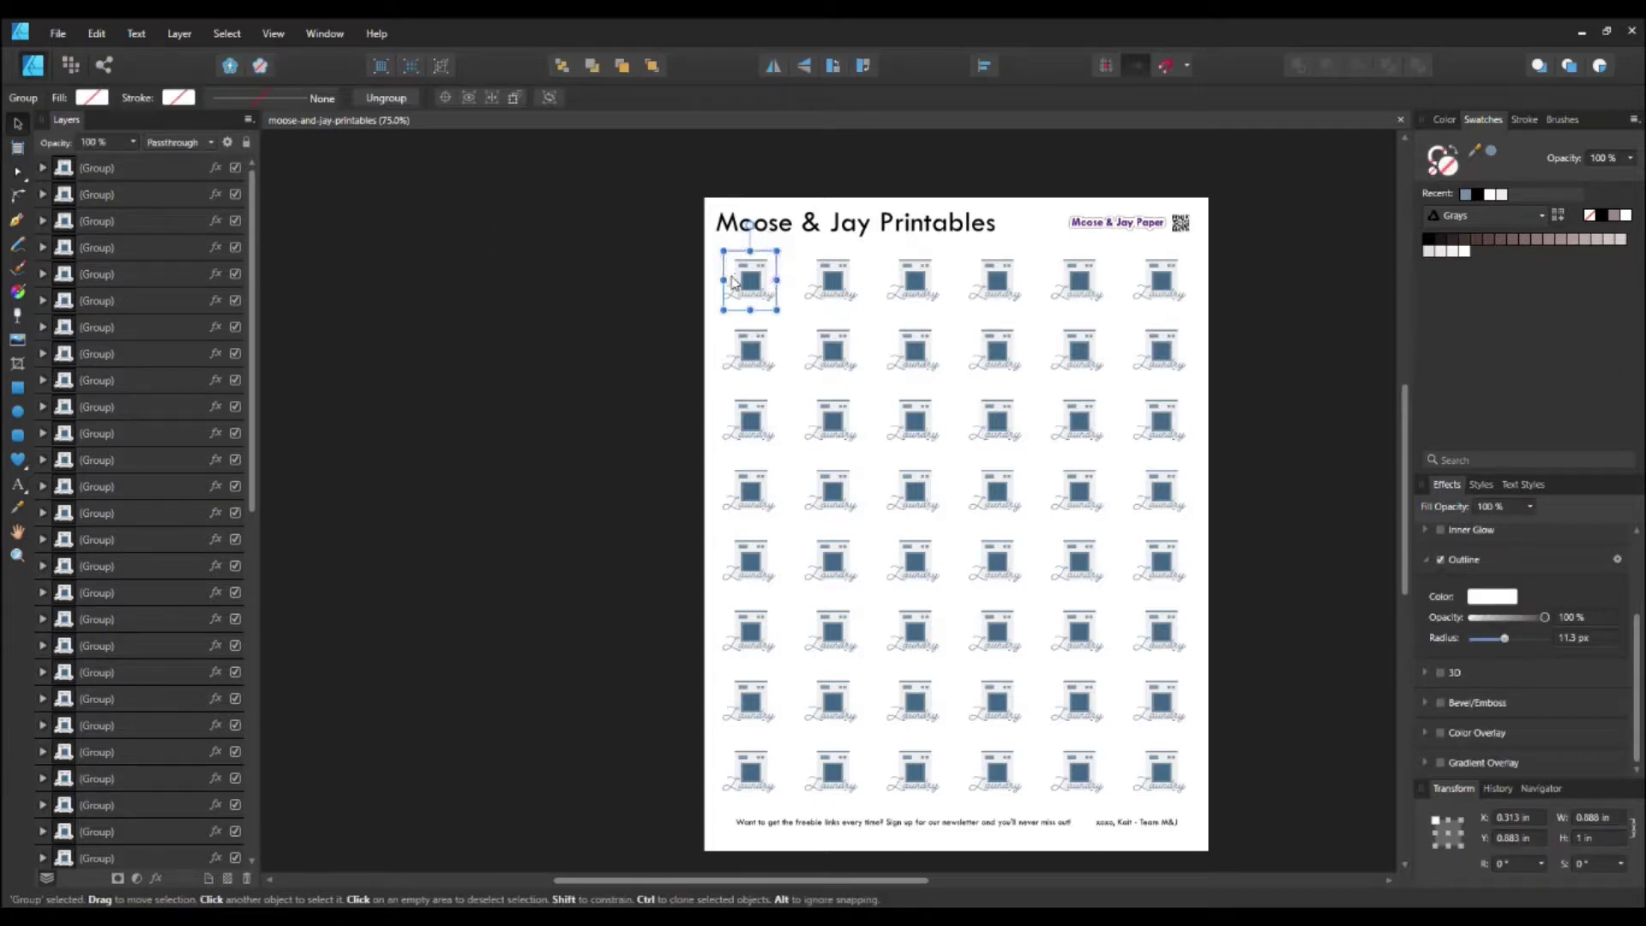
key(ctrl+d)
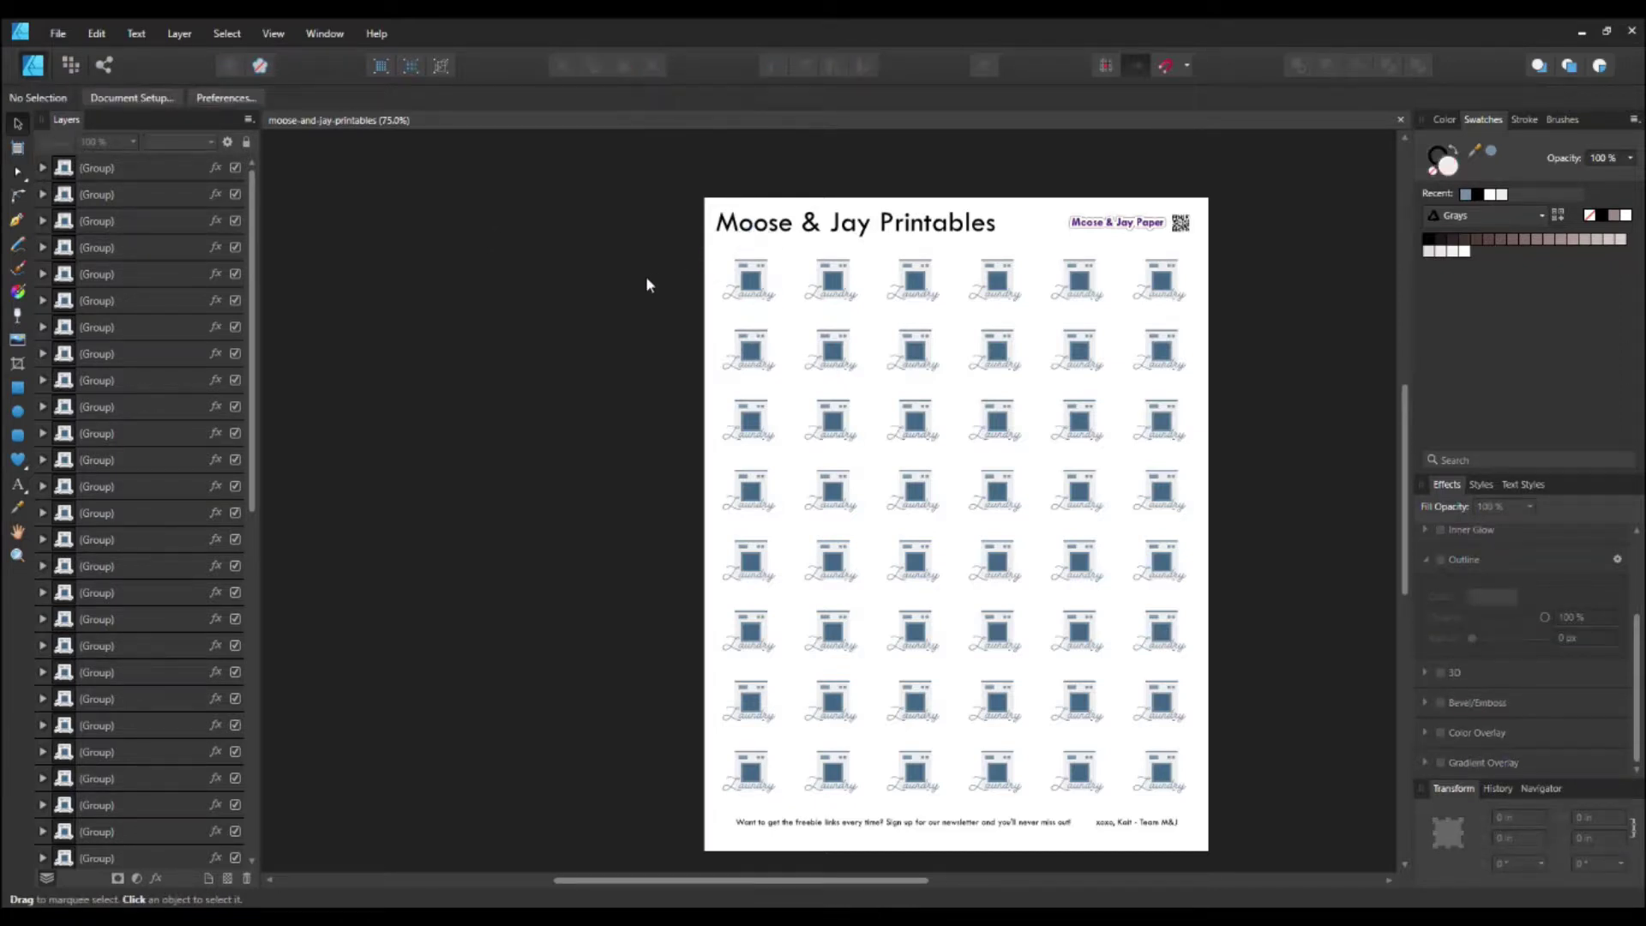
click(735, 294)
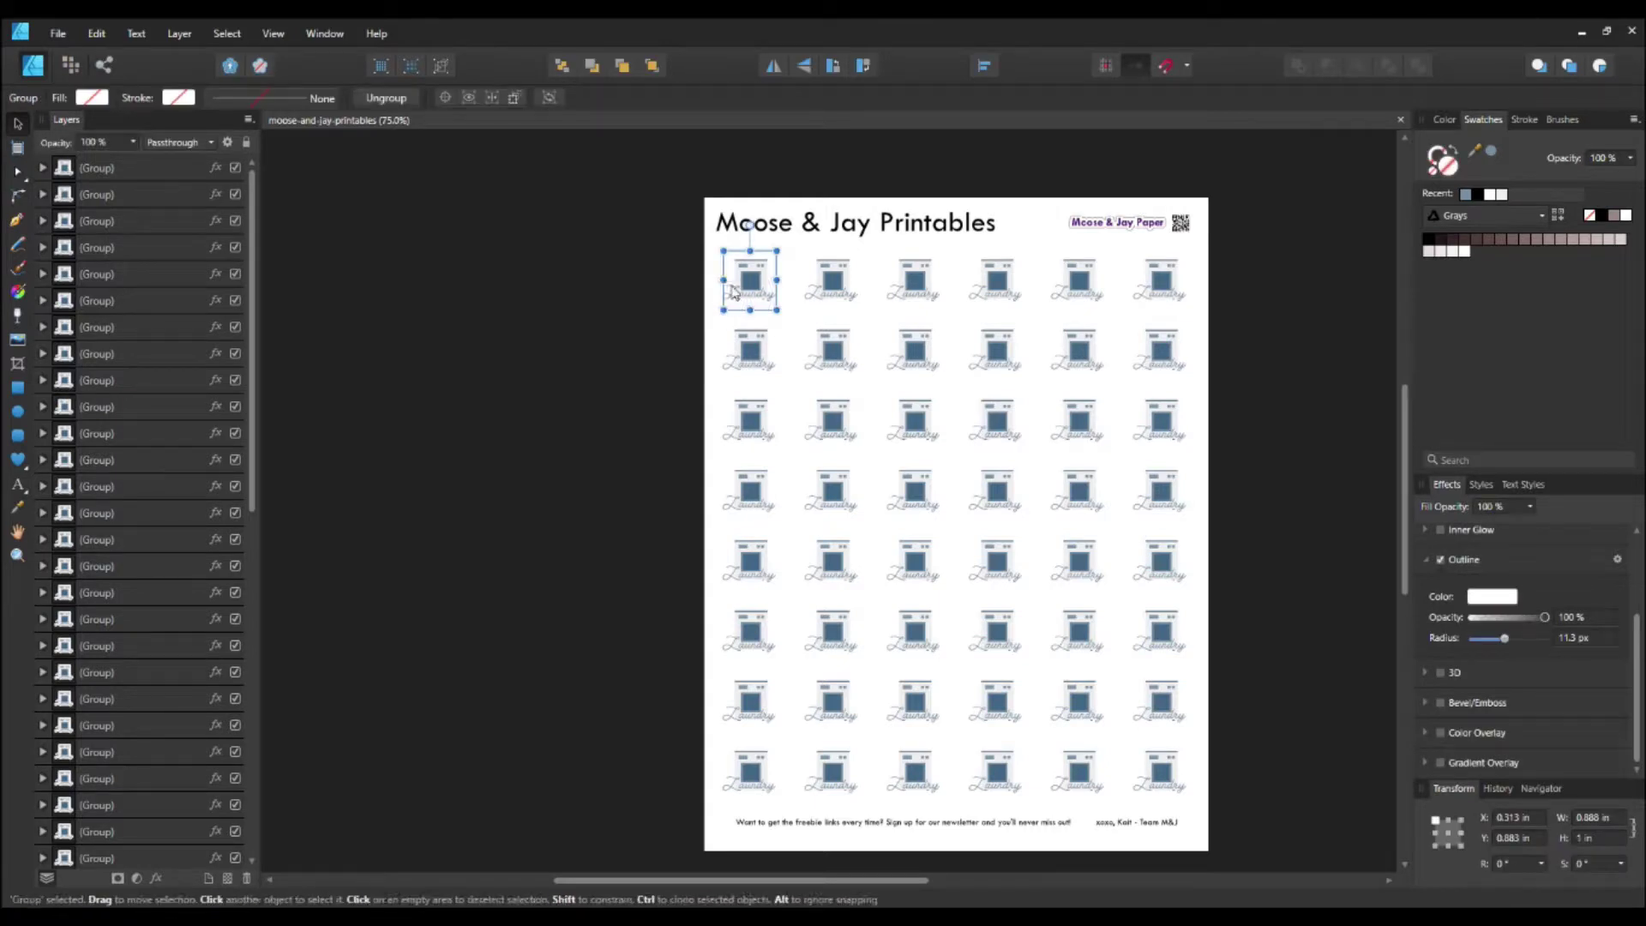
click(562, 387)
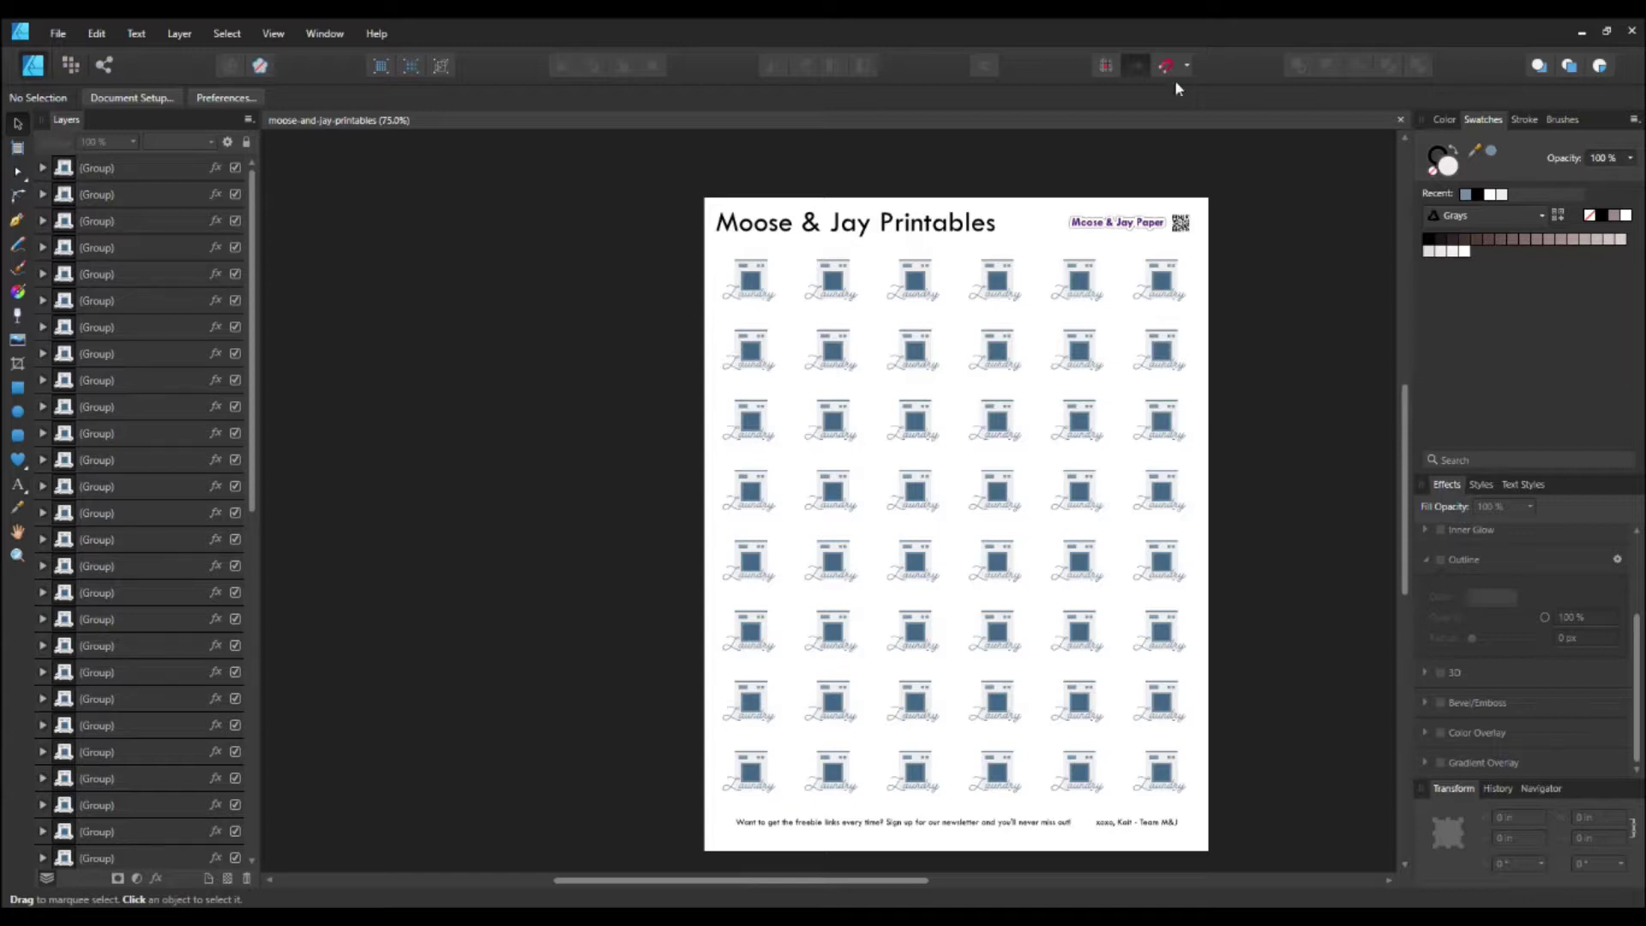
scroll(548, 549, down, 1)
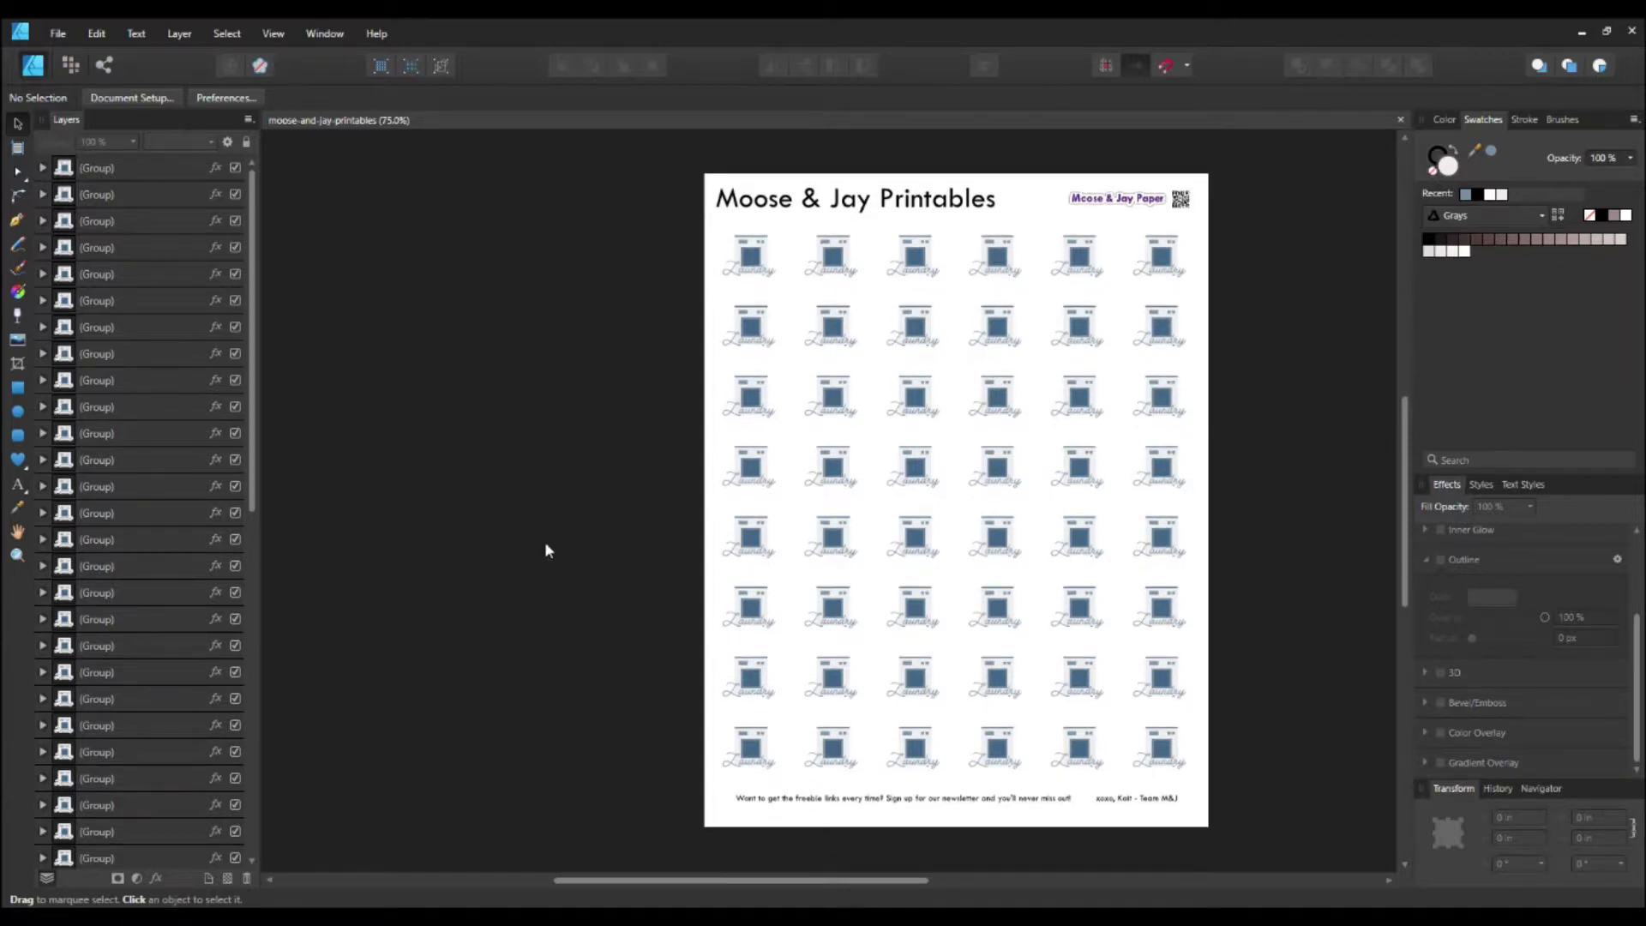
scroll(547, 551, up, 1)
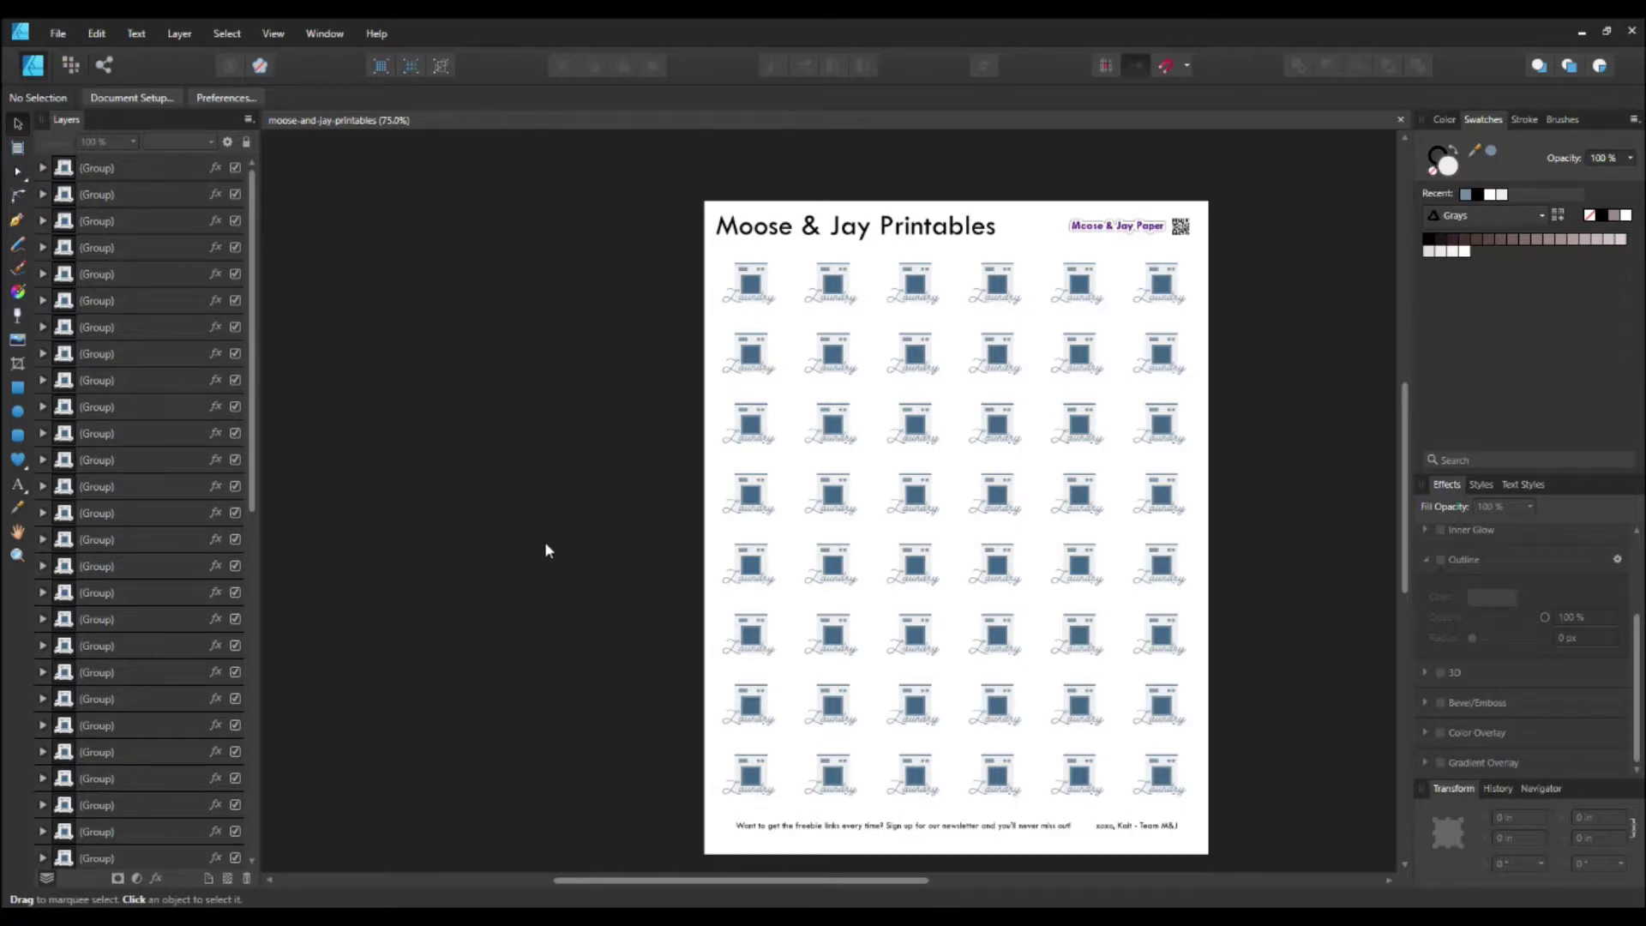
Export the whole document as a 2550 x 3300 px PNG named moose-and-jay-printables_laundry-sheet on the Desktop
key(ctrl+alt+shift+w)
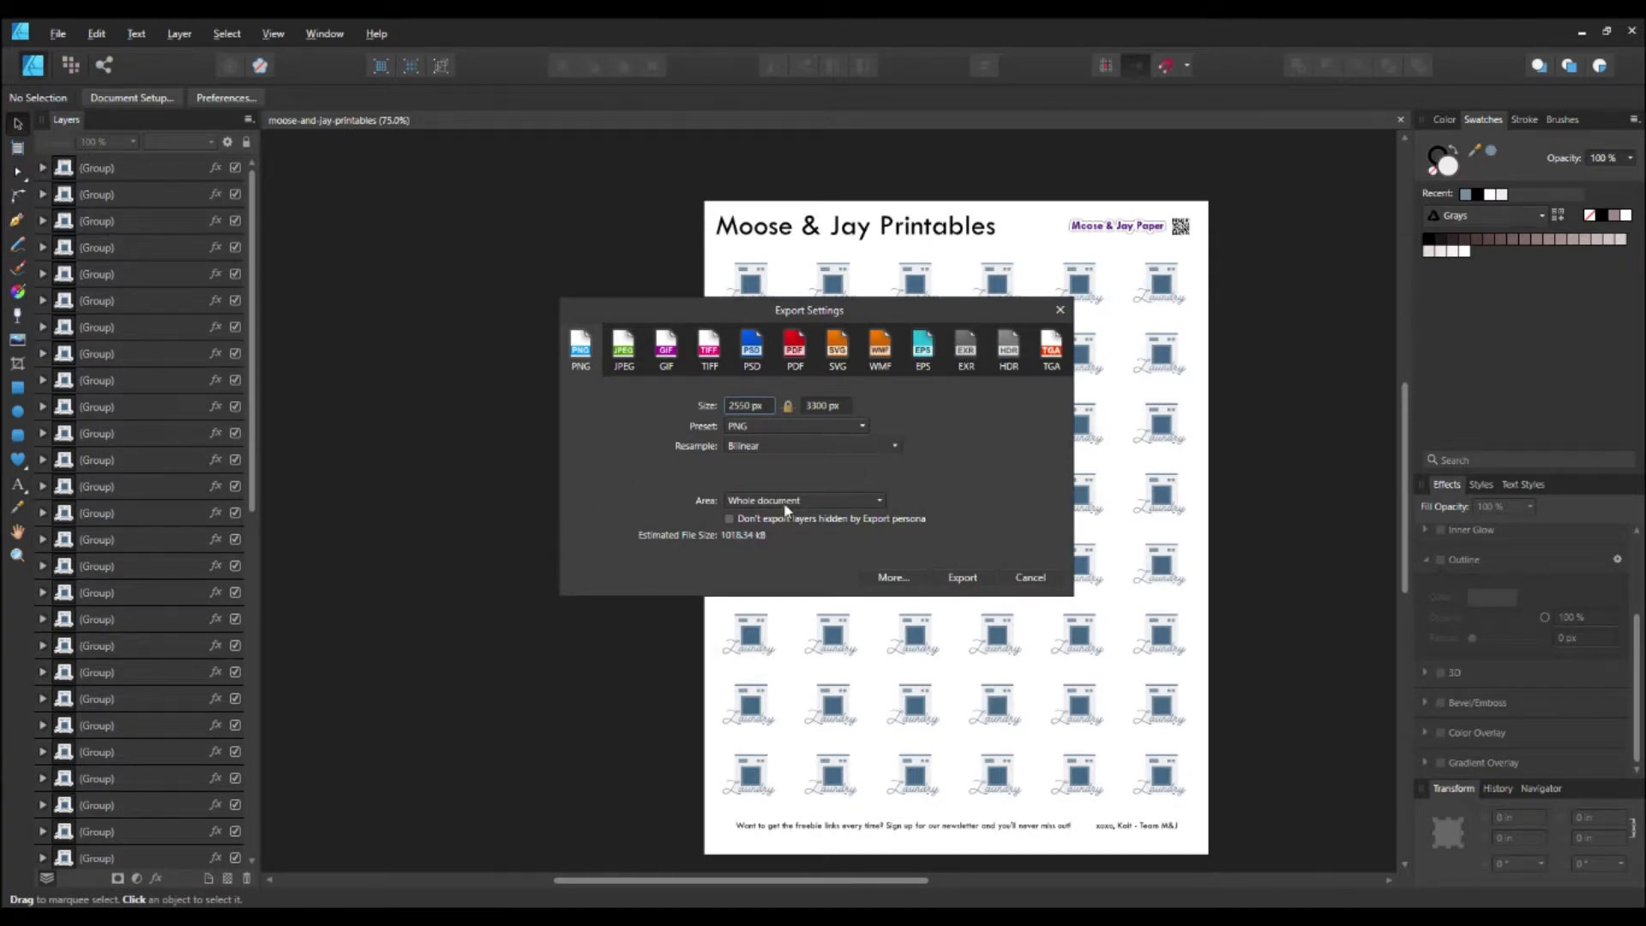
click(947, 576)
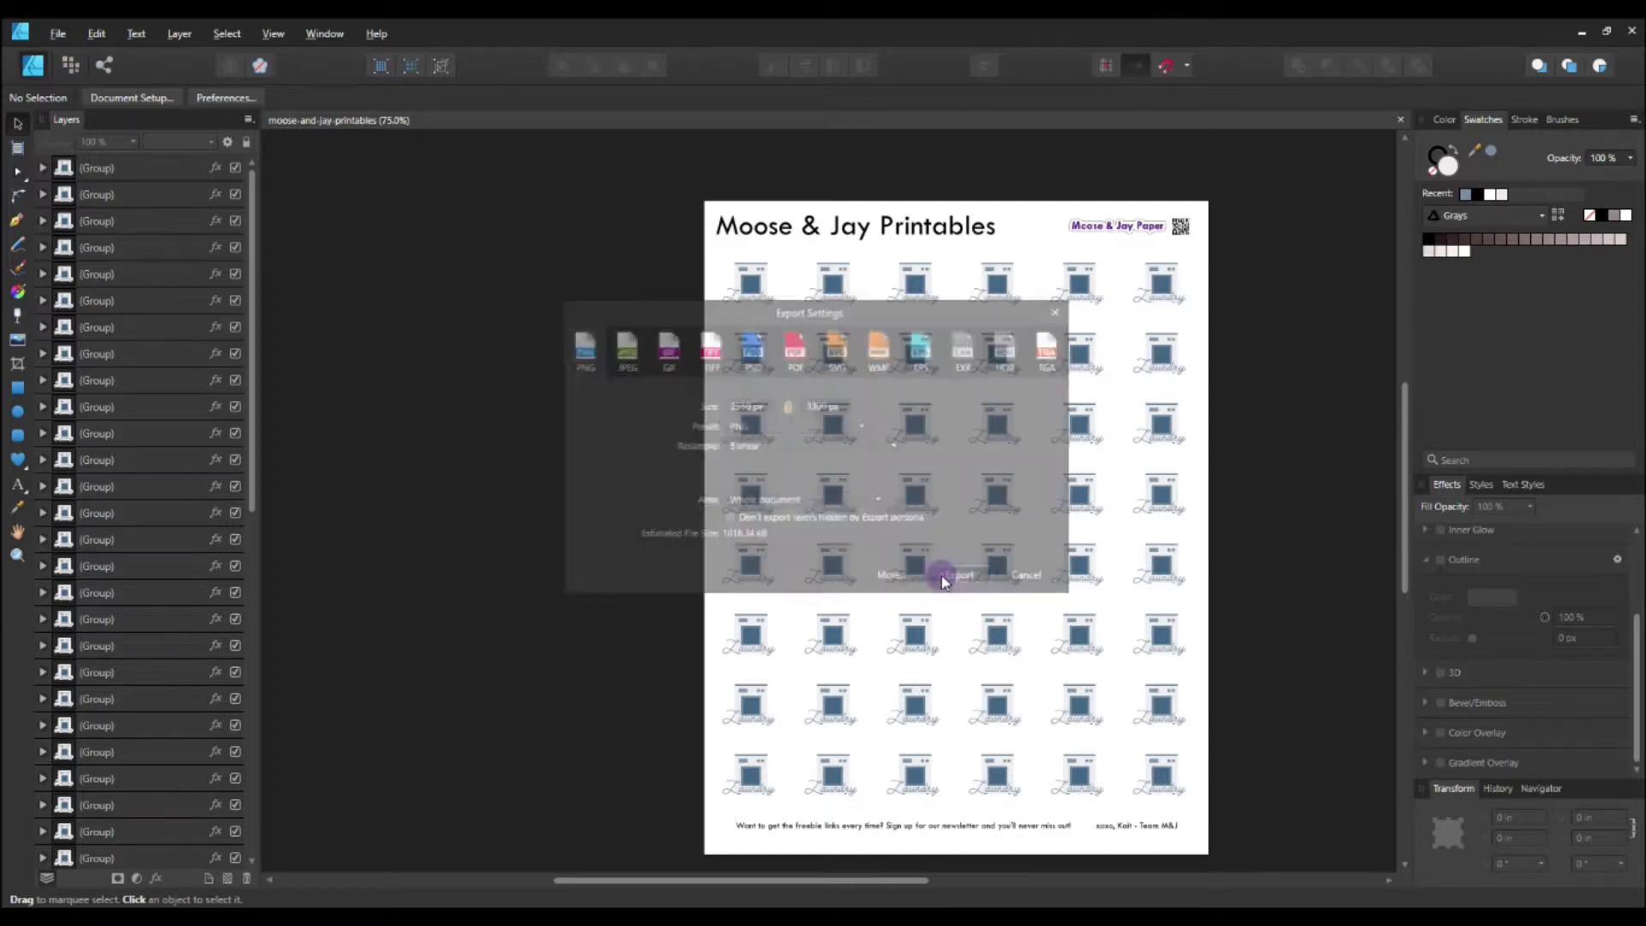
key(End)
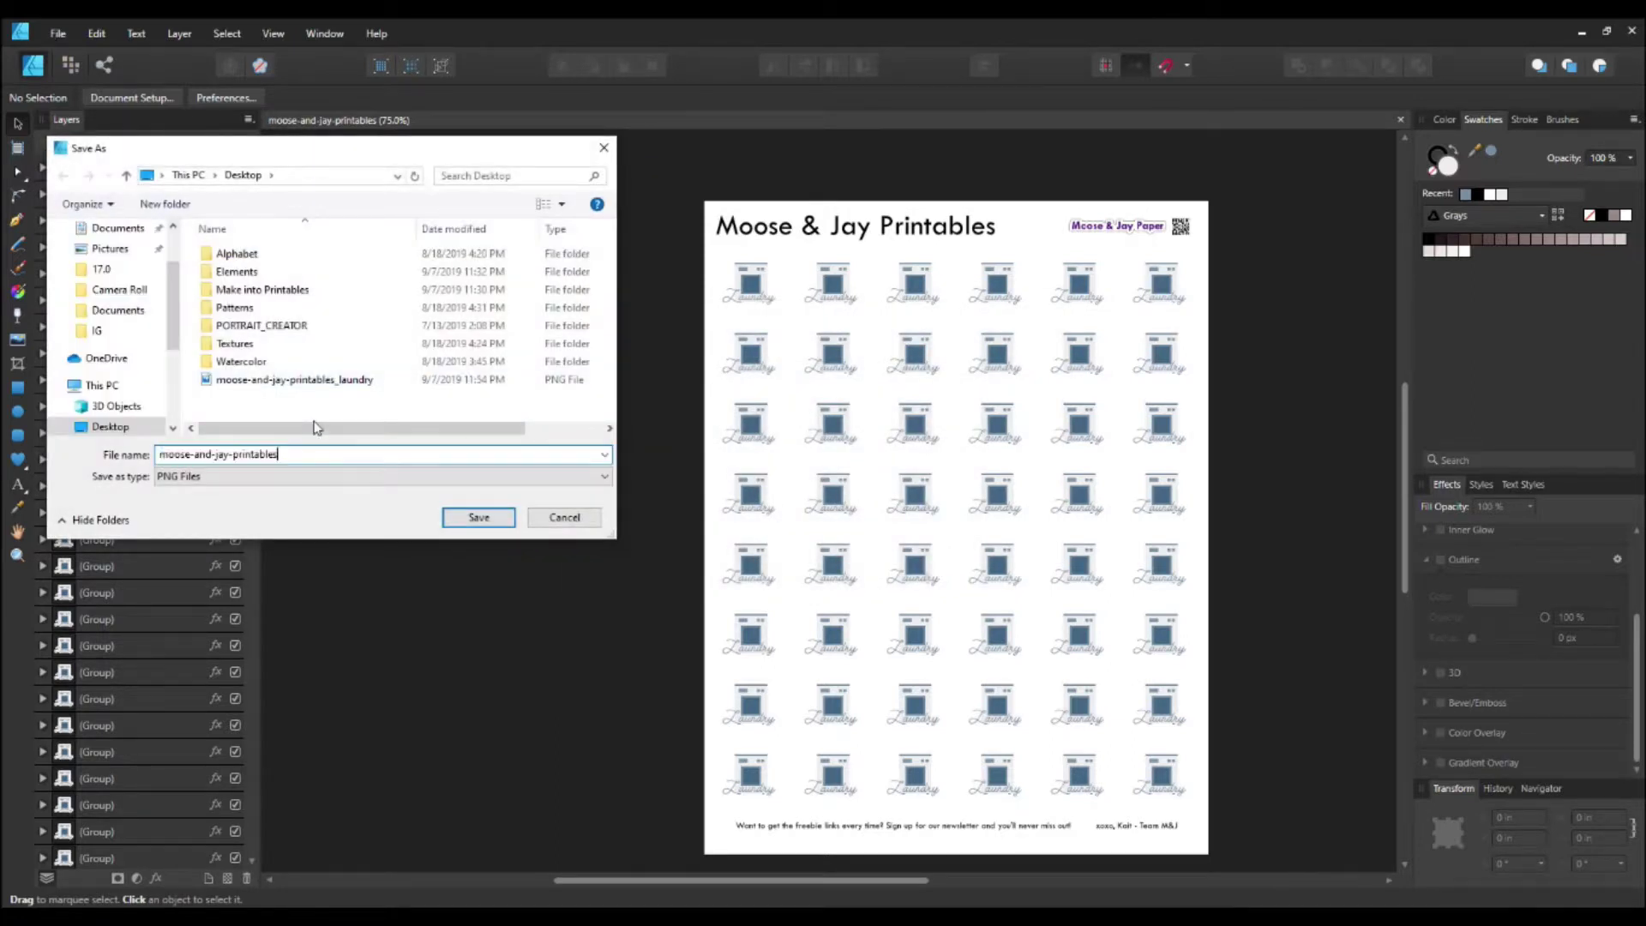
text(_lau)
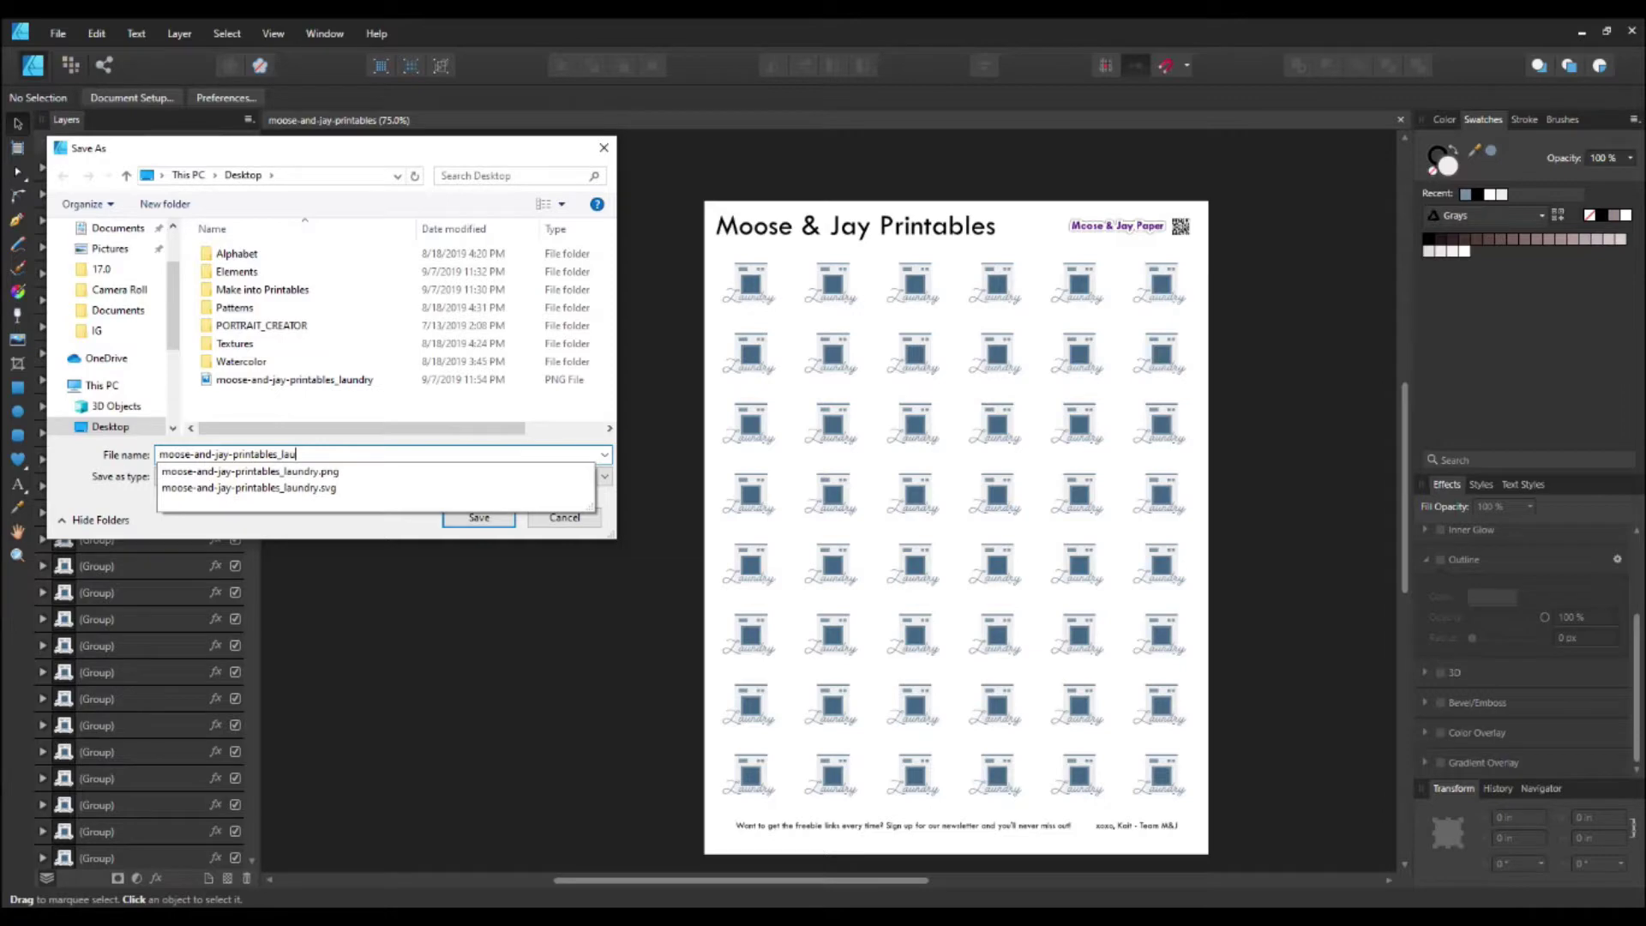
text(ndry-sh)
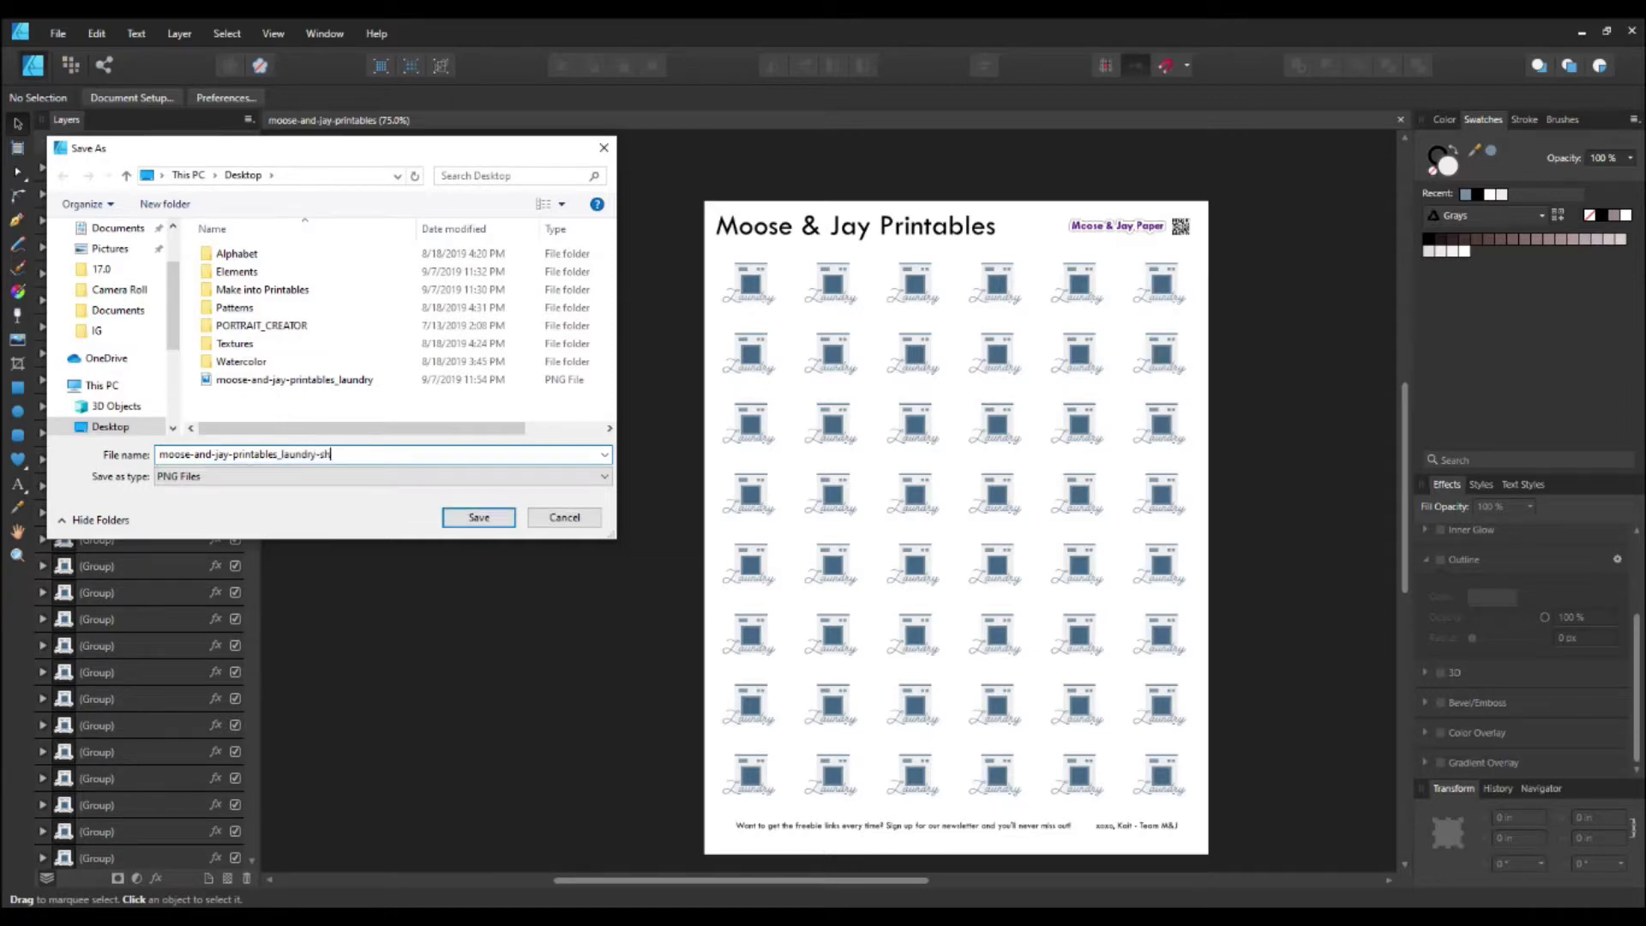
text(eet)
click(478, 518)
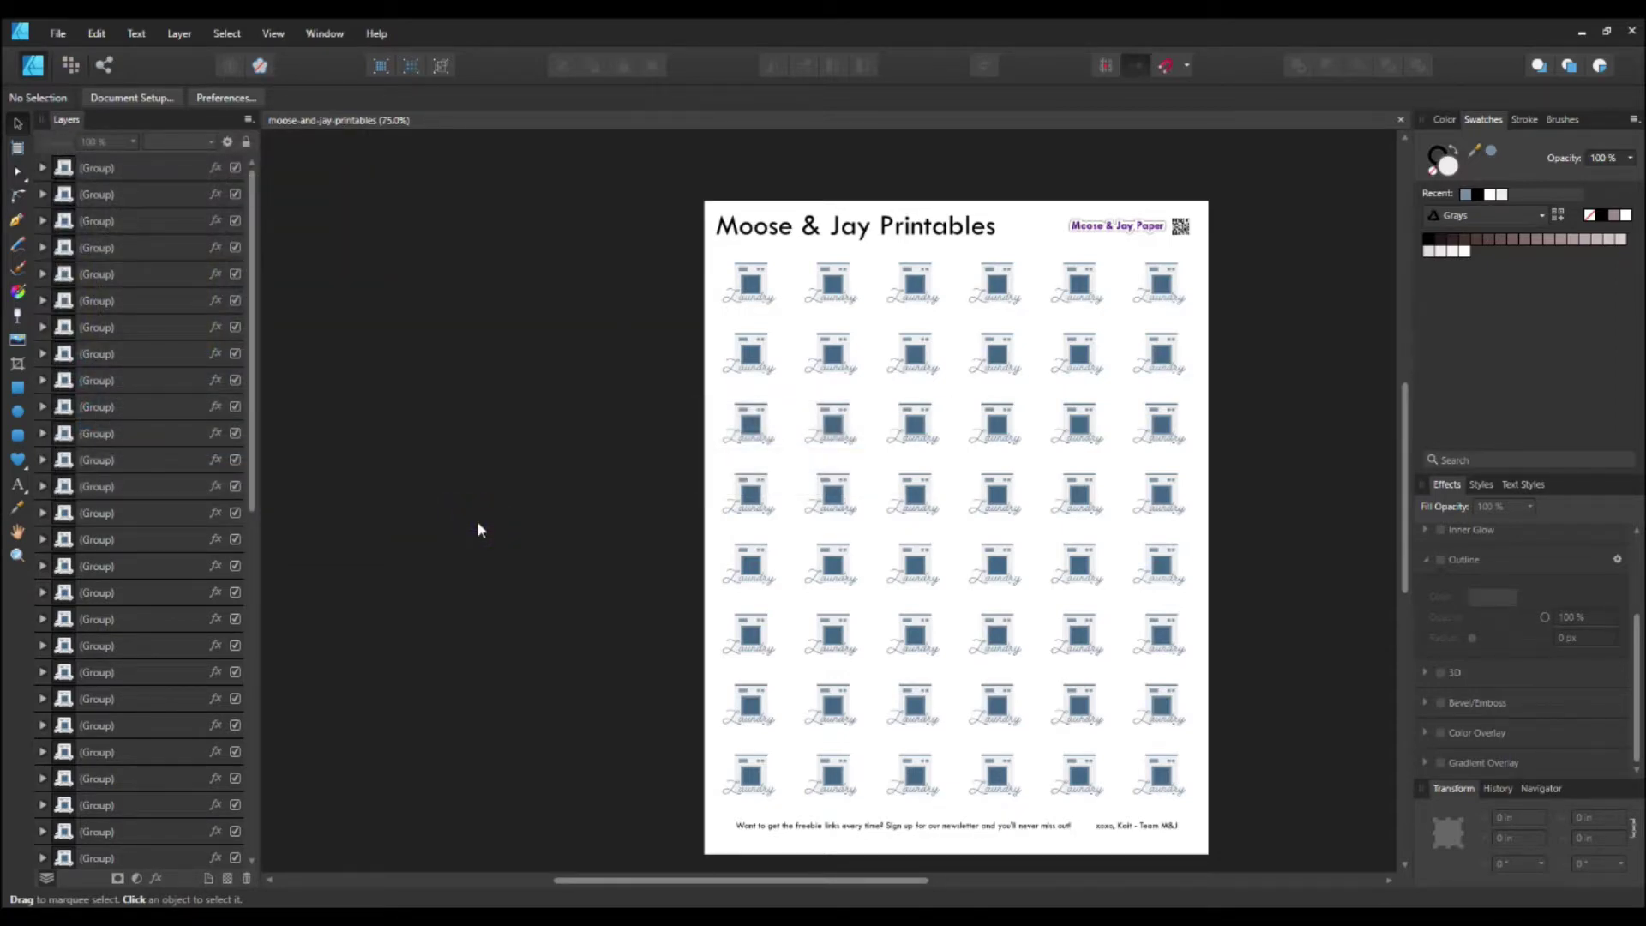
Export the whole document as a PDF with the PDF (for export) preset, named moose-and-jay-printables_laundry-sheet, on the Desktop
key(ctrl+alt+shift+s)
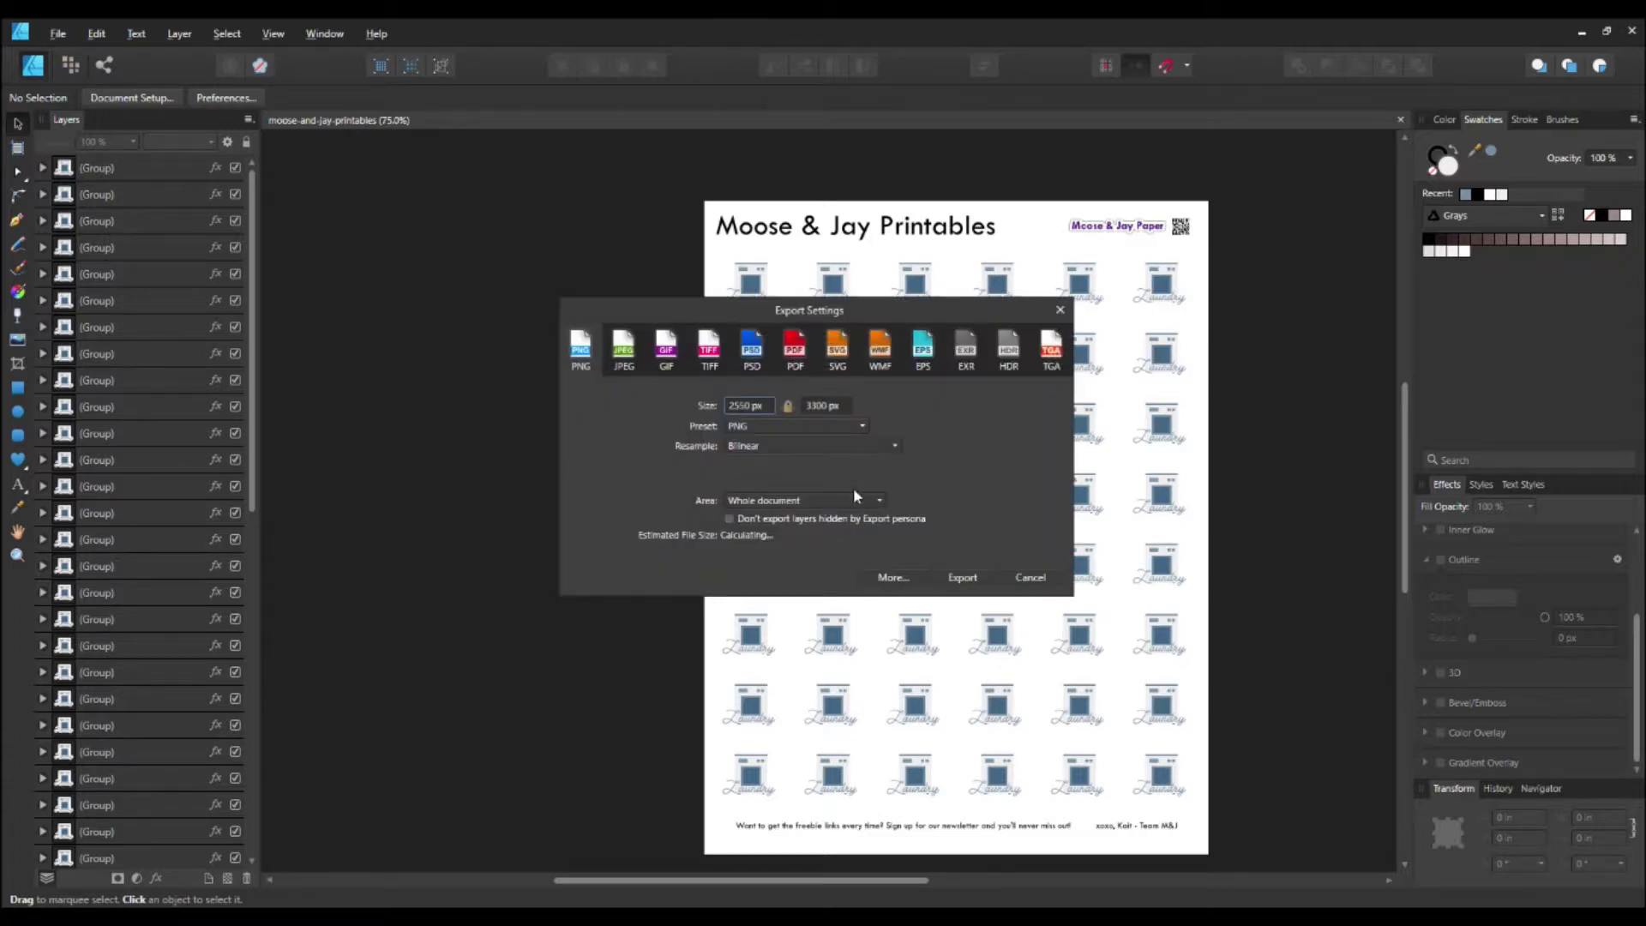
click(799, 350)
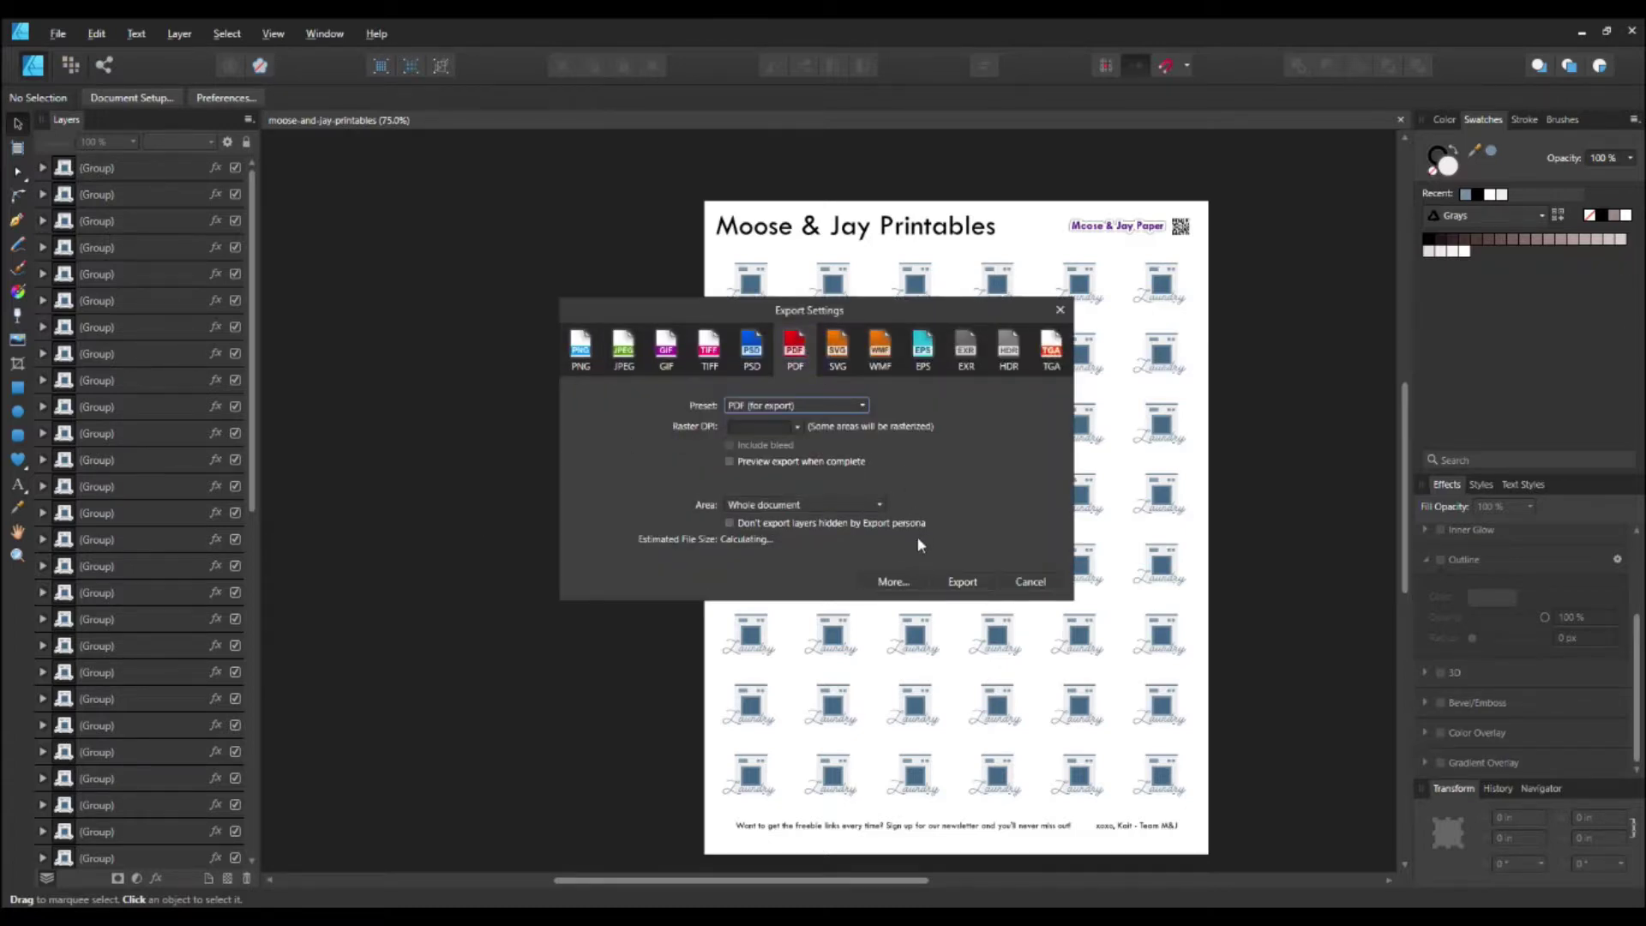
click(955, 581)
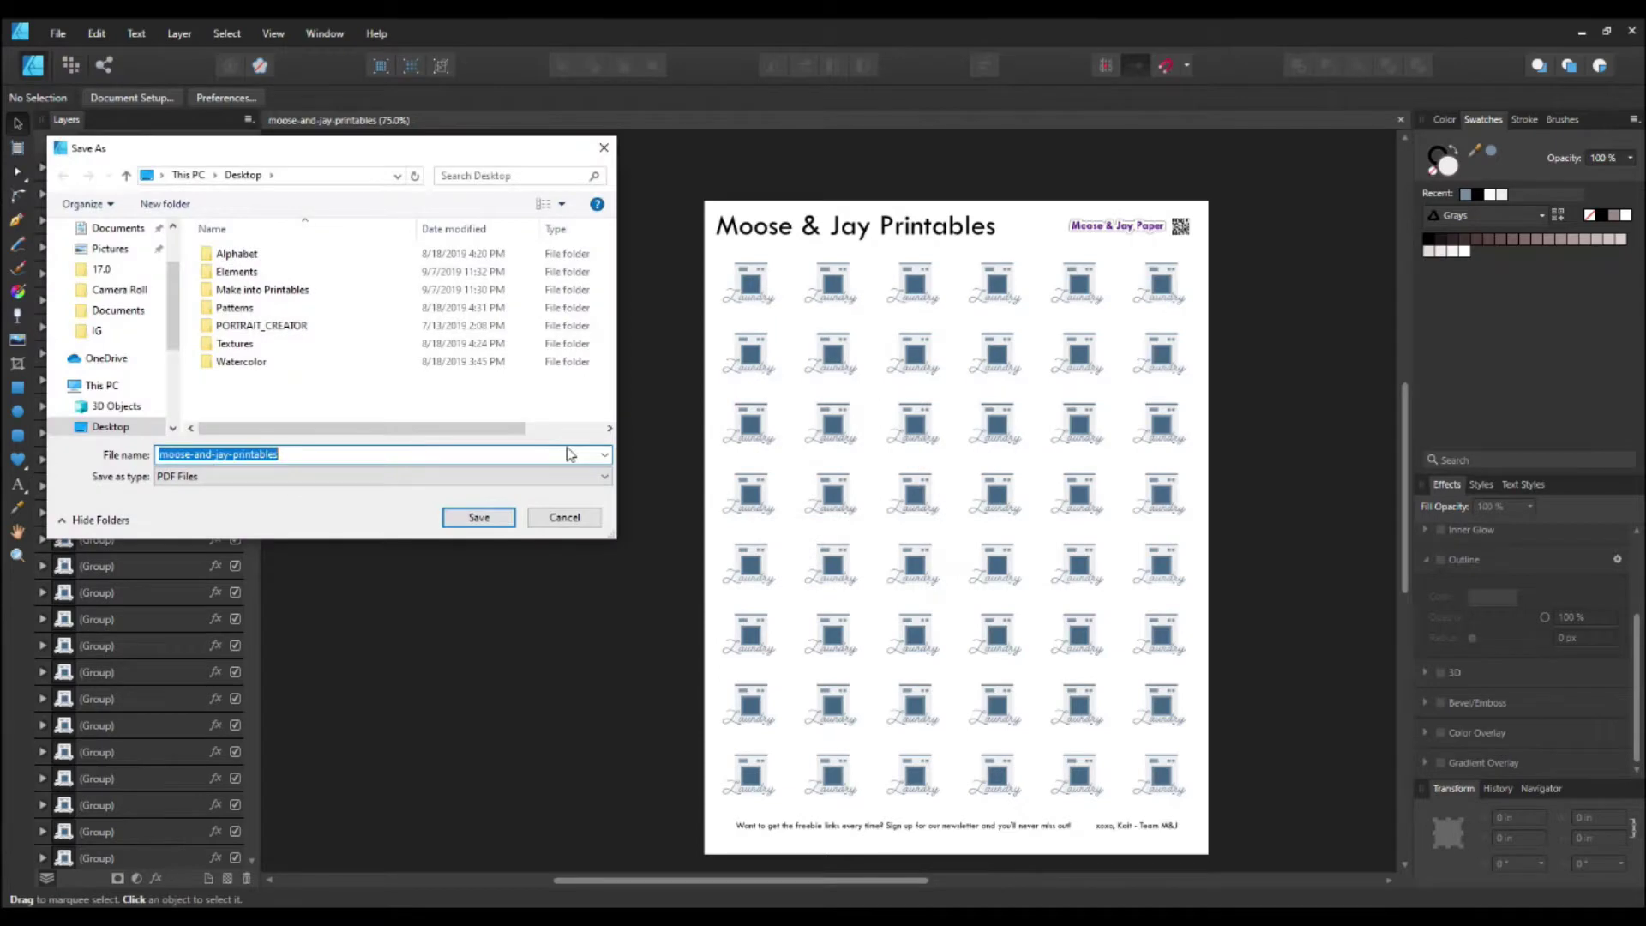
click(570, 453)
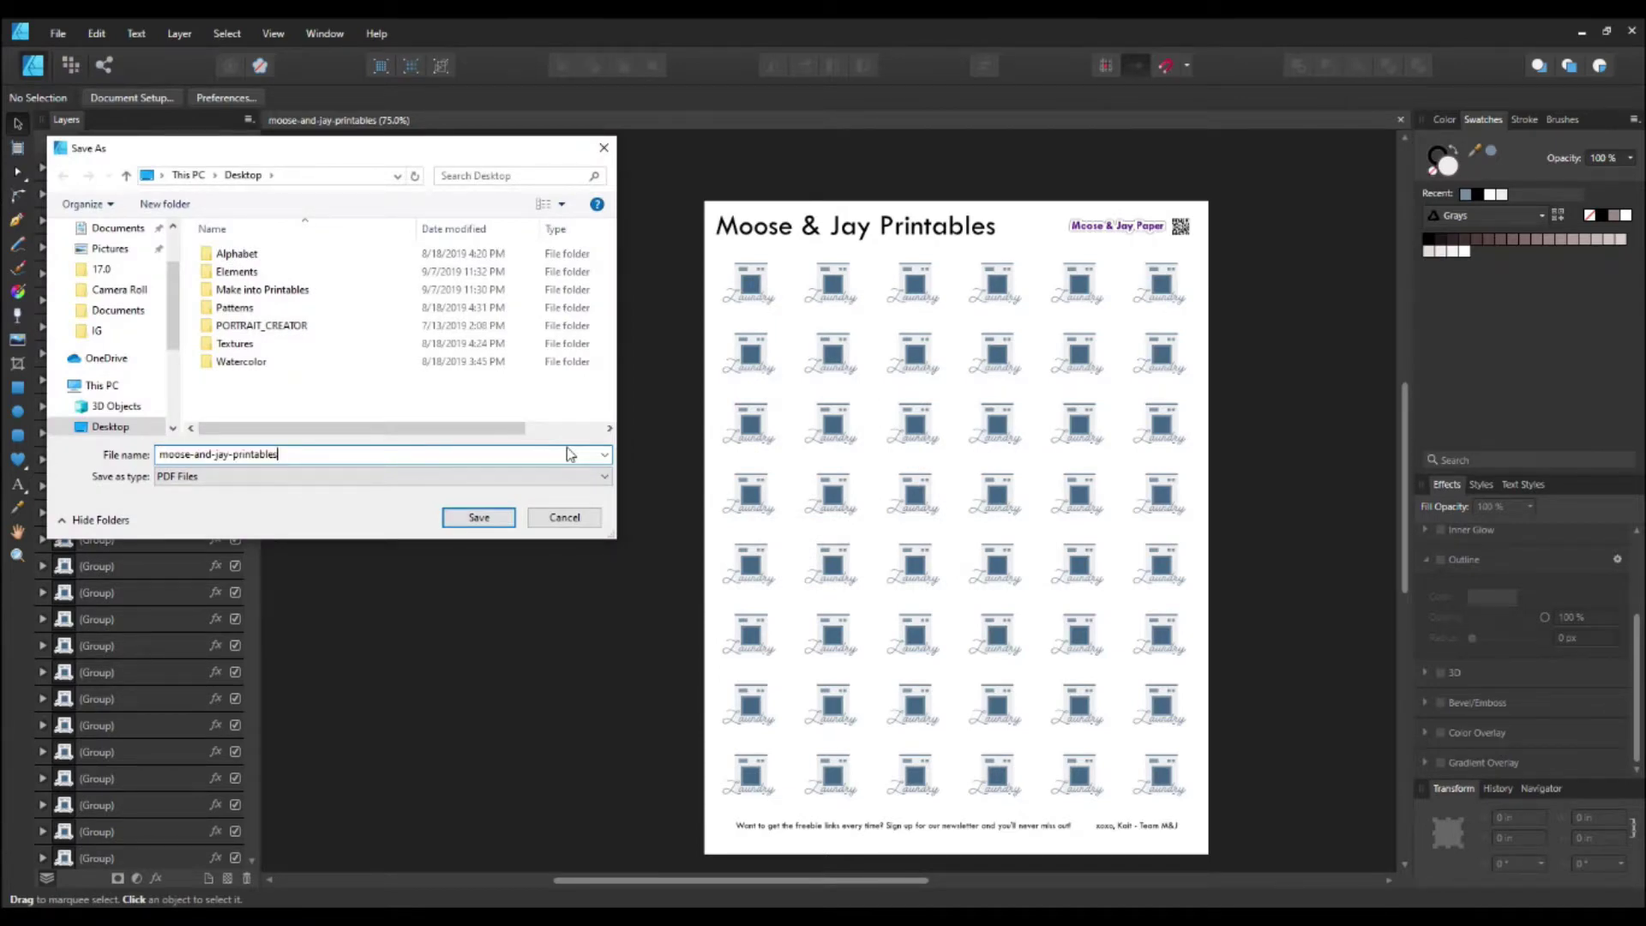
text(_laundry-sheet)
key(Return)
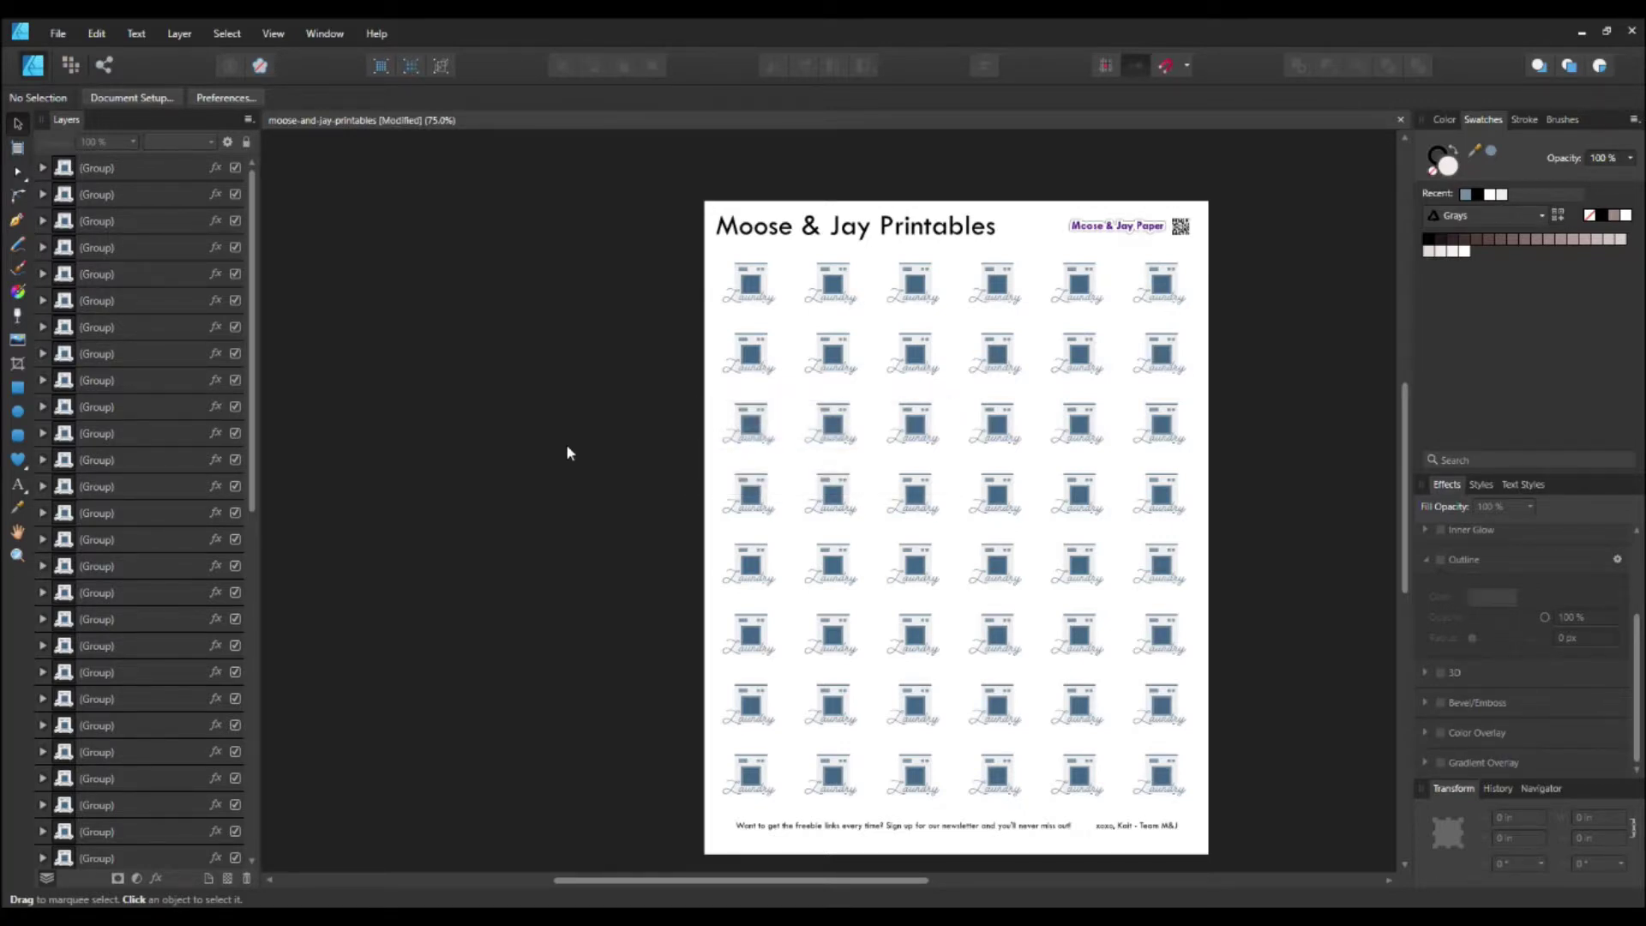
Select all 48 laundry stickers and set up a PNG export of the selection without background
drag(626, 241, 1260, 810)
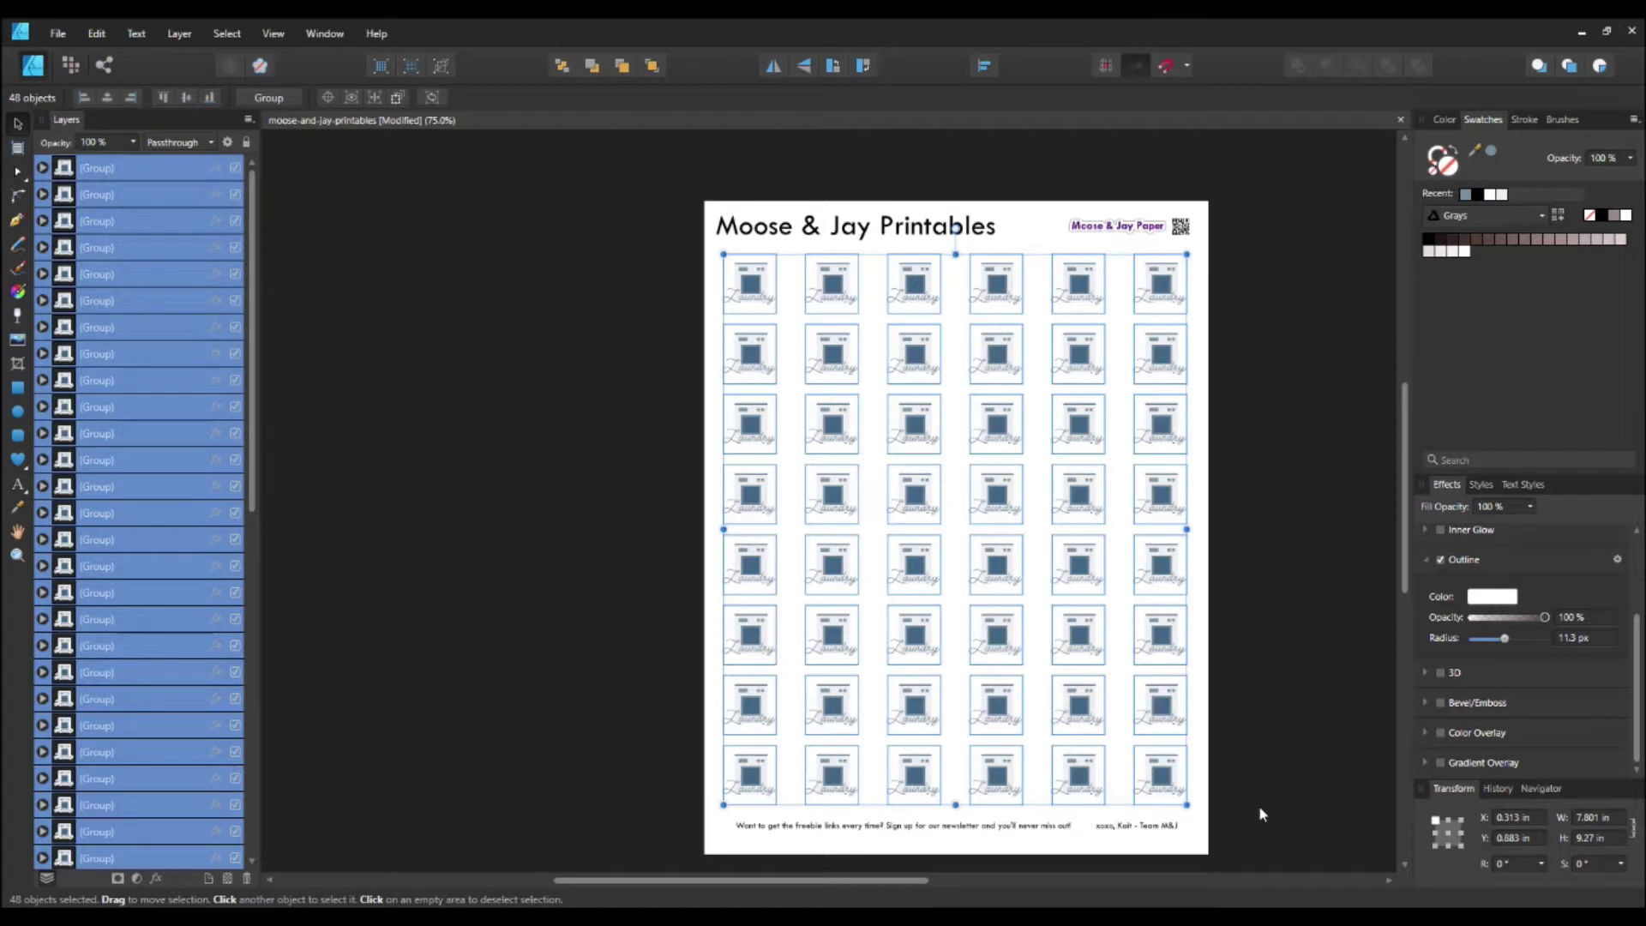
key(ctrl+alt+shift+w)
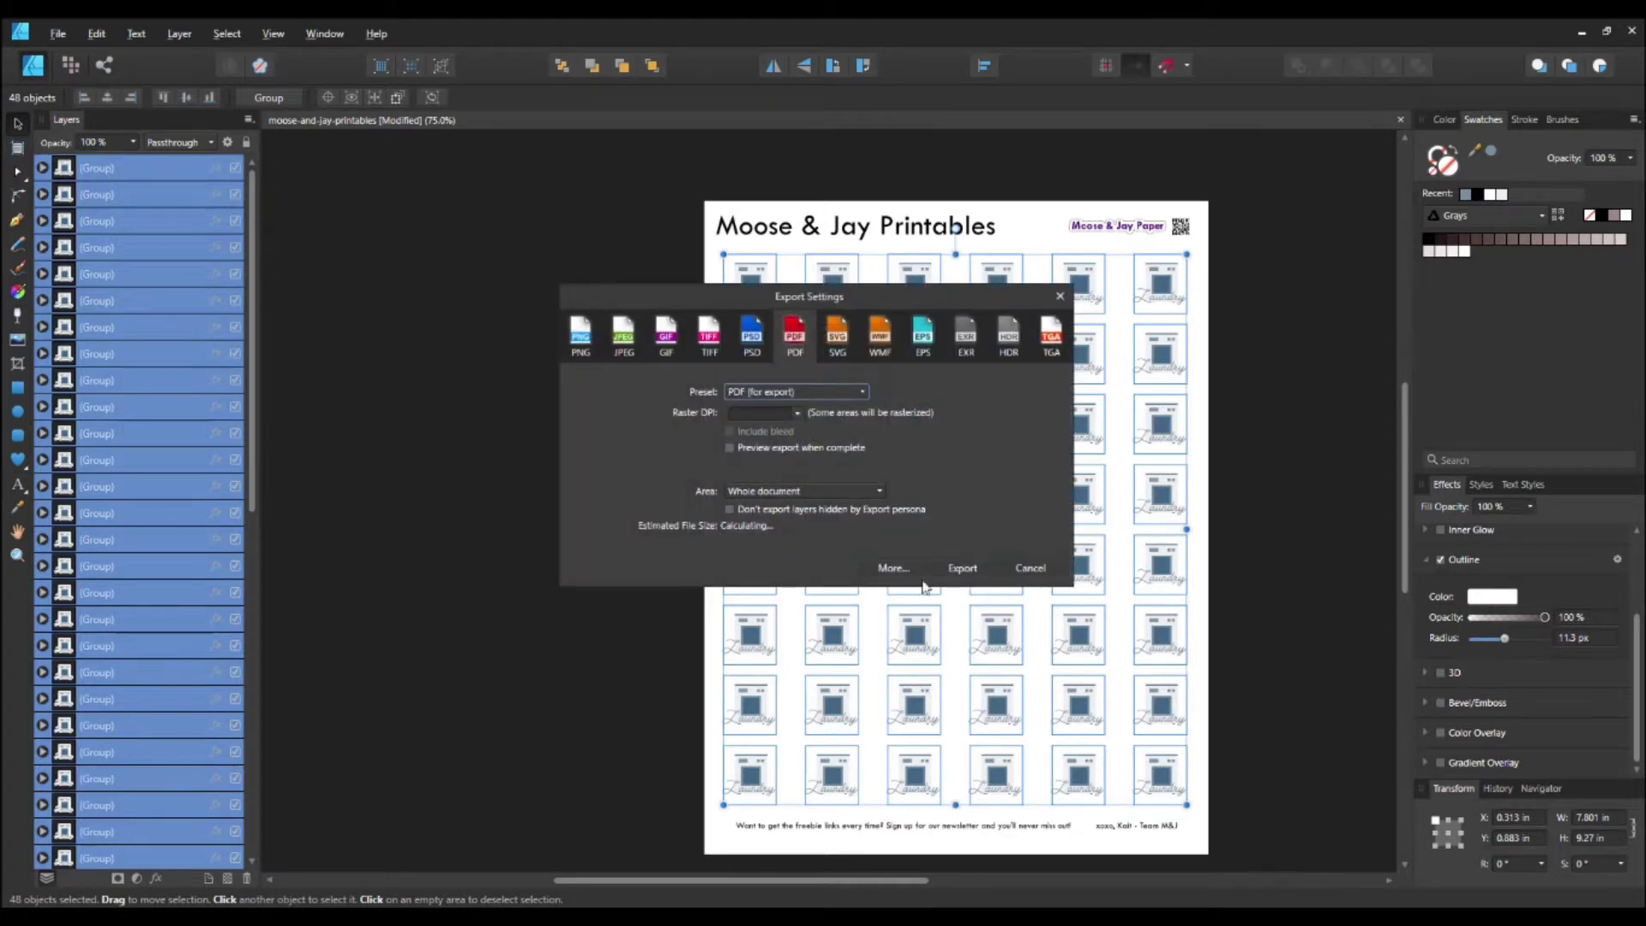
click(582, 341)
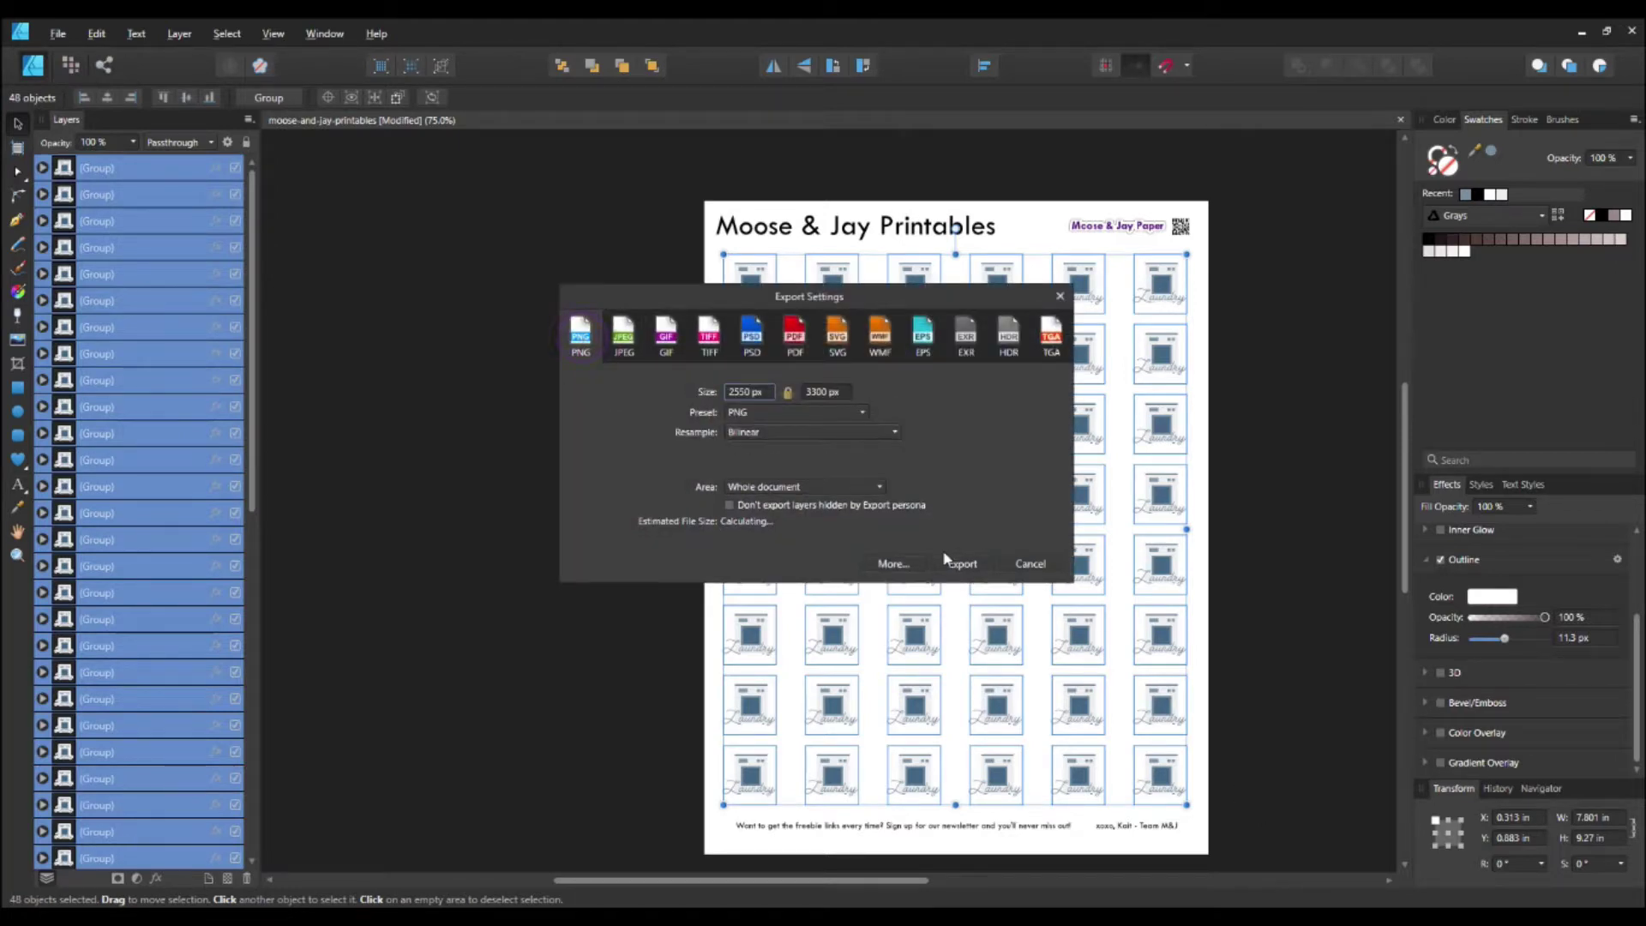
click(823, 486)
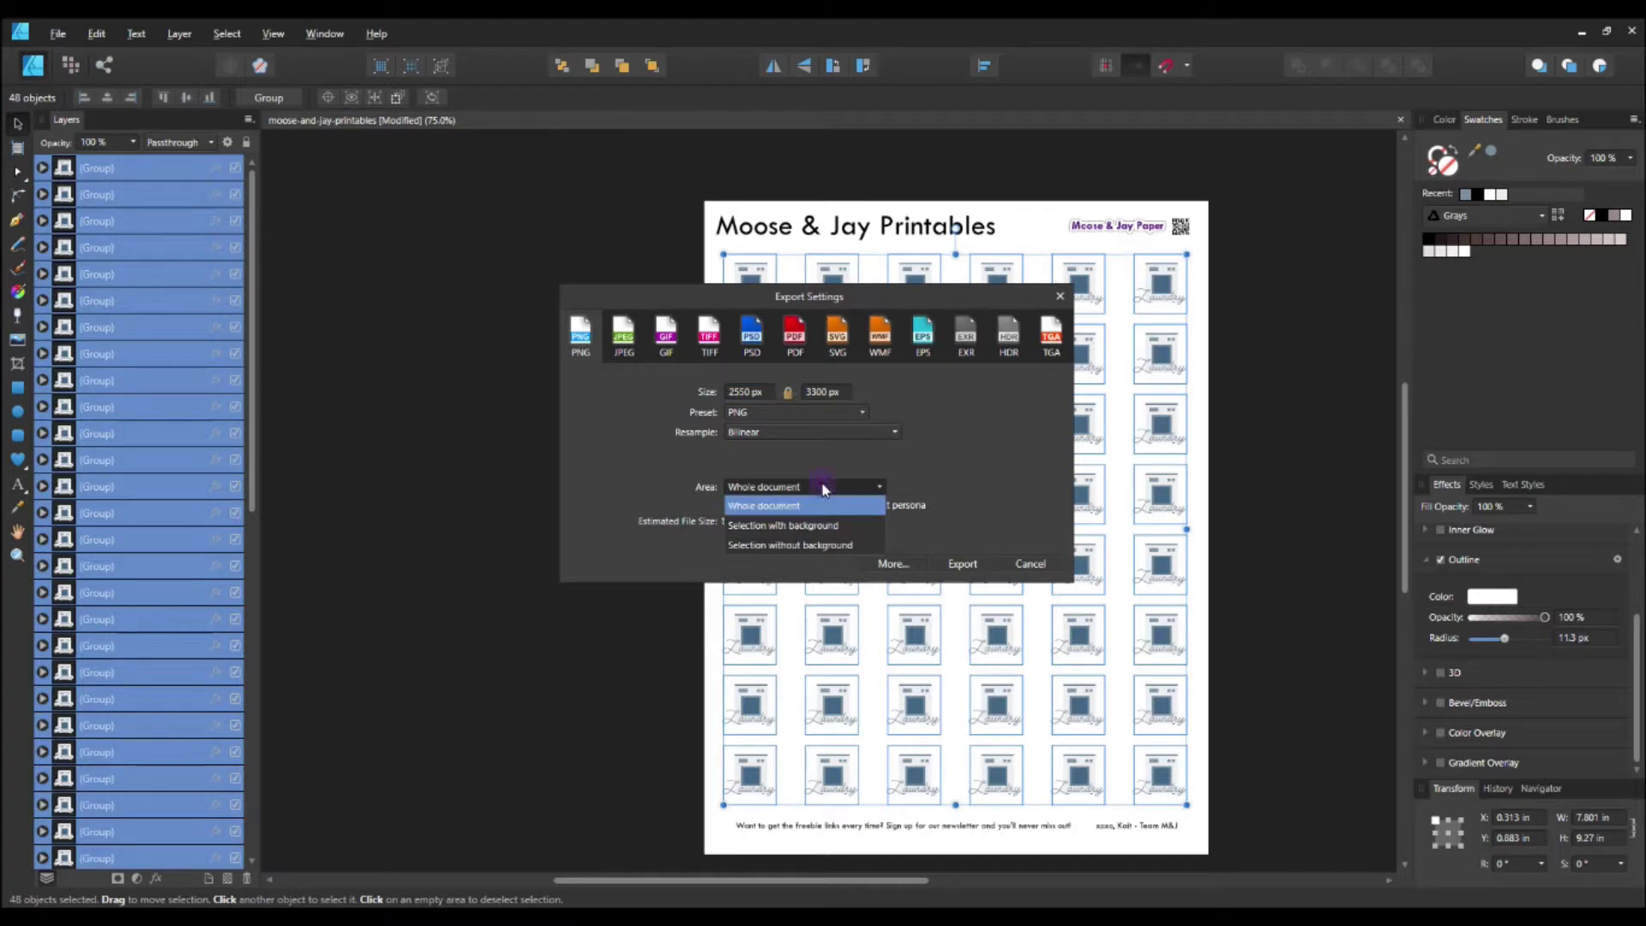
click(828, 544)
click(955, 564)
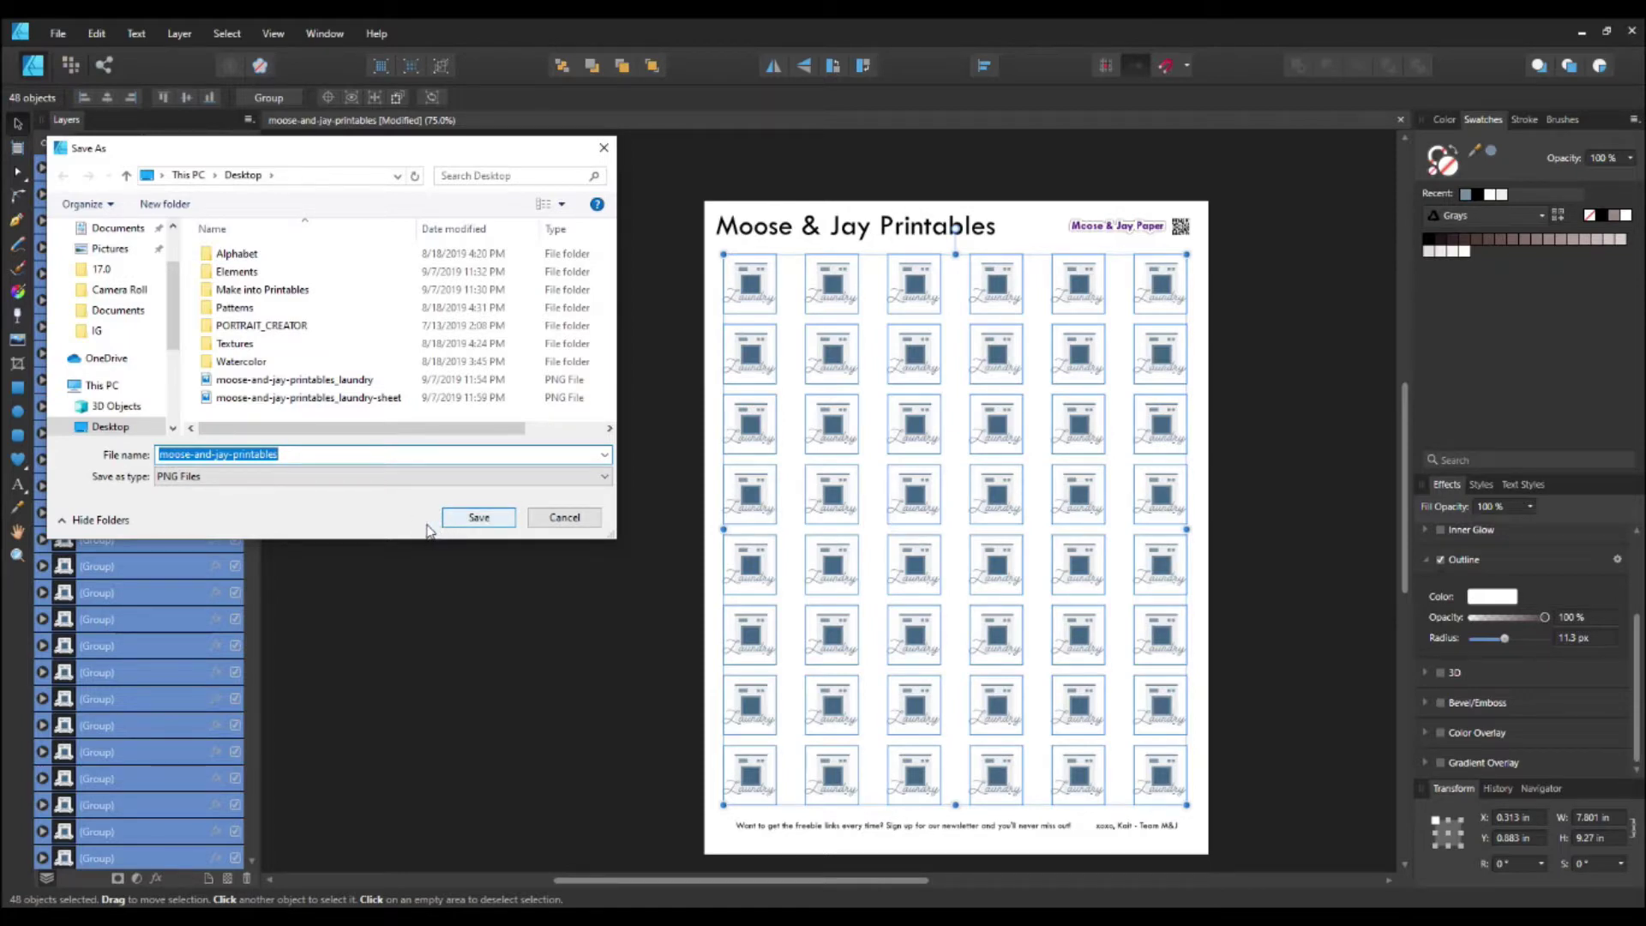
Save the exported PNG on the Desktop as moose-and-jay-printables_laundry-grid and deselect the stickers
key(End)
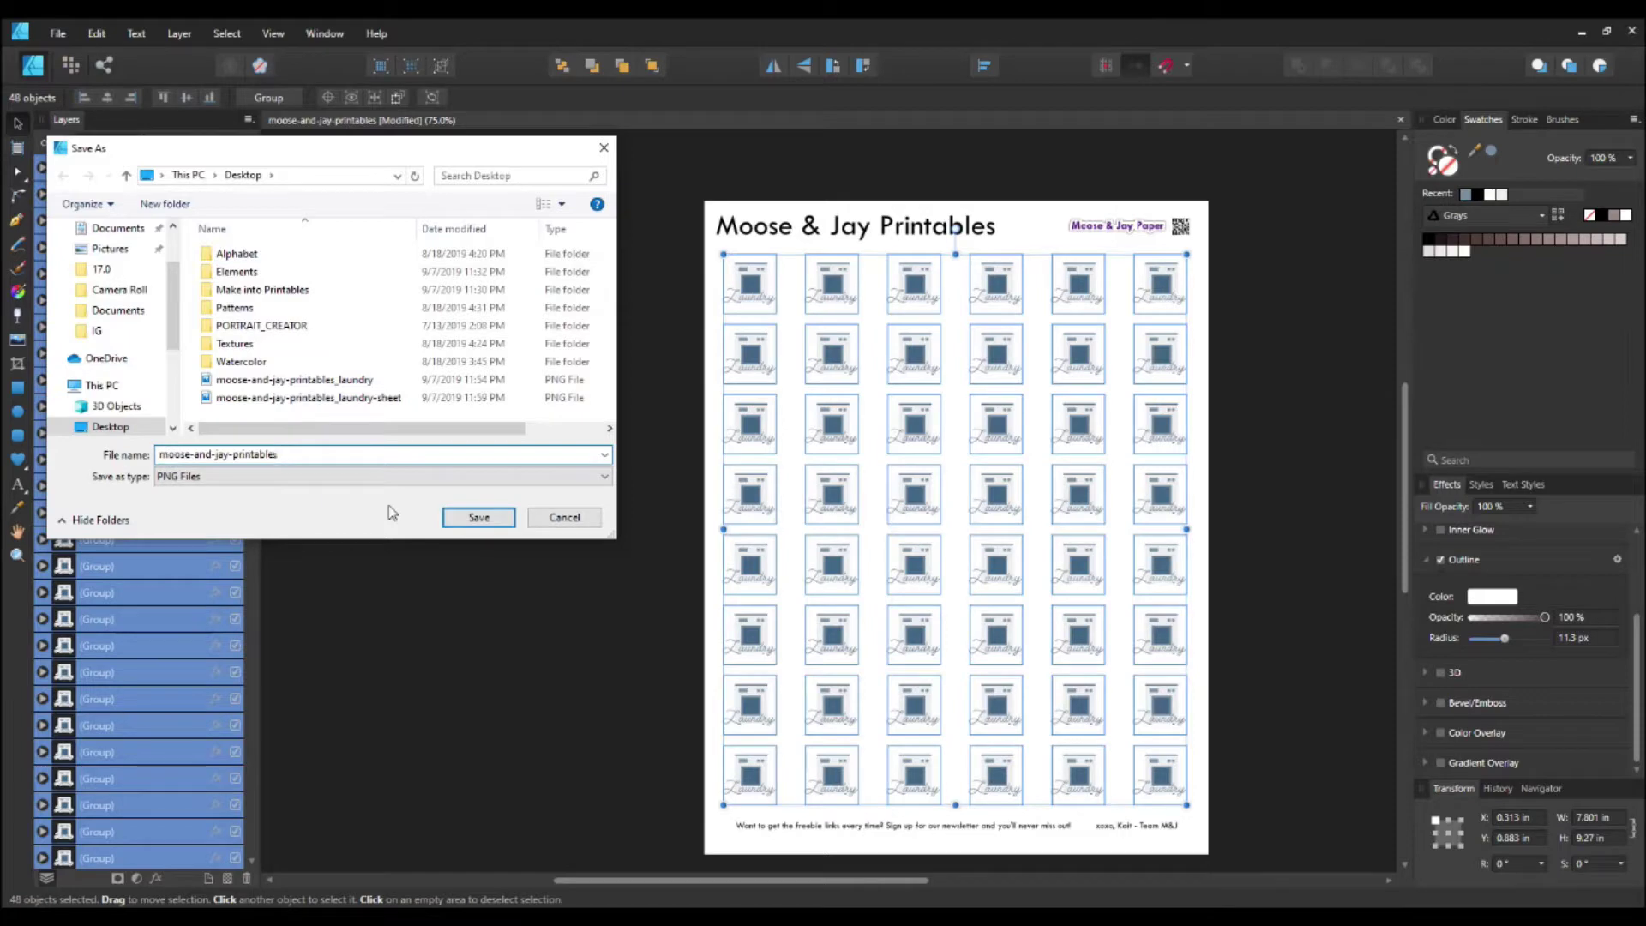
text(_laundry-she)
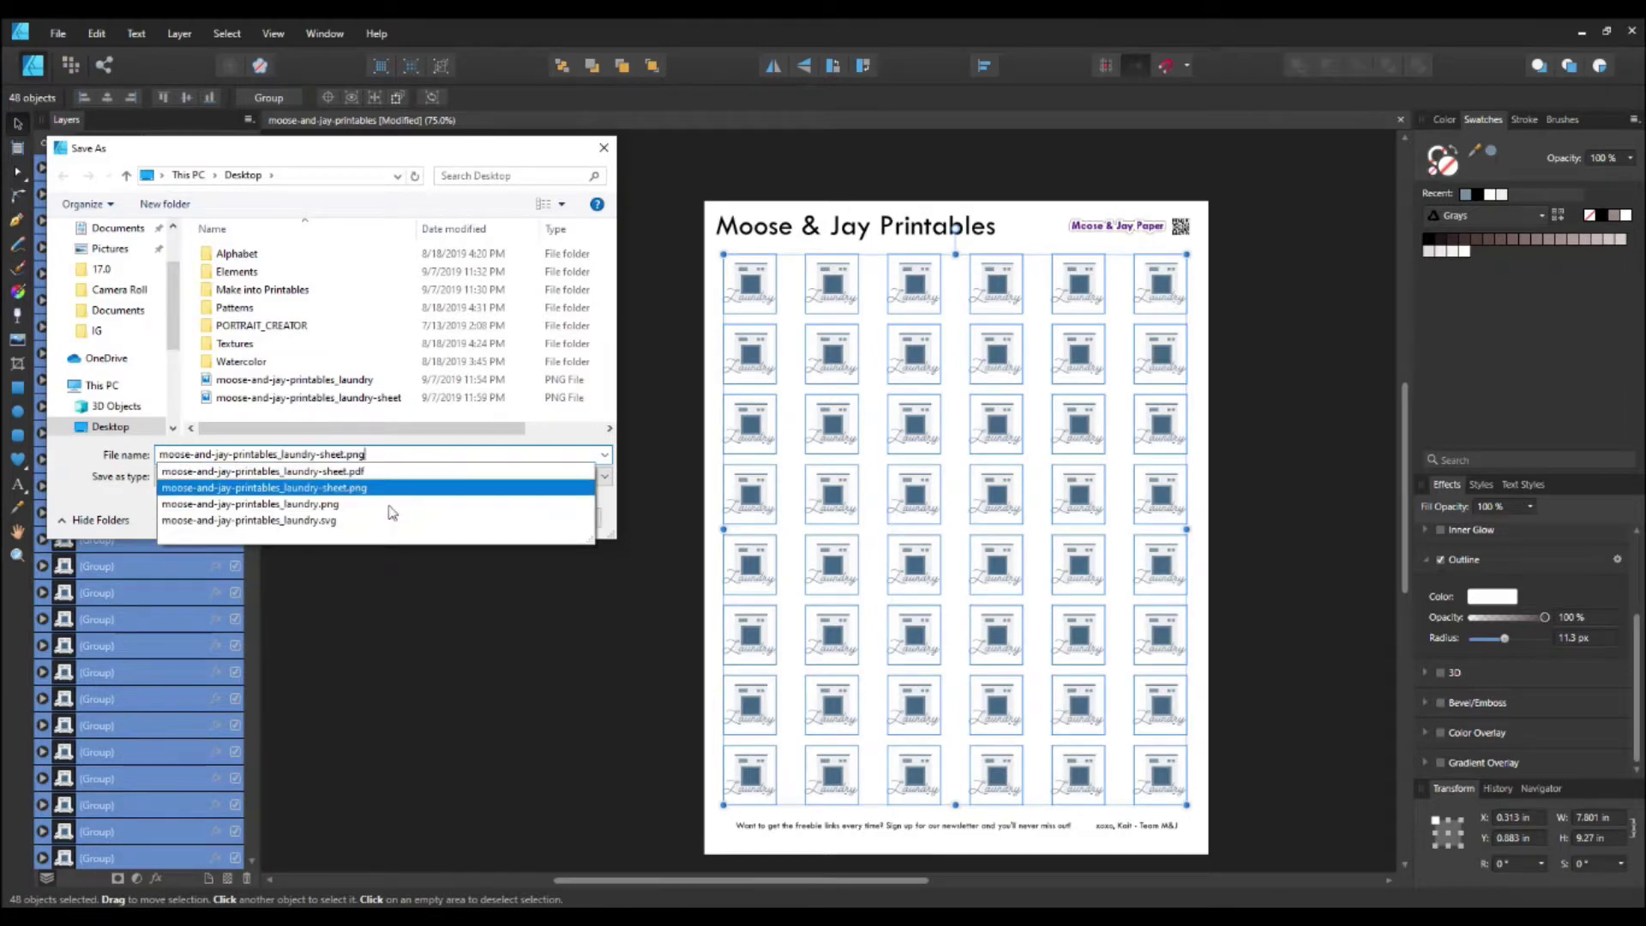
key(BackSpace)
key(BackSpace)
key(BackSpace)
text(grid)
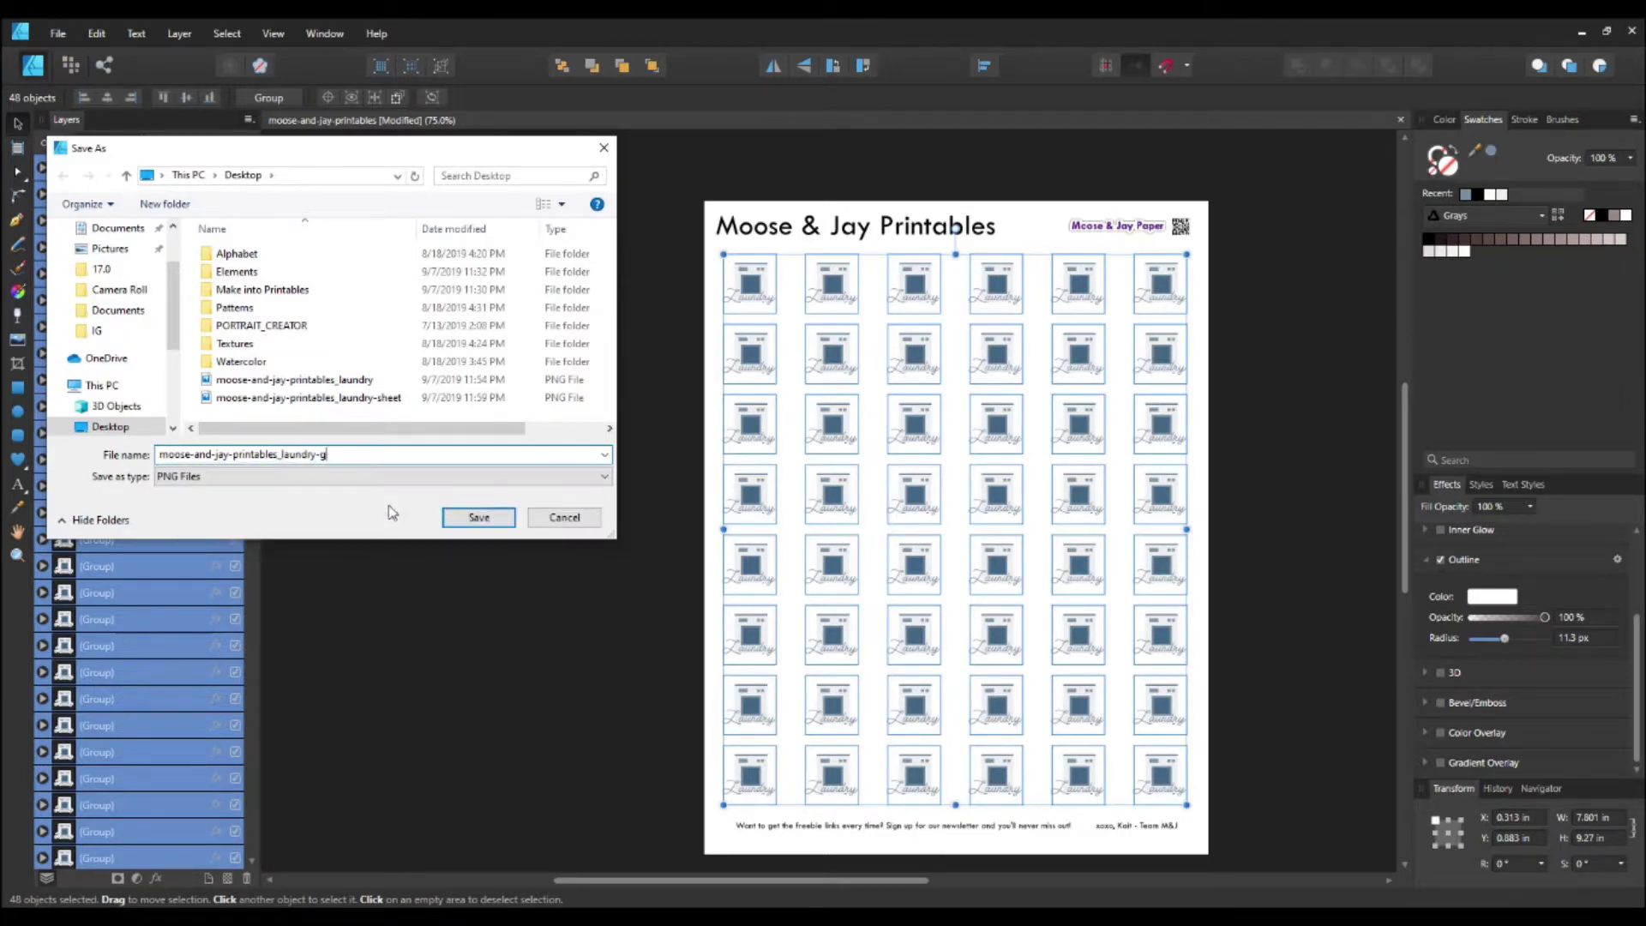
key(Return)
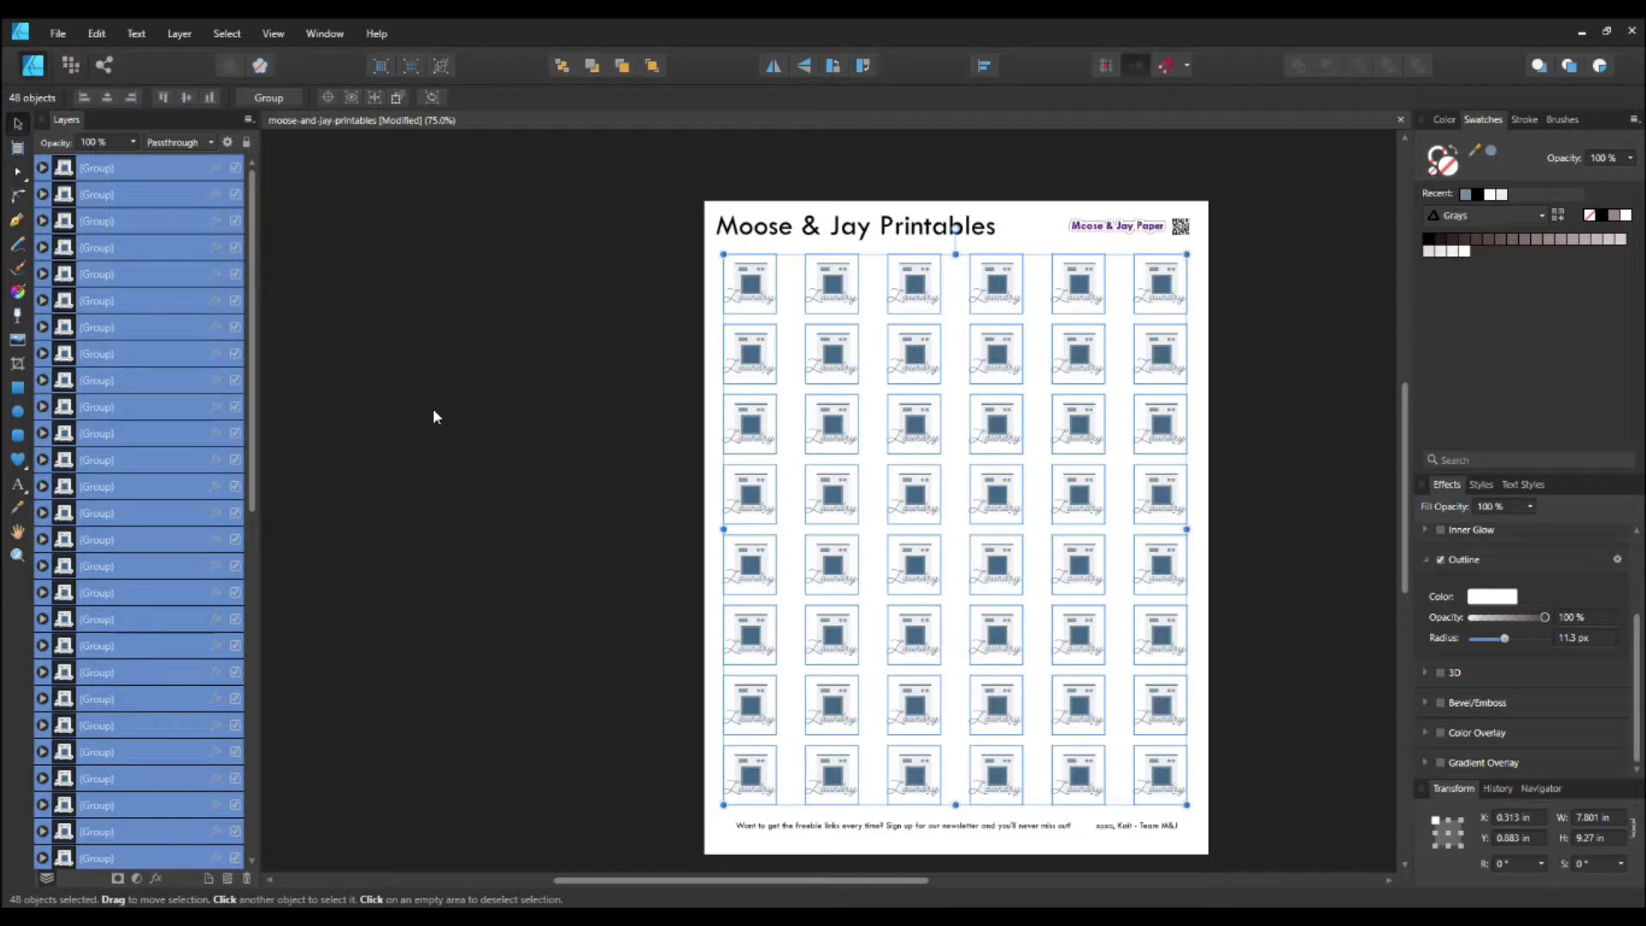
click(610, 338)
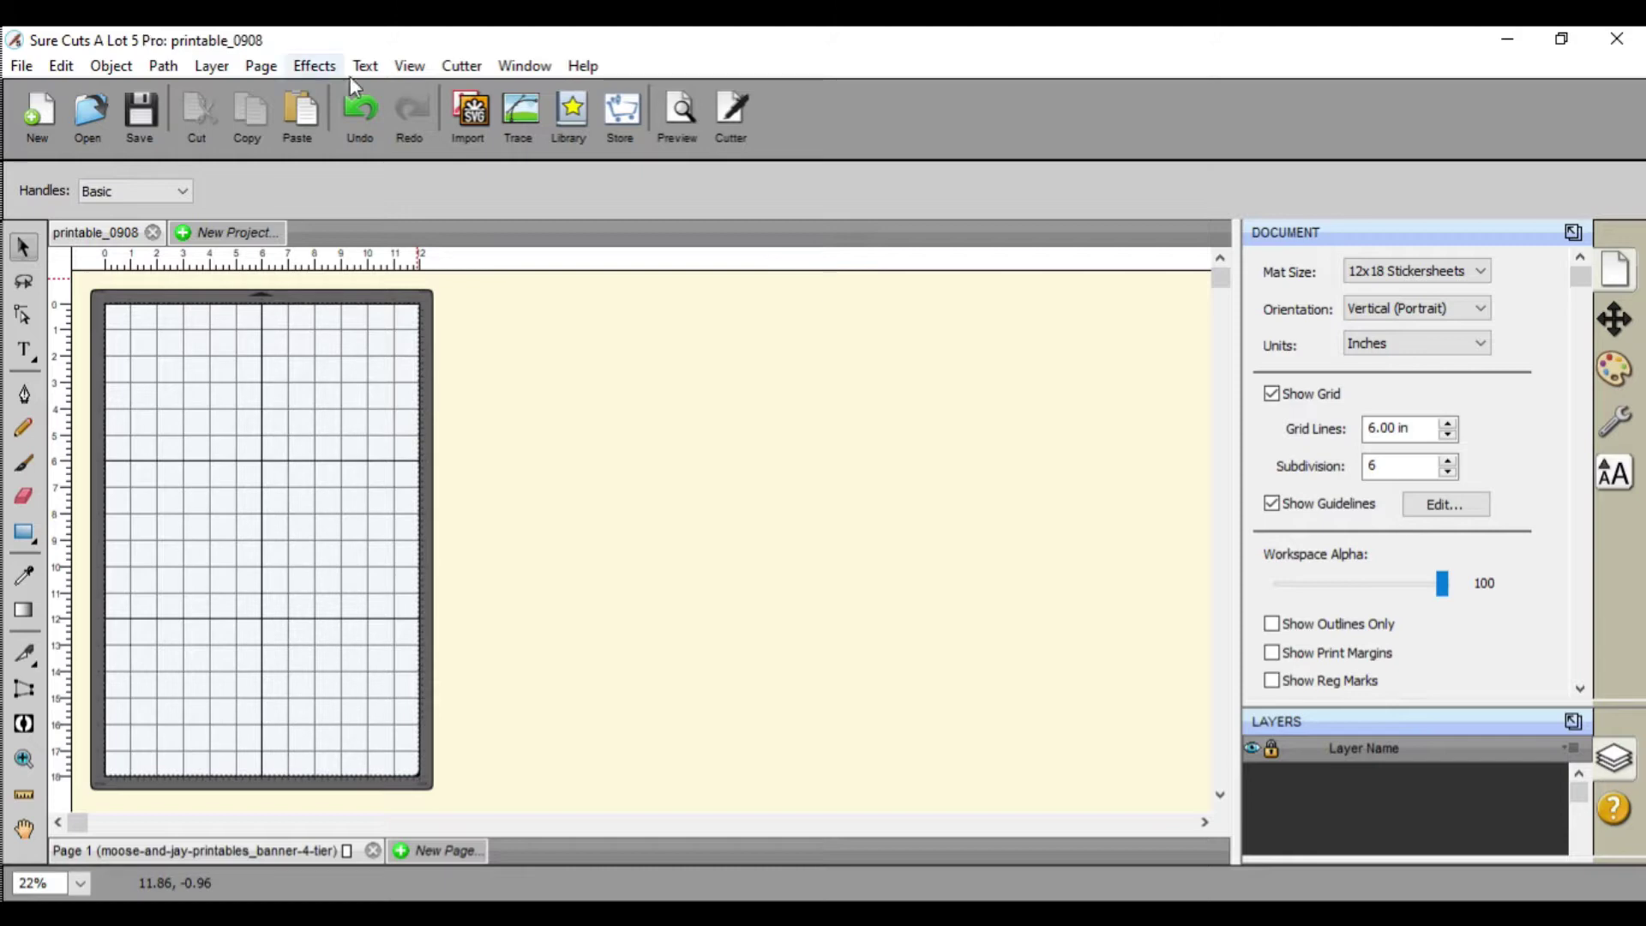
Switch to Sure Cuts A Lot 5 Pro and import moose-and-jay-printables_canvas from the Desktop into printable_0908
click(478, 110)
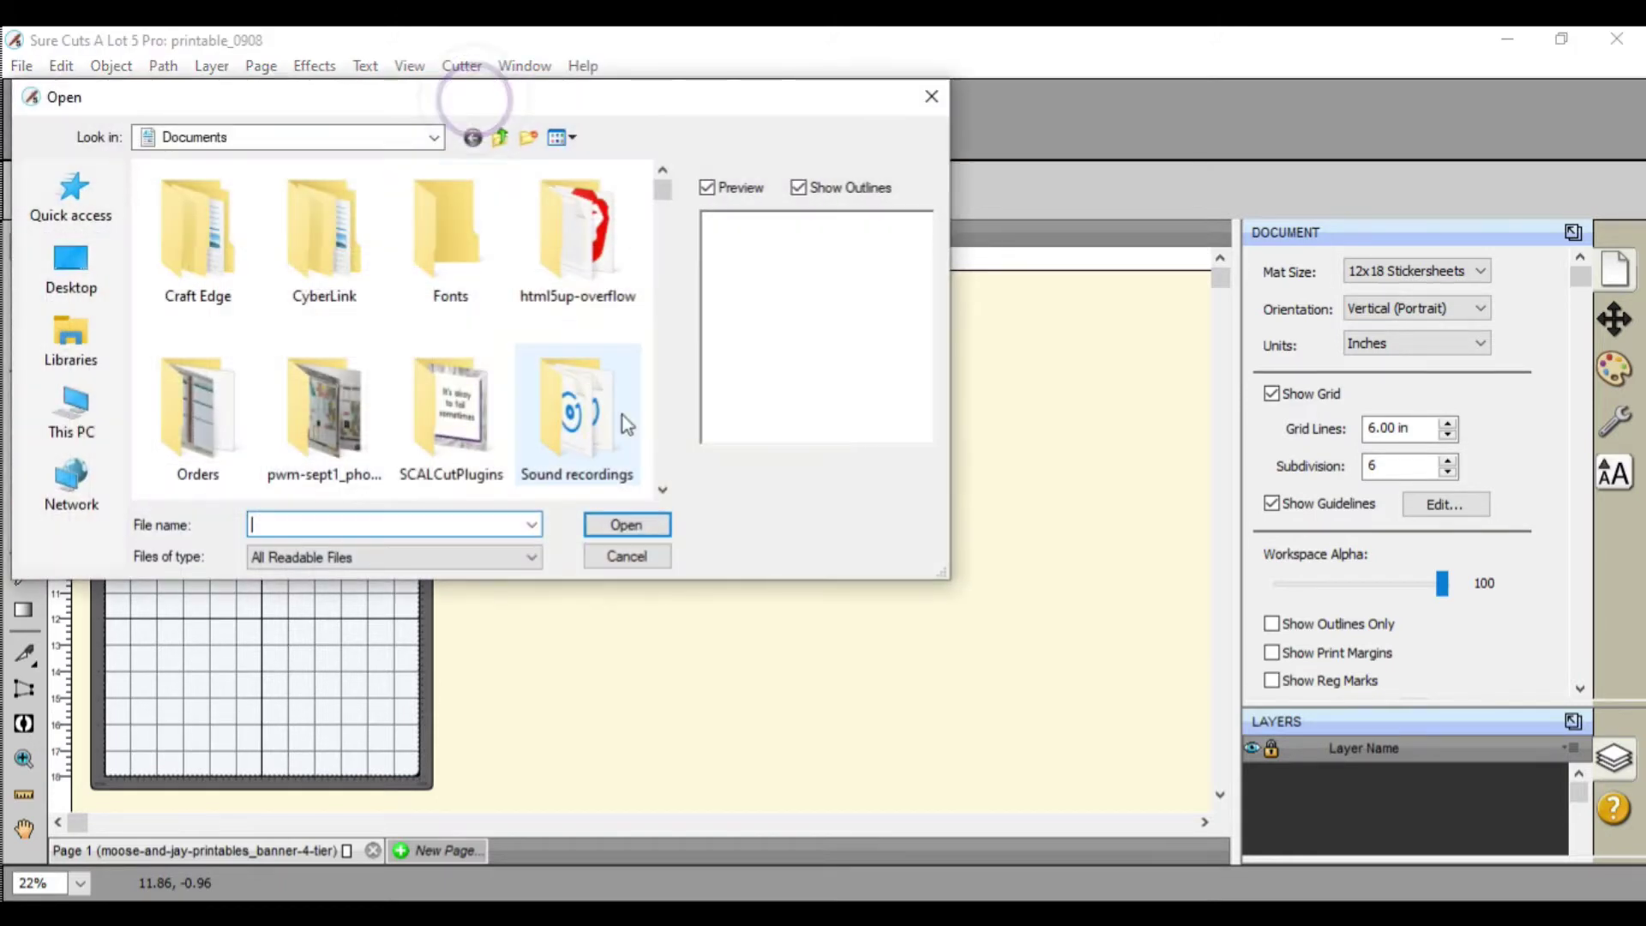
click(434, 137)
click(321, 314)
scroll(321, 310, down, 1)
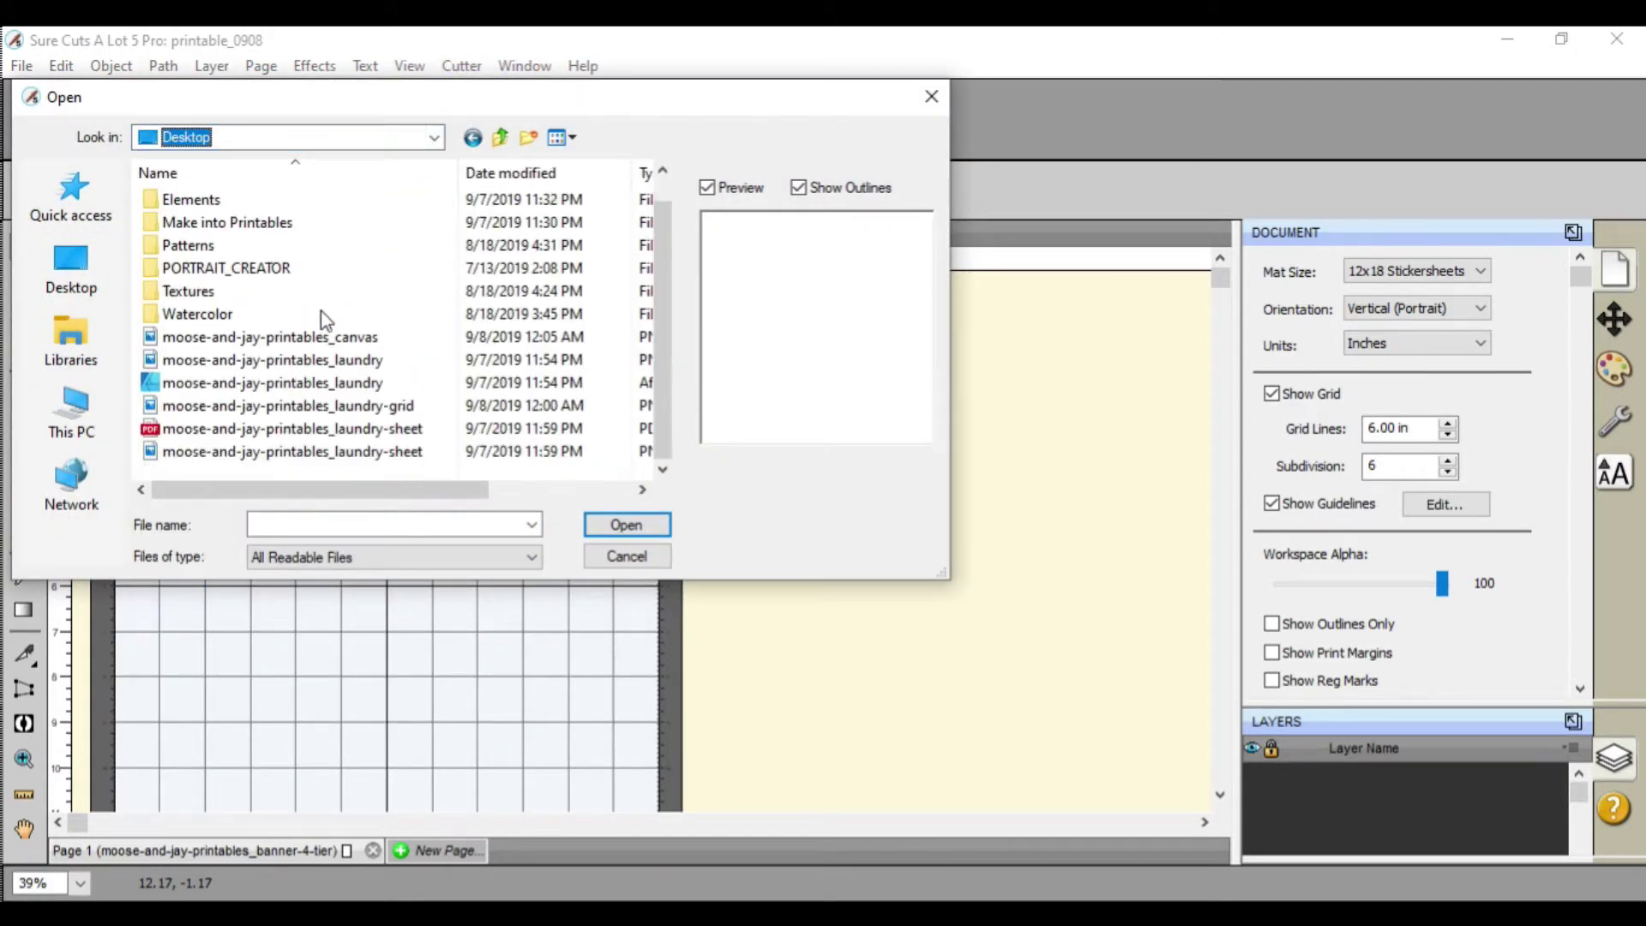
click(311, 336)
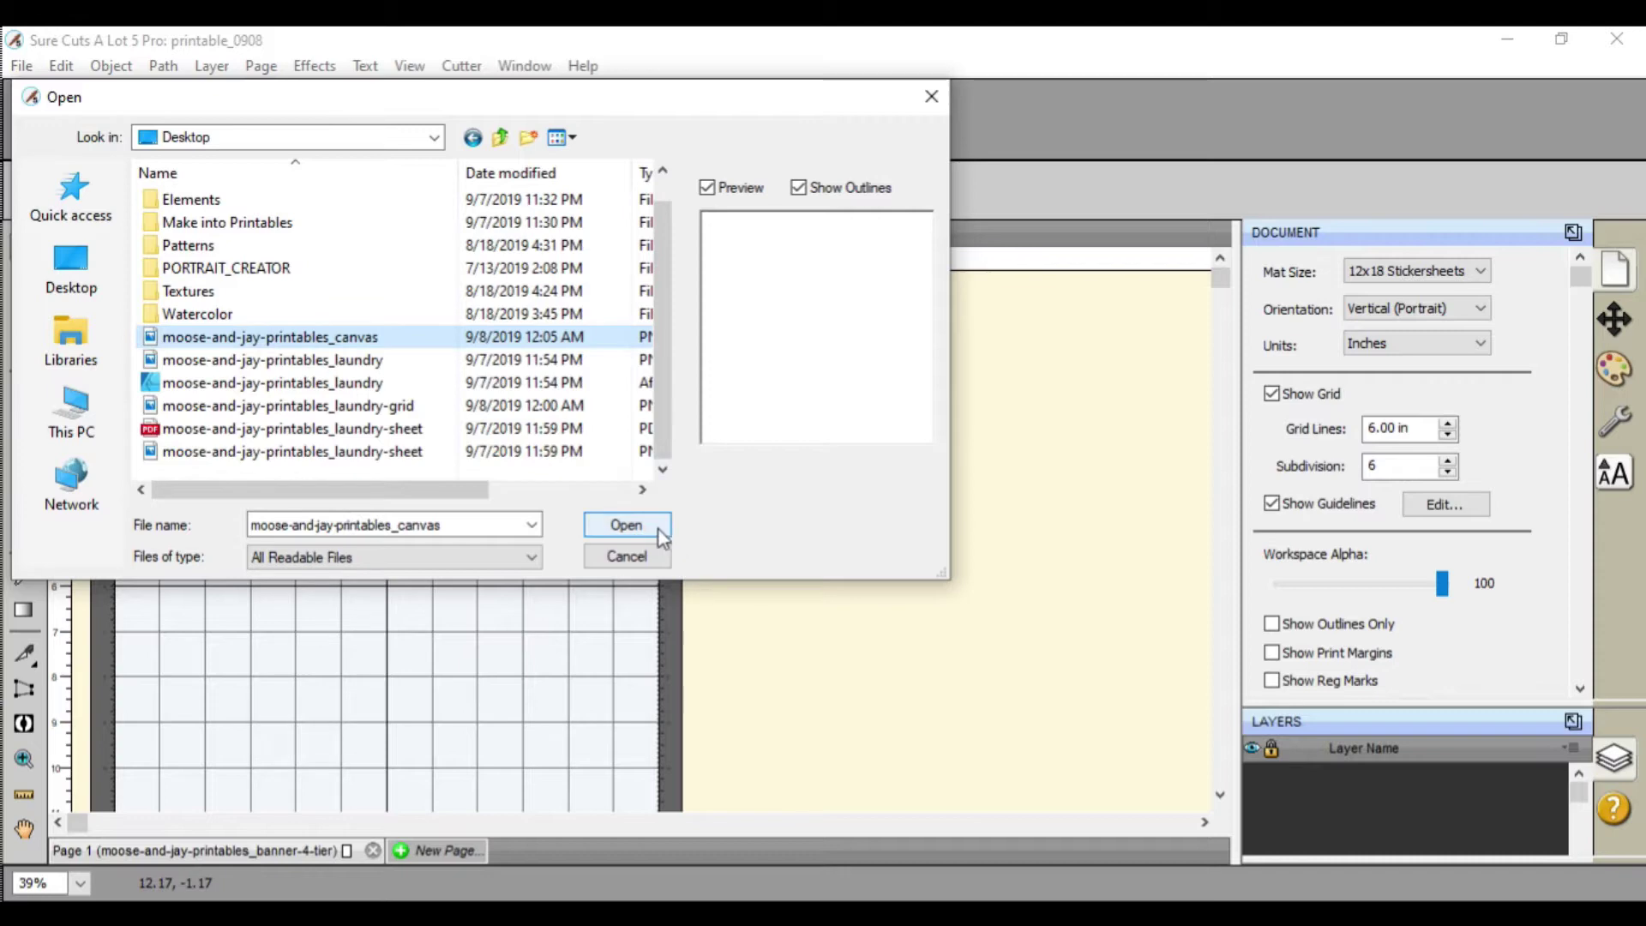
click(630, 556)
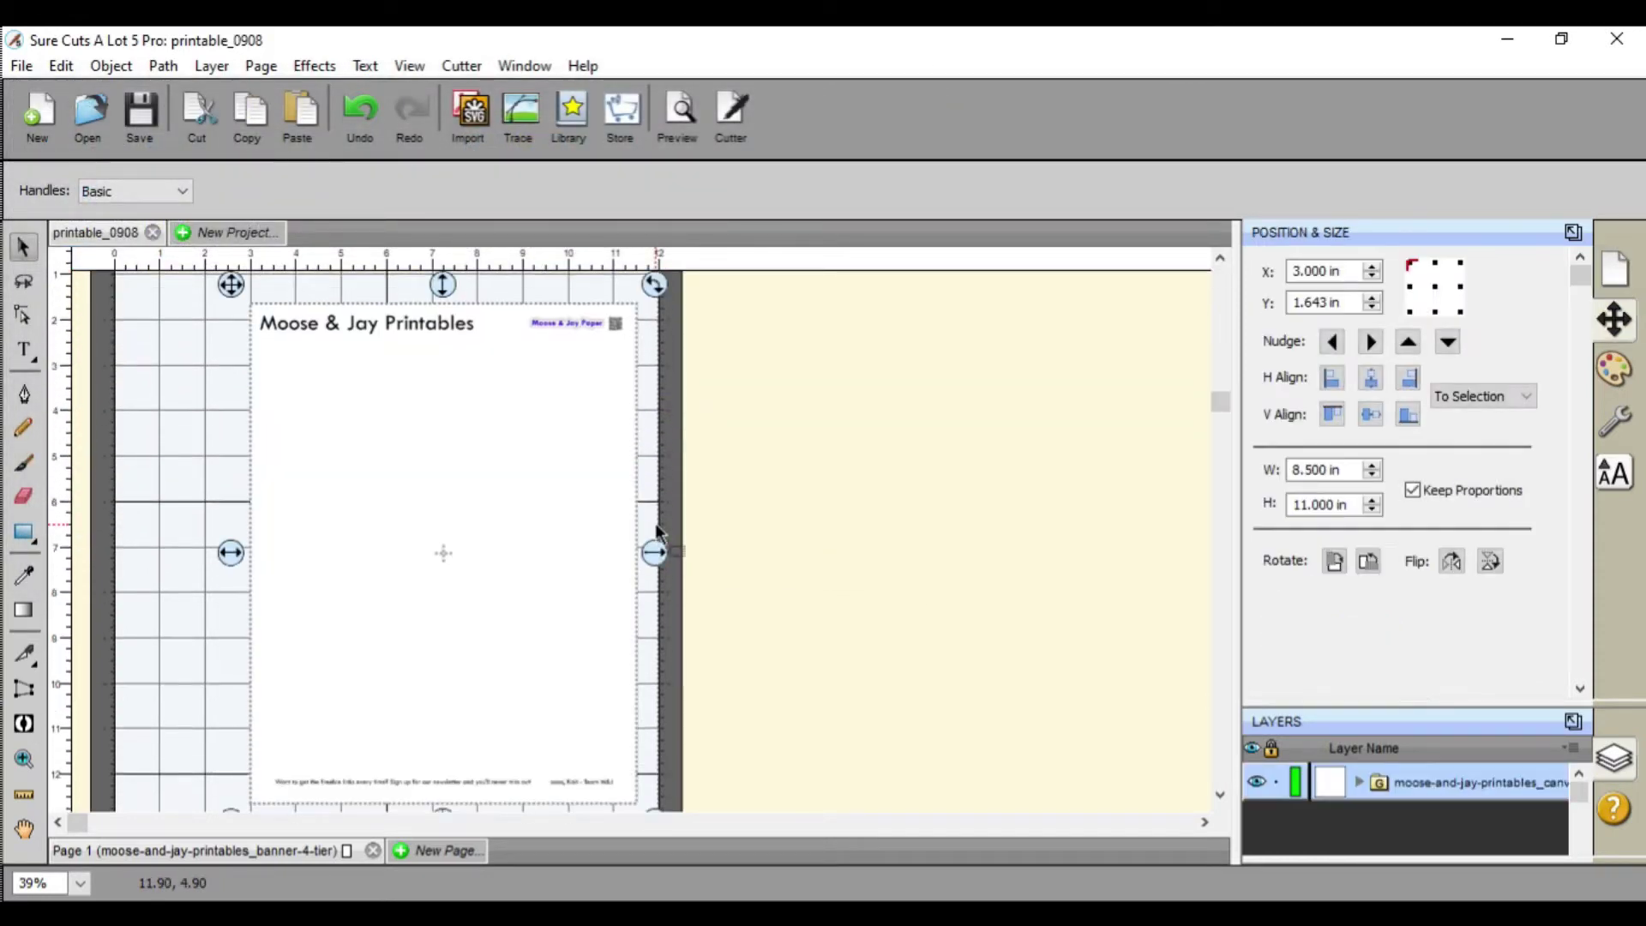
Move the imported canvas page to about X 1.73 in, Y 1.33 in on the mat and deselect it
drag(490, 506, 432, 489)
scroll(898, 439, down, 2)
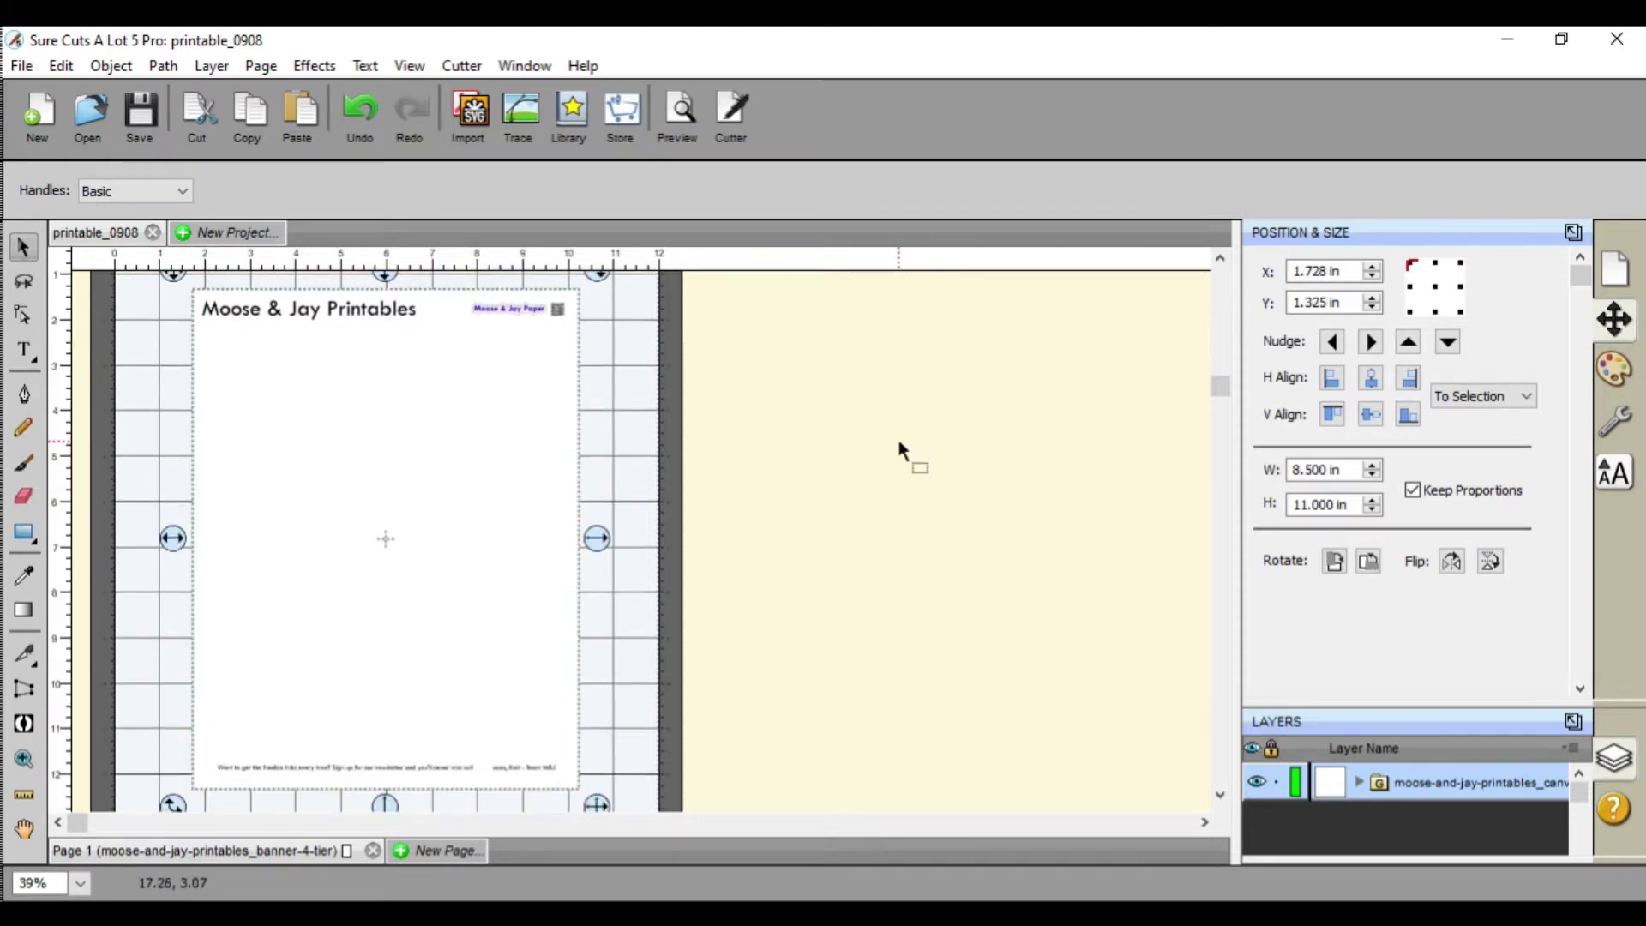
click(797, 430)
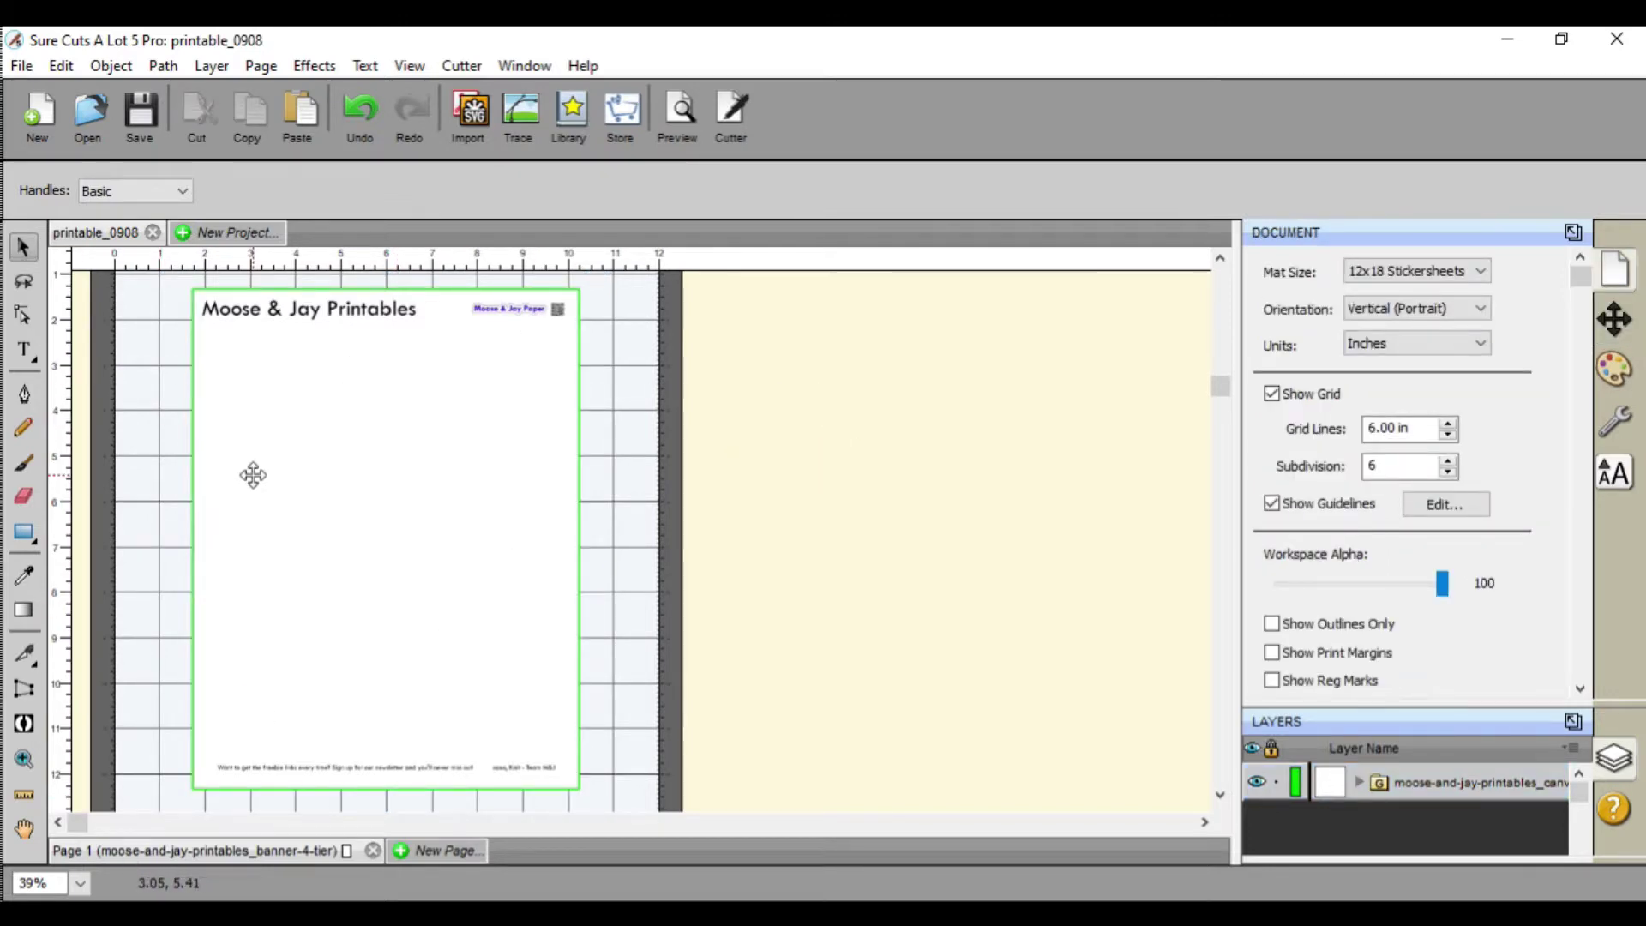
Import moose-and-jay-printables_laundry-grid from the Desktop and place it over the canvas page at about X 2.02 in, Y 2.33 in
click(483, 107)
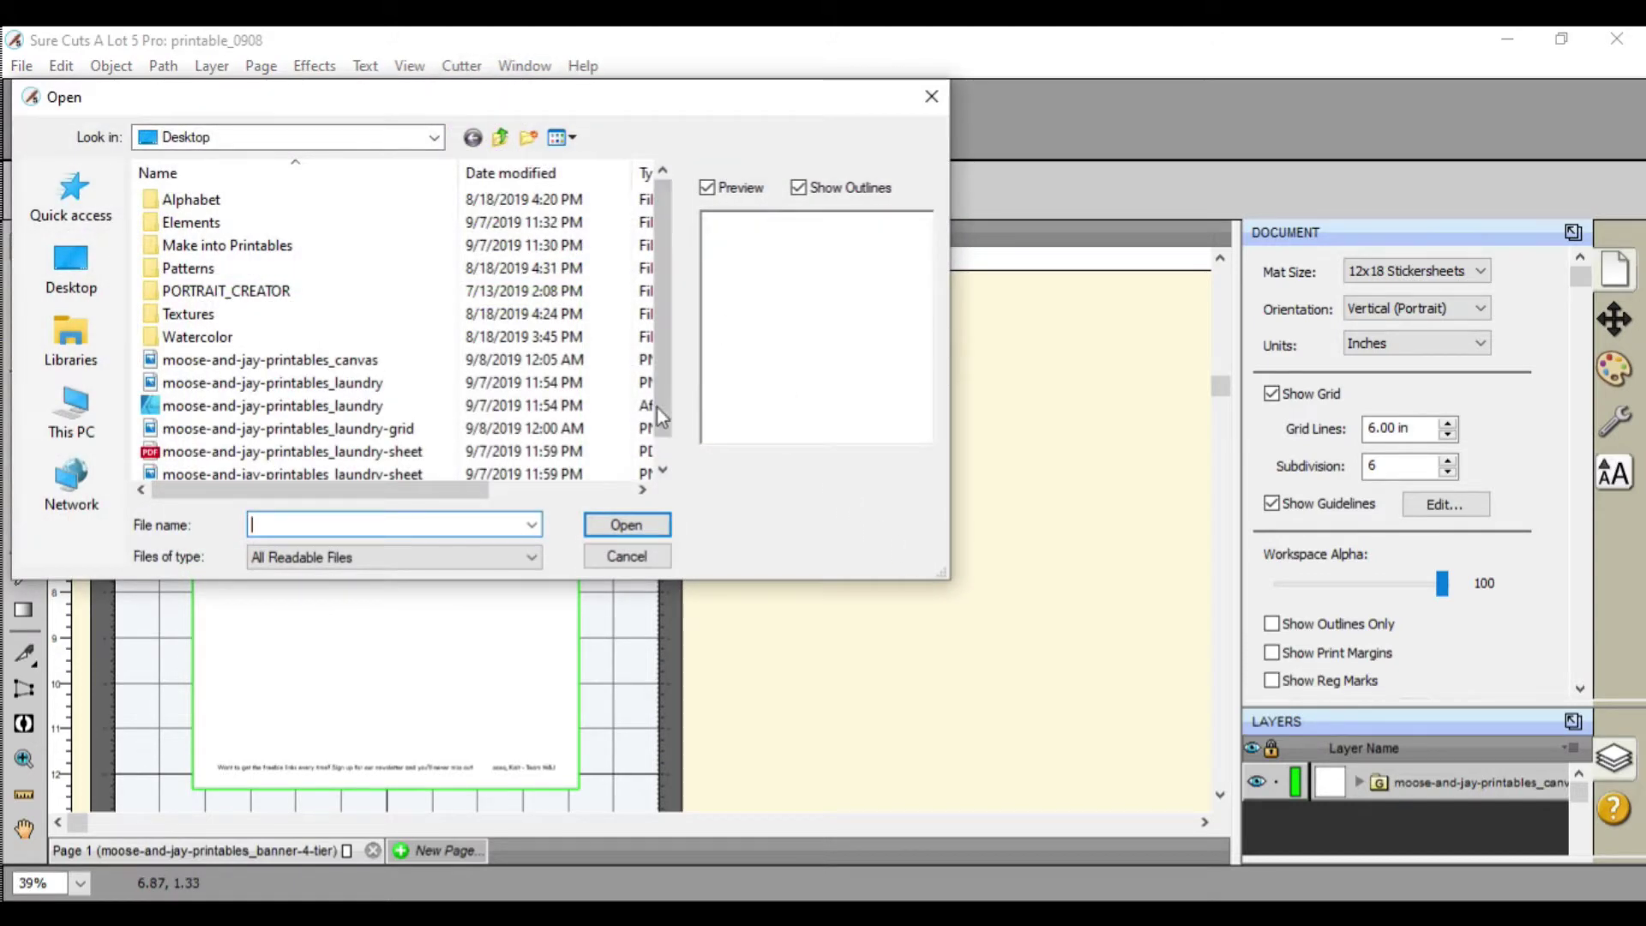
scroll(650, 404, down, 1)
click(401, 408)
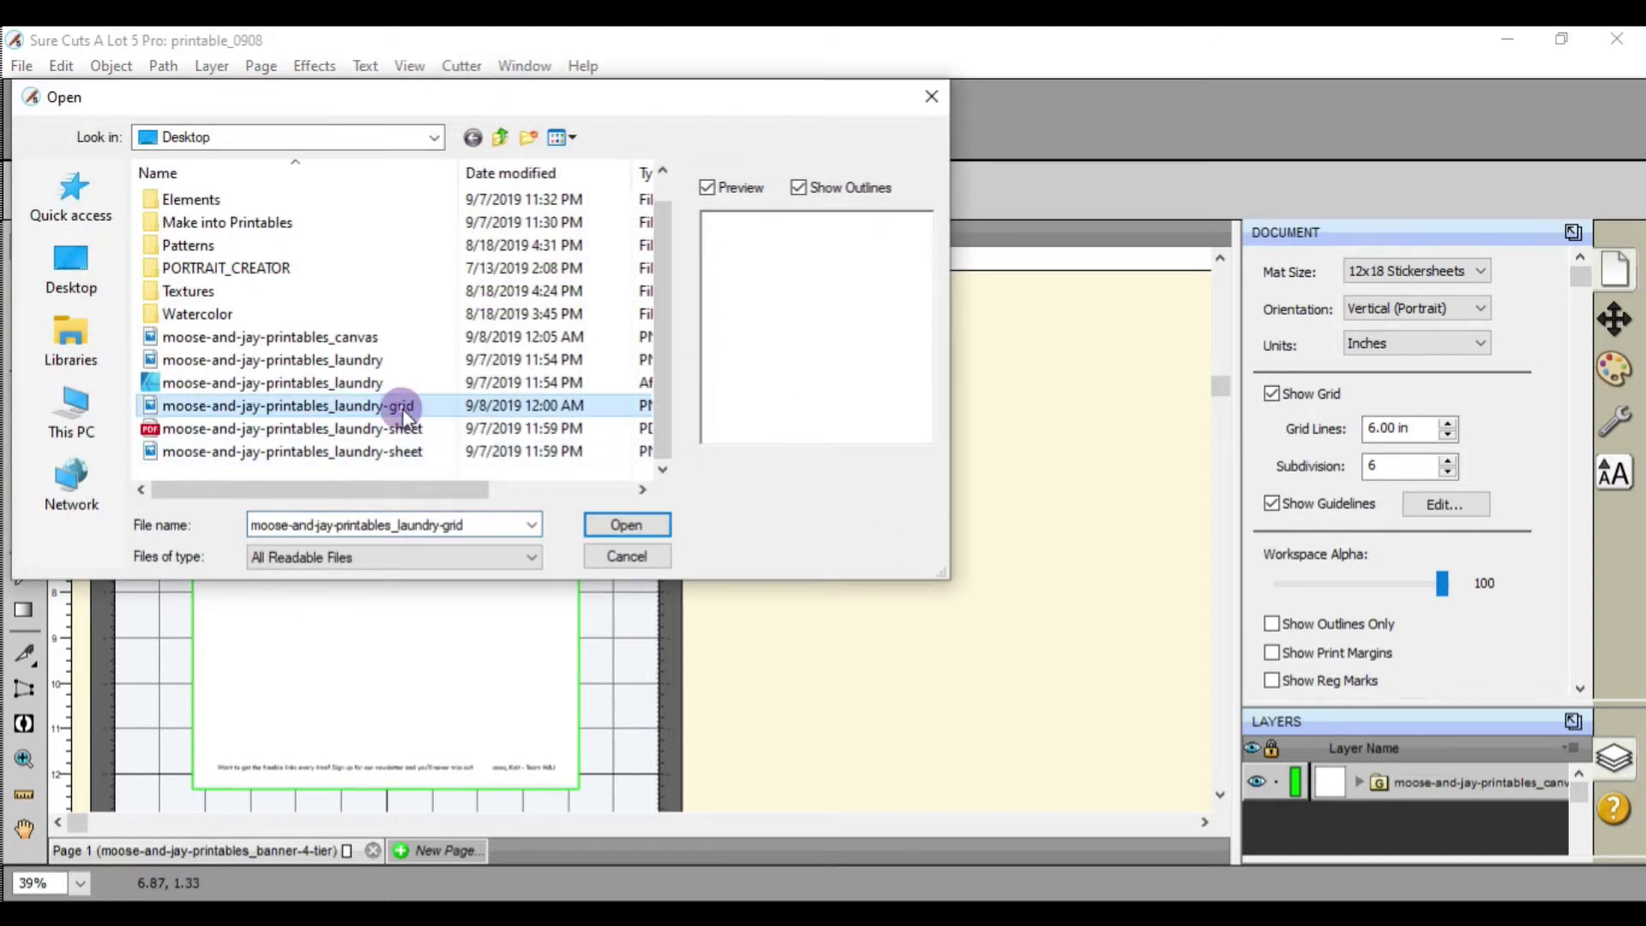
click(645, 524)
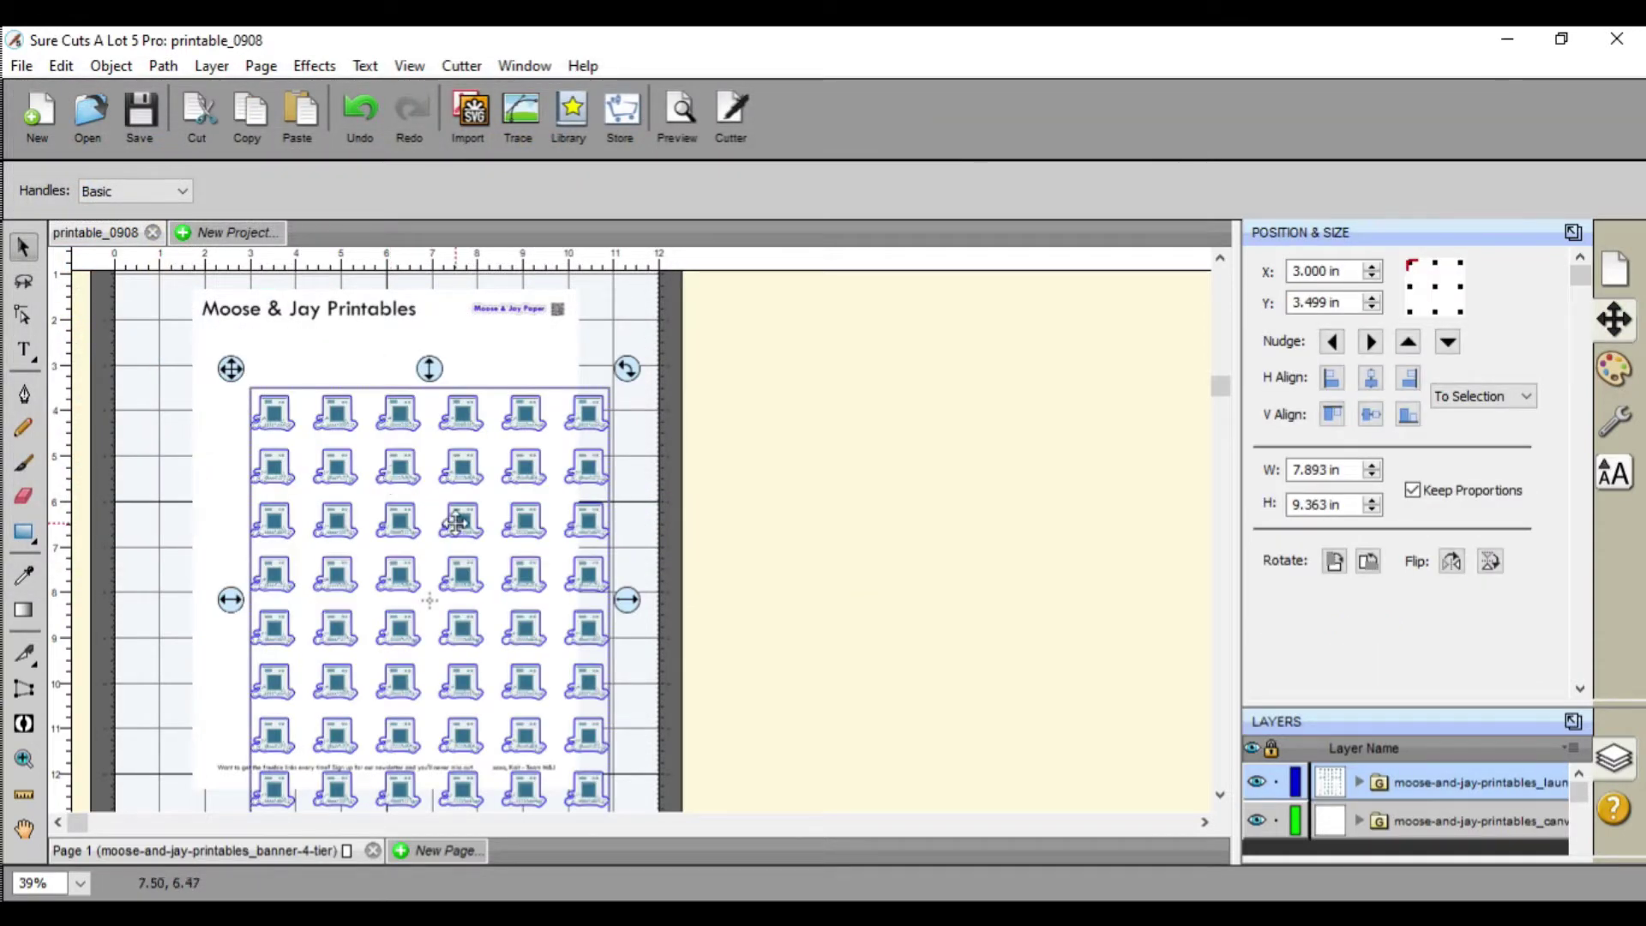
drag(468, 513, 426, 461)
scroll(426, 461, down, 2)
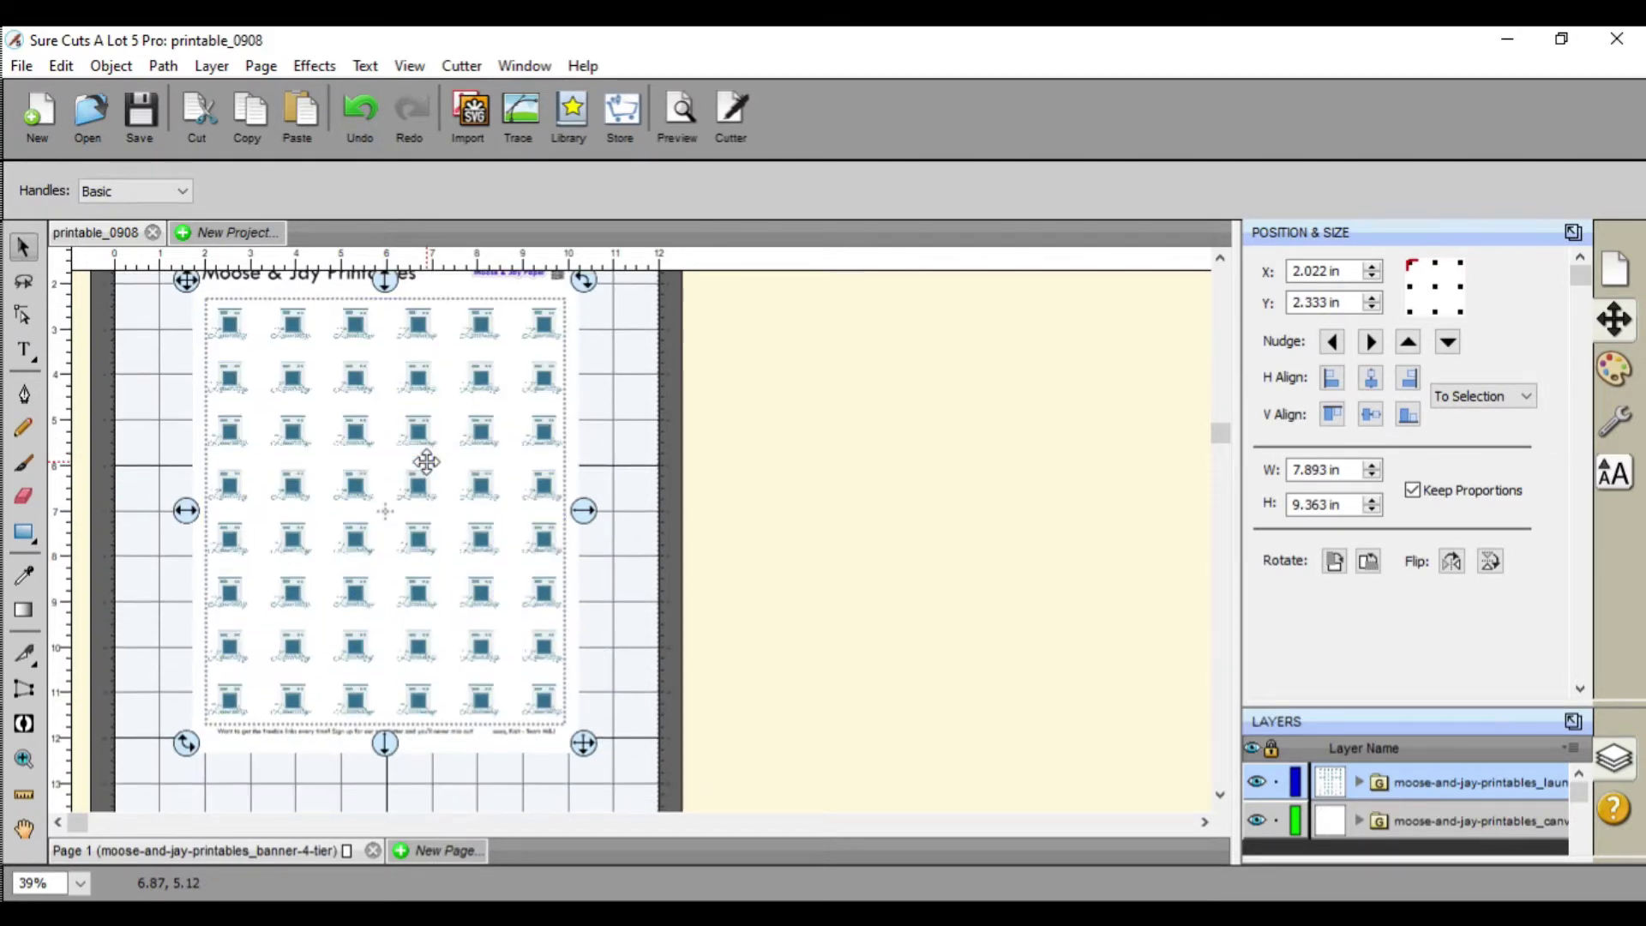
Examine closely how the sticker grid sits between the page title and the footer line
scroll(364, 459, up, 1)
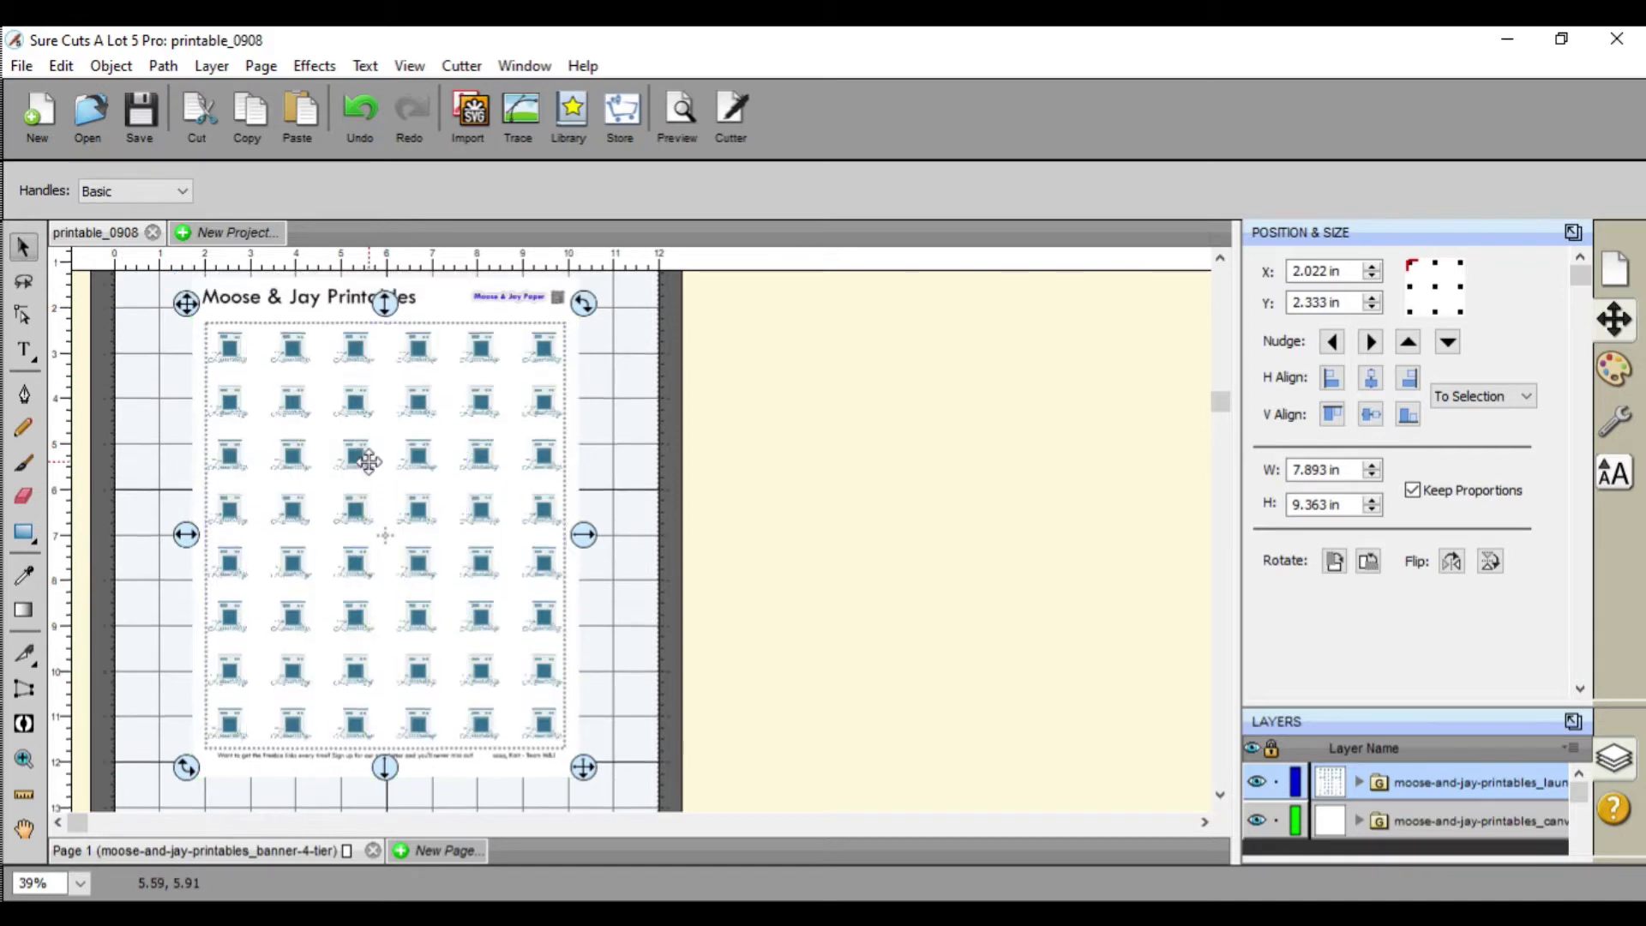
scroll(131, 764, down, 3)
click(24, 759)
click(333, 530)
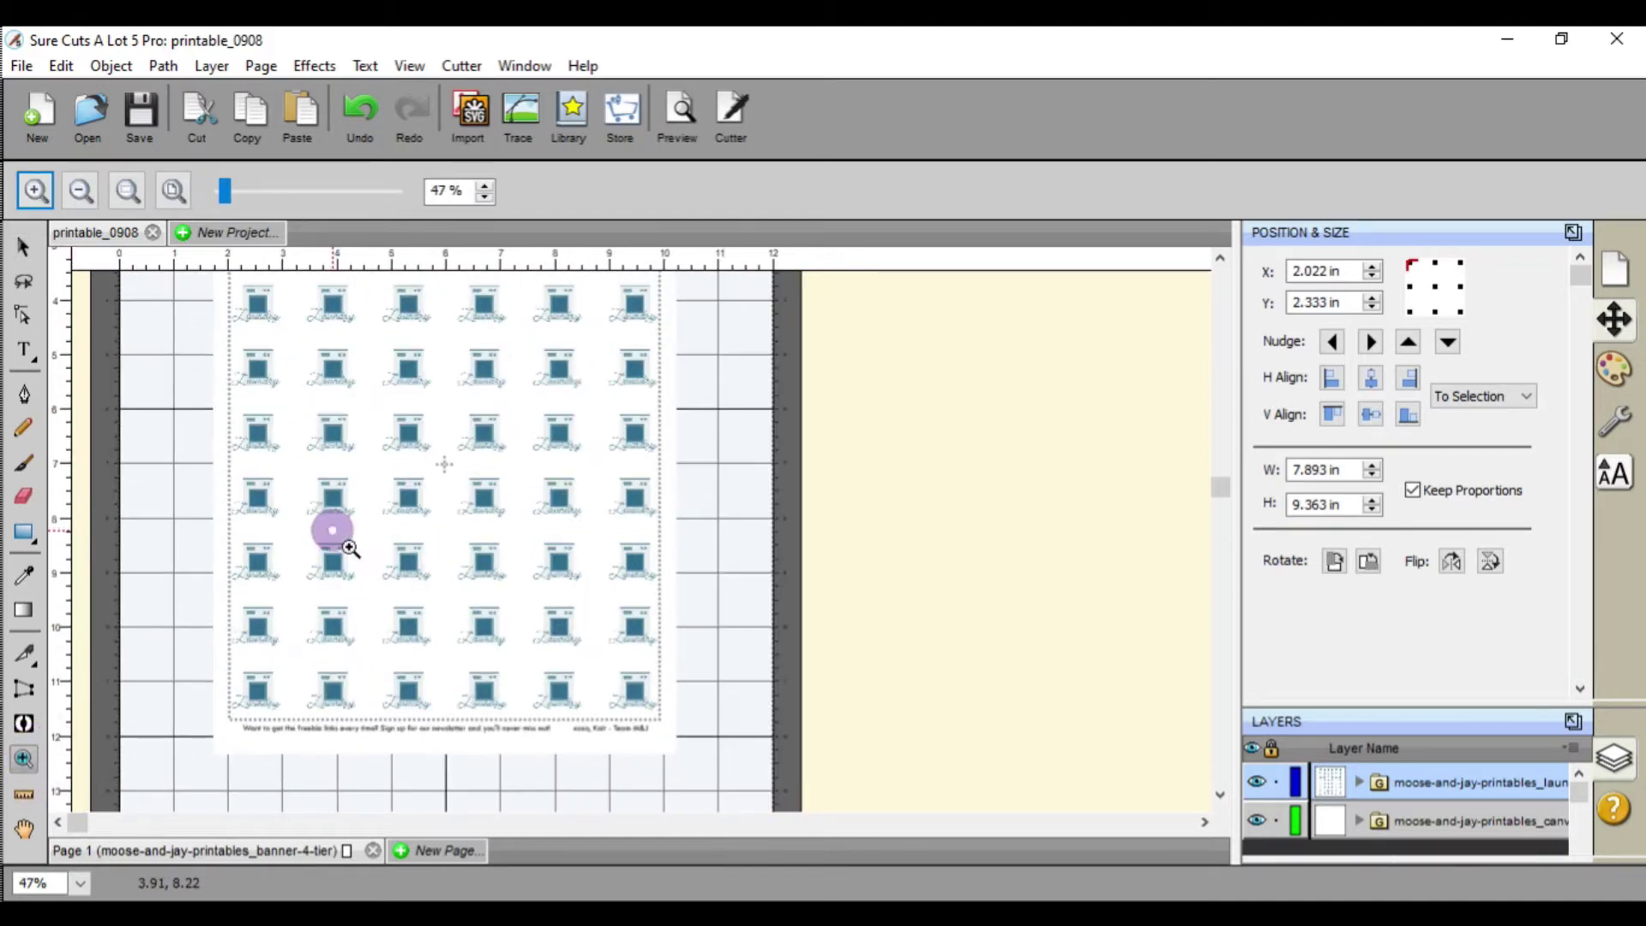
click(332, 529)
scroll(353, 551, up, 5)
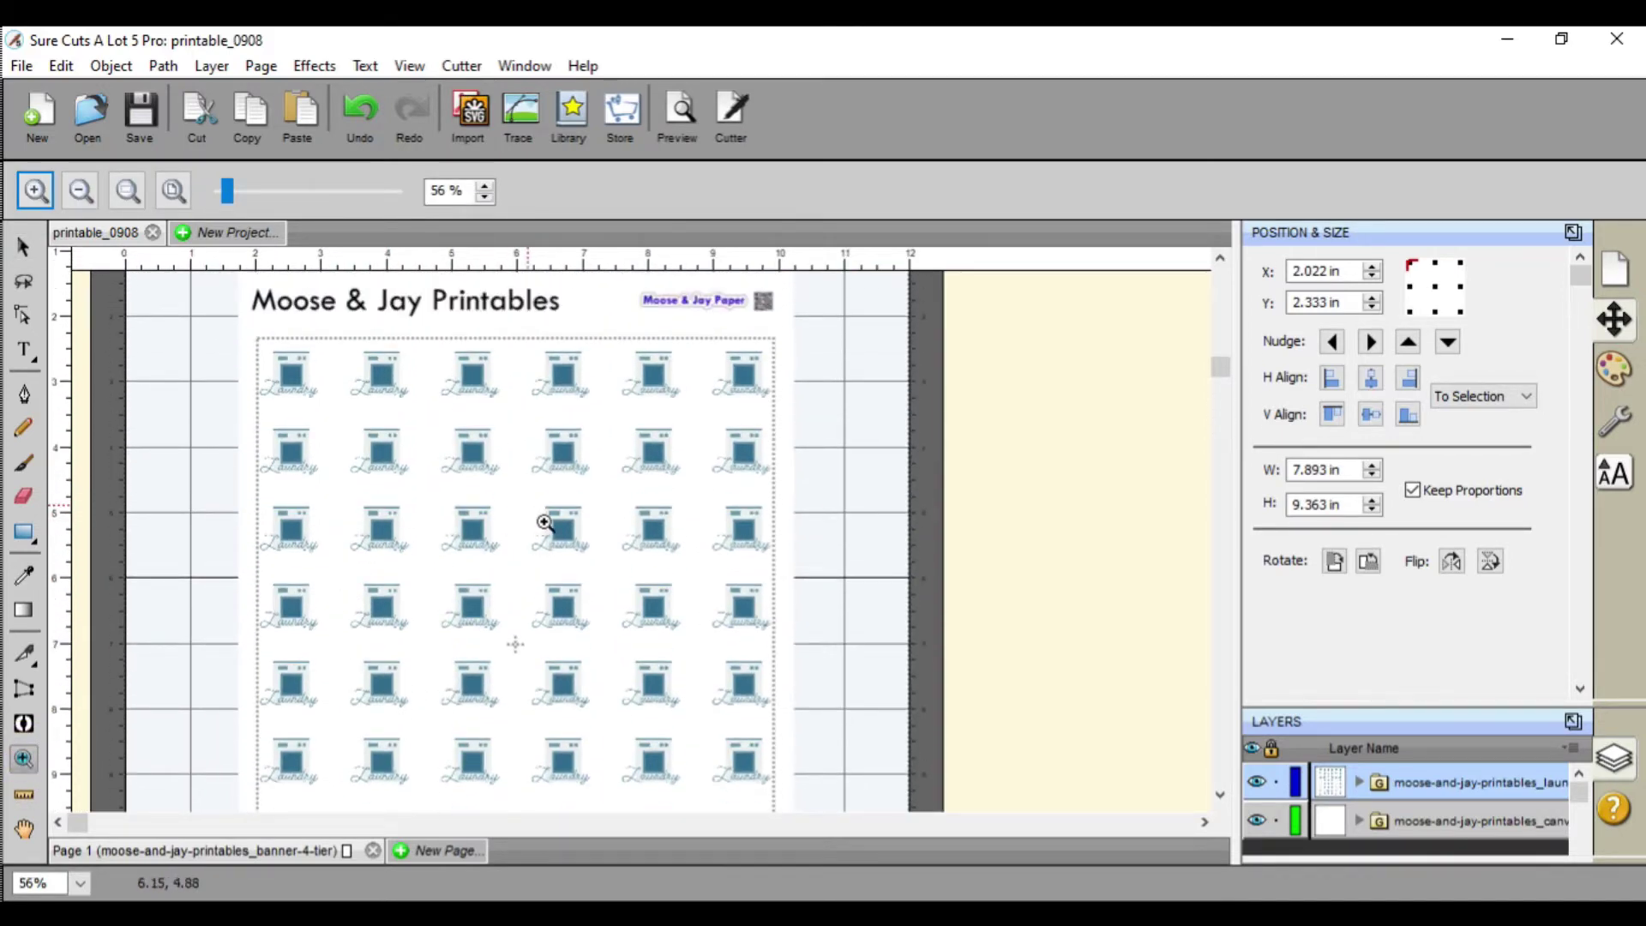
scroll(537, 522, up, 1)
click(542, 520)
scroll(702, 544, down, 5)
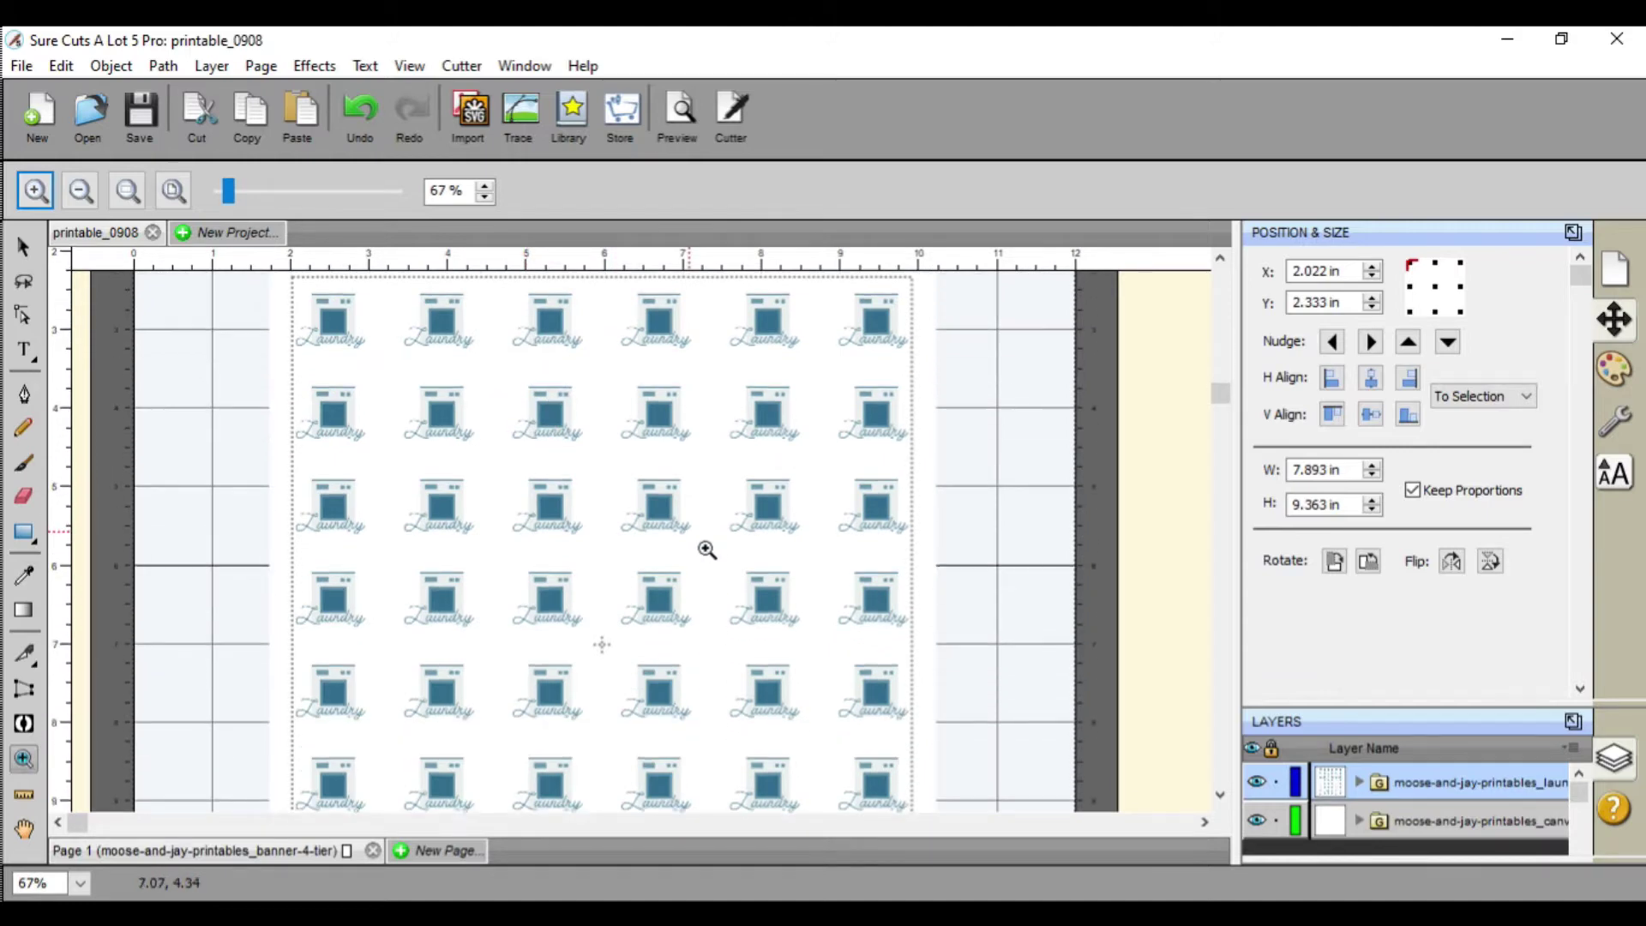
scroll(706, 549, down, 4)
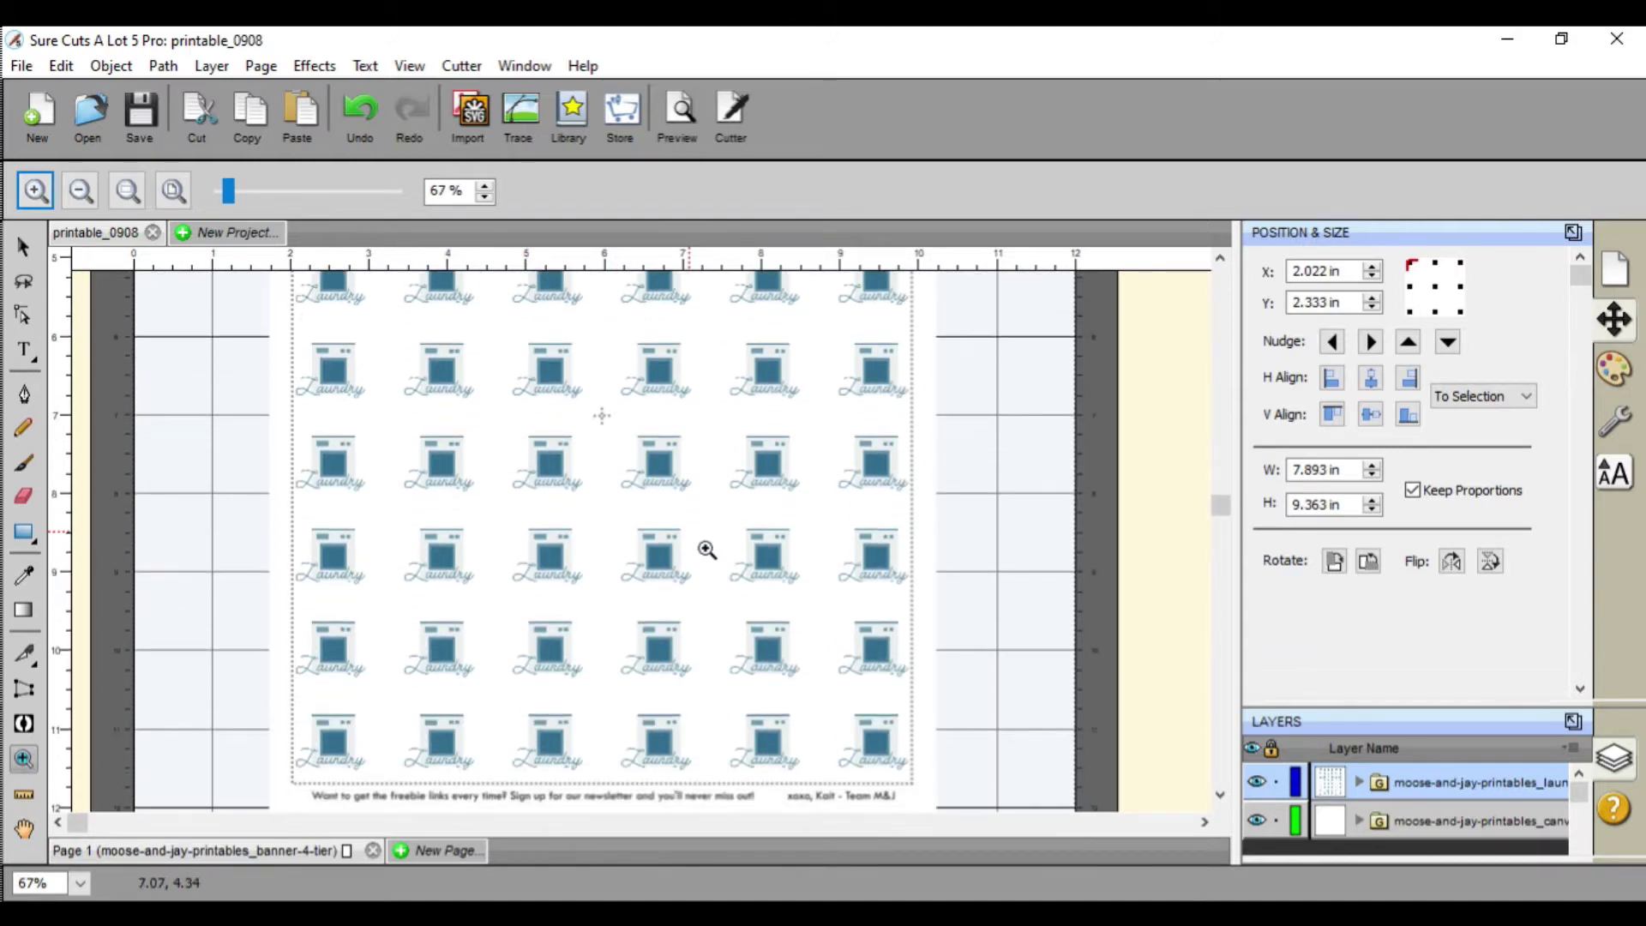
scroll(557, 761, up, 6)
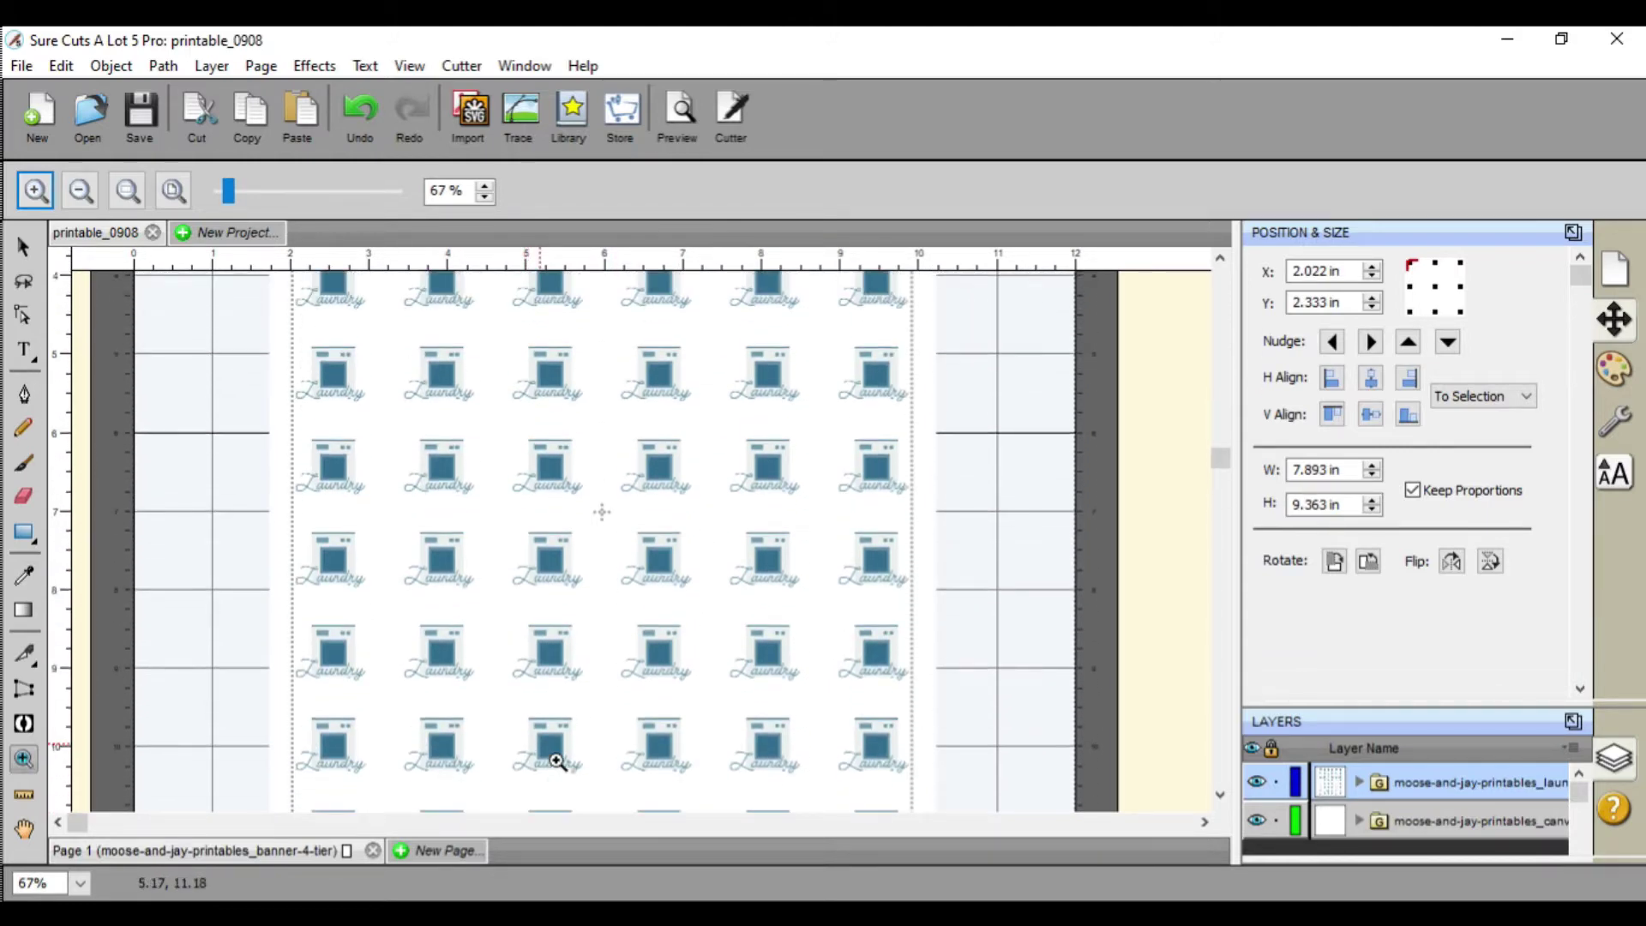
scroll(558, 761, up, 2)
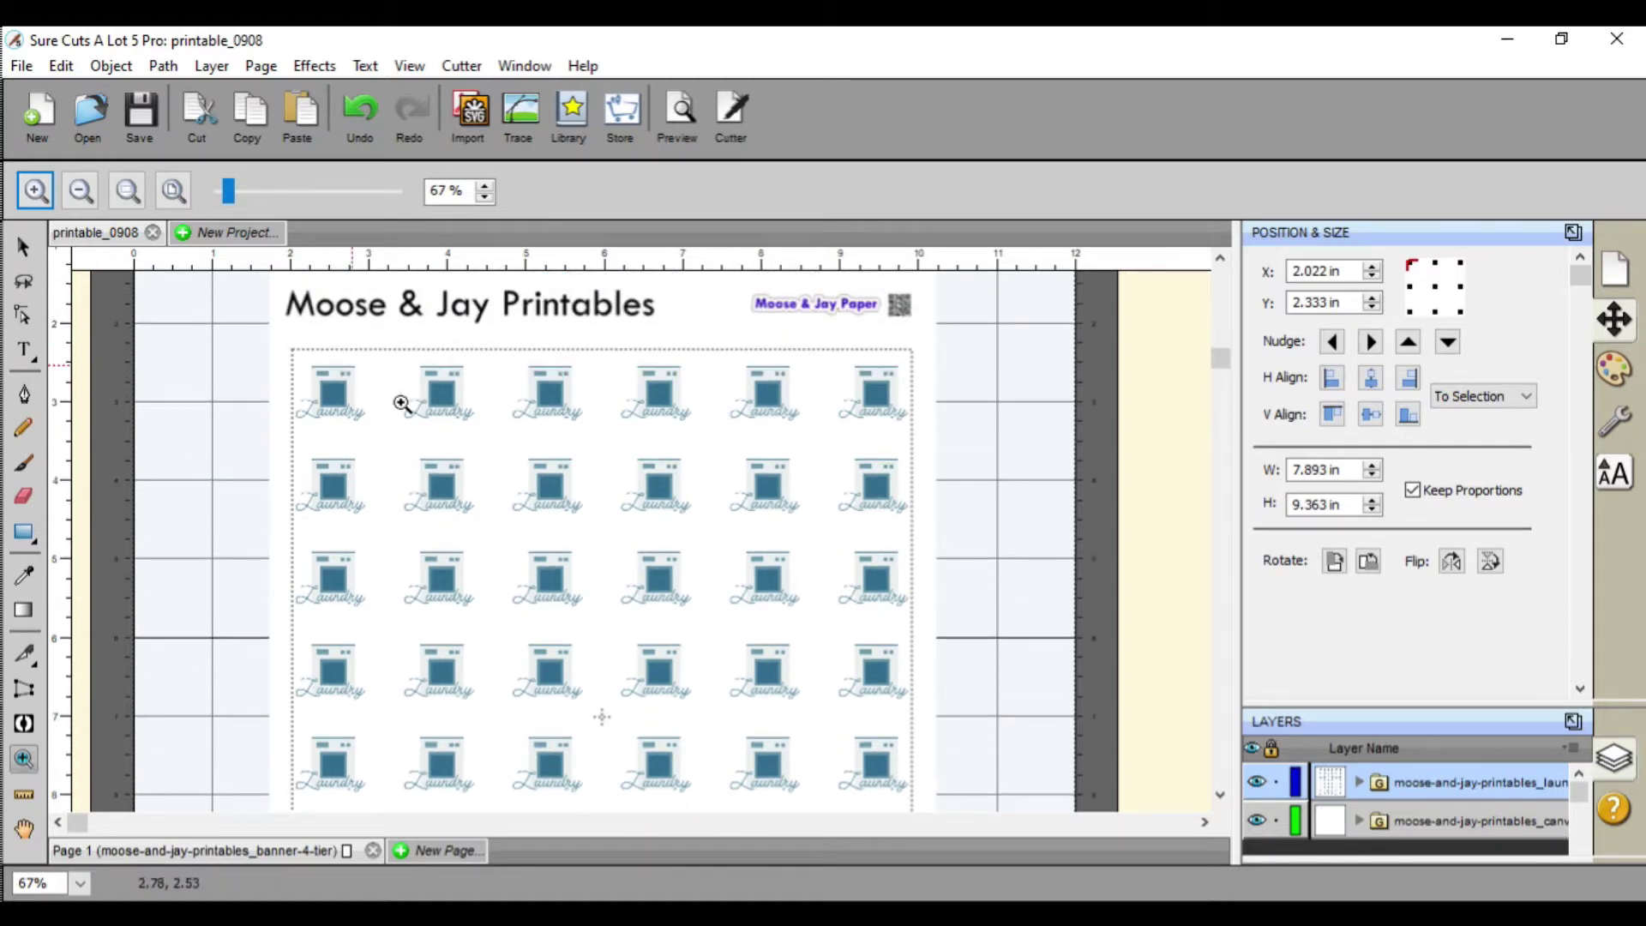
Shift the sticker grid up to about Y 2.14 in, away from the footer line, and deselect it
click(23, 247)
drag(605, 462, 607, 447)
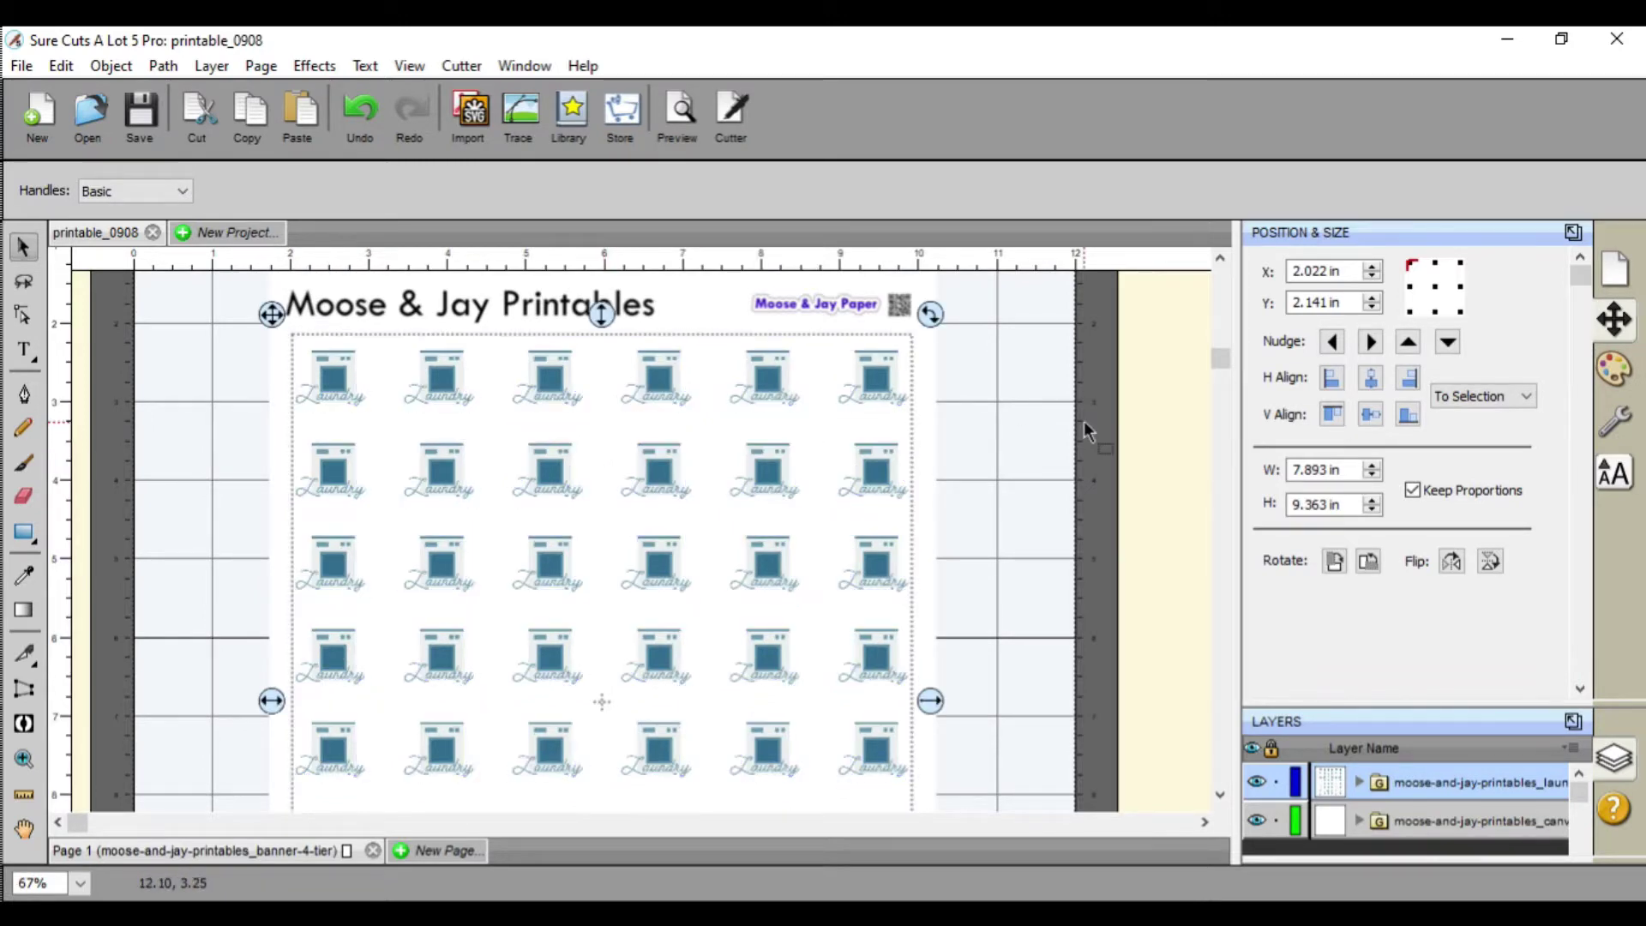
scroll(1025, 453, down, 5)
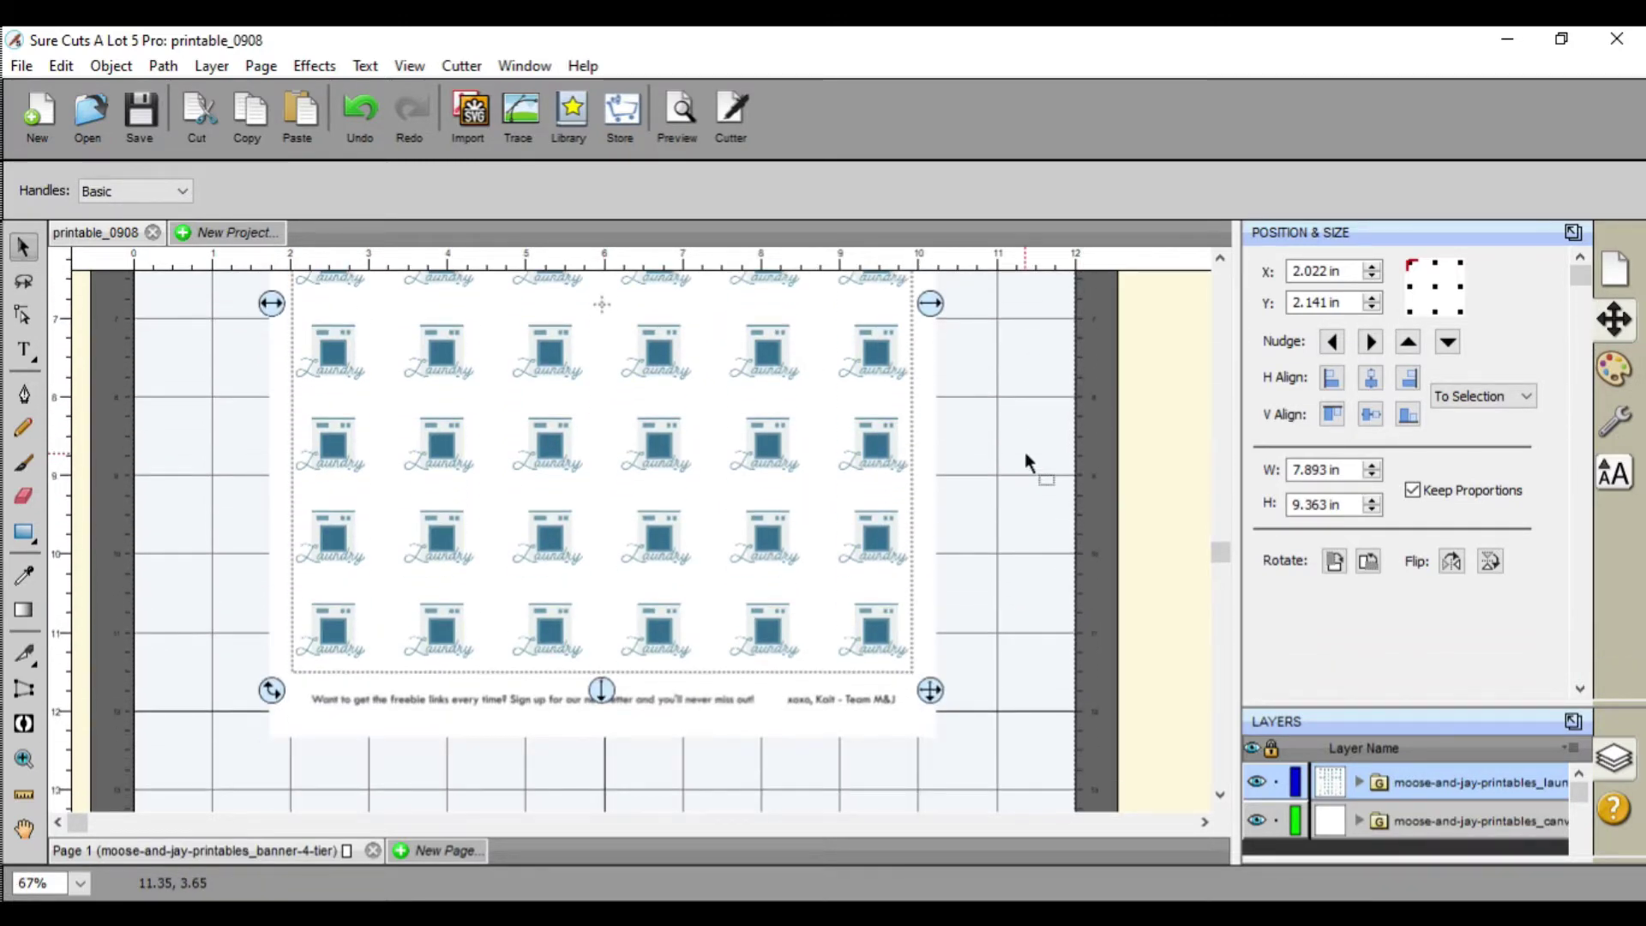
scroll(1025, 450, up, 1)
click(1024, 457)
Preview the cut lines and registration marks around the stickers and page, and close the preview
key(z)
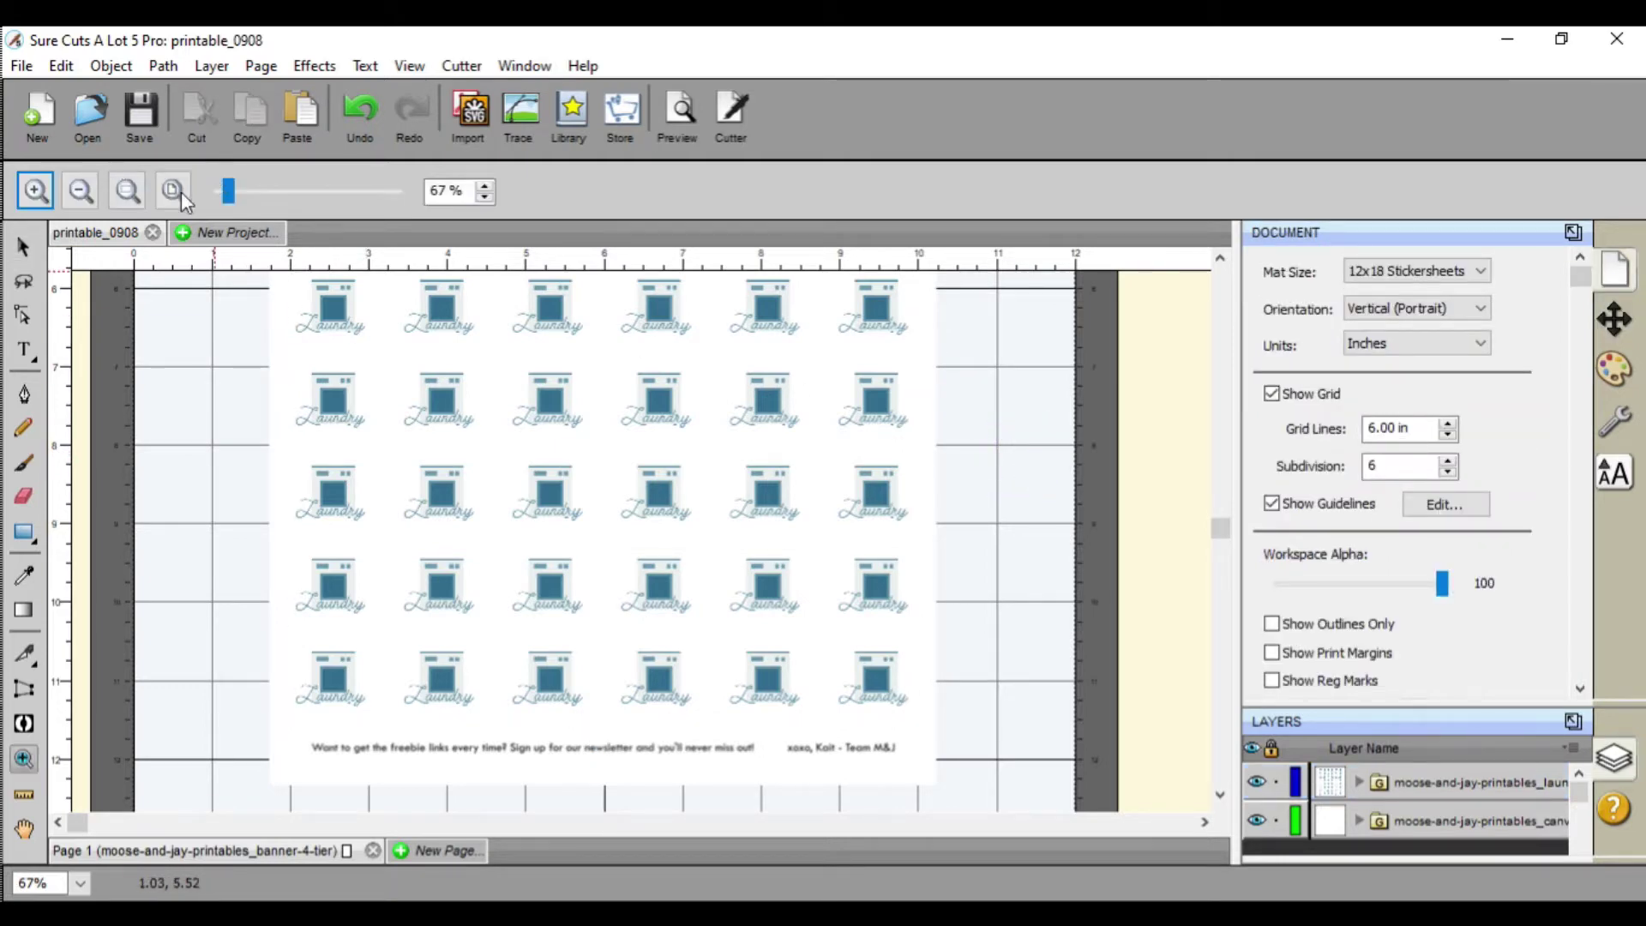
click(127, 190)
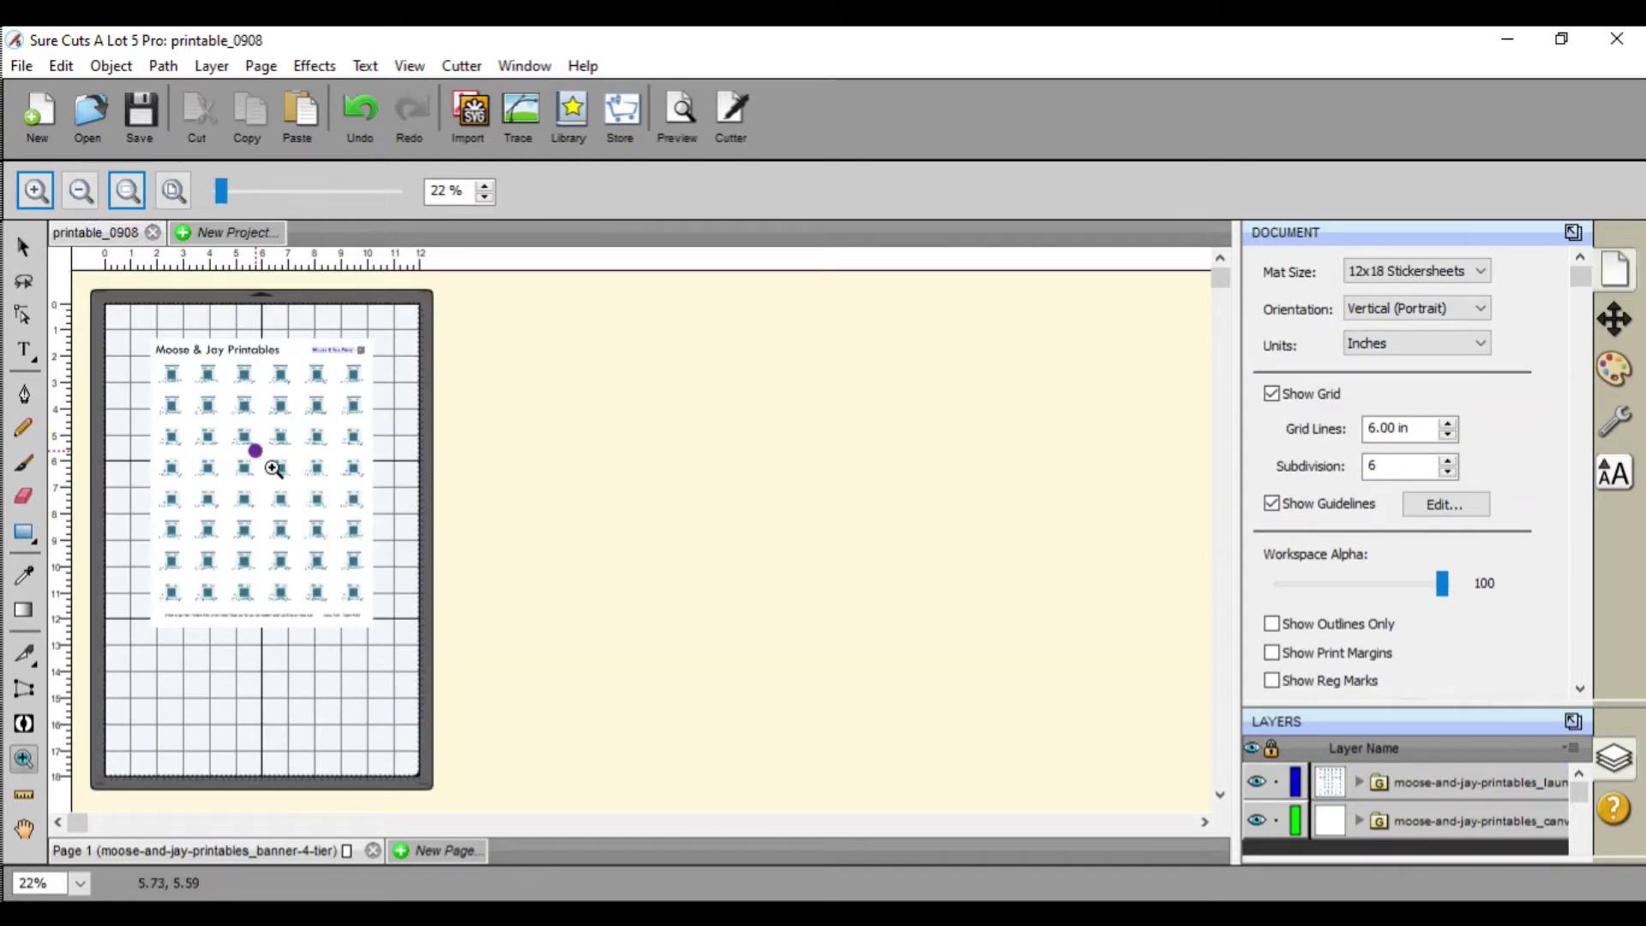
click(255, 450)
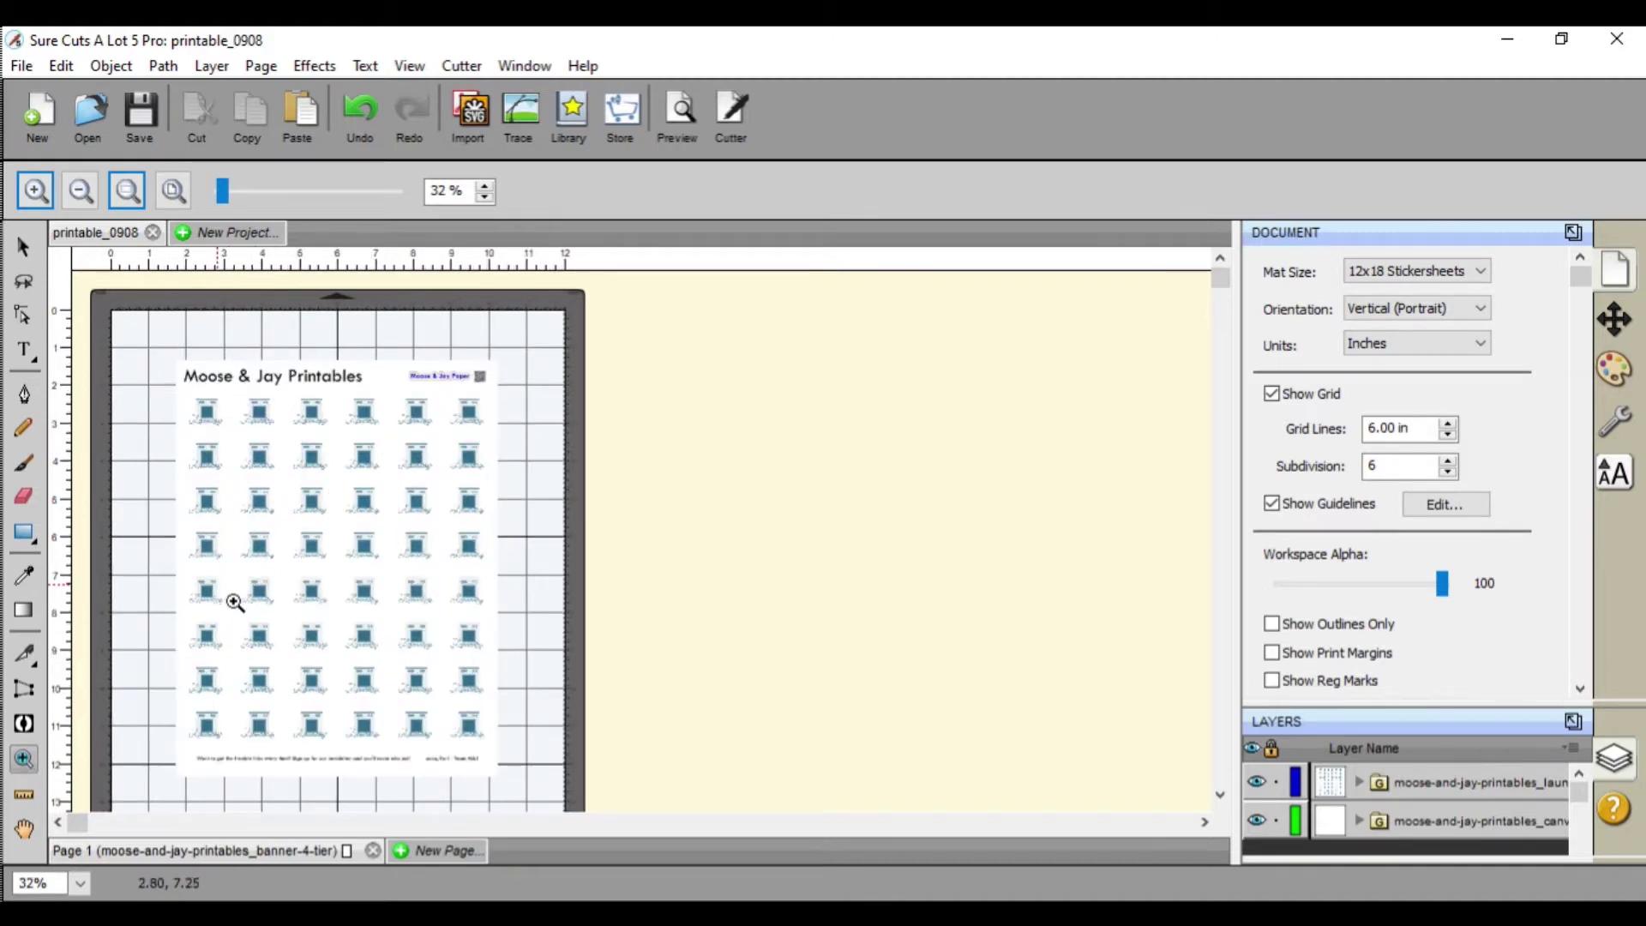
click(218, 592)
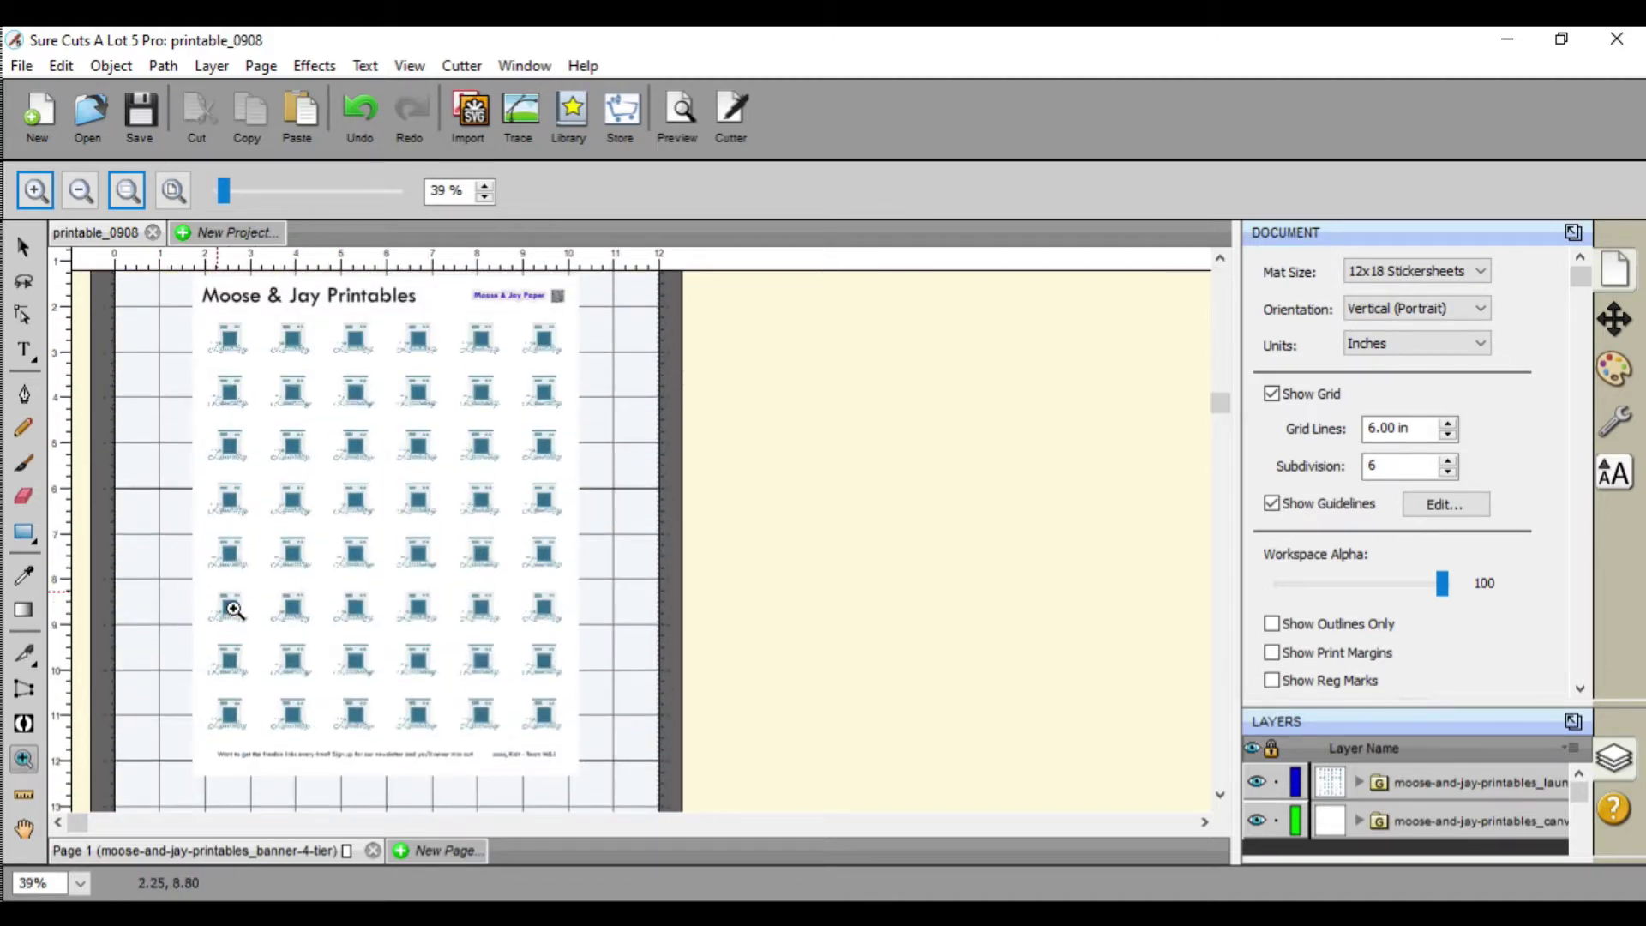
click(677, 118)
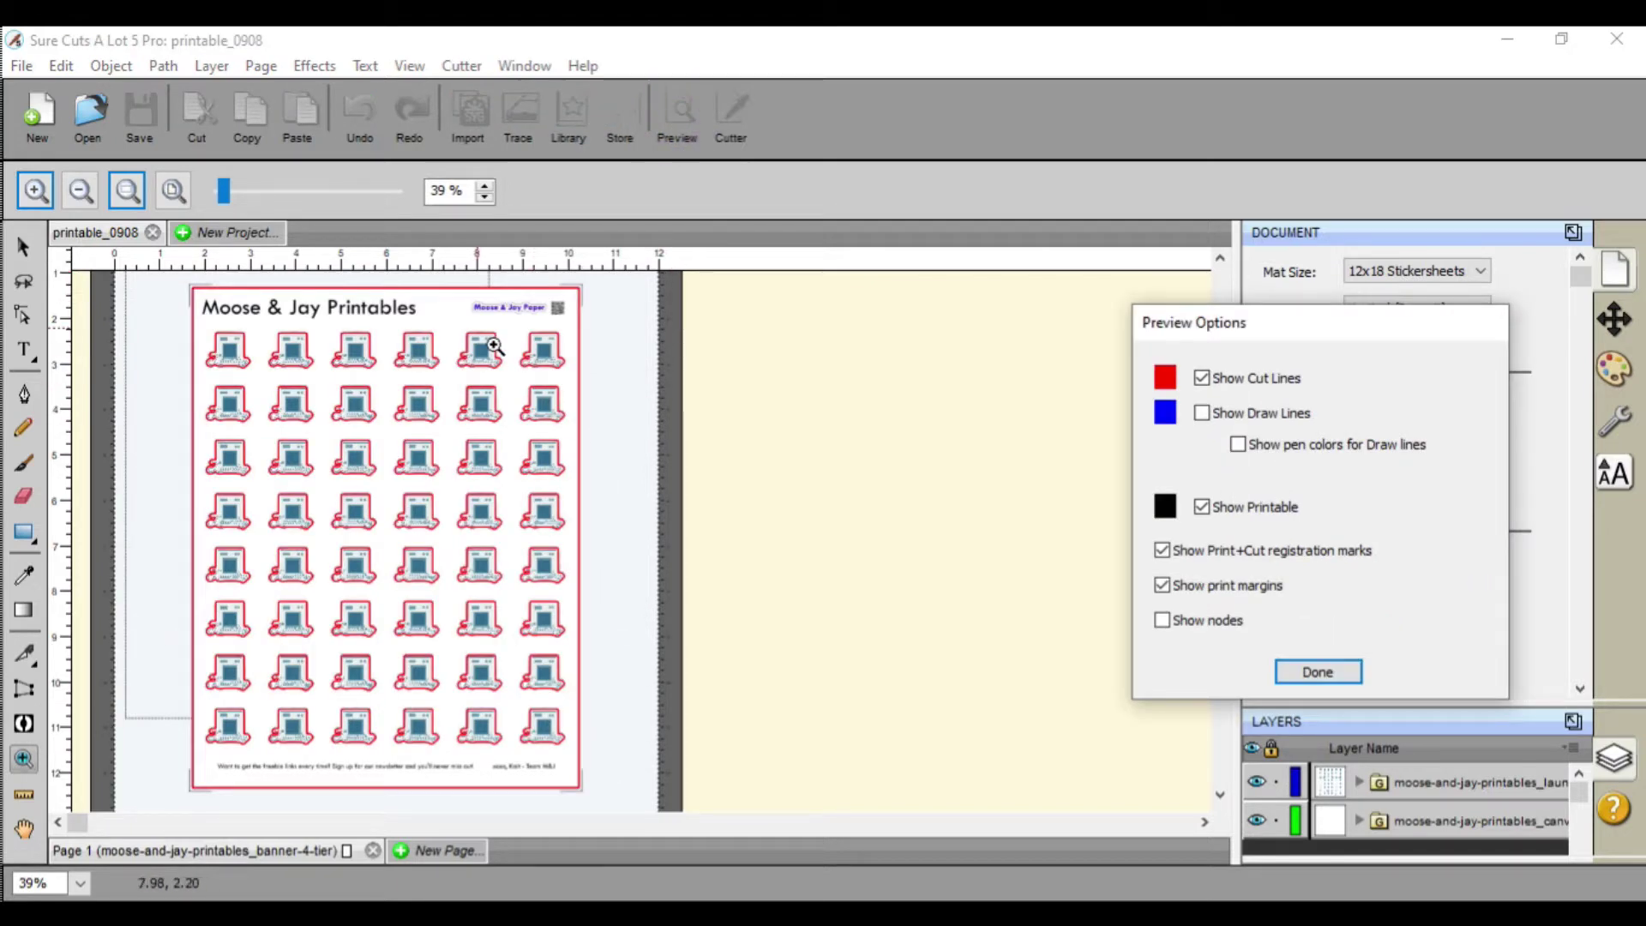
click(1317, 673)
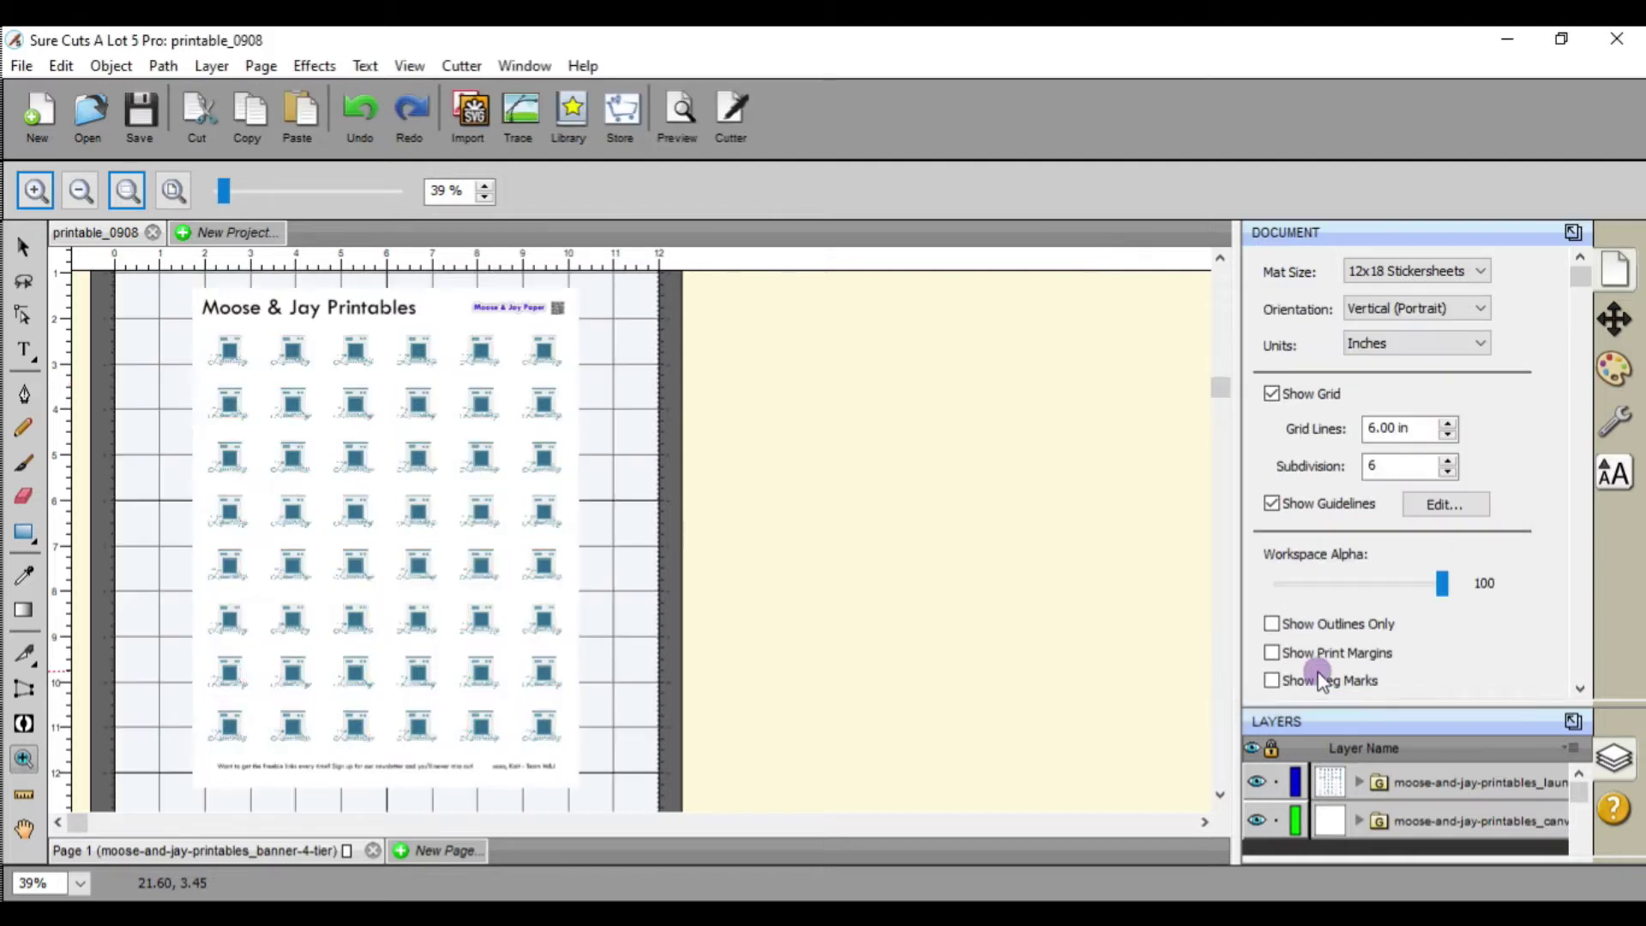
Set the cut line type of the moose-and-jay-printables canvas group to Print+Cut Print
click(1471, 818)
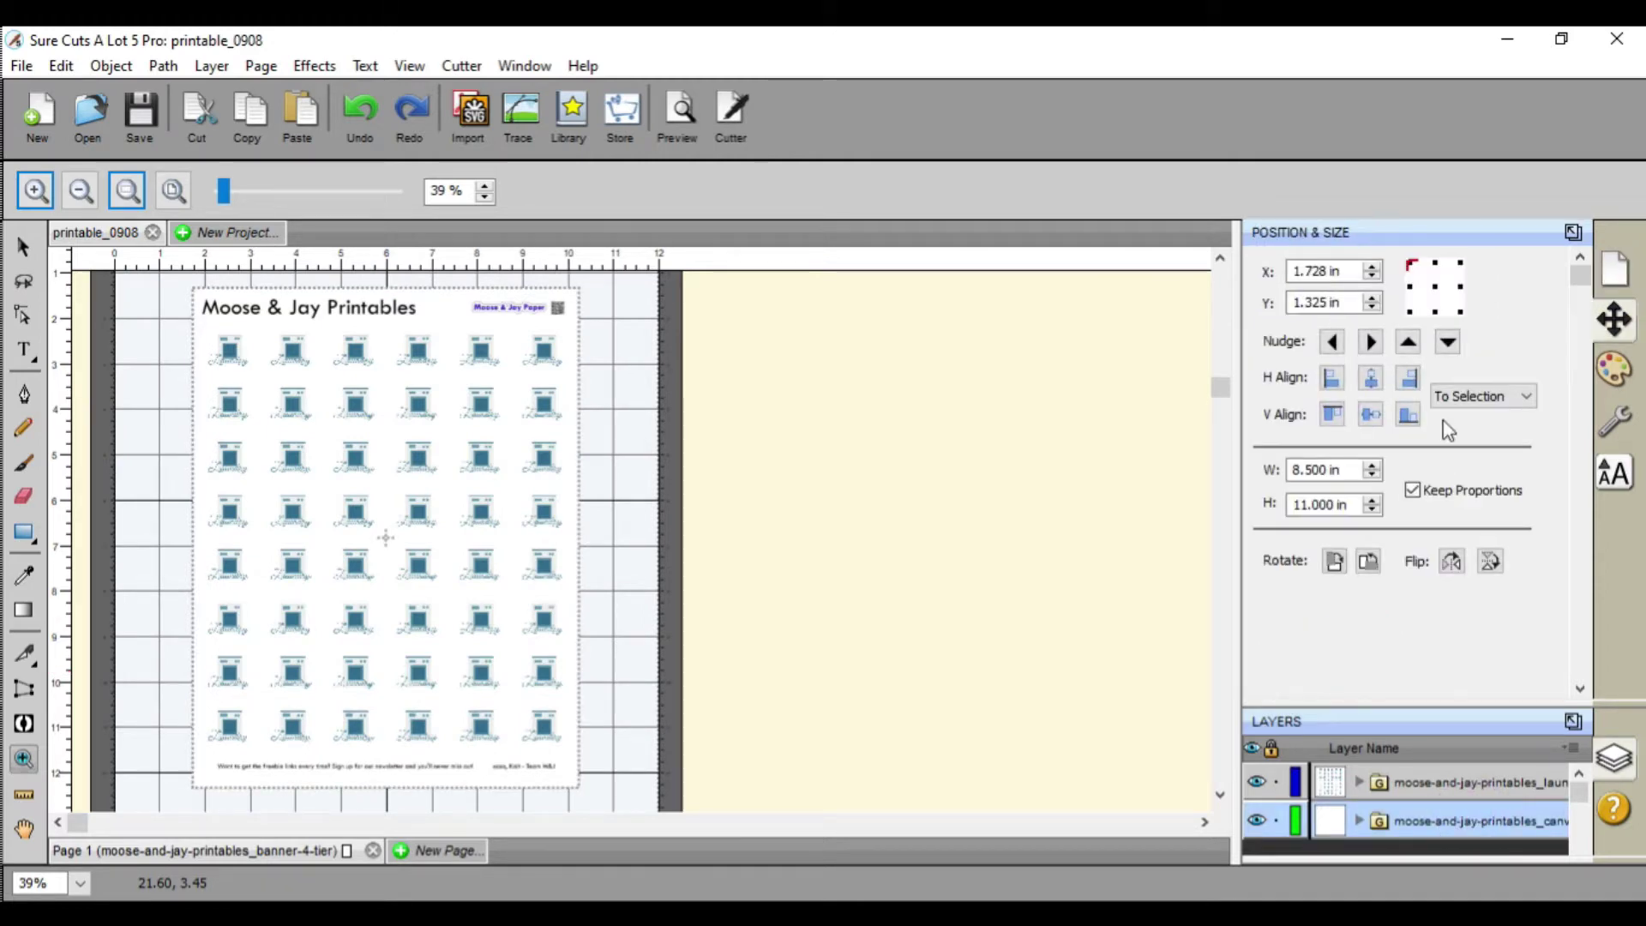
click(1636, 417)
click(1469, 424)
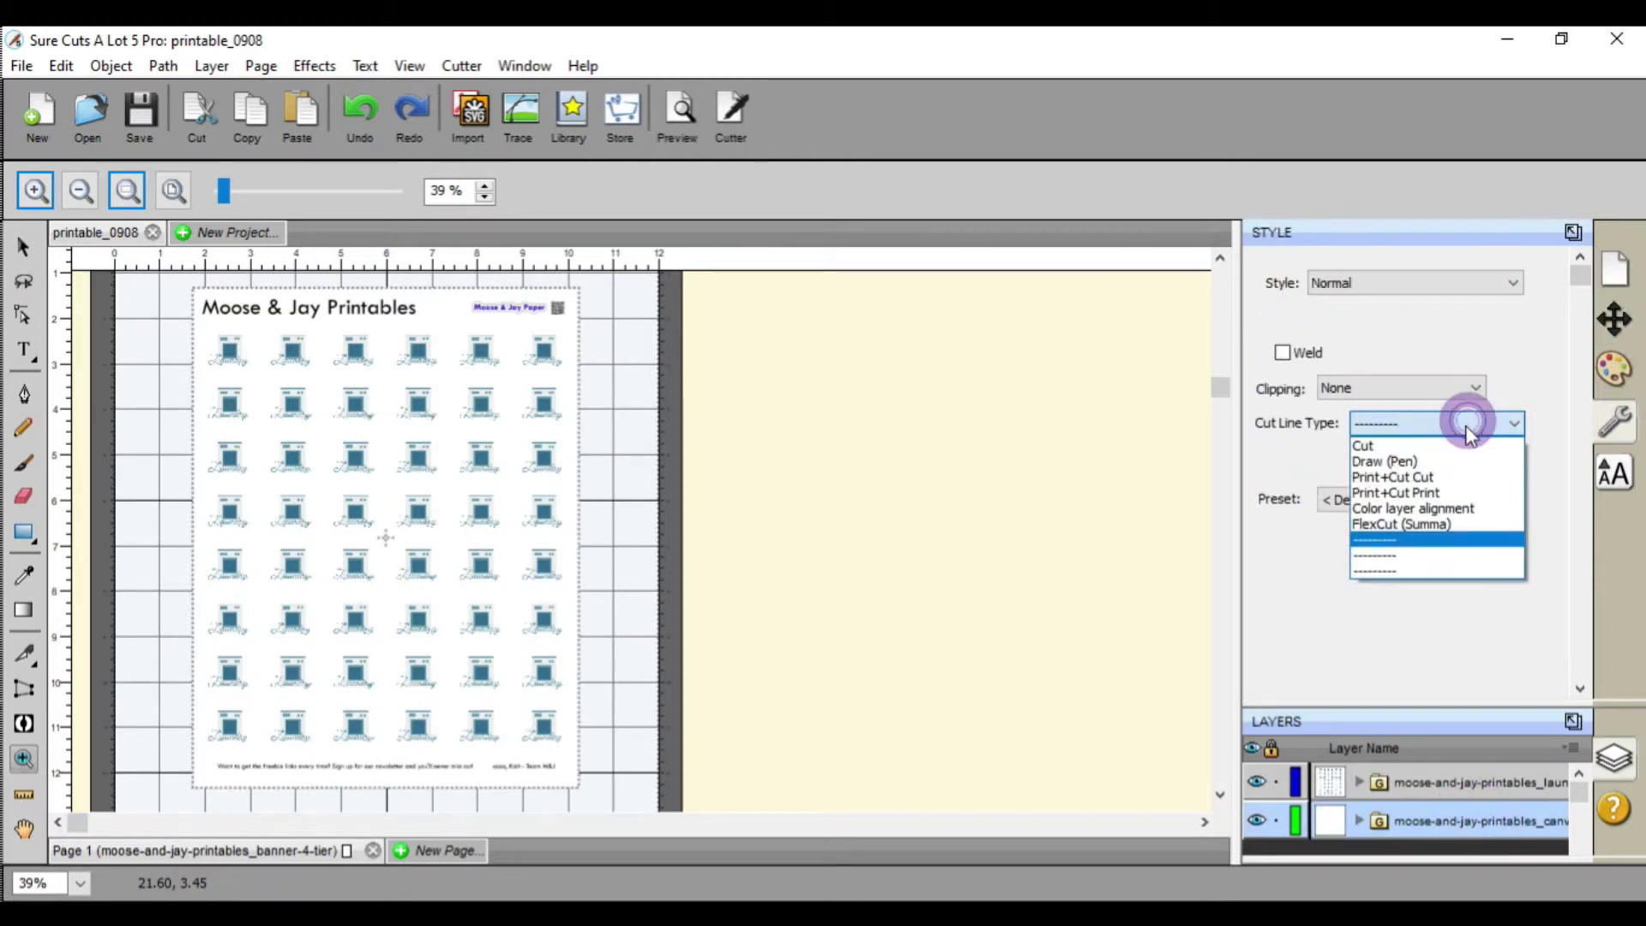
click(1449, 491)
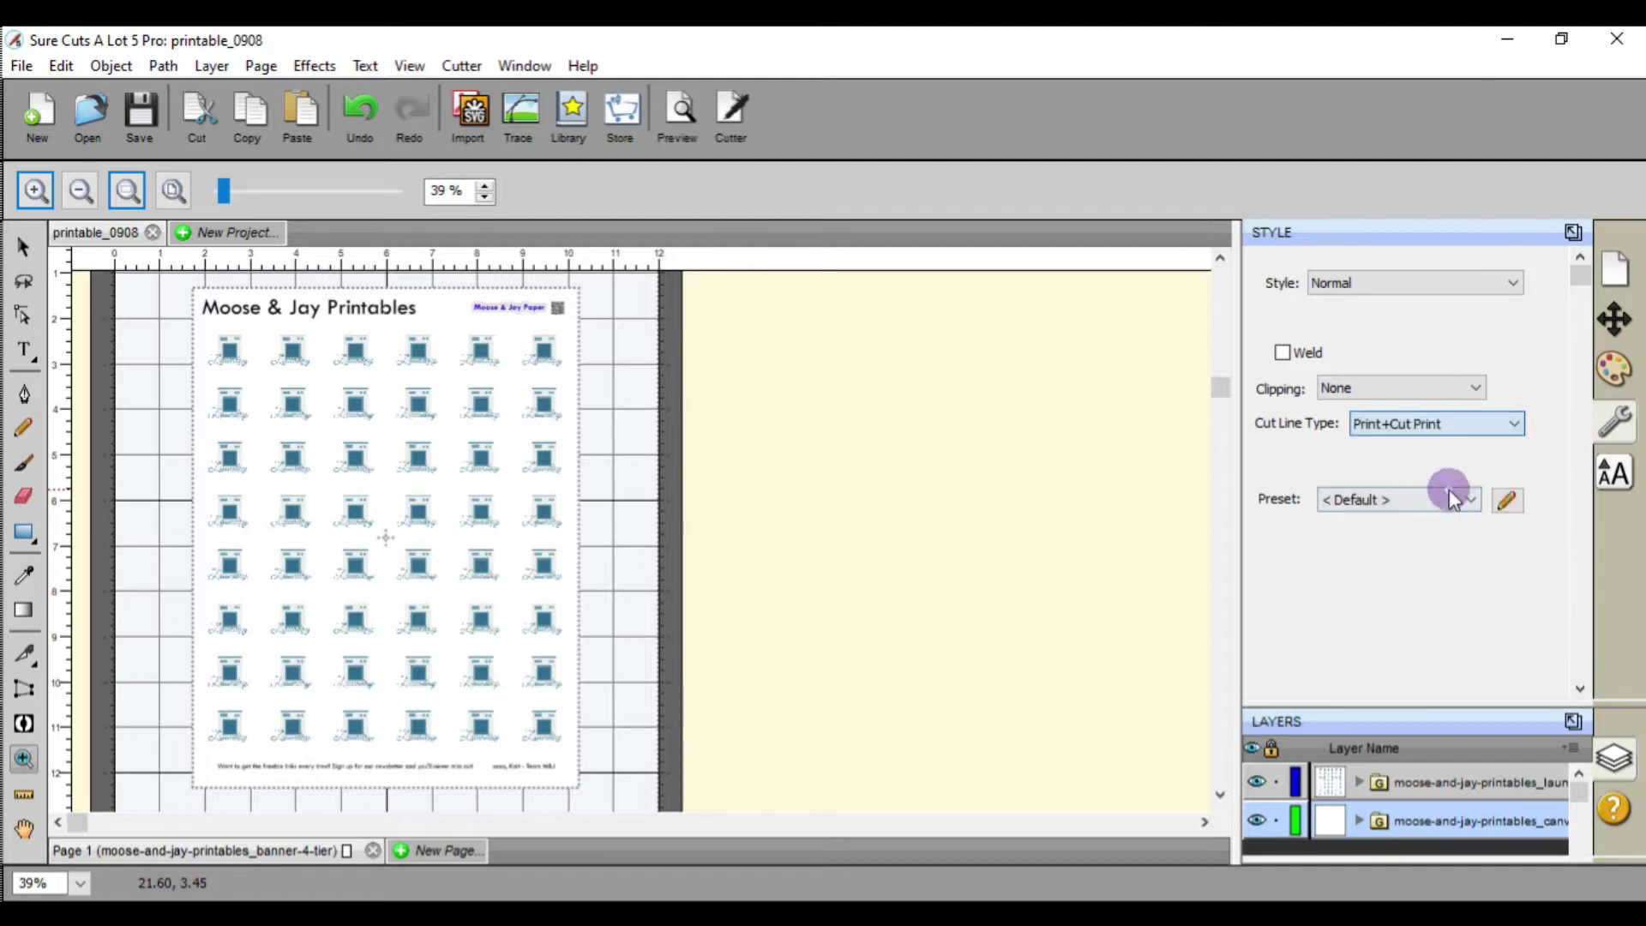
Select the laundry grid group, preview the sheet's cut lines and registration marks, and close the preview
click(1452, 778)
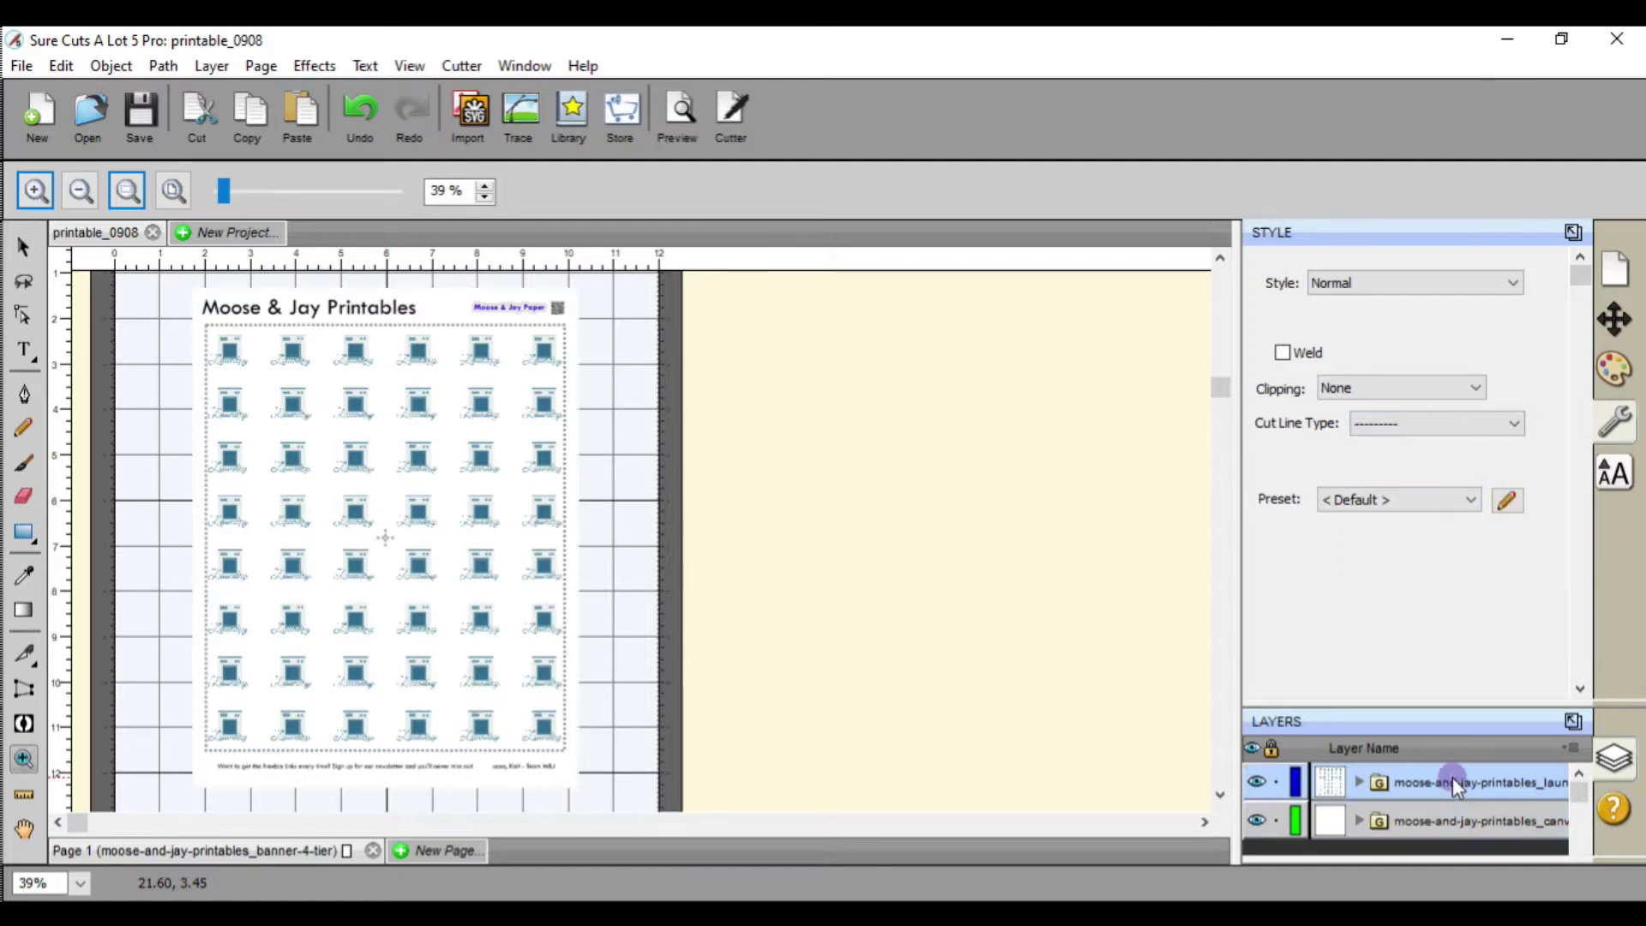
click(679, 109)
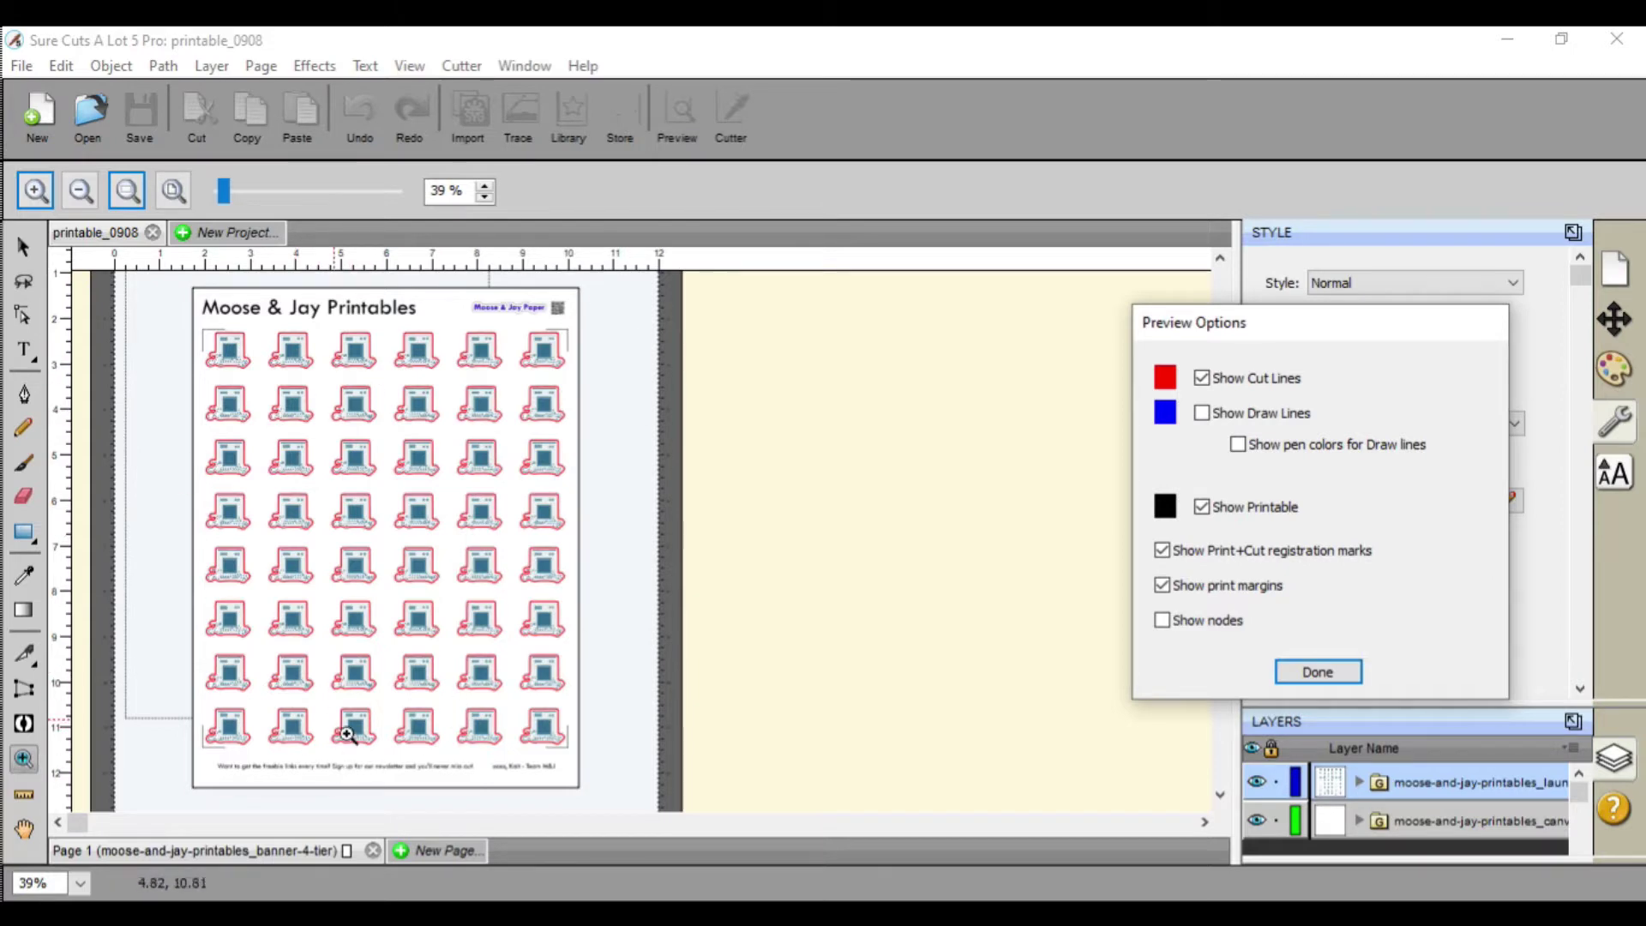
click(213, 720)
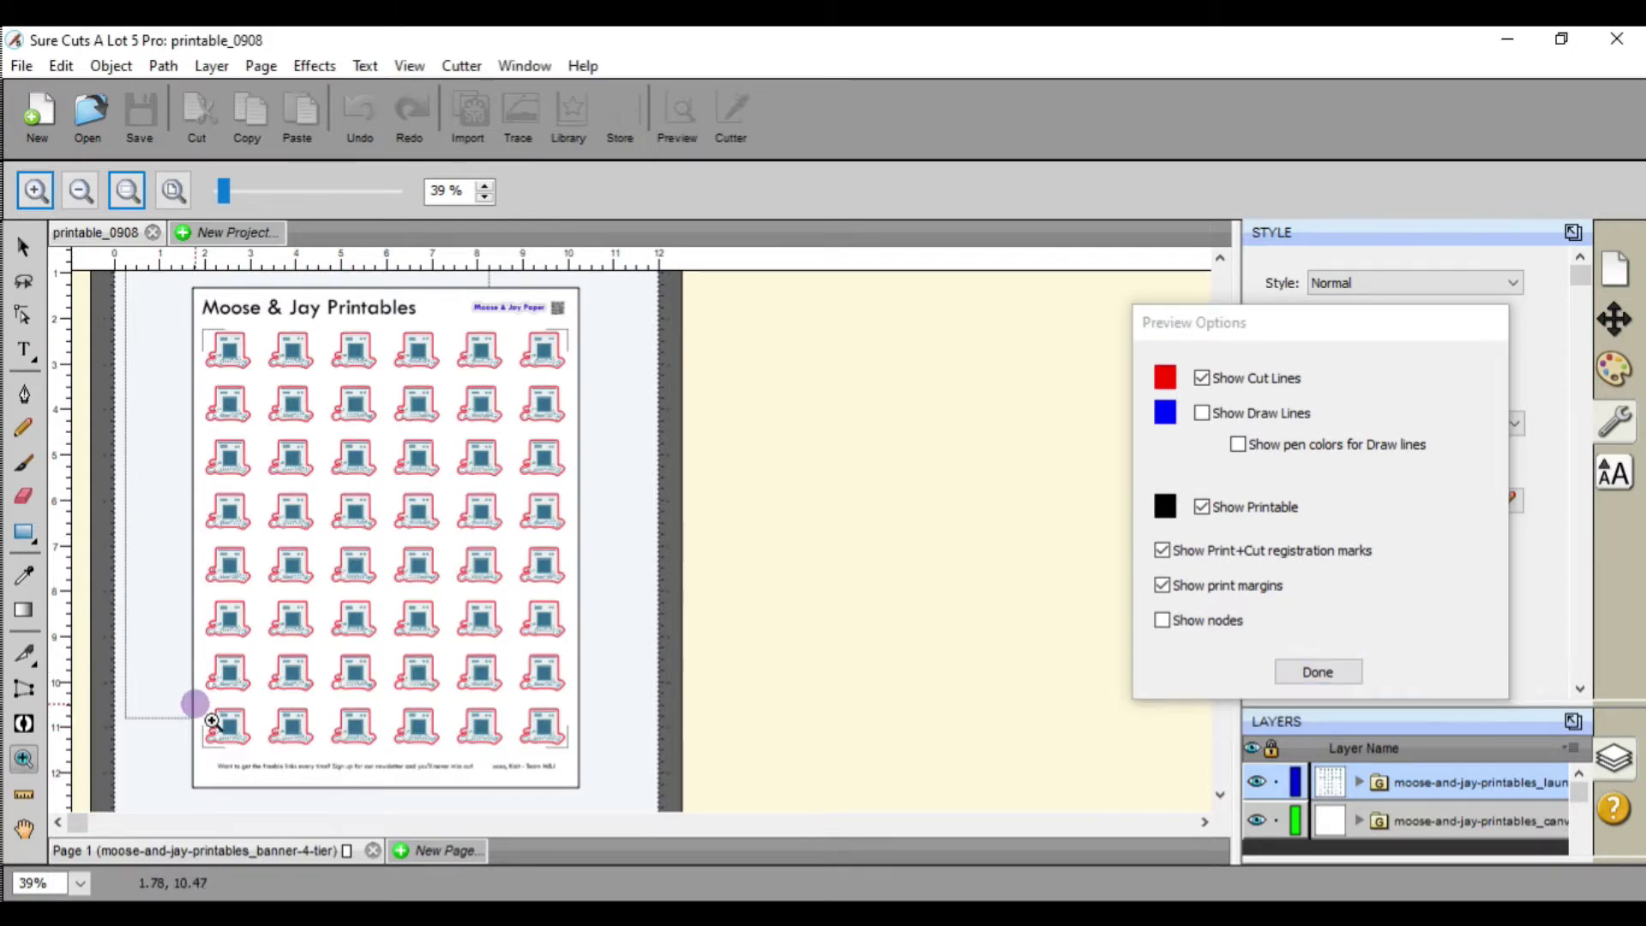
click(342, 725)
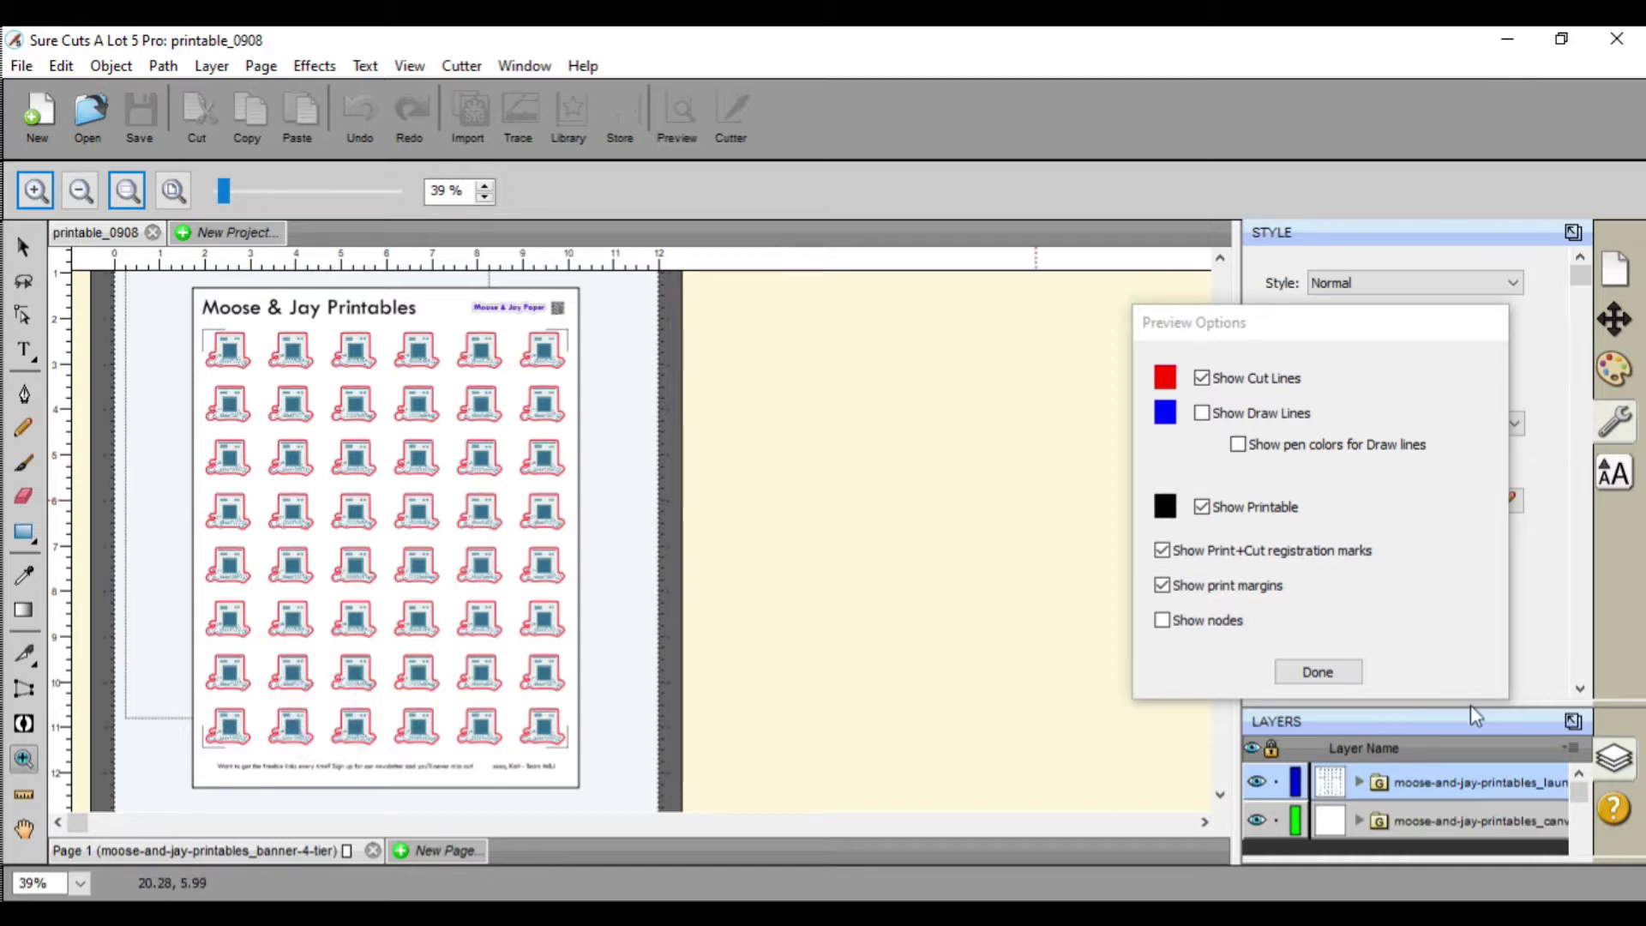
click(1318, 671)
Turn on the display of registration marks in the document workspace
click(288, 685)
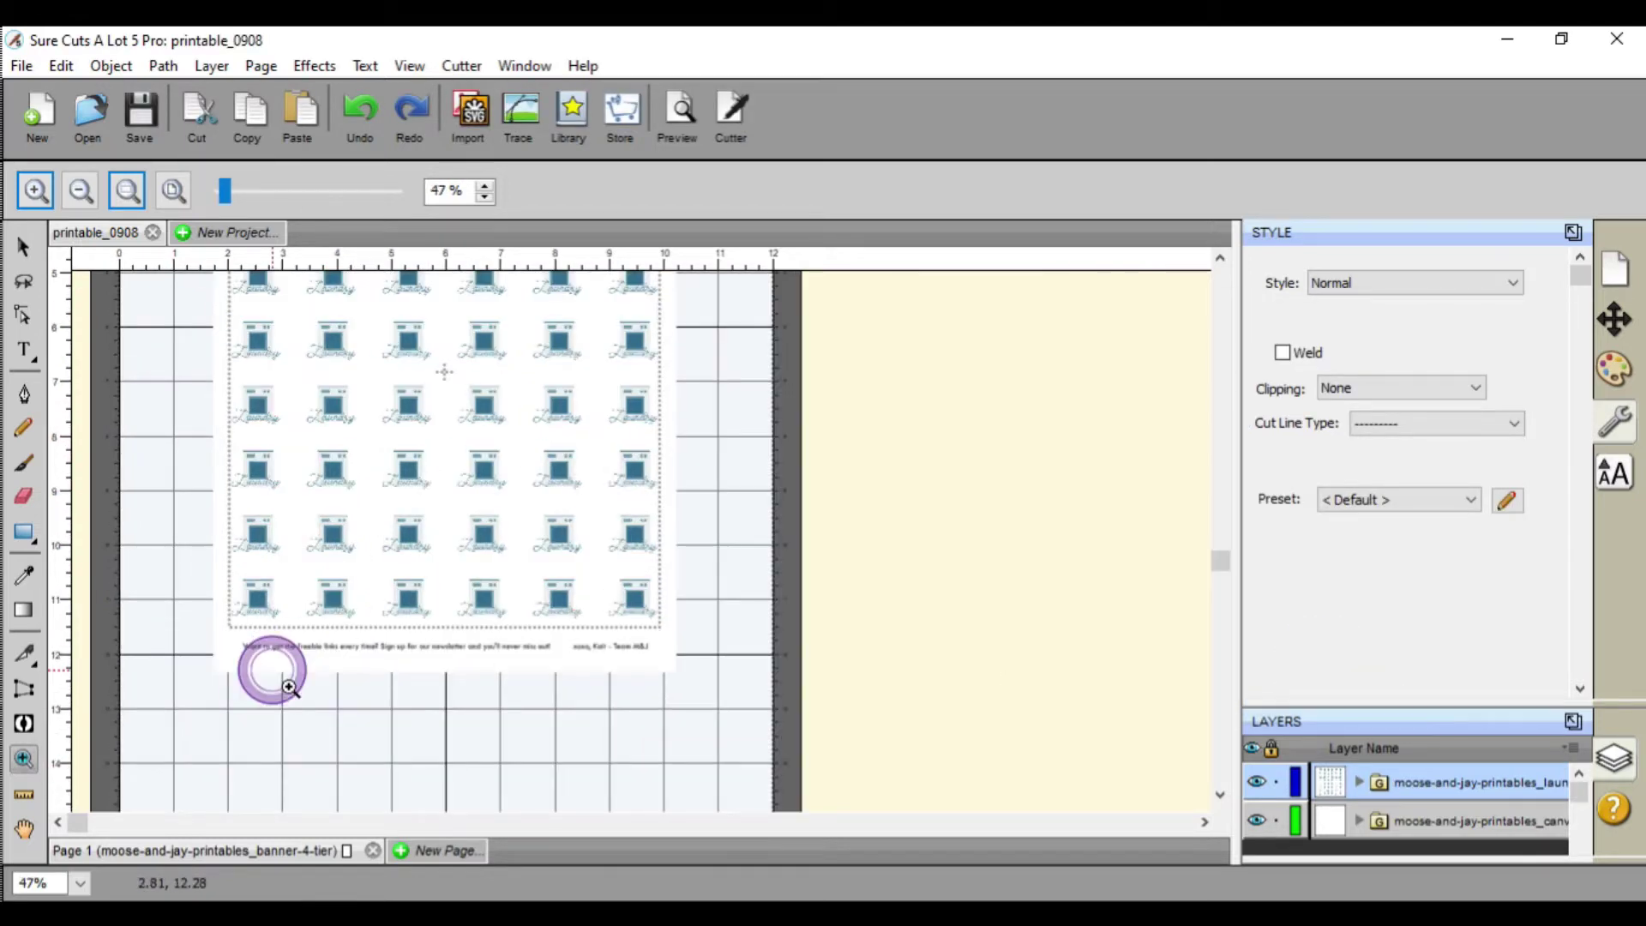
click(288, 686)
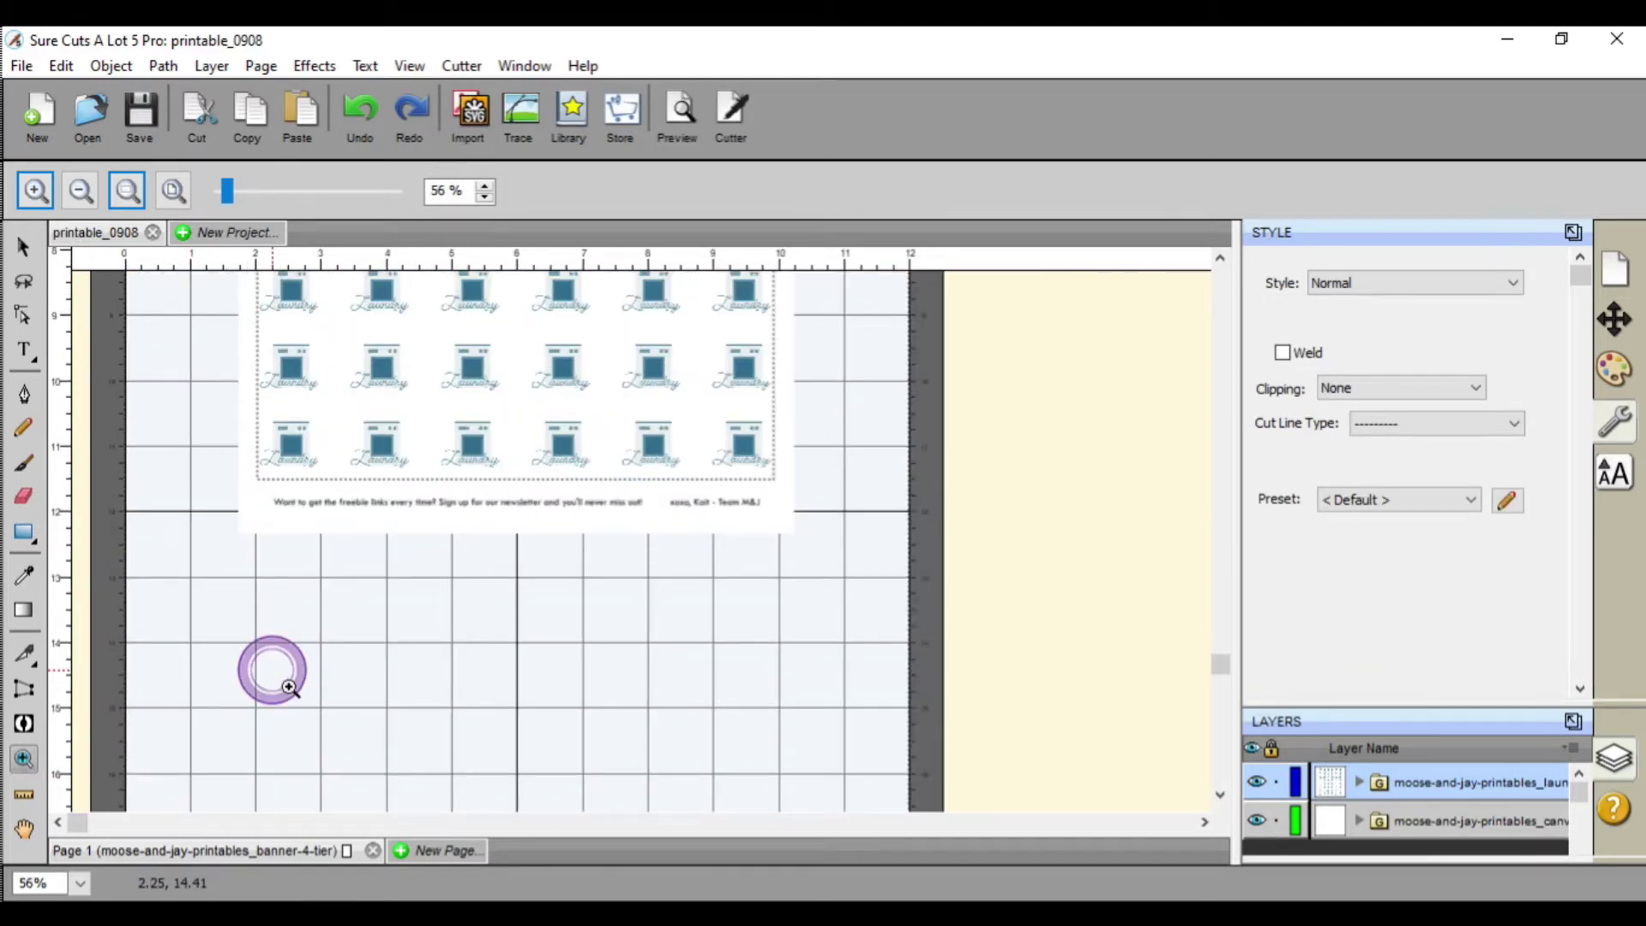
click(1614, 319)
click(1614, 267)
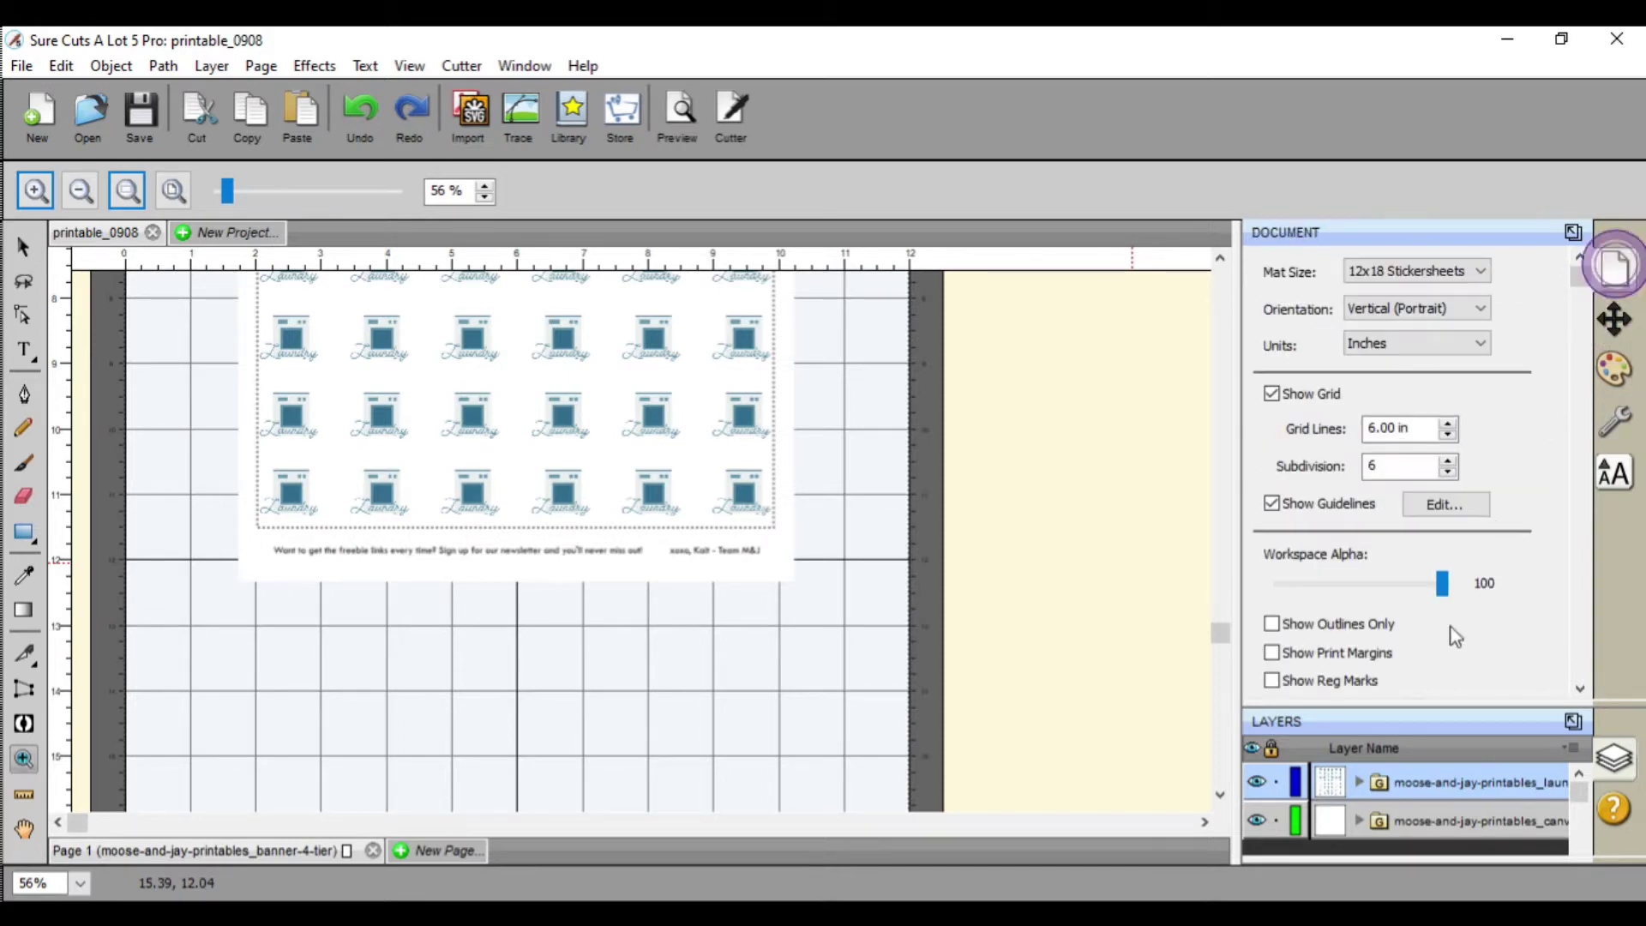
click(1360, 679)
Examine how the registration marks sit around the sticker grid at the page title and at the footer line
scroll(967, 609, up, 6)
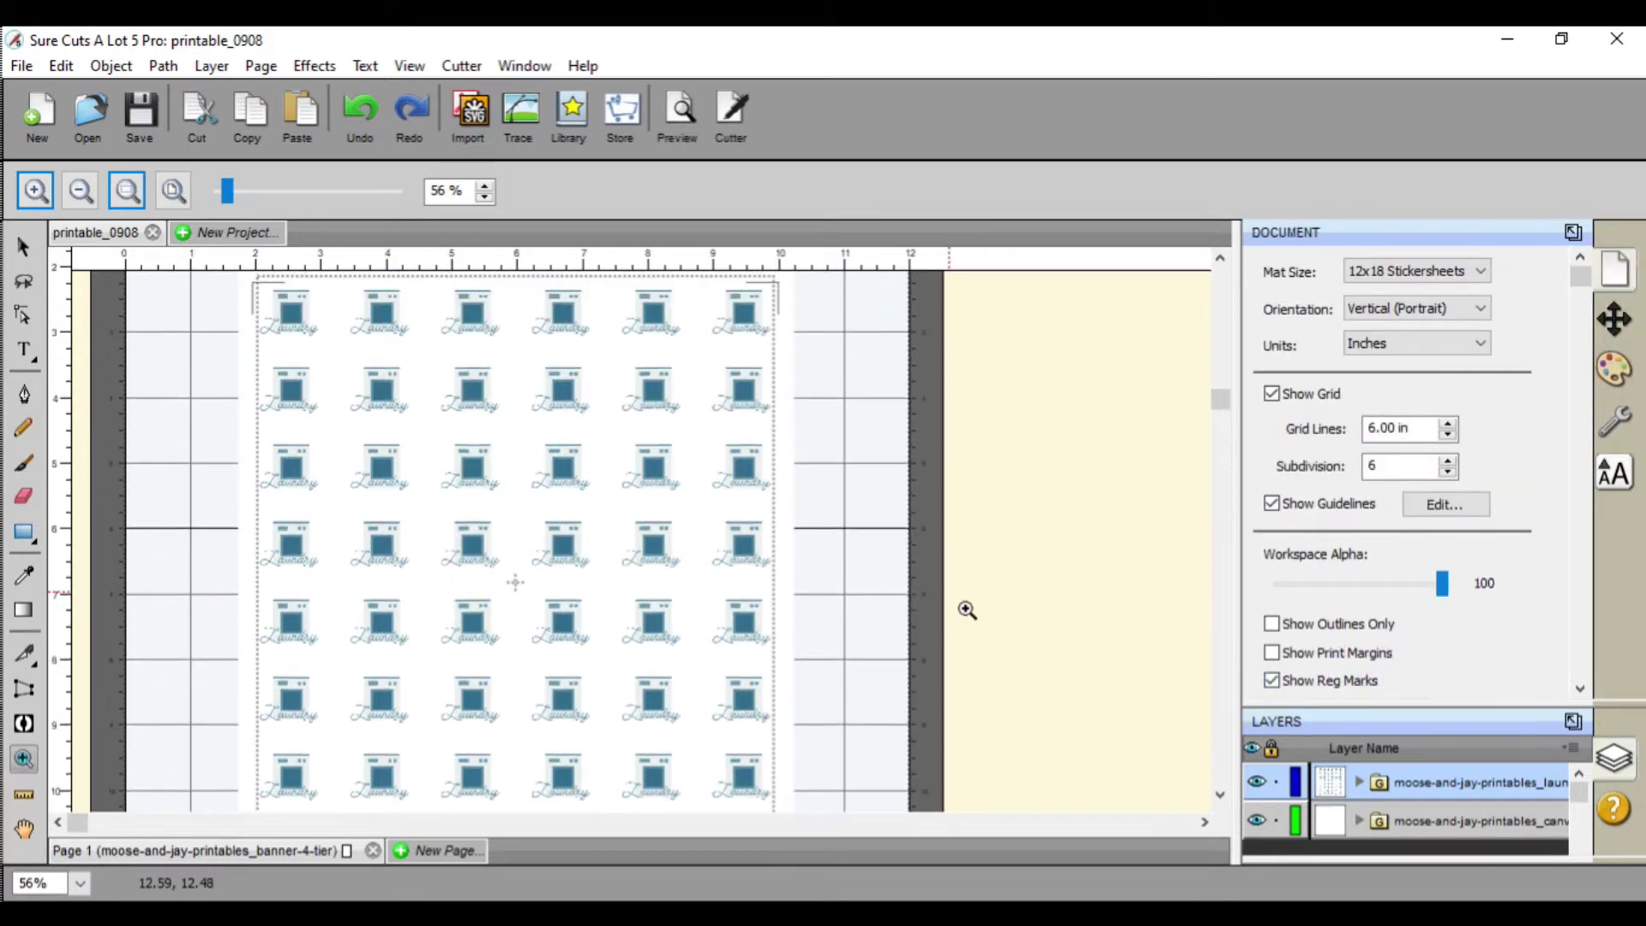
right_click(952, 597)
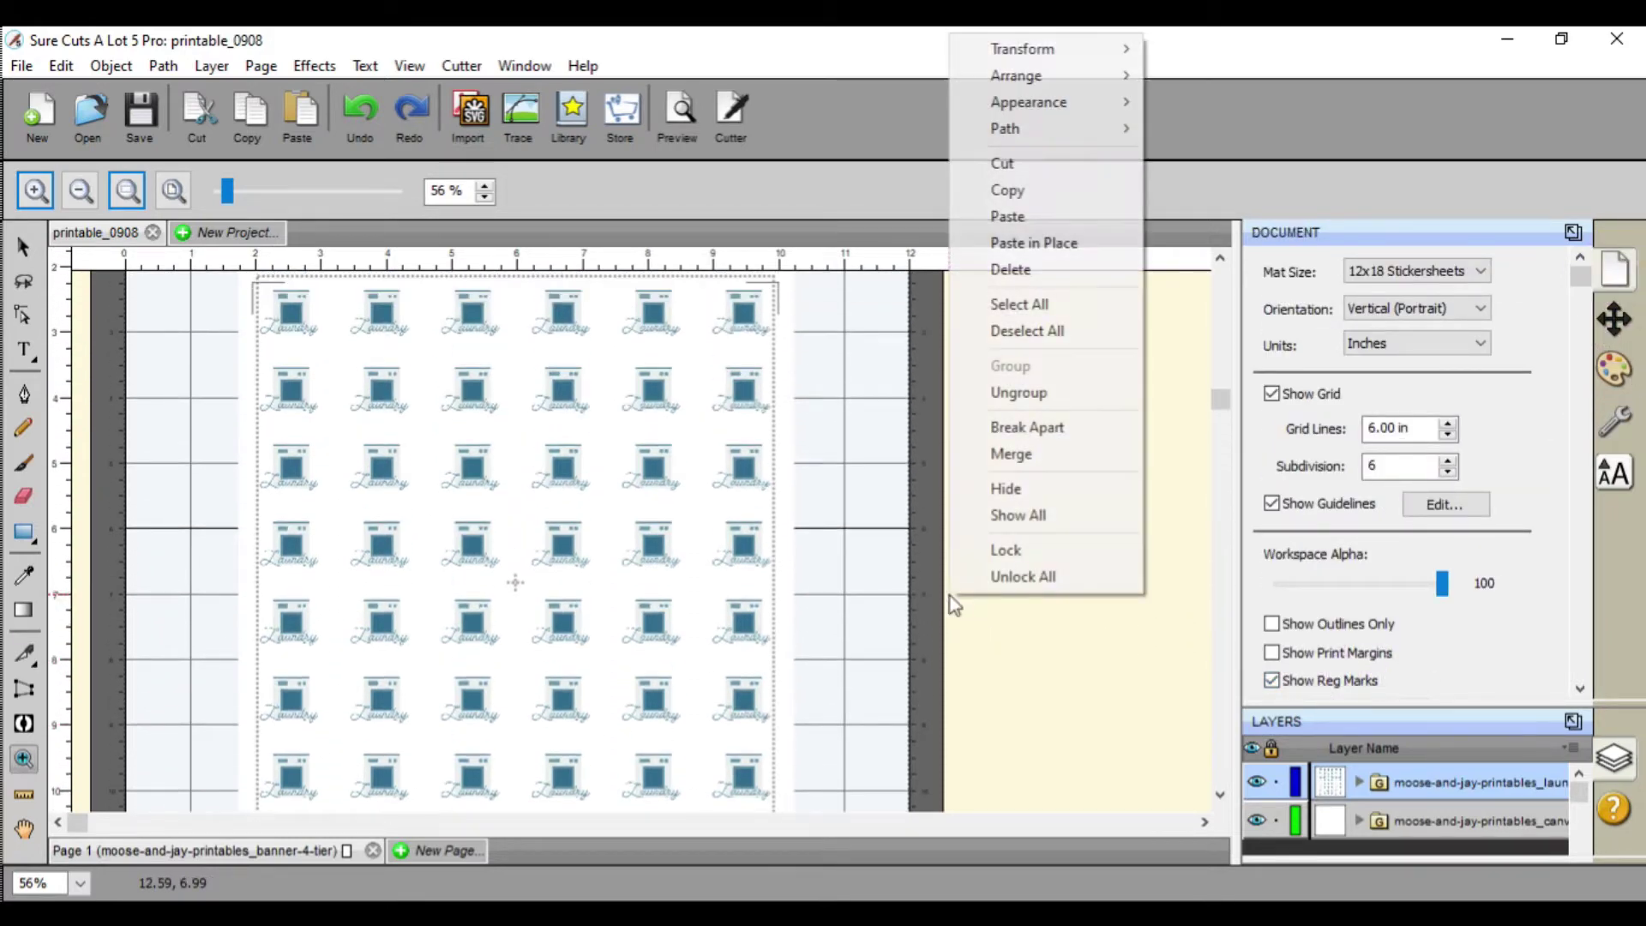
click(1252, 440)
scroll(823, 517, up, 1)
scroll(823, 516, up, 1)
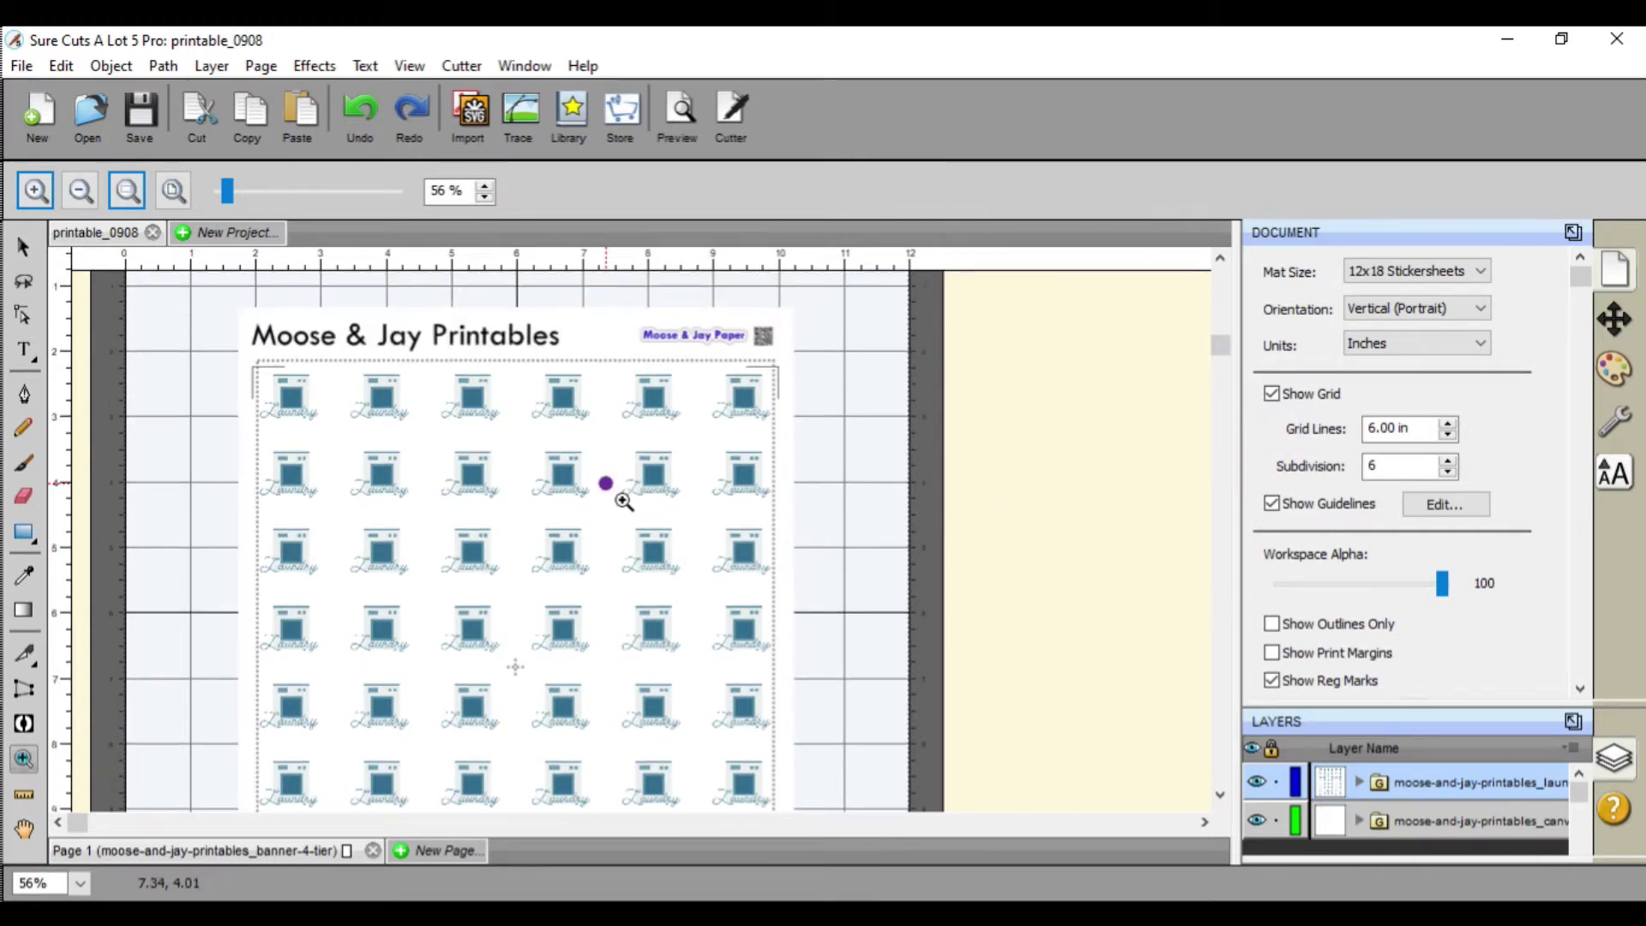
click(623, 500)
click(619, 501)
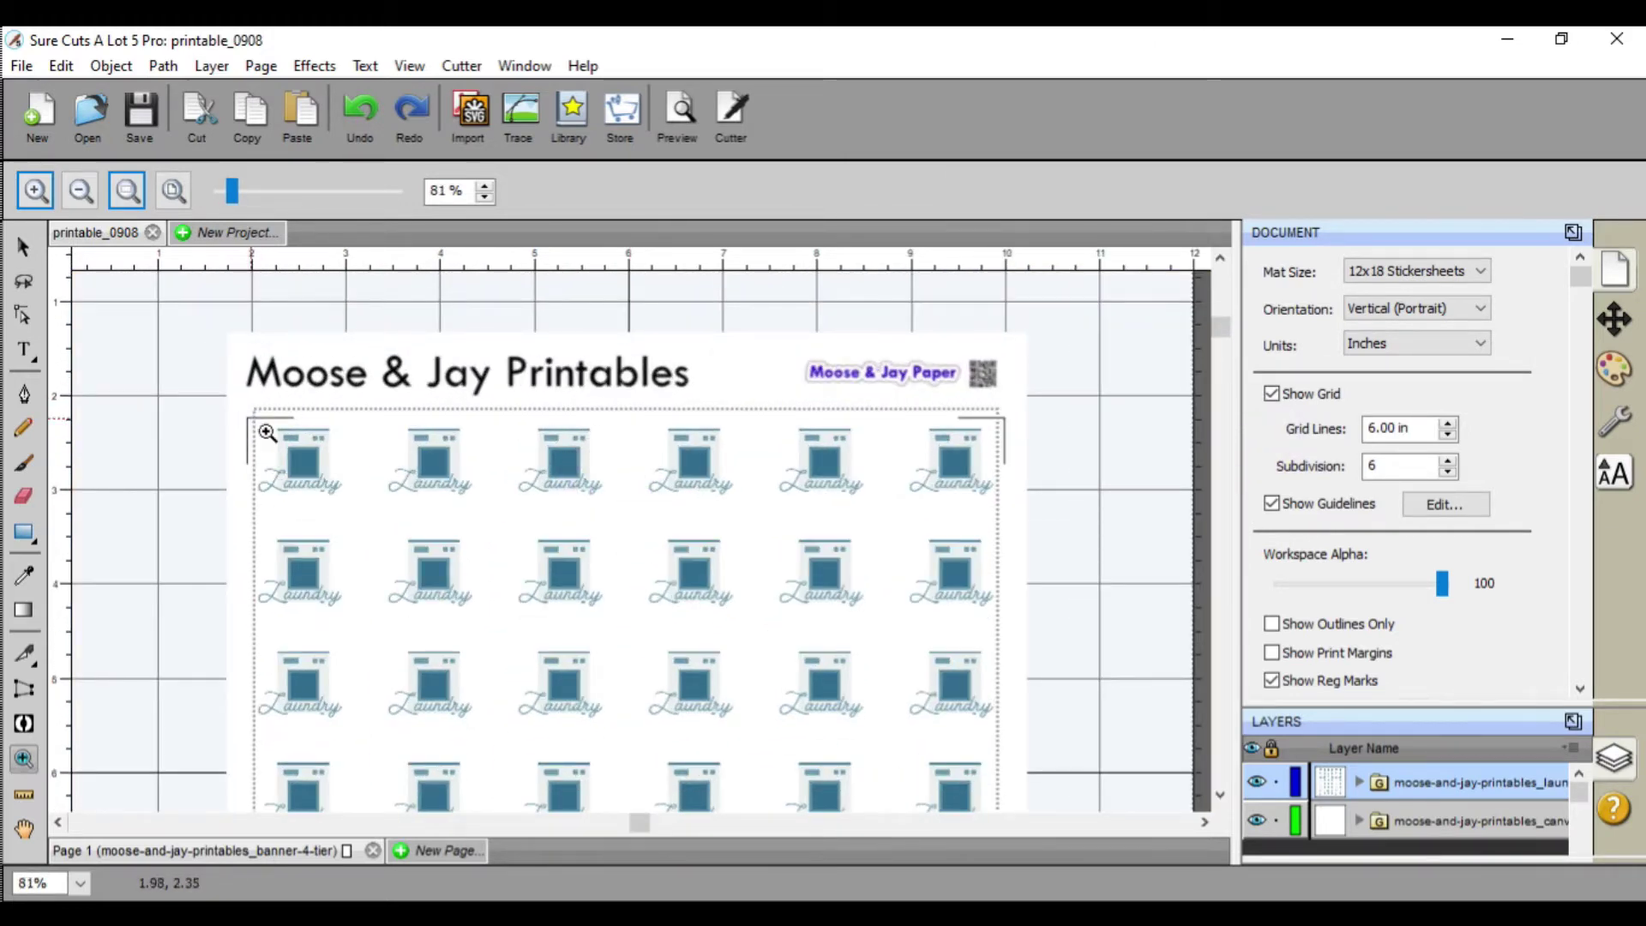
scroll(929, 549, down, 3)
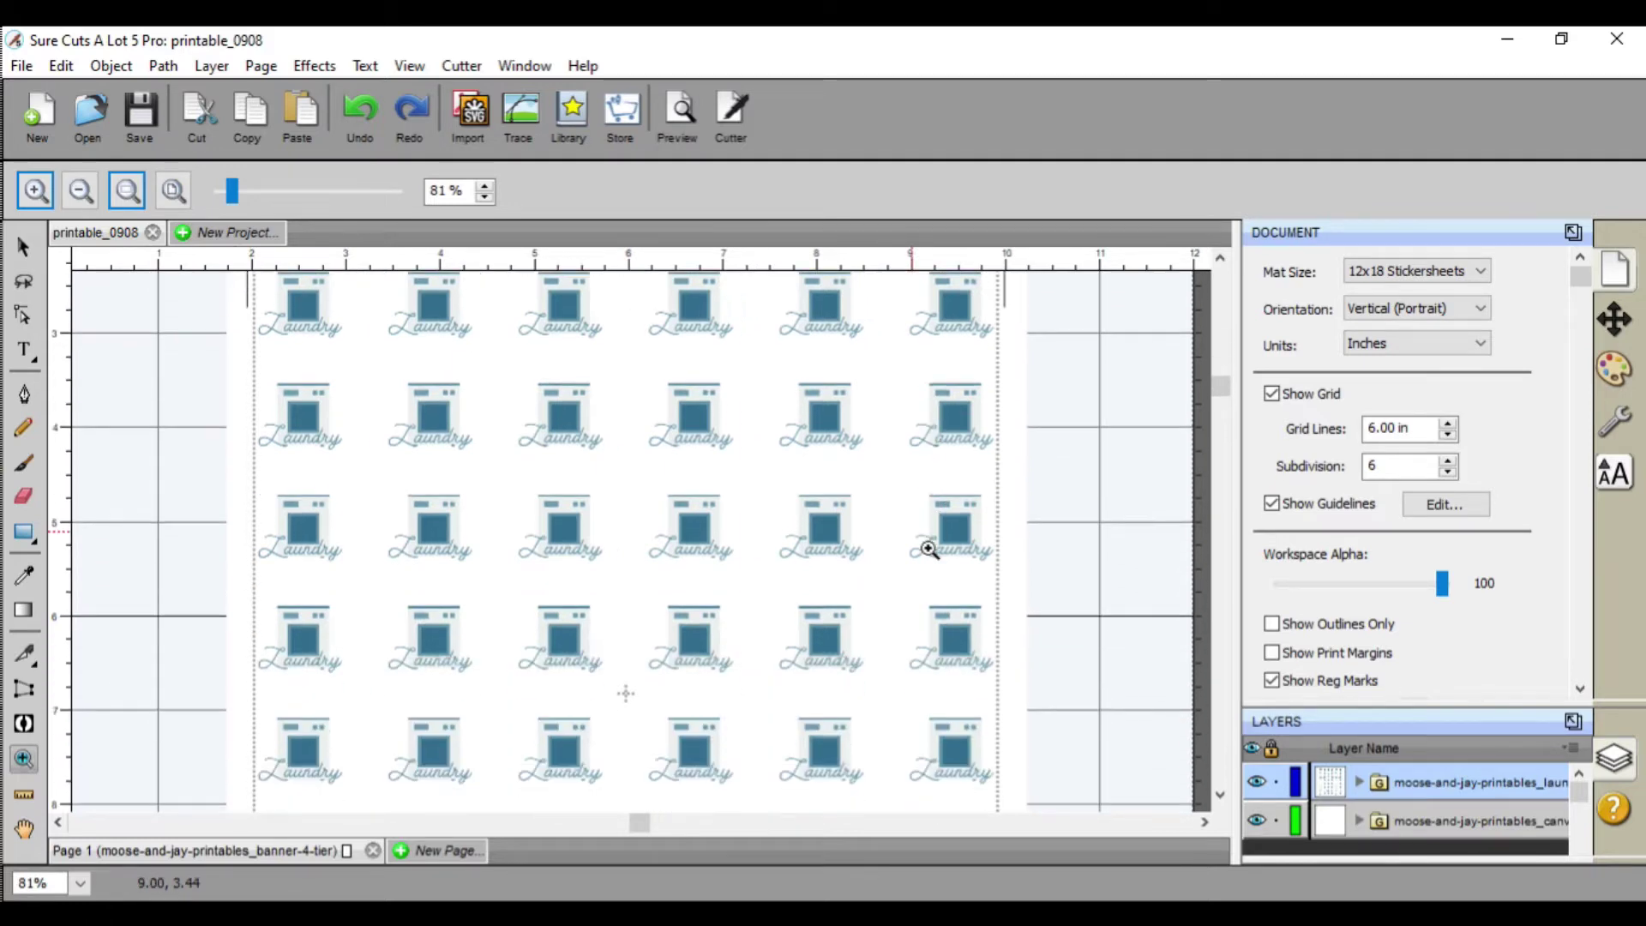
scroll(929, 550, down, 6)
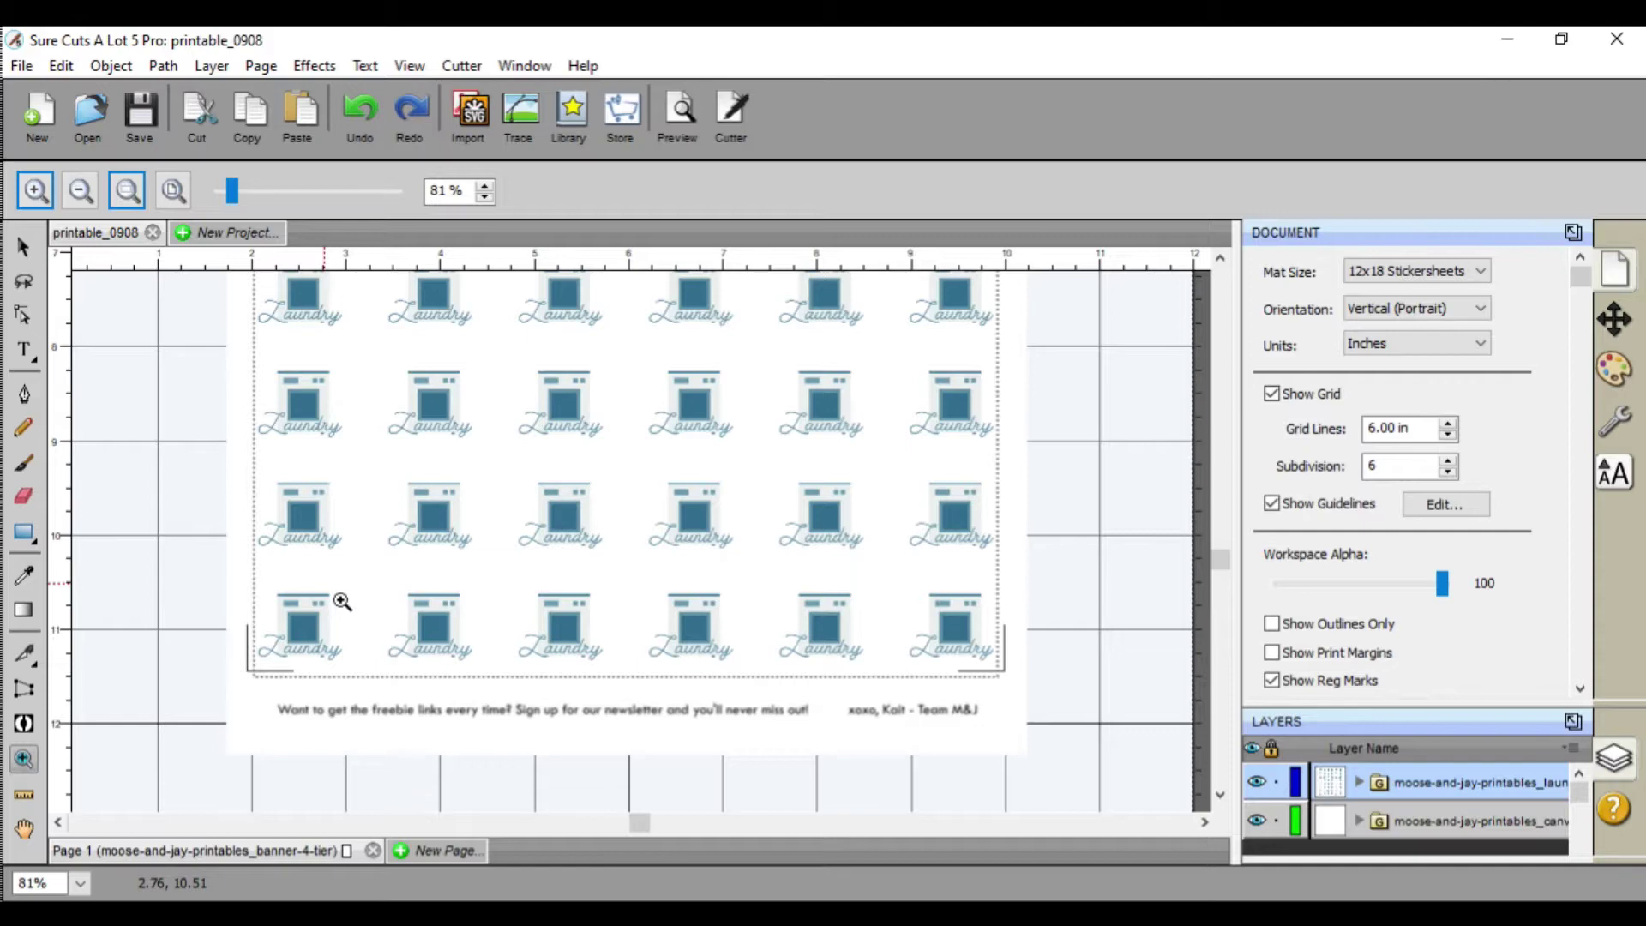
scroll(342, 601, up, 2)
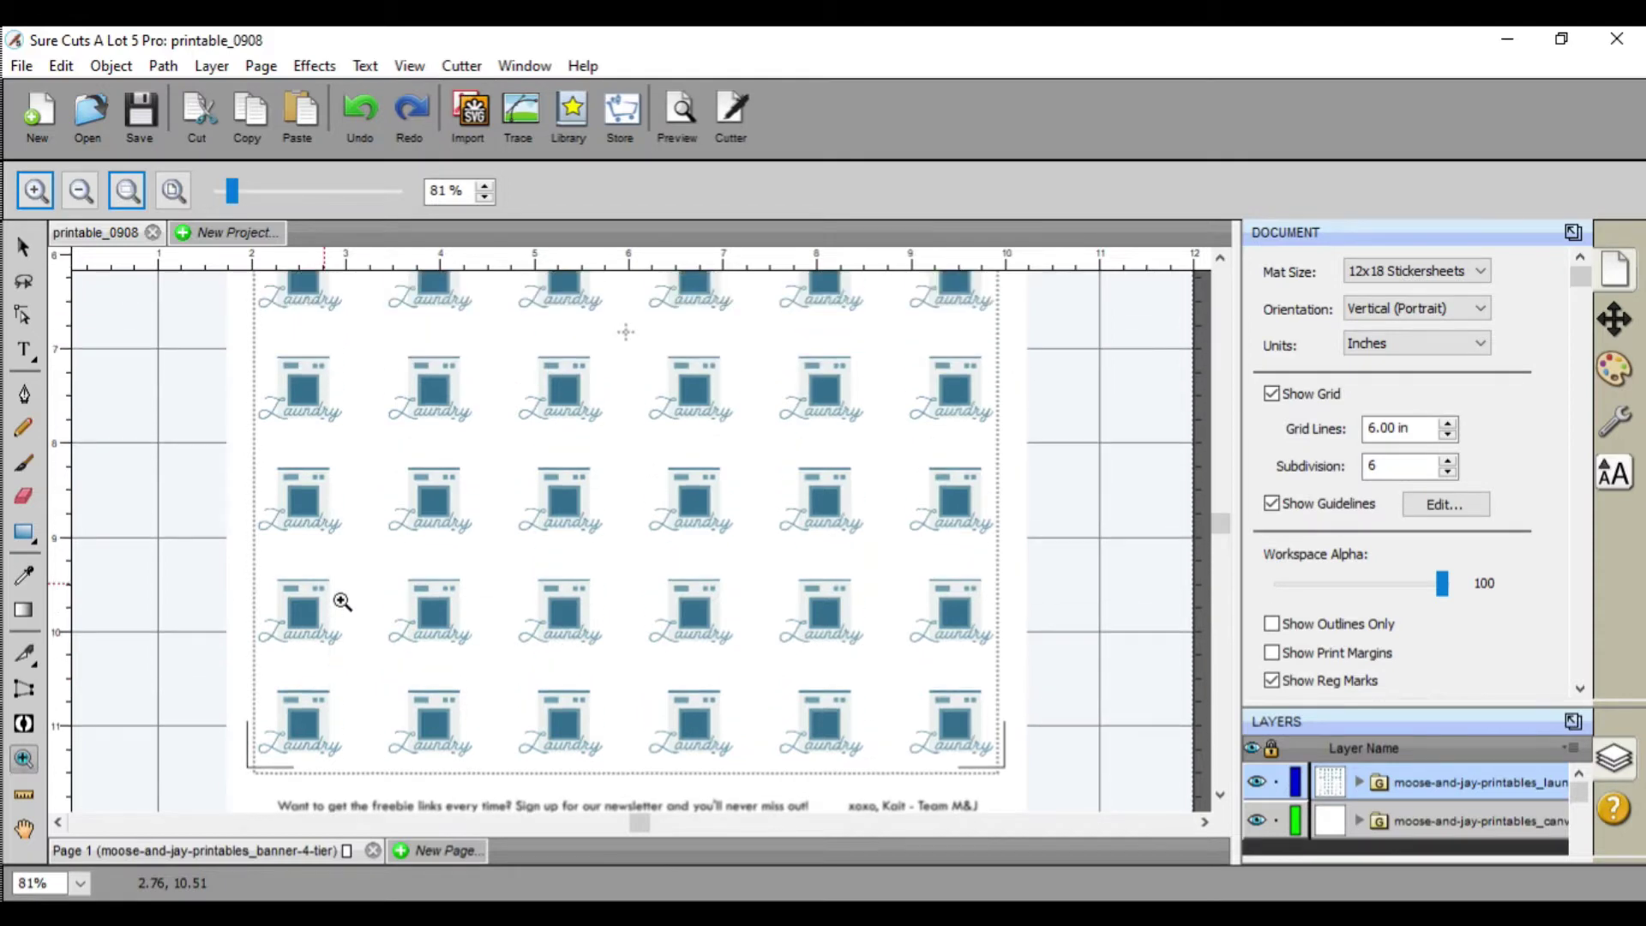
scroll(342, 602, up, 10)
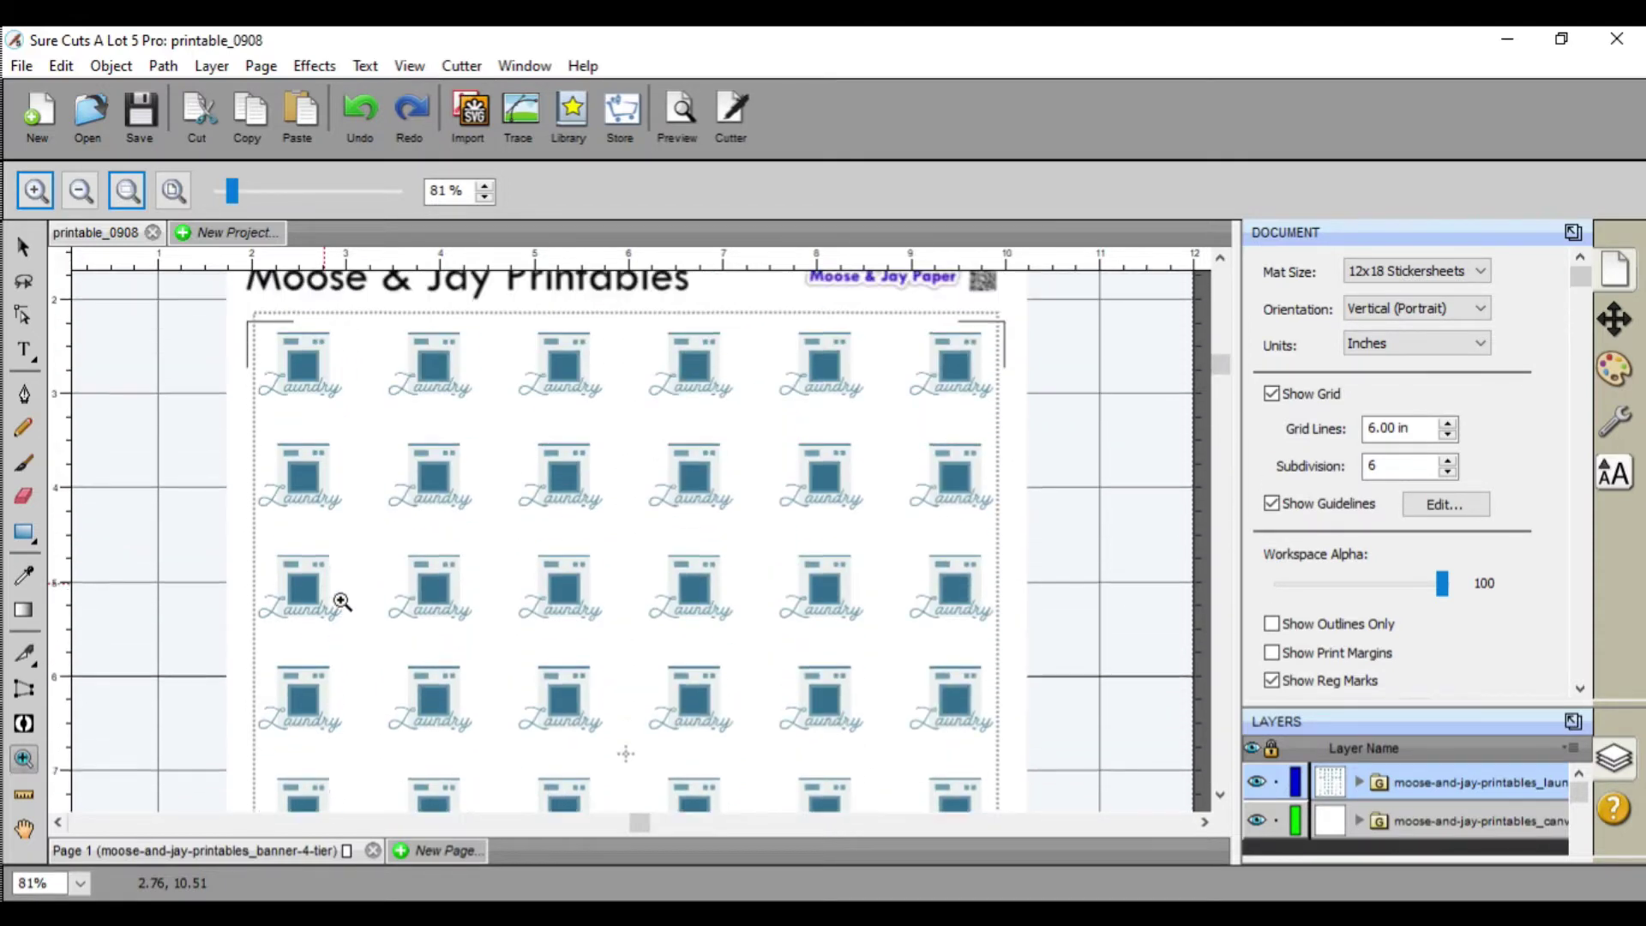
scroll(342, 602, up, 1)
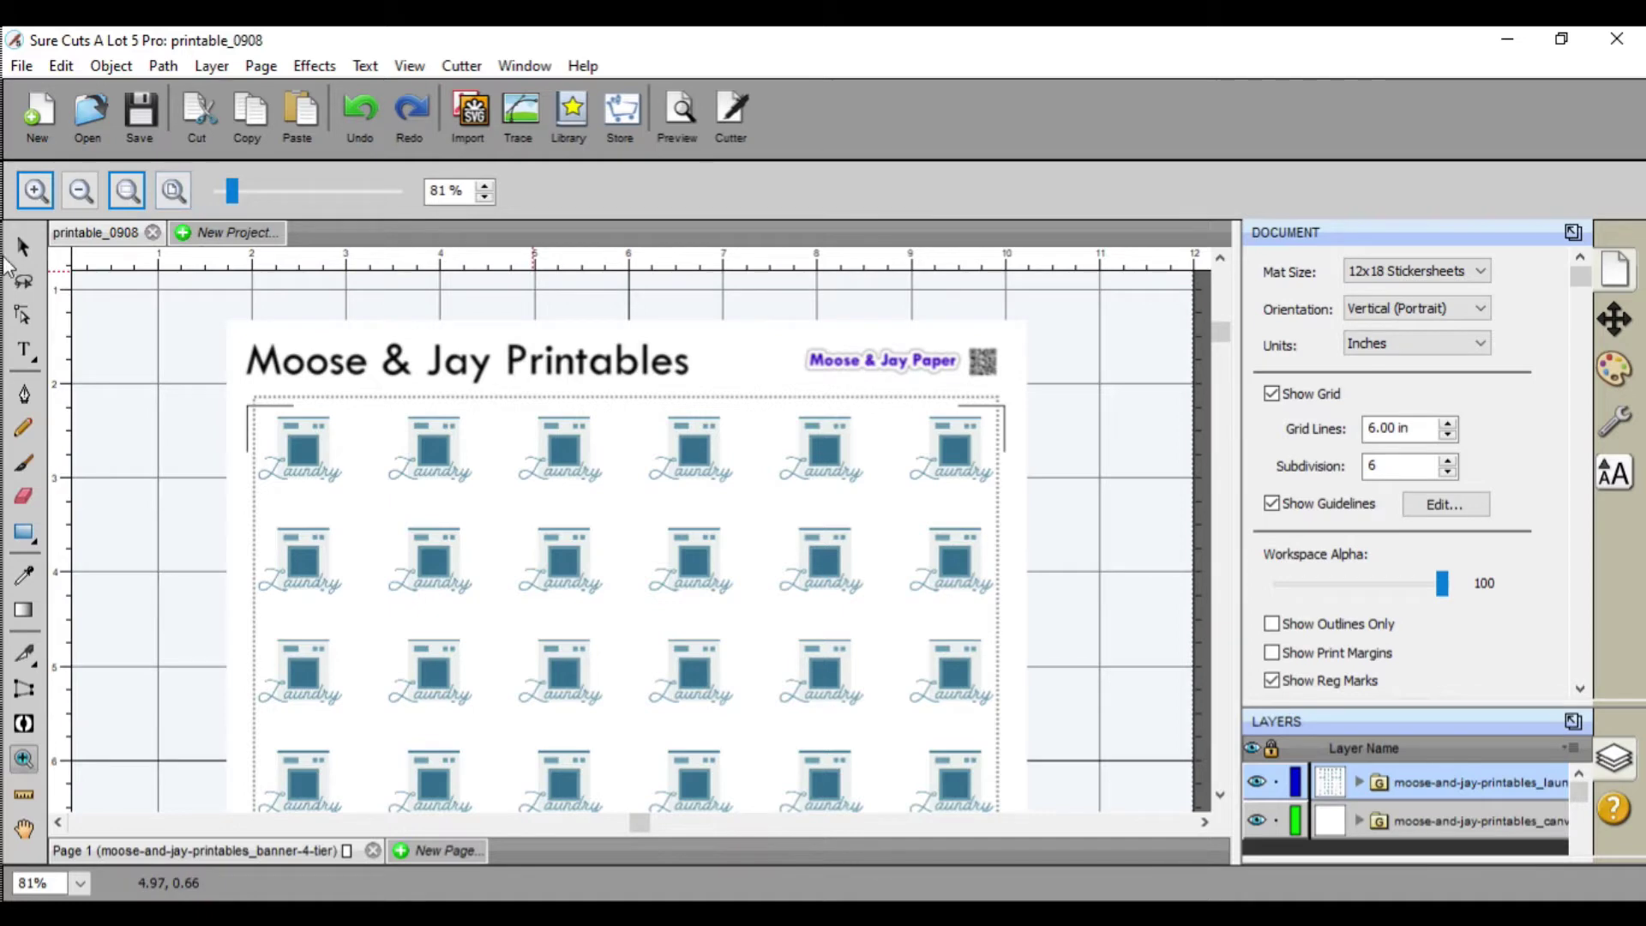
Add a 0.035 in shadow layer to the laundry grid's Cut layer with Blackout Shadow and Print+Cut Outline enabled
click(22, 248)
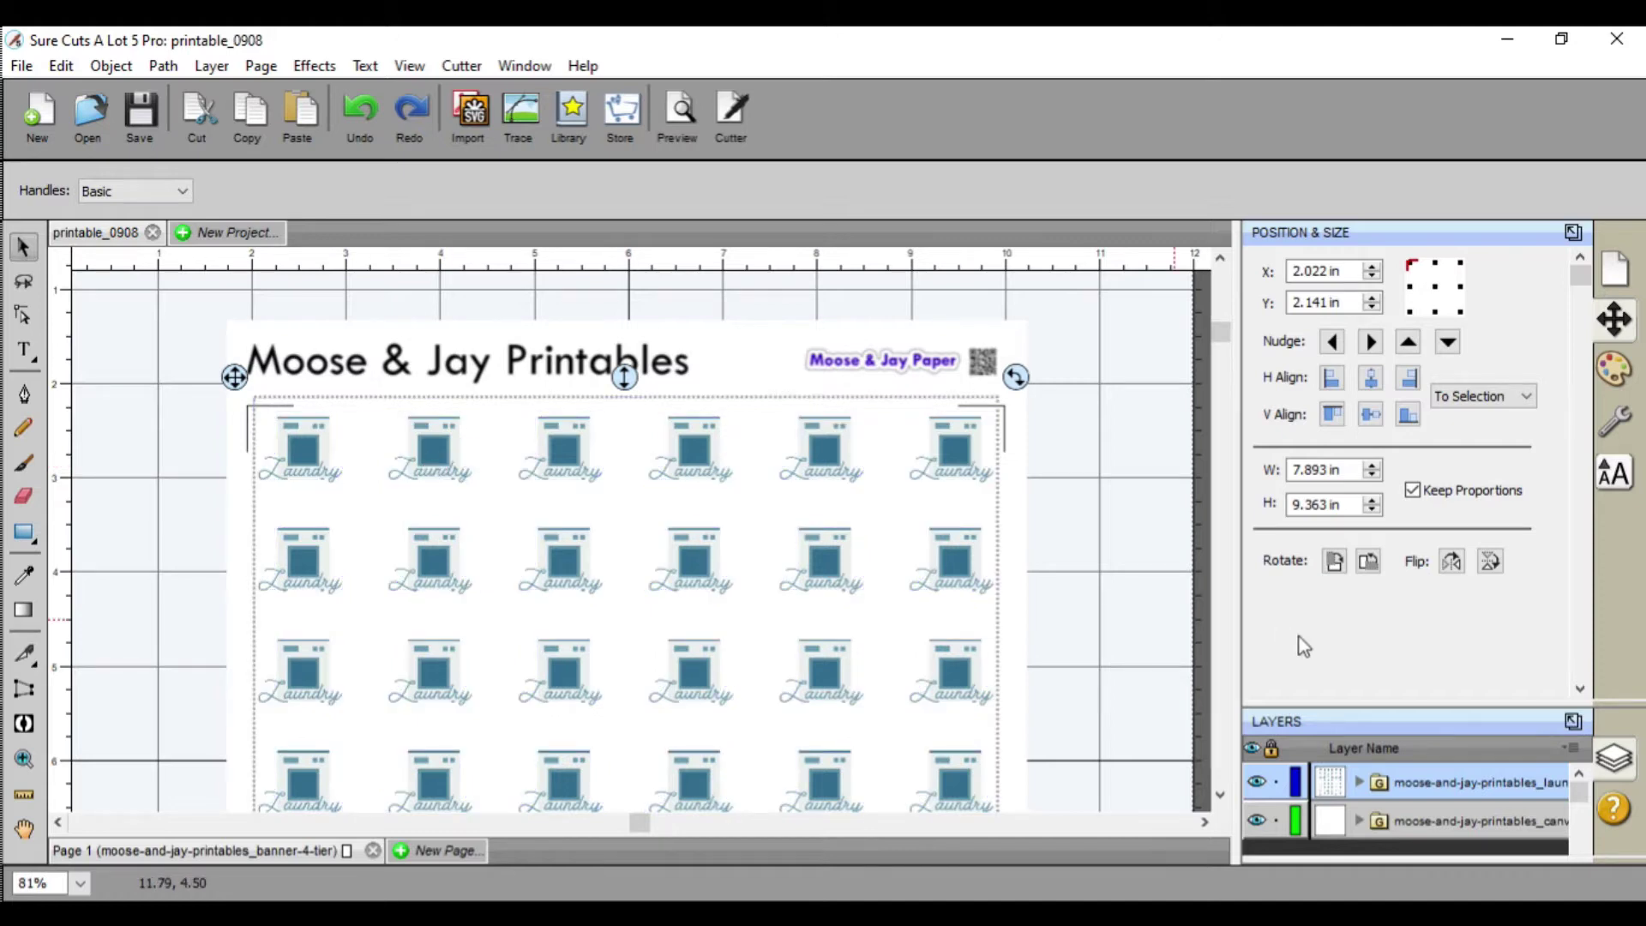
click(1359, 781)
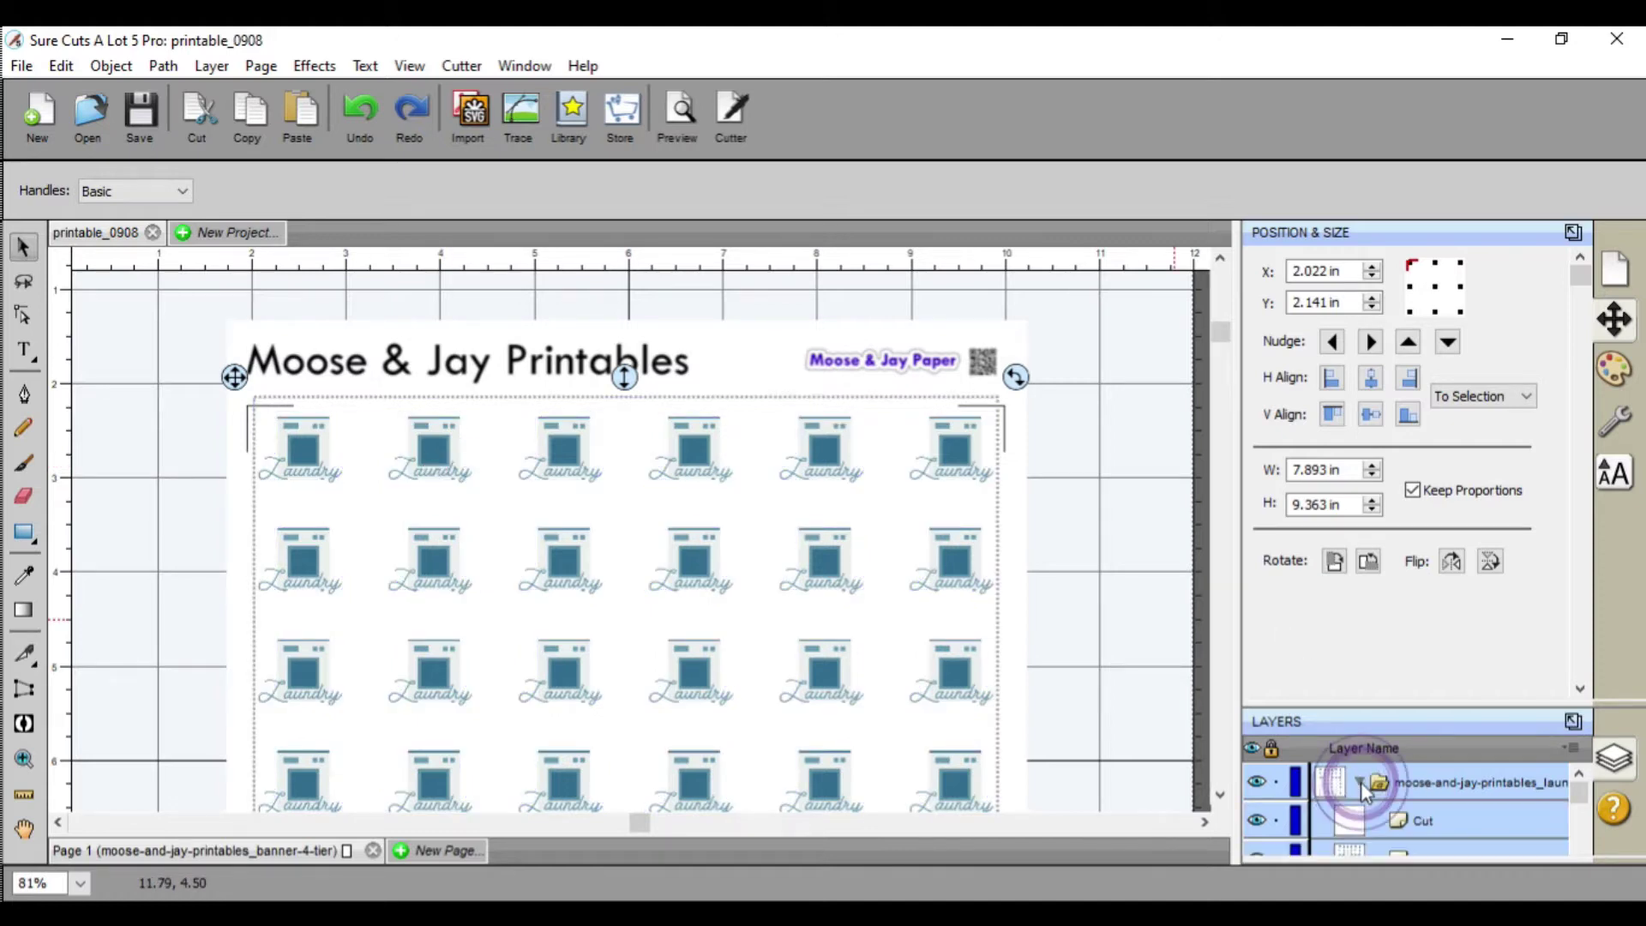
click(1425, 825)
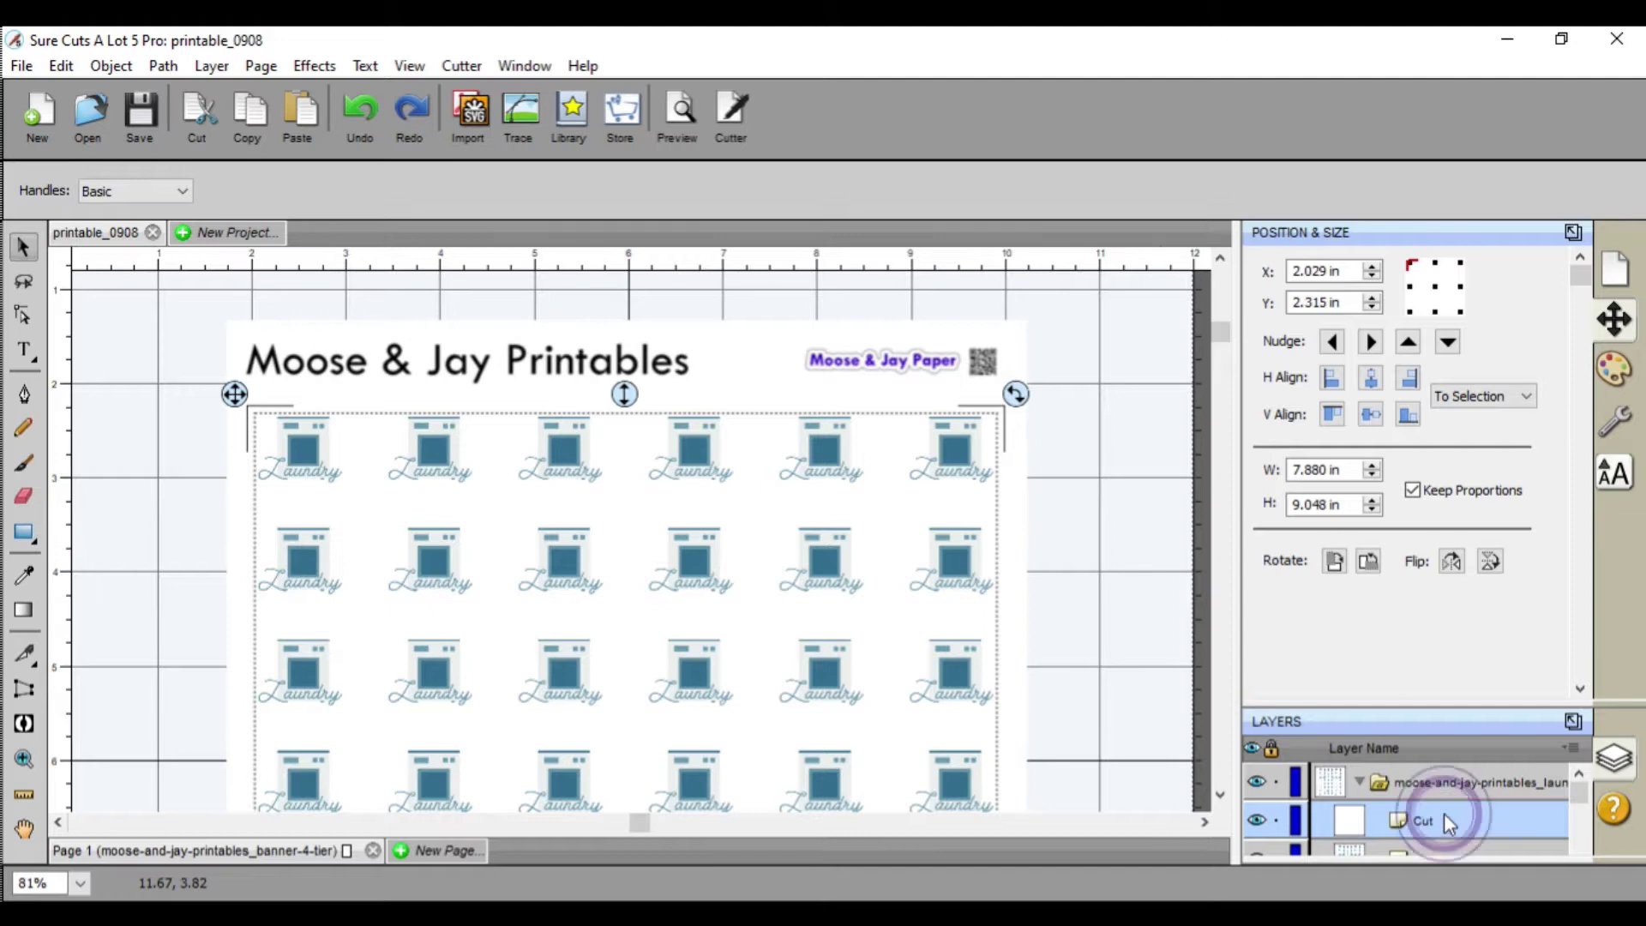
click(313, 66)
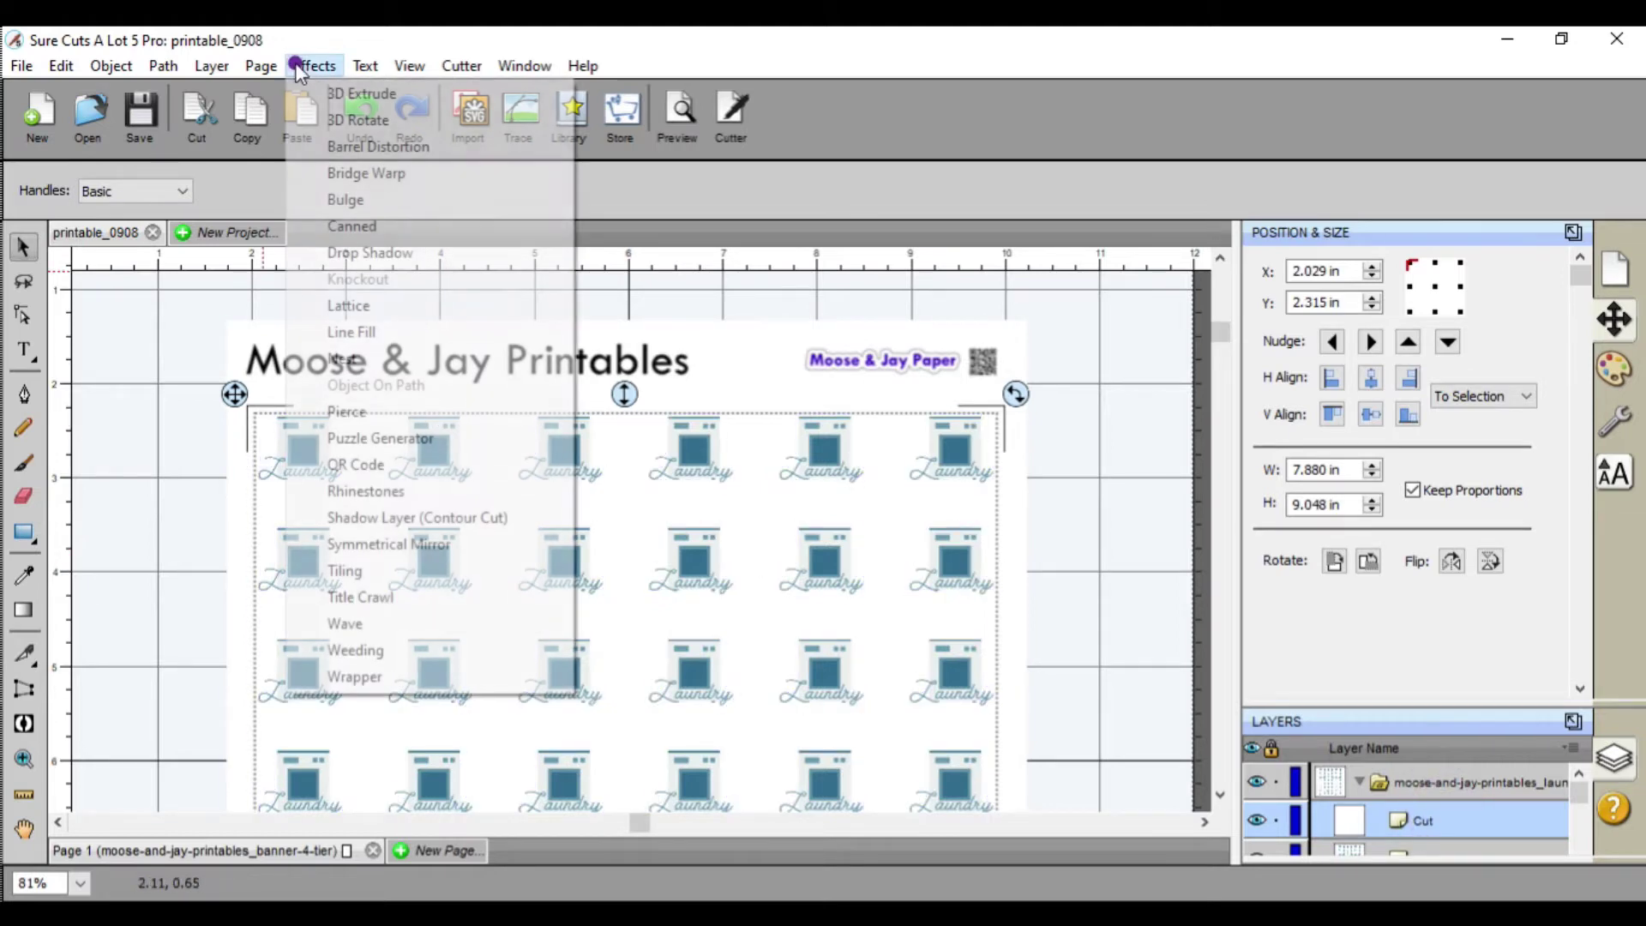
click(325, 519)
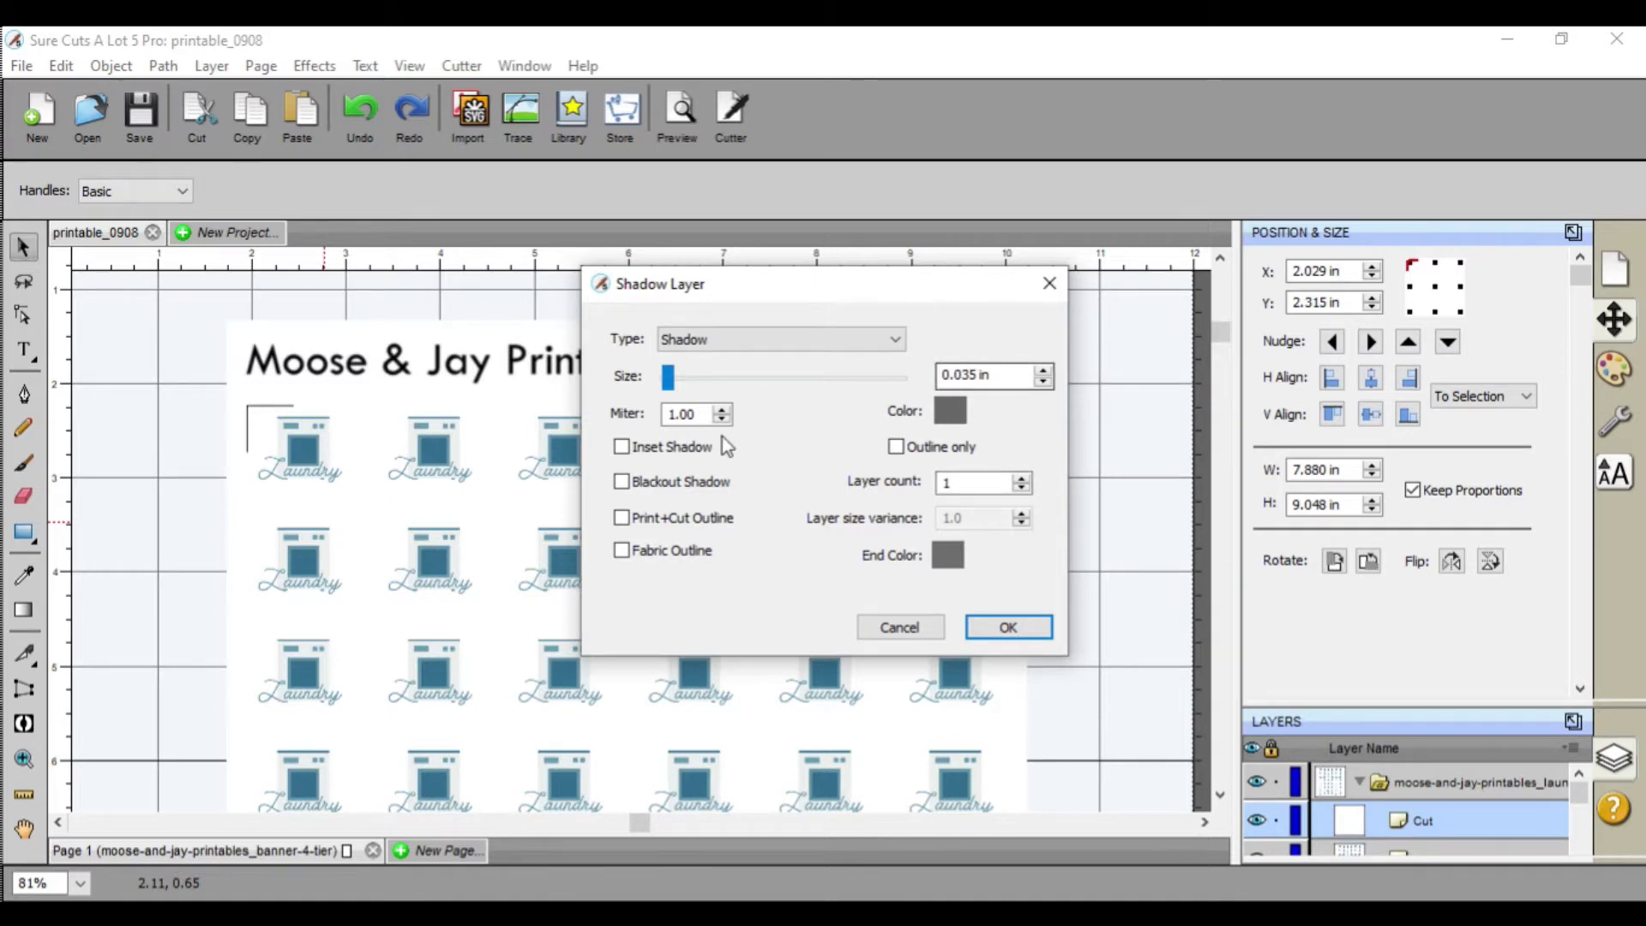
click(969, 378)
click(690, 485)
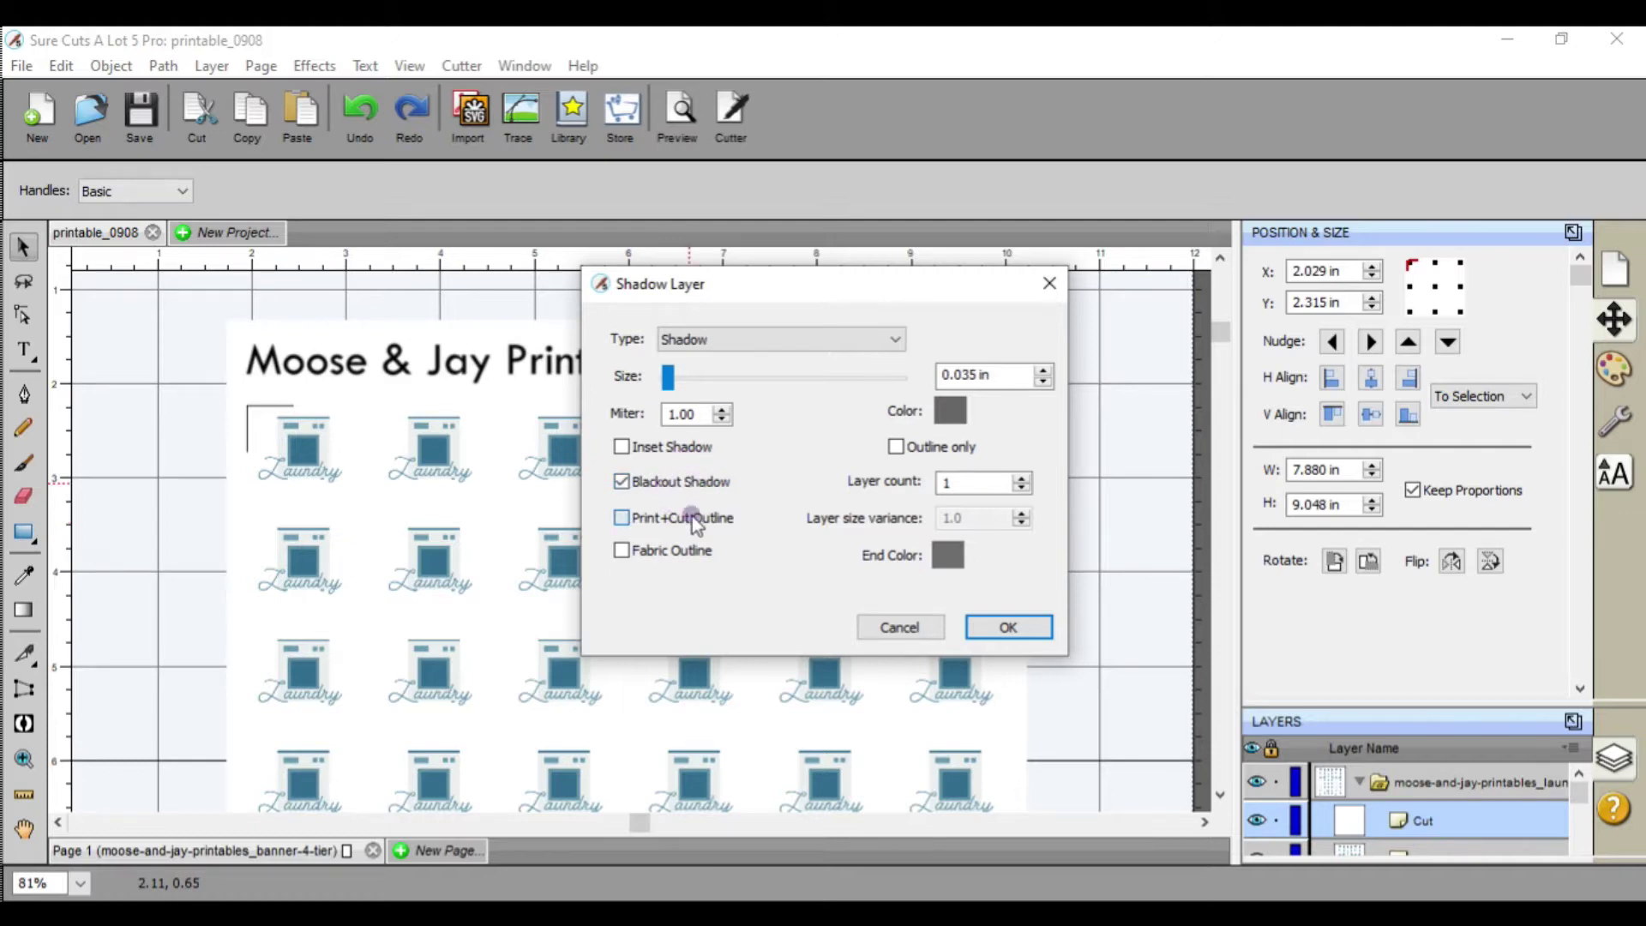
click(681, 517)
click(1007, 629)
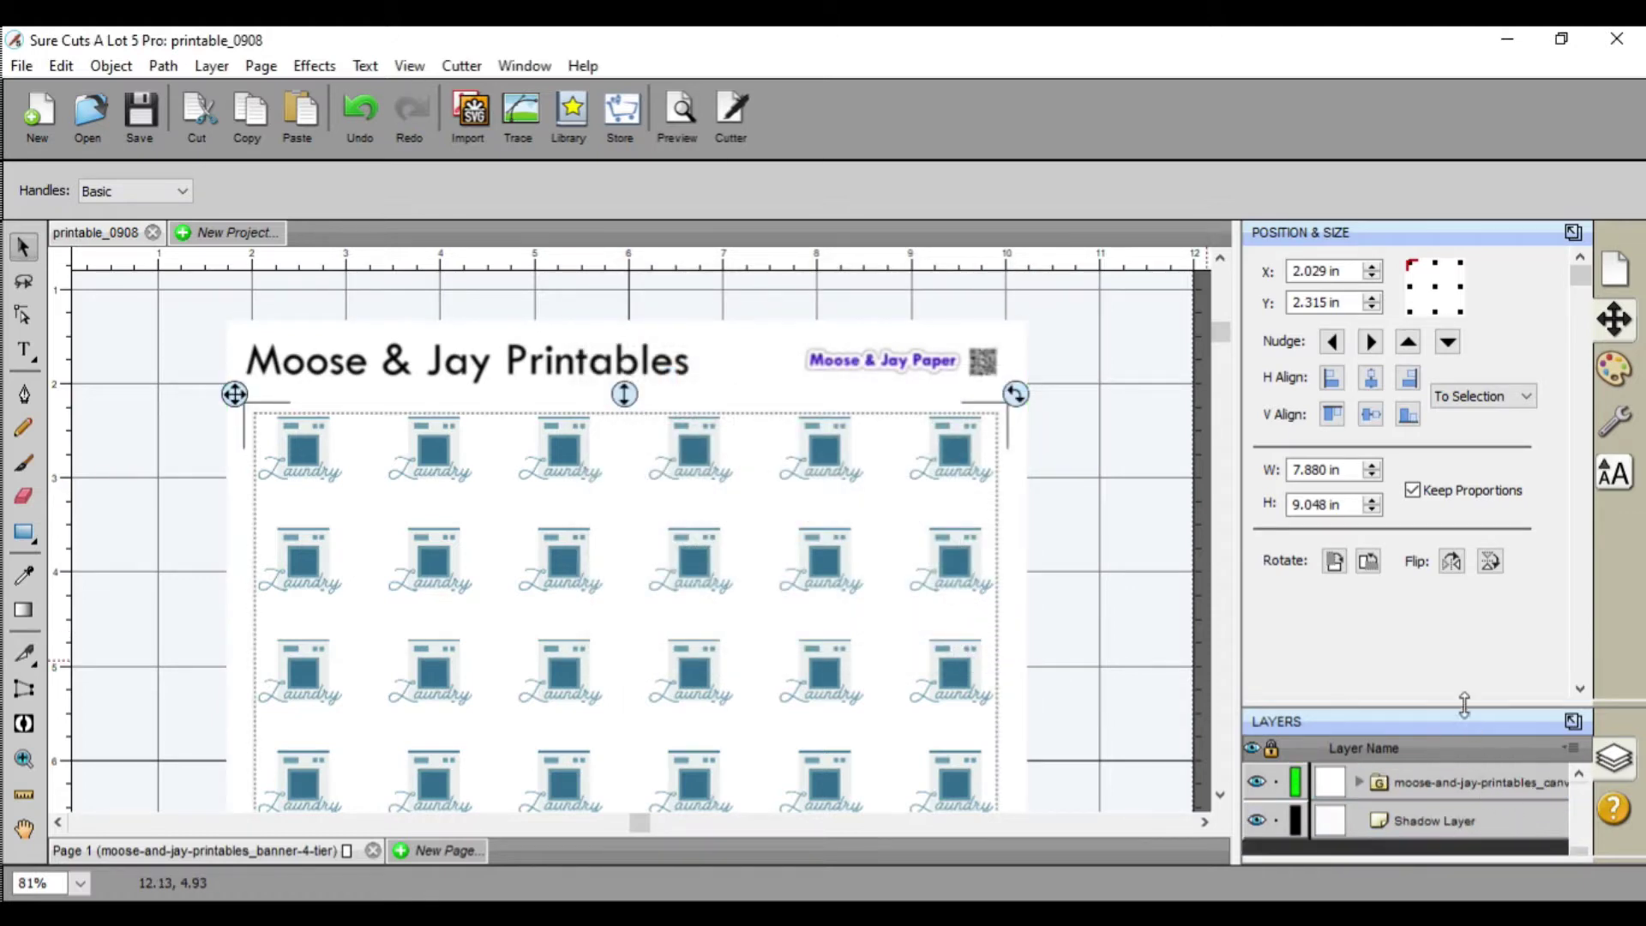
Move the Shadow Layer above the canvas group so it sits just beneath the laundry grid's Print layer
drag(1464, 698, 1453, 614)
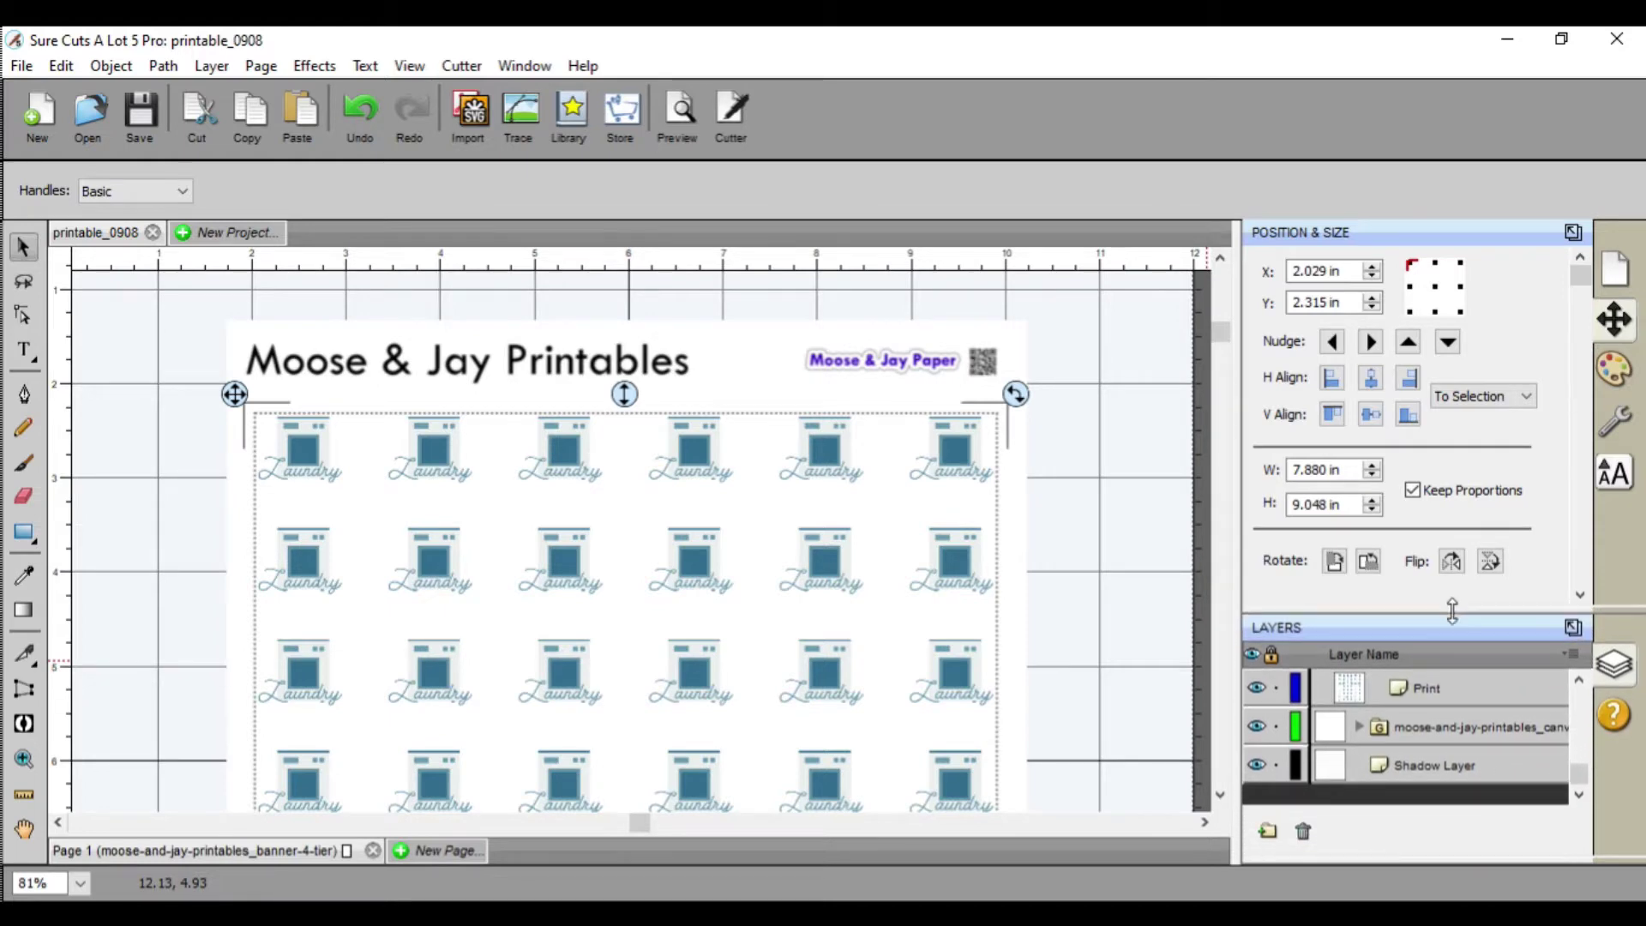
click(1414, 772)
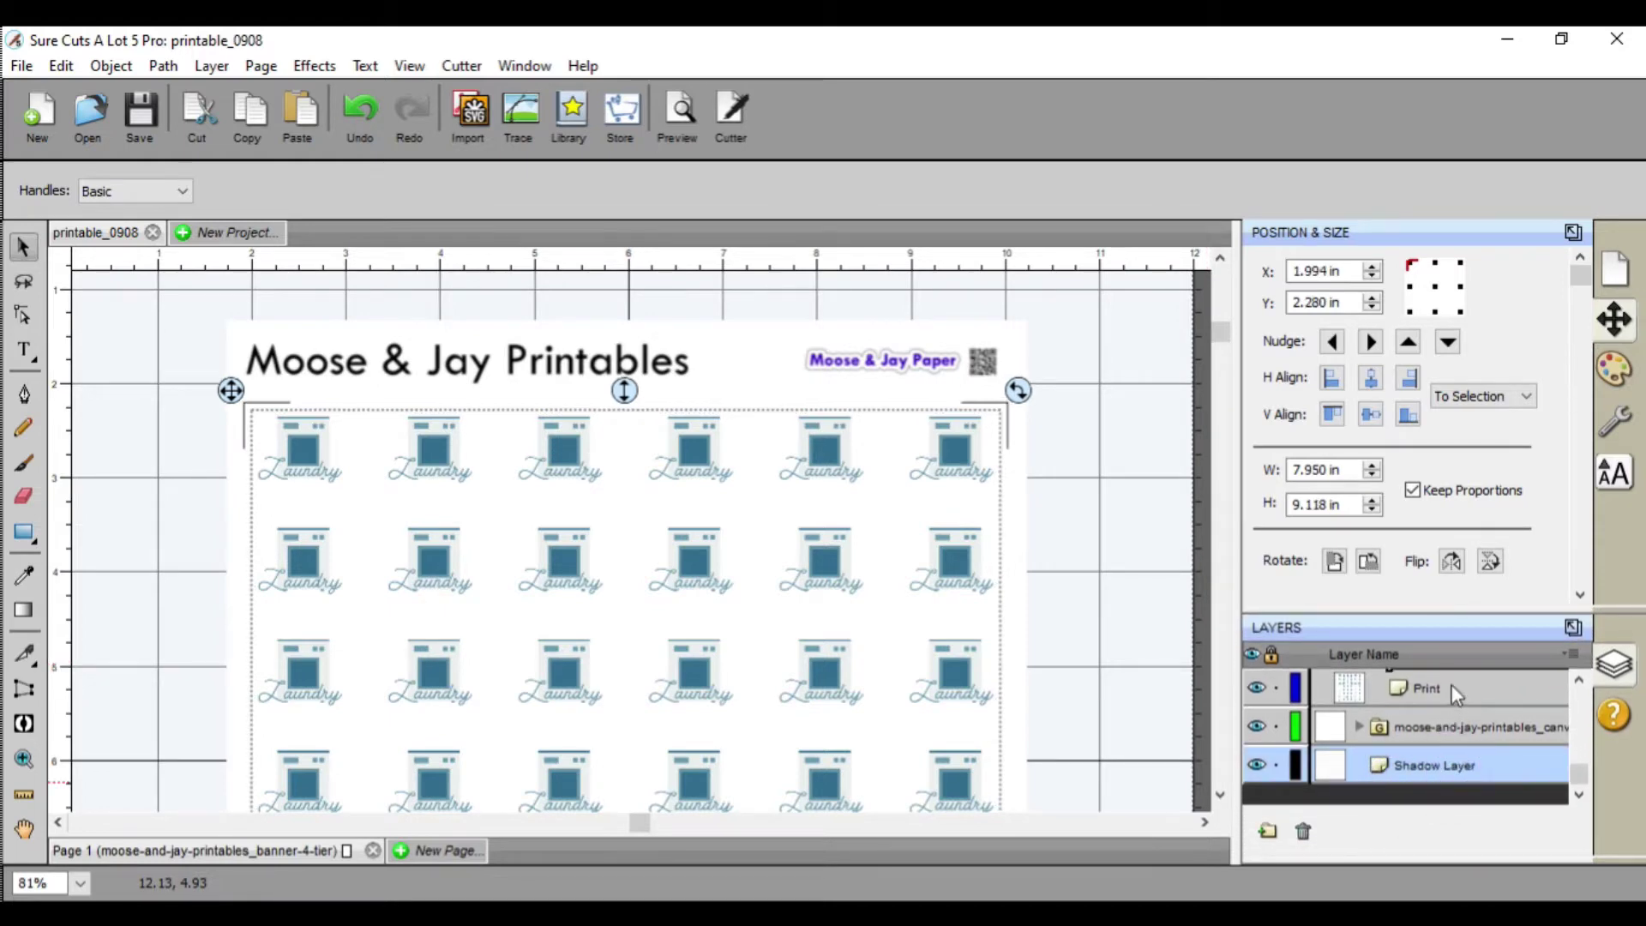
drag(1441, 663, 1455, 721)
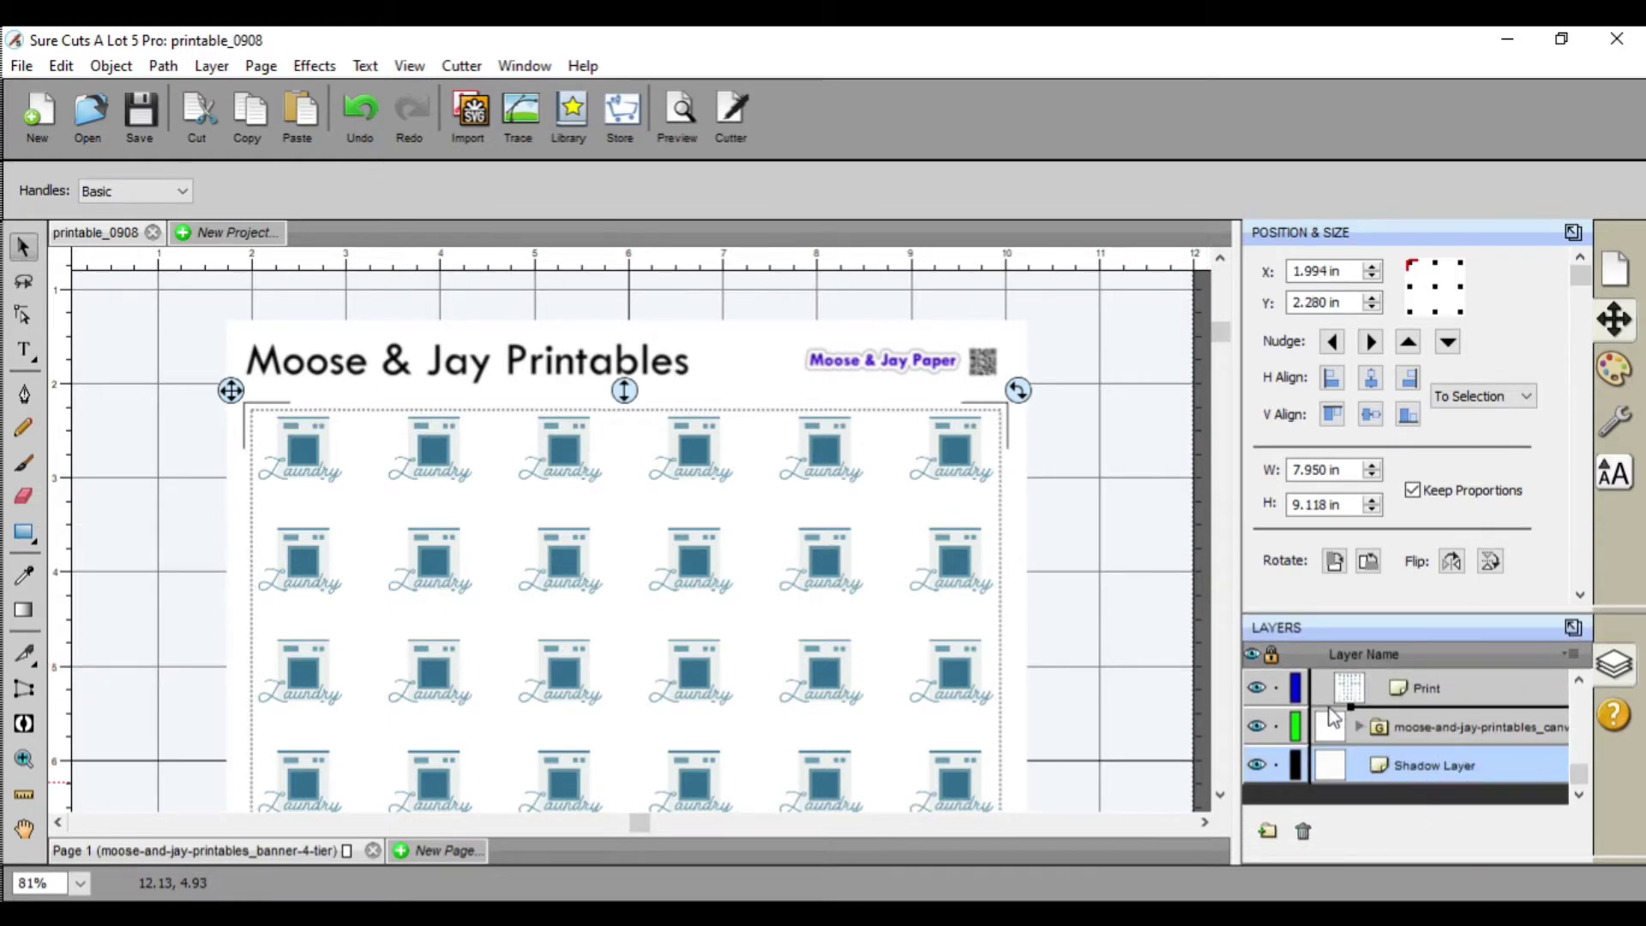
drag(1333, 719, 1334, 720)
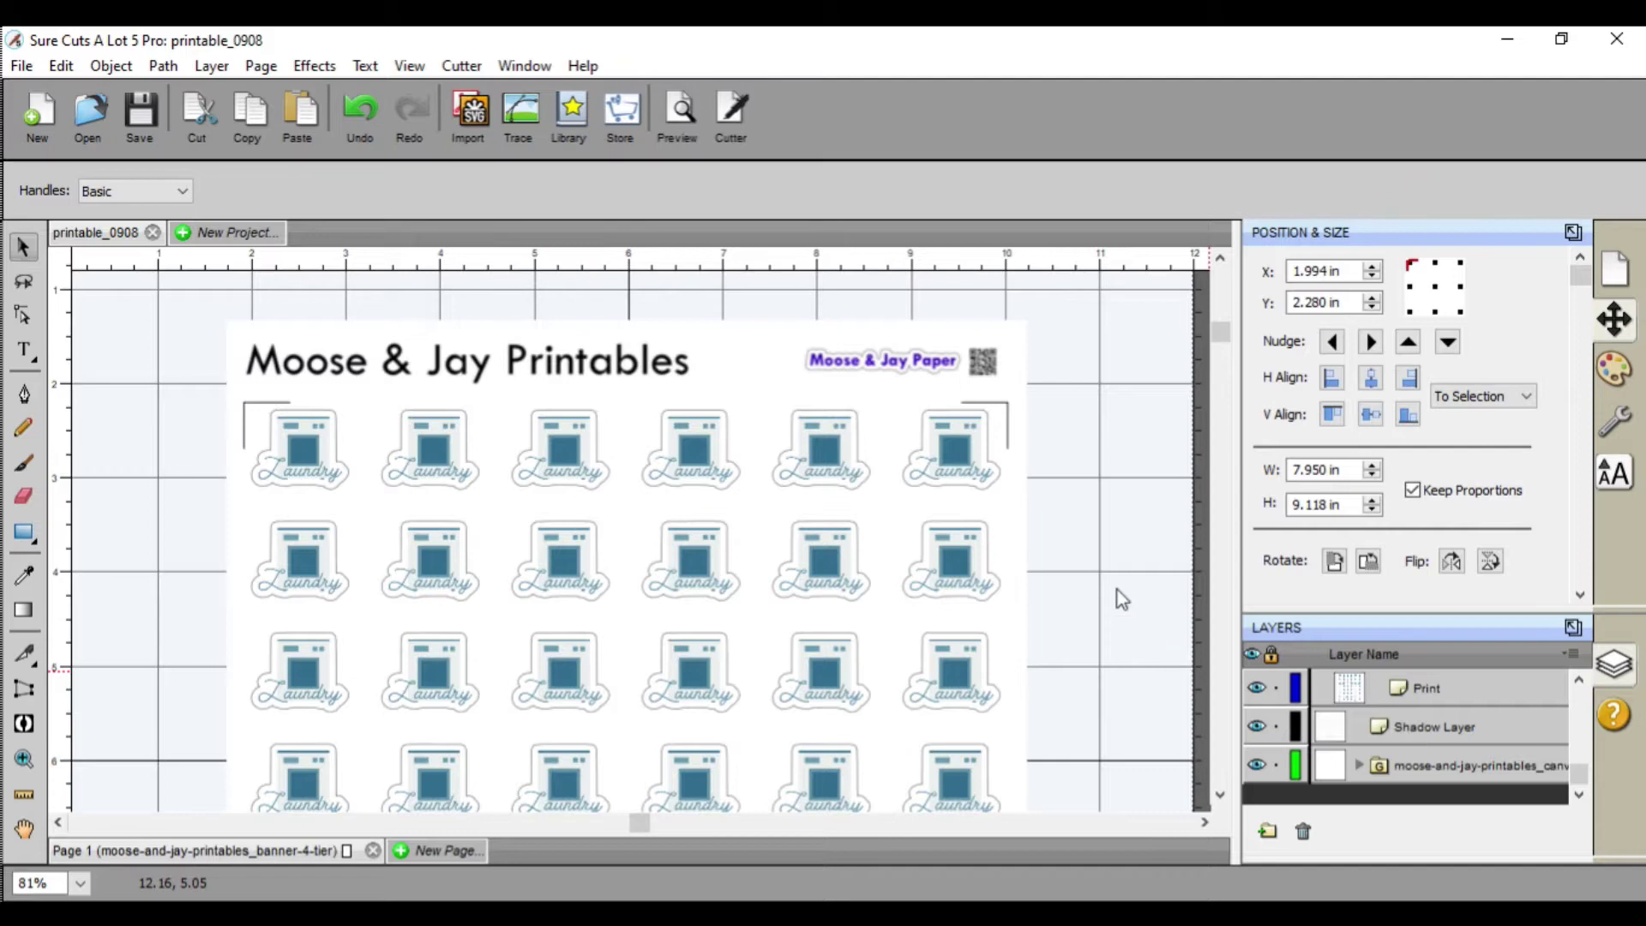
Undo the layer reordering and delete the Shadow Layer
key(ctrl+z)
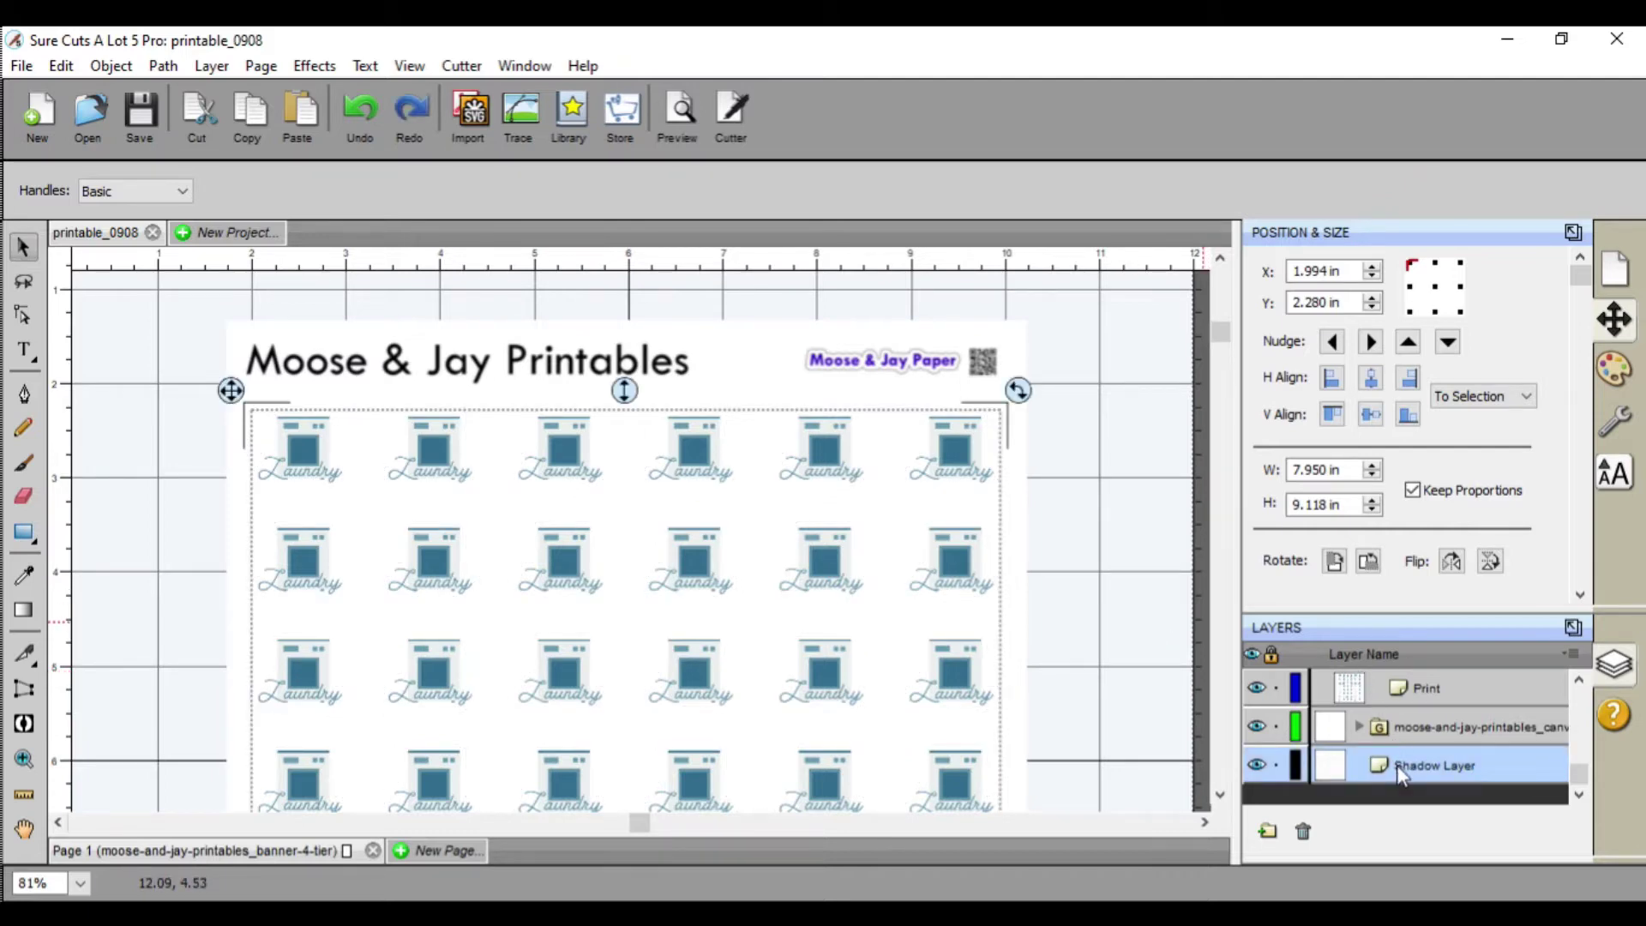
click(1309, 833)
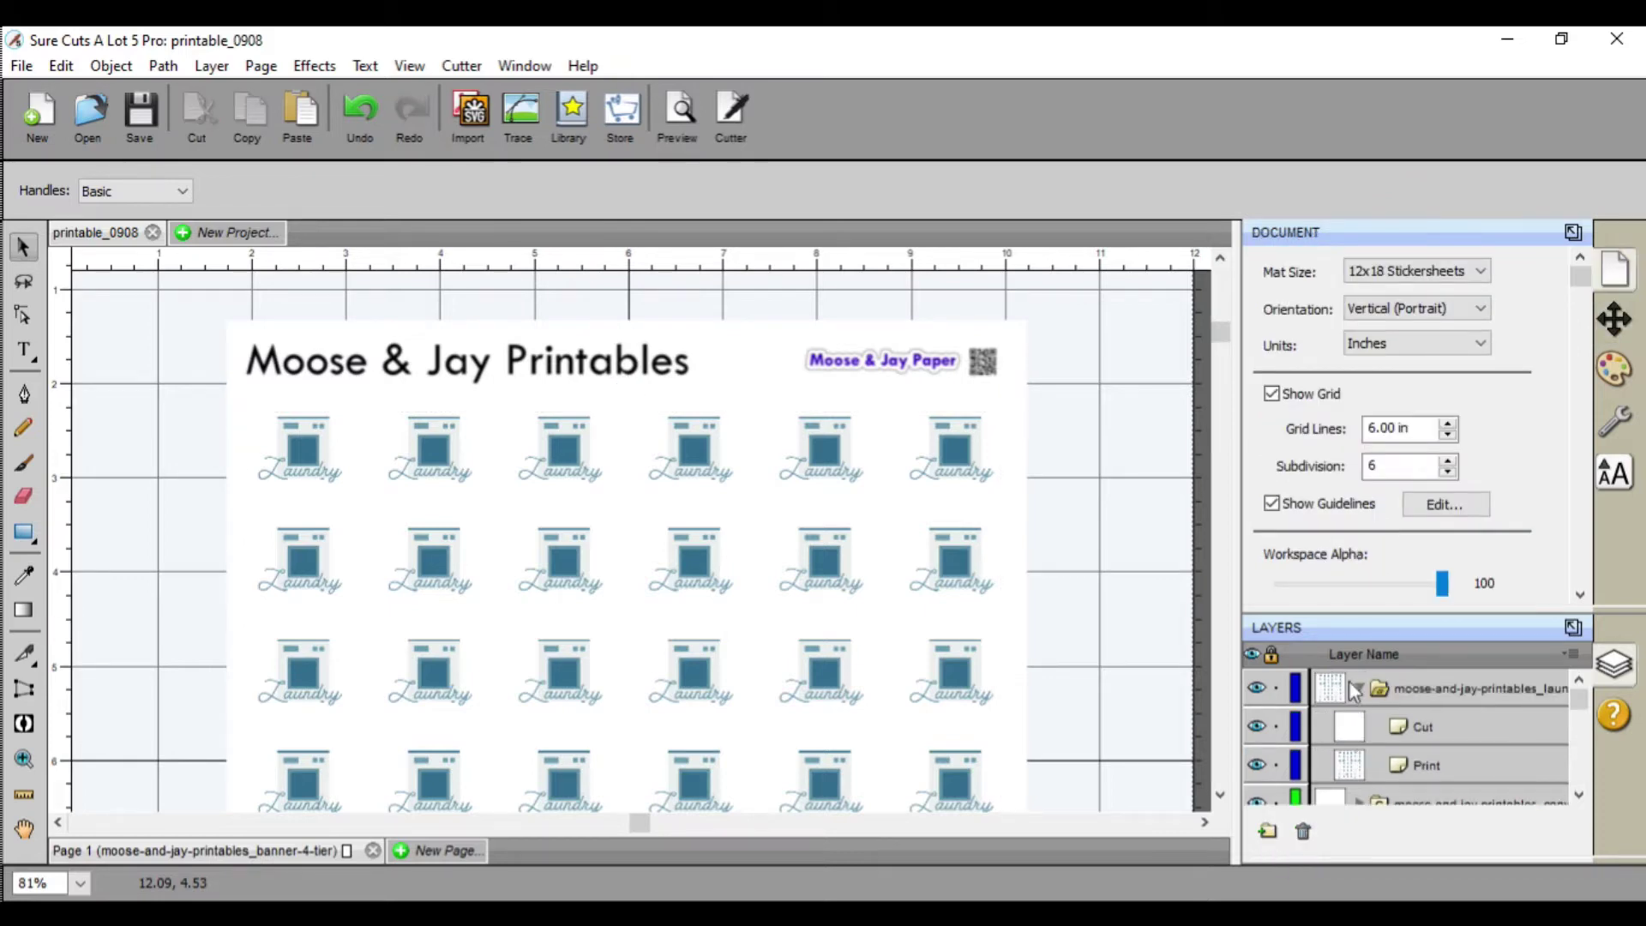
Collapse the laundry grid group, preview the sheet's cut lines and printable areas, and close the preview
click(1358, 692)
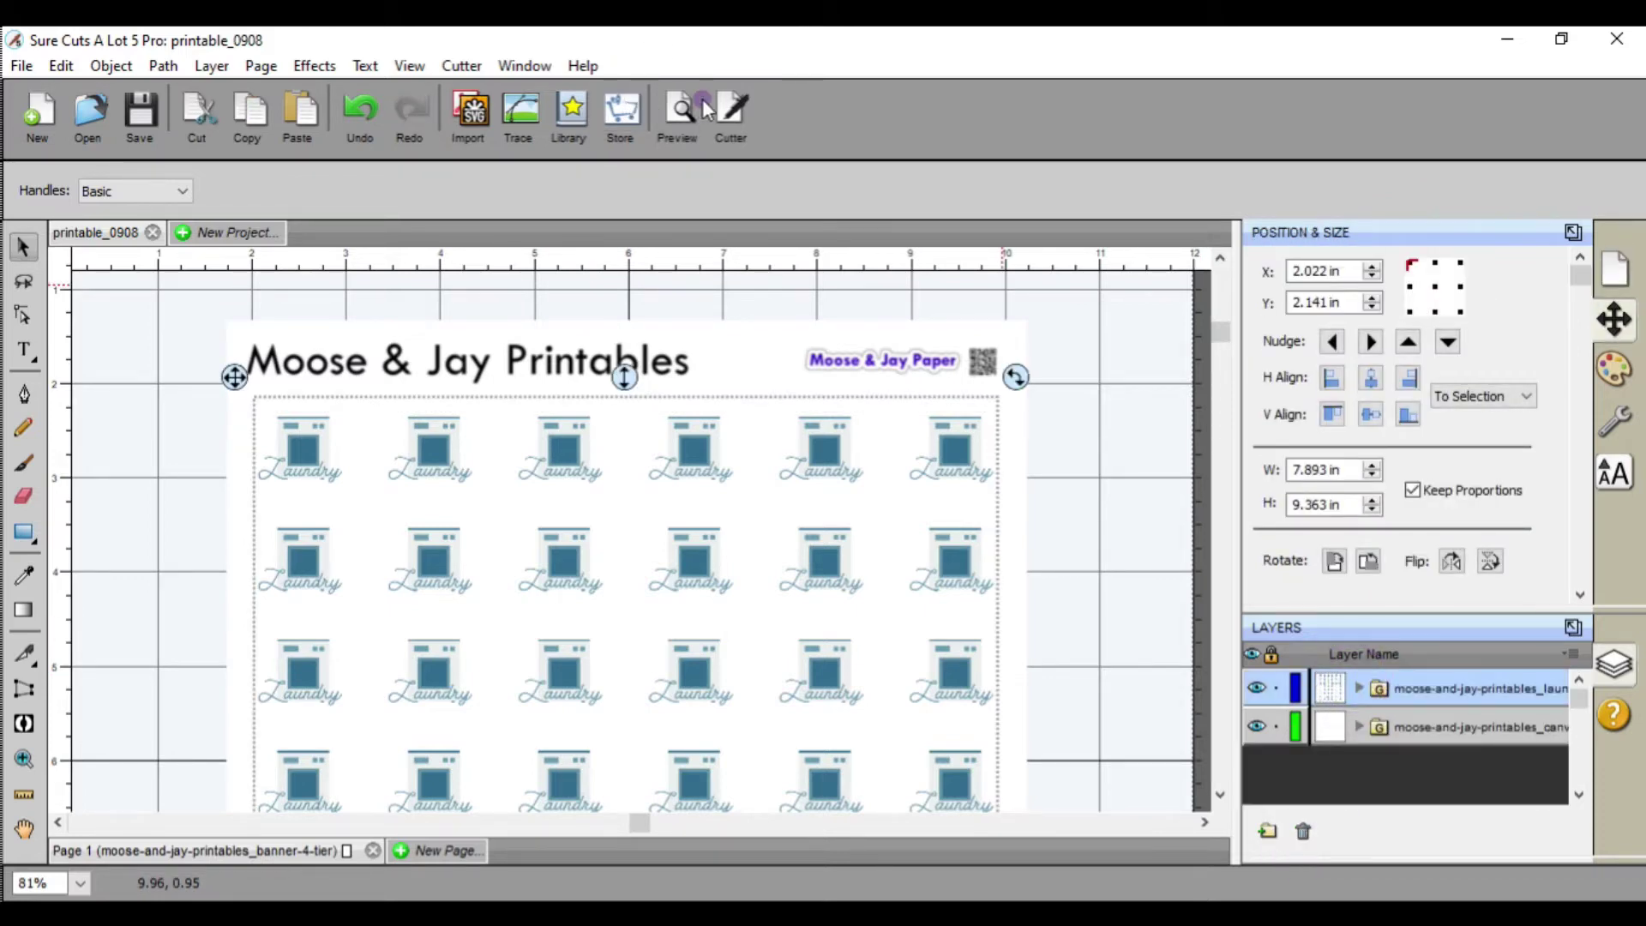
click(687, 121)
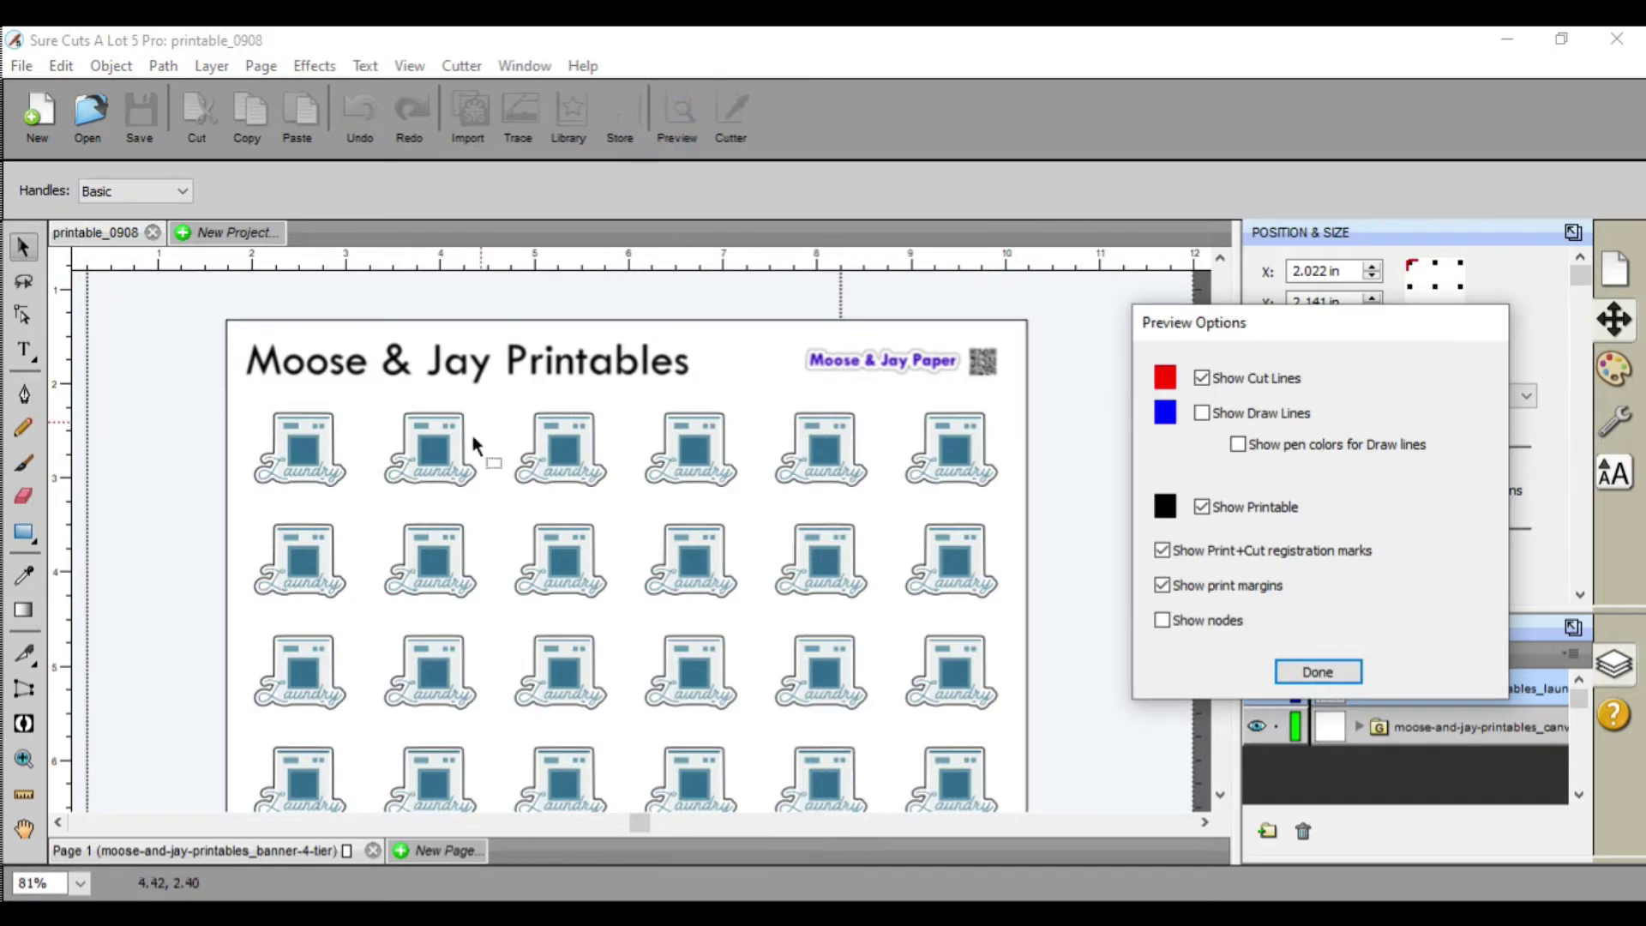
click(1319, 672)
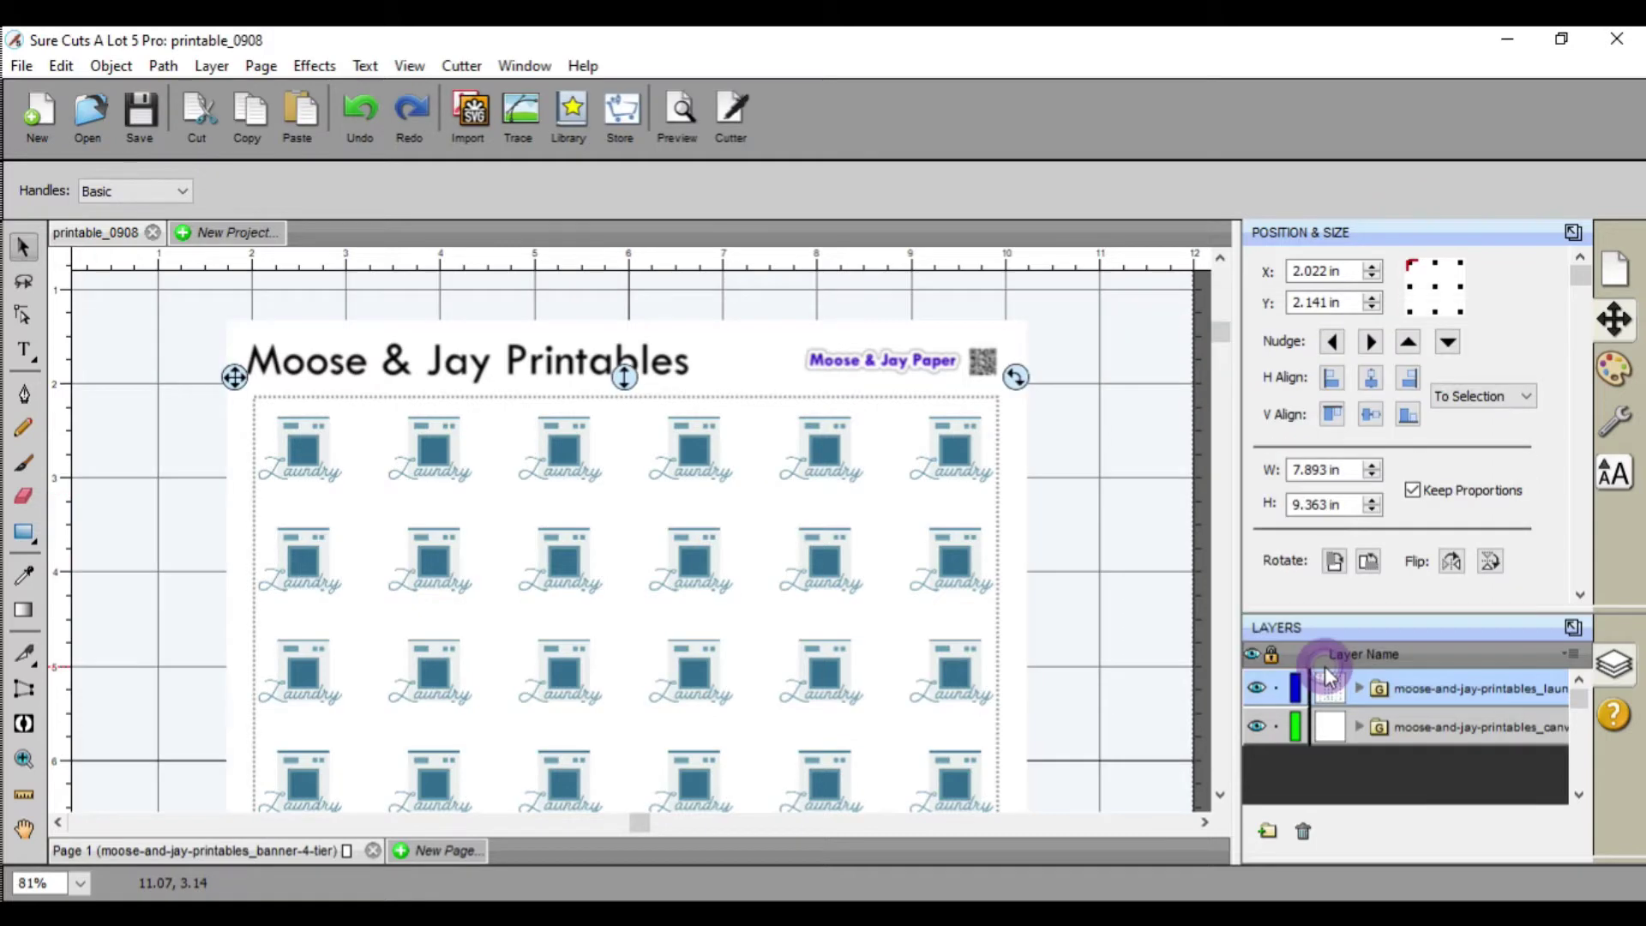
scroll(1059, 520, down, 8)
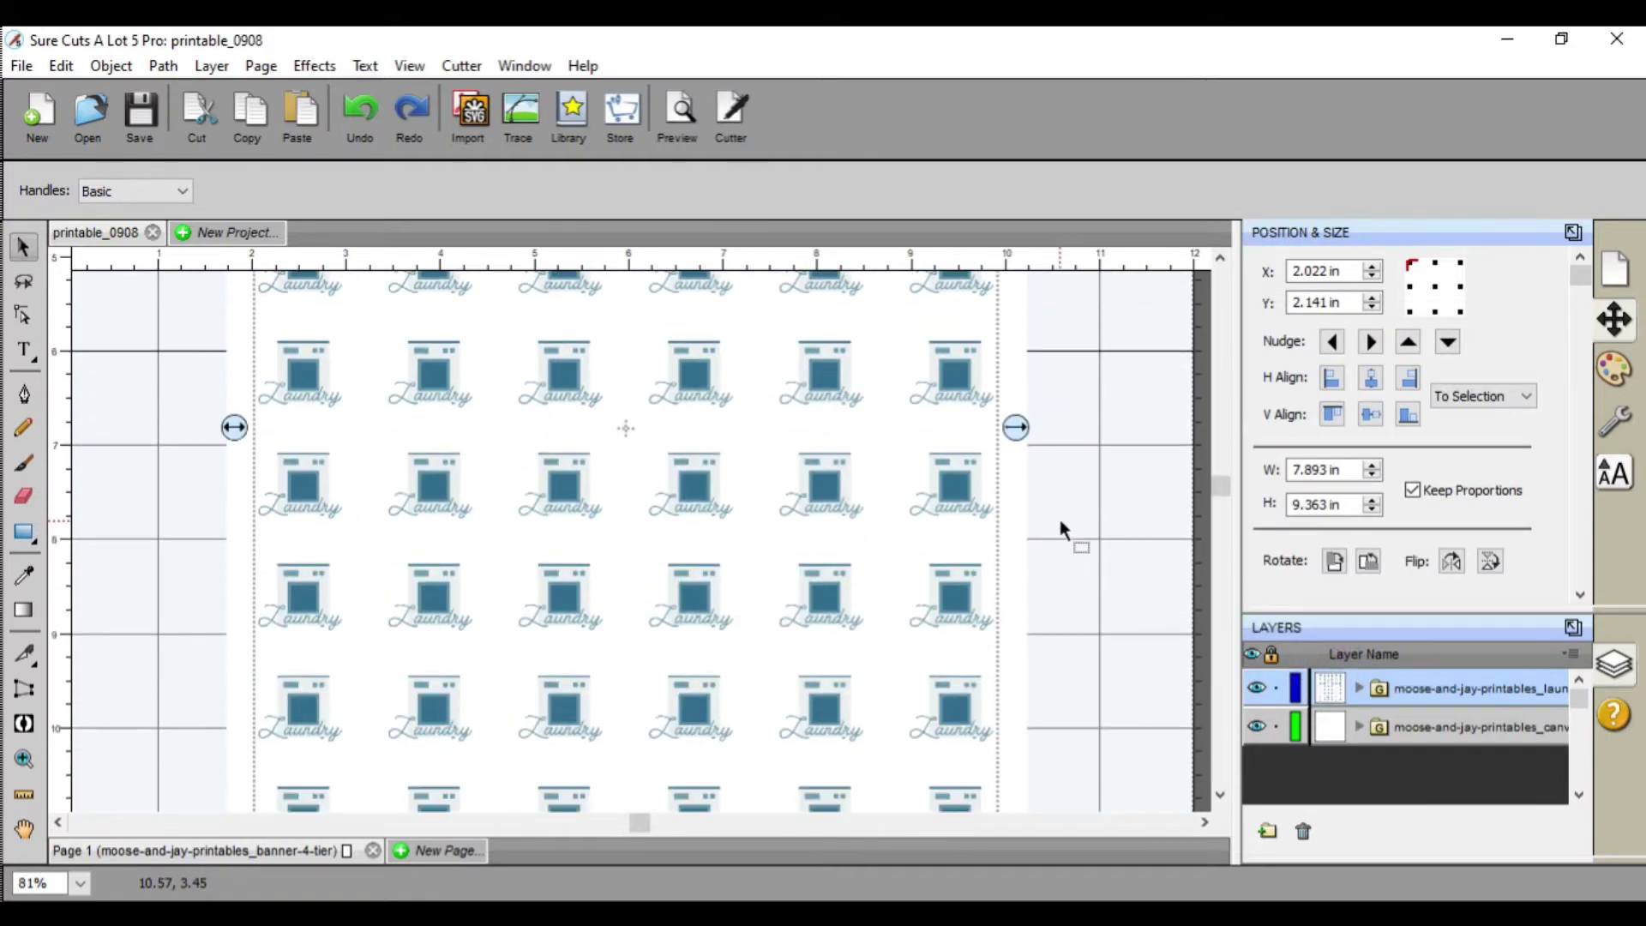
scroll(1060, 521, down, 2)
scroll(1060, 520, up, 8)
scroll(1058, 516, up, 7)
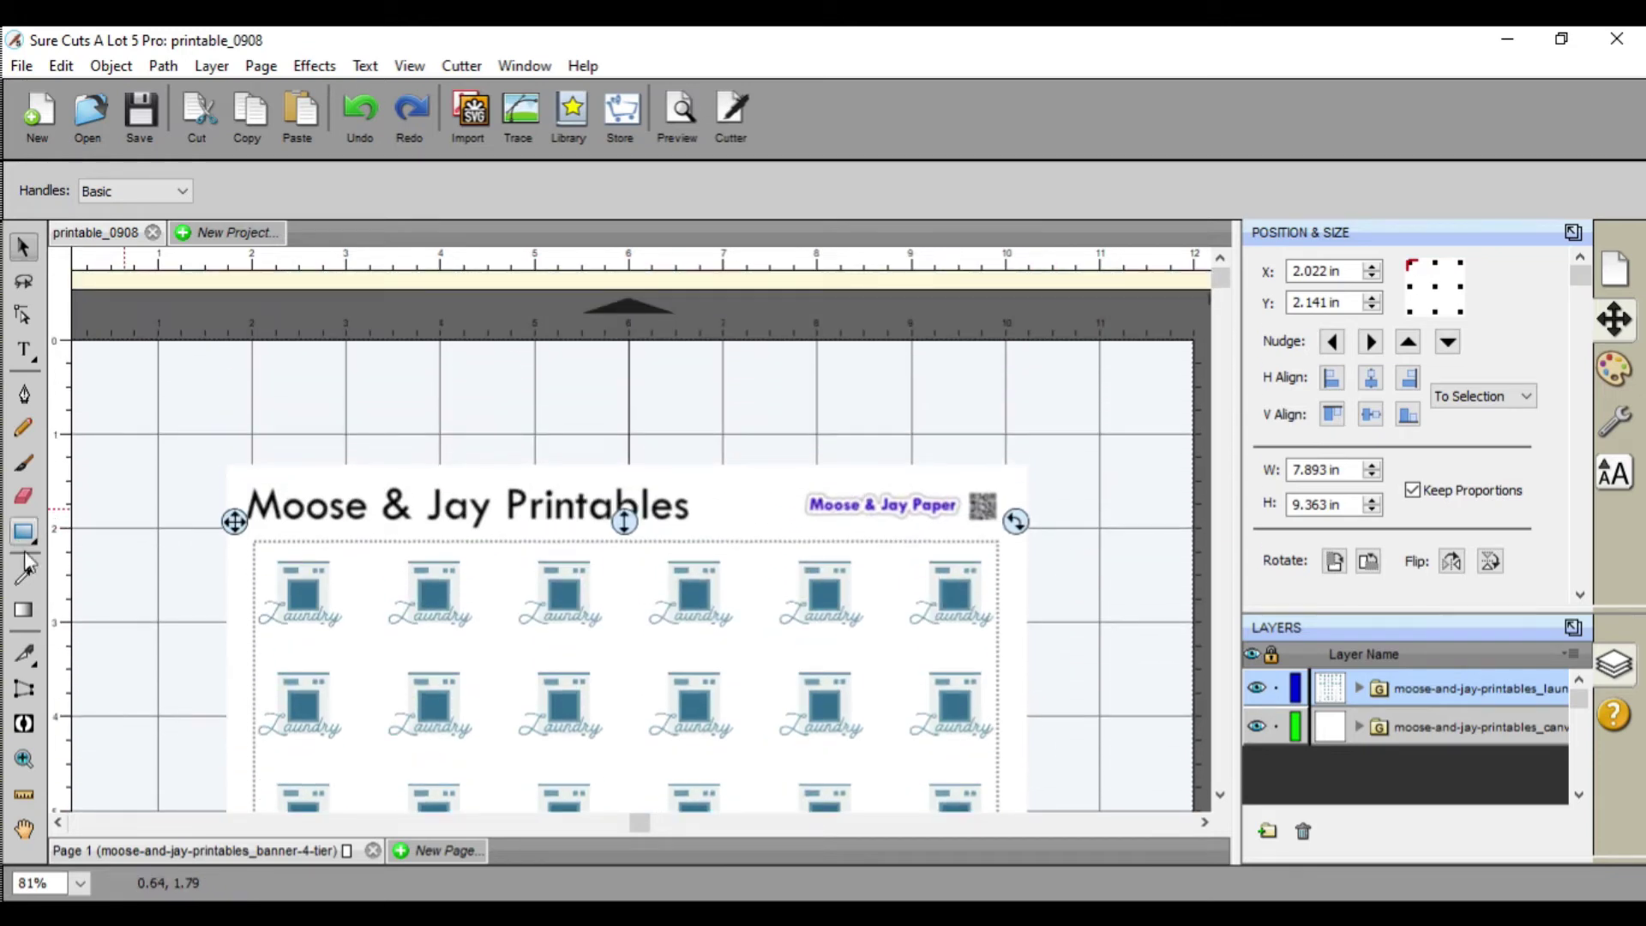
scroll(124, 643, down, 3)
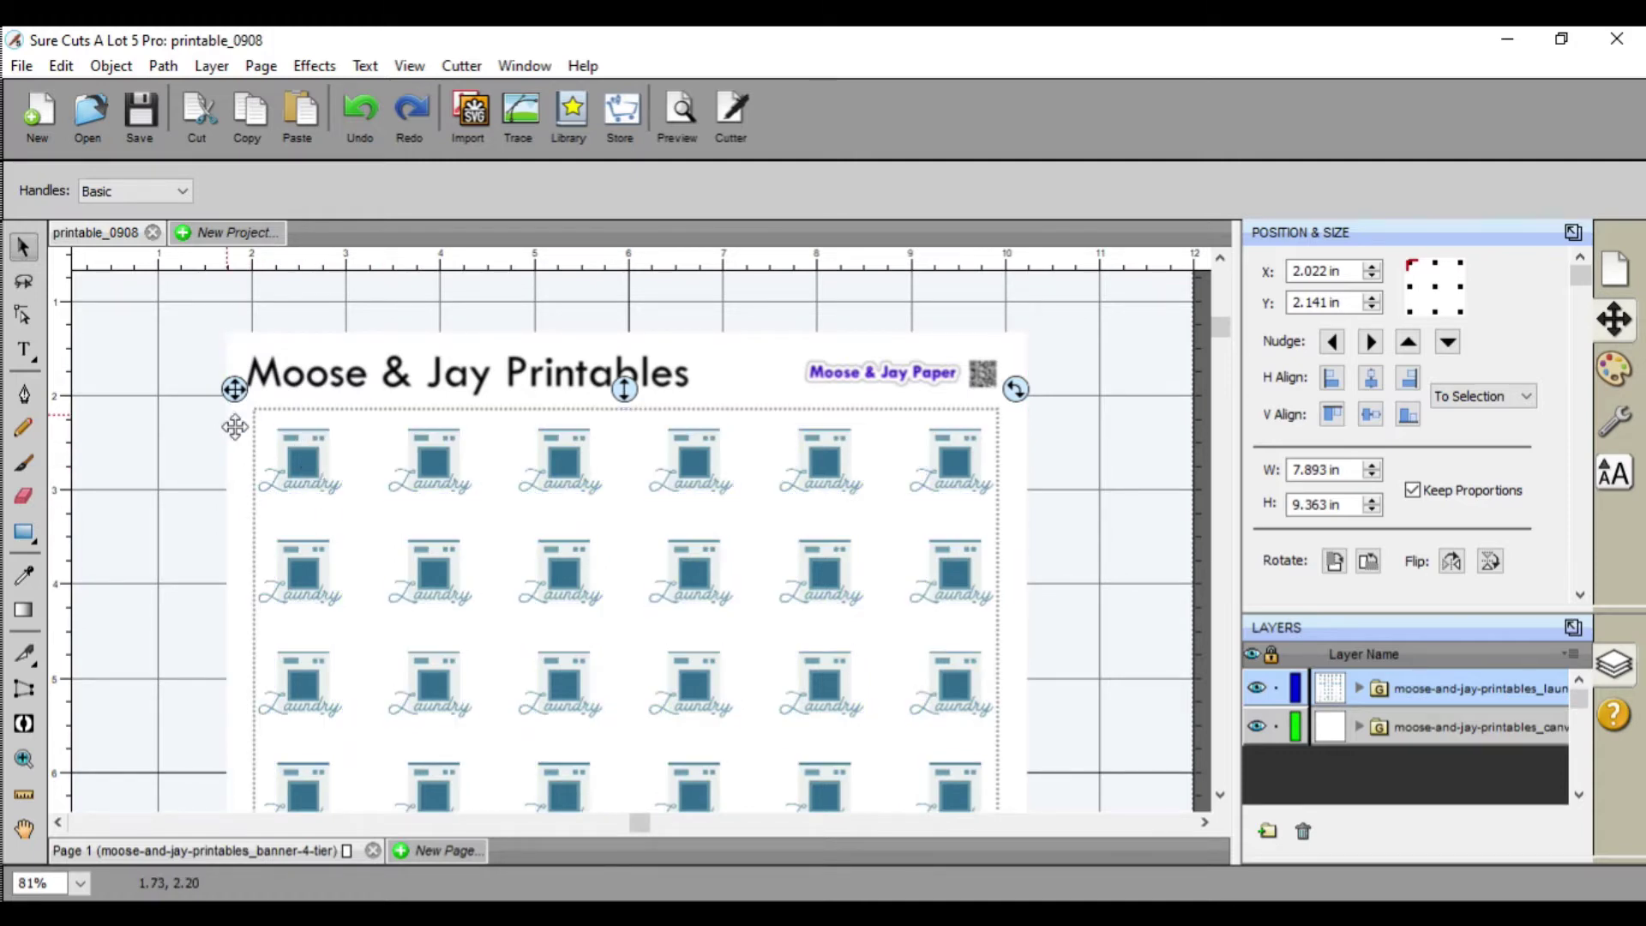
Open the print preview of the whole sheet with registration marks enabled, enlarge it to inspect the page layout, and cancel printing
click(176, 446)
click(19, 66)
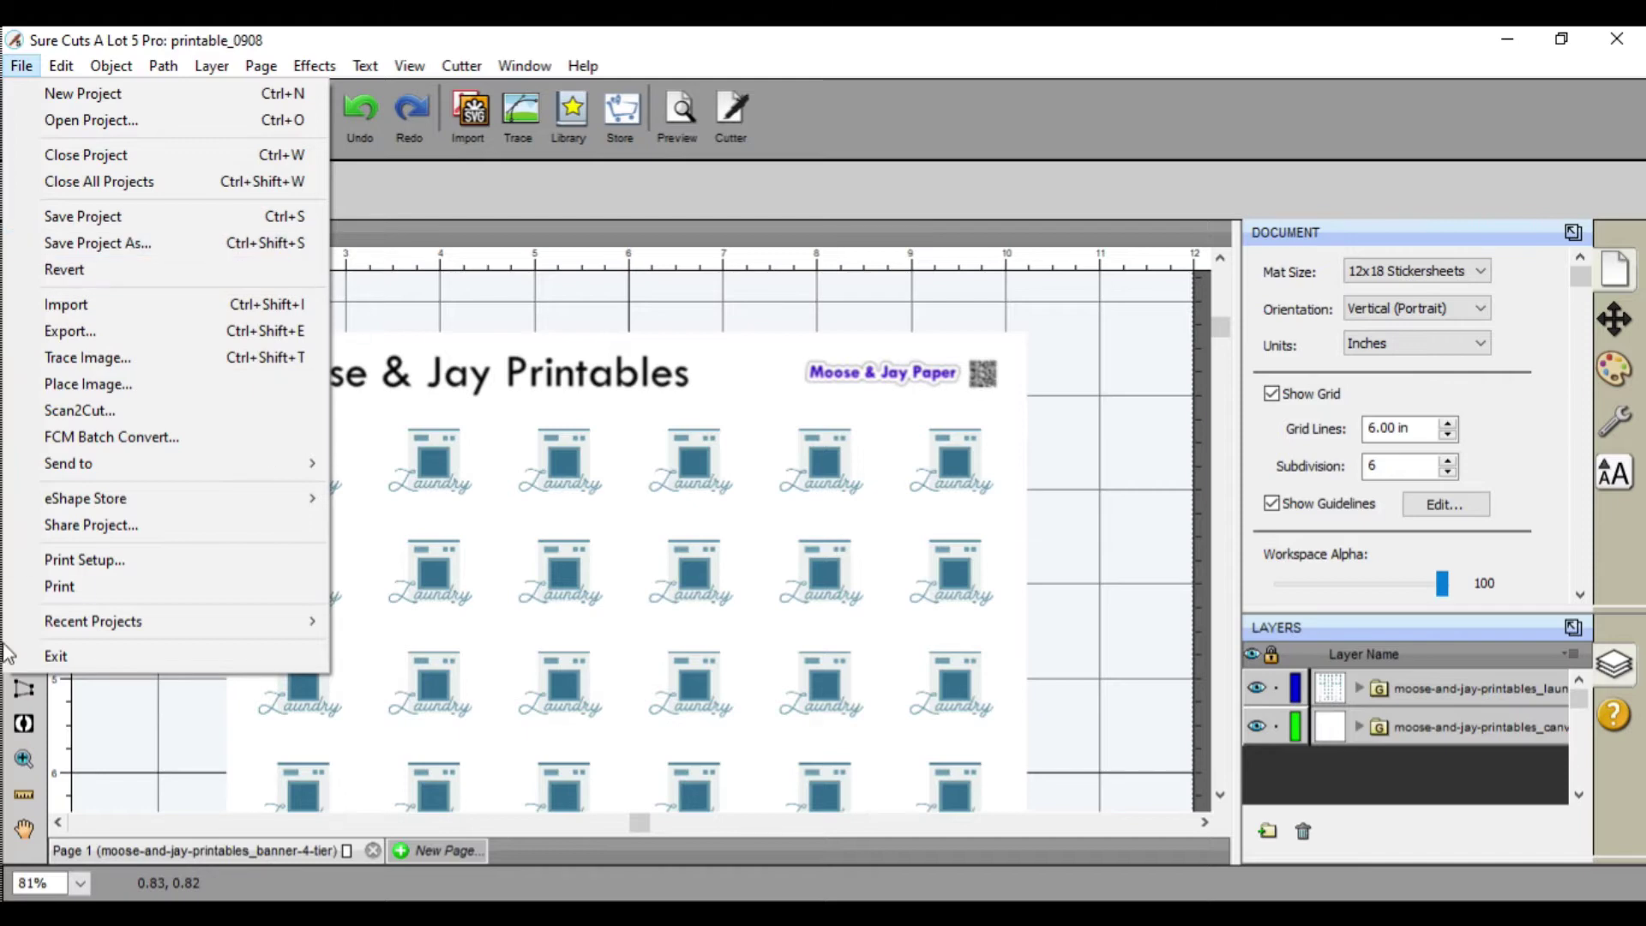
click(68, 597)
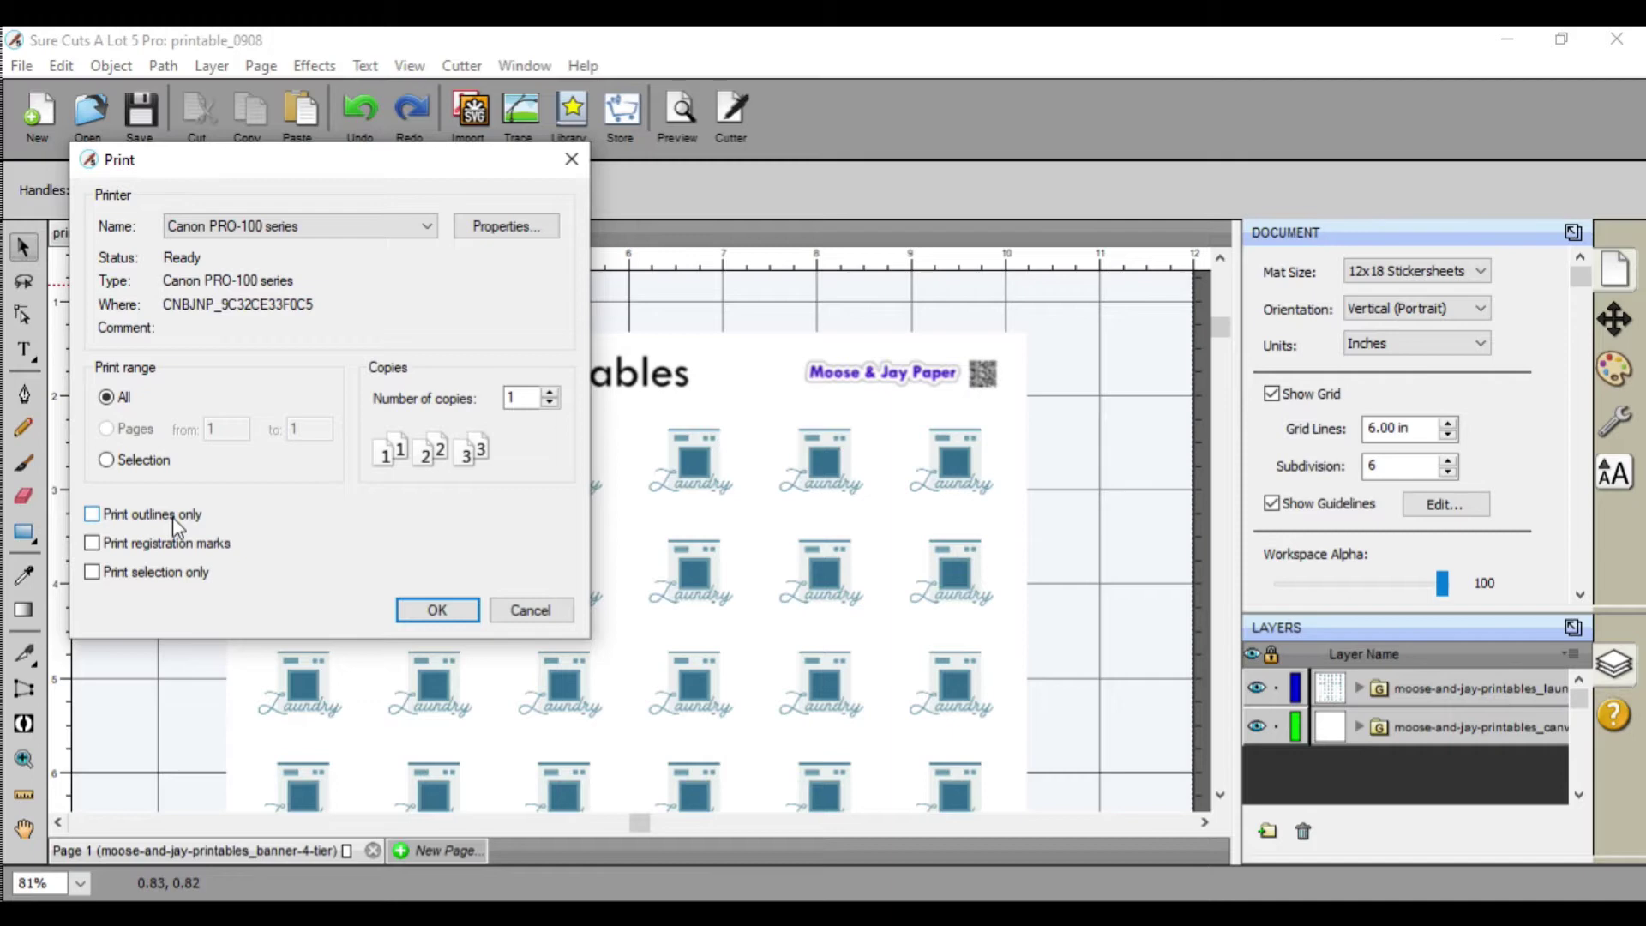
click(159, 543)
click(438, 604)
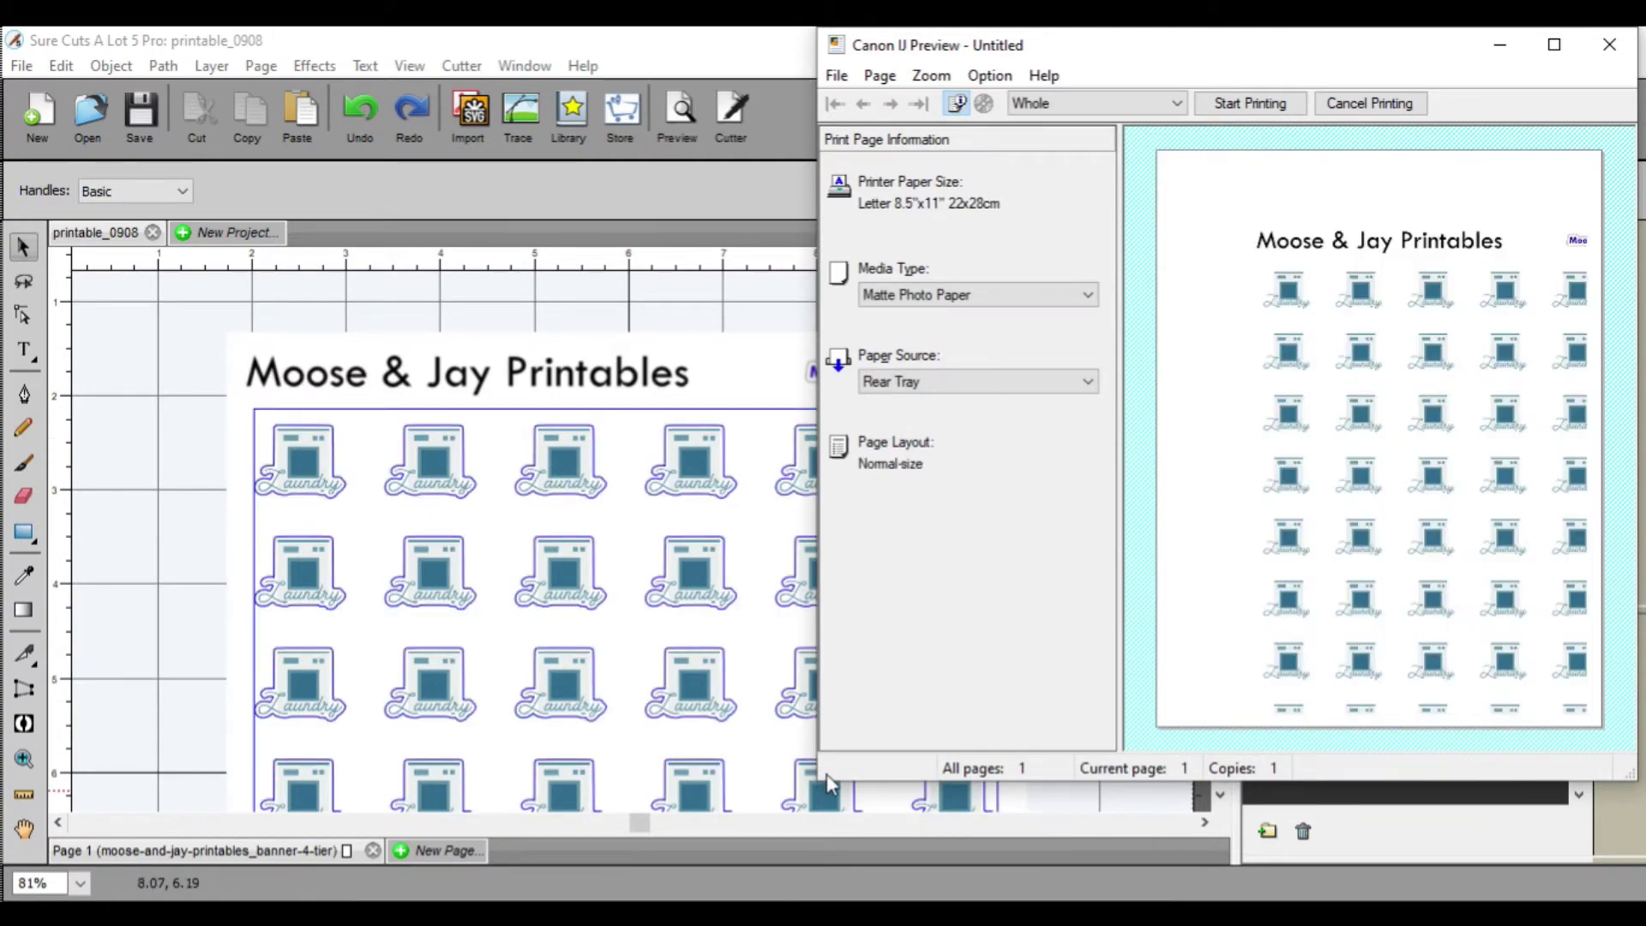
drag(819, 782, 143, 902)
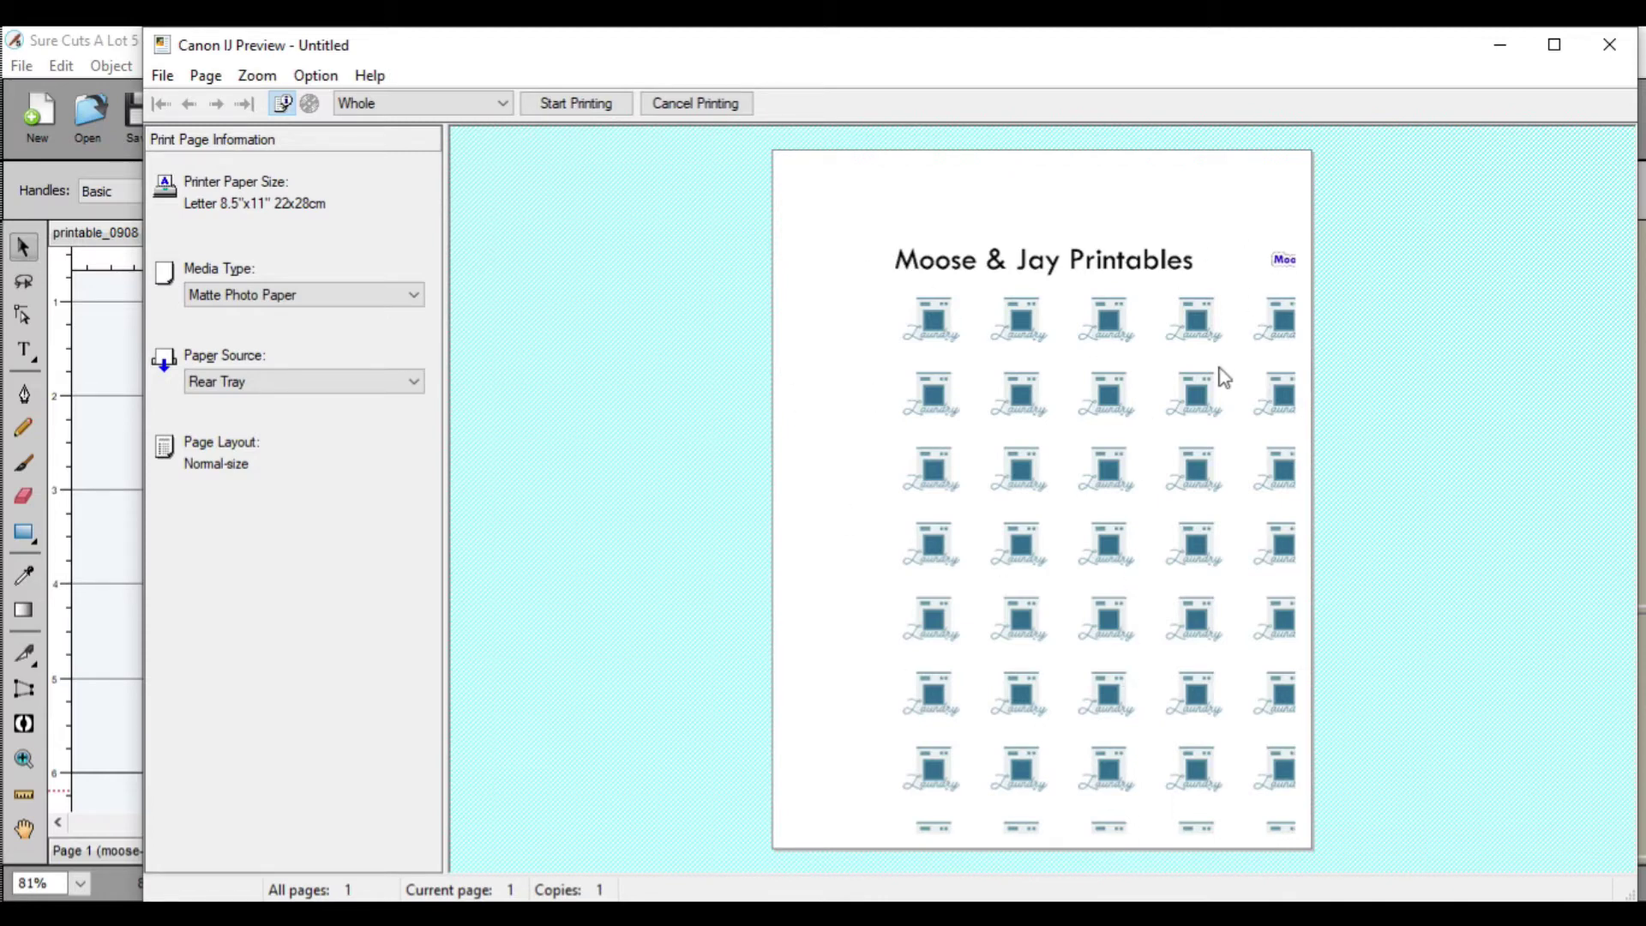
click(690, 103)
Check the paper size options in the print setup, keeping Letter 8.5"x11" in portrait orientation
click(21, 66)
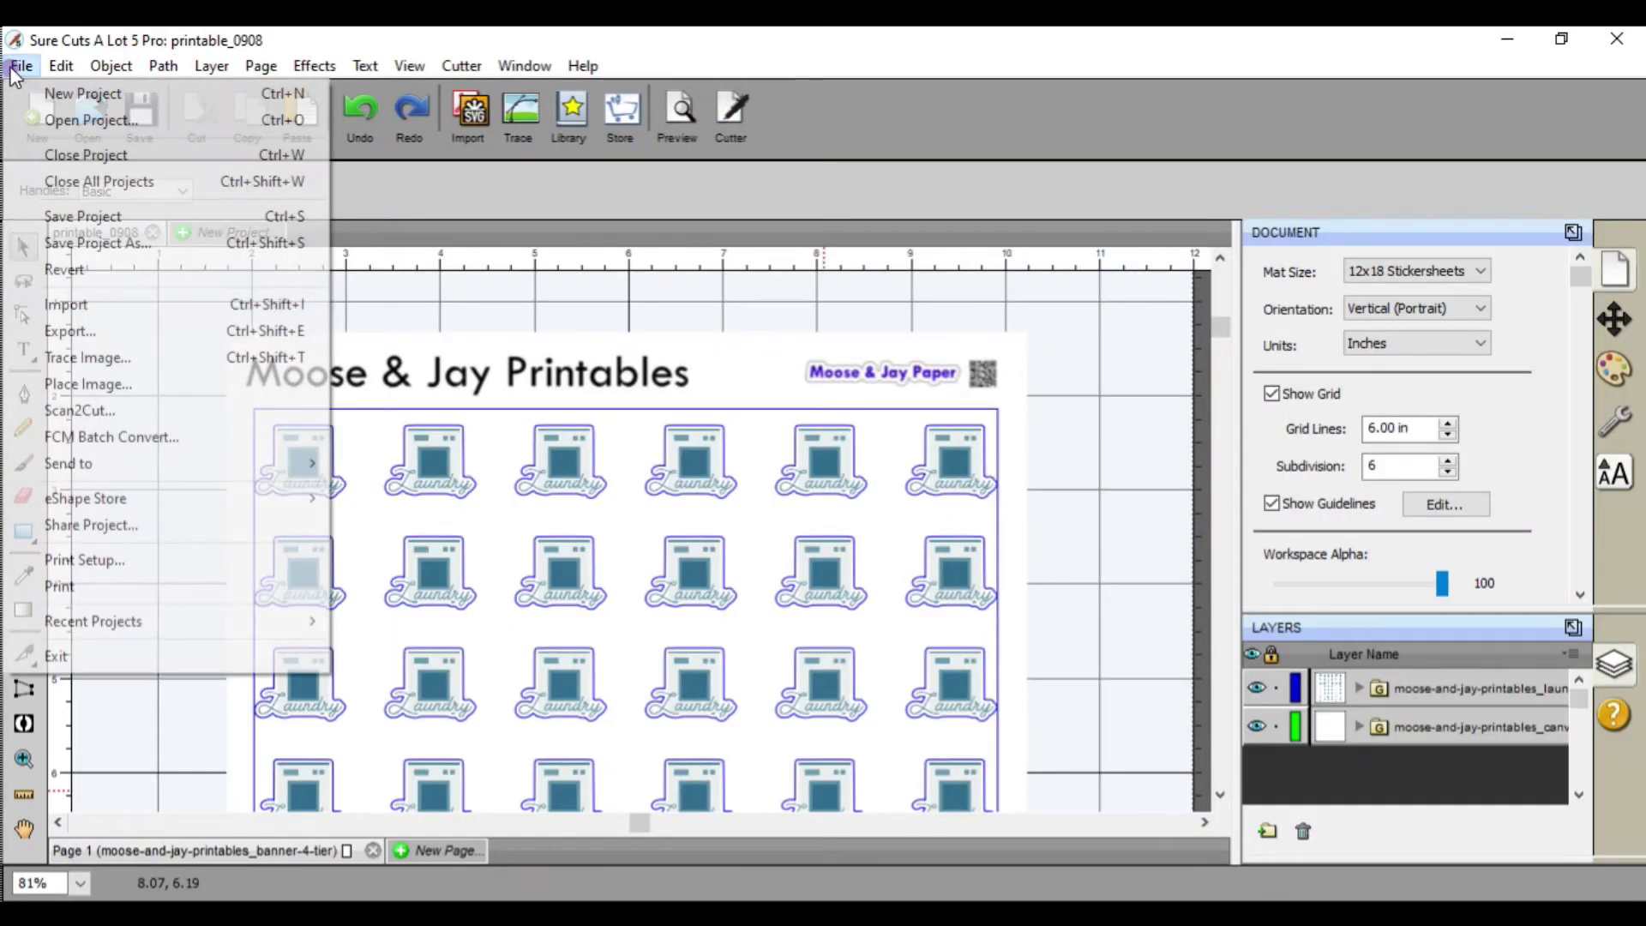
click(126, 561)
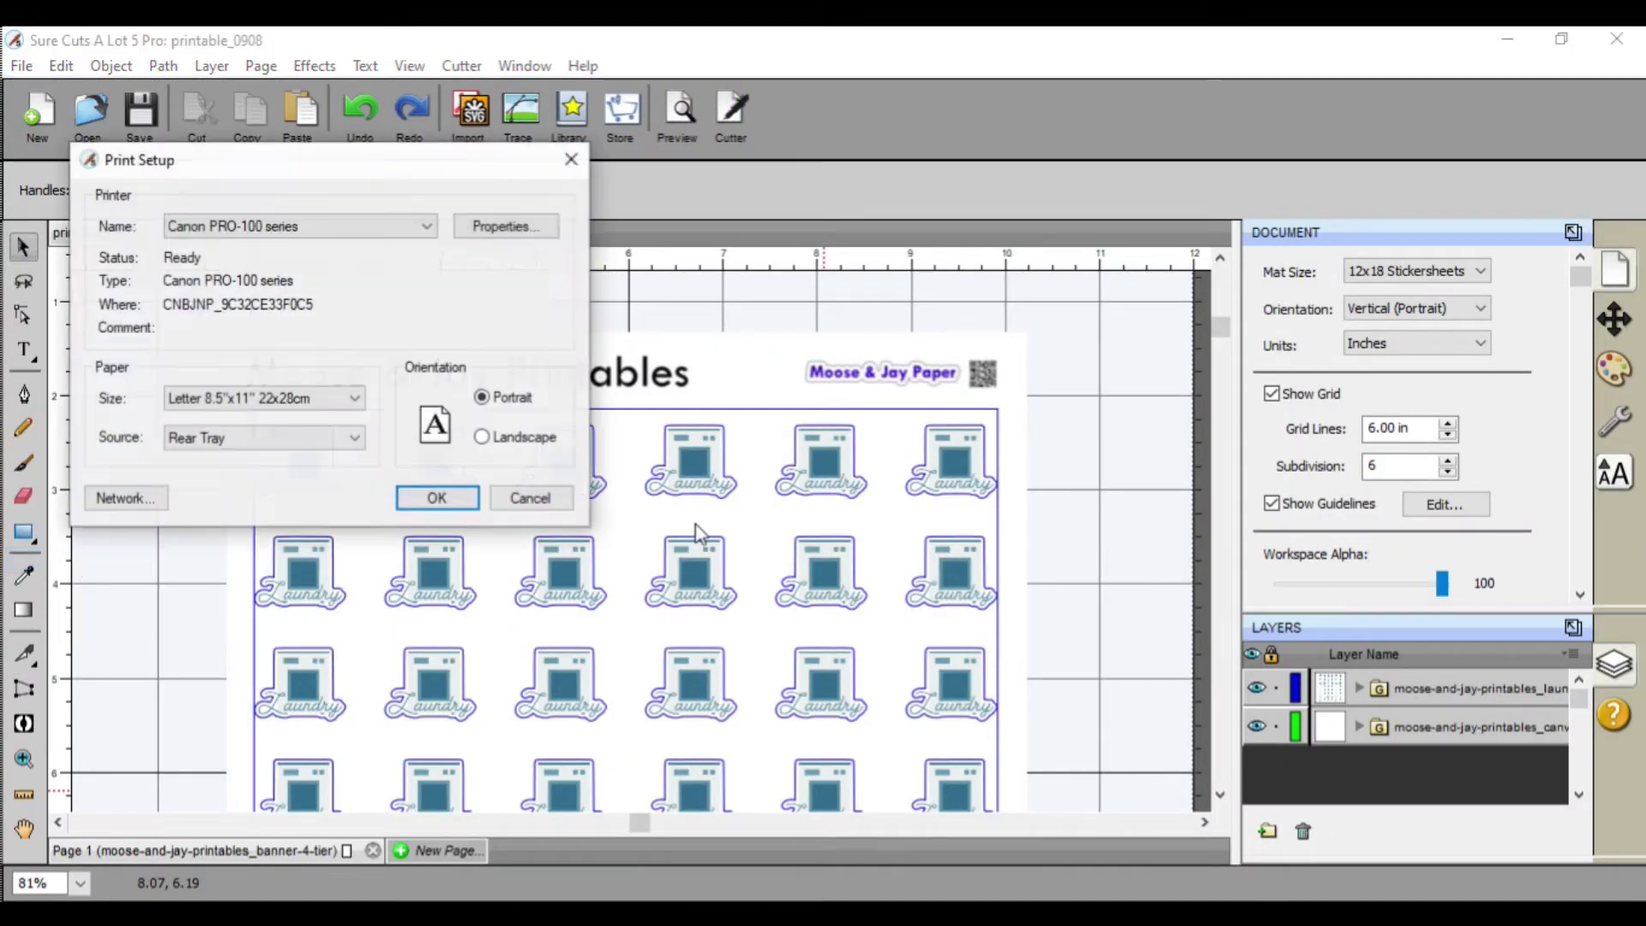
click(325, 390)
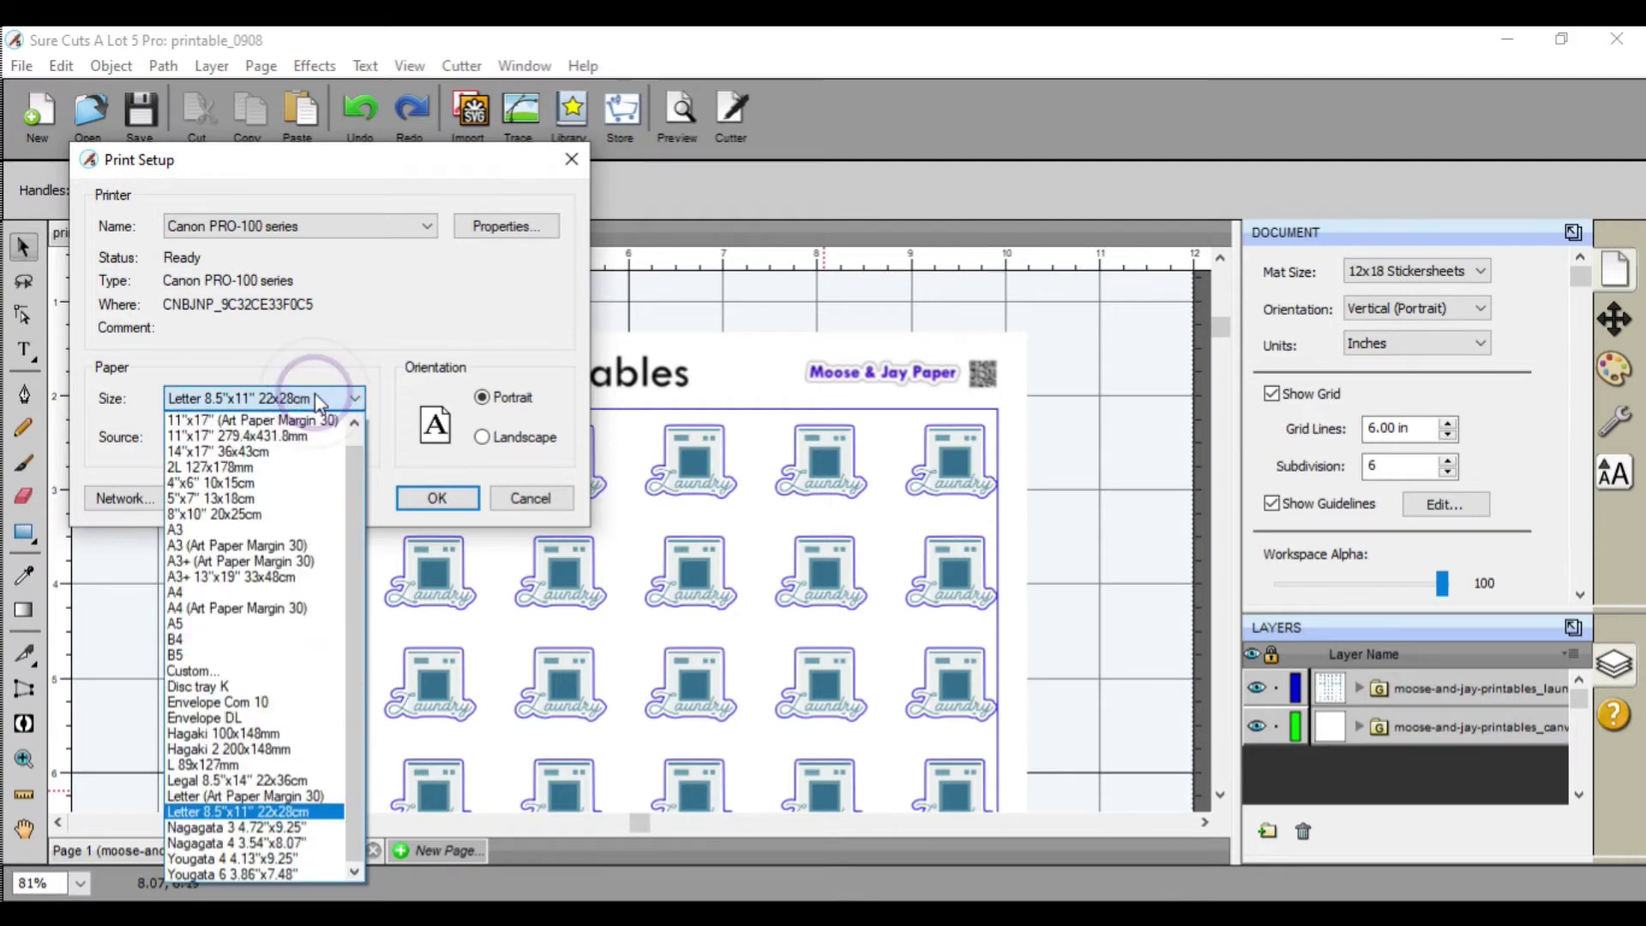
click(313, 390)
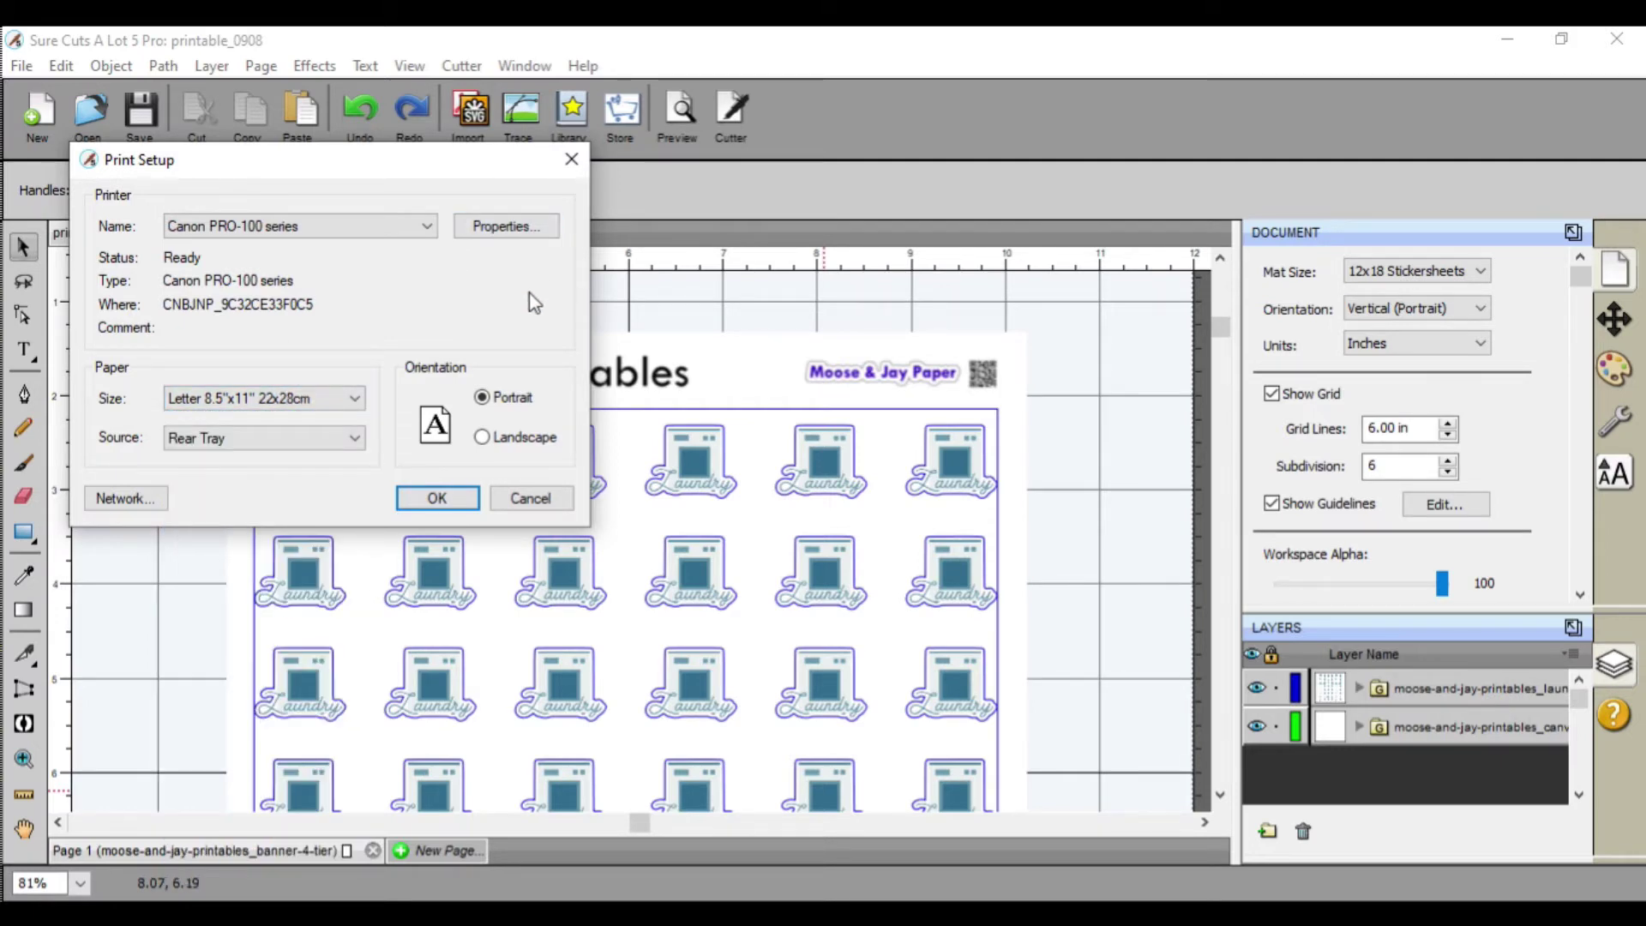
click(464, 501)
click(1461, 270)
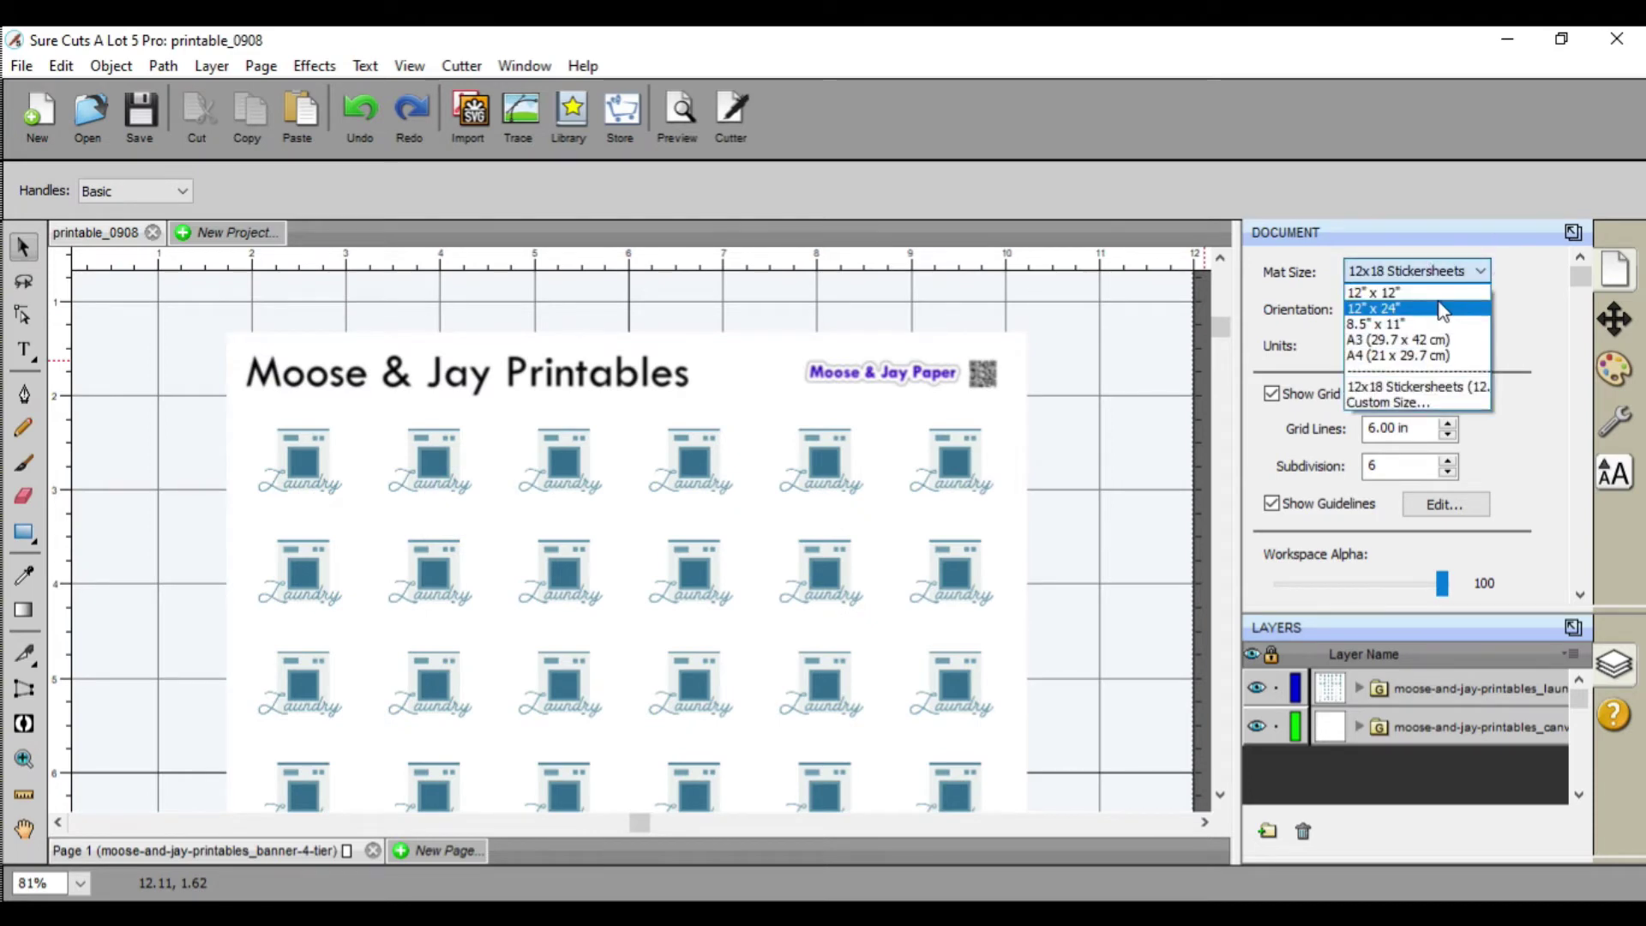
click(1415, 402)
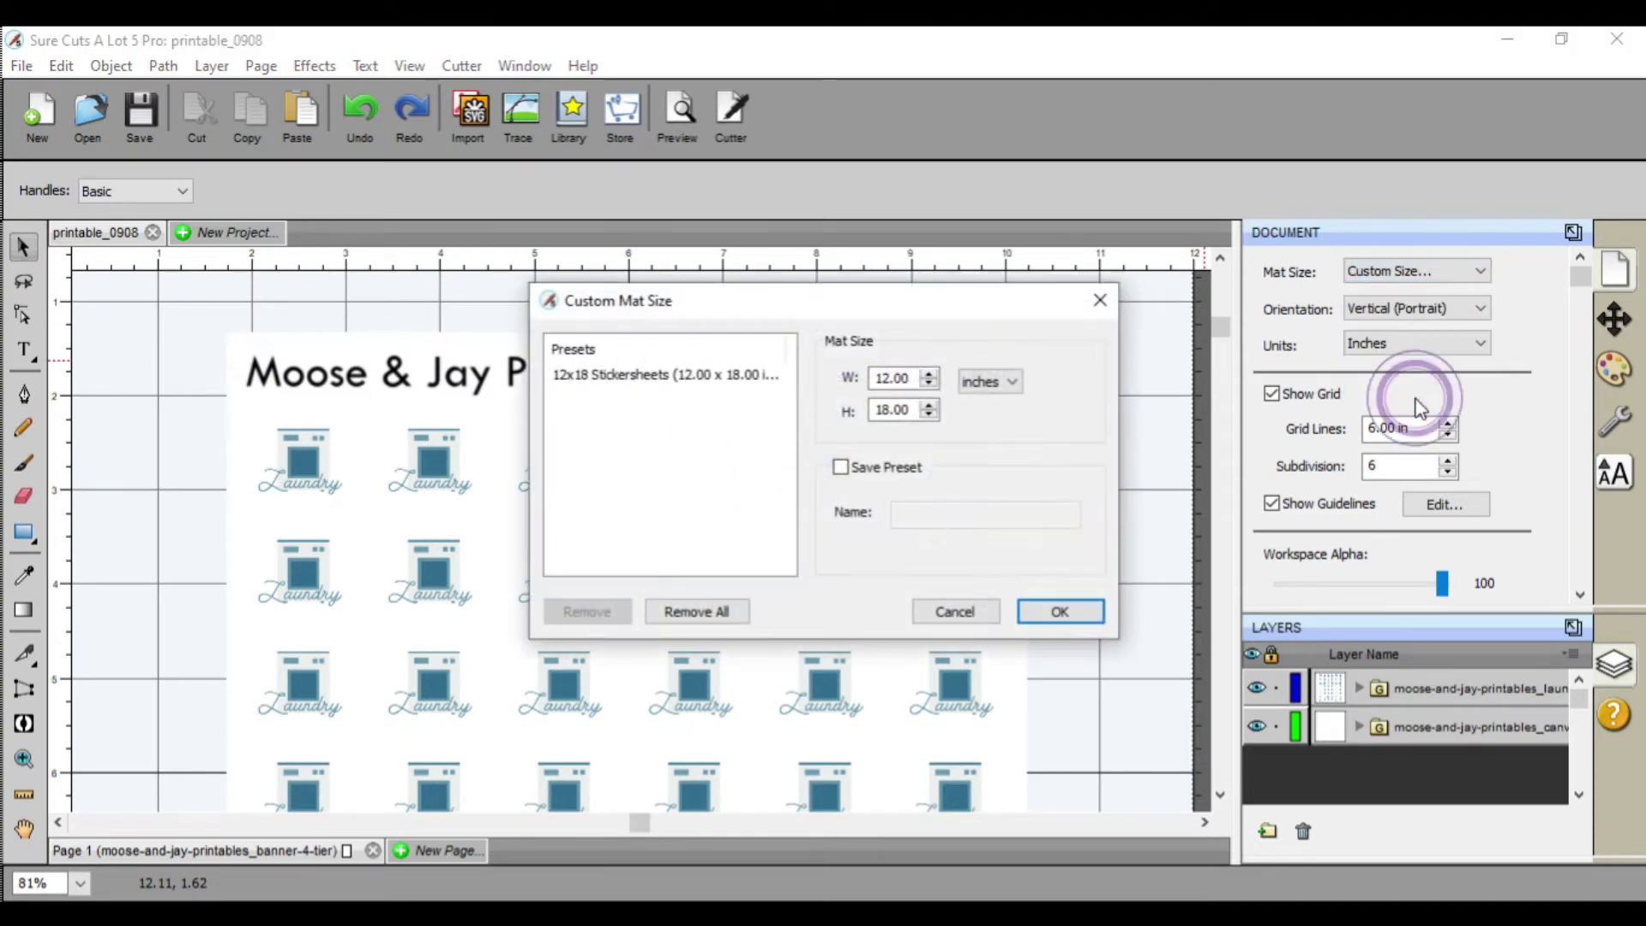
click(954, 611)
Set the mat size to 8.5" x 11" and move the whole sticker sheet so it lines up with the mat
click(1436, 270)
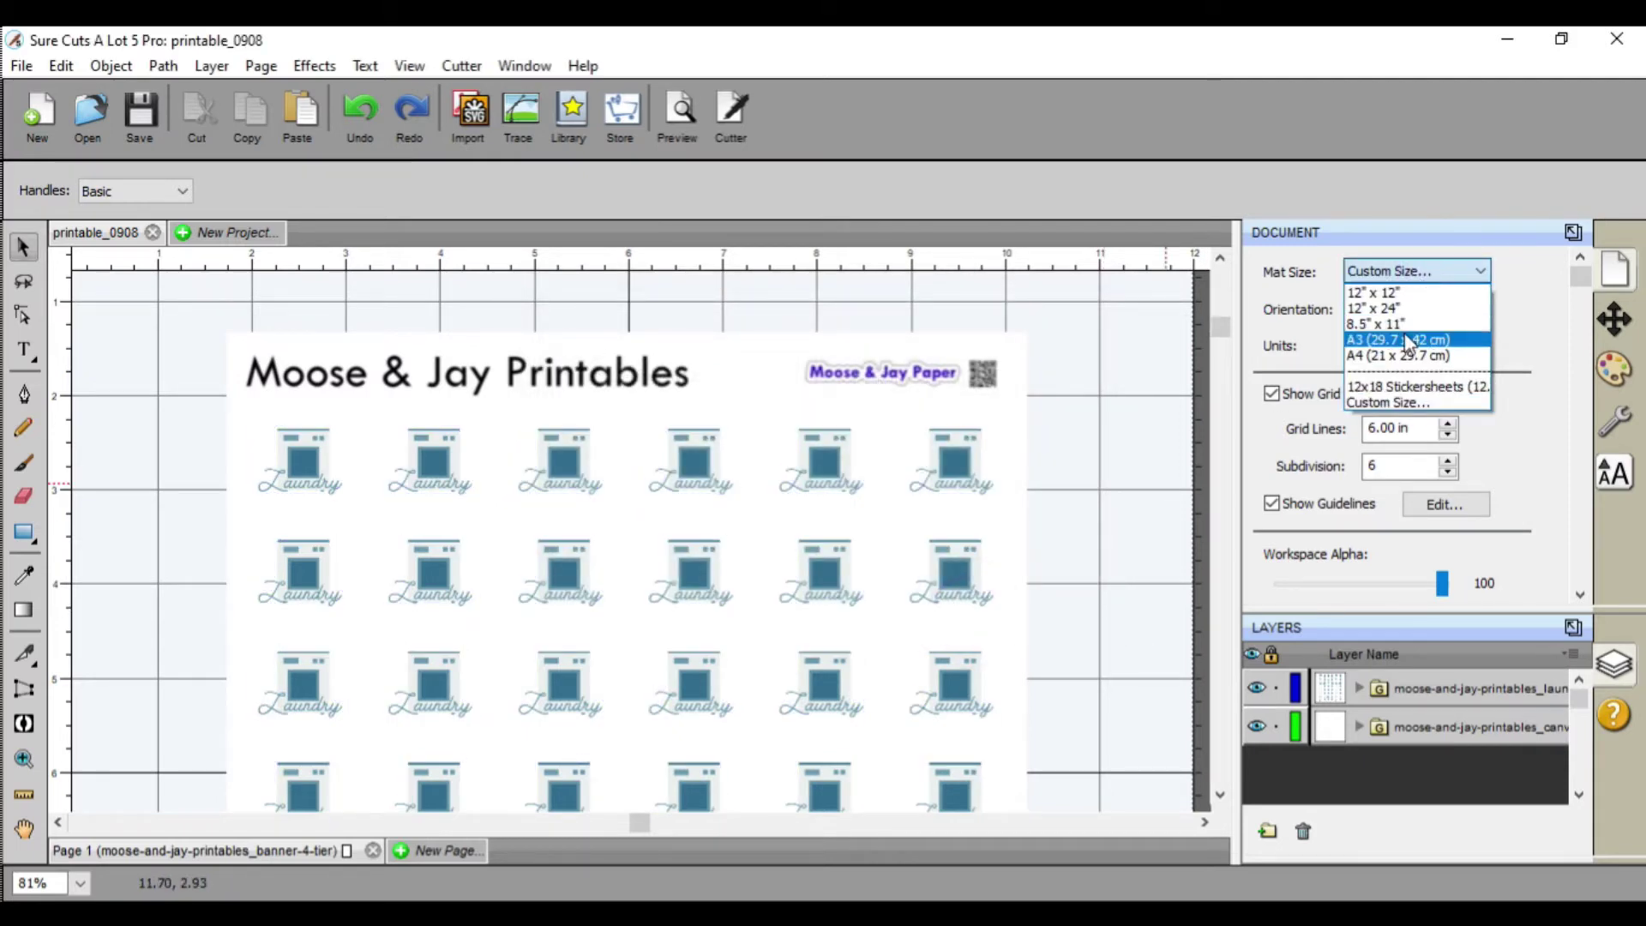
click(1376, 324)
drag(403, 429, 392, 390)
click(343, 450)
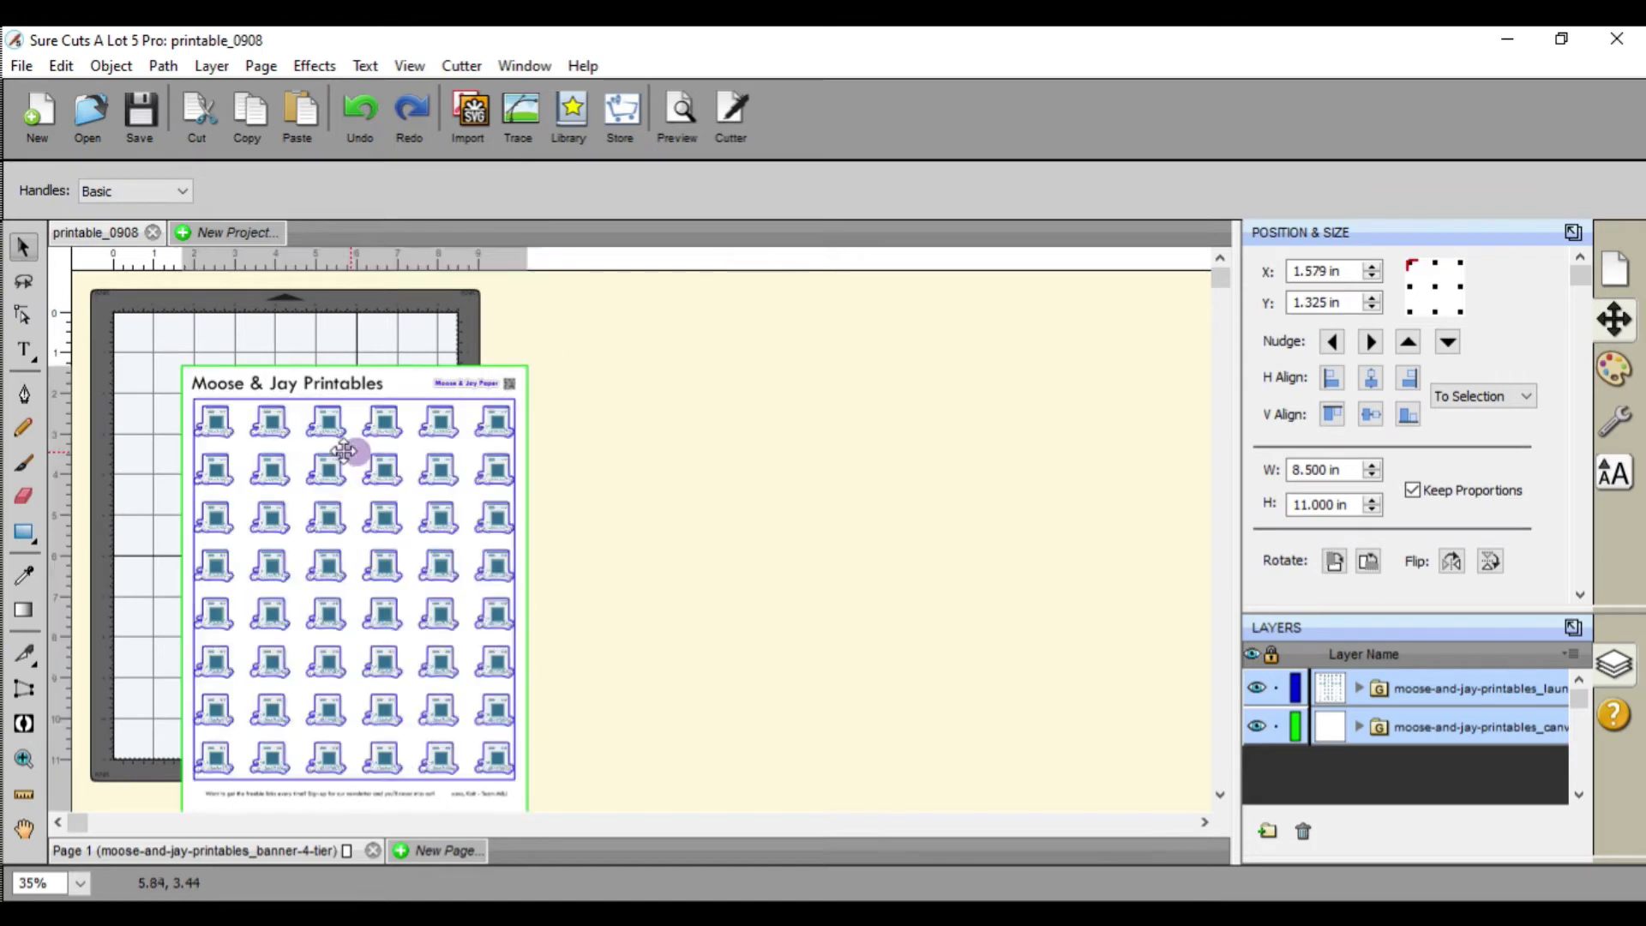
drag(343, 450, 287, 401)
click(677, 506)
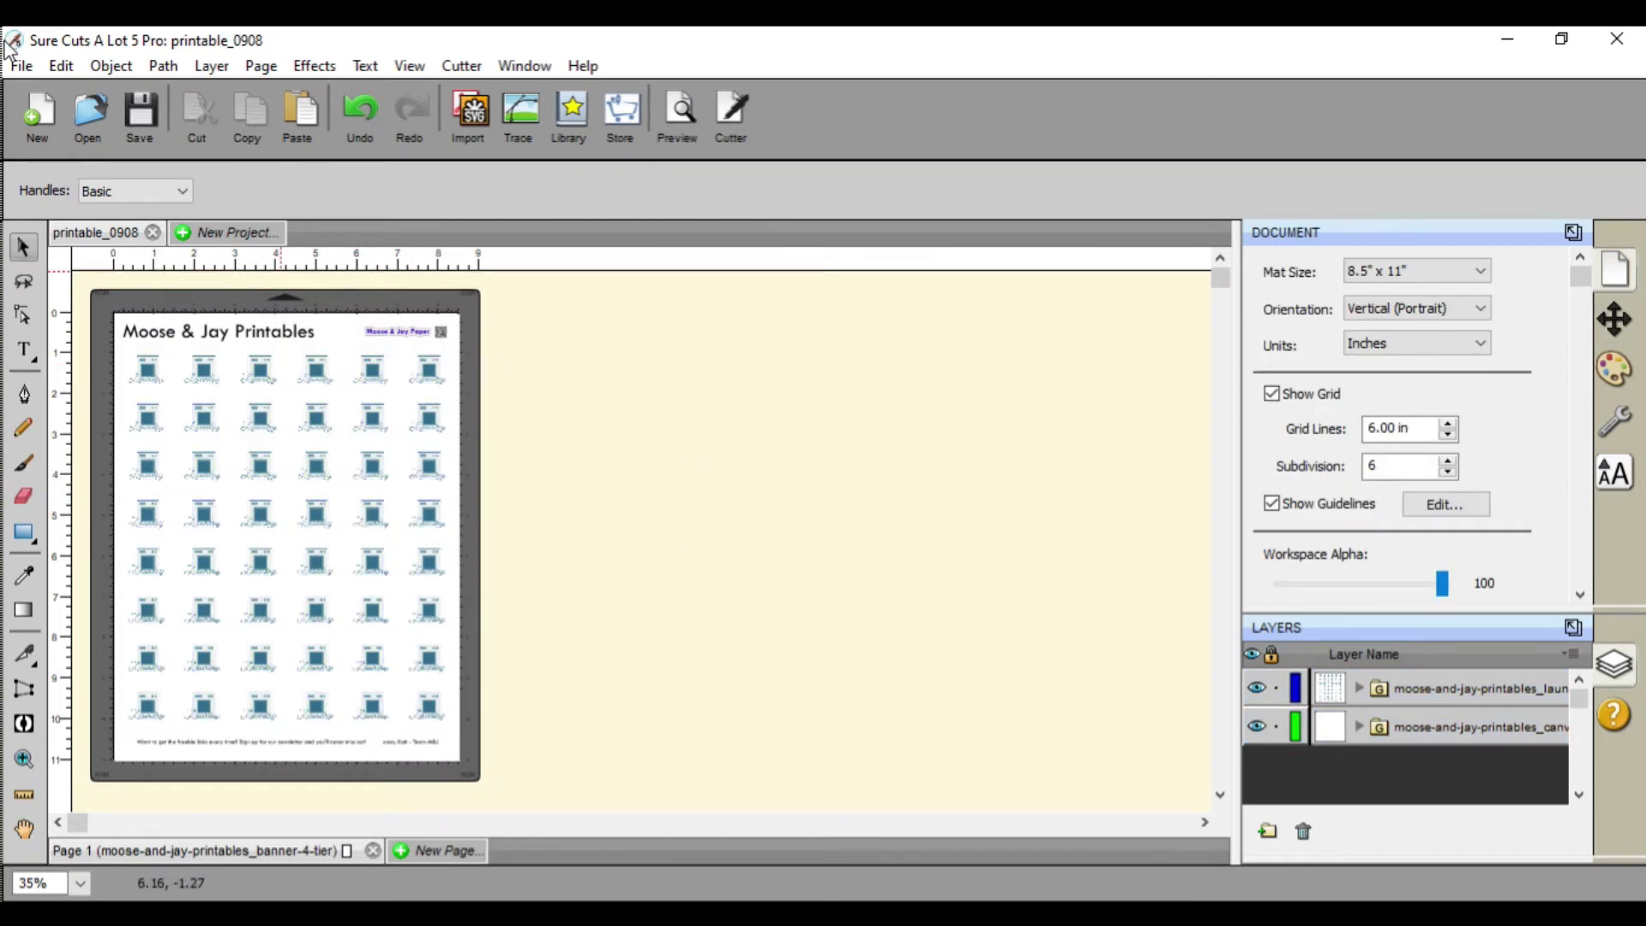
Preview the printout with registration marks enabled, cancel the print job, and look over the cut settings without cutting
click(21, 66)
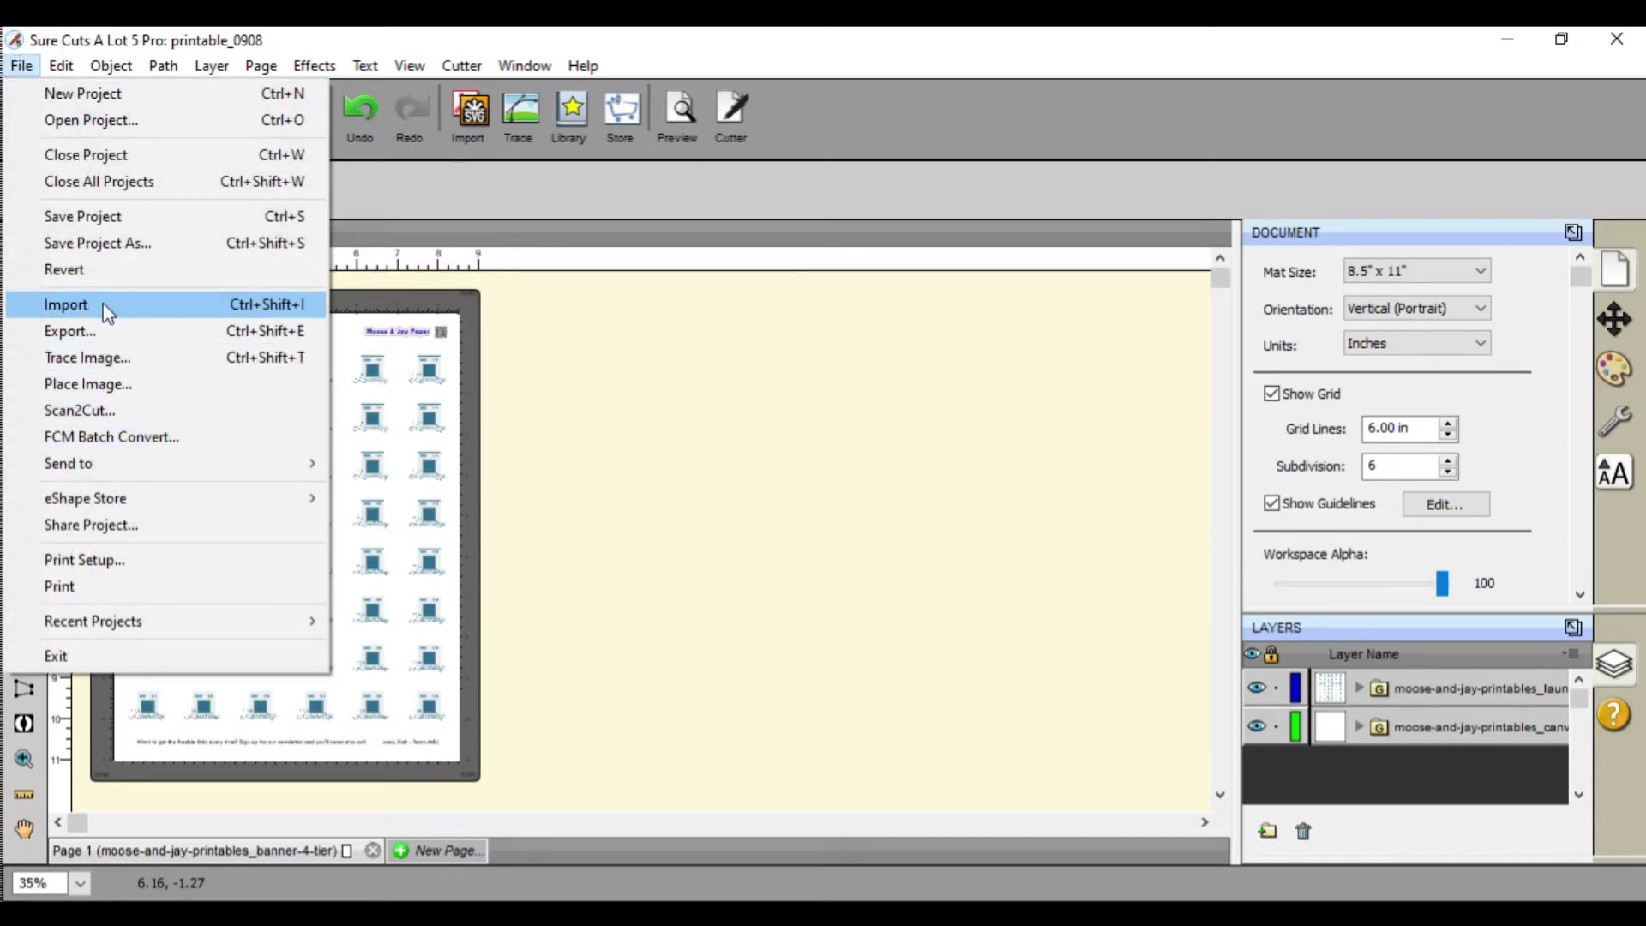
click(91, 576)
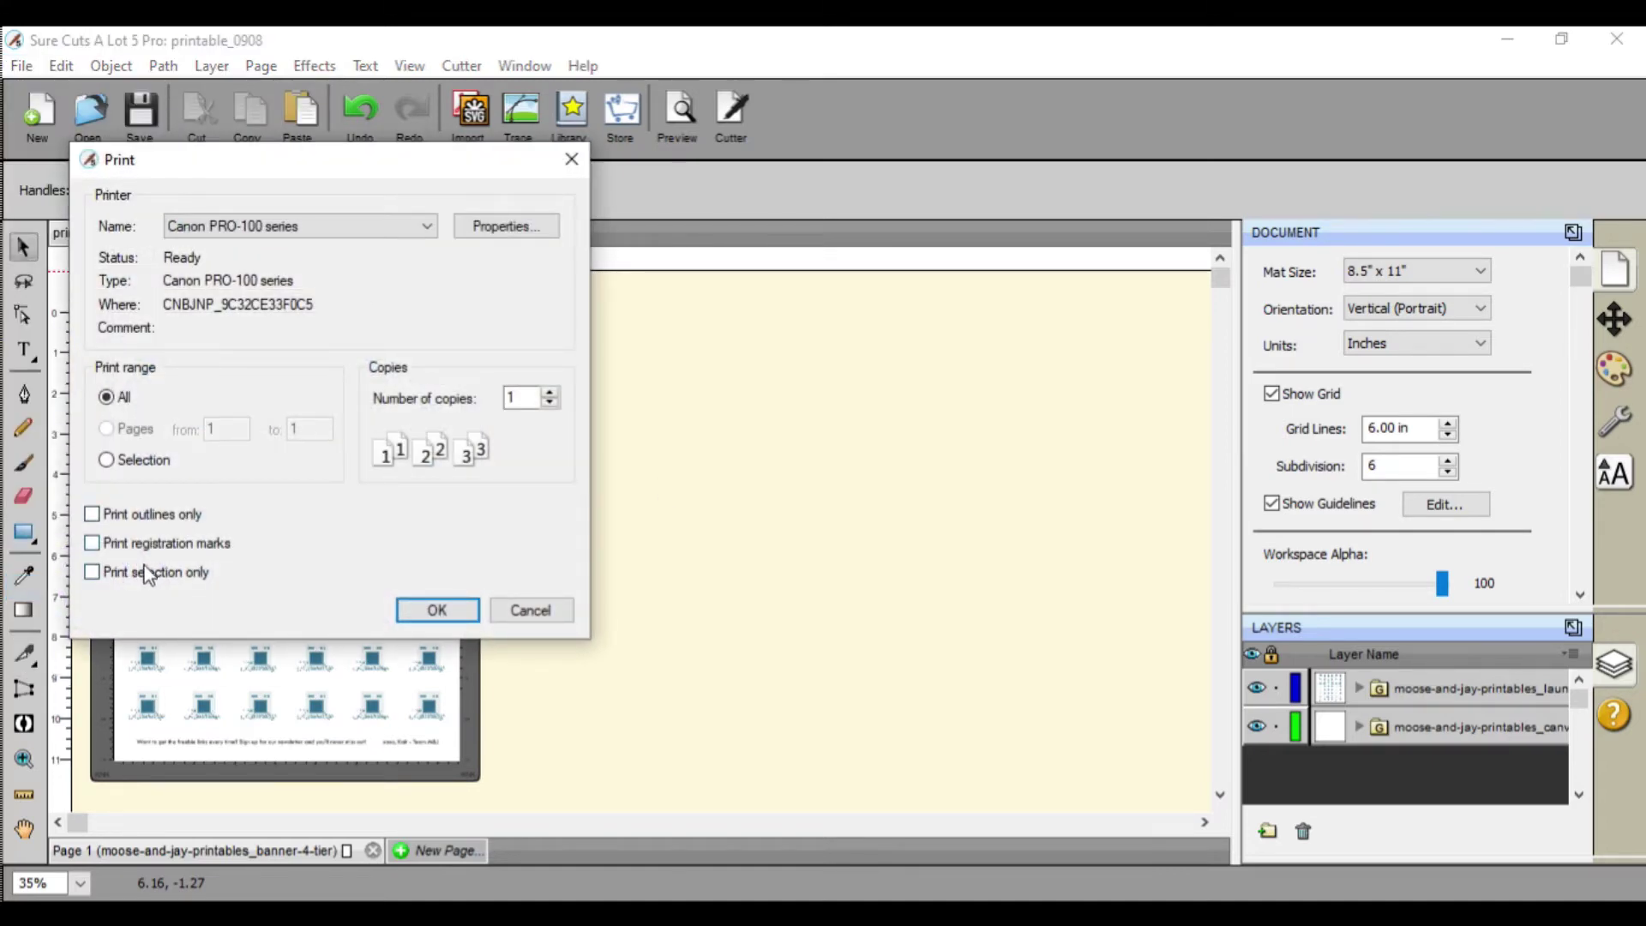
click(147, 573)
click(146, 549)
click(433, 609)
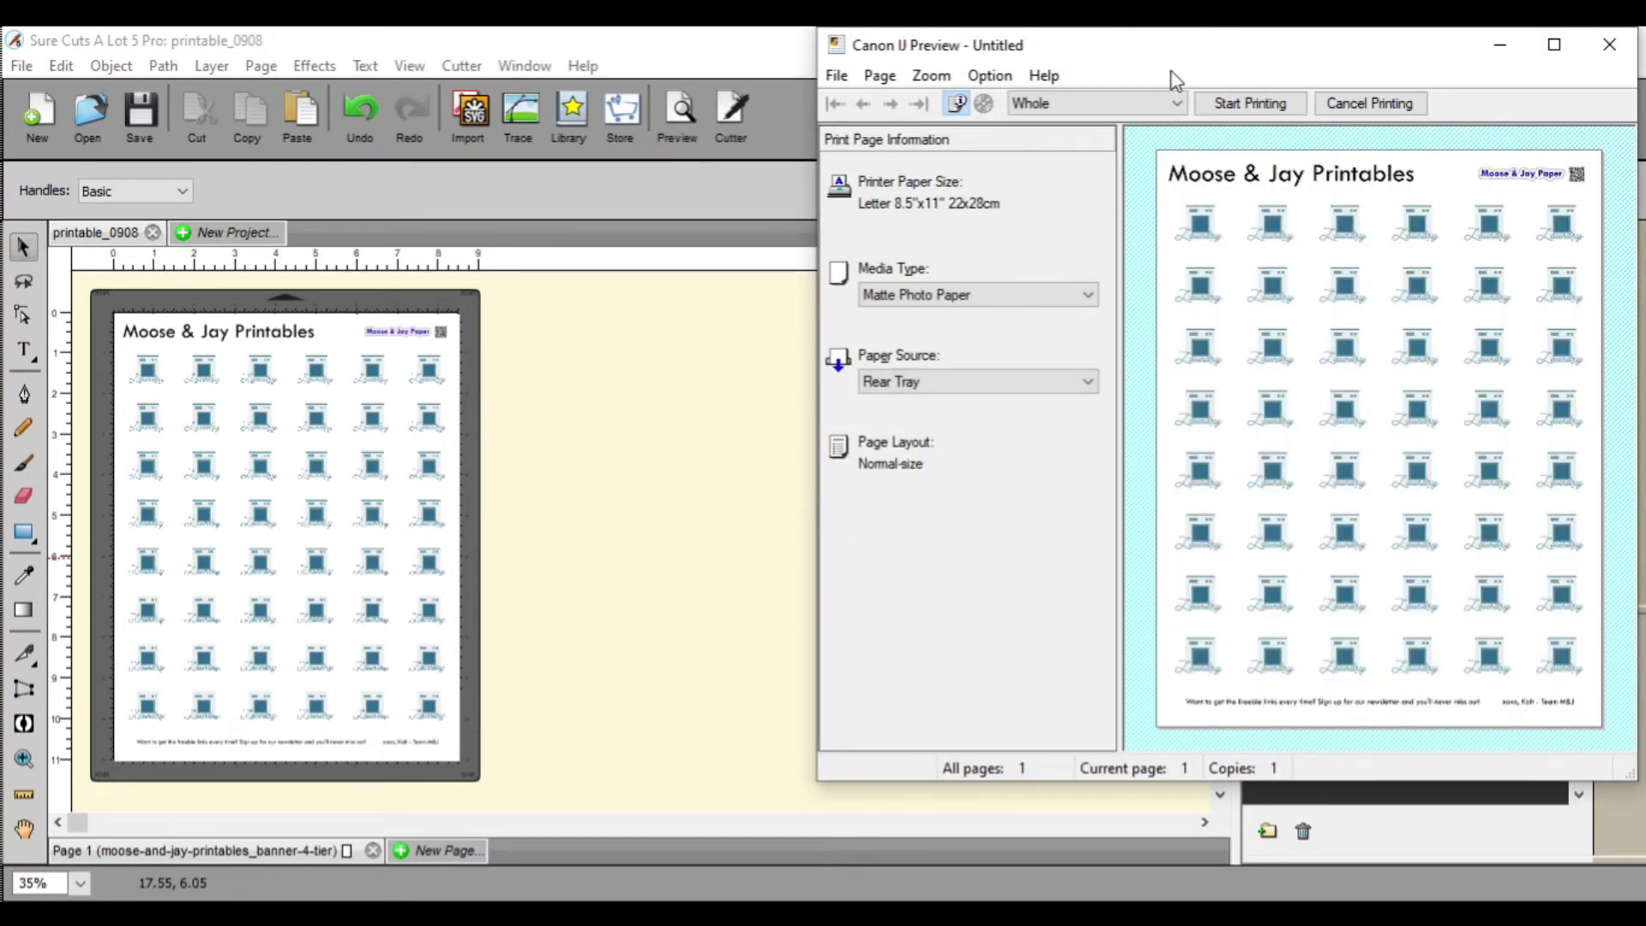
drag(1254, 53, 855, 199)
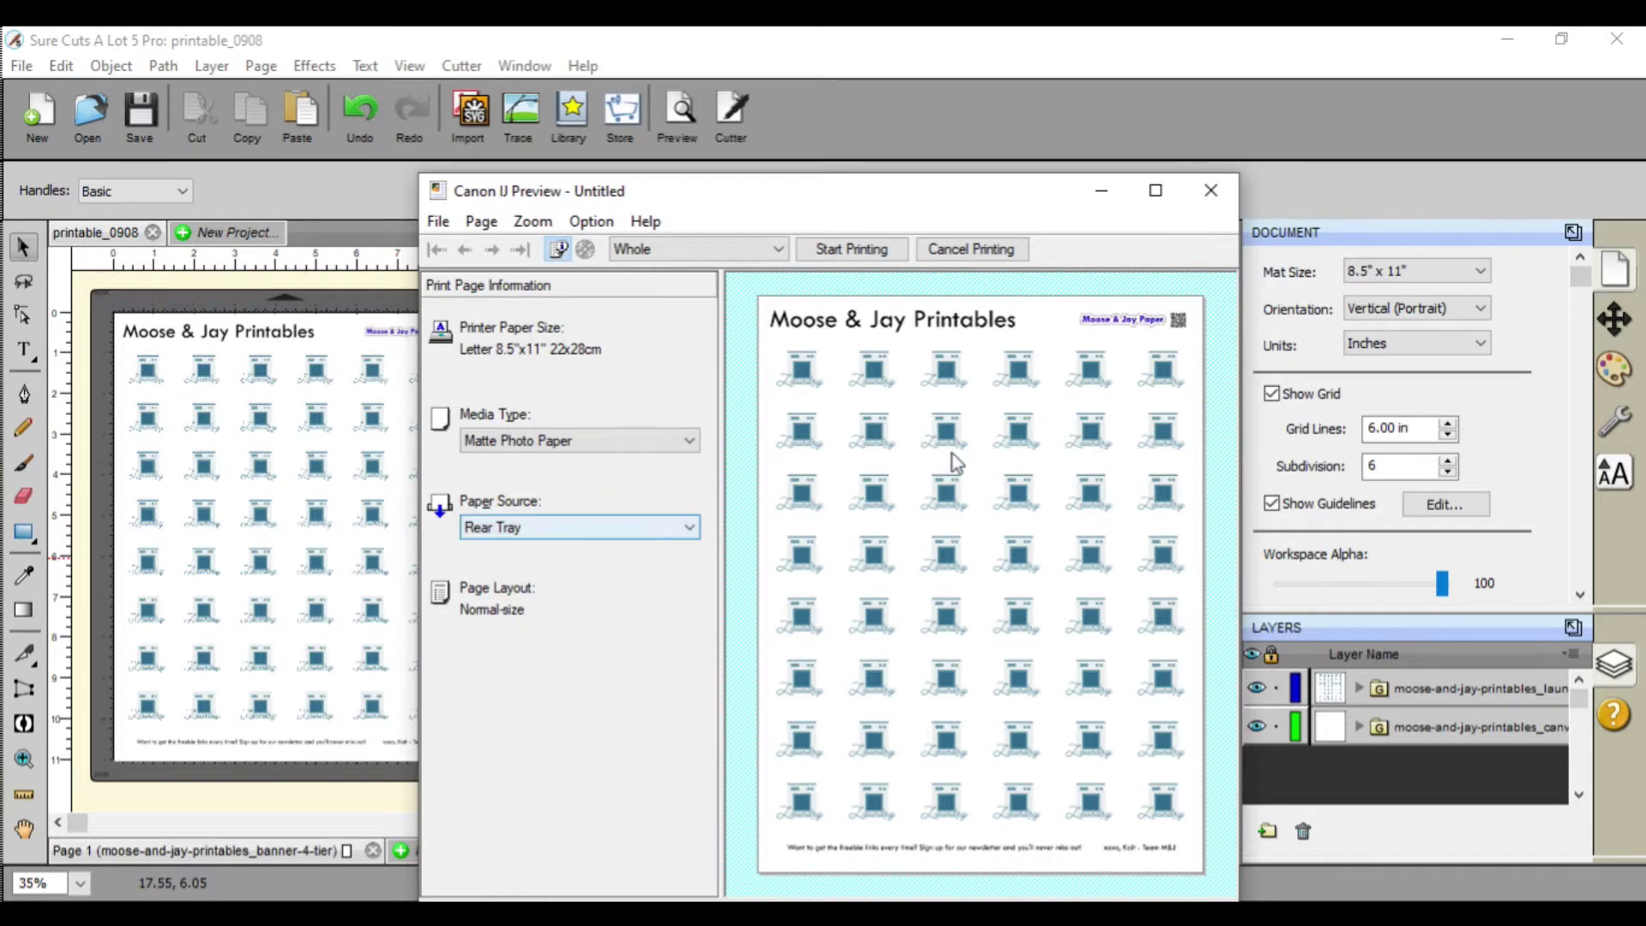
click(1219, 205)
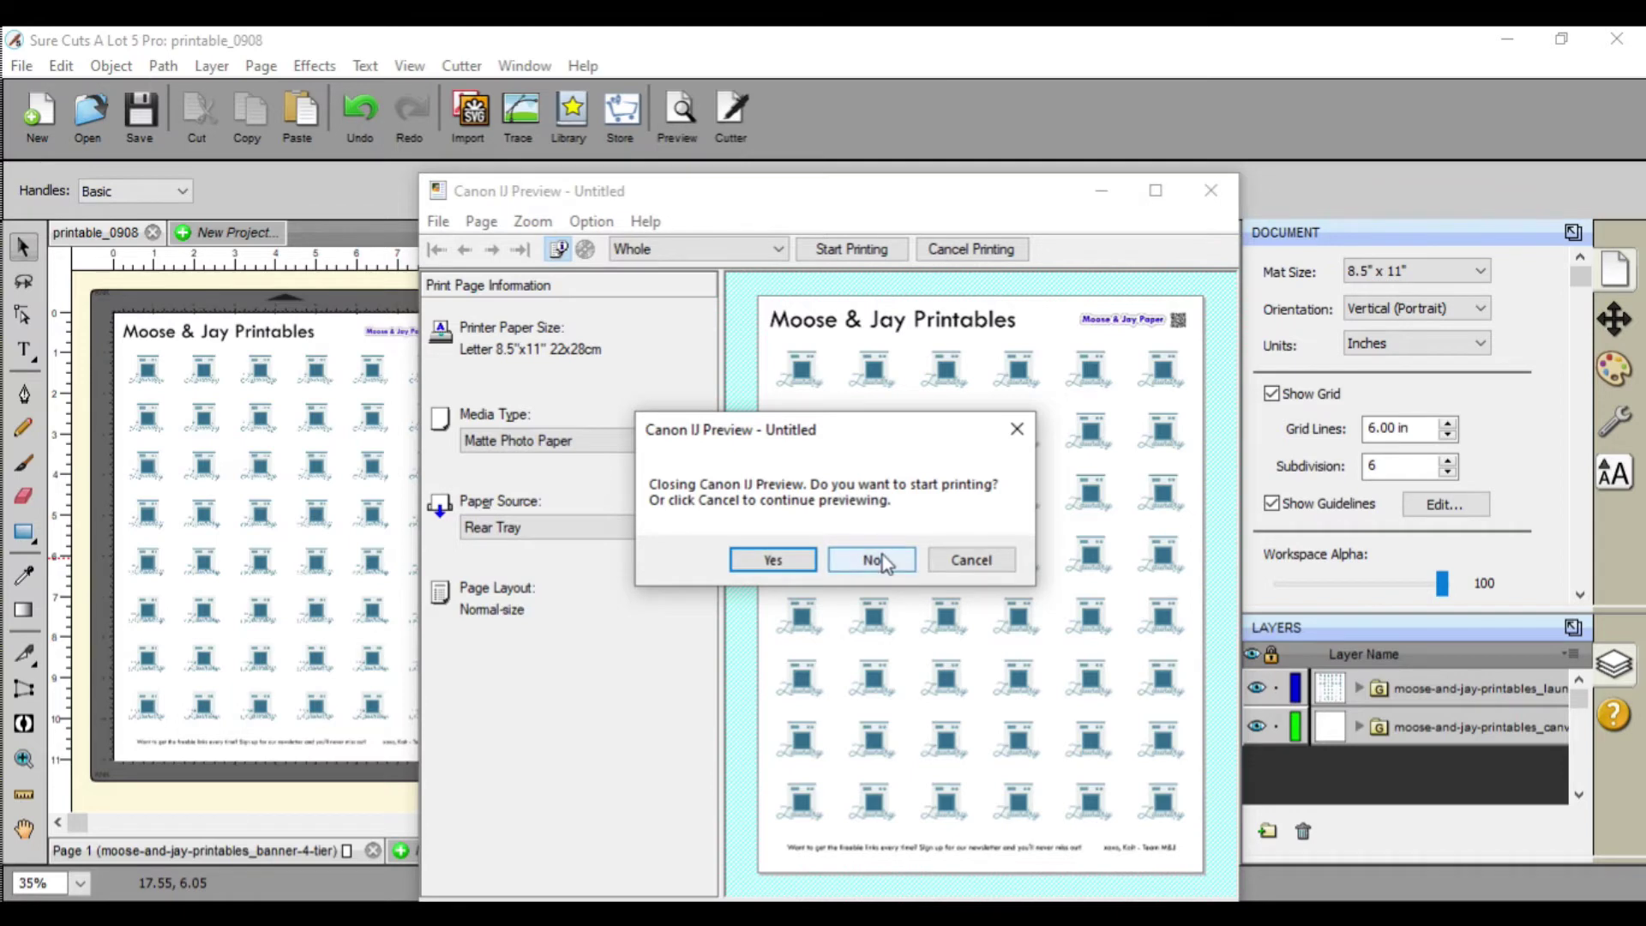
click(929, 557)
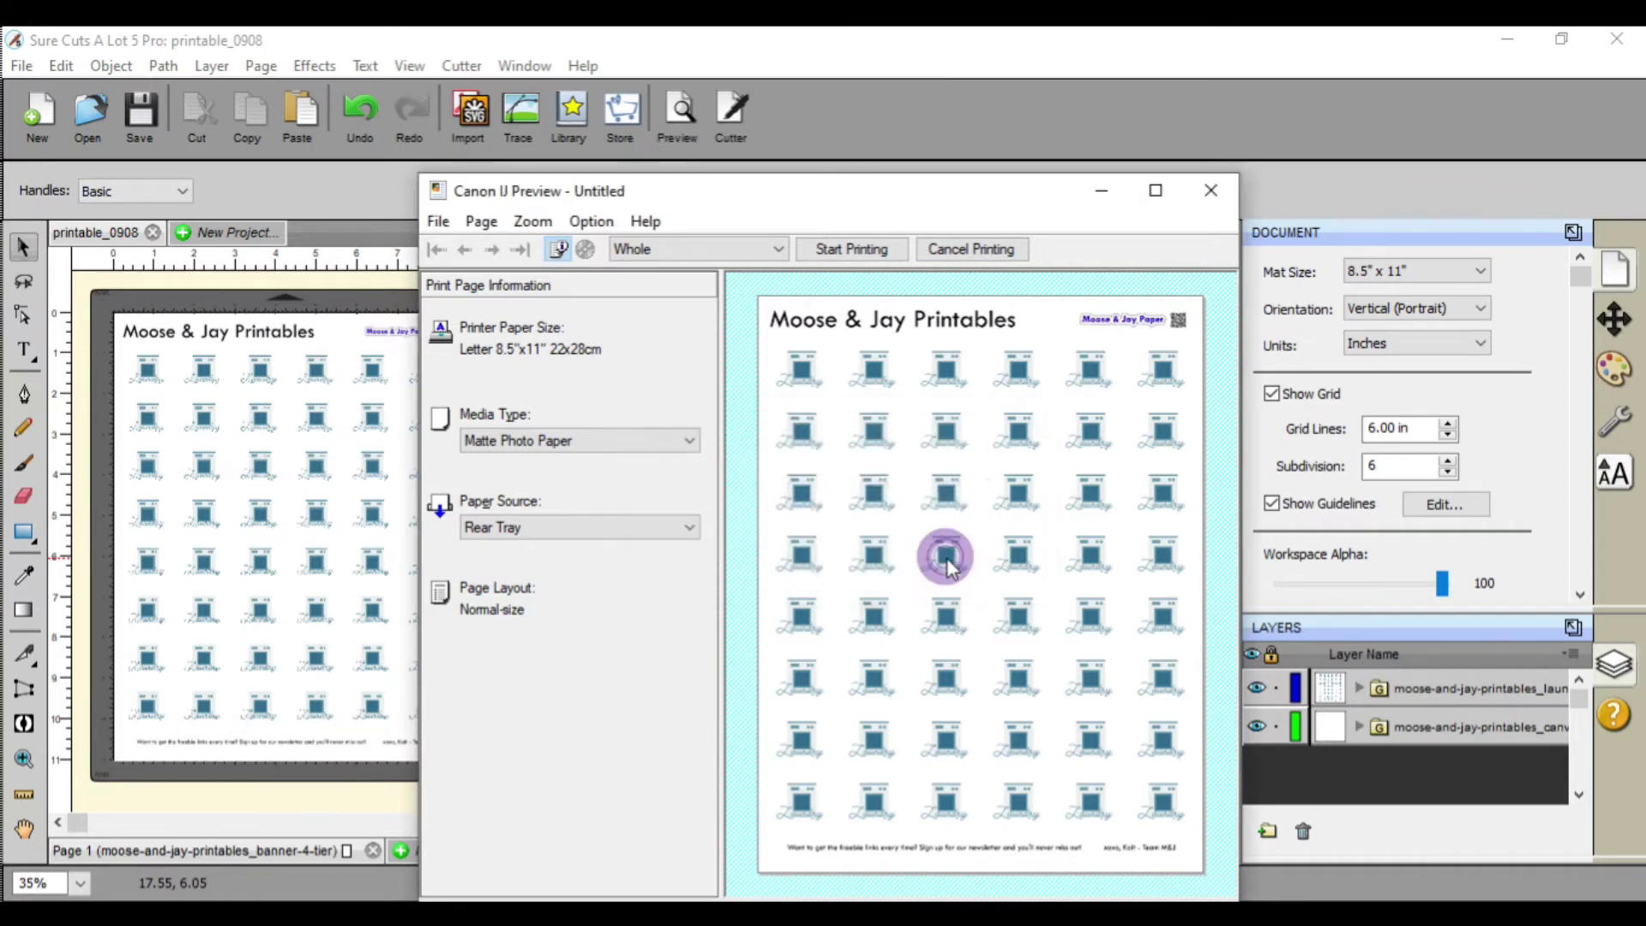
click(972, 249)
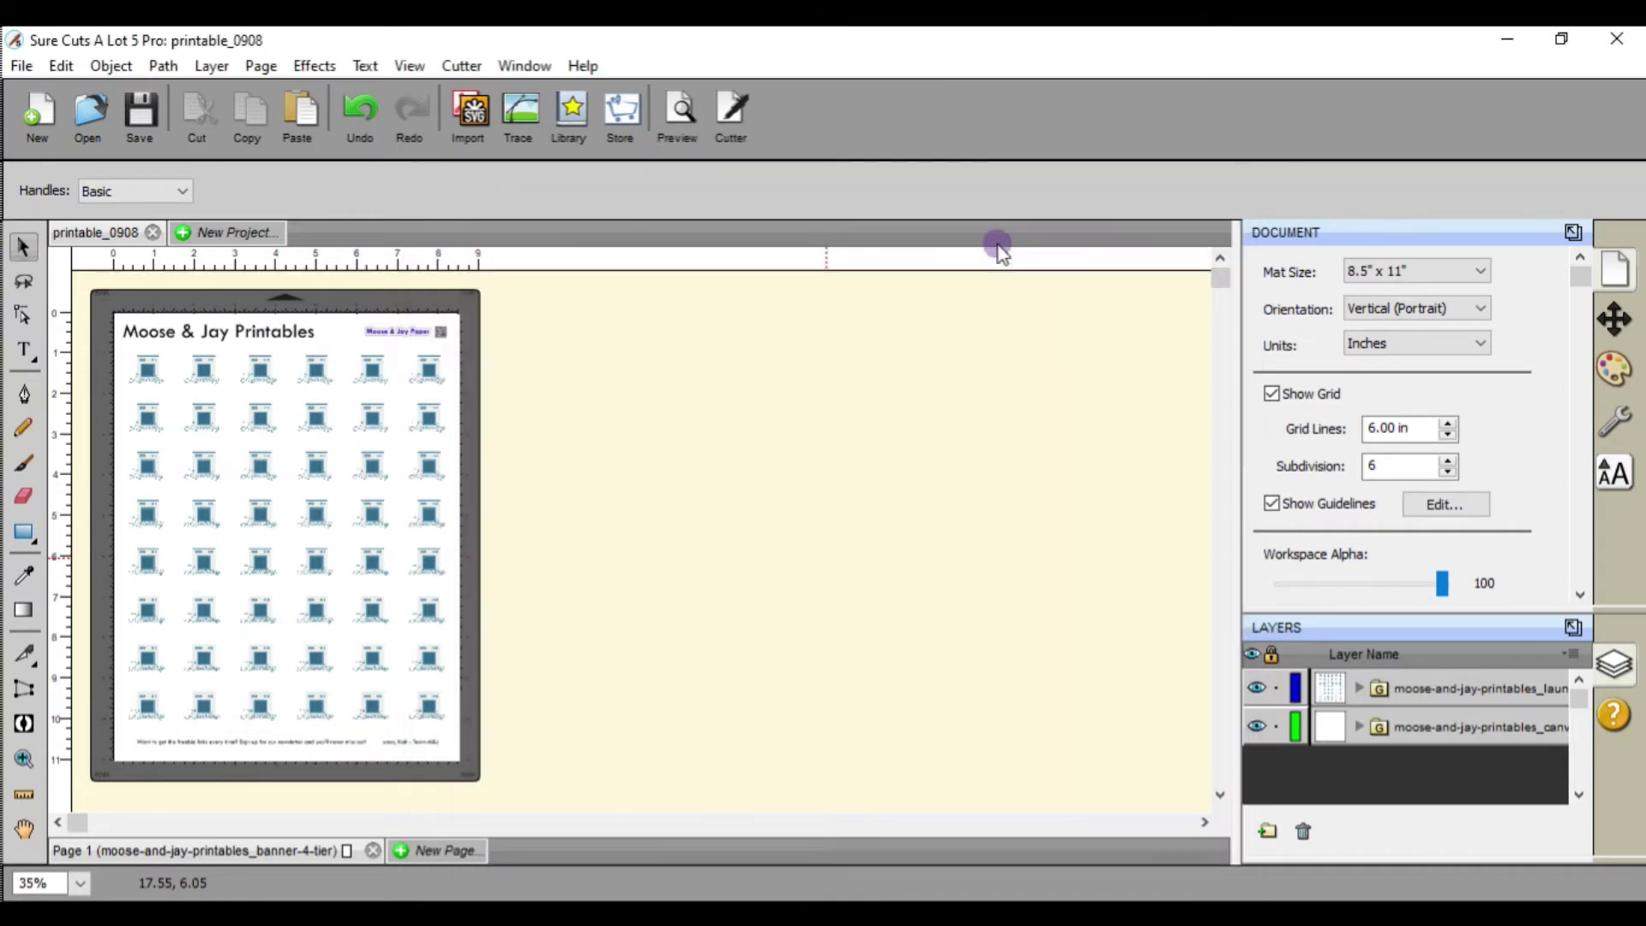
click(731, 113)
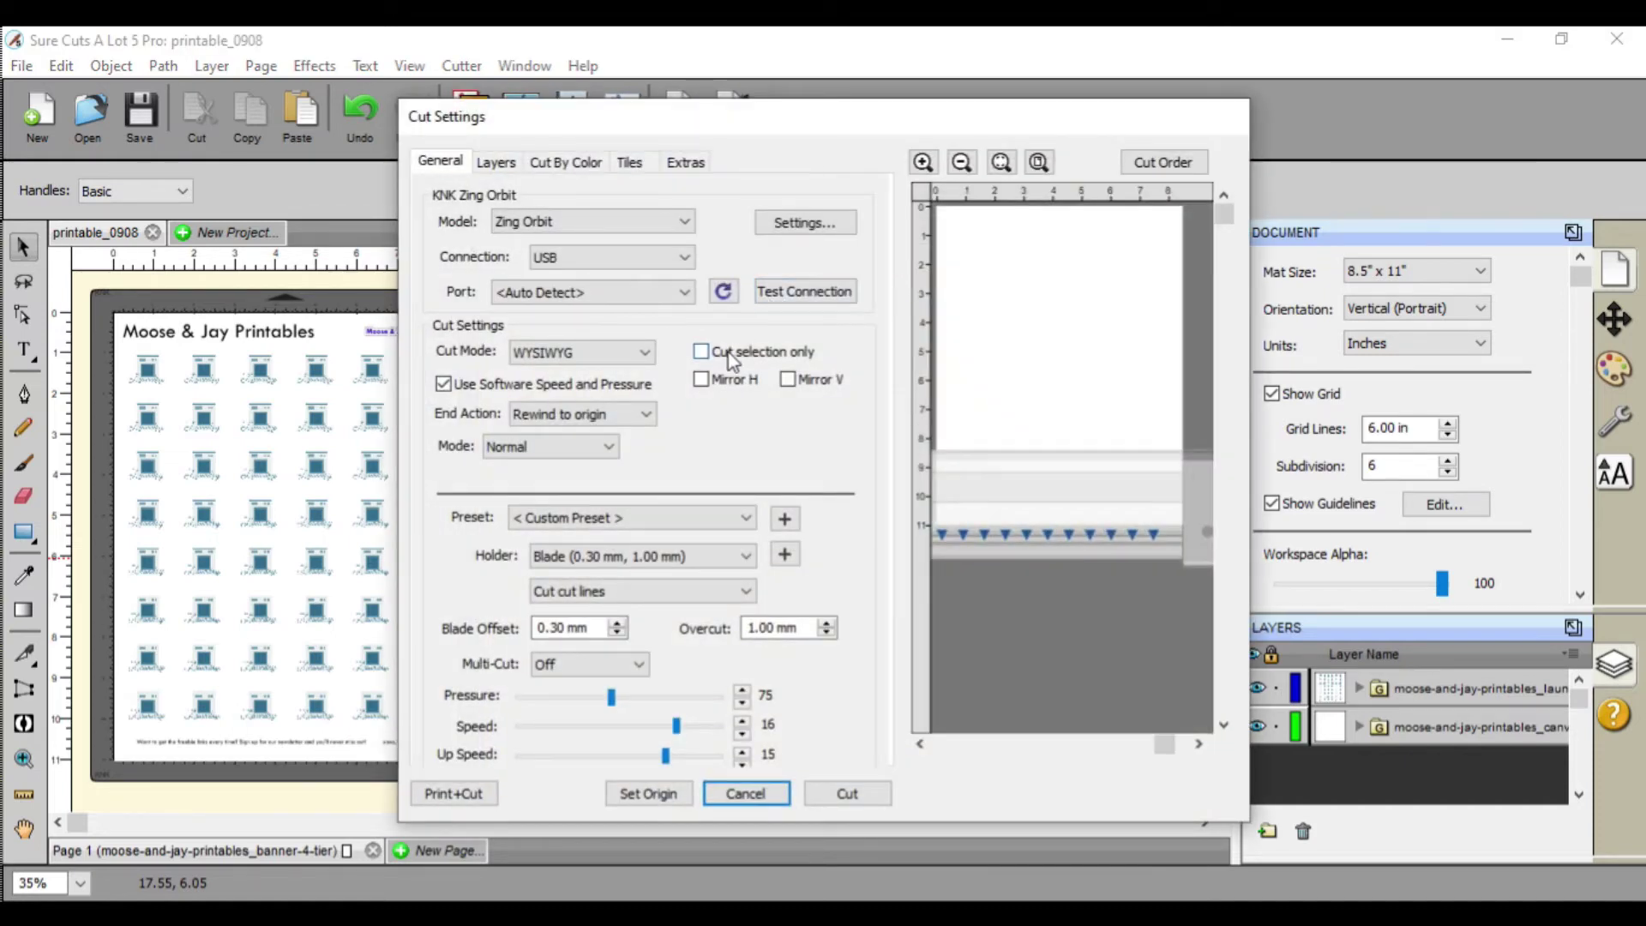
click(745, 796)
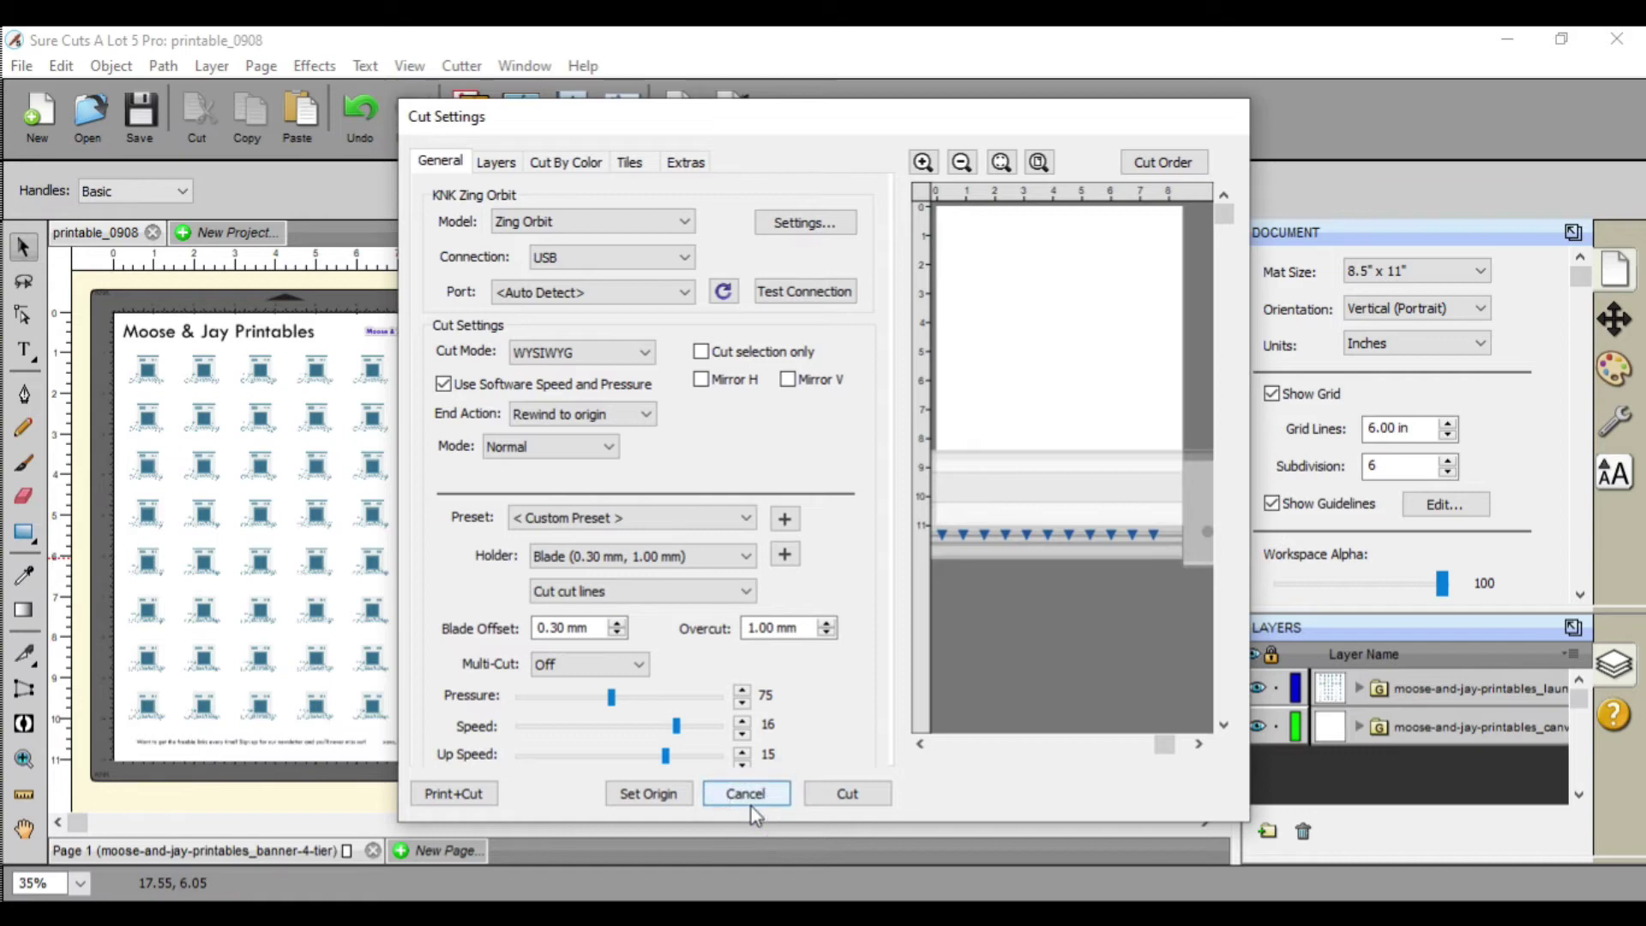
Set the cut line type of the laundry grid's Cut layer to Print+Cut Cut and check the Print layer's cut line type
click(1396, 687)
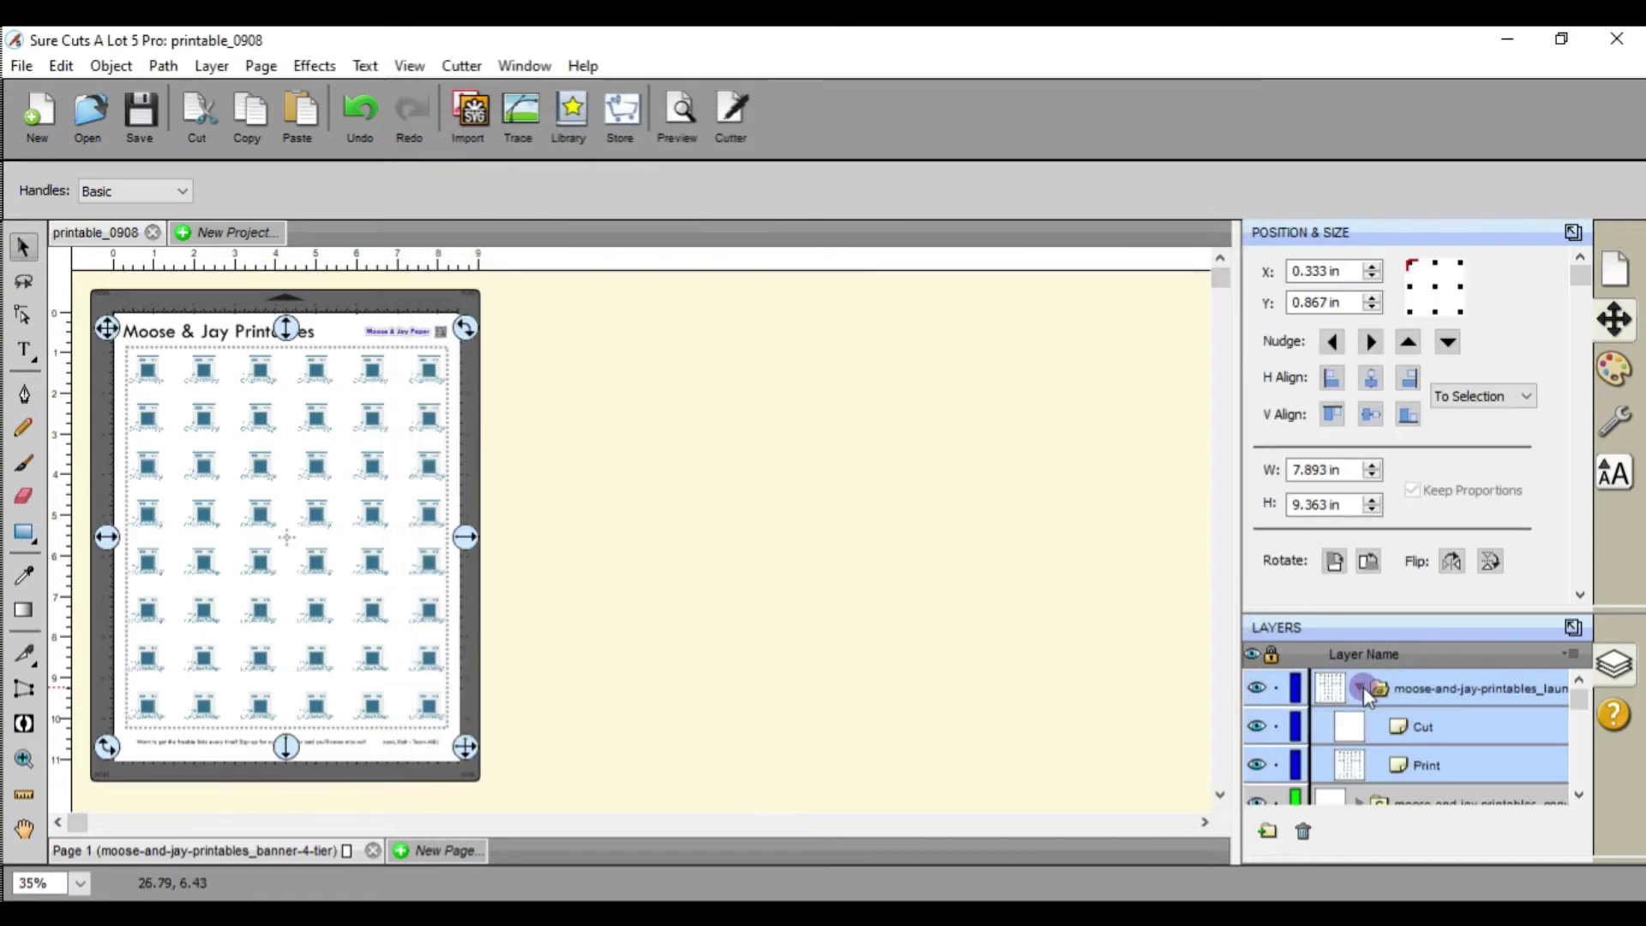
click(1394, 740)
click(1624, 375)
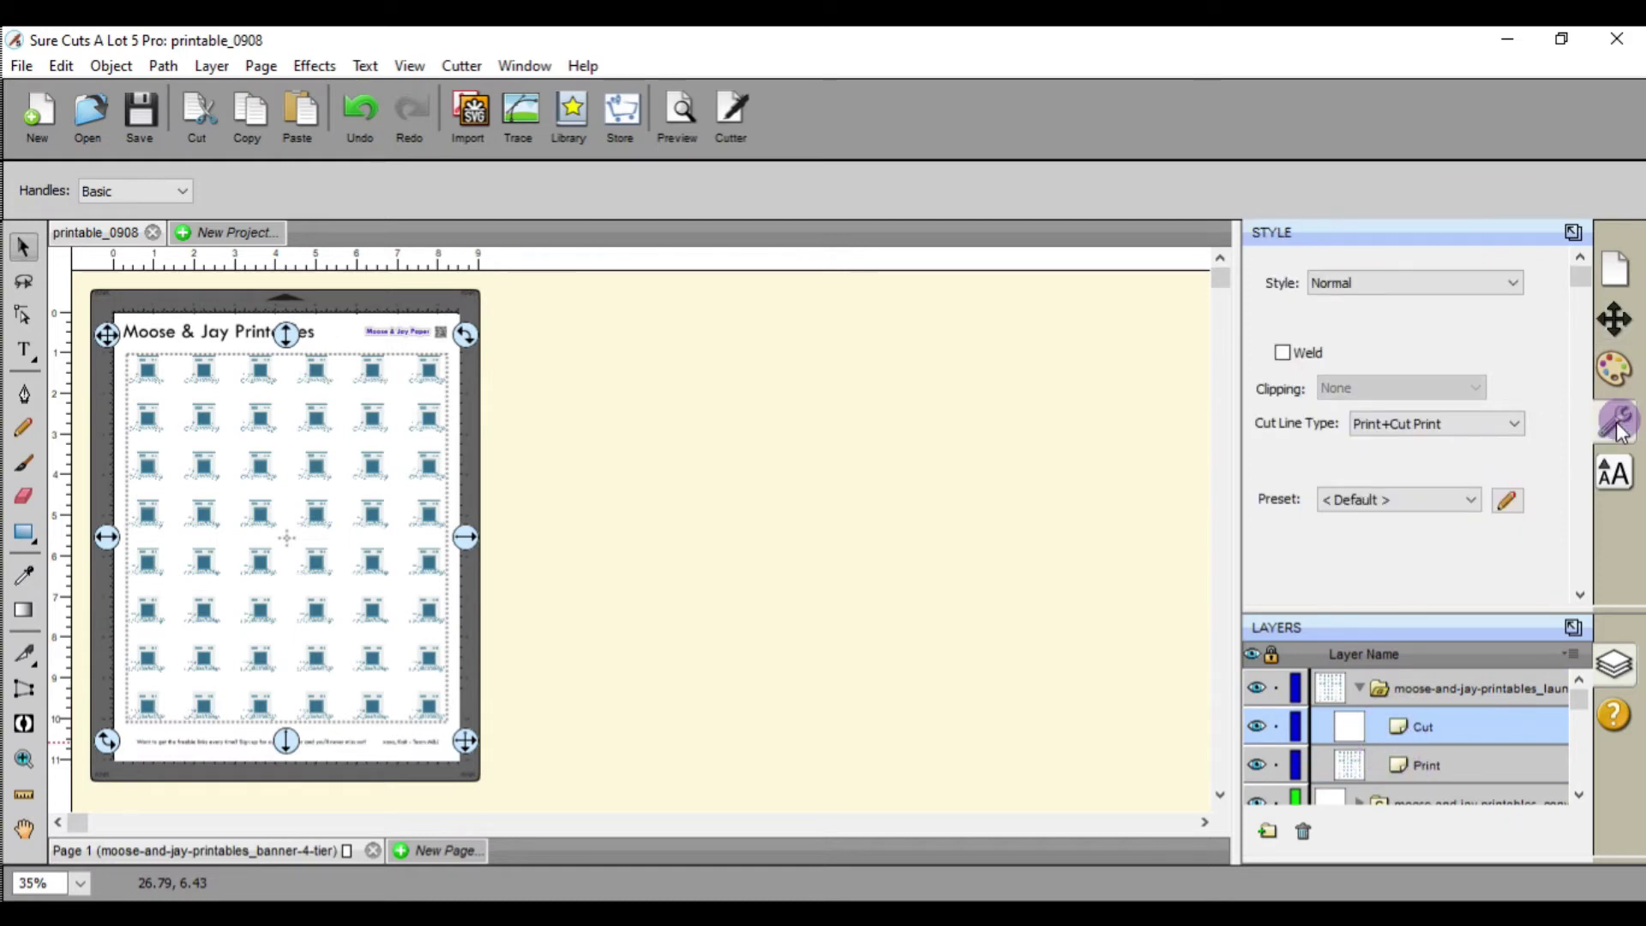
click(1484, 423)
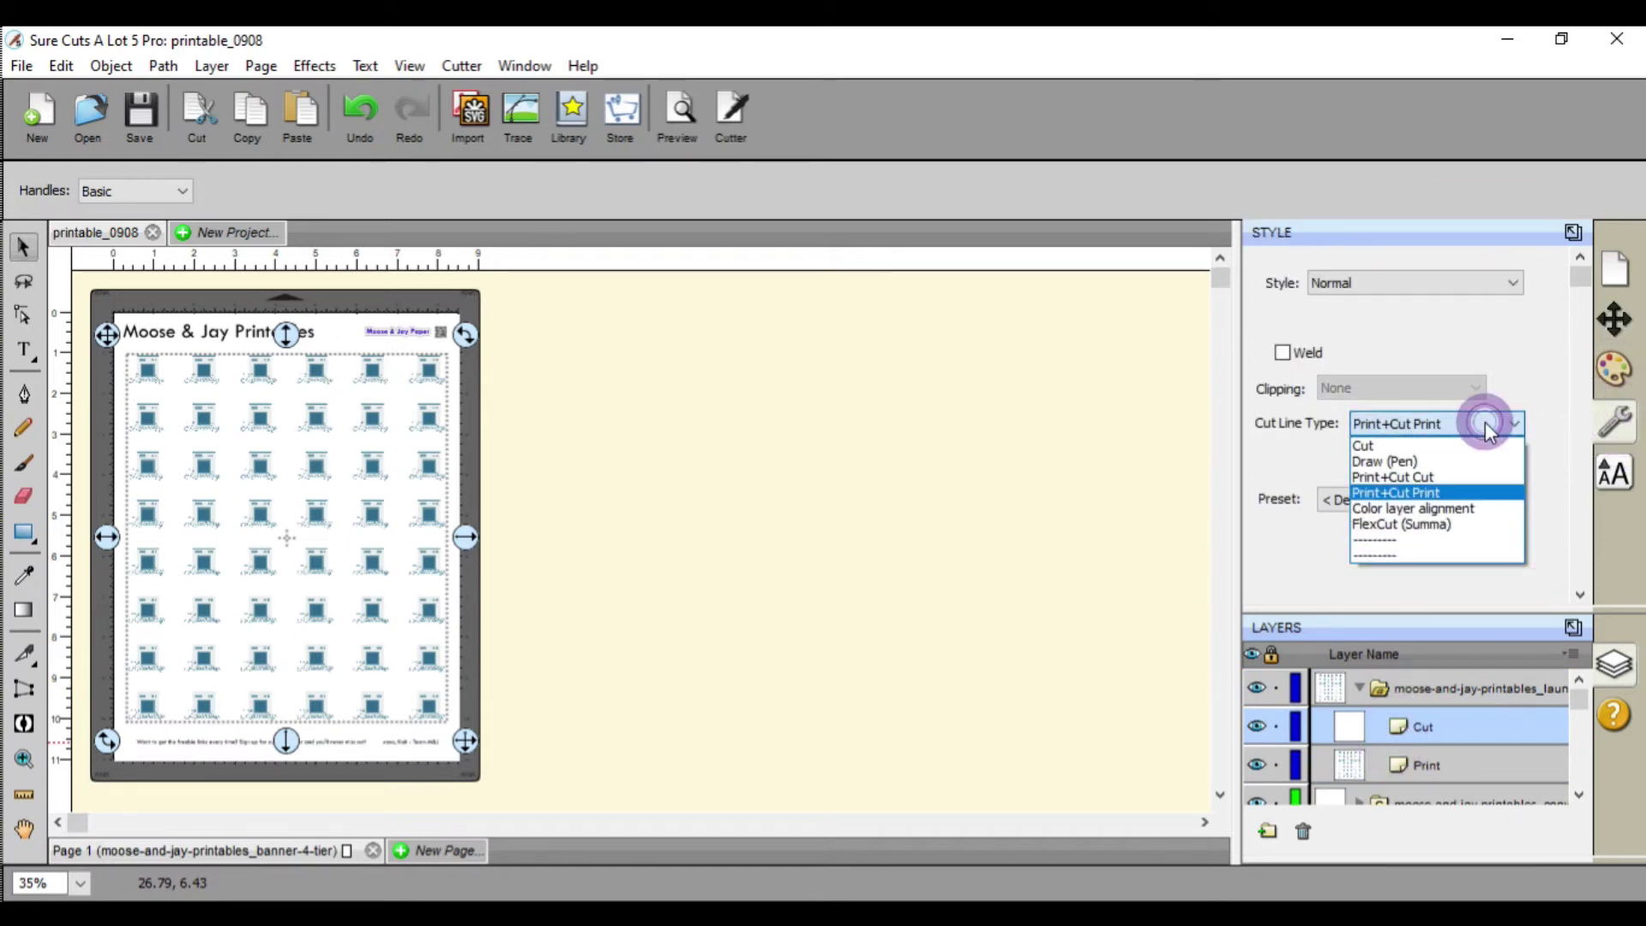
click(1468, 476)
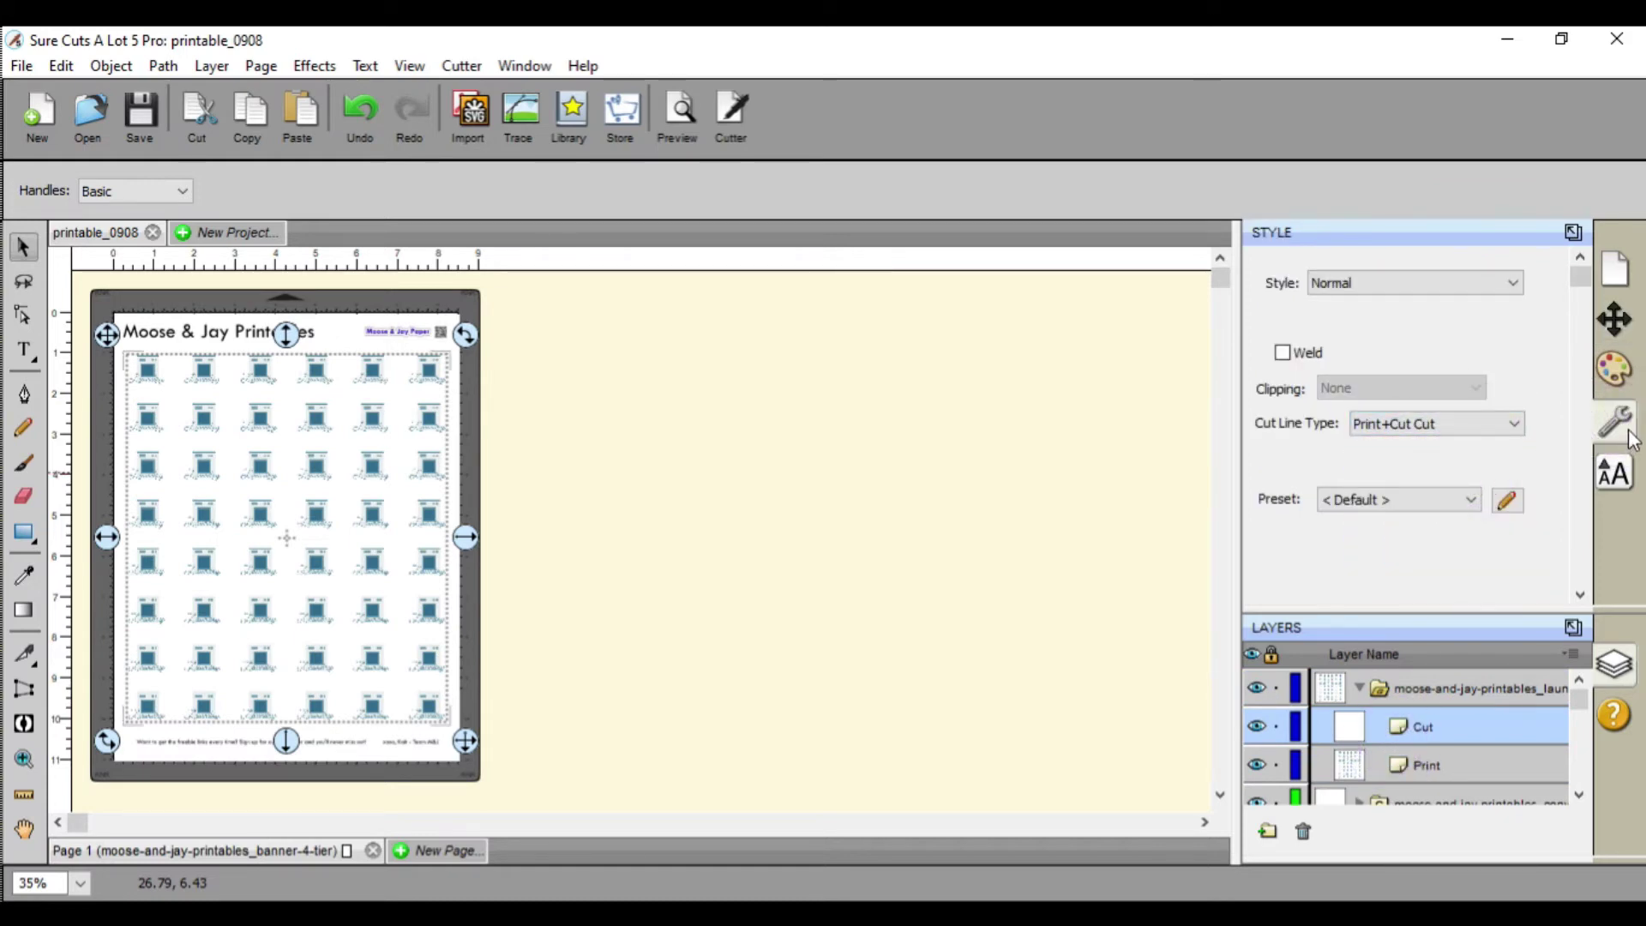
click(1422, 768)
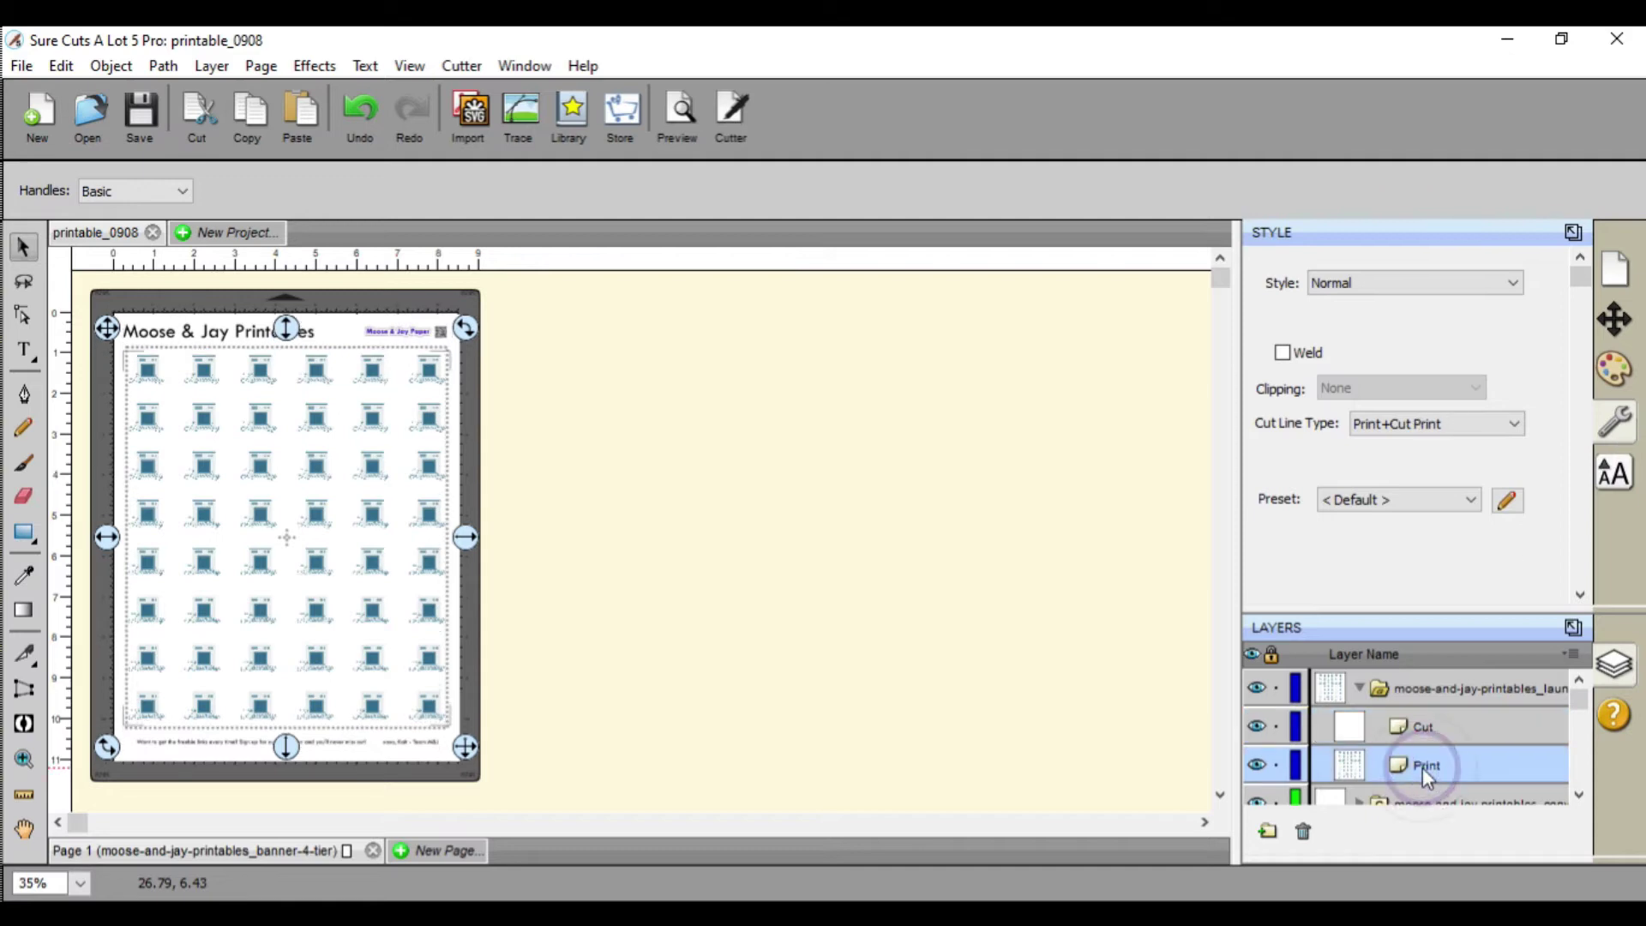
Preview the sheet's cut lines and registration marks before and after collapsing the laundry grid group, closing the preview each time
click(811, 523)
click(679, 113)
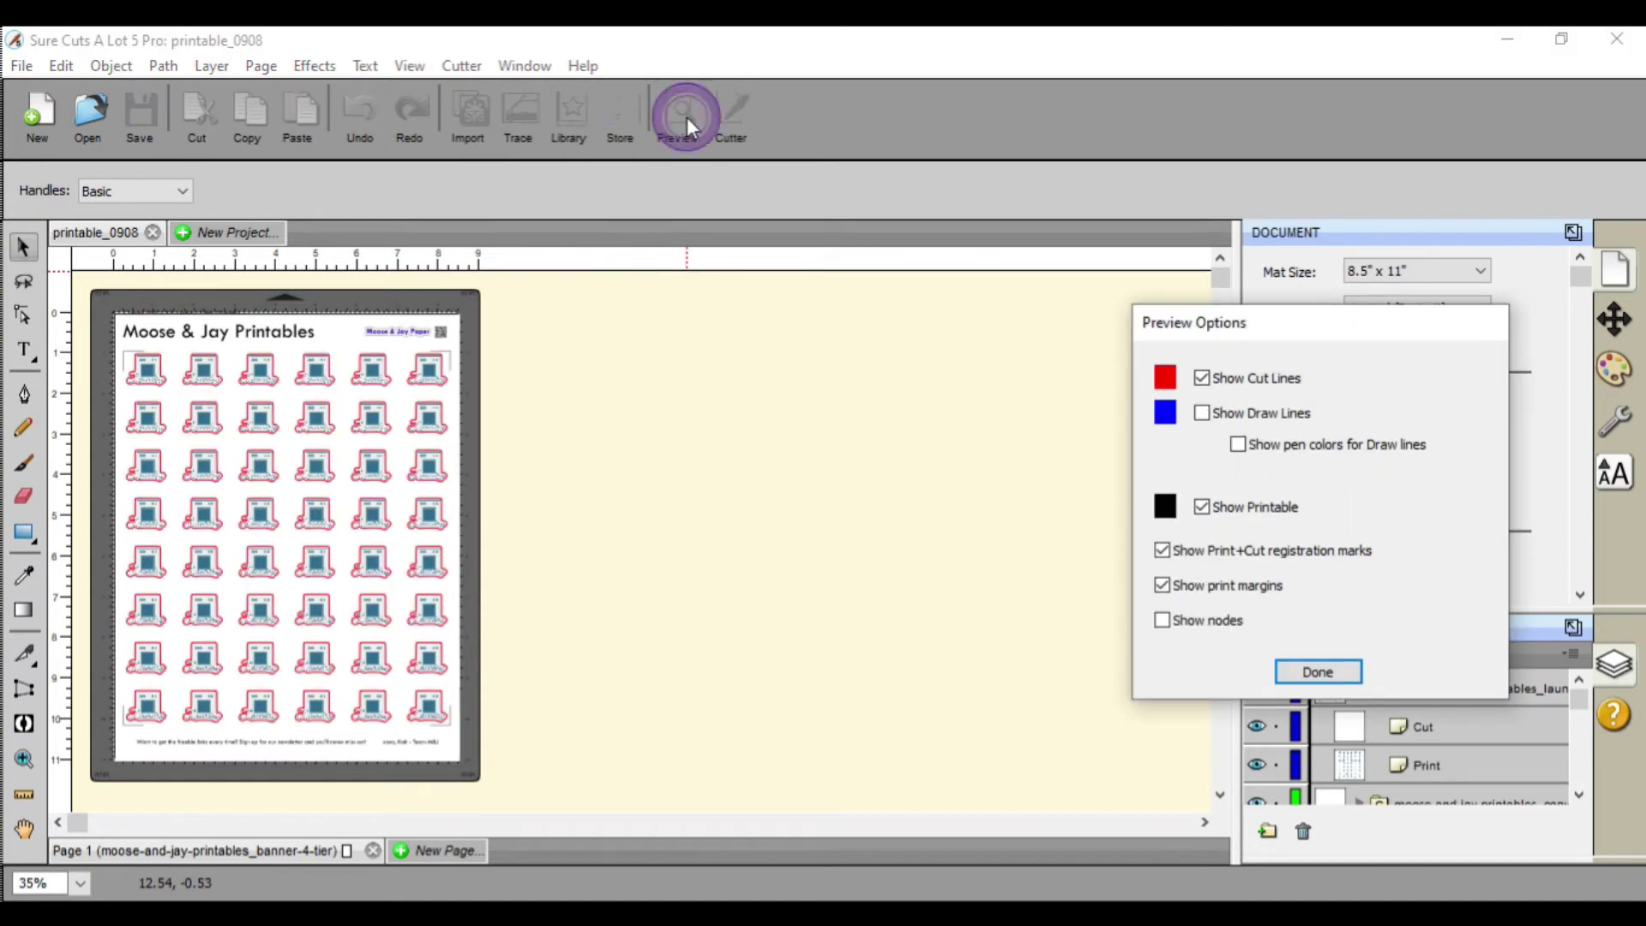
click(1318, 672)
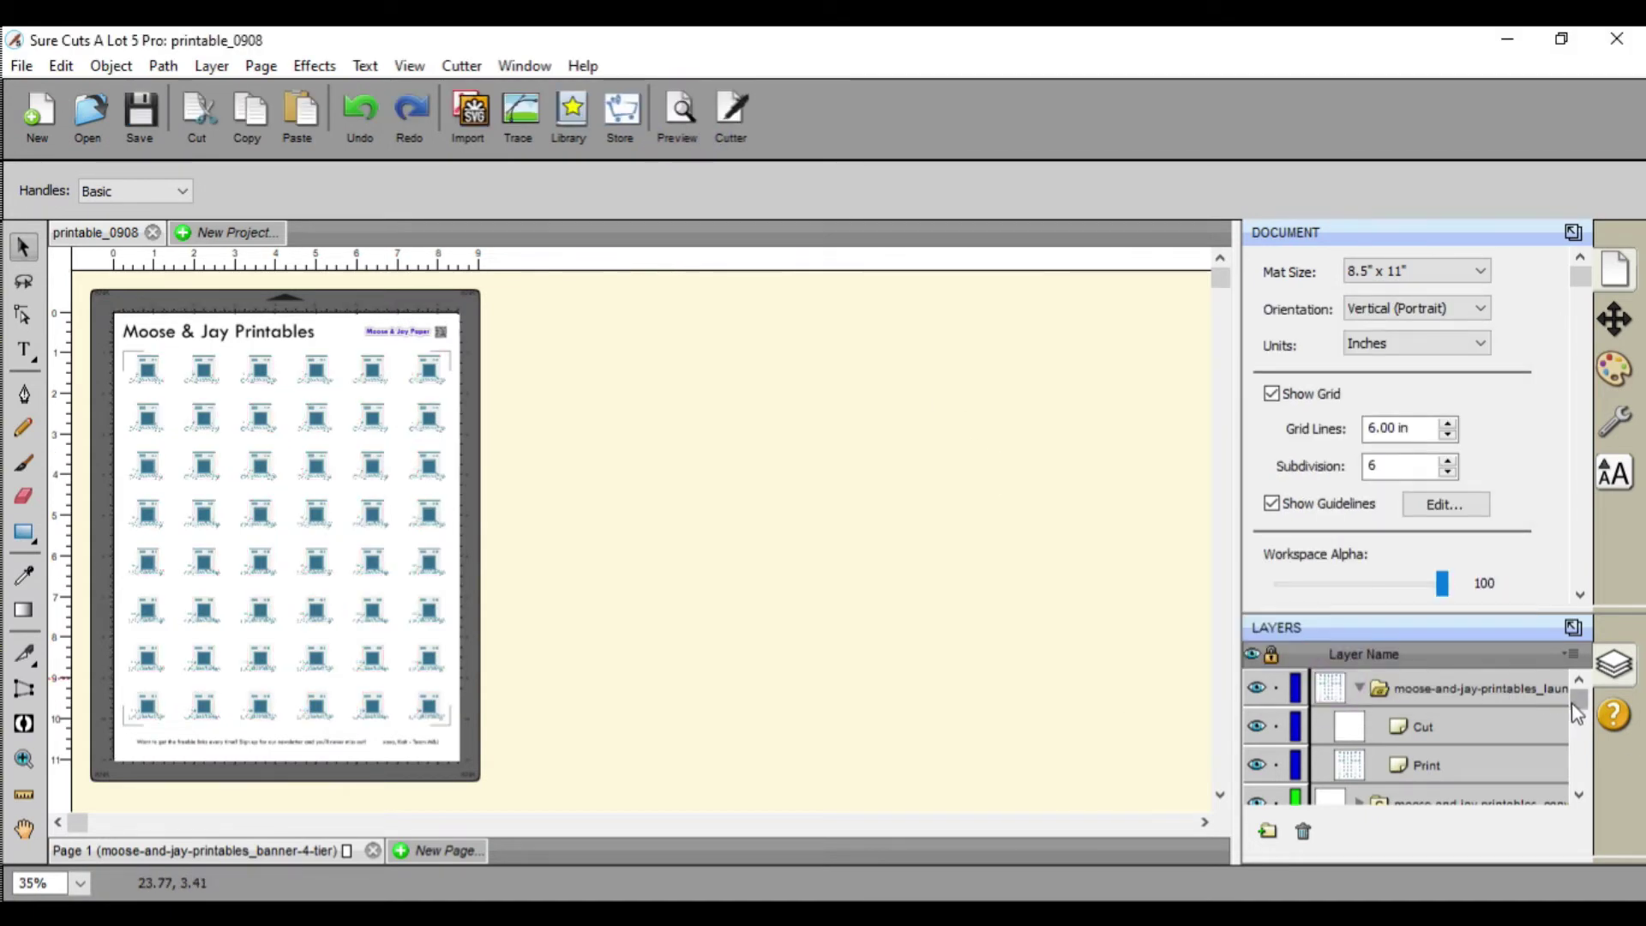
drag(1576, 711, 1574, 656)
click(1360, 683)
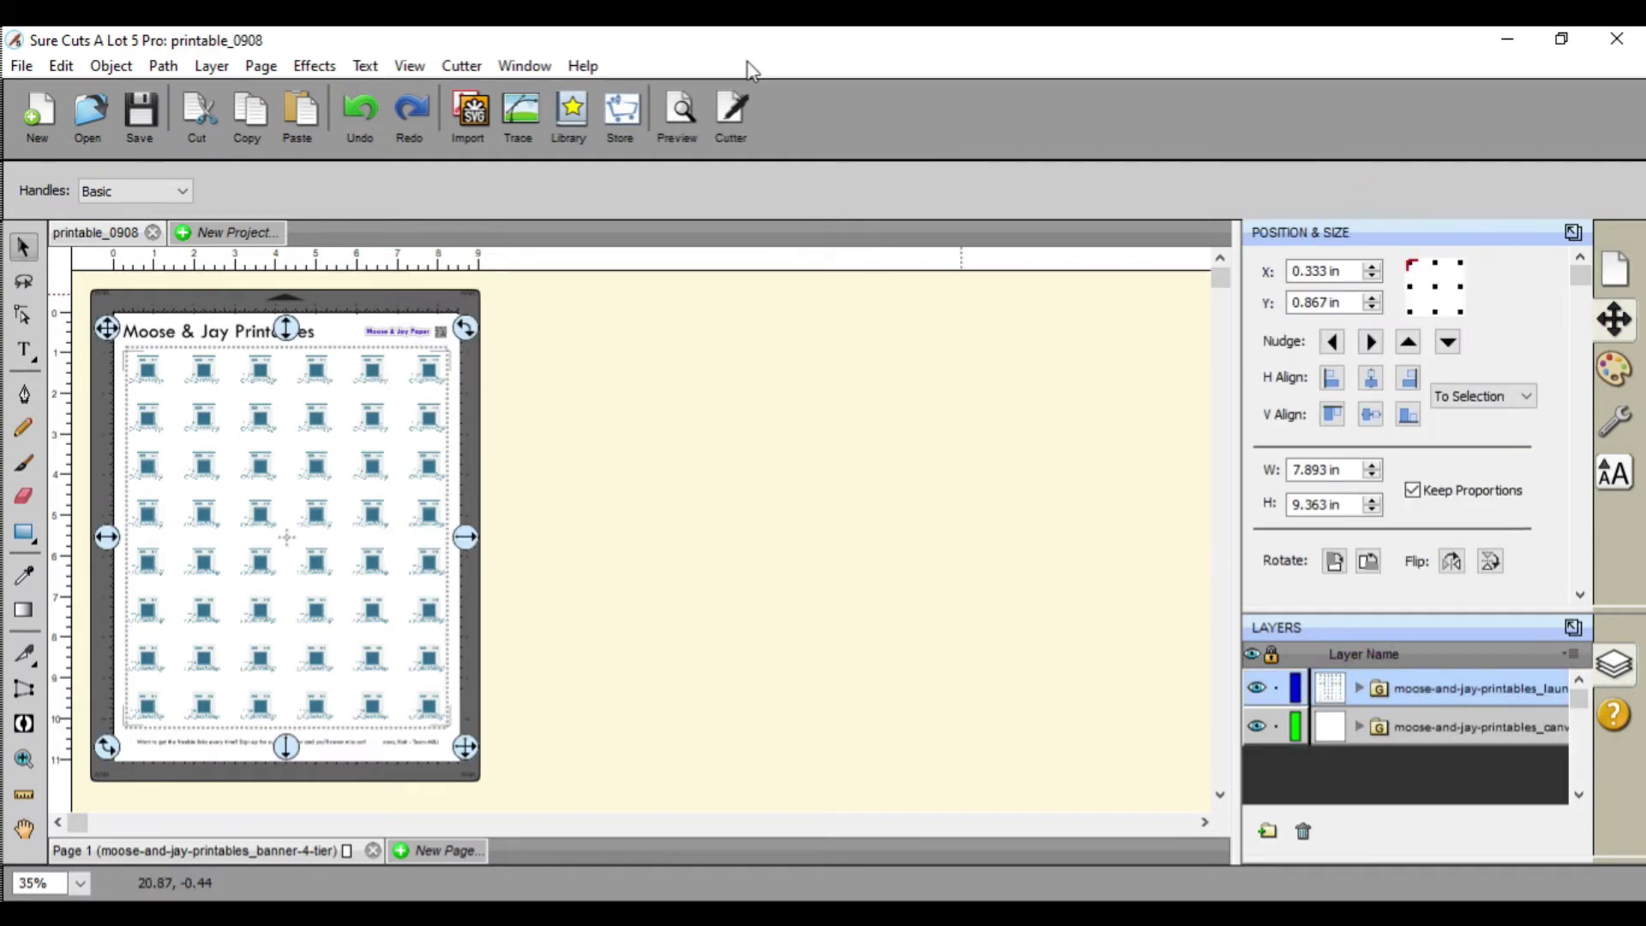
click(680, 111)
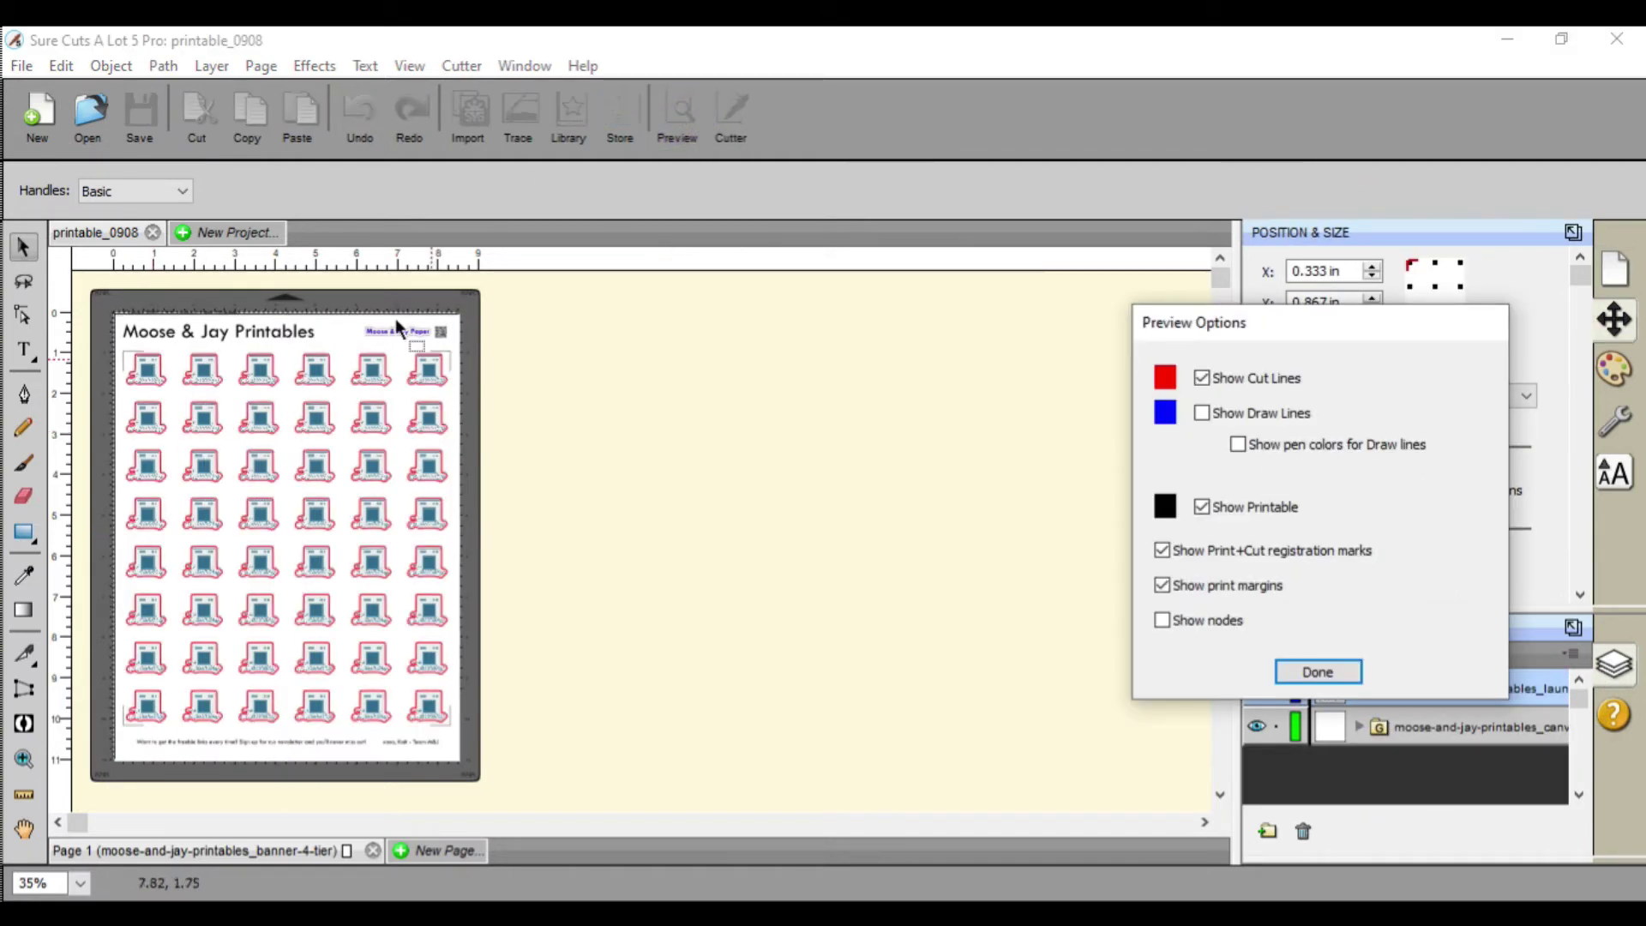
click(1318, 671)
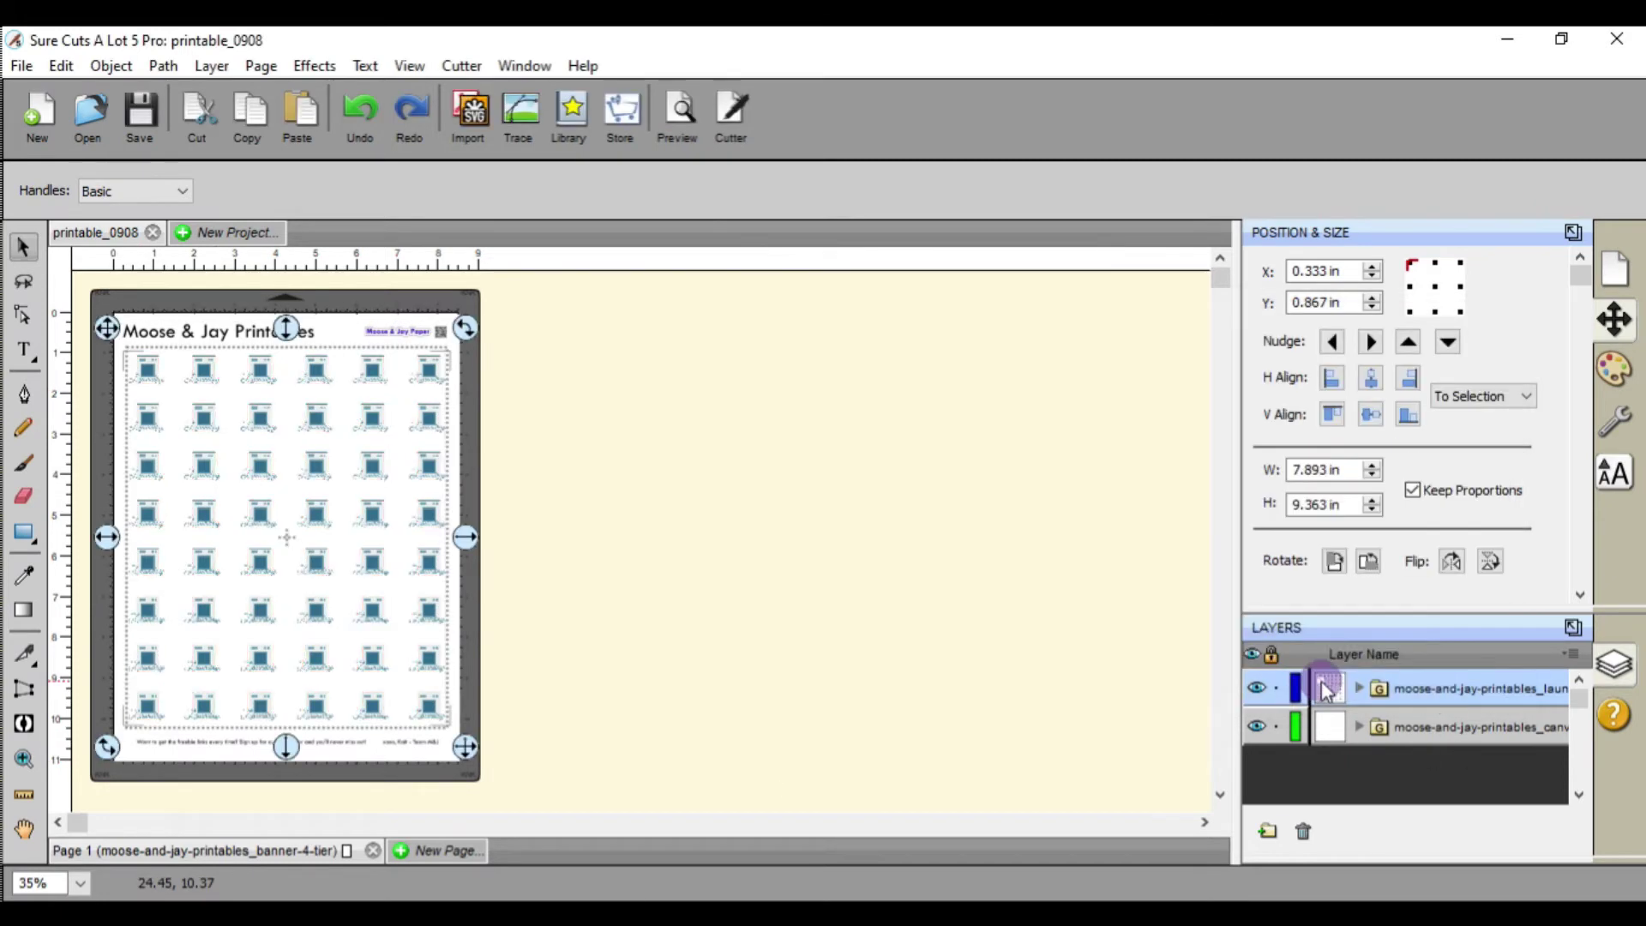
Preview the printout with registration marks enabled, continuing past the printing-boundary warning, and cancel the print job
click(21, 66)
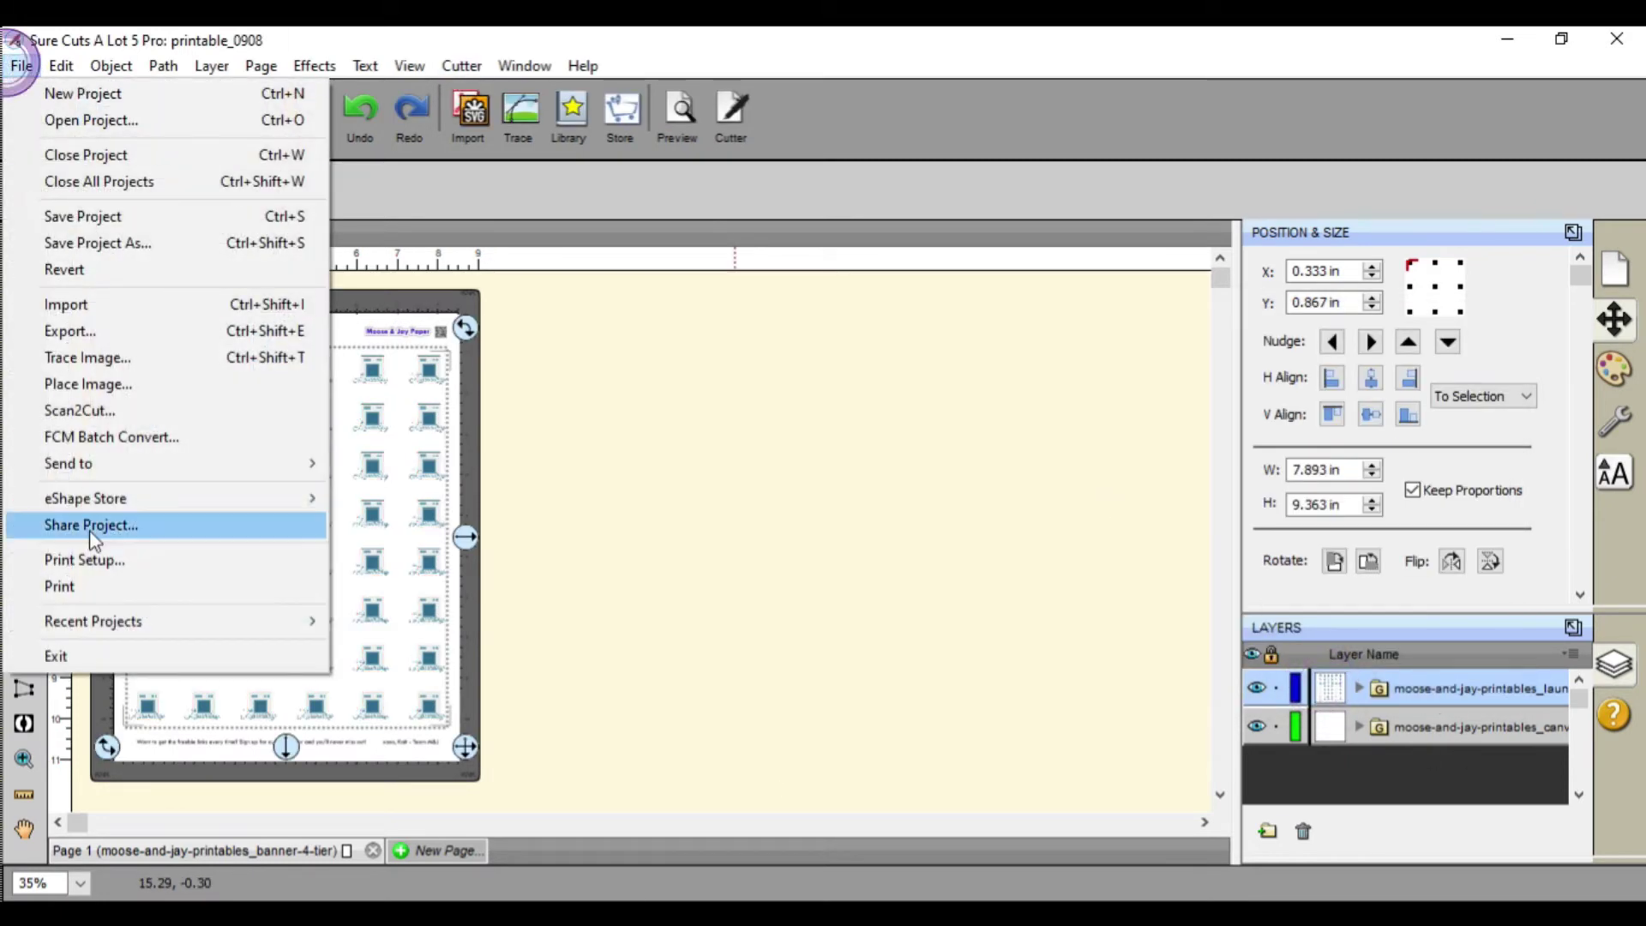
click(86, 590)
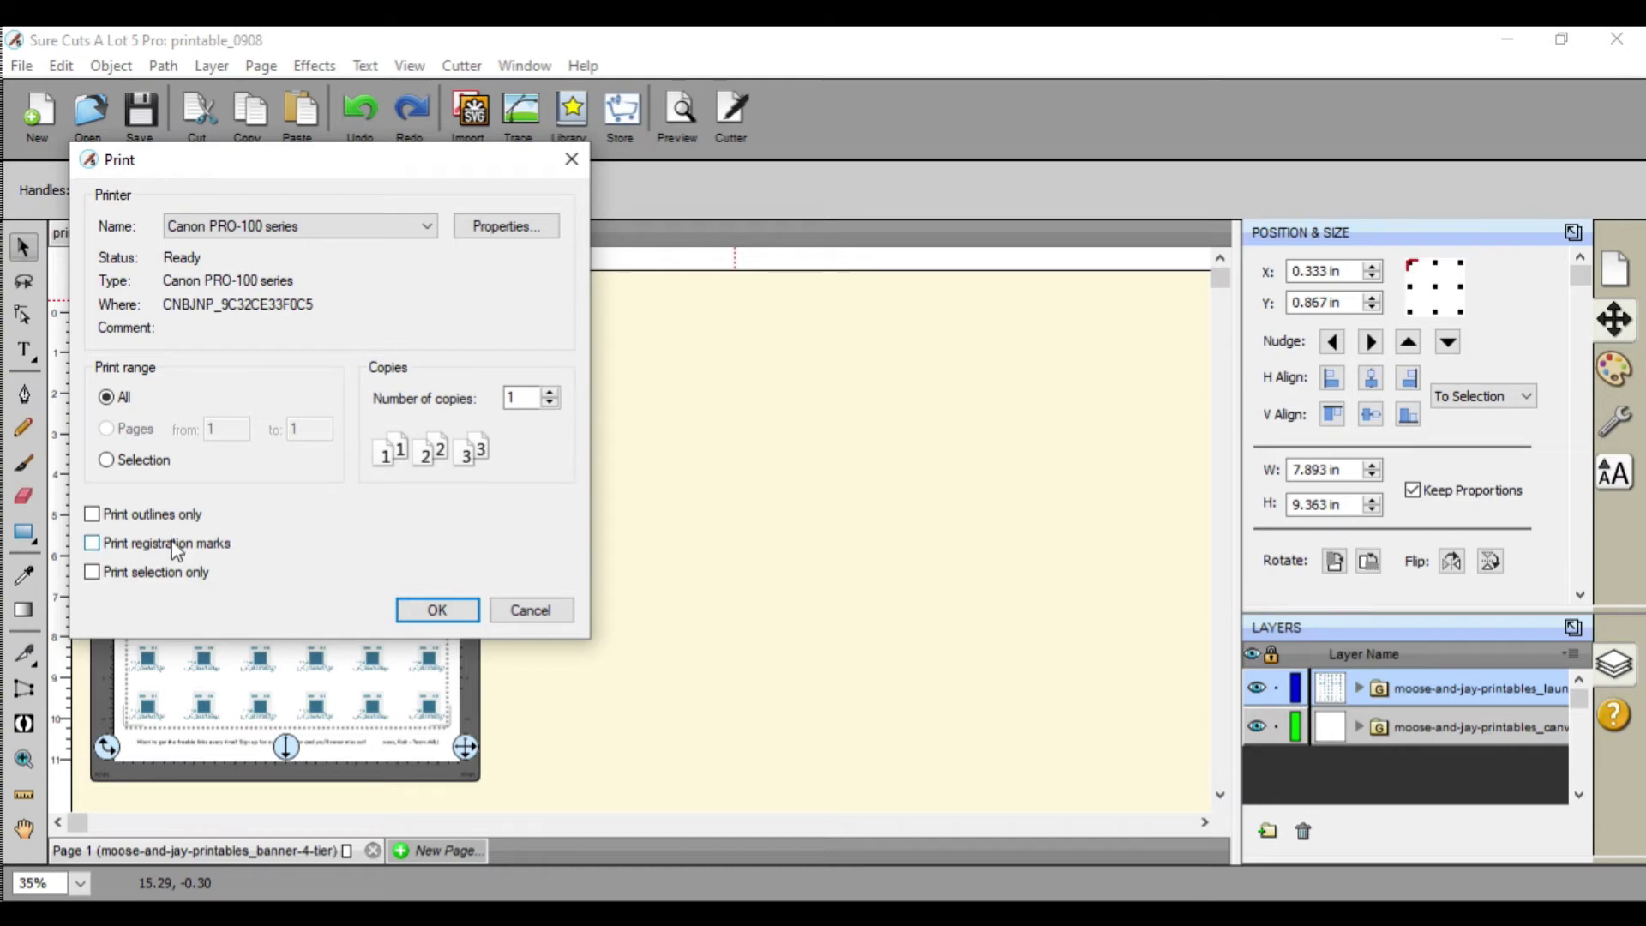
click(176, 546)
click(433, 611)
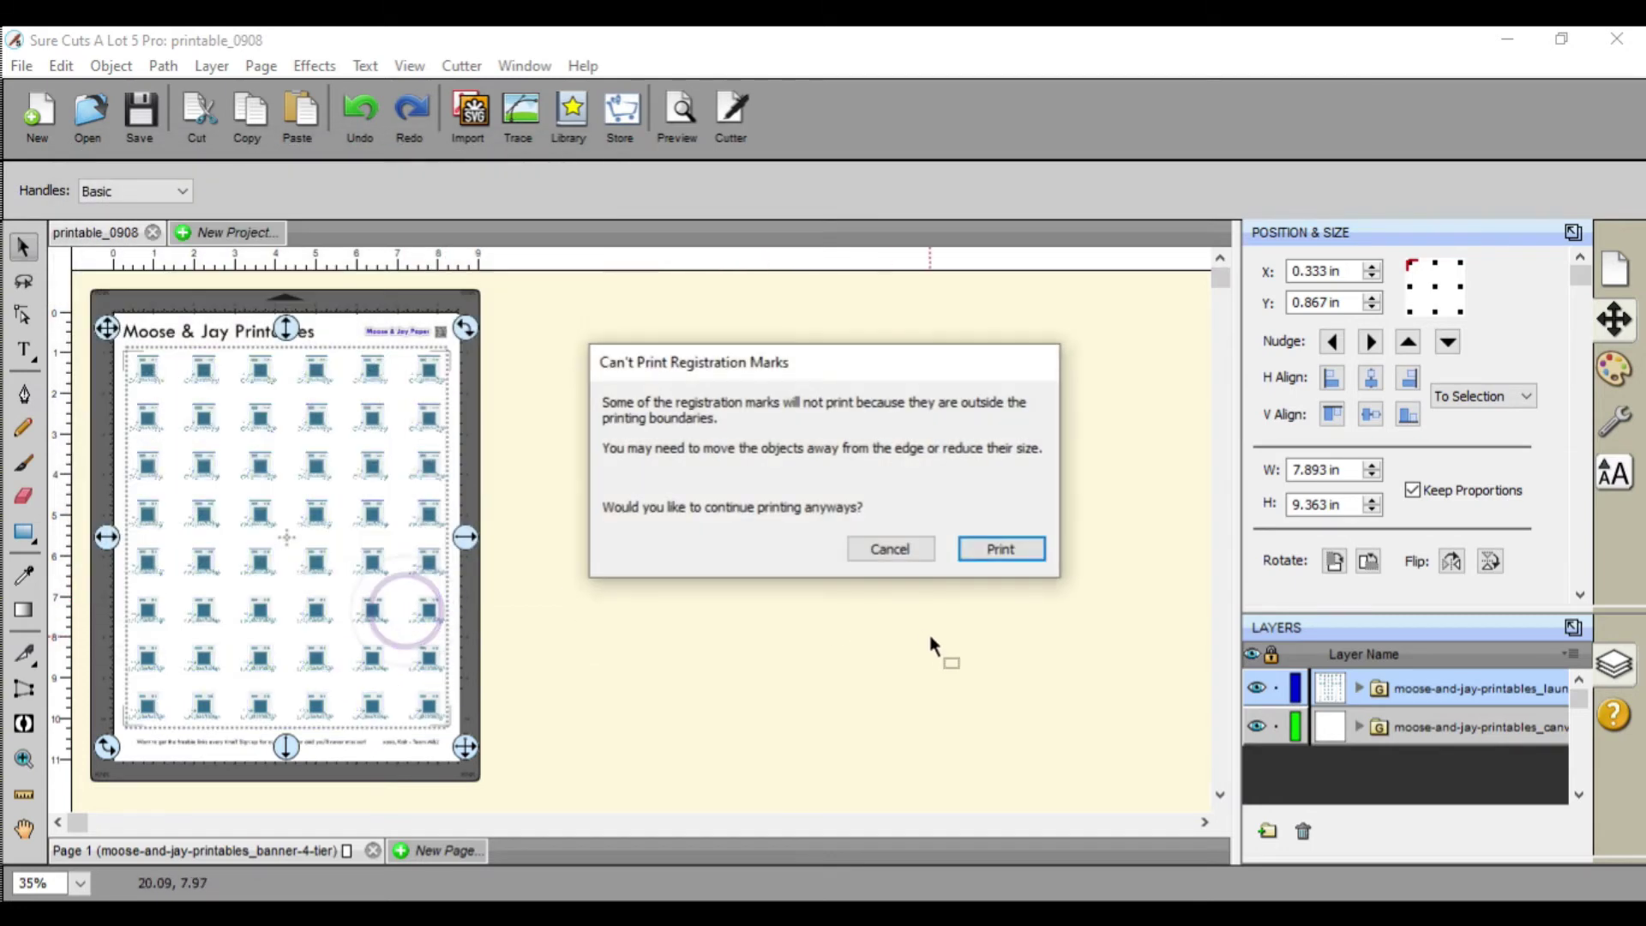
click(988, 551)
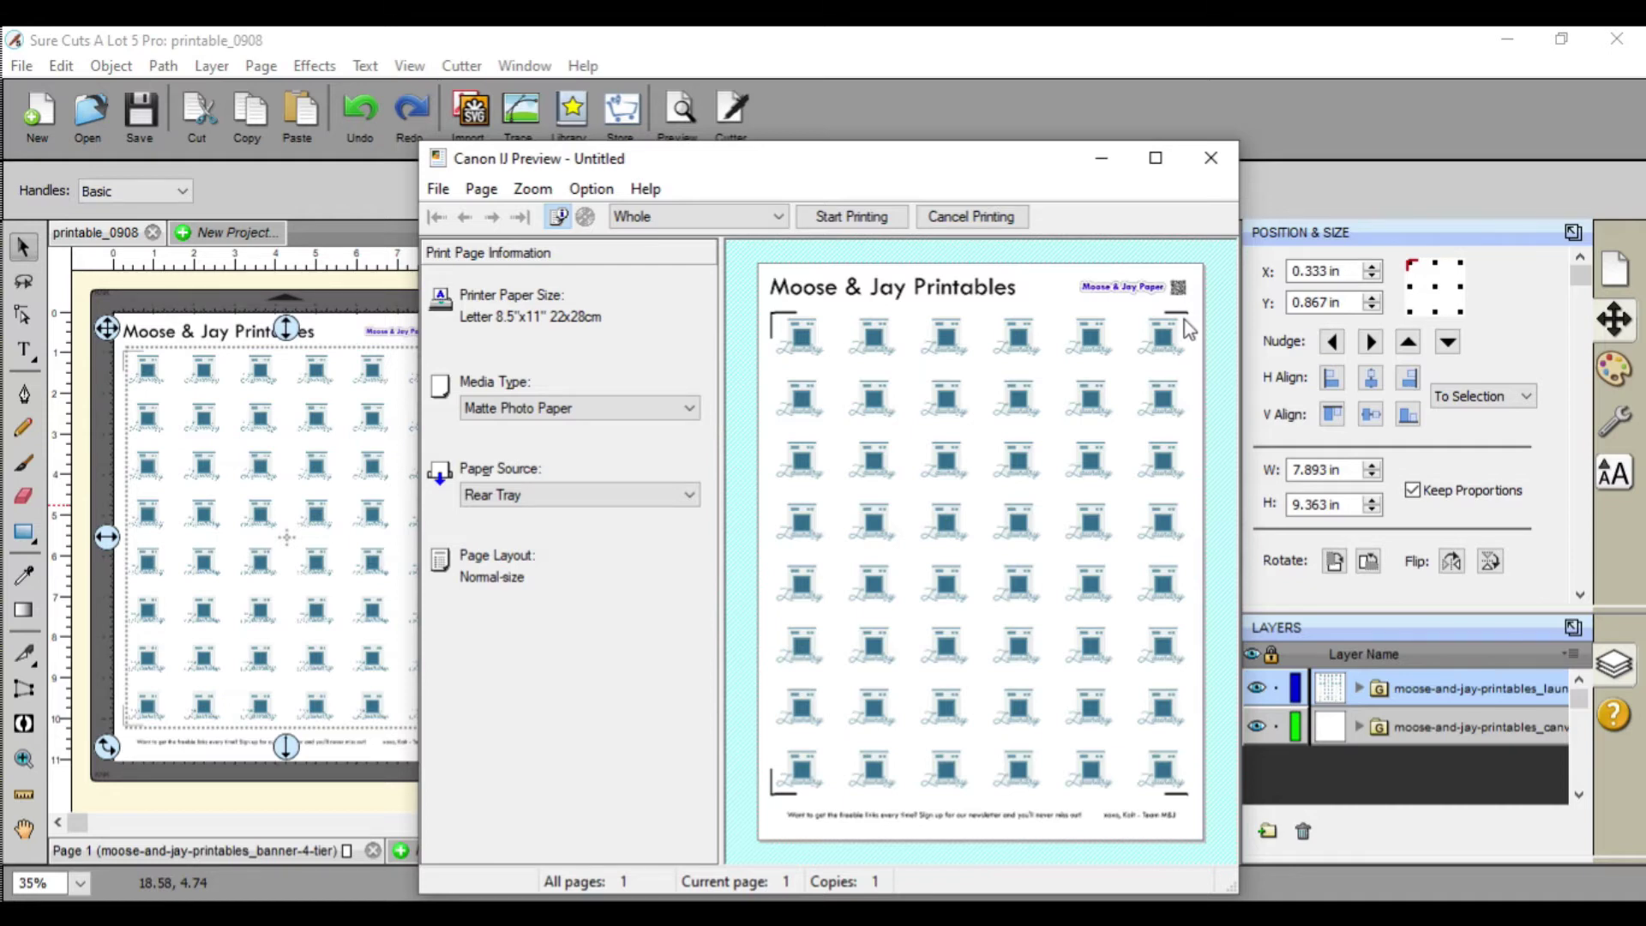
click(994, 219)
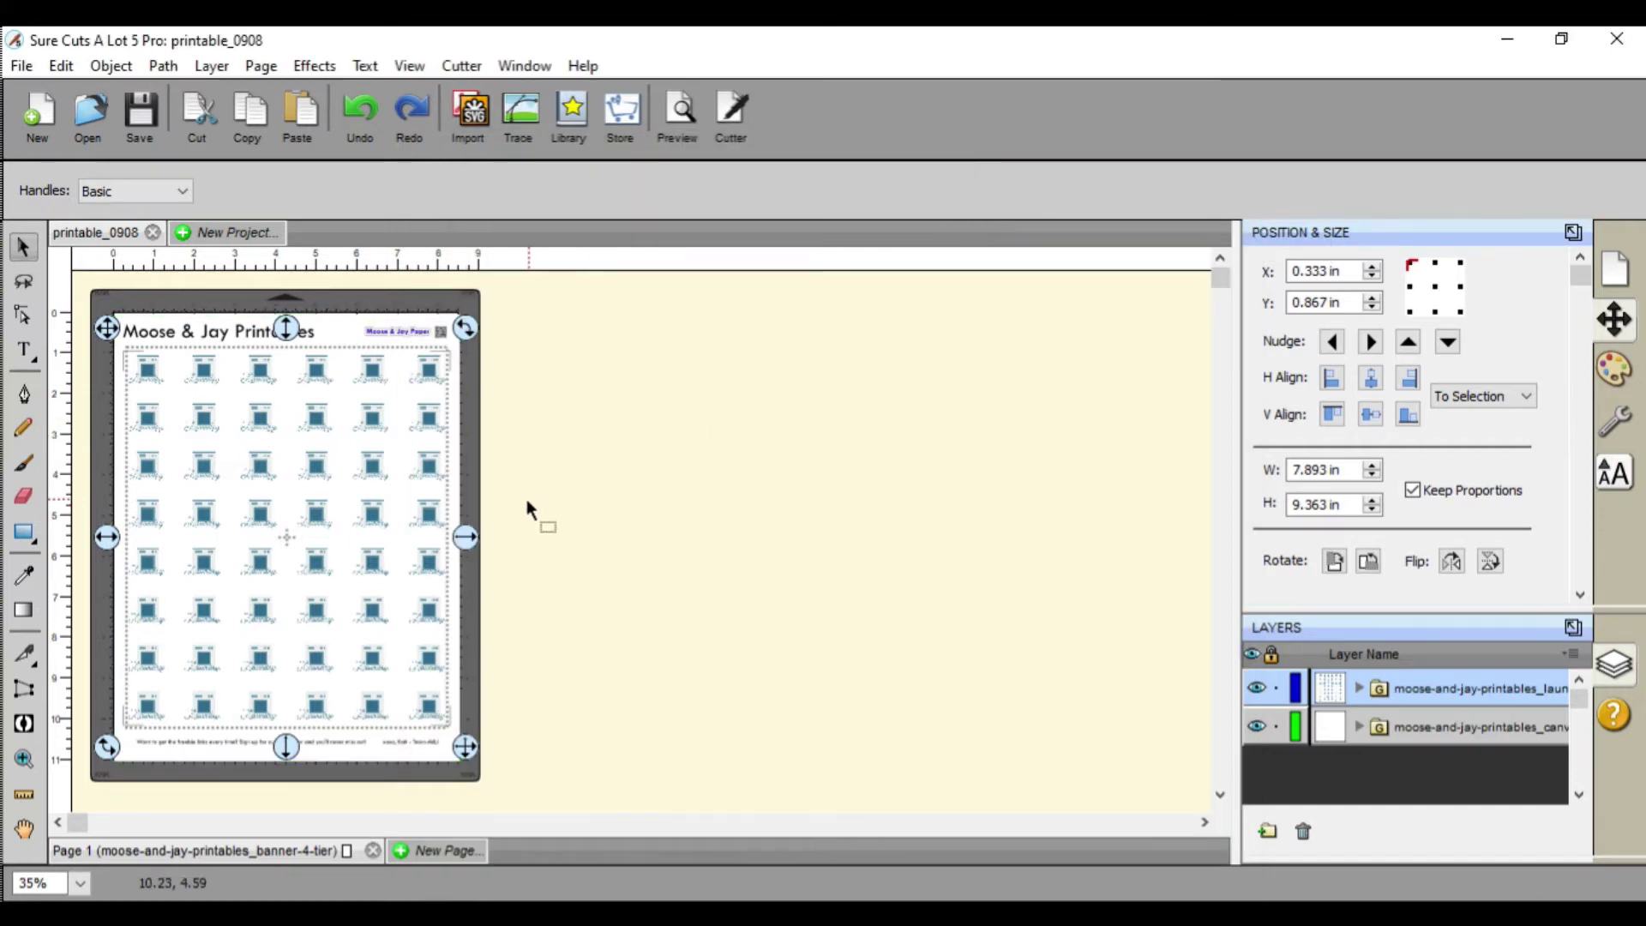
Select the laundry grid group and set its height to 9.3 in with proportions kept
click(23, 763)
click(325, 577)
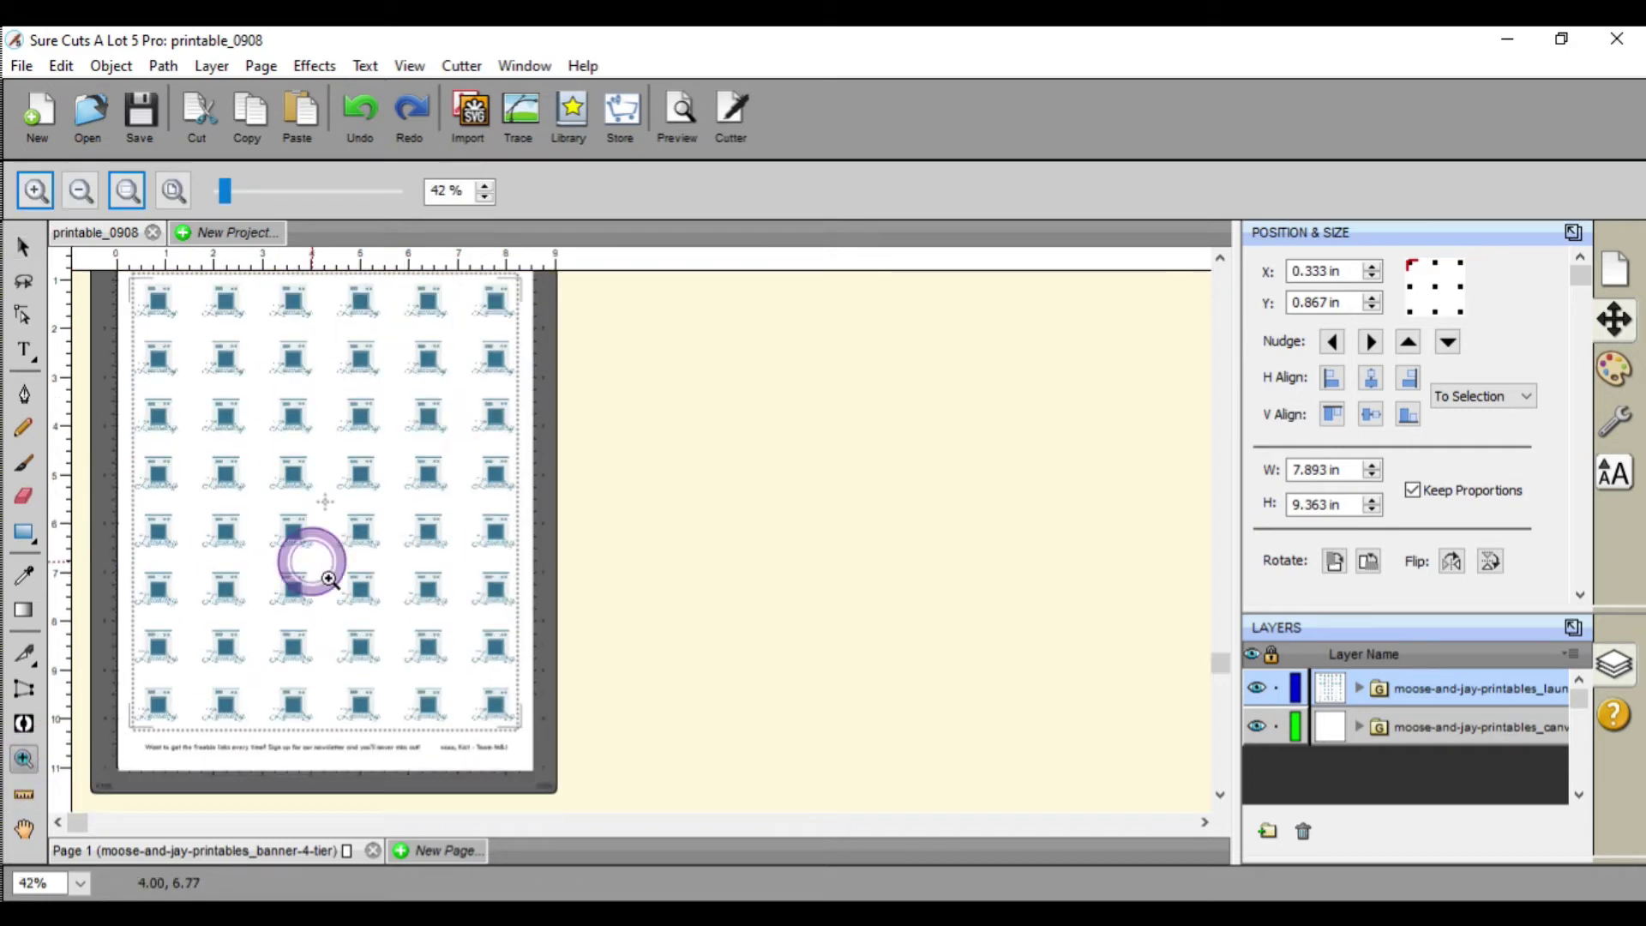
click(329, 578)
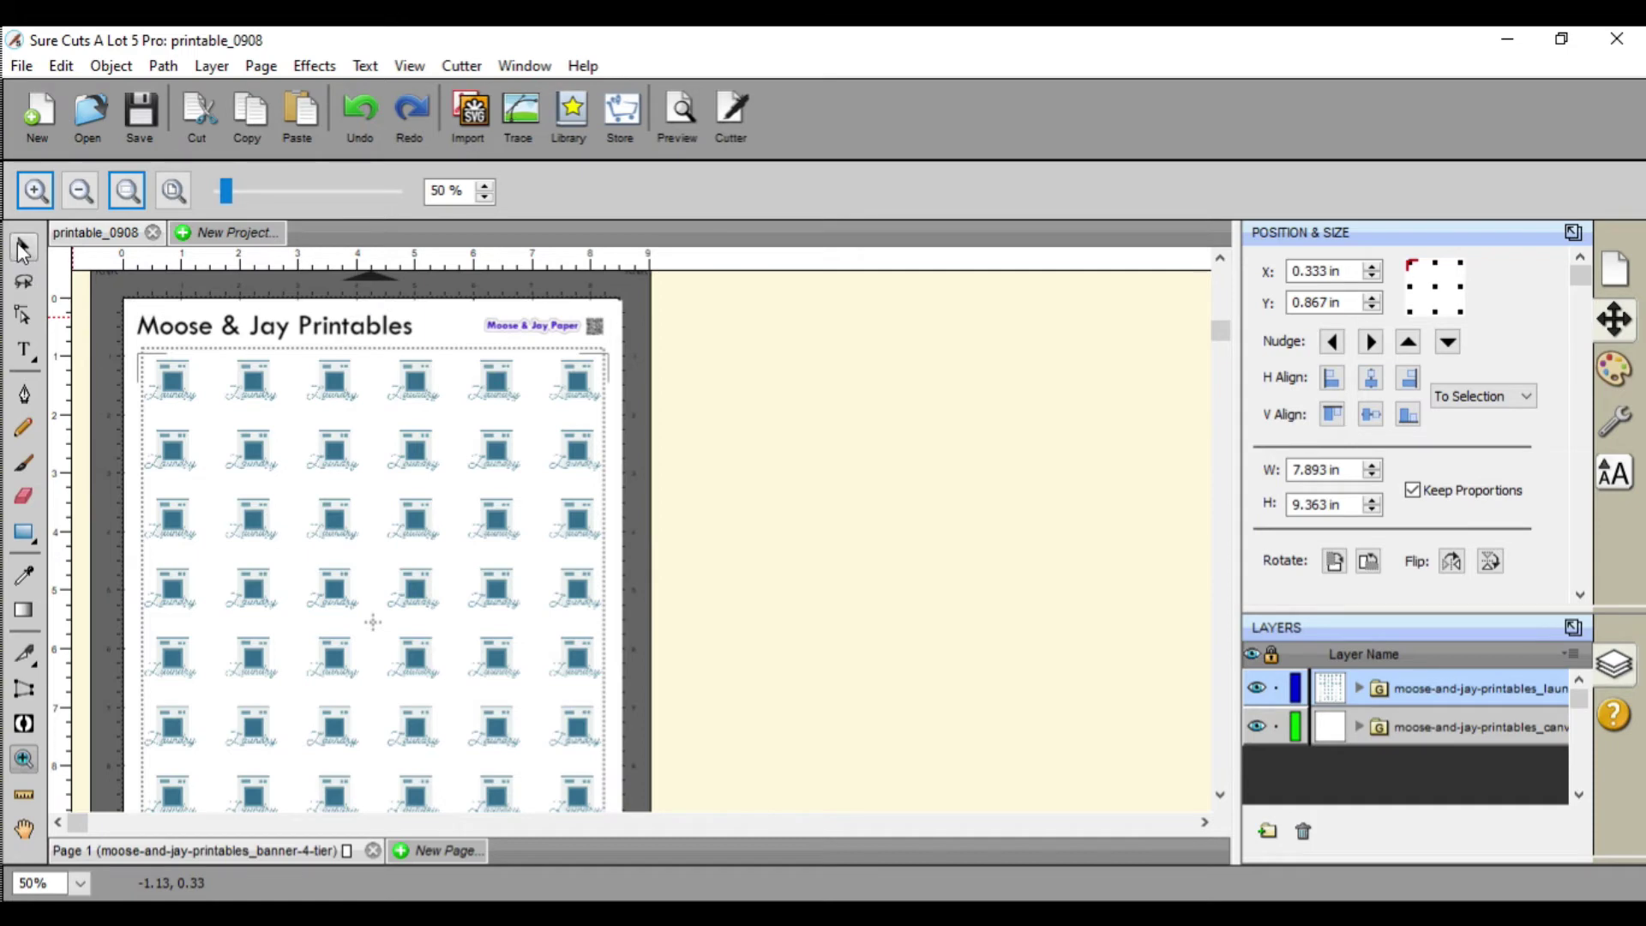
scroll(110, 367, down, 1)
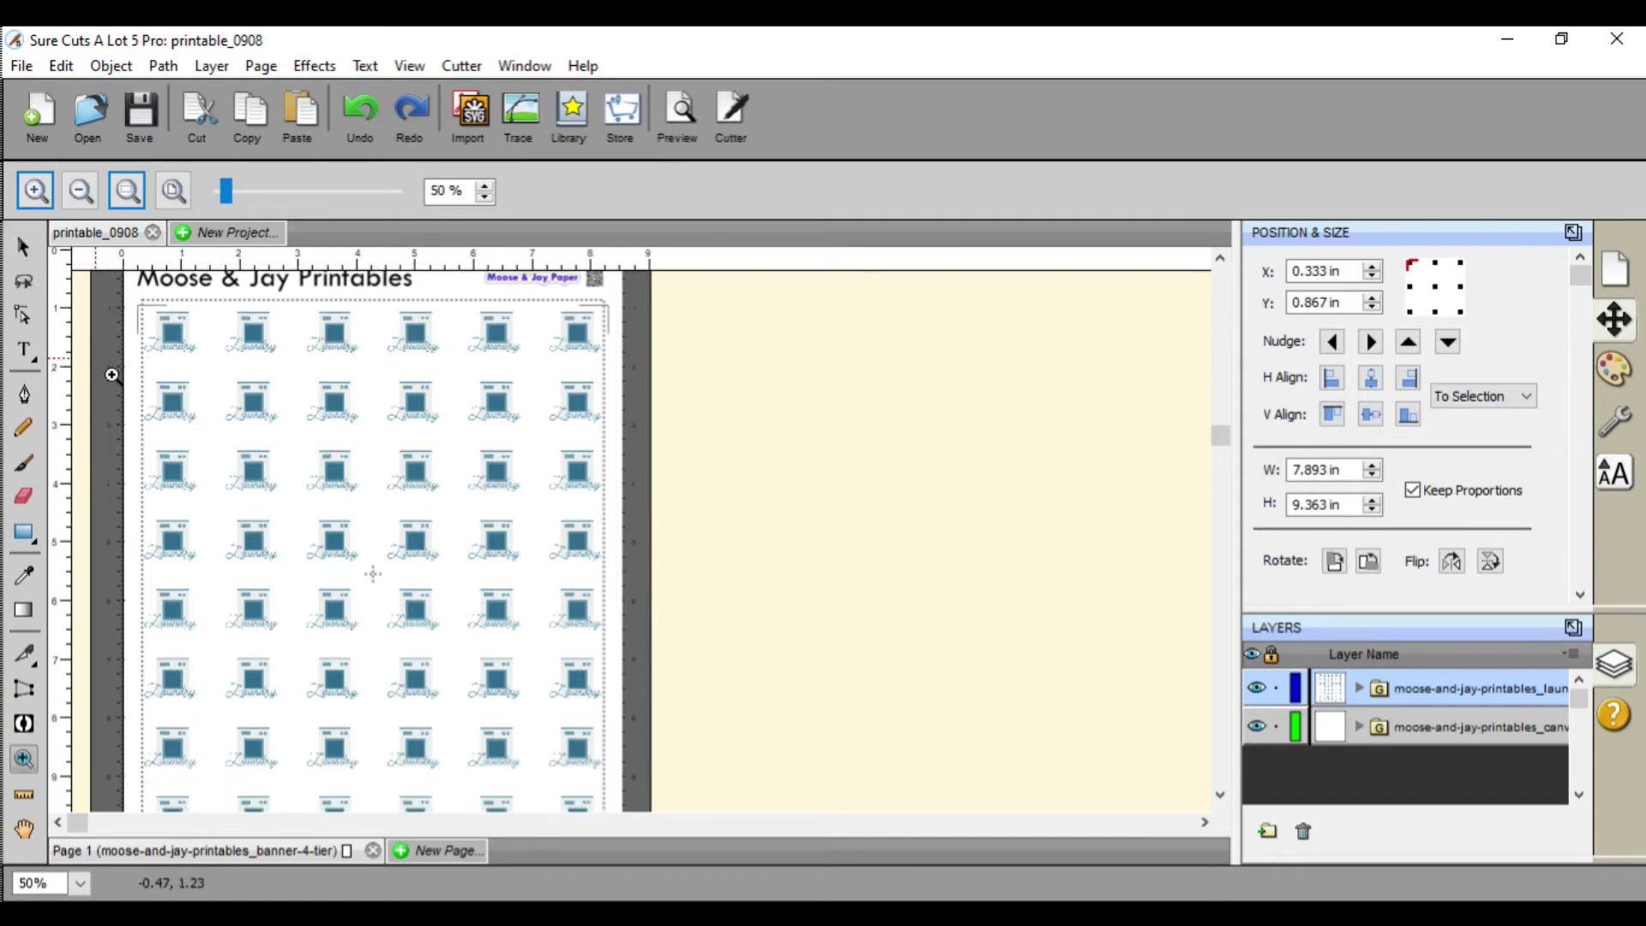
click(24, 246)
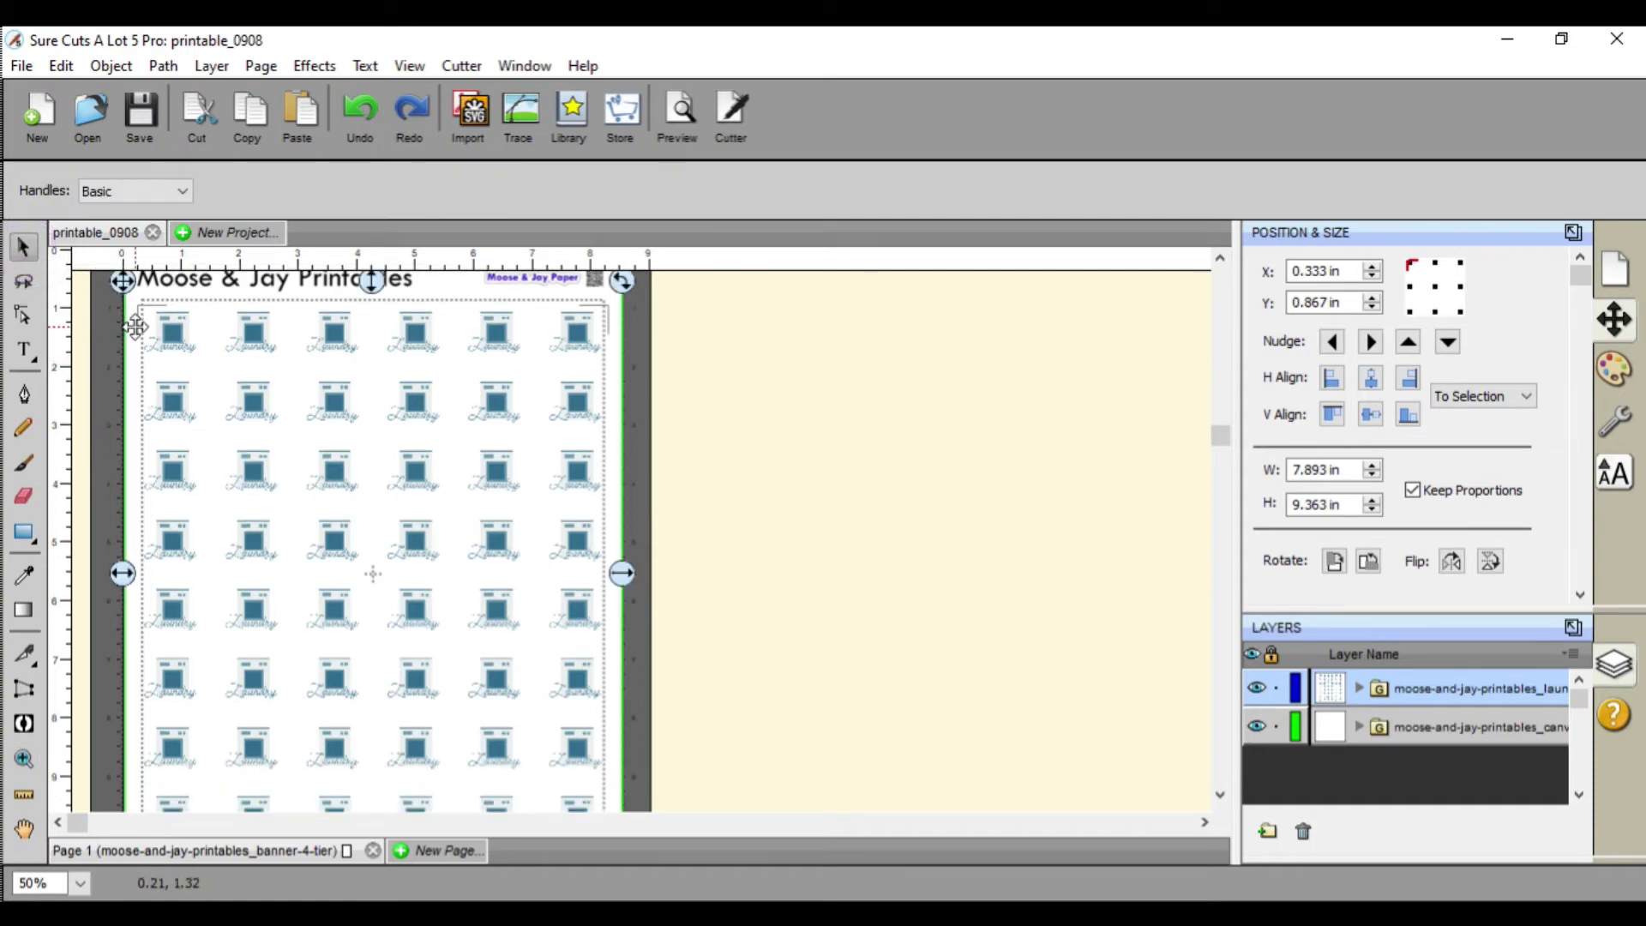
click(101, 343)
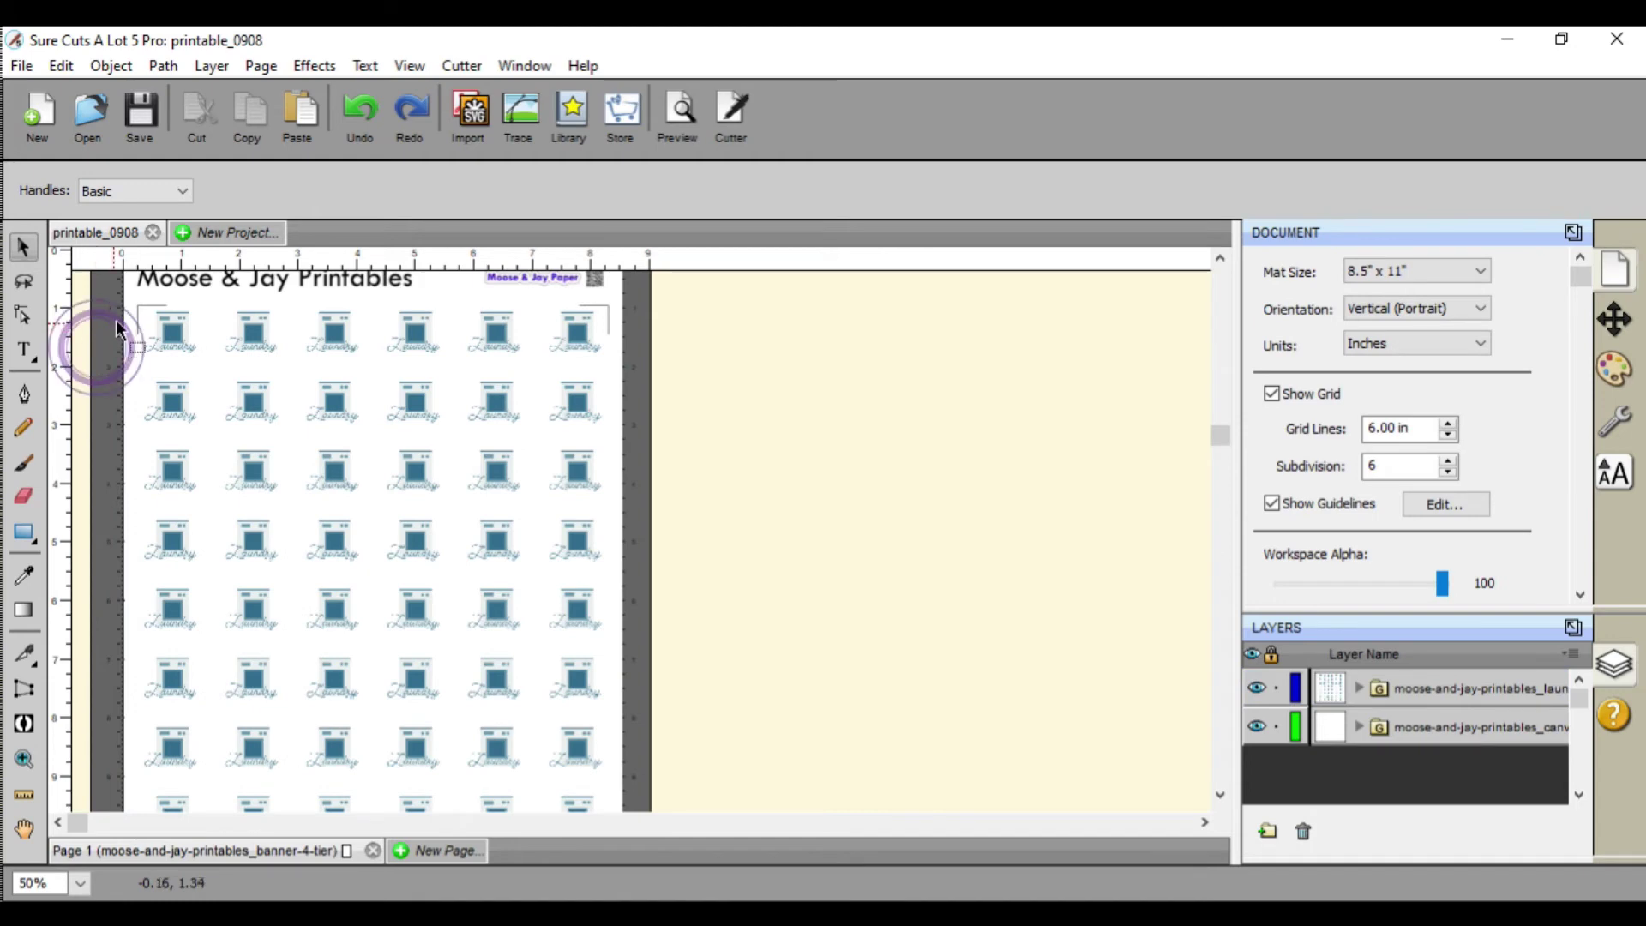
click(1502, 686)
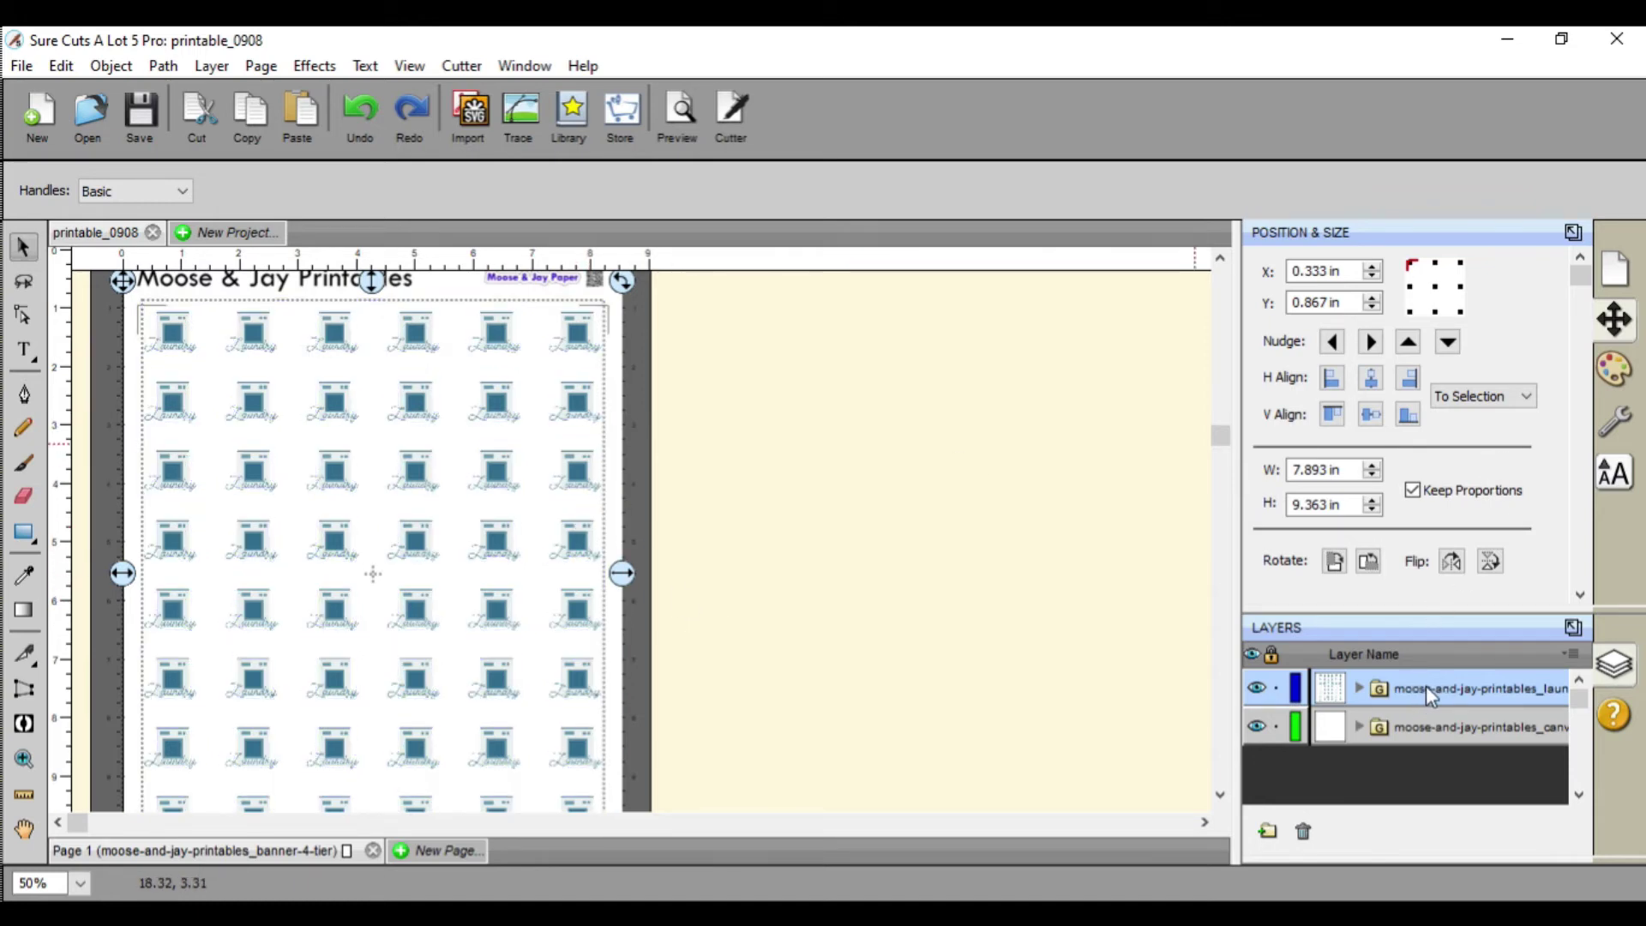
click(1330, 502)
key(Return)
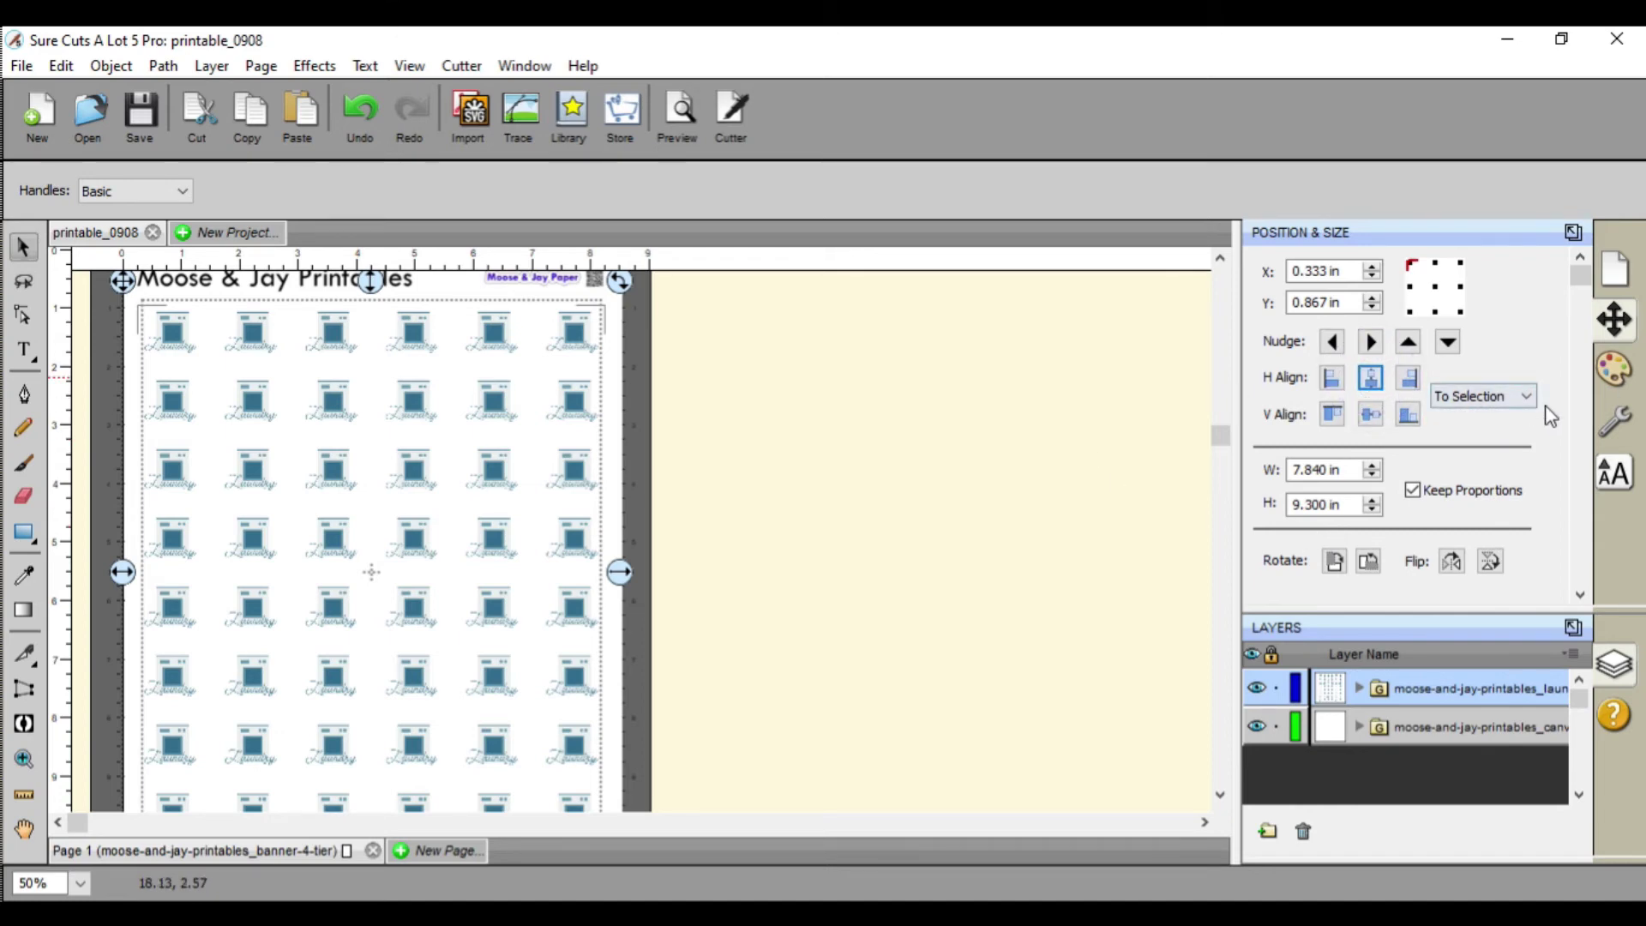
Set the alignment reference to To Page and center the laundry grid horizontally on the page
click(1502, 397)
click(1489, 426)
click(1488, 399)
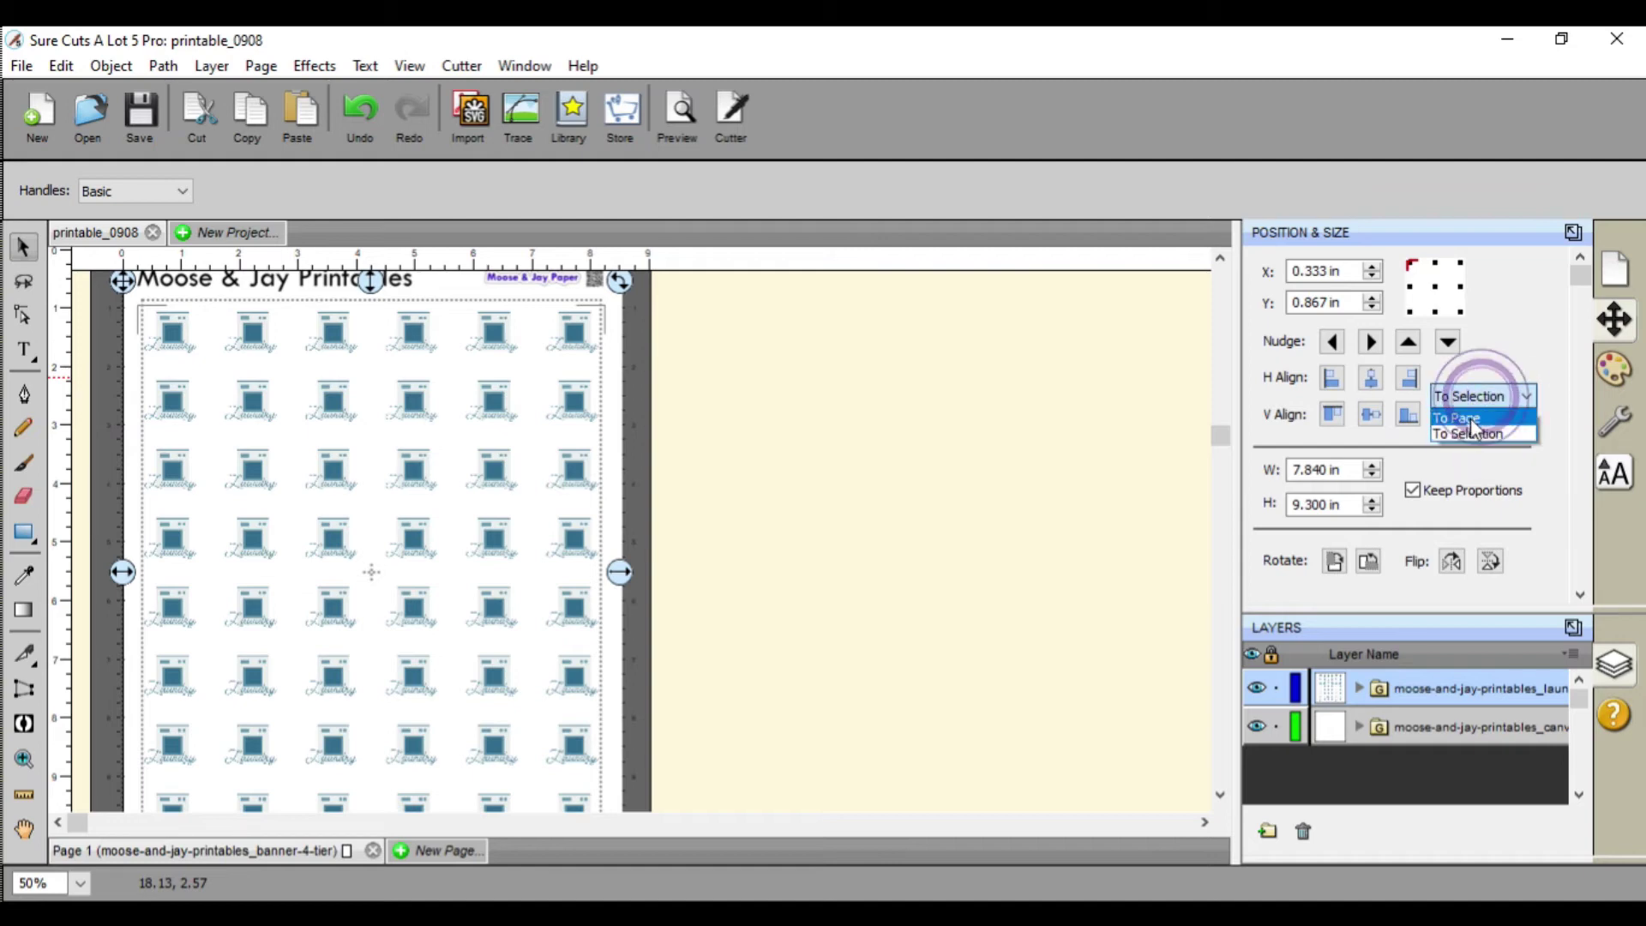
click(1470, 416)
click(1372, 378)
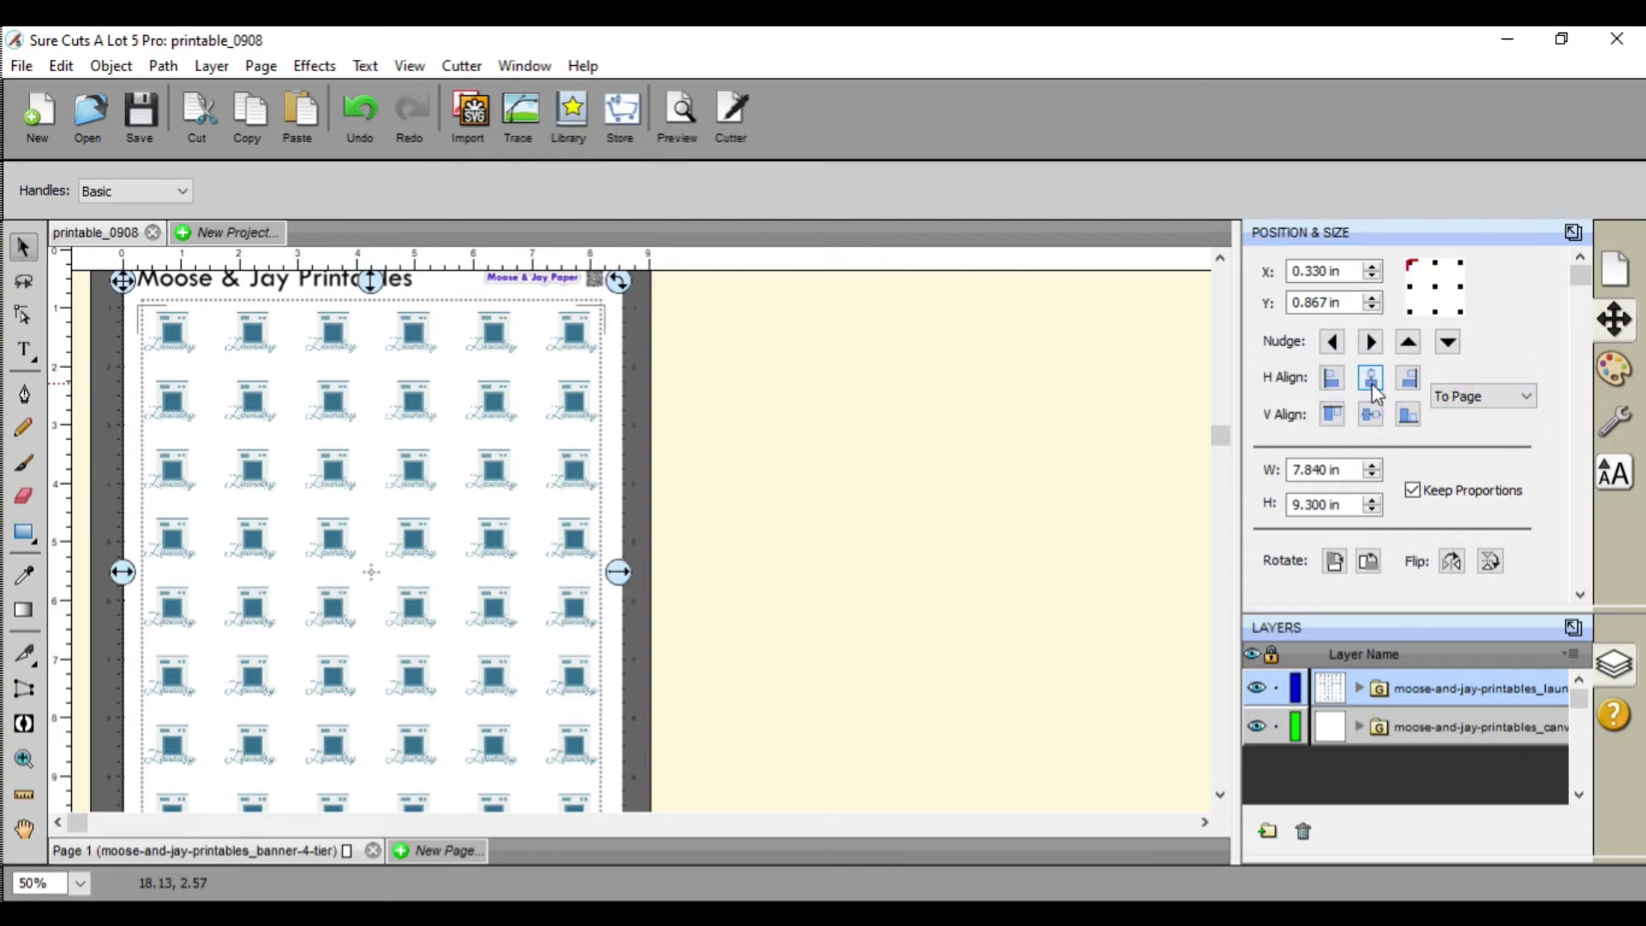
click(1367, 384)
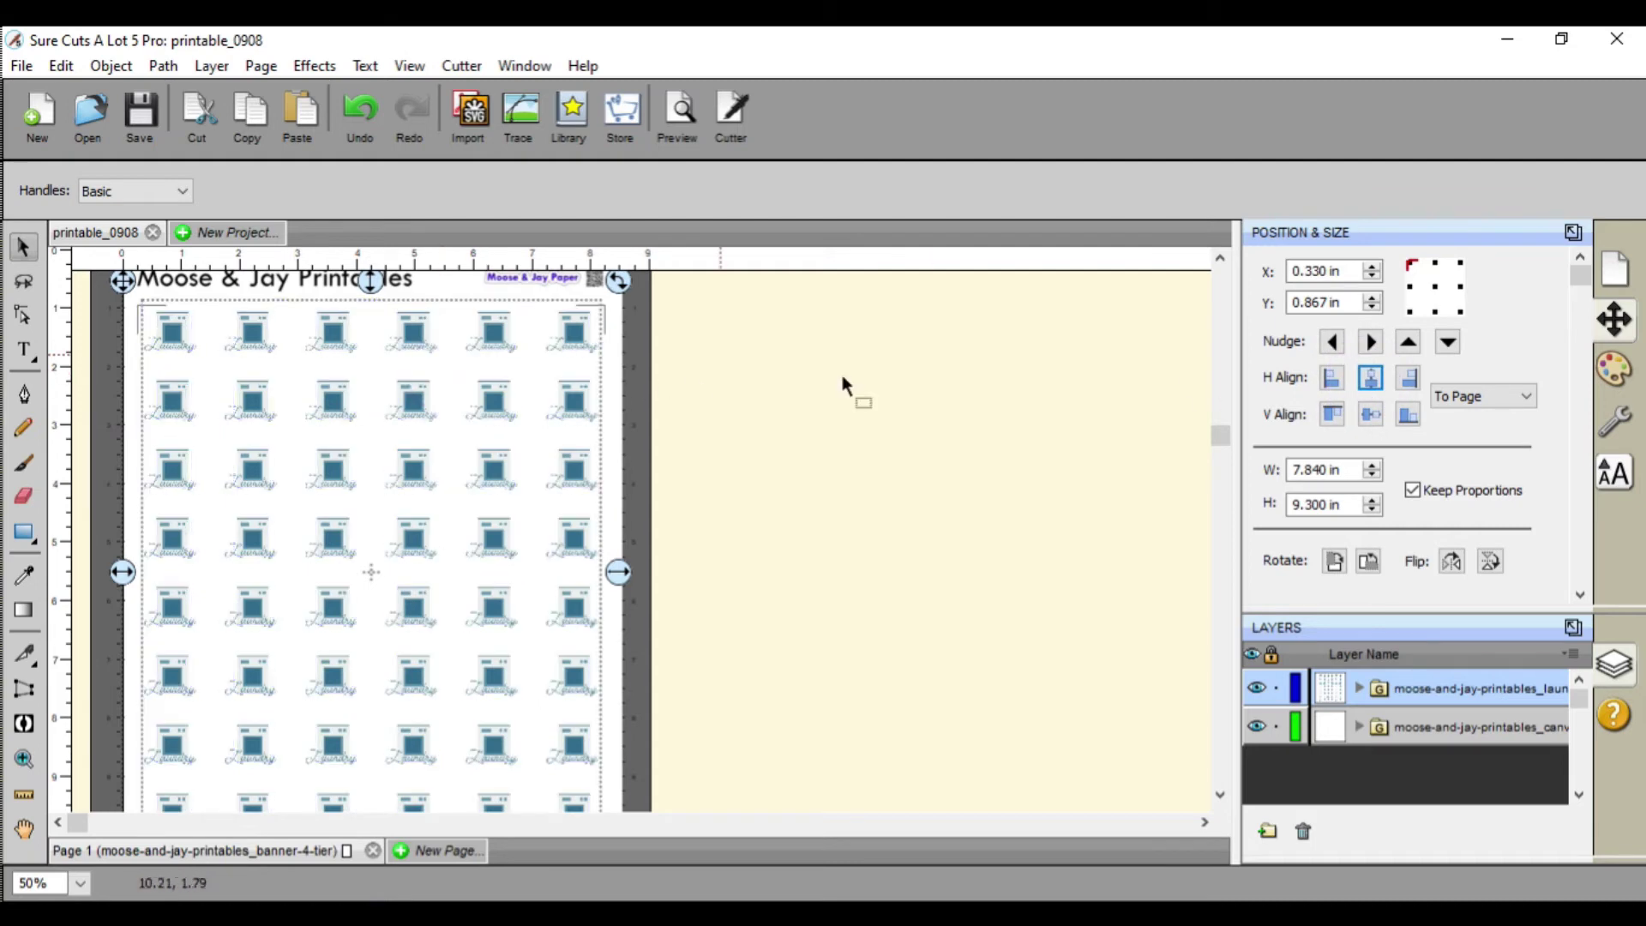
click(1382, 382)
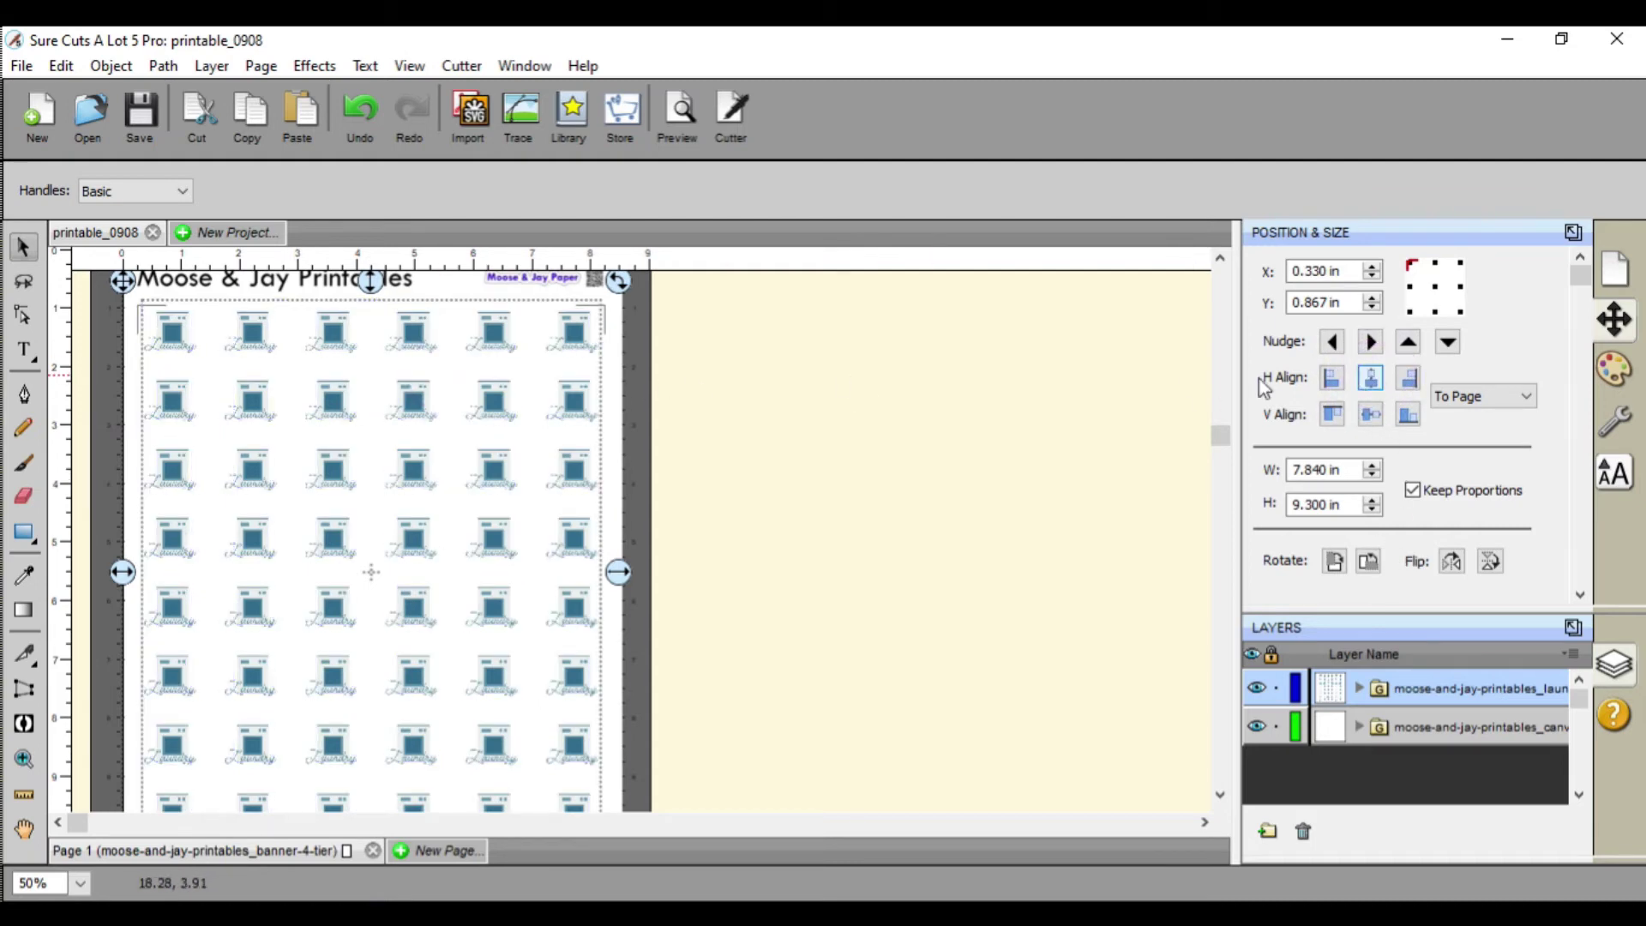
Set the laundry grid's height to 9.27 in with proportions kept, center it horizontally on the page again and deselect it
click(1316, 505)
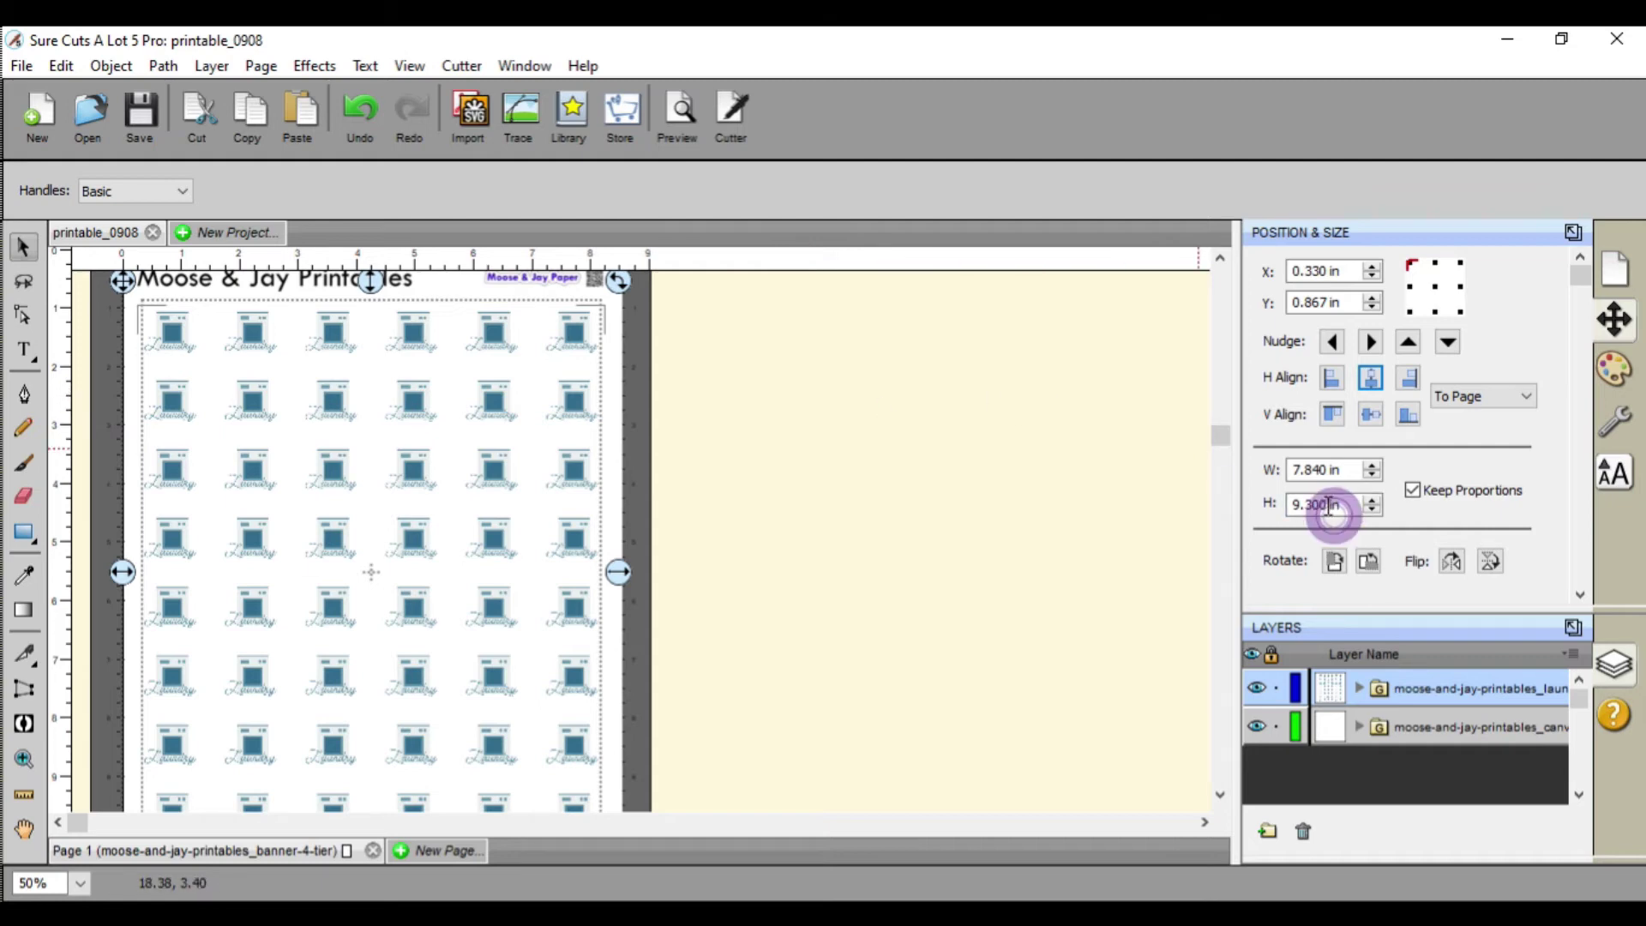
key(BackSpace)
text(27)
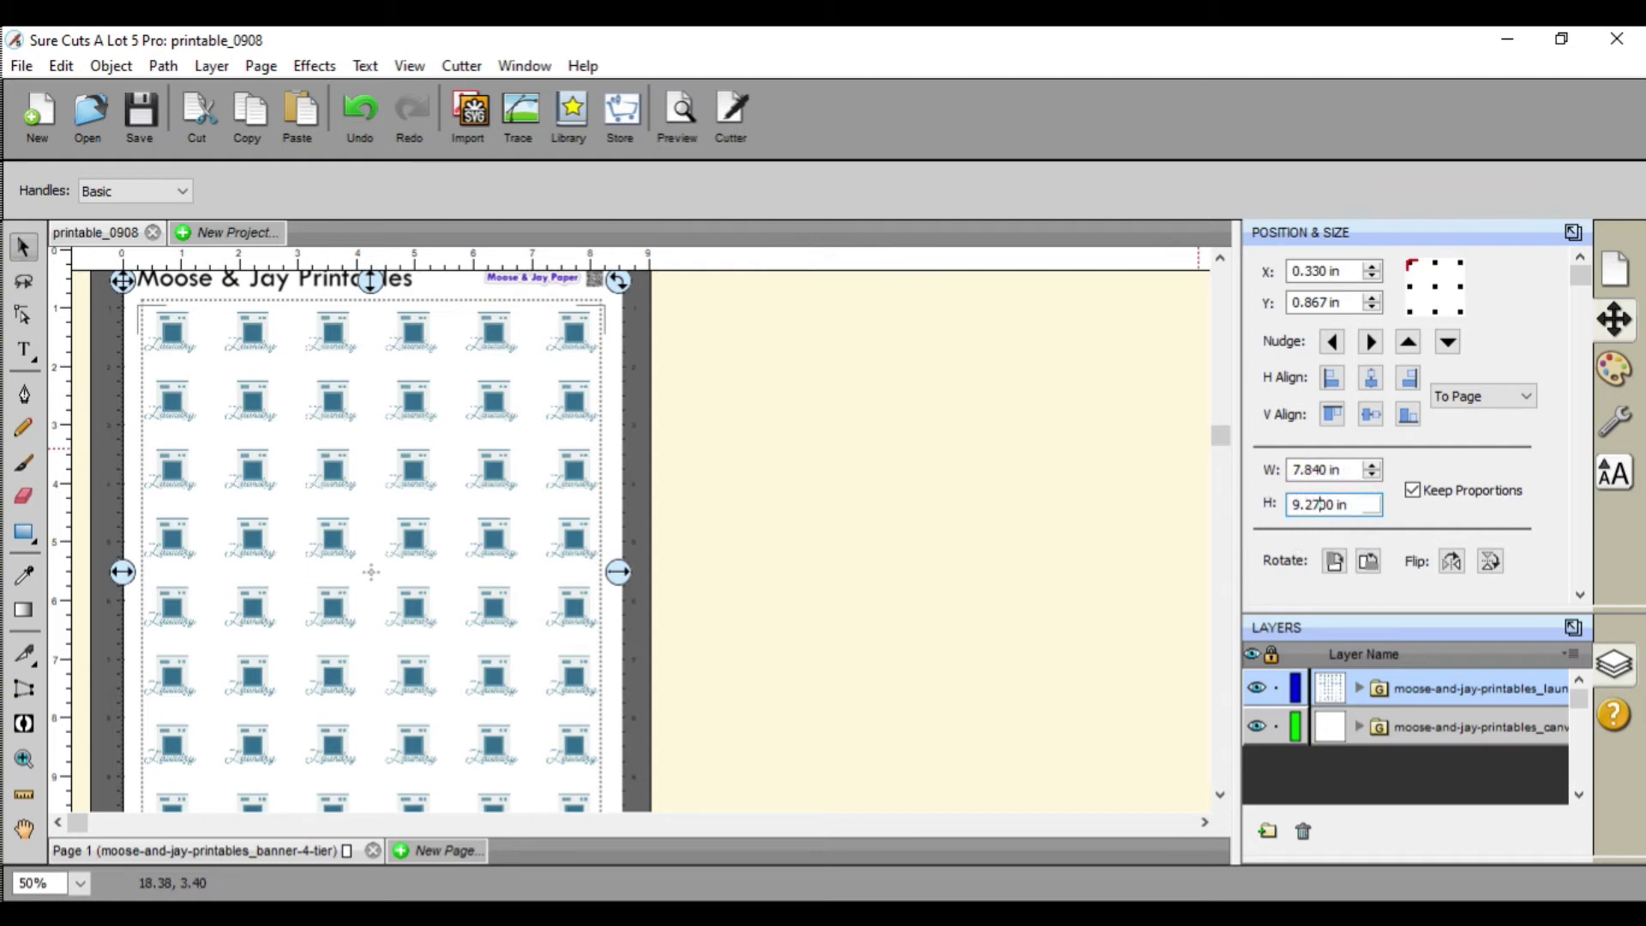
click(1429, 472)
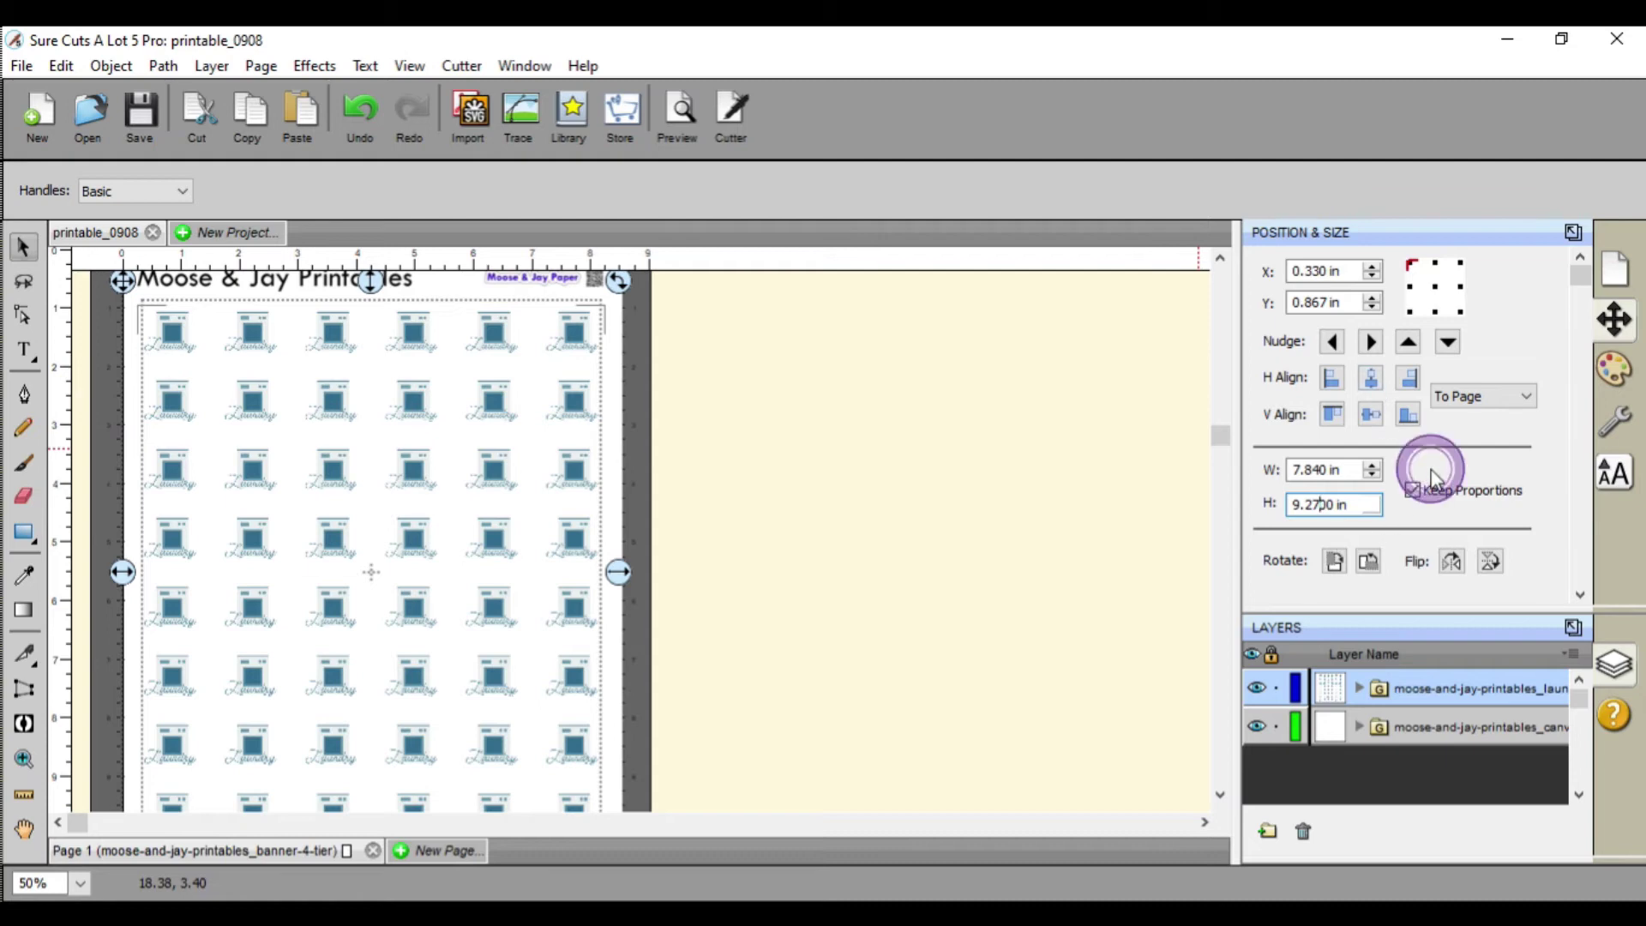
key(Return)
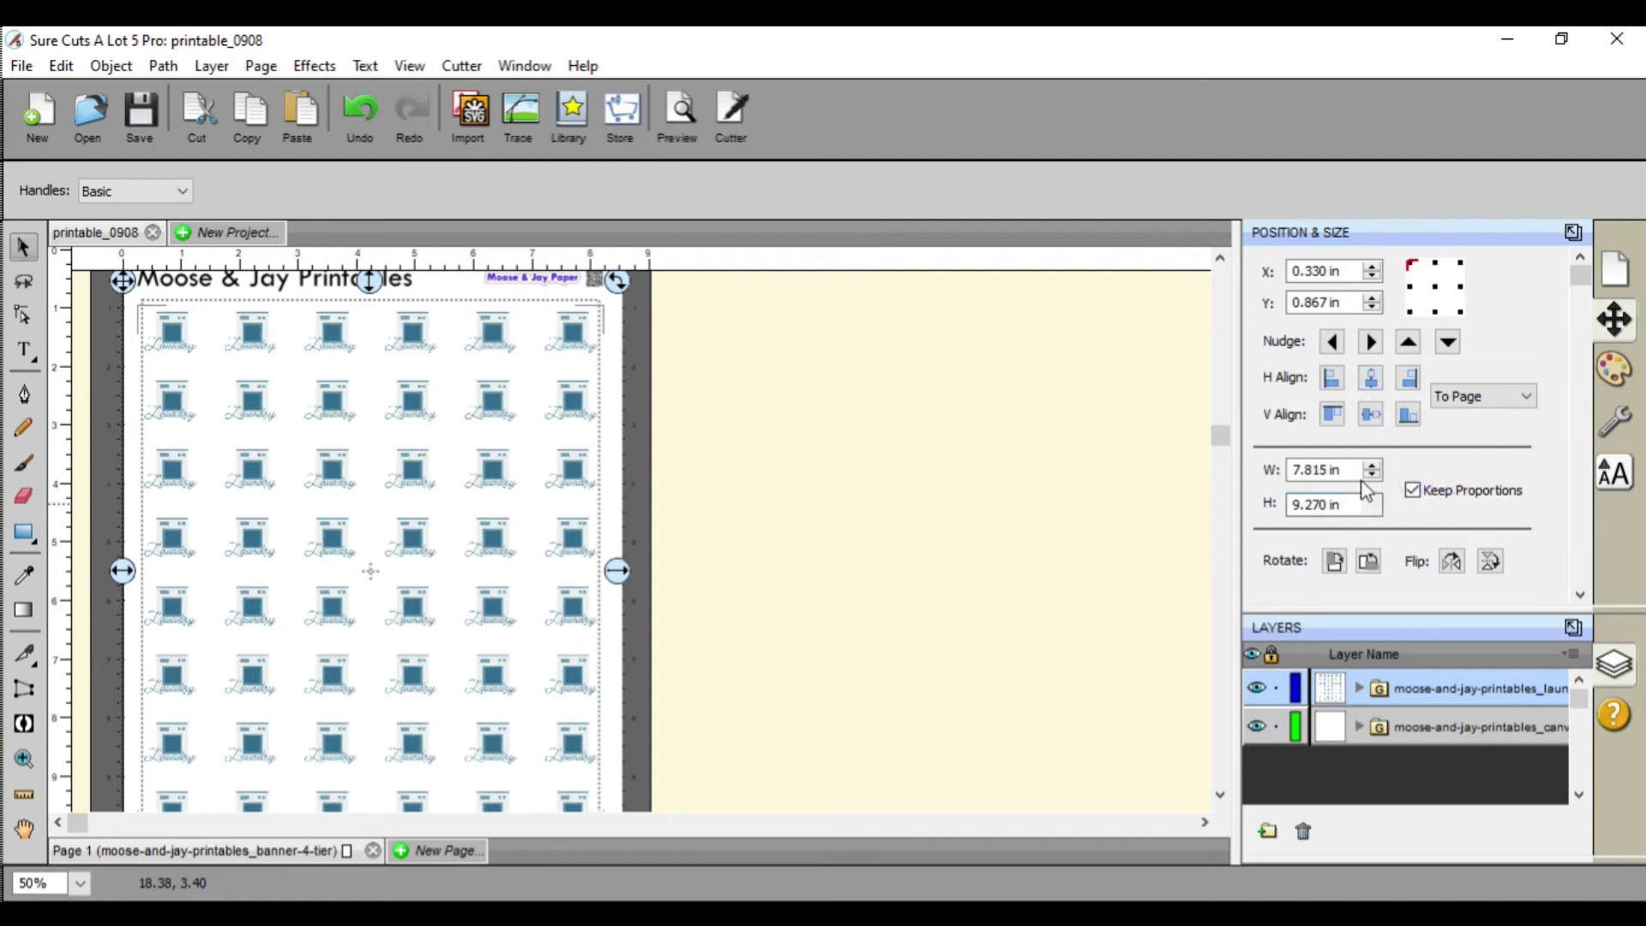
click(1371, 380)
click(904, 438)
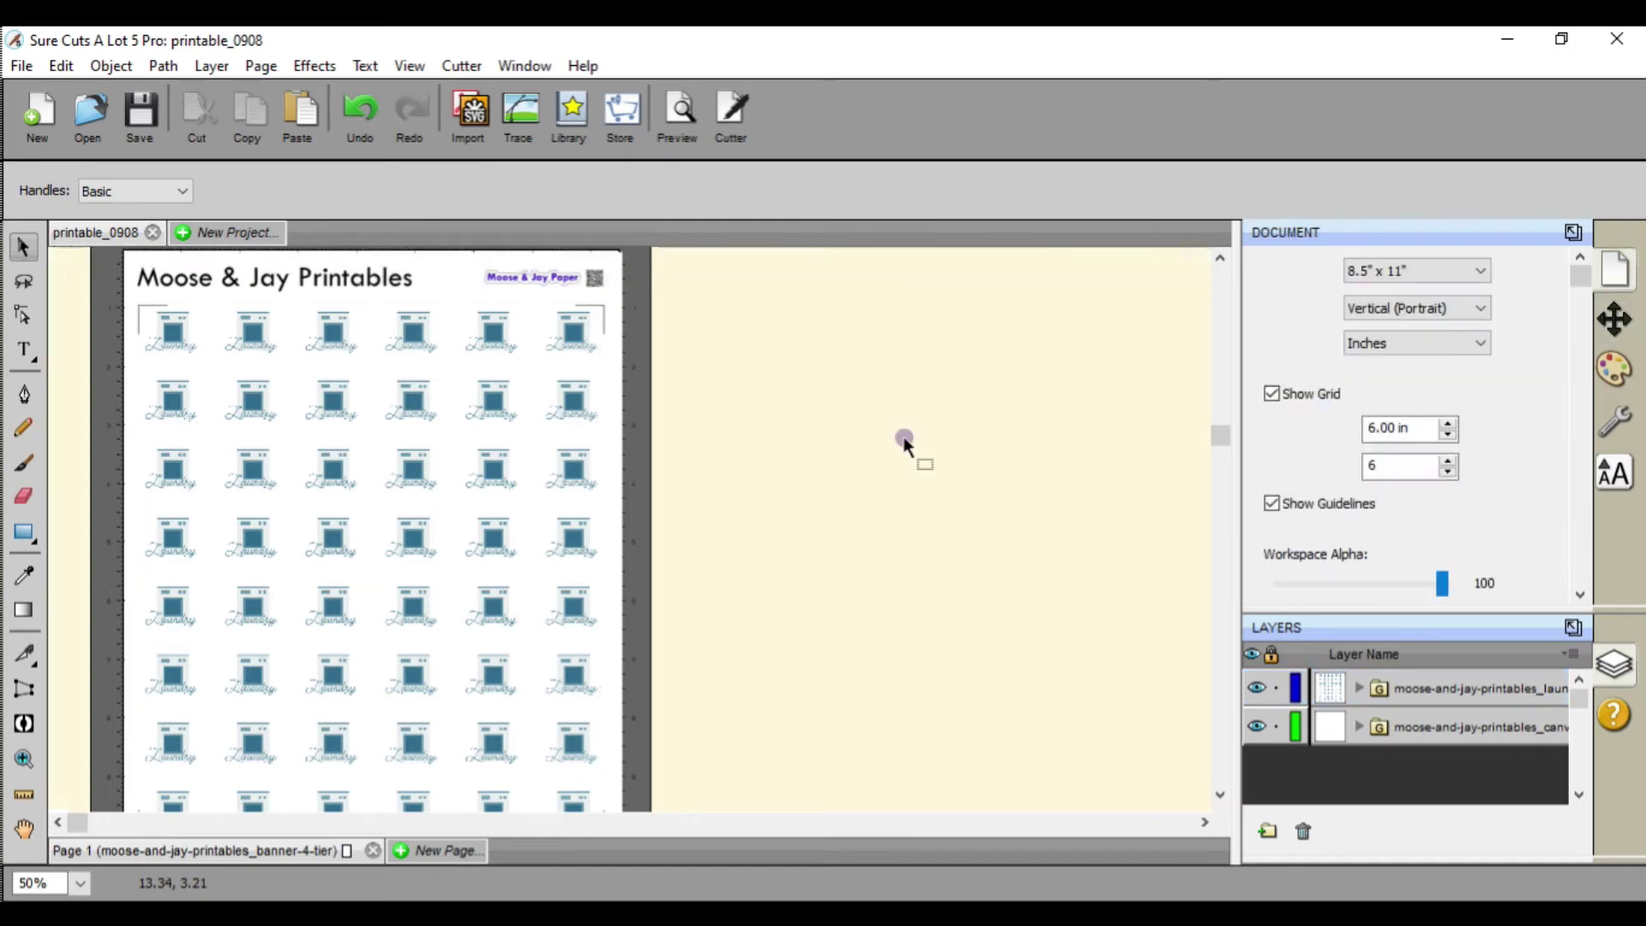
Check the resized sheet's printout with registration marks enabled in the print preview, and cancel the print job
click(122, 105)
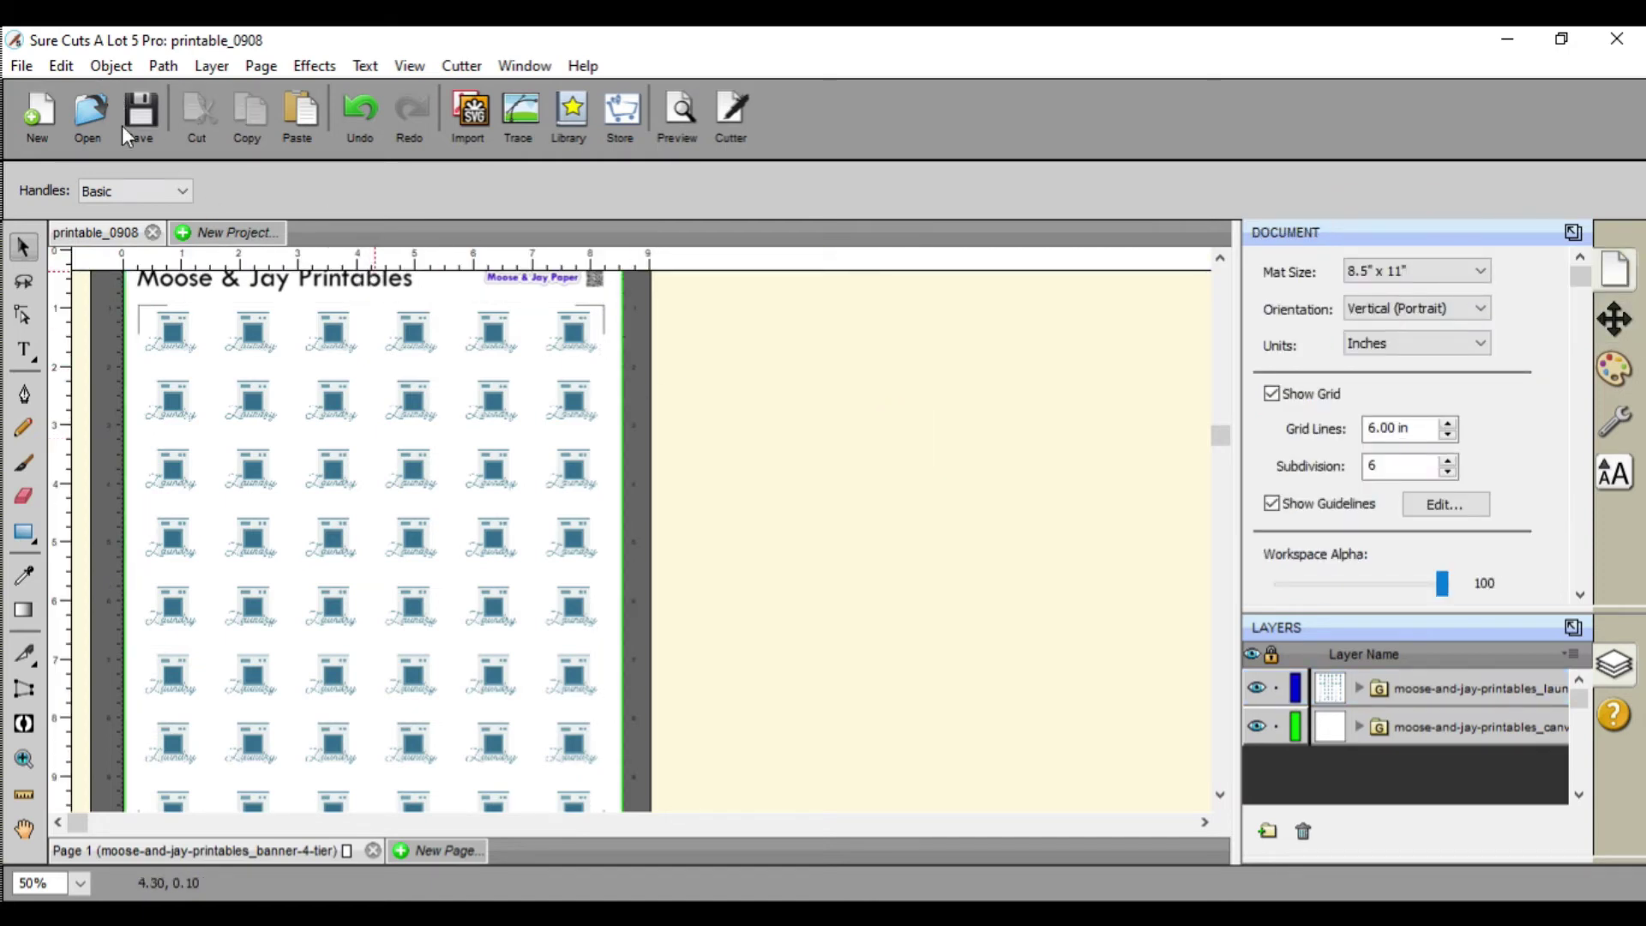
click(34, 65)
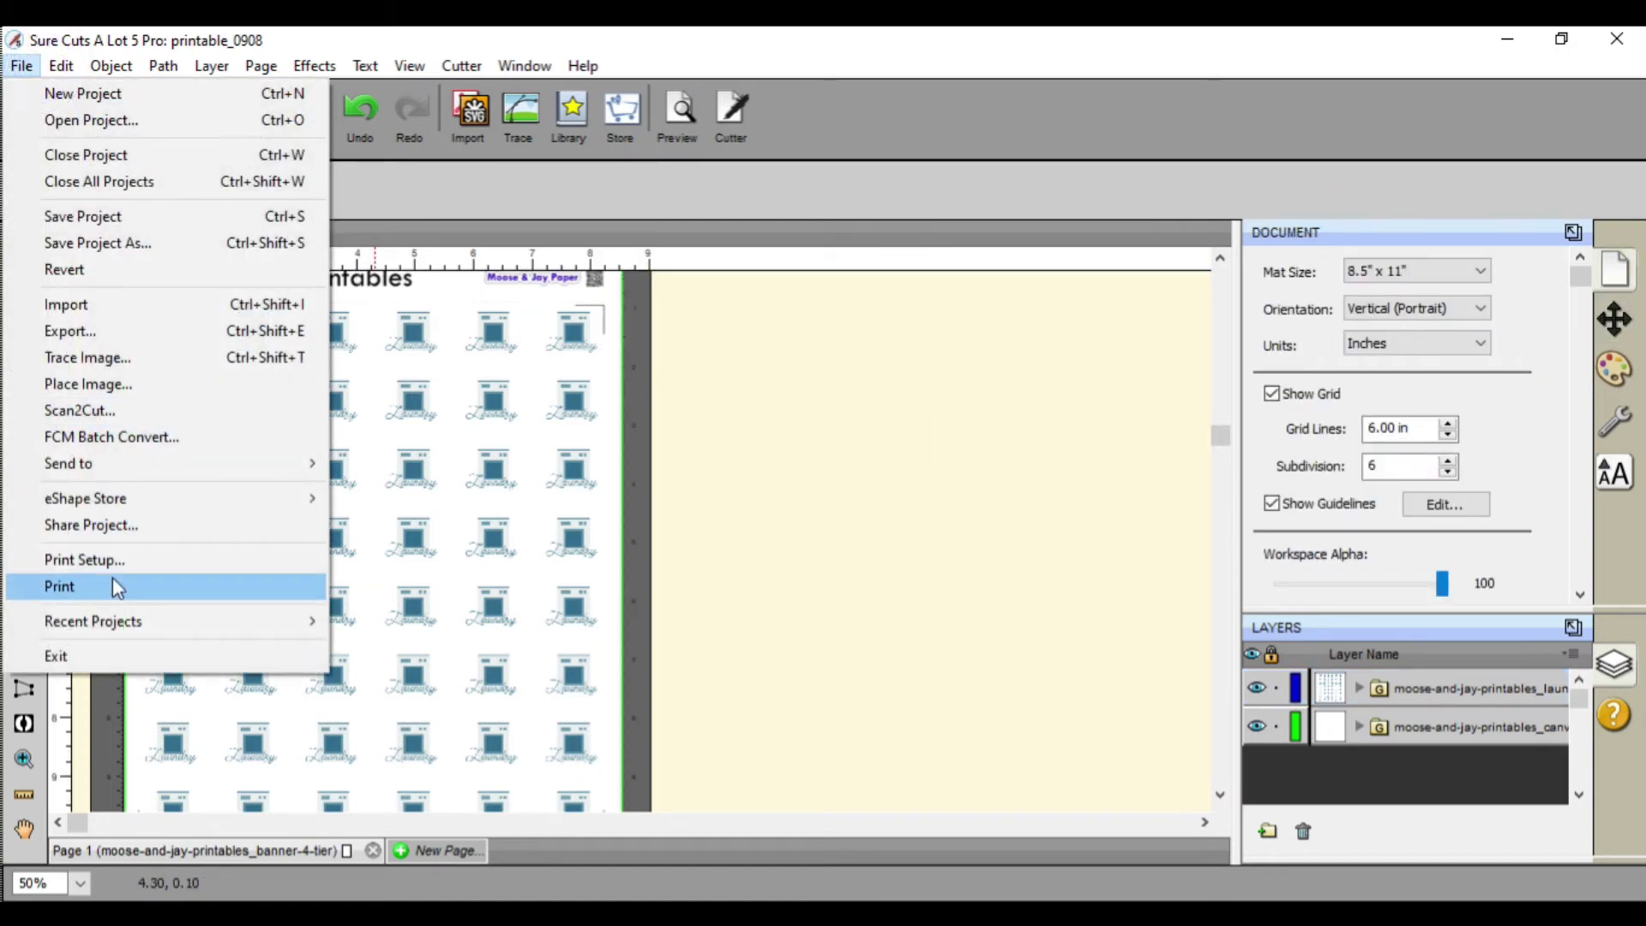
click(112, 578)
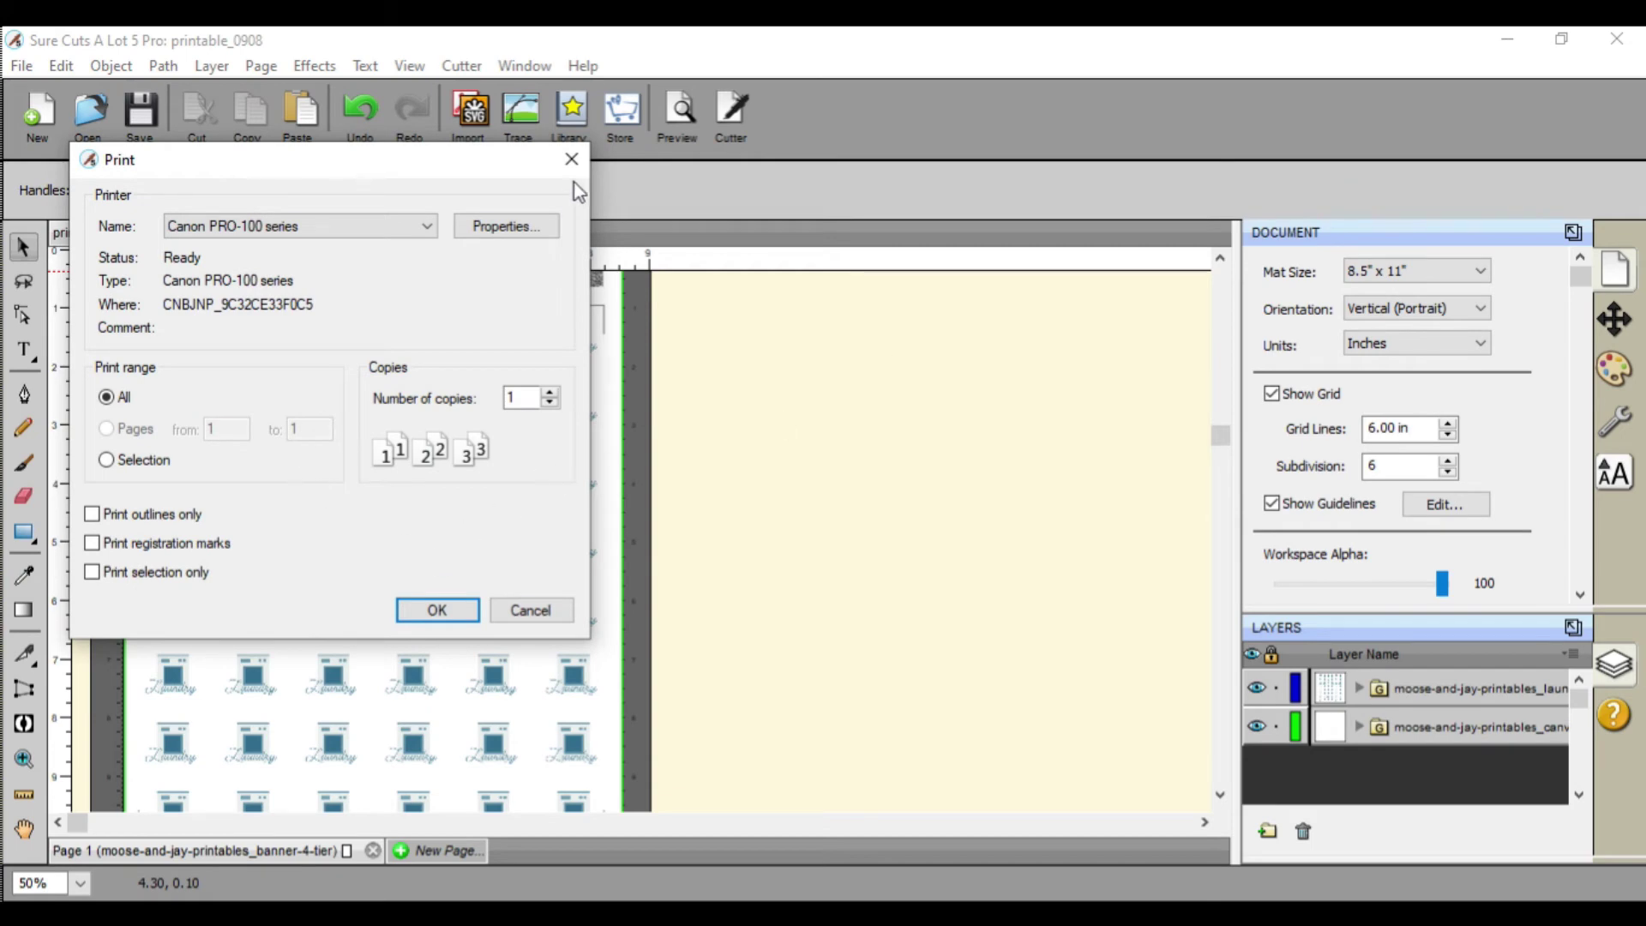
click(167, 547)
click(420, 608)
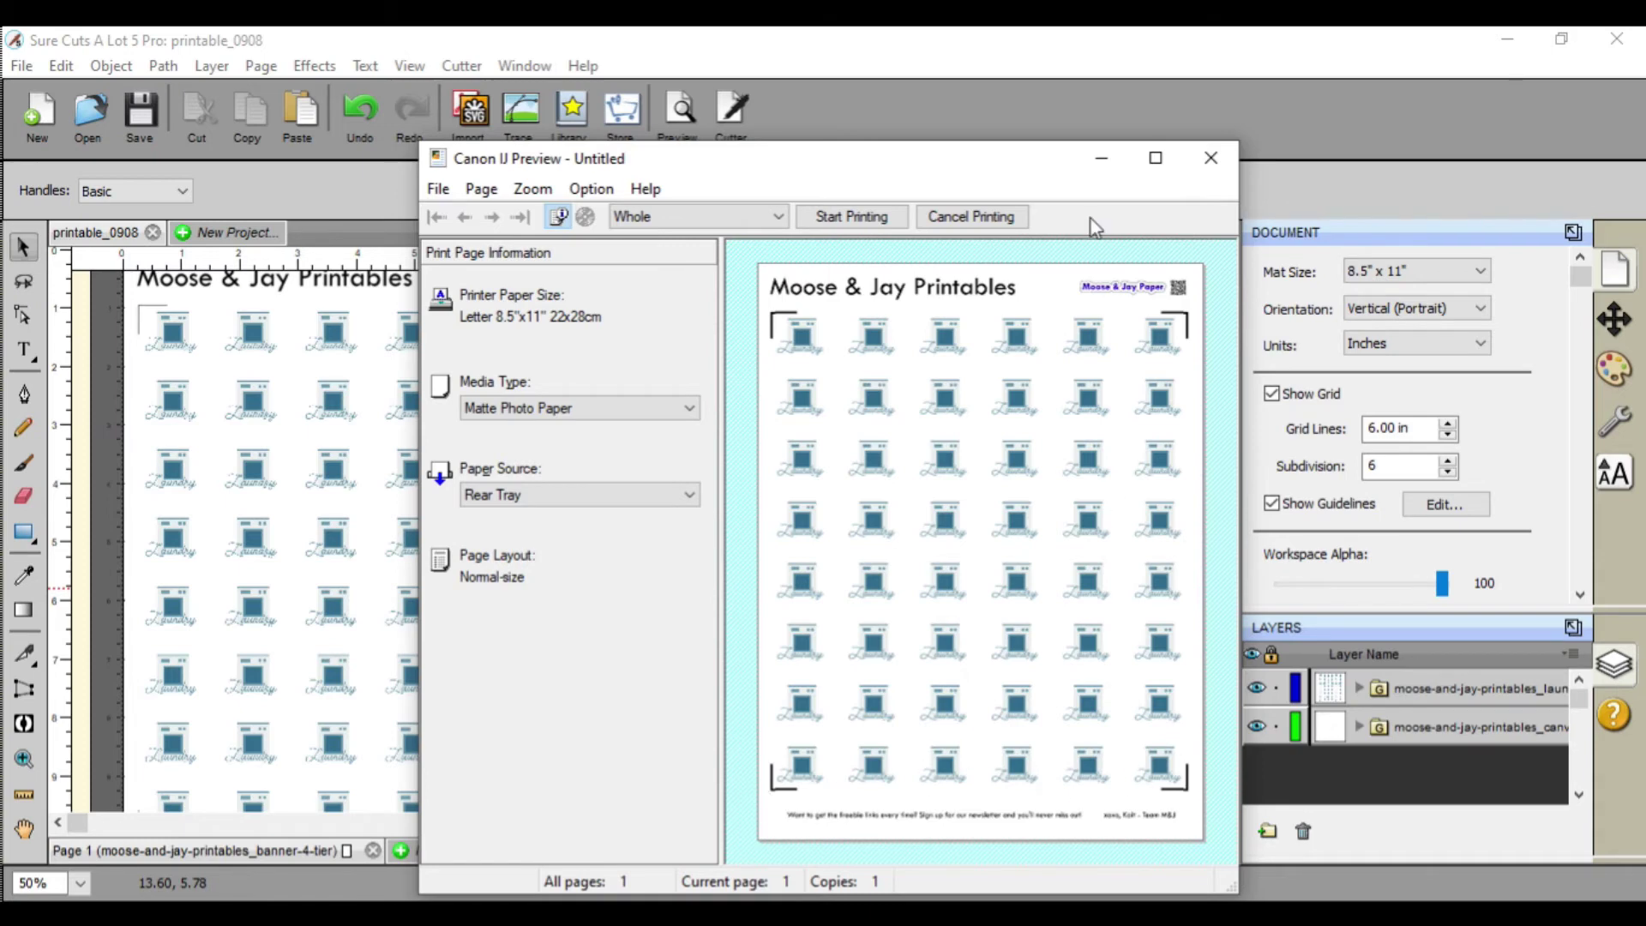
click(945, 218)
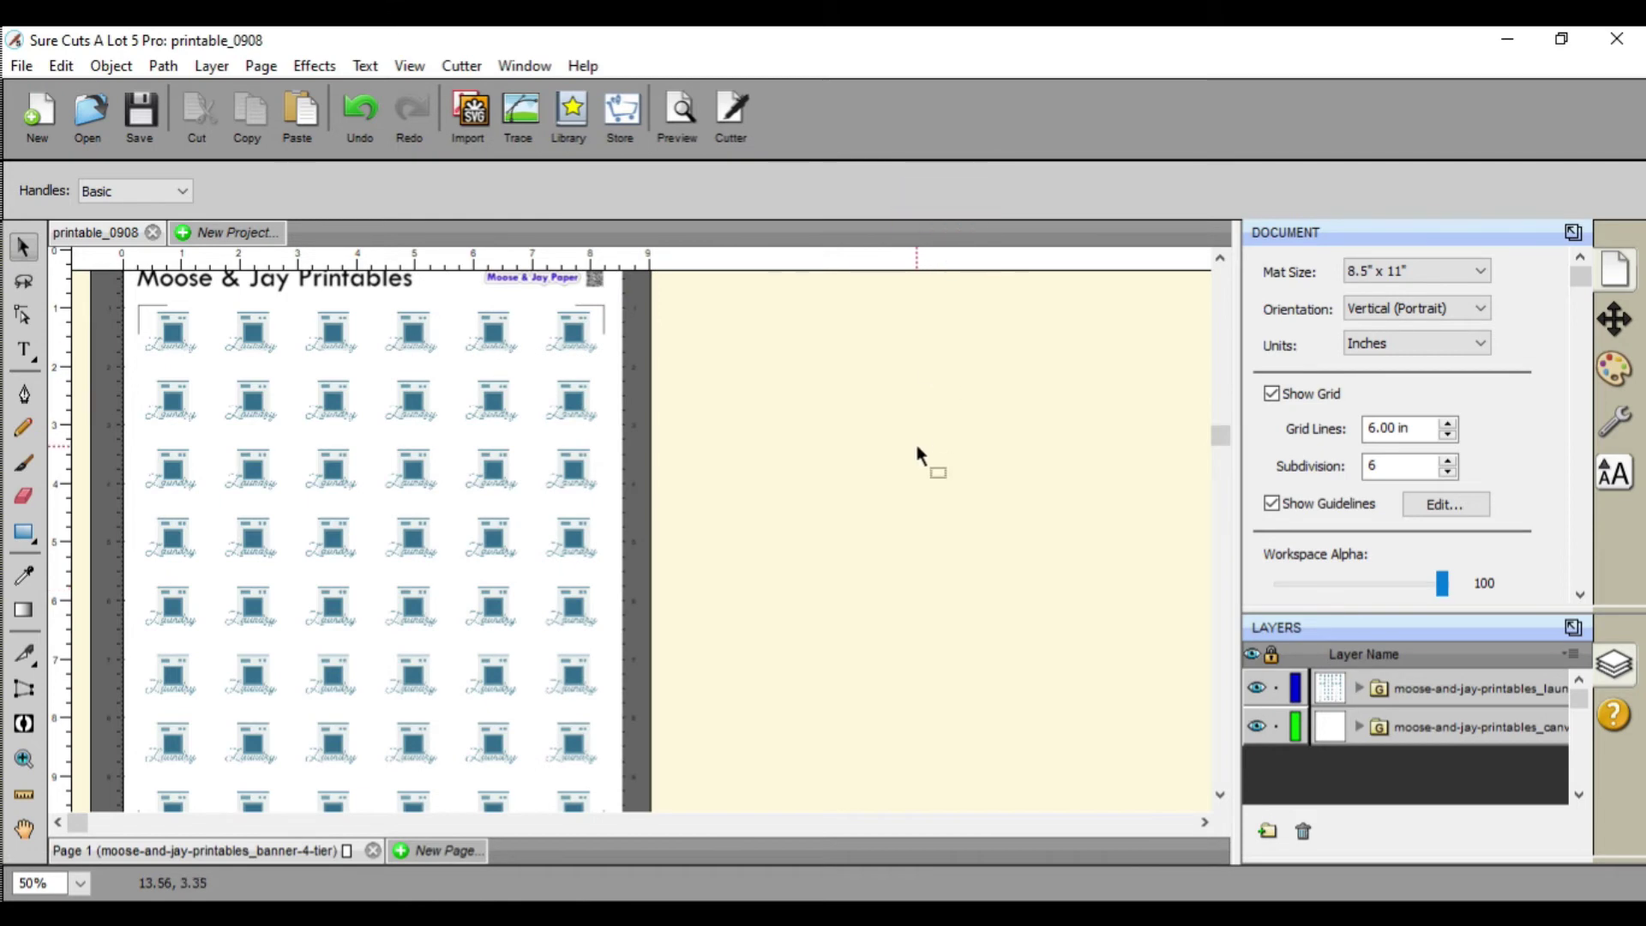
Select the whole sheet, shift it slightly up and left to X 0.038 in, Y 0.051 in, and deselect it
scroll(917, 454, up, 2)
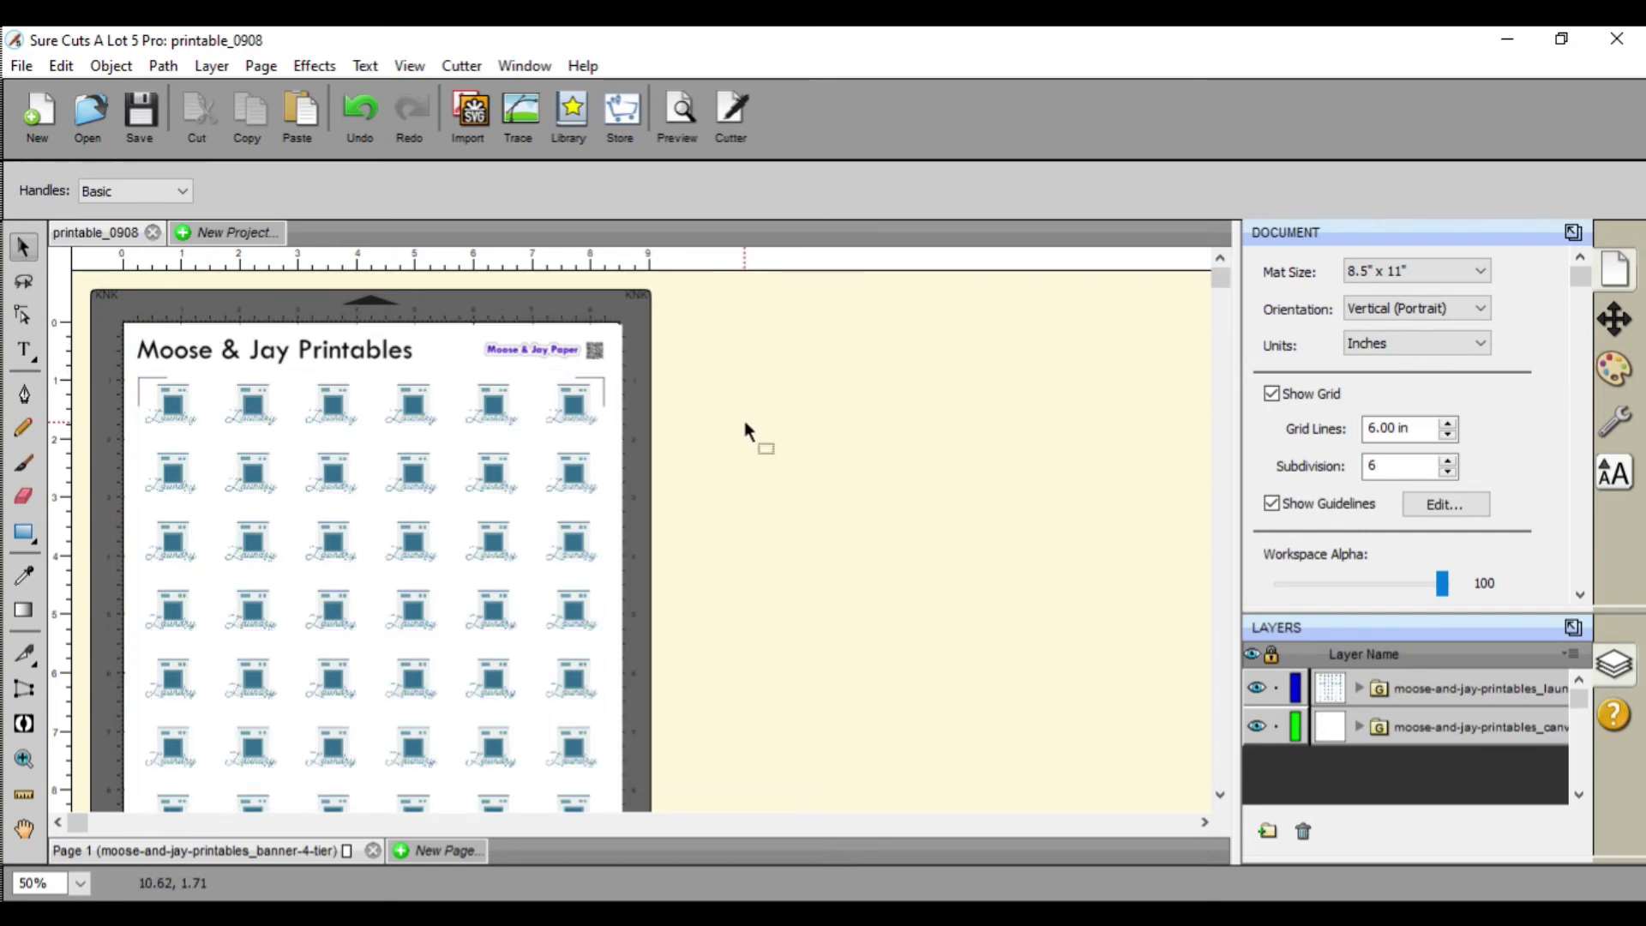
scroll(750, 432, down, 5)
scroll(750, 433, up, 4)
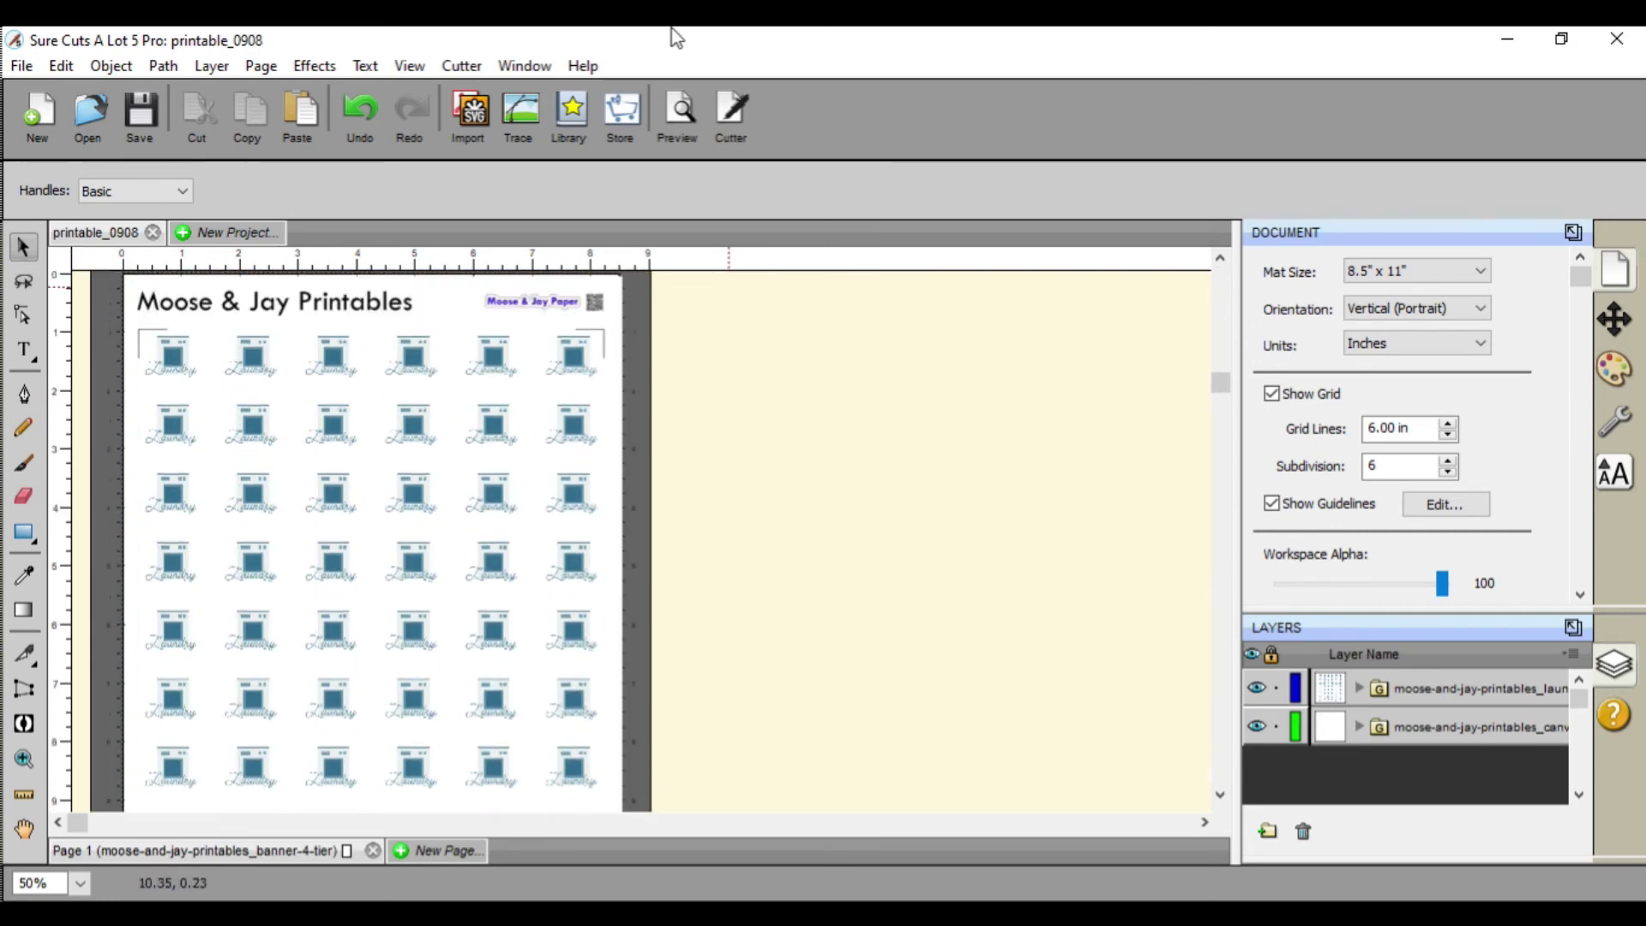
scroll(723, 577, up, 1)
click(570, 441)
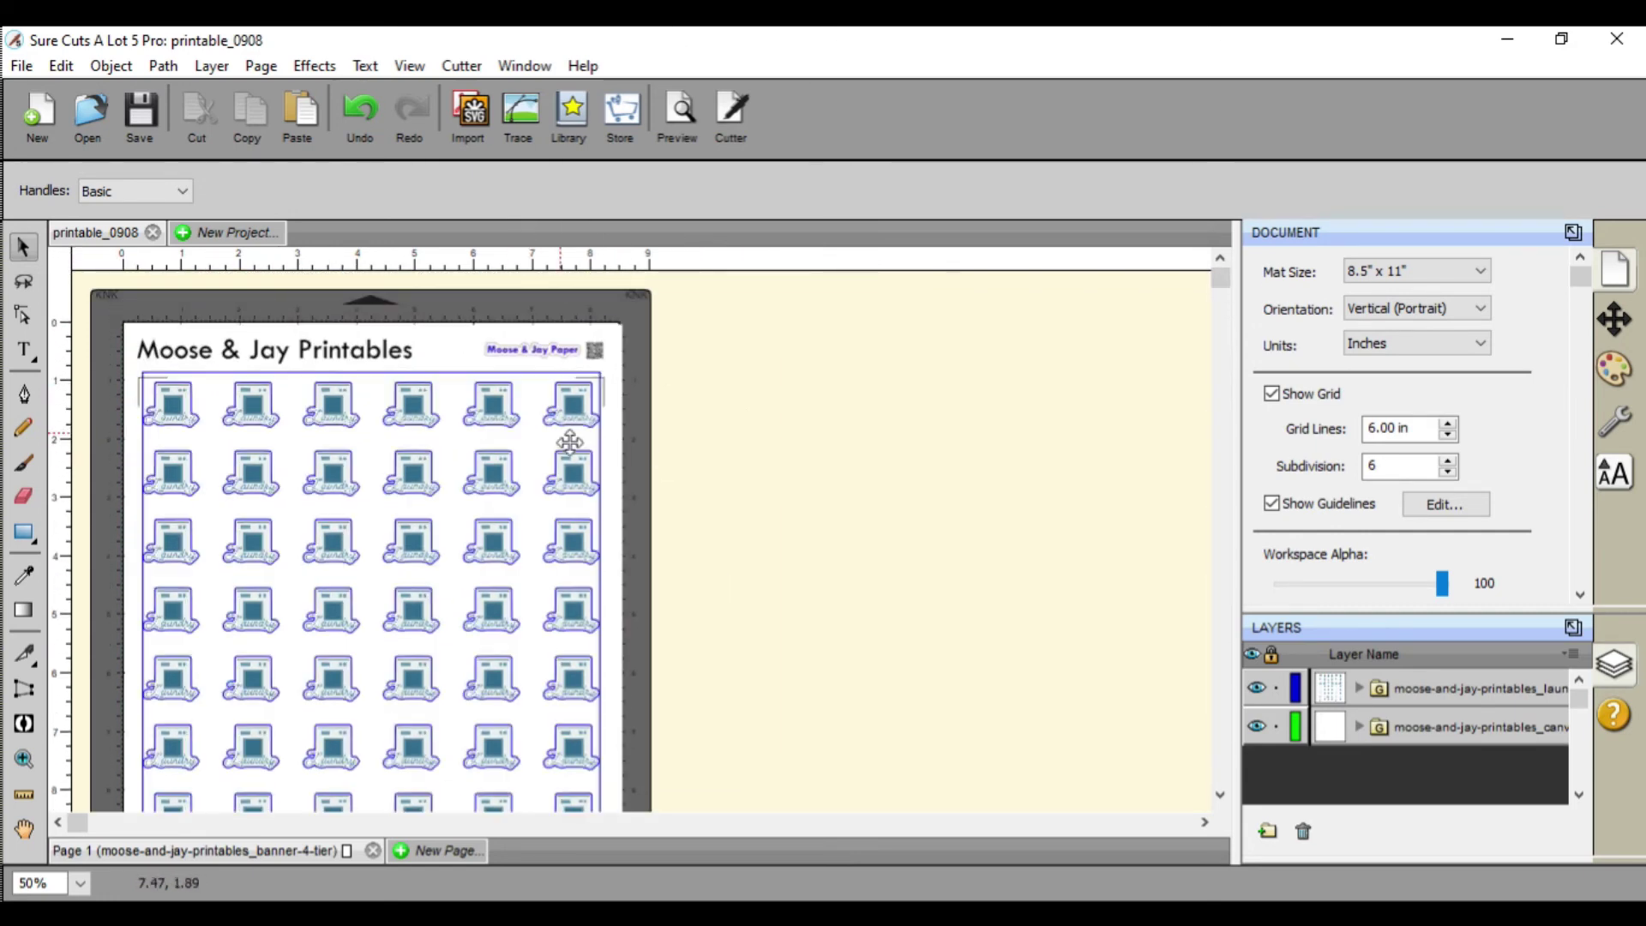
click(846, 452)
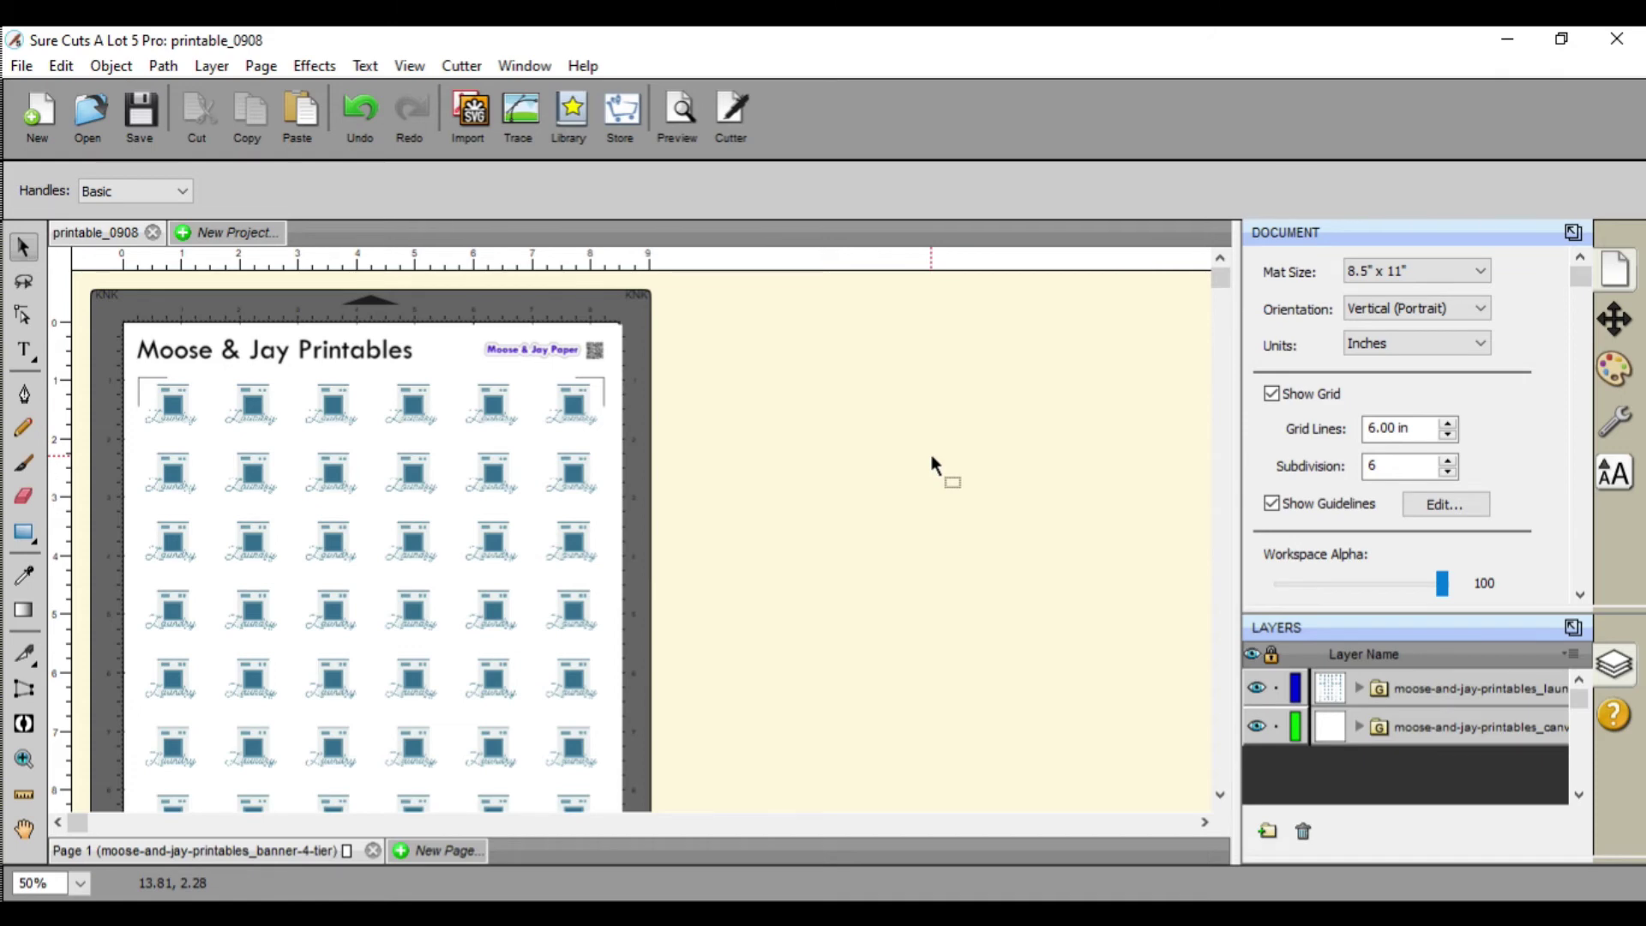
key(ctrl+a)
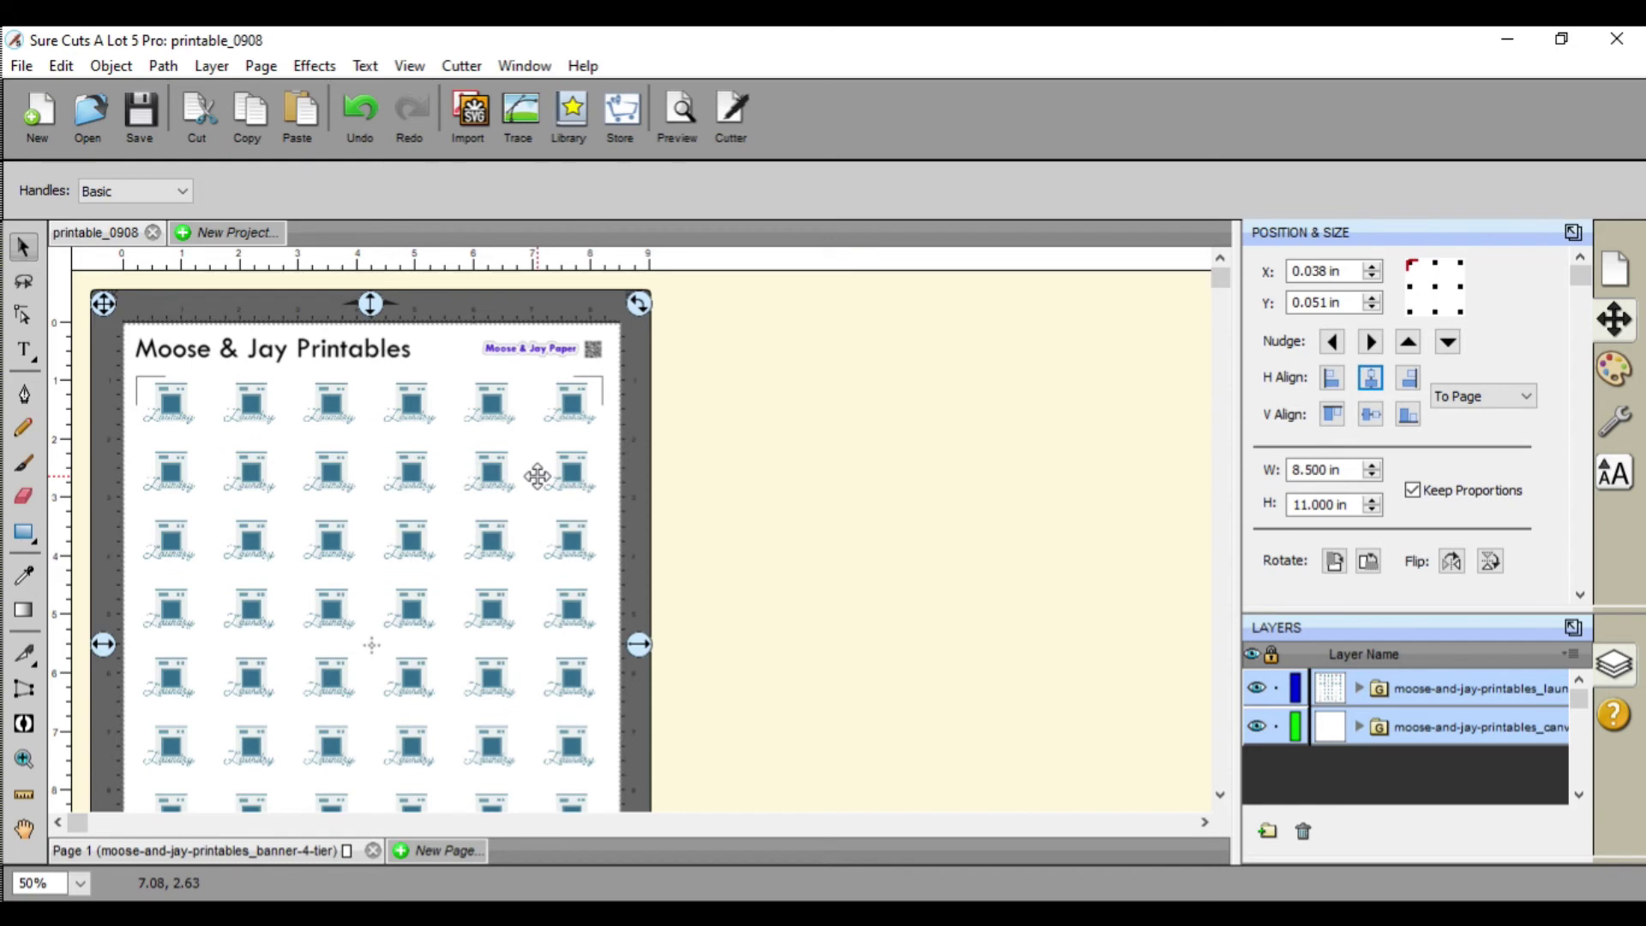
click(878, 396)
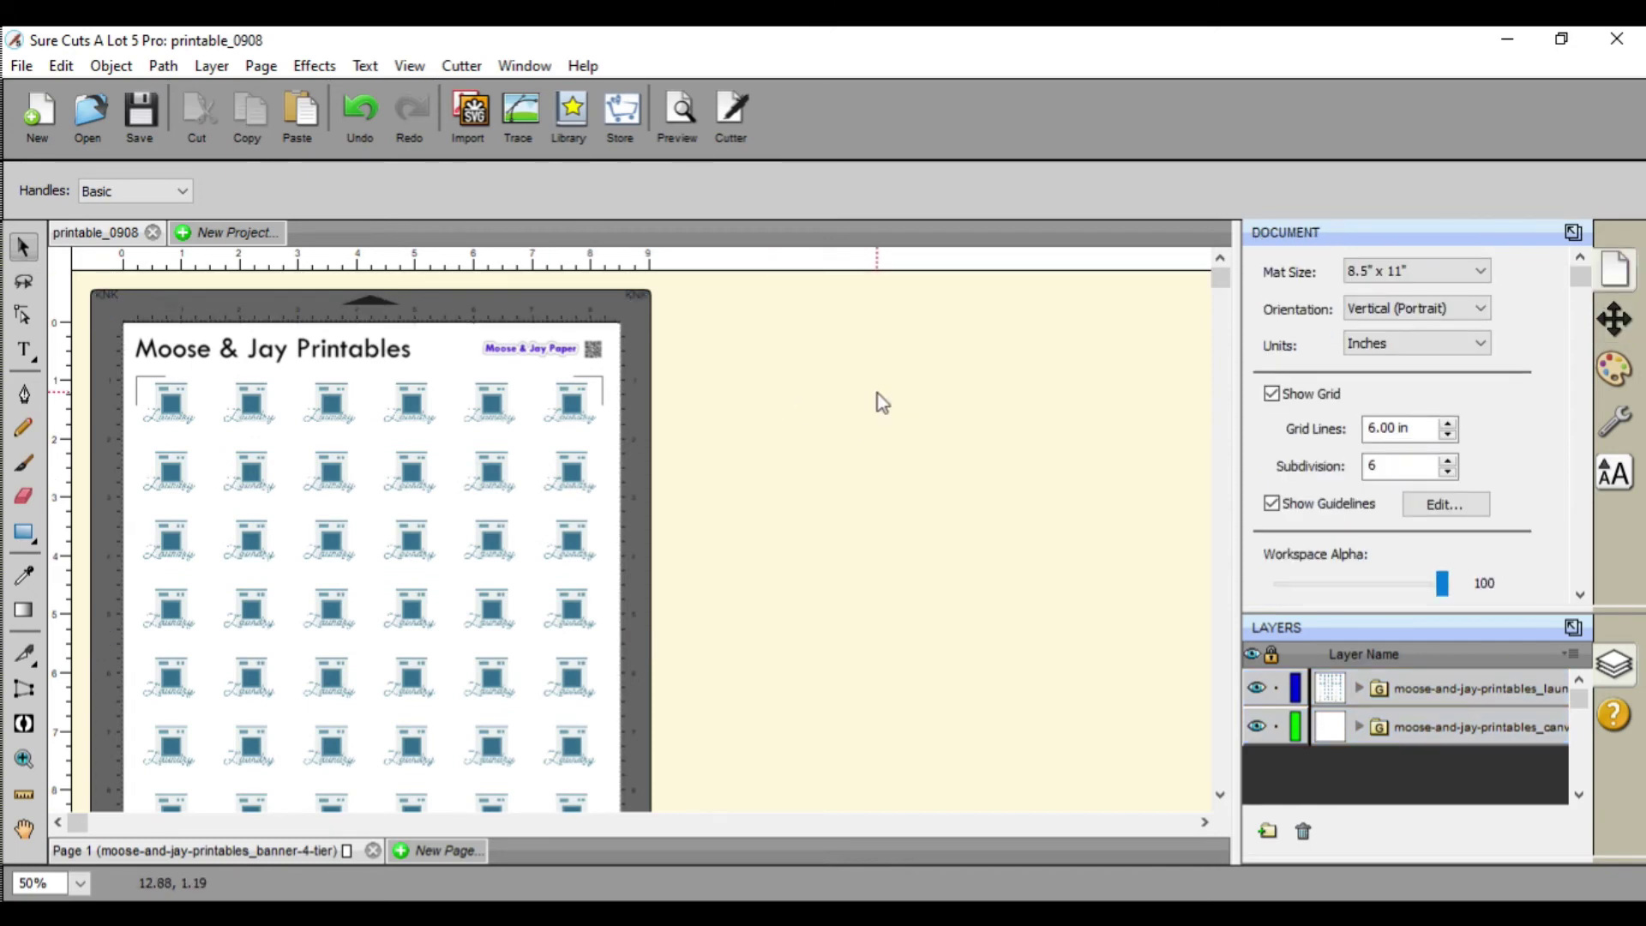
Save the project to the Desktop as moose-and-jay-printables_laundry-sheet and look over the saved sheet from top to bottom
key(ctrl+s)
text(mo)
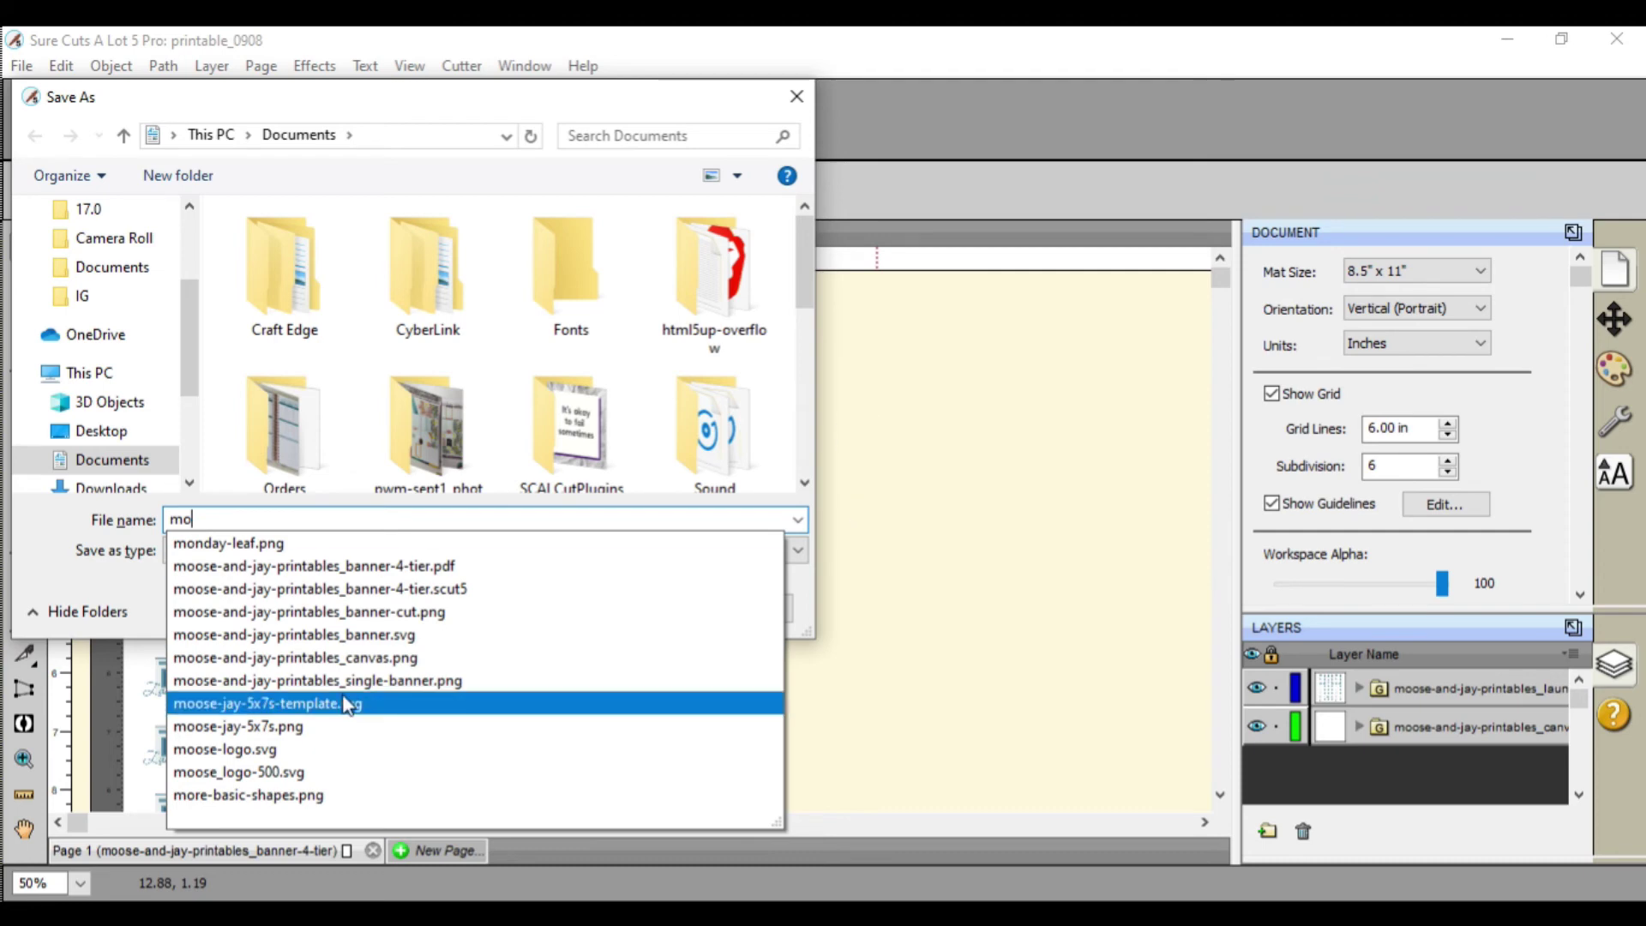
click(100, 431)
click(324, 521)
text(moose)
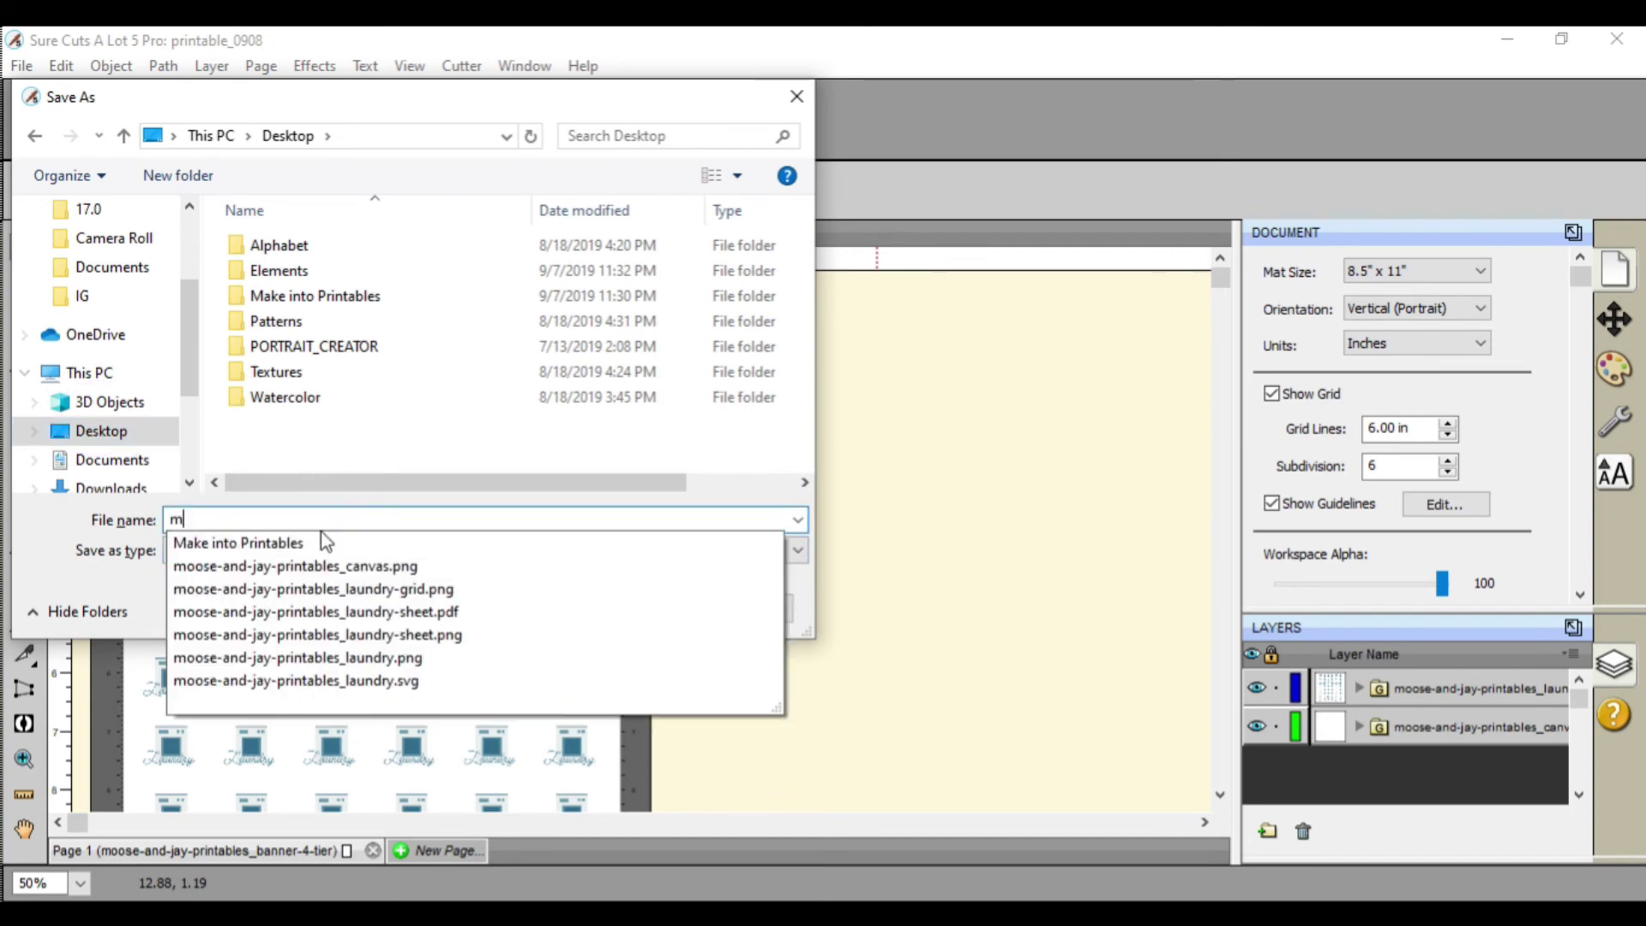
key(Down)
key(Down)
key(Down)
key(Down)
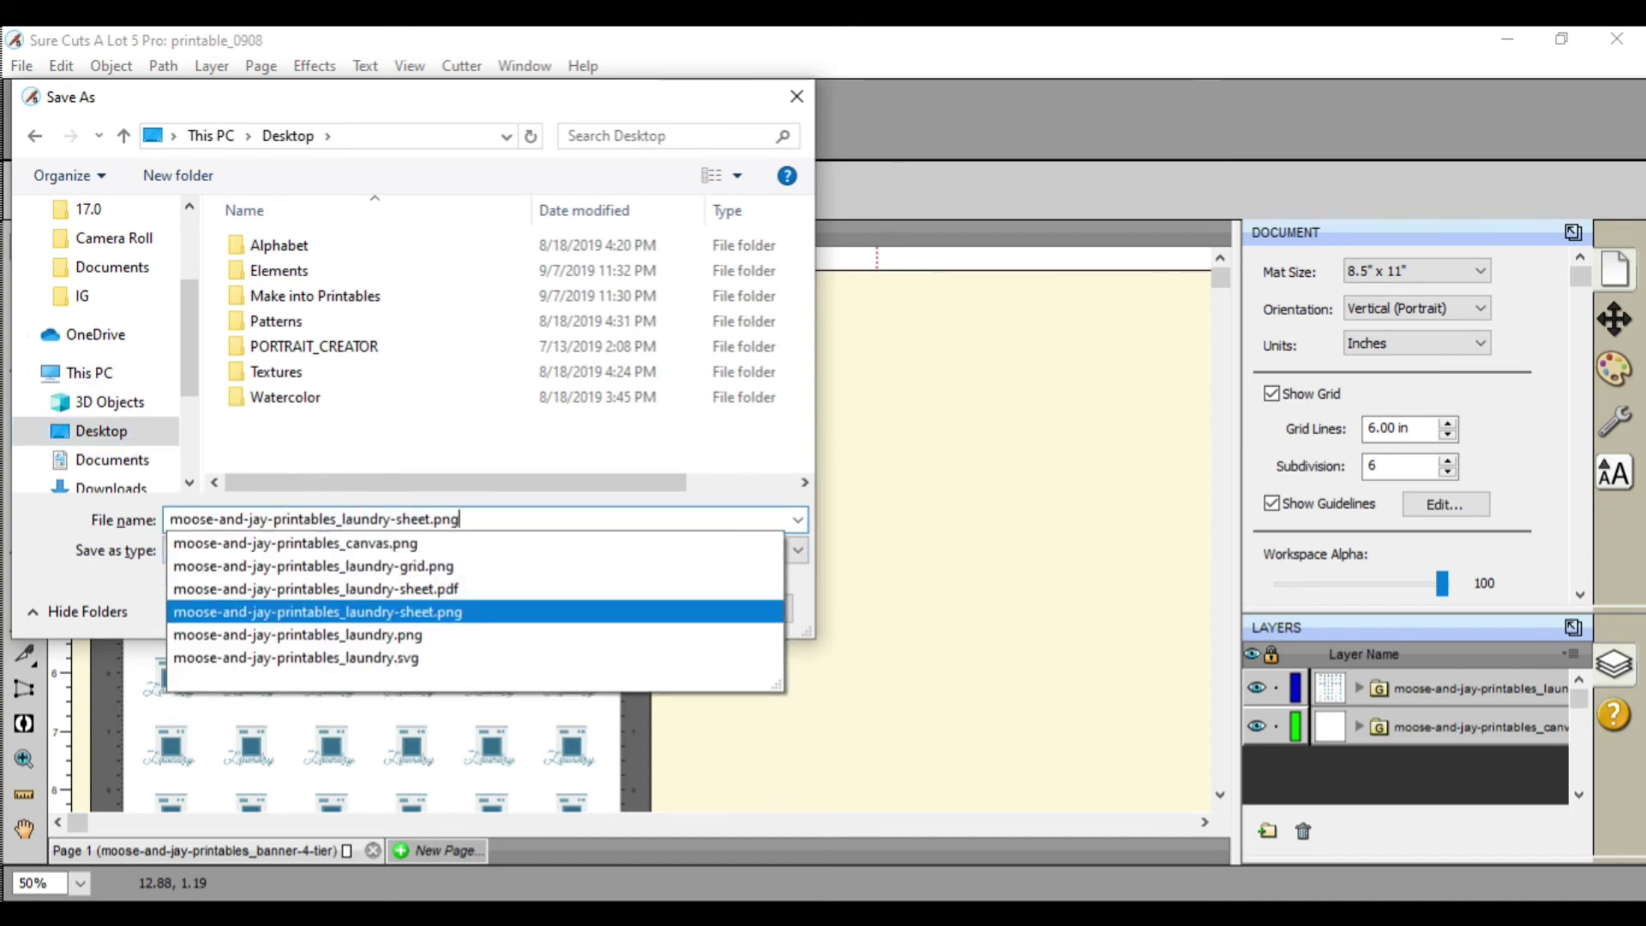
key(BackSpace)
key(BackSpace)
key(BackSpace)
key(BackSpace)
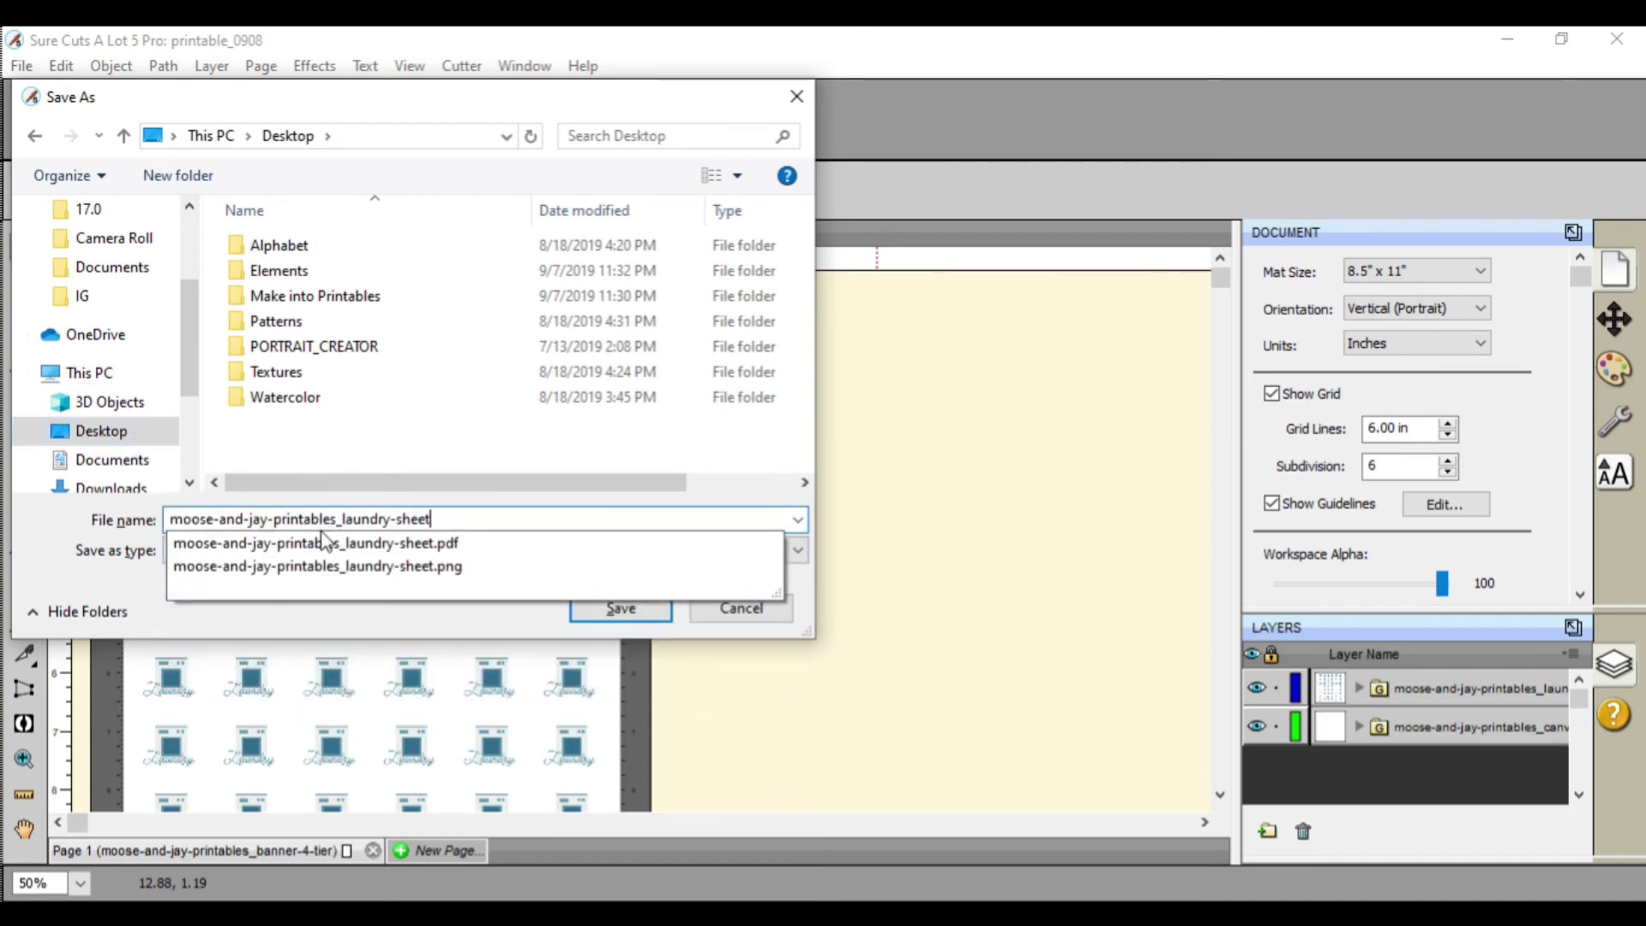
key(Return)
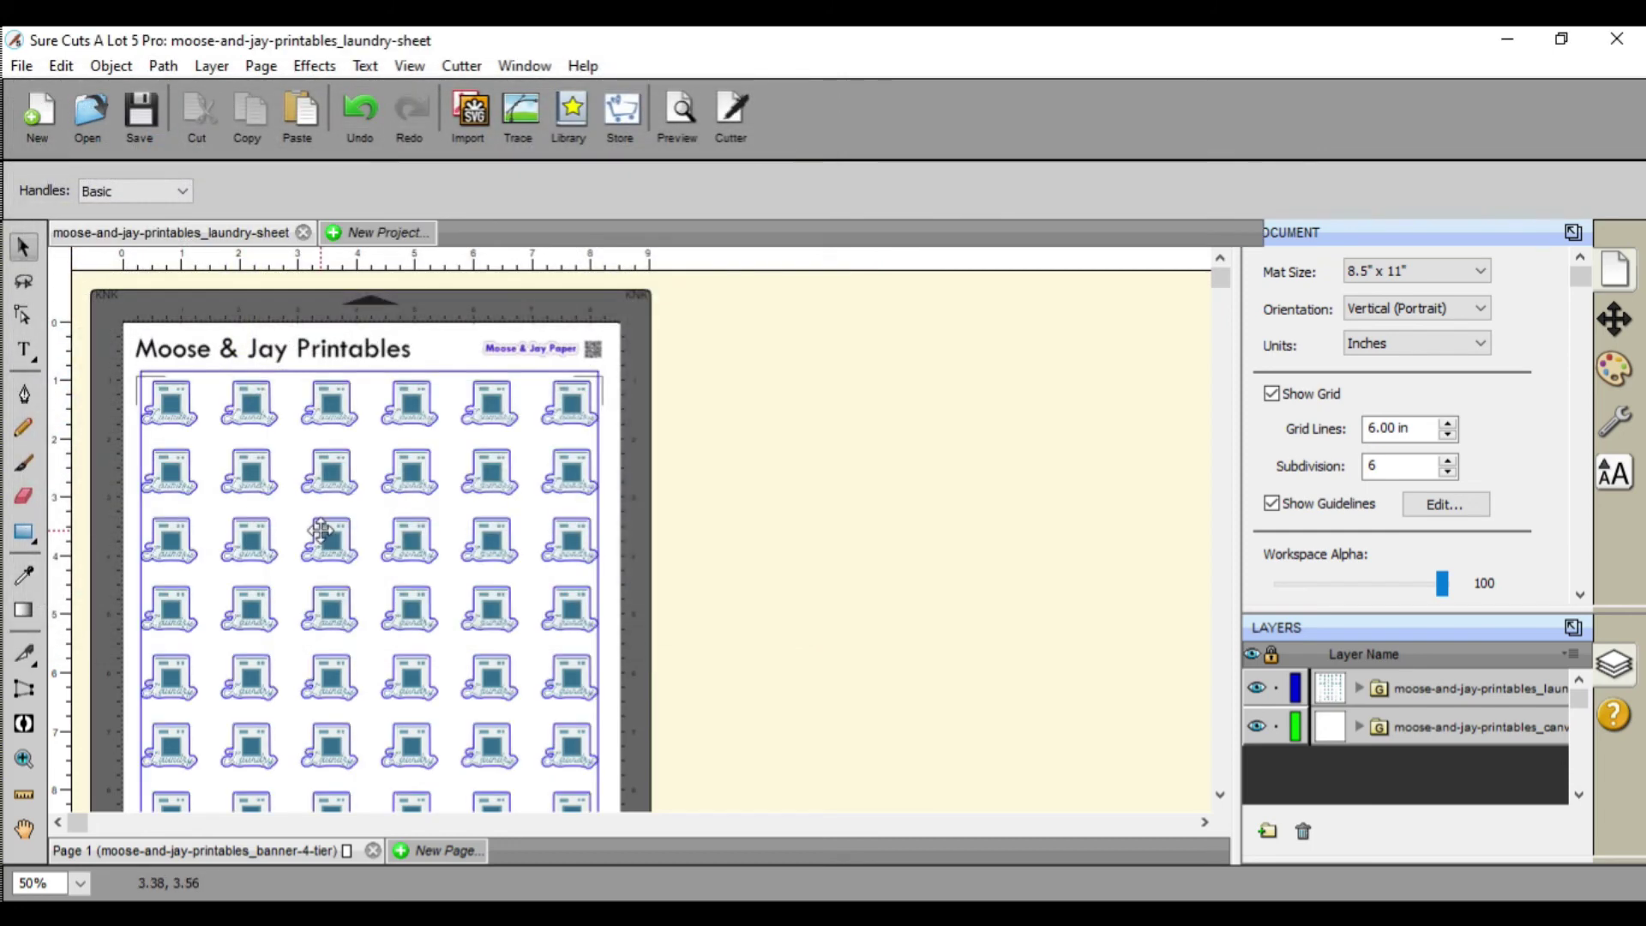
click(933, 412)
scroll(933, 411, down, 3)
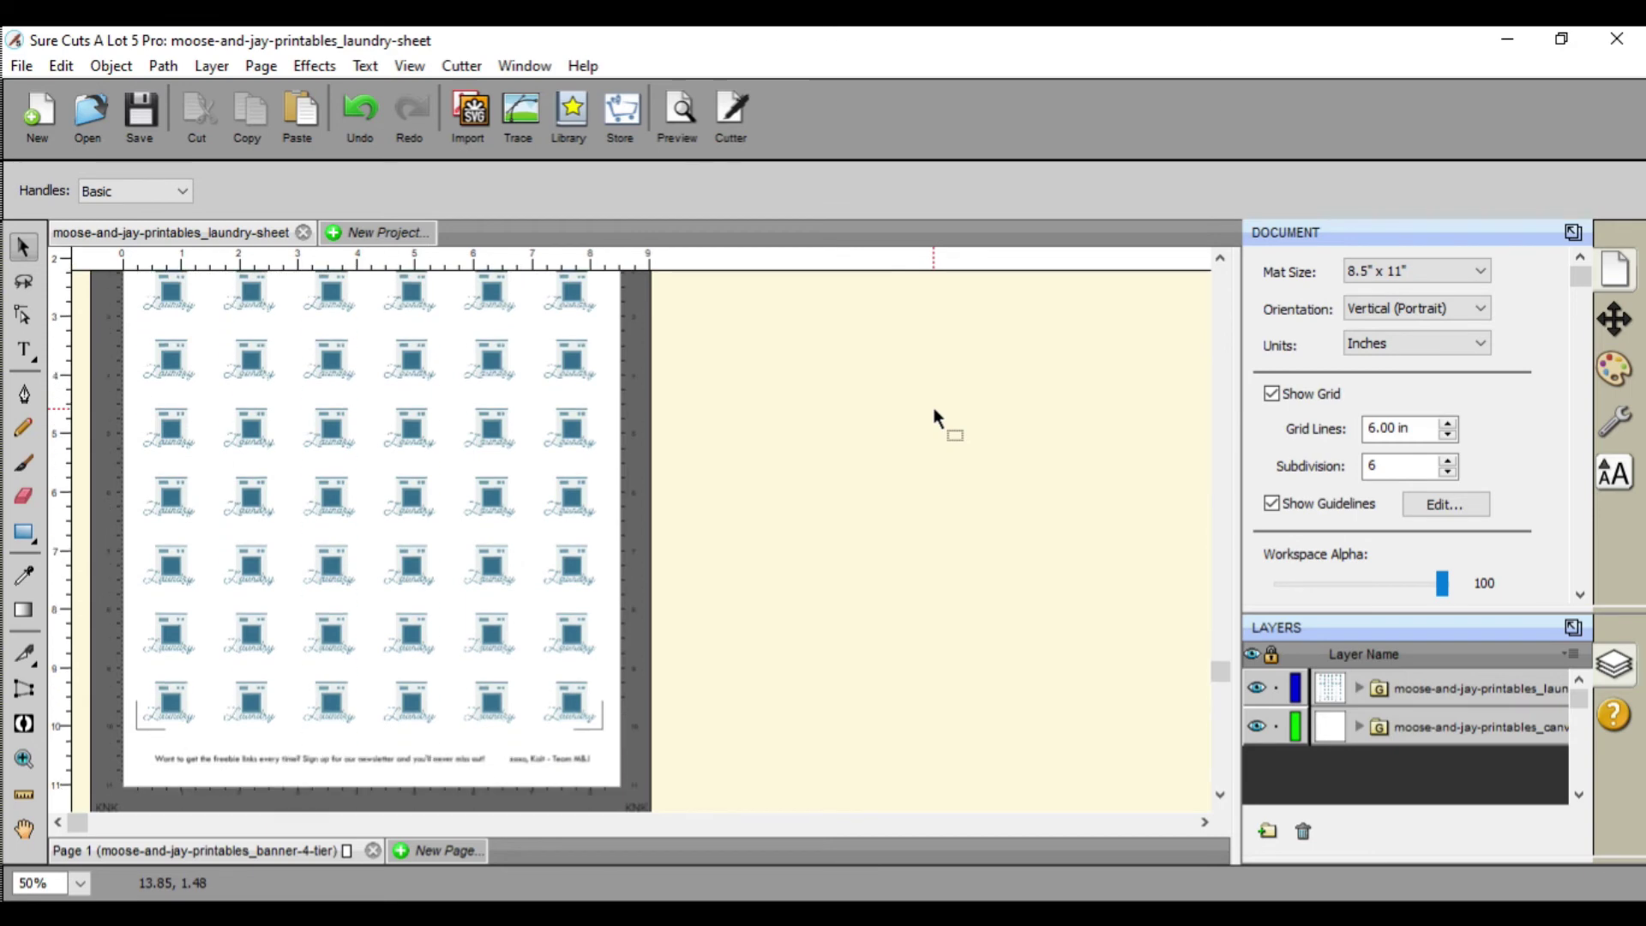
scroll(932, 412, up, 3)
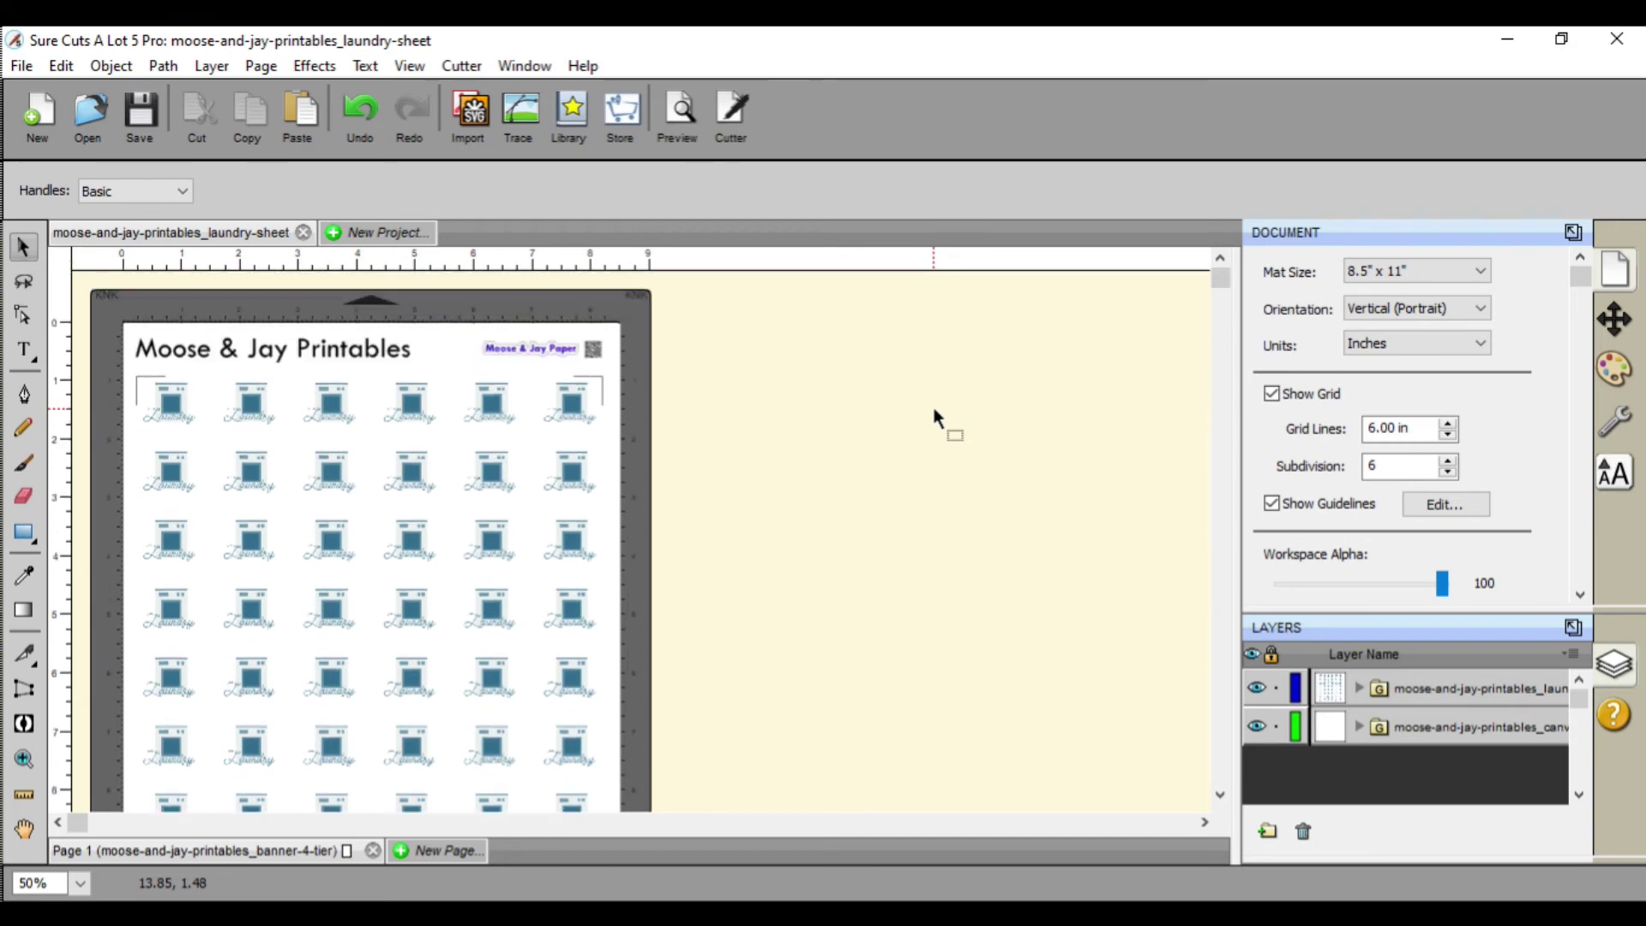
Switch to the desktop and group the laundry sheet's image, PDF and cutting project files side by side, apart from the other icons
click(1508, 37)
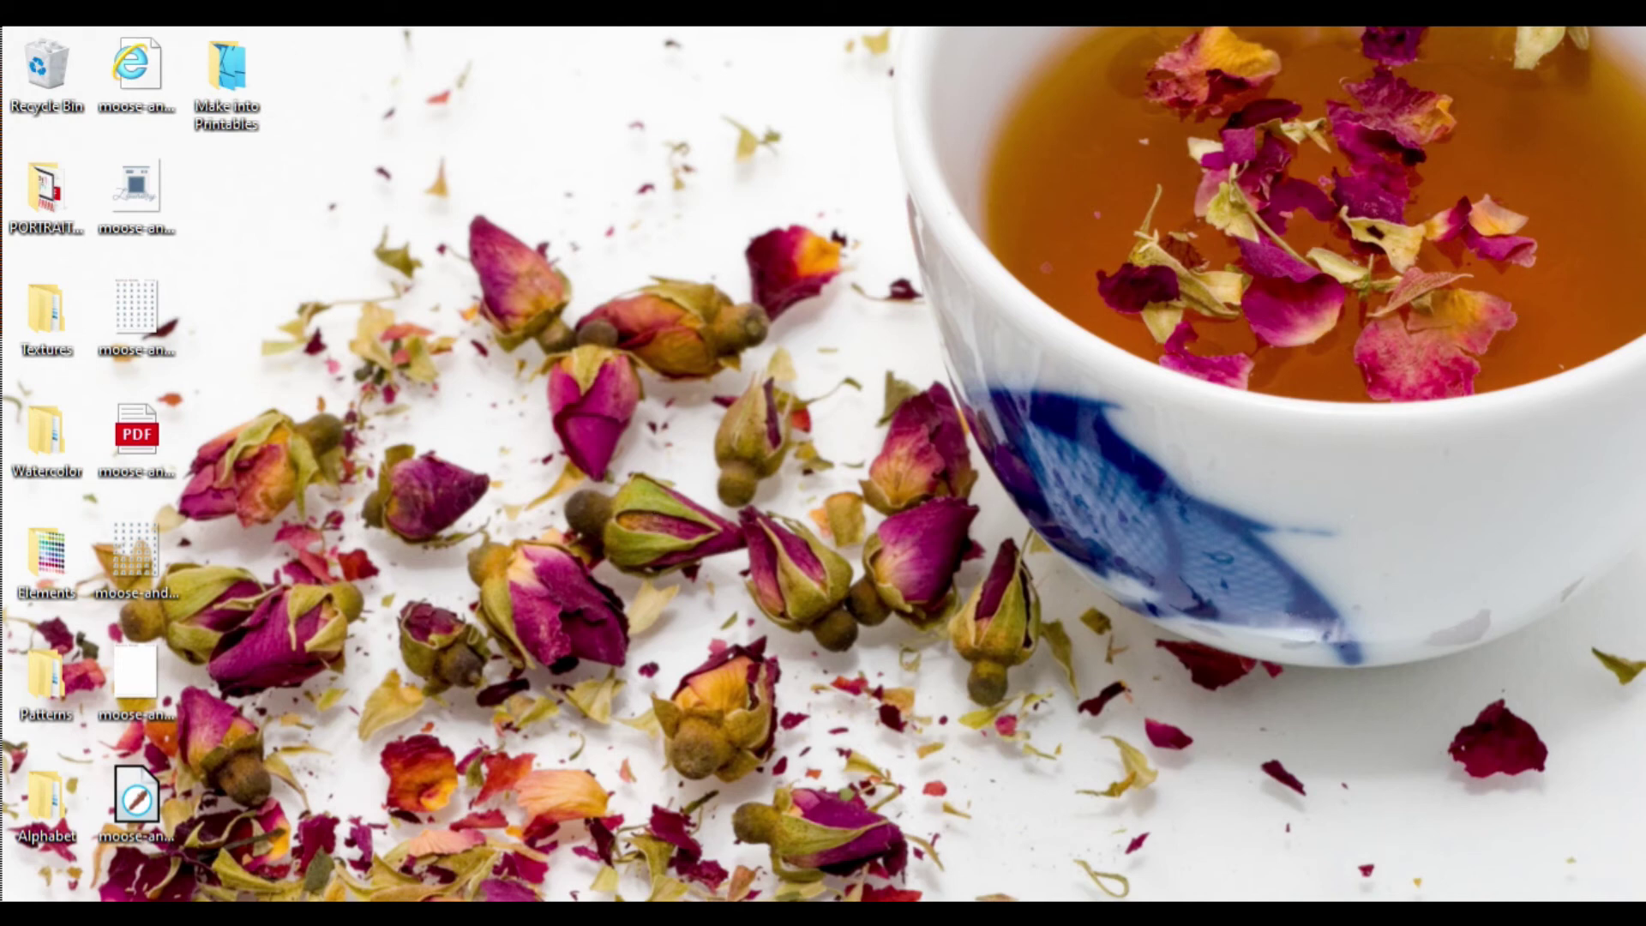
mouse_move(382, 913)
drag(163, 430, 561, 207)
drag(167, 779, 699, 182)
mouse_move(175, 679)
mouse_down()
mouse_move(523, 180)
mouse_move(156, 688)
mouse_up()
drag(146, 330, 516, 191)
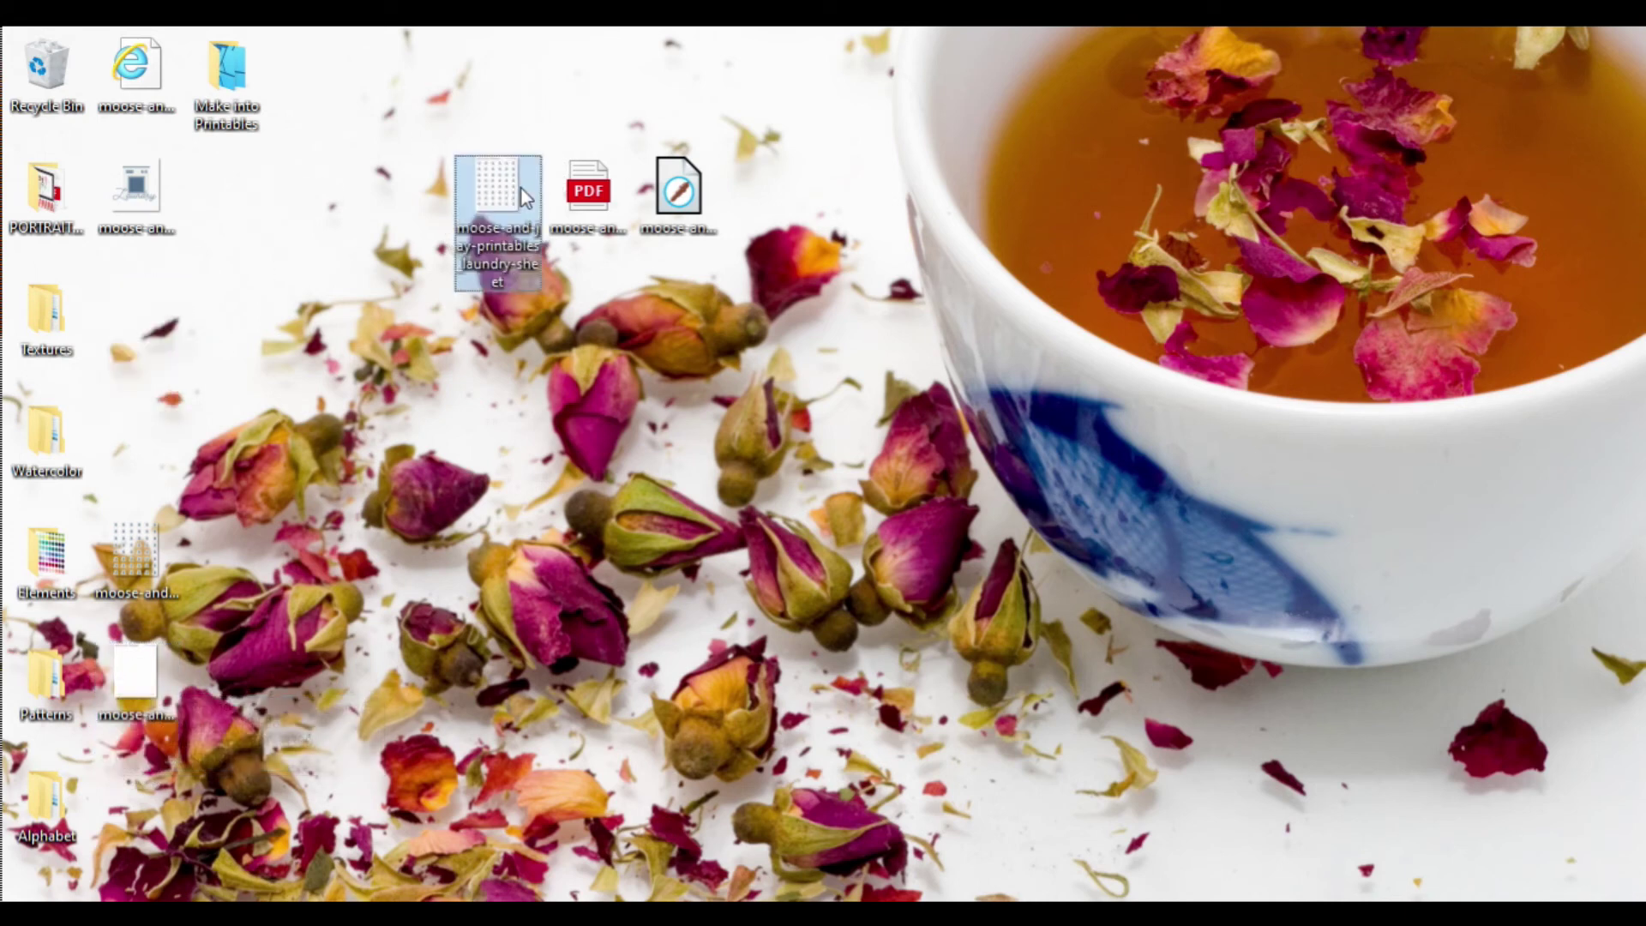
drag(380, 107, 821, 346)
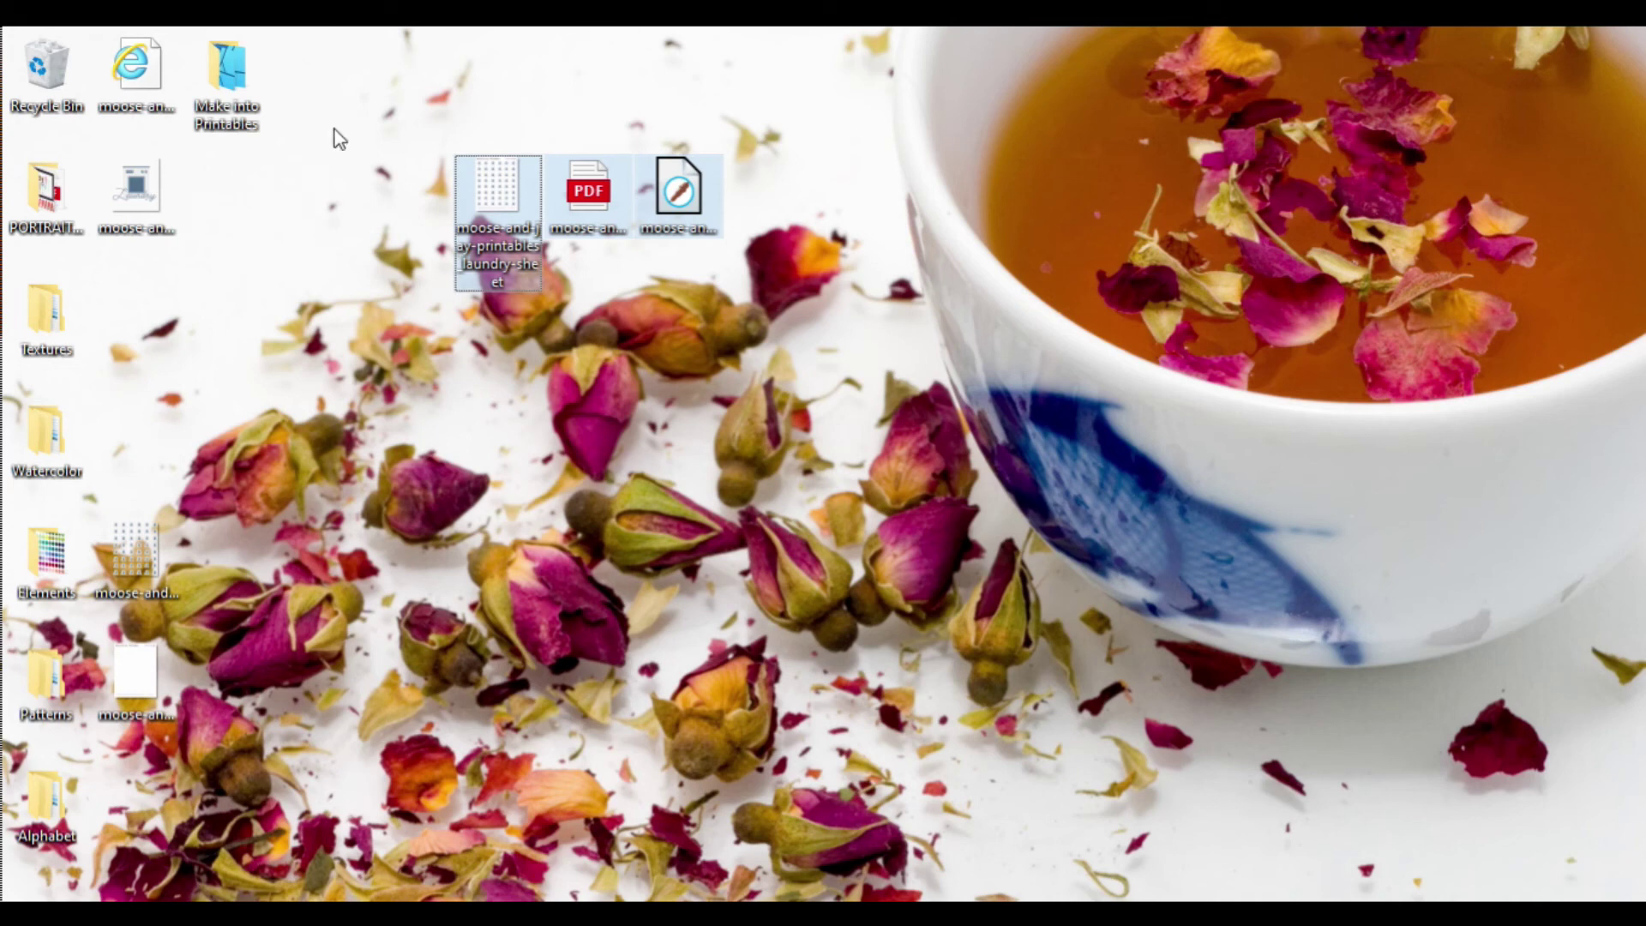
click(378, 177)
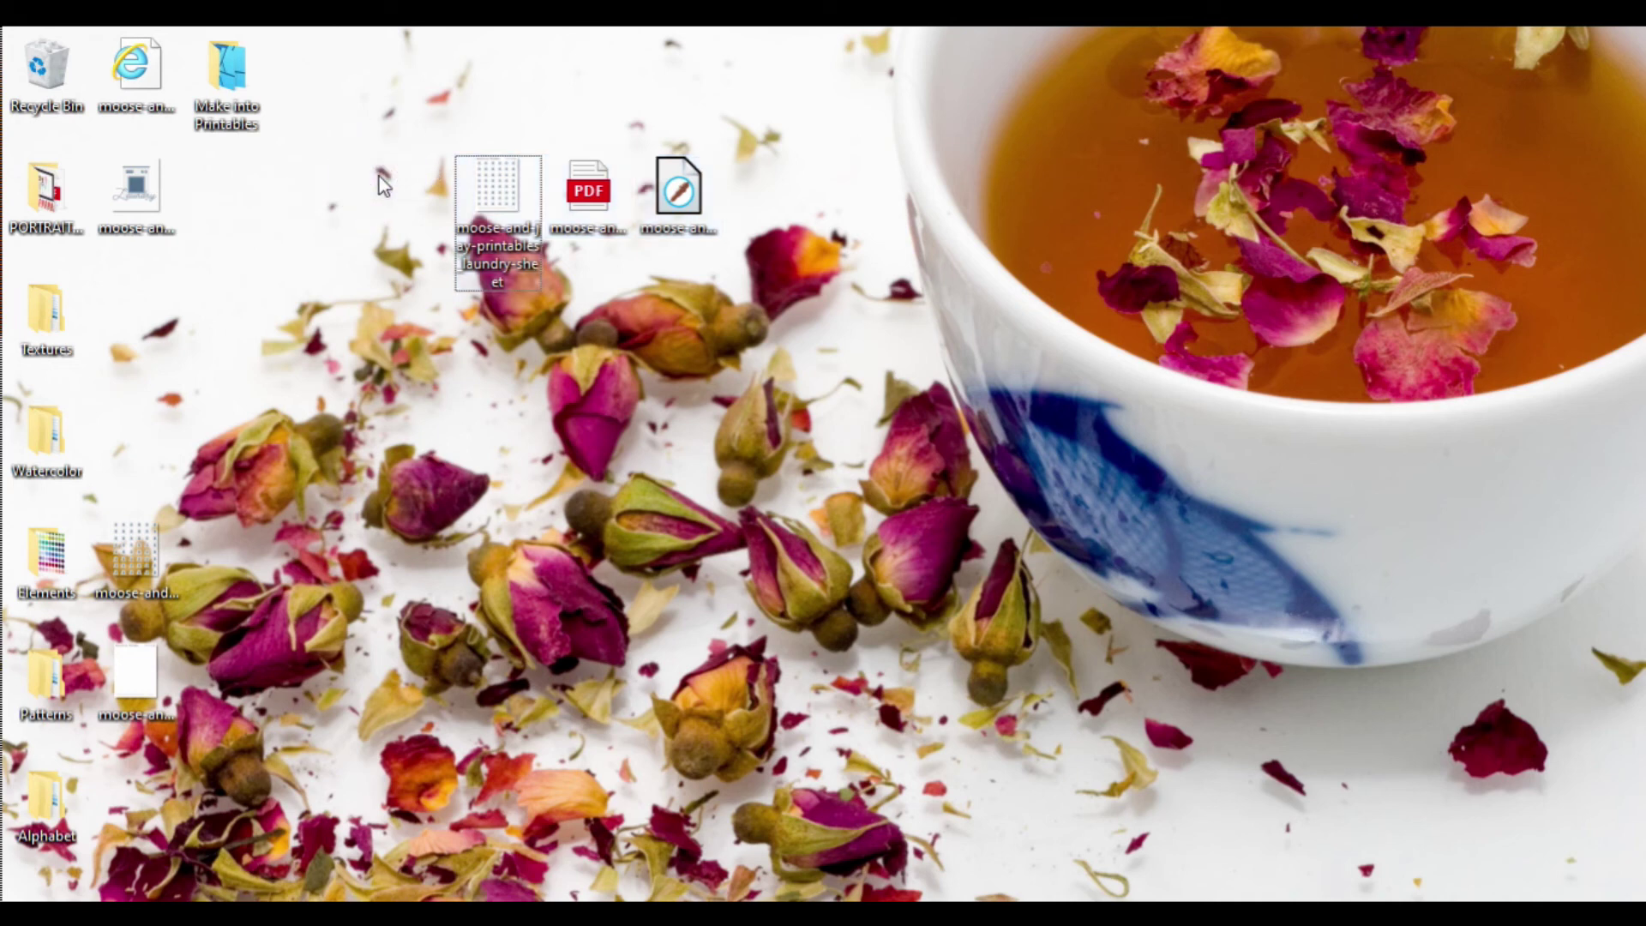